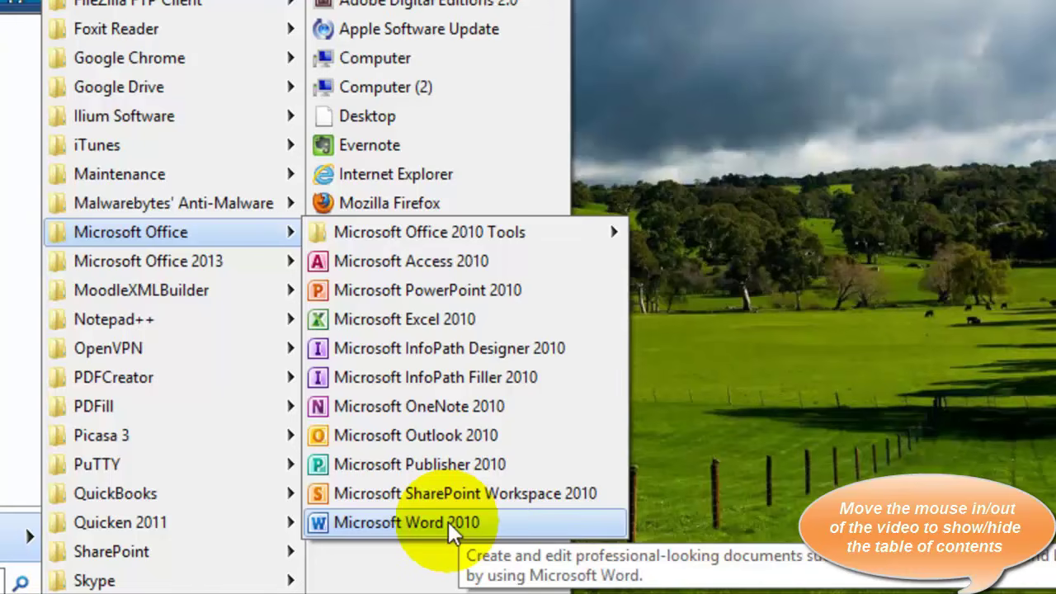
# Launch Microsoft Word 2010 from the Start menu to get a blank Document1
pyautogui.click(448, 521)
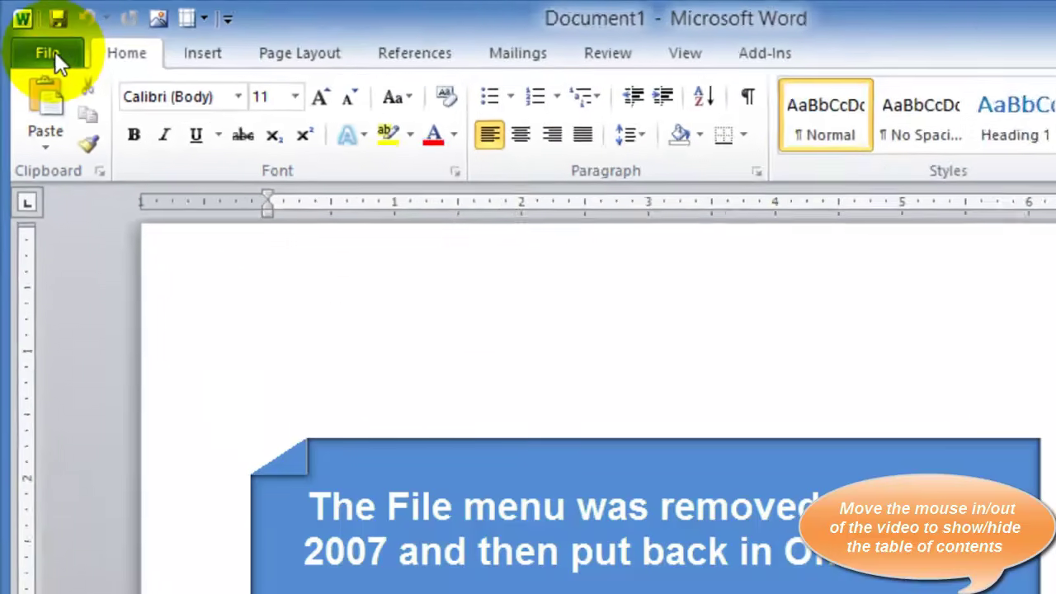
# View the recent documents and places in Backstage, then bring up Word Options
pyautogui.click(53, 54)
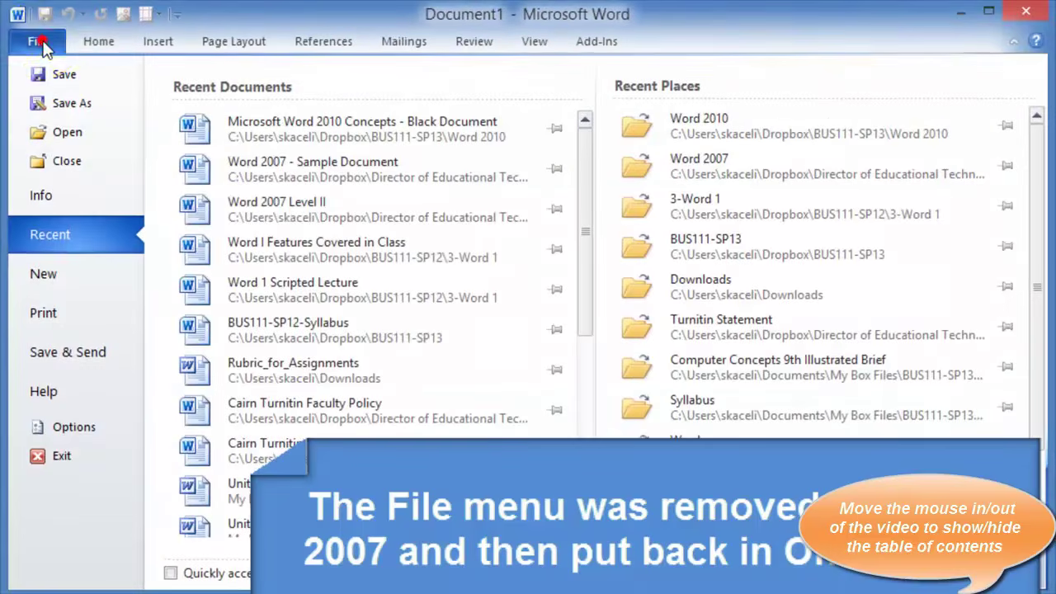
pyautogui.click(41, 46)
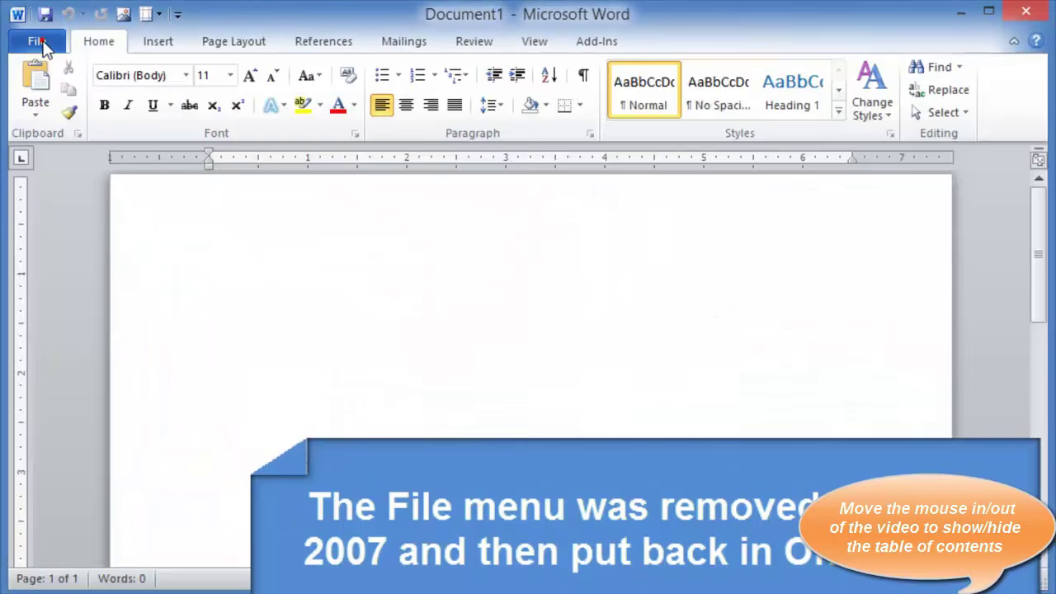
pyautogui.click(42, 46)
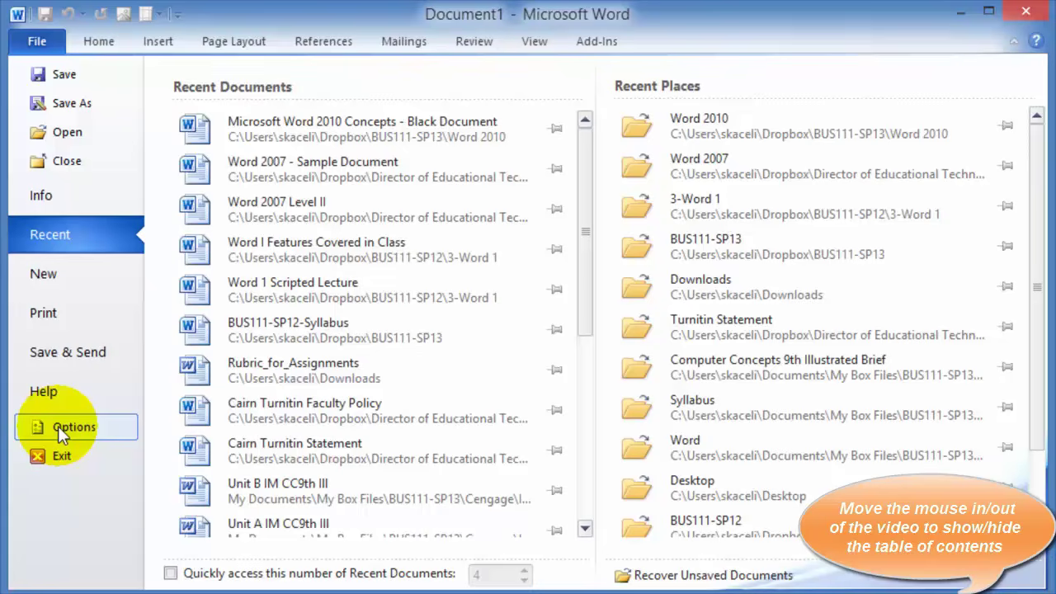
pyautogui.click(58, 426)
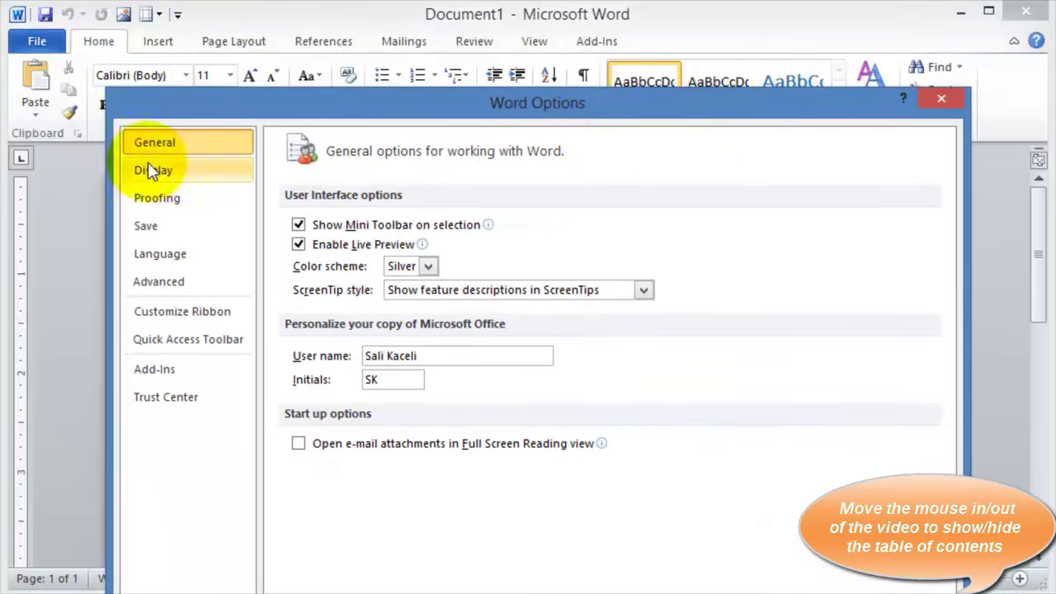
# Browse the Display, Proofing, Save, Language, Advanced and Customize Ribbon option pages
pyautogui.click(150, 170)
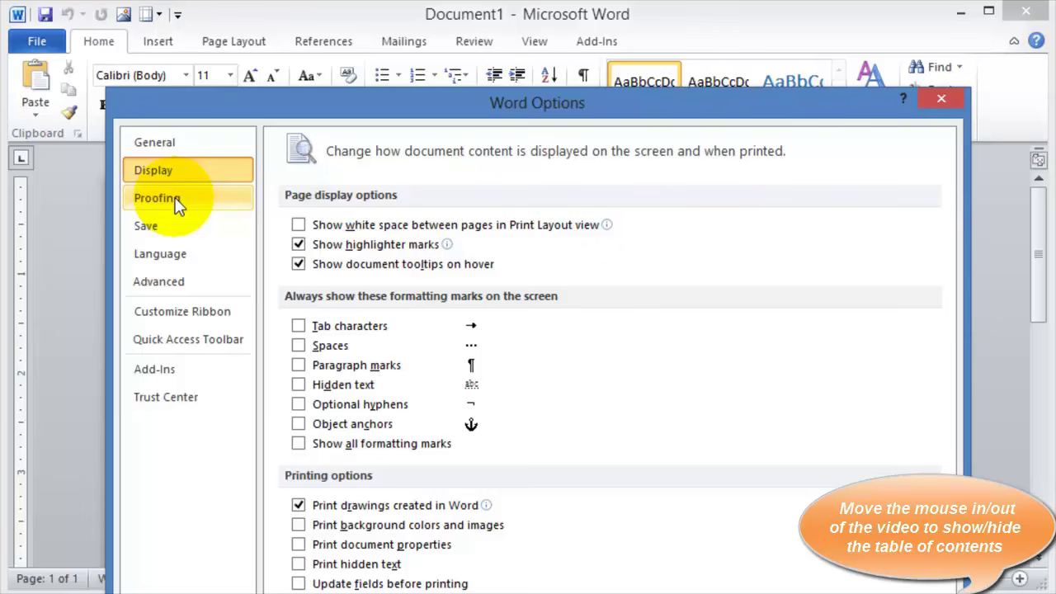
pyautogui.click(175, 200)
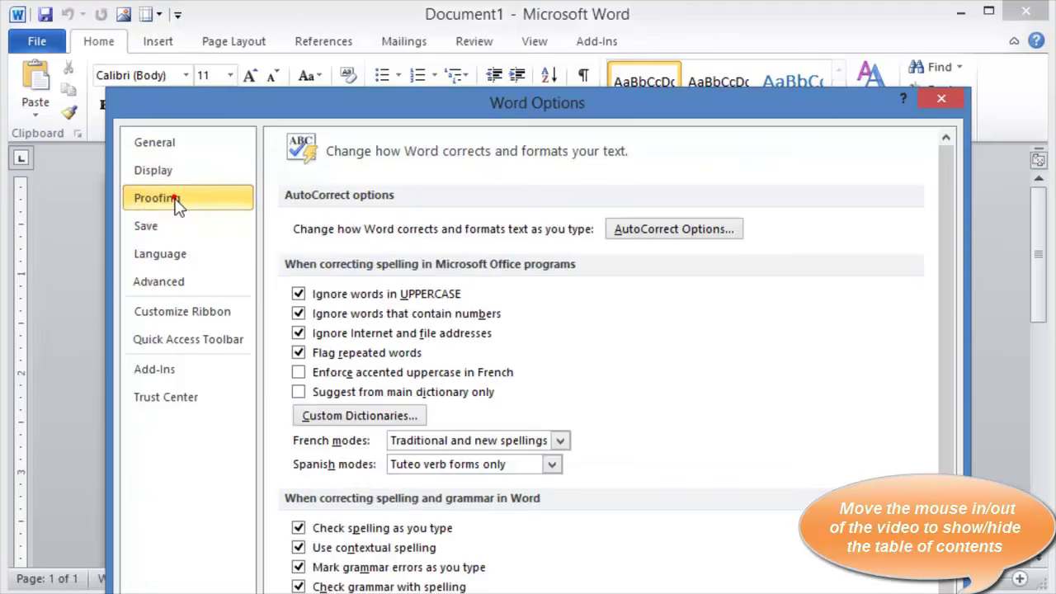
pyautogui.click(157, 223)
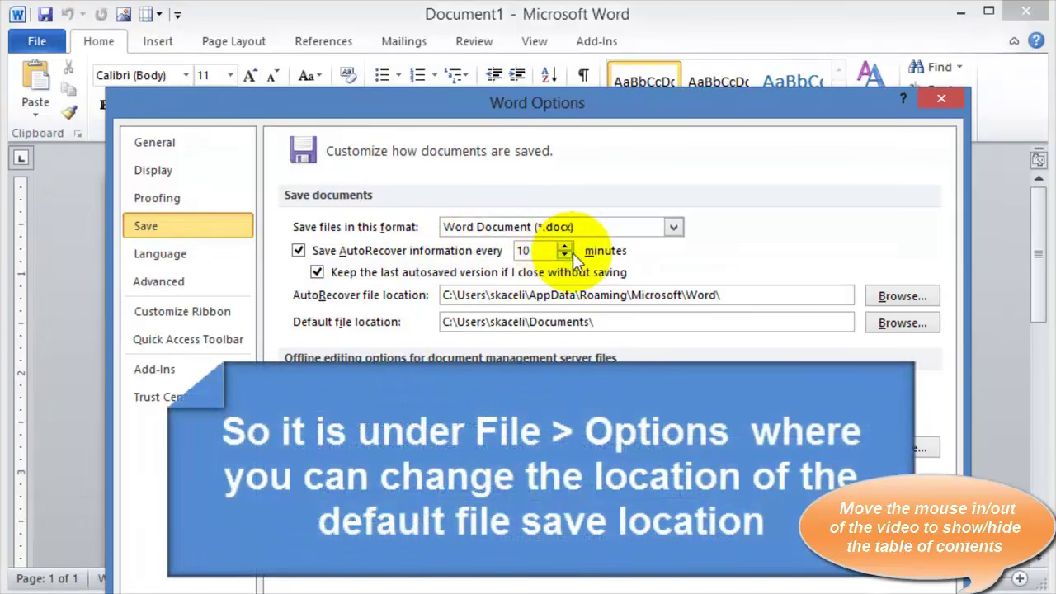
pyautogui.click(152, 256)
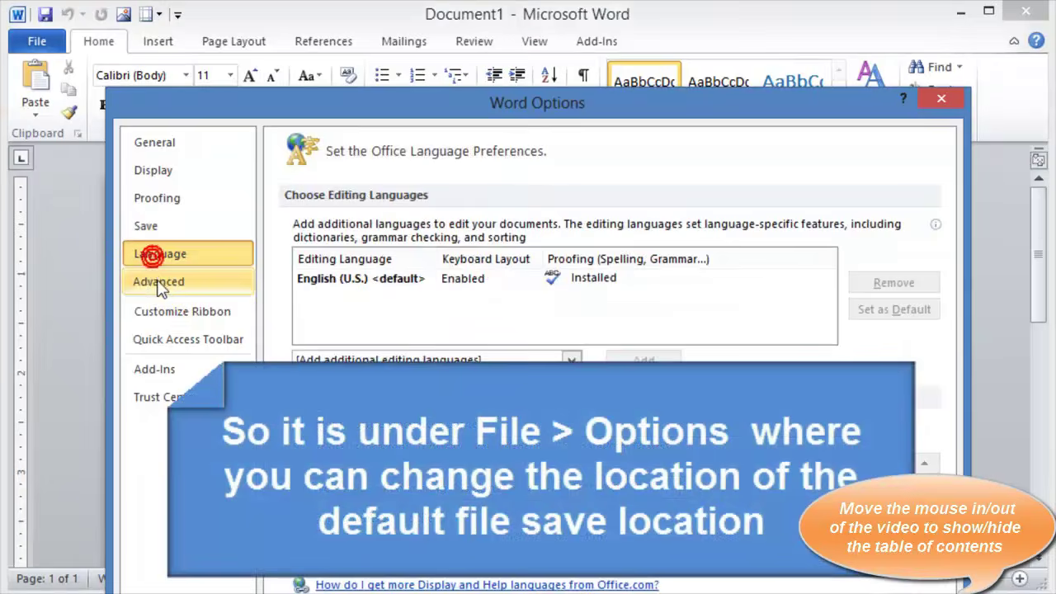
pyautogui.click(160, 283)
pyautogui.click(164, 314)
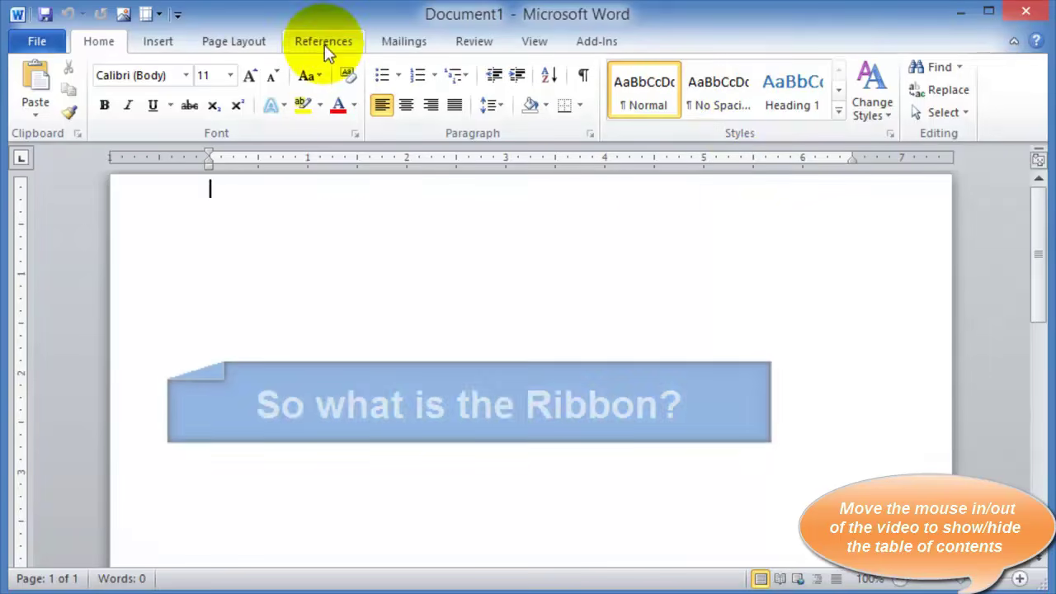
pyautogui.click(149, 39)
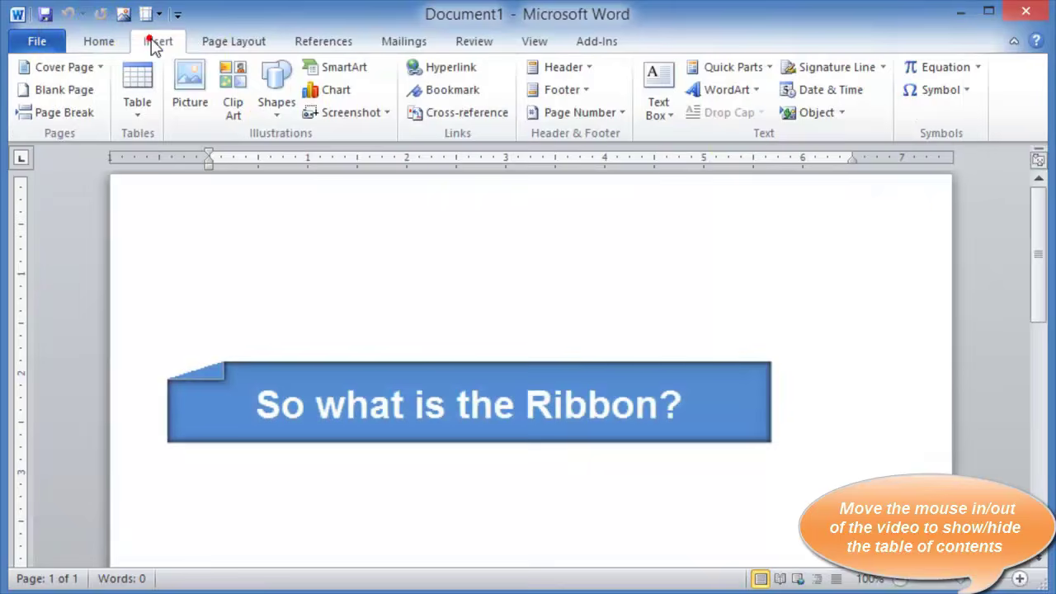
pyautogui.click(107, 37)
pyautogui.click(162, 41)
pyautogui.scroll(-2, 203, 47)
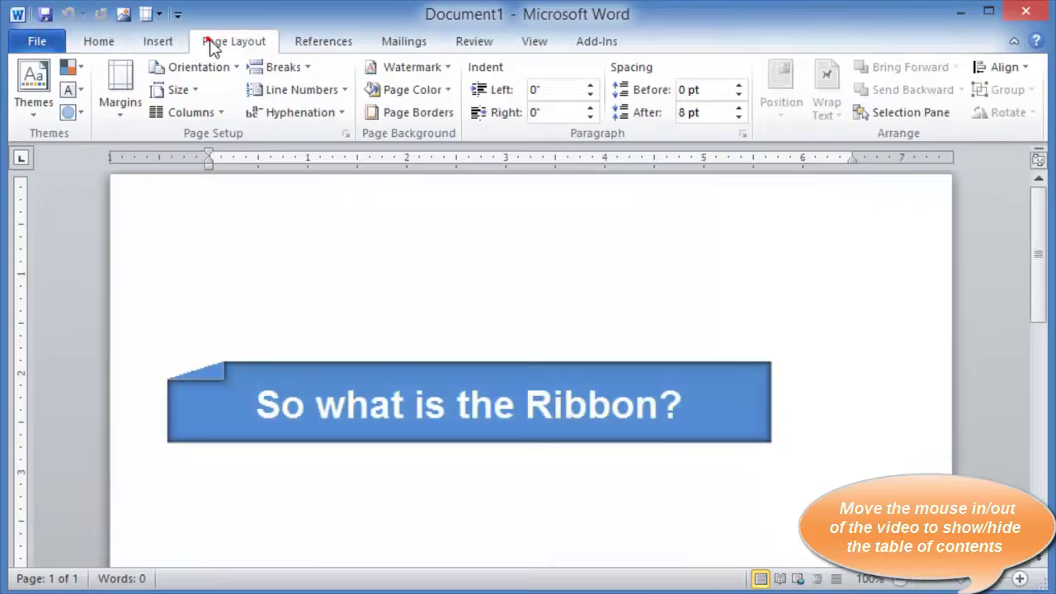
pyautogui.click(165, 40)
pyautogui.click(107, 41)
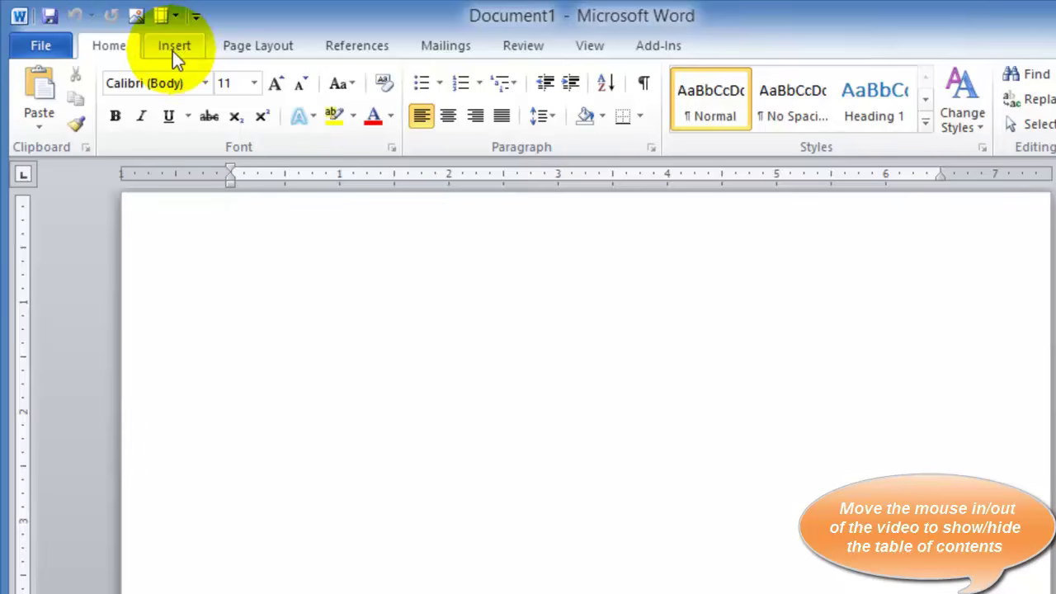
# Tour the Insert, Page Layout, References and Mailings ribbon tabs
pyautogui.click(172, 52)
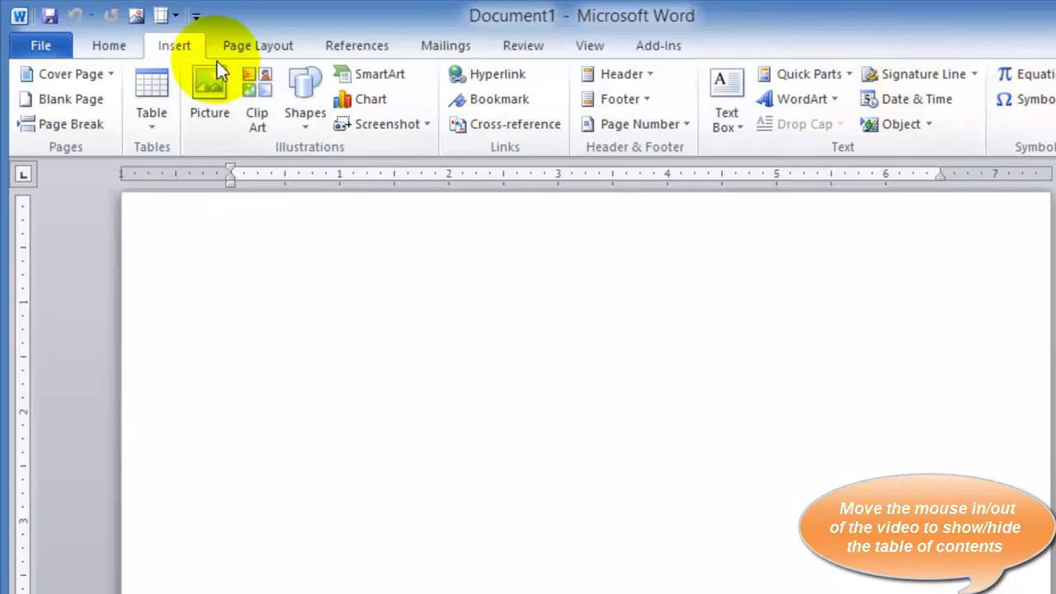
pyautogui.click(247, 48)
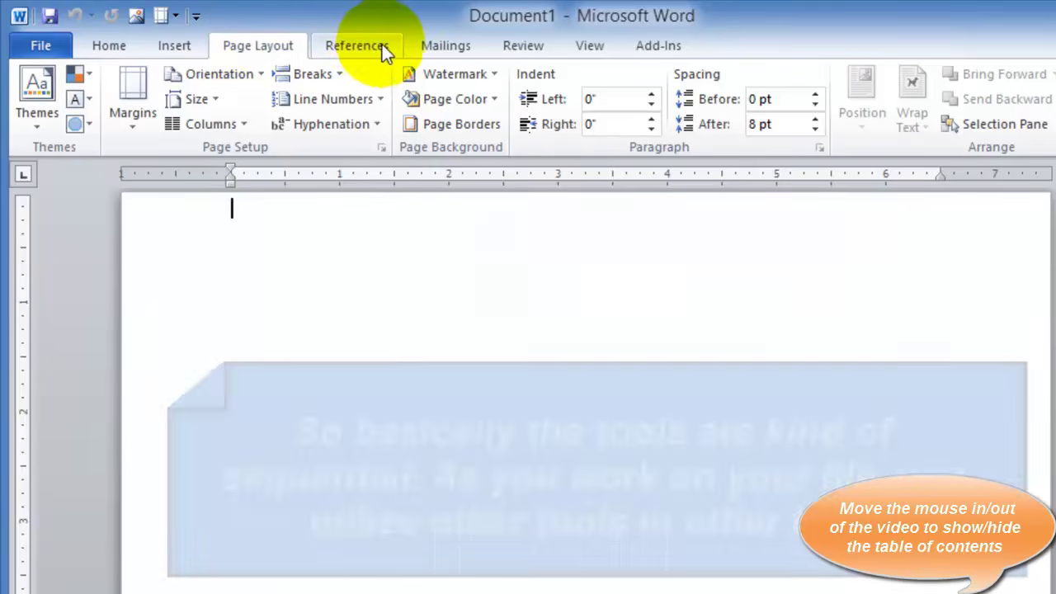
pyautogui.click(377, 47)
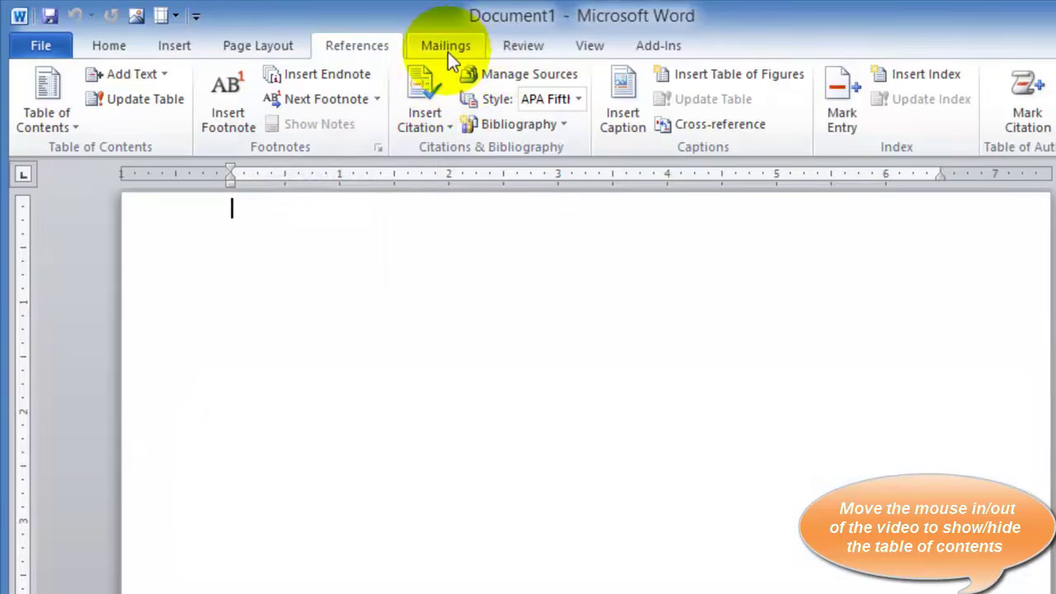
pyautogui.click(448, 52)
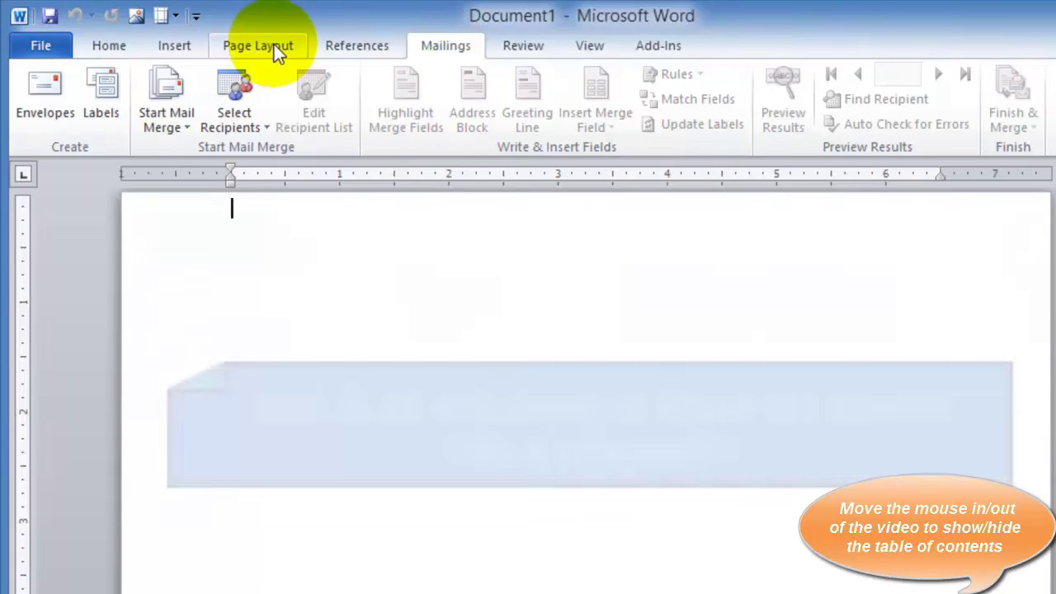
# Switch back to the Home tab's font and paragraph commands
pyautogui.click(104, 44)
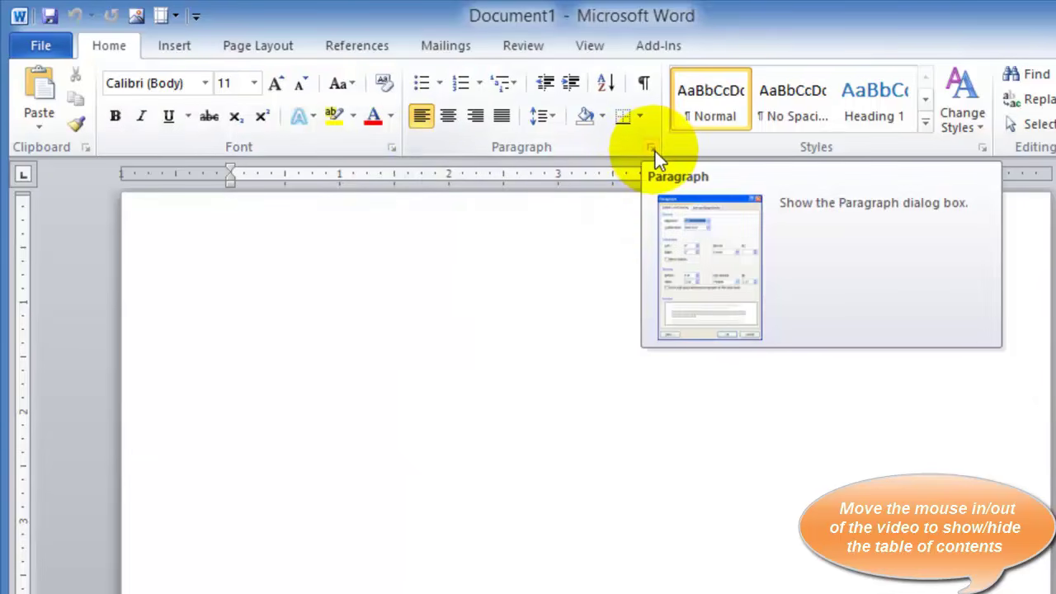
pyautogui.click(653, 150)
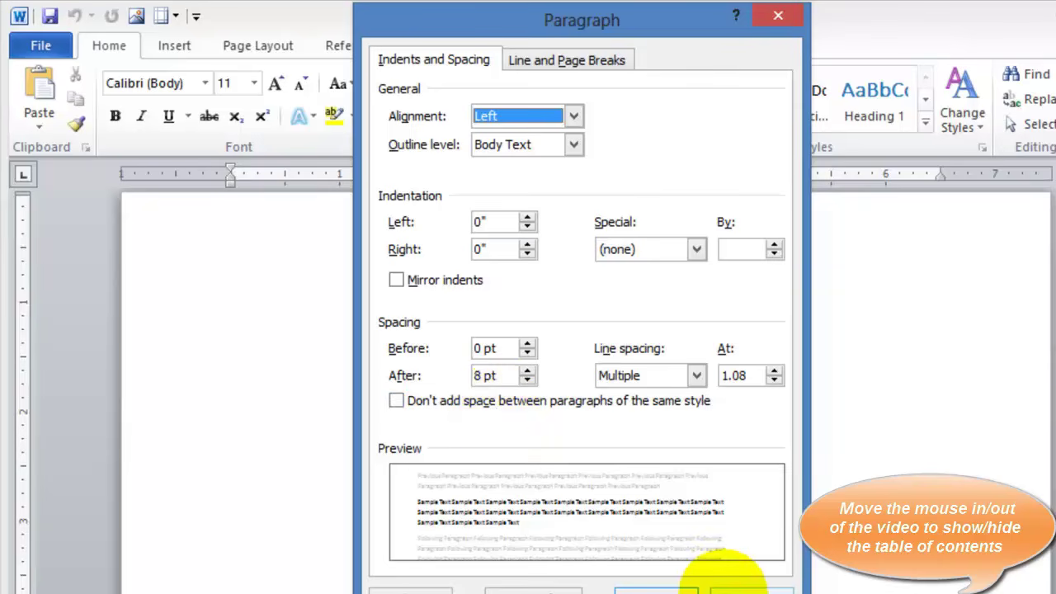
pyautogui.click(738, 588)
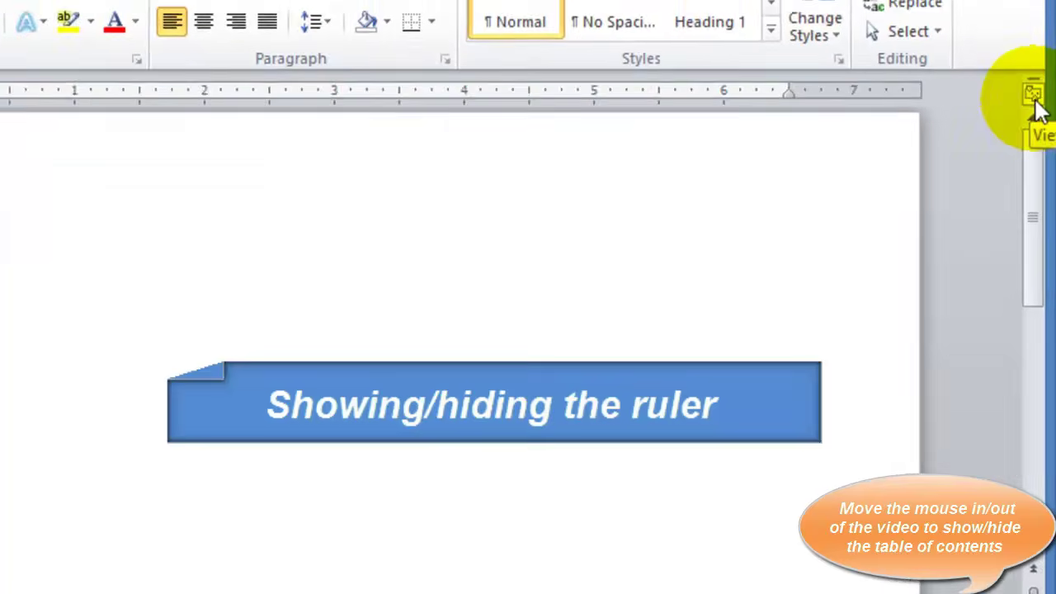
pyautogui.click(1034, 97)
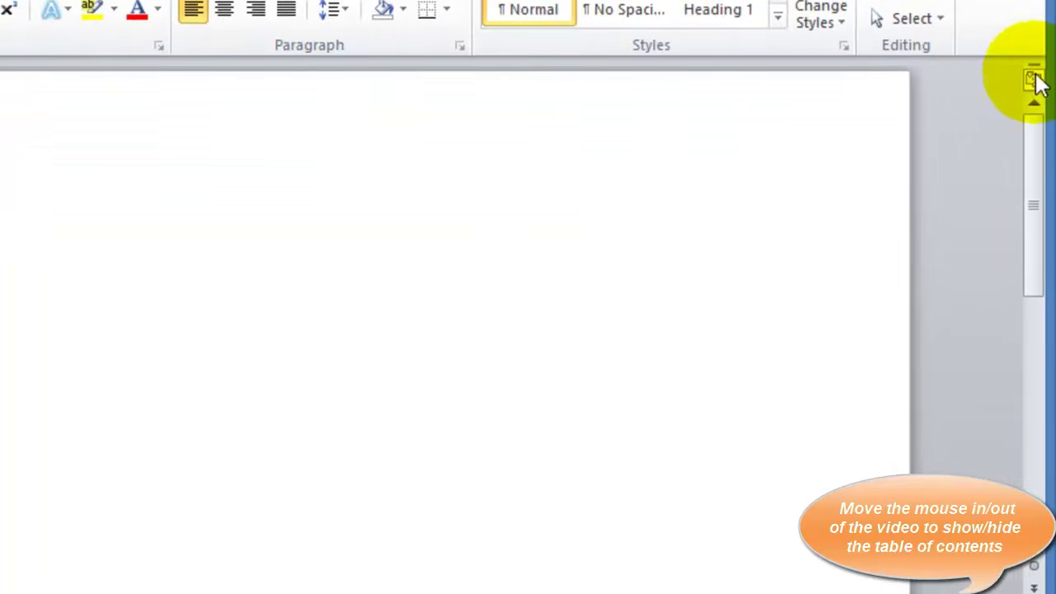
pyautogui.click(1036, 81)
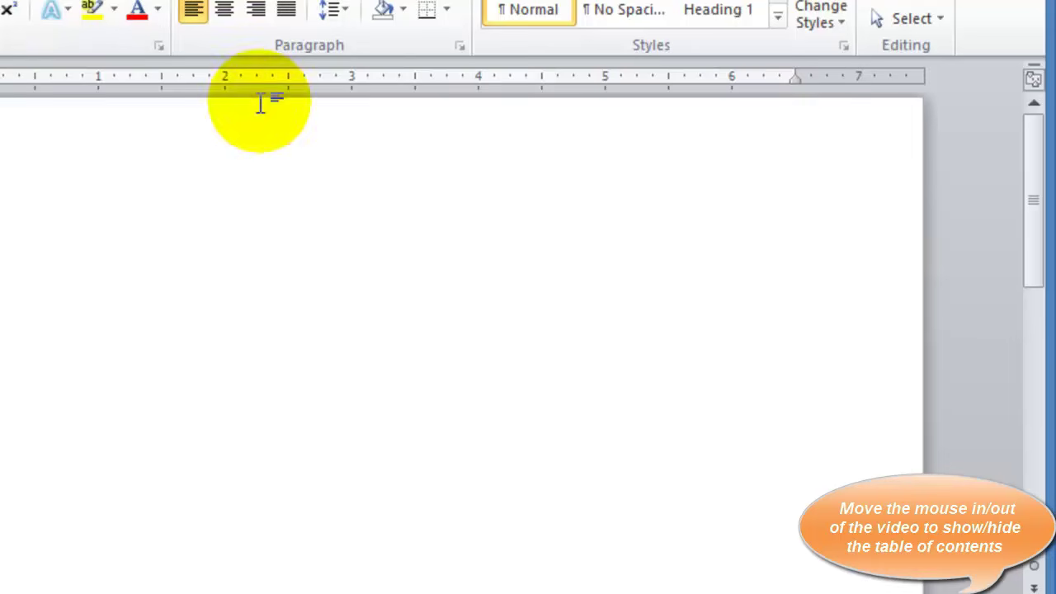
pyautogui.moveTo(1038, 235); pyautogui.dragTo(1048, 445)
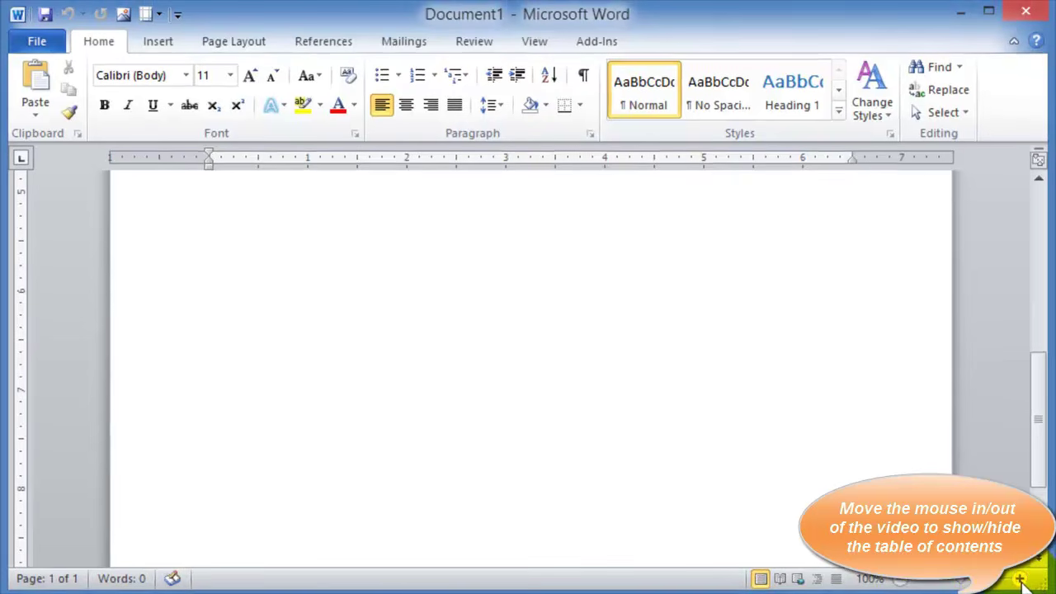
pyautogui.click(1023, 583)
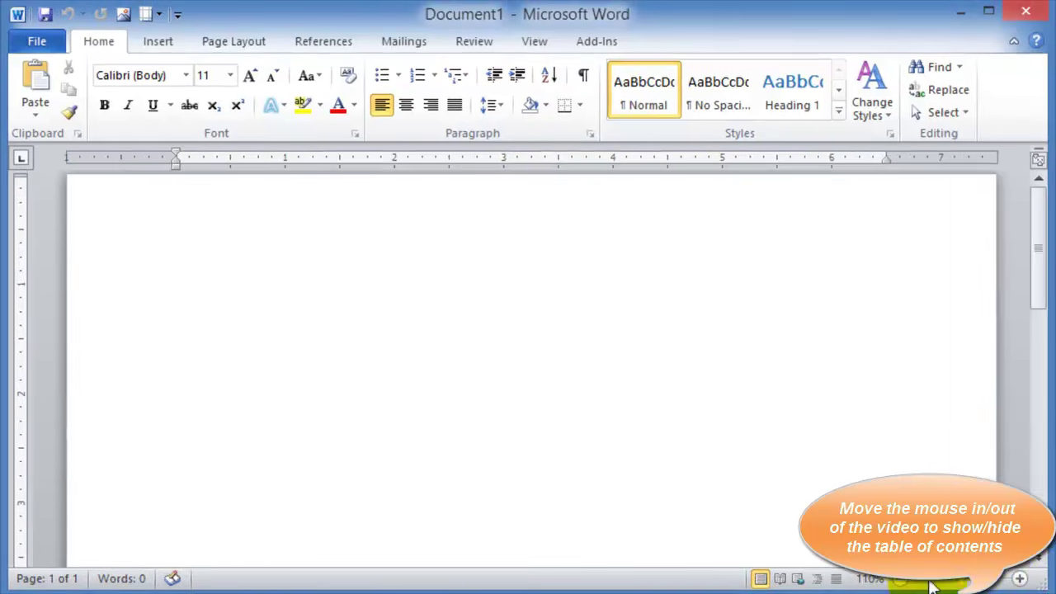
pyautogui.click(900, 582)
pyautogui.click(901, 581)
pyautogui.click(901, 581)
pyautogui.click(901, 581)
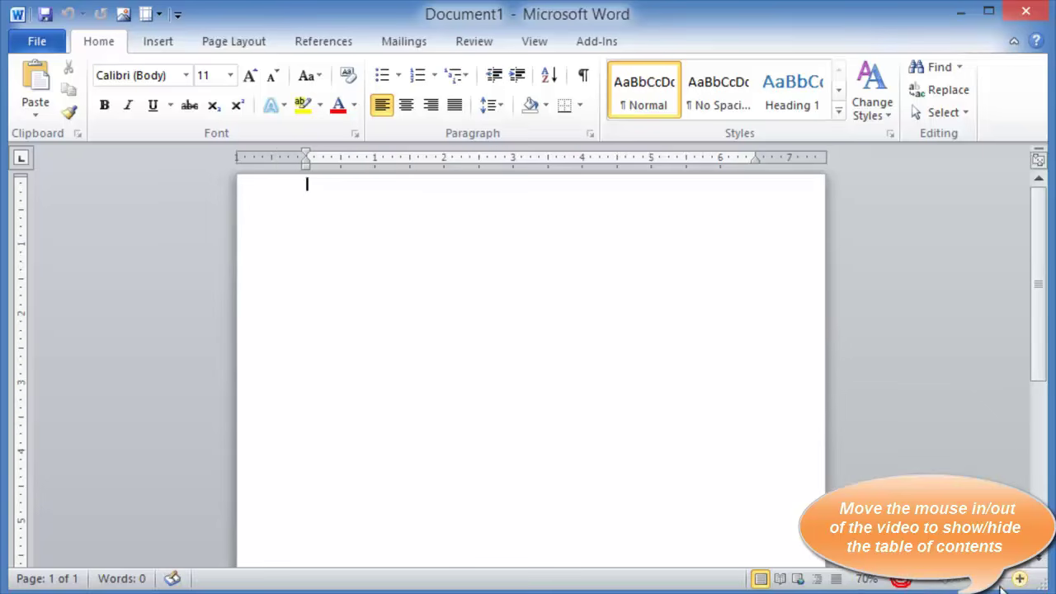
pyautogui.click(1019, 579)
pyautogui.click(1020, 579)
pyautogui.click(1019, 579)
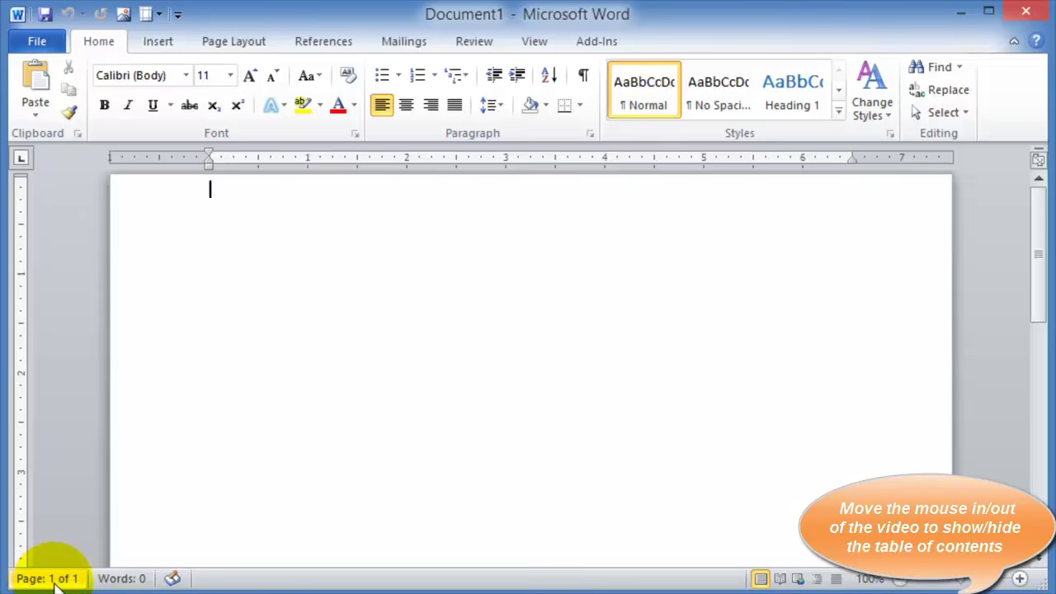
# Check the word count statistics, hide the ruler and put the cursor at the page top
pyautogui.click(116, 578)
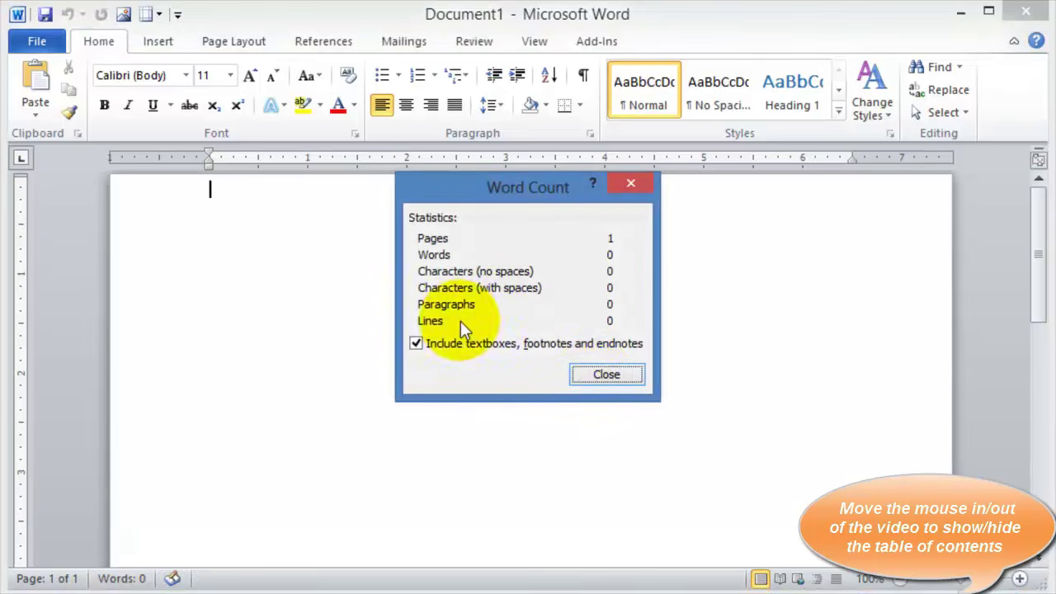
pyautogui.click(606, 376)
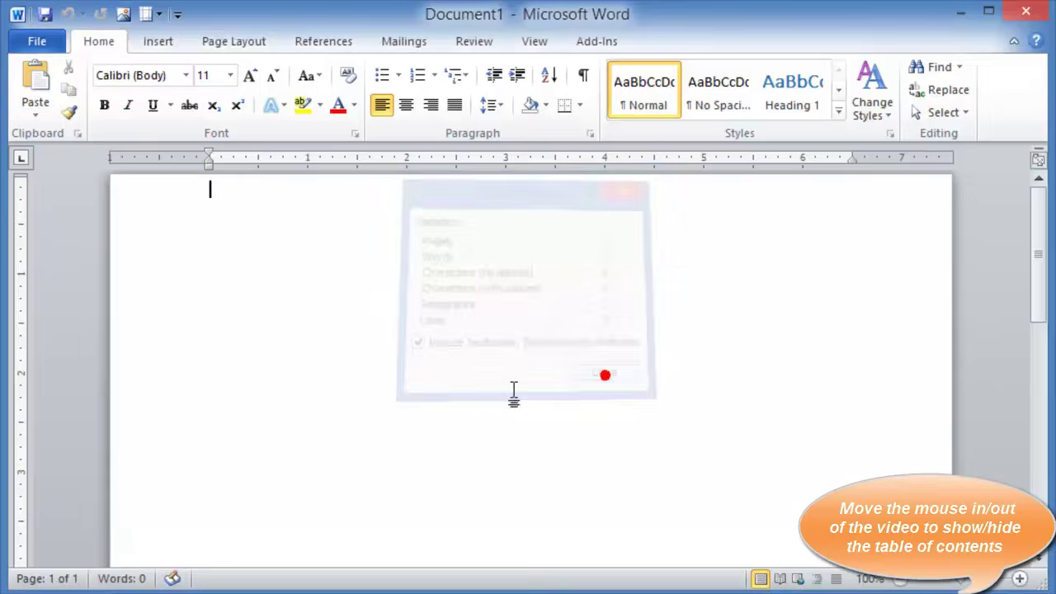
pyautogui.click(174, 579)
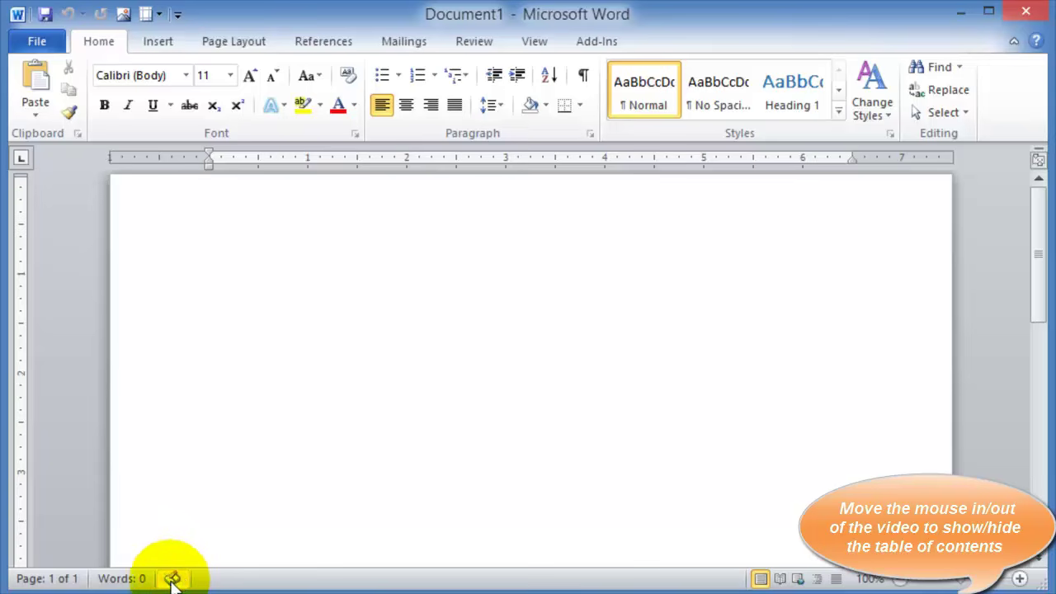
pyautogui.click(1039, 165)
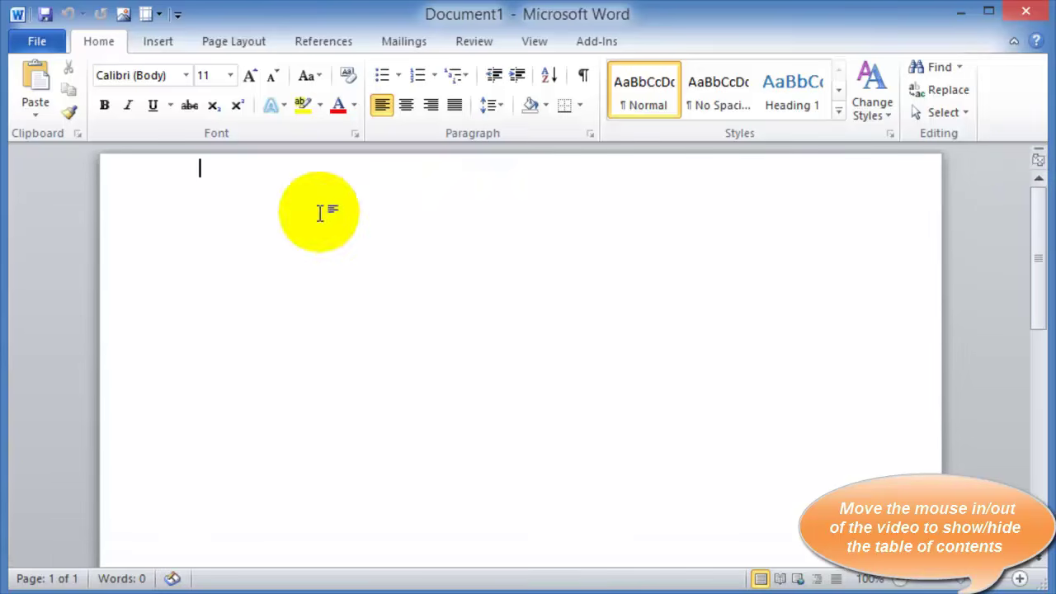
pyautogui.click(308, 215)
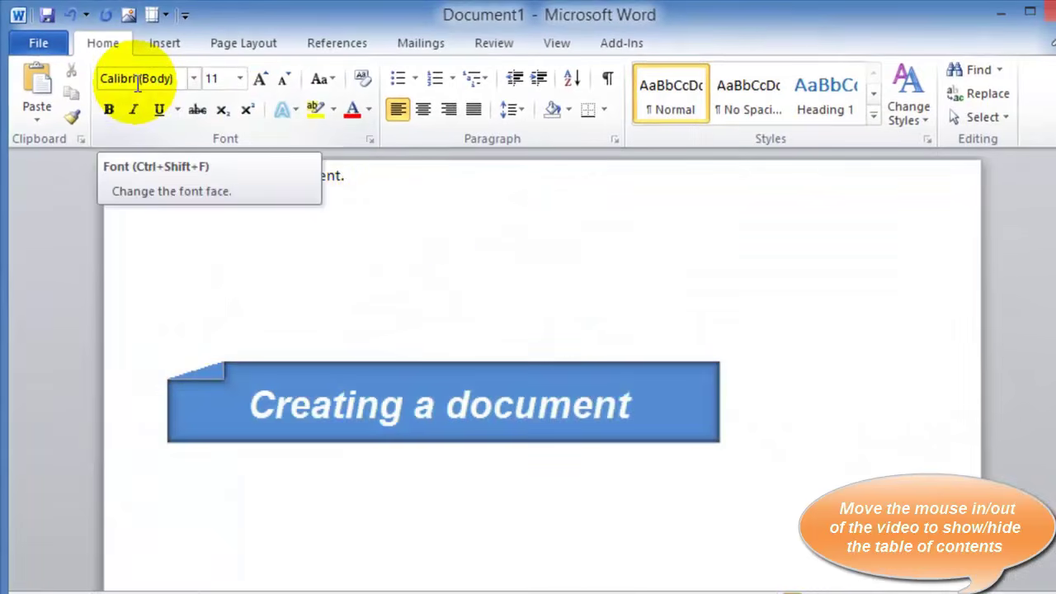
# Save the document in Word Document format as 'This is my document'
pyautogui.click(39, 45)
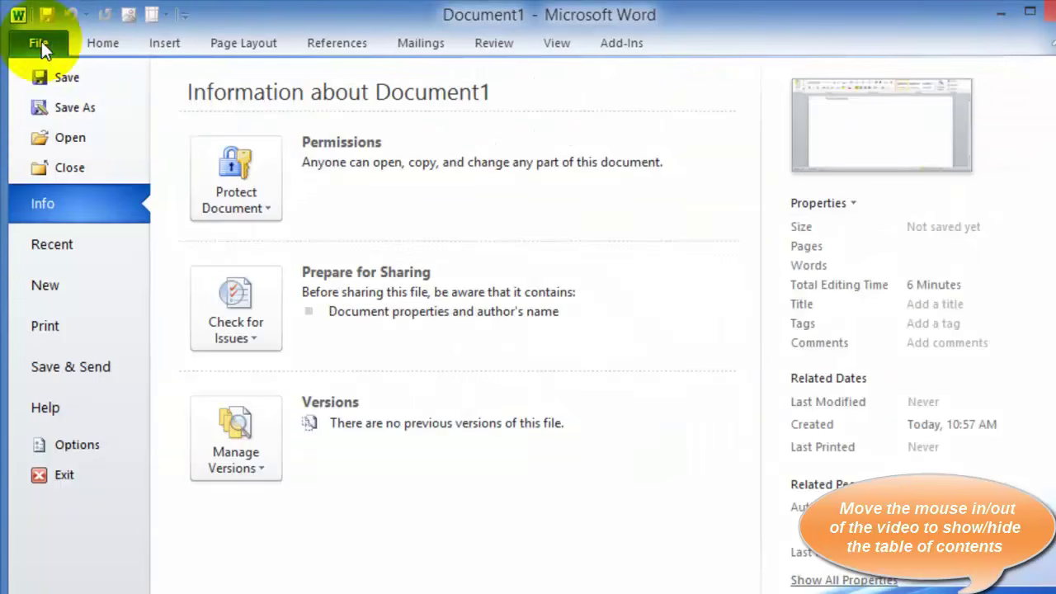
pyautogui.click(88, 107)
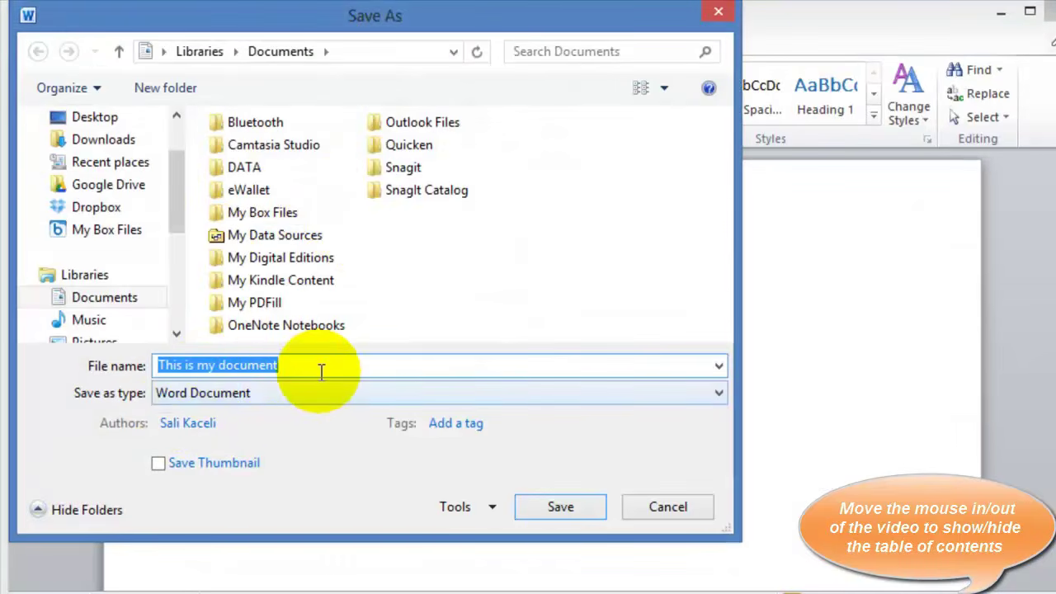
pyautogui.click(718, 395)
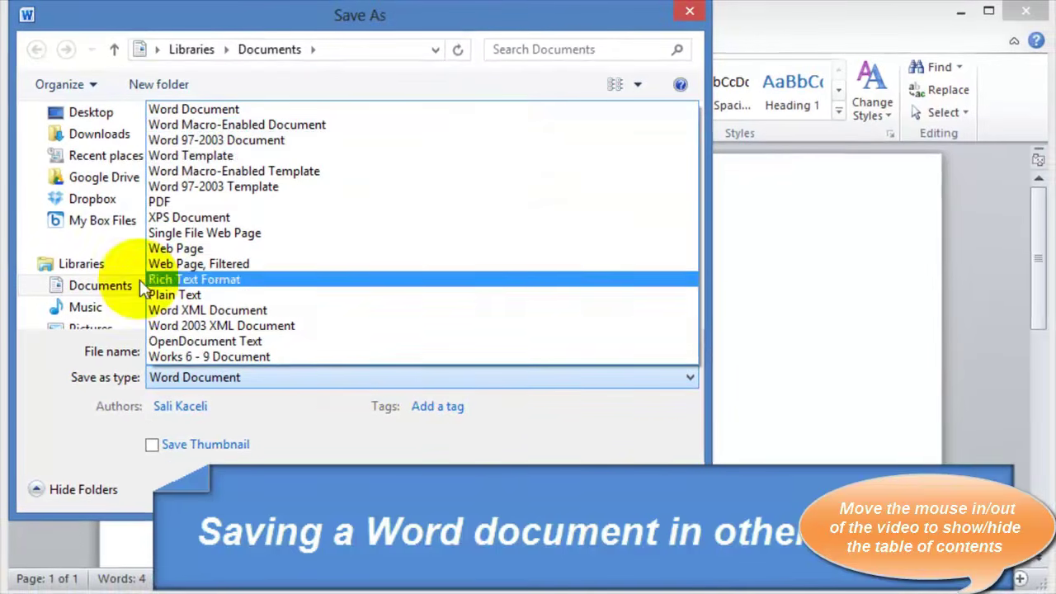
pyautogui.click(247, 109)
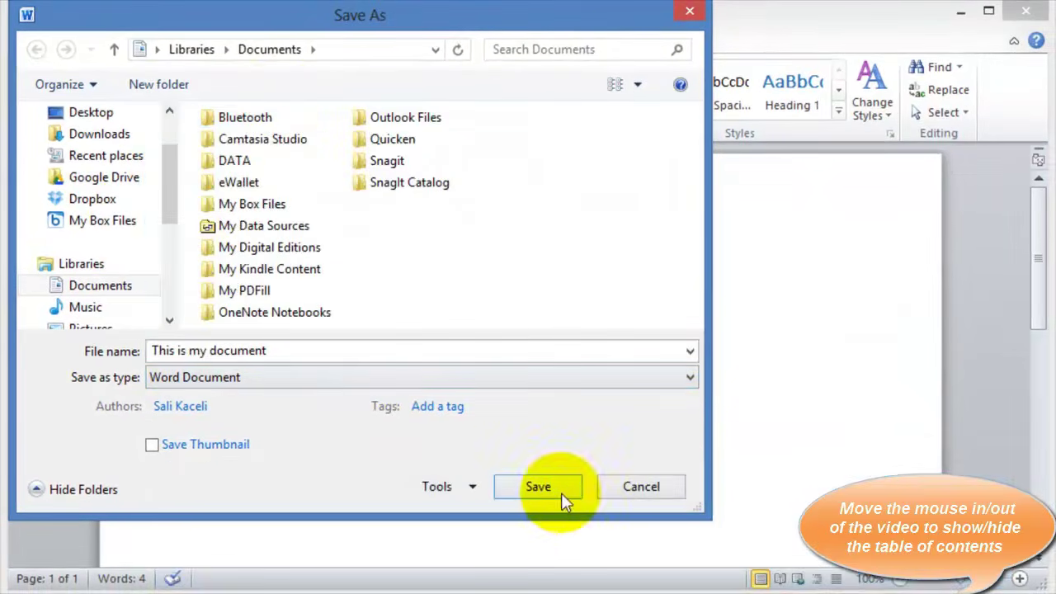
pyautogui.click(532, 489)
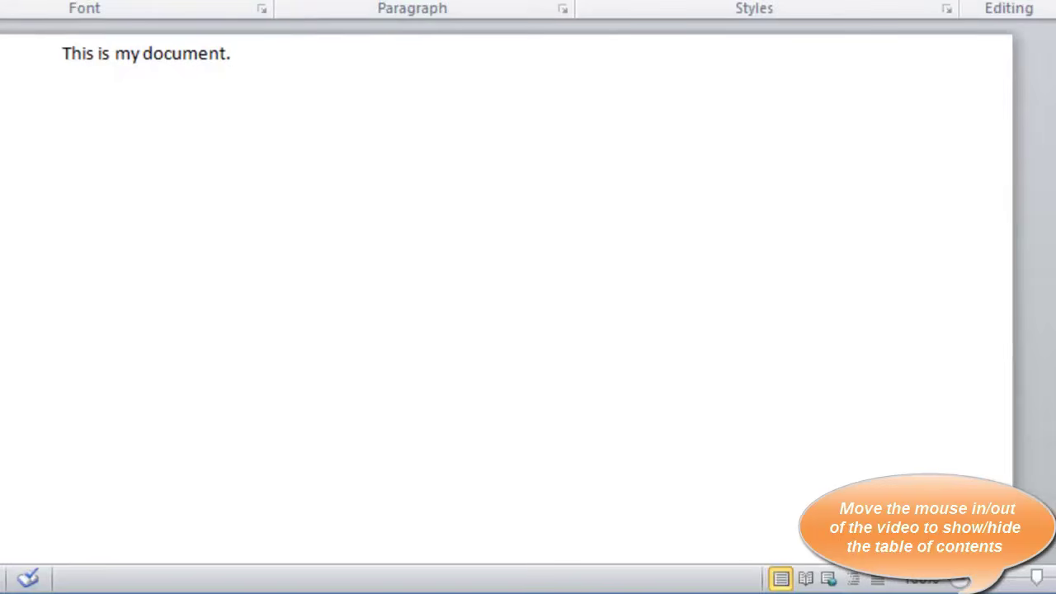
# Start a new blank document from the File menu's New page using Alt+F, N
pyautogui.hotkey('alt', 'f')
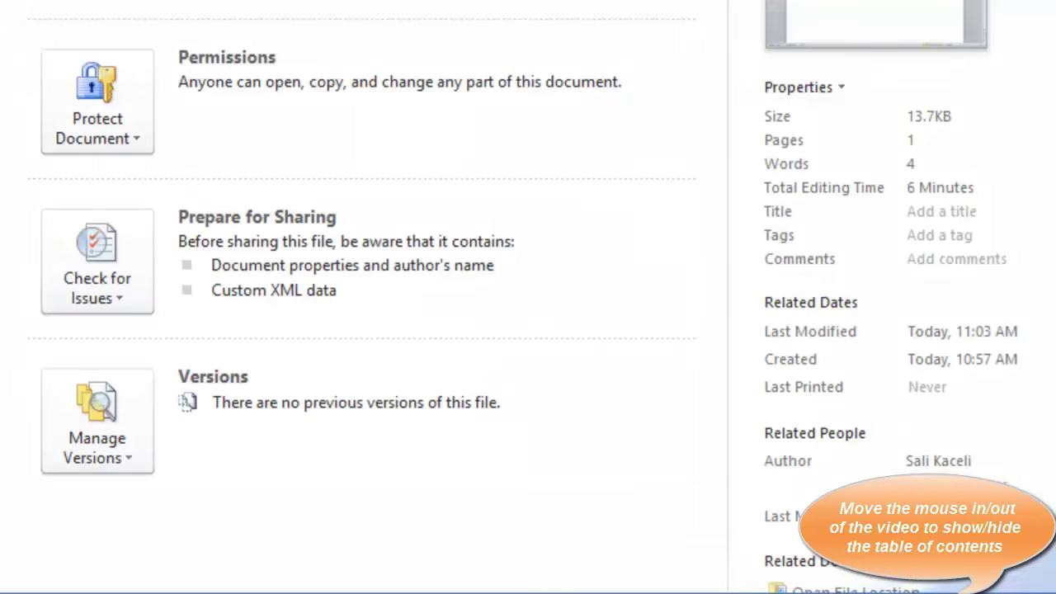
pyautogui.press('n')
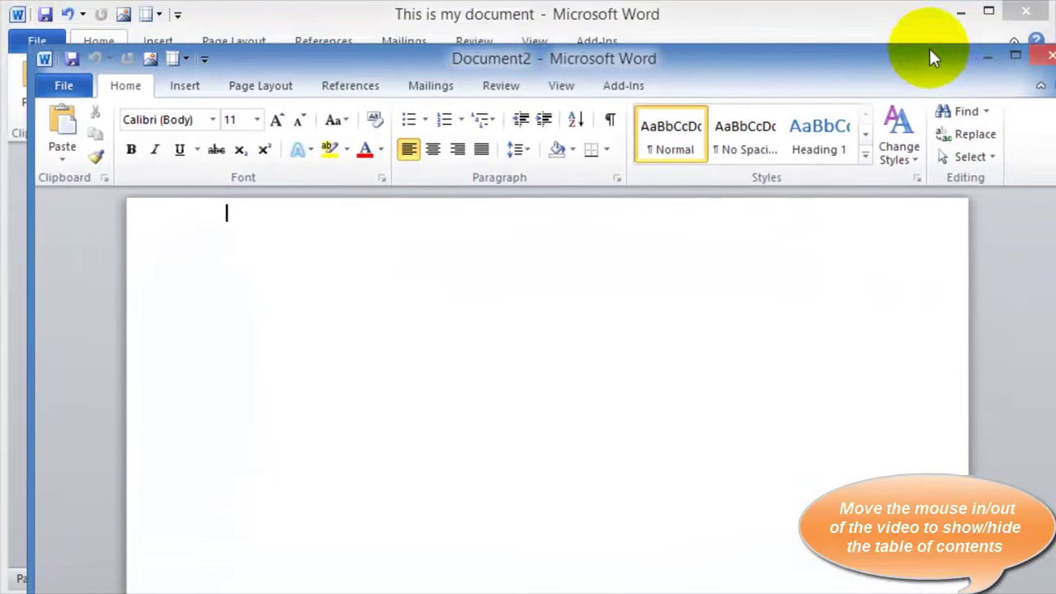
# Close the spare Document2 and browse Dropbox for the Microsoft Word 2010 Concepts file
pyautogui.moveTo(933, 58); pyautogui.dragTo(910, 35)
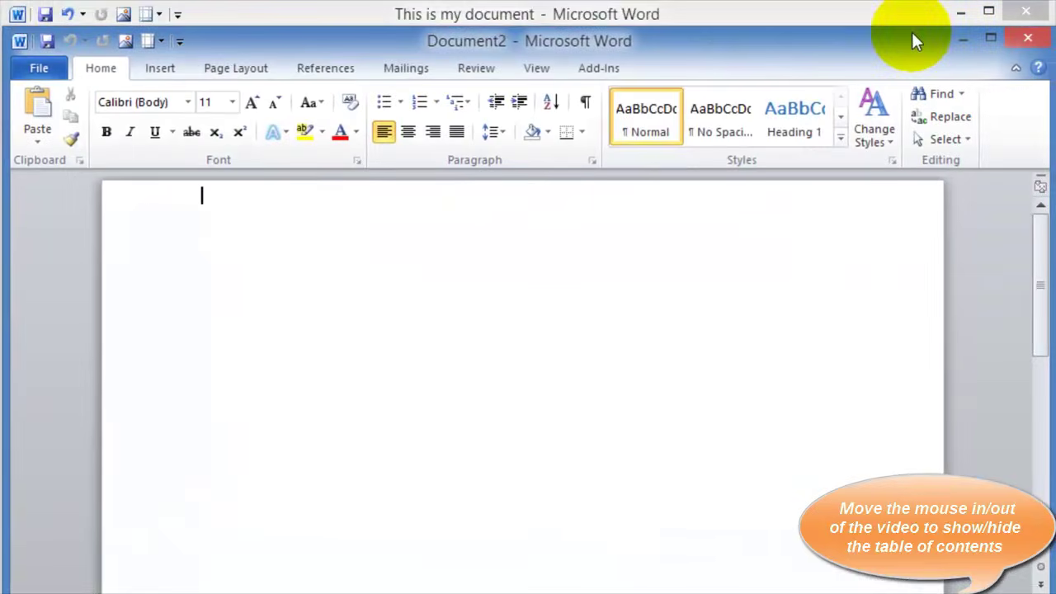
pyautogui.click(1029, 36)
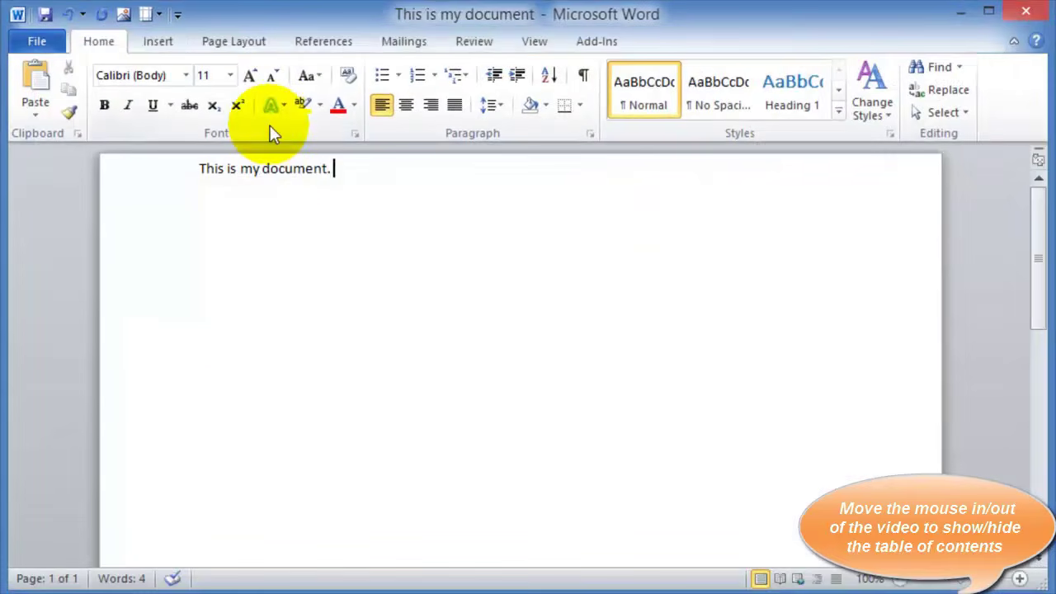
pyautogui.click(54, 42)
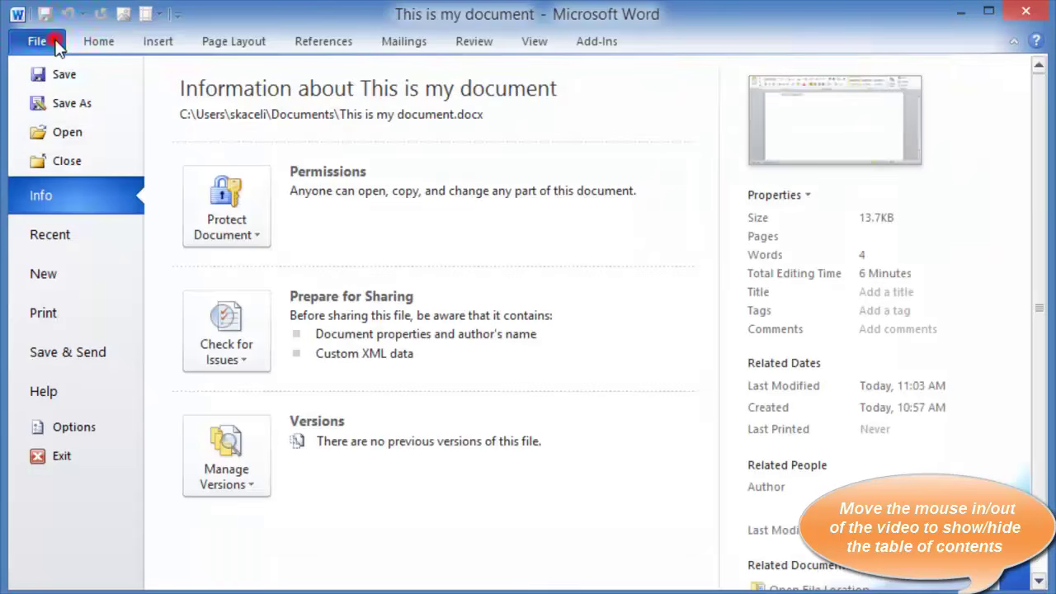
pyautogui.click(83, 138)
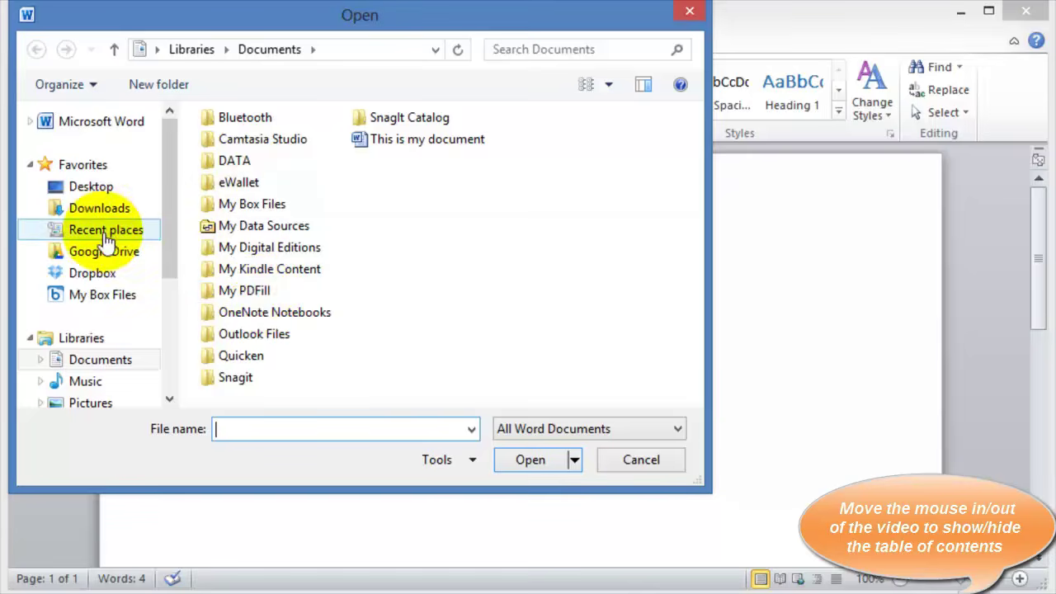
pyautogui.click(107, 277)
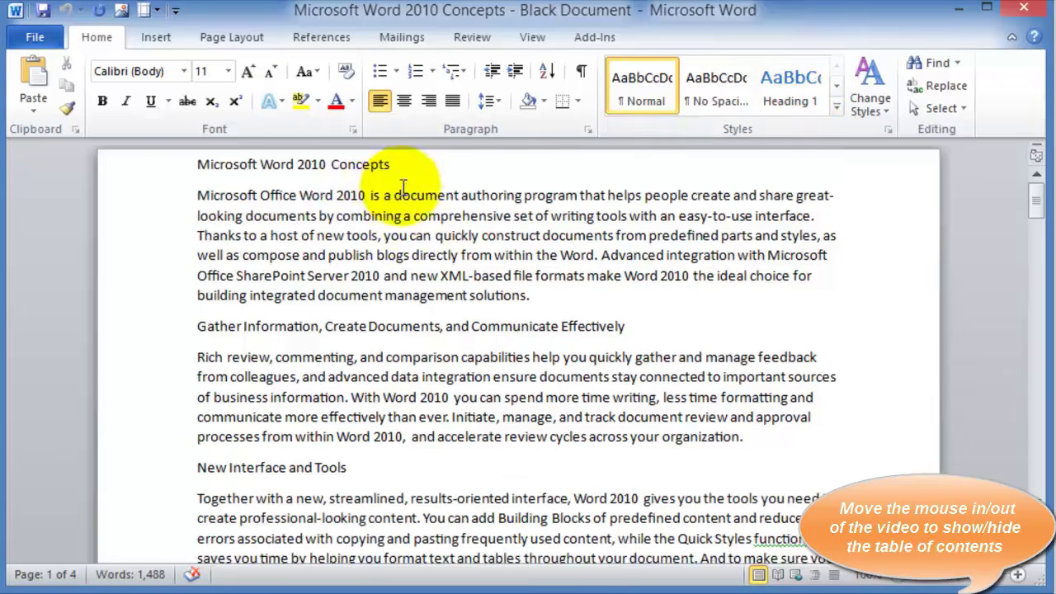
# Select the title 'Microsoft Word 2010 Concepts' and make it bold and italic
pyautogui.click(396, 195)
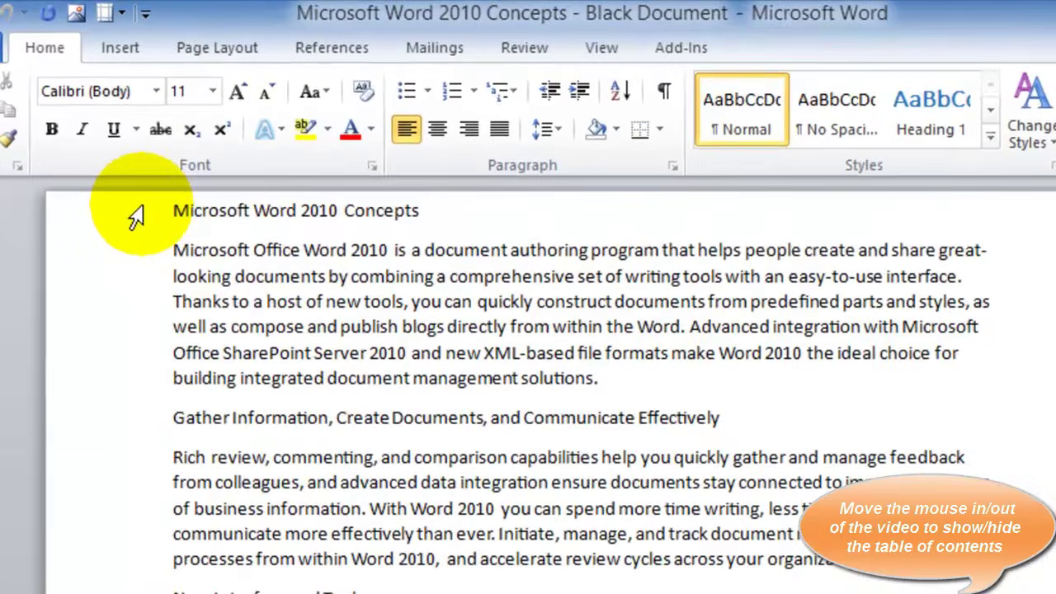
pyautogui.click(151, 190)
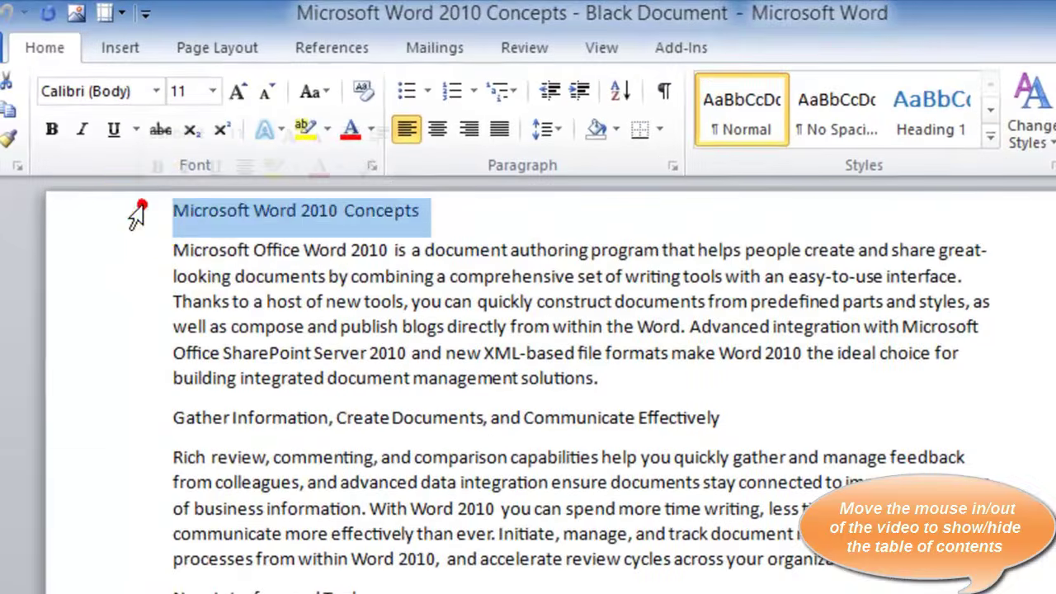
pyautogui.click(51, 129)
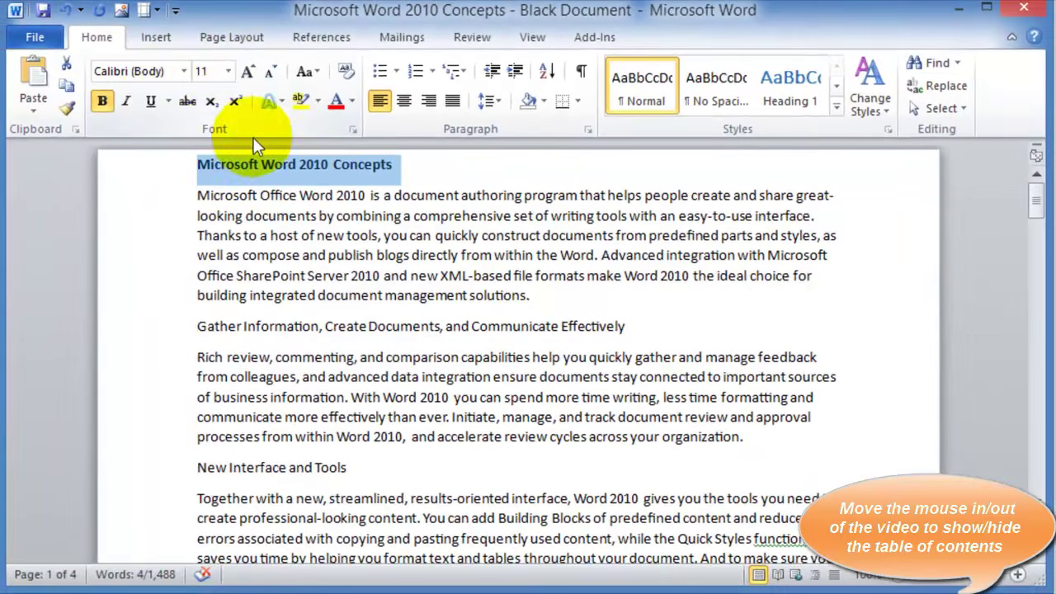
pyautogui.click(127, 103)
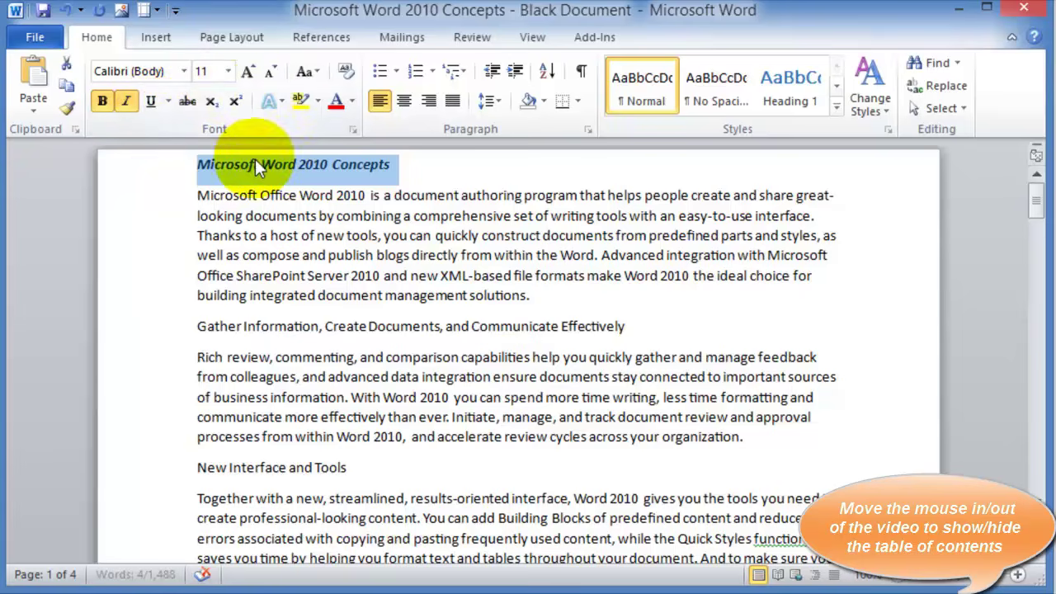
# Grow the title font up to 22 pt, then shrink it back to 16 pt
pyautogui.click(250, 72)
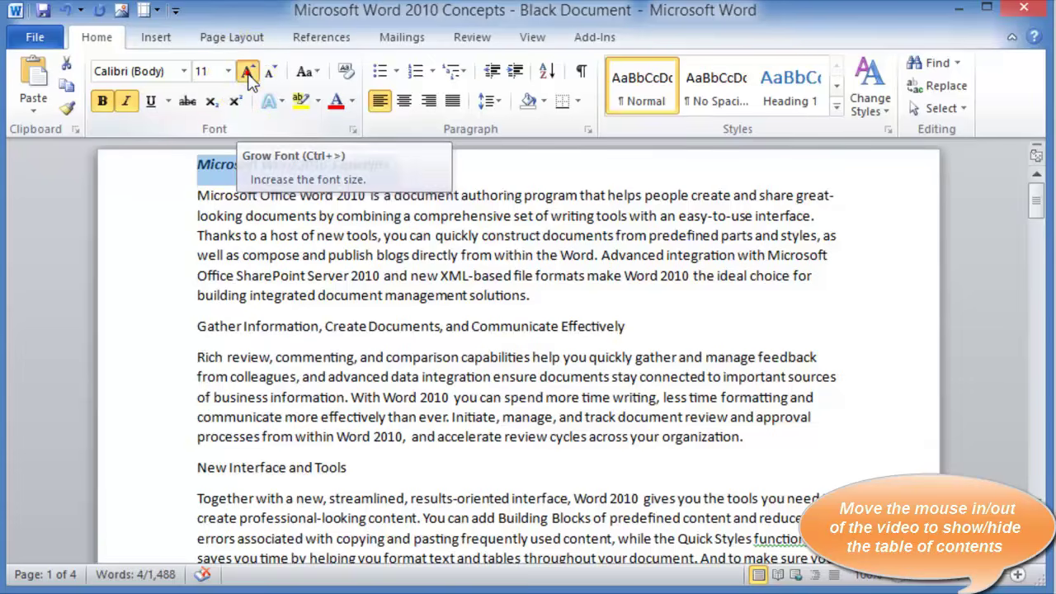
pyautogui.click(248, 71)
pyautogui.click(248, 71)
pyautogui.click(248, 71)
pyautogui.click(248, 71)
pyautogui.click(248, 71)
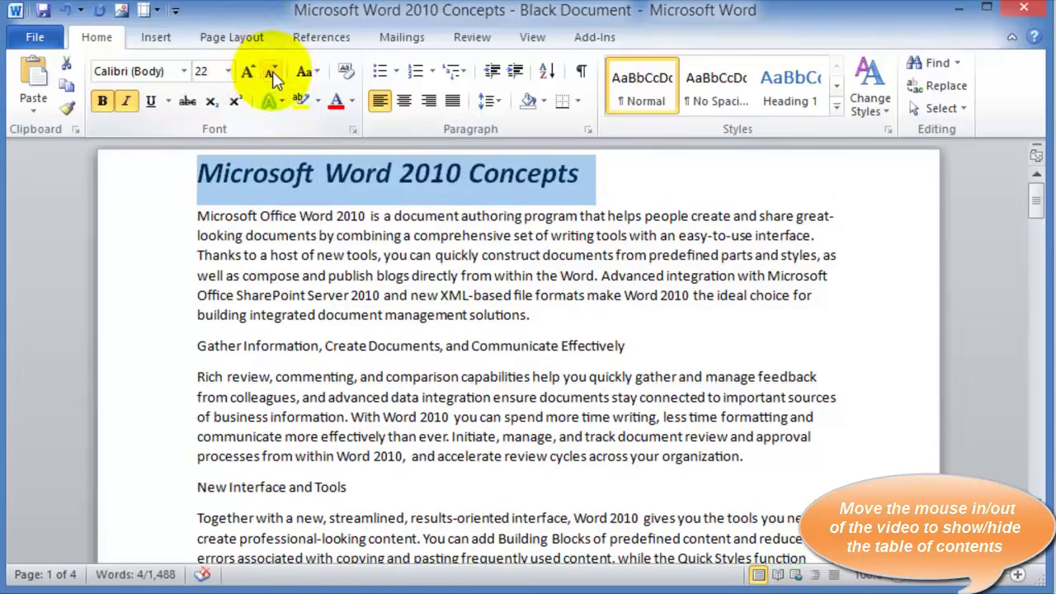
pyautogui.click(272, 73)
pyautogui.click(273, 73)
pyautogui.click(272, 72)
pyautogui.click(272, 73)
pyautogui.click(272, 73)
pyautogui.click(273, 72)
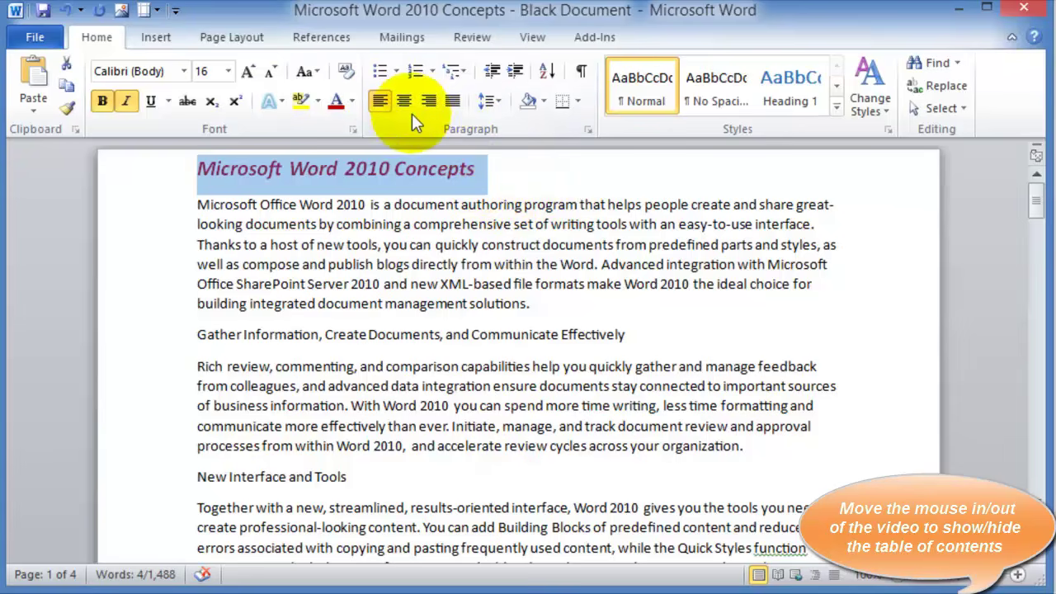
# Try centred and right alignment on the title, then return it to left alignment
pyautogui.click(404, 103)
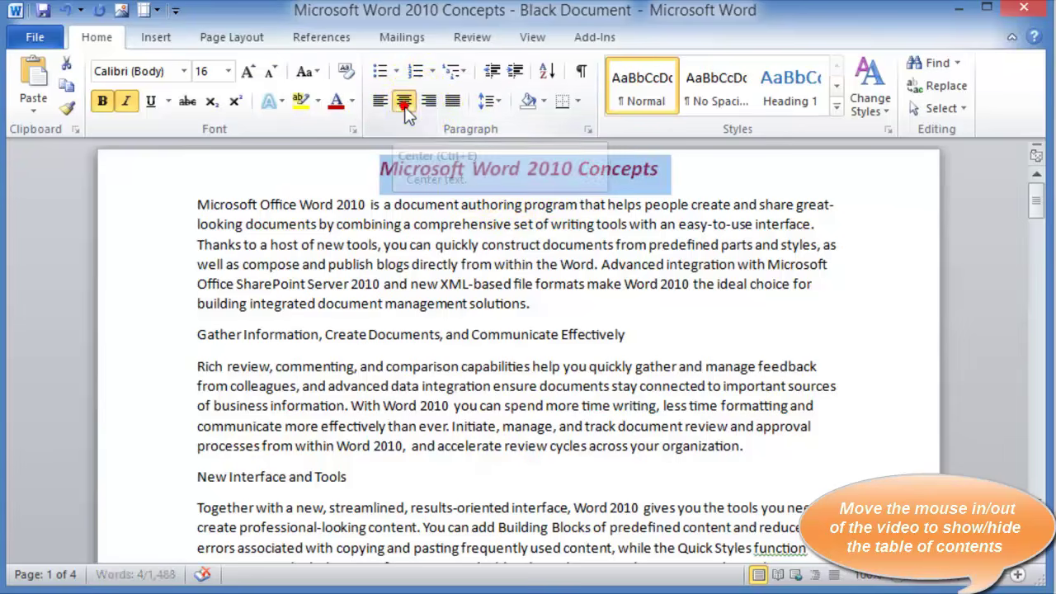
pyautogui.click(429, 107)
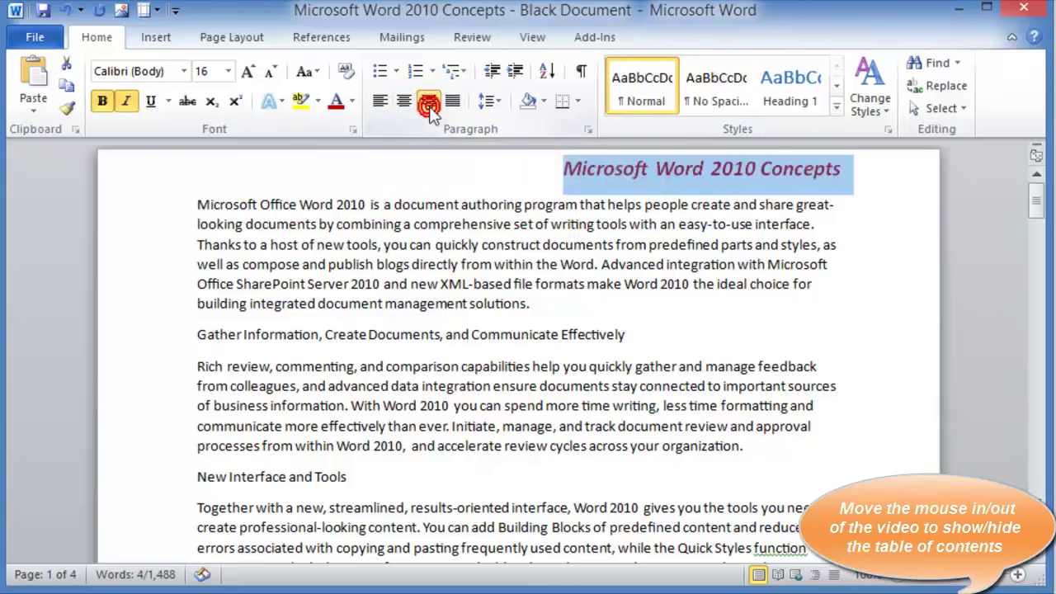
pyautogui.click(382, 109)
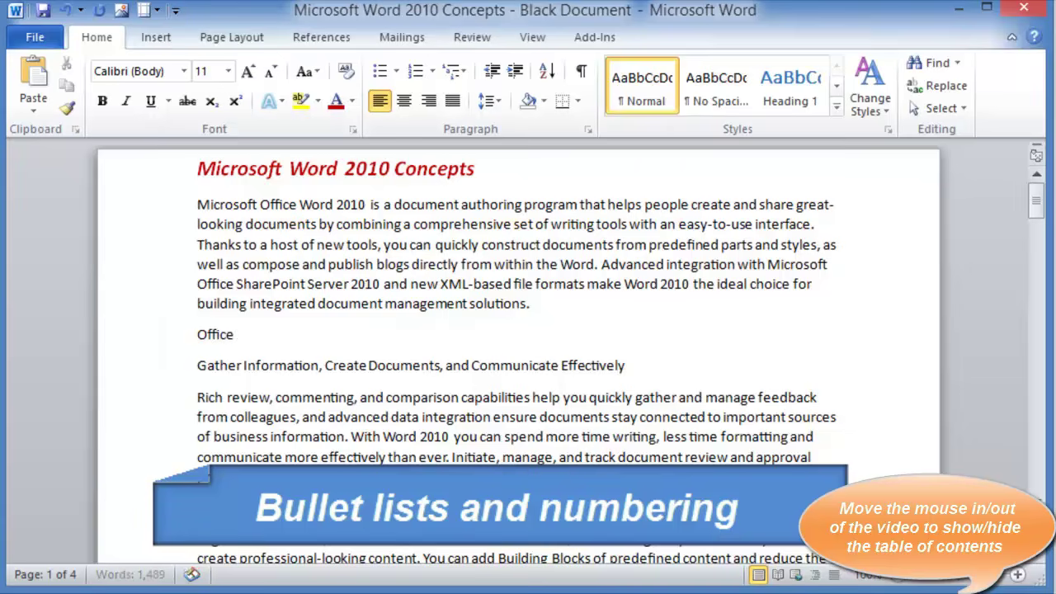
# Complete the subheading 'Office 2010 Applications' and add an empty line below it
pyautogui.write('2010')
pyautogui.press('Return')
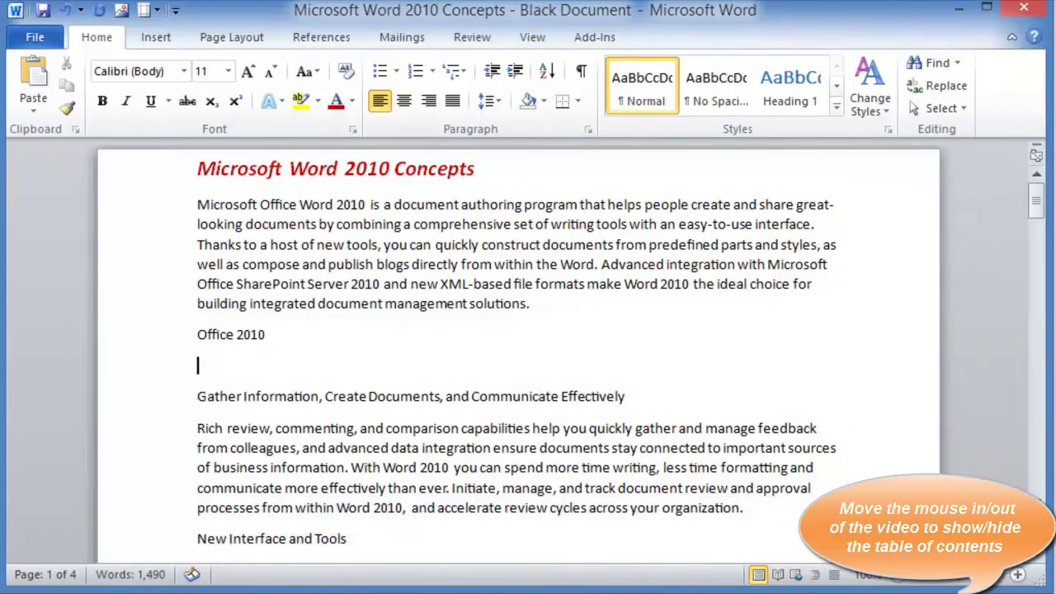
pyautogui.click(314, 330)
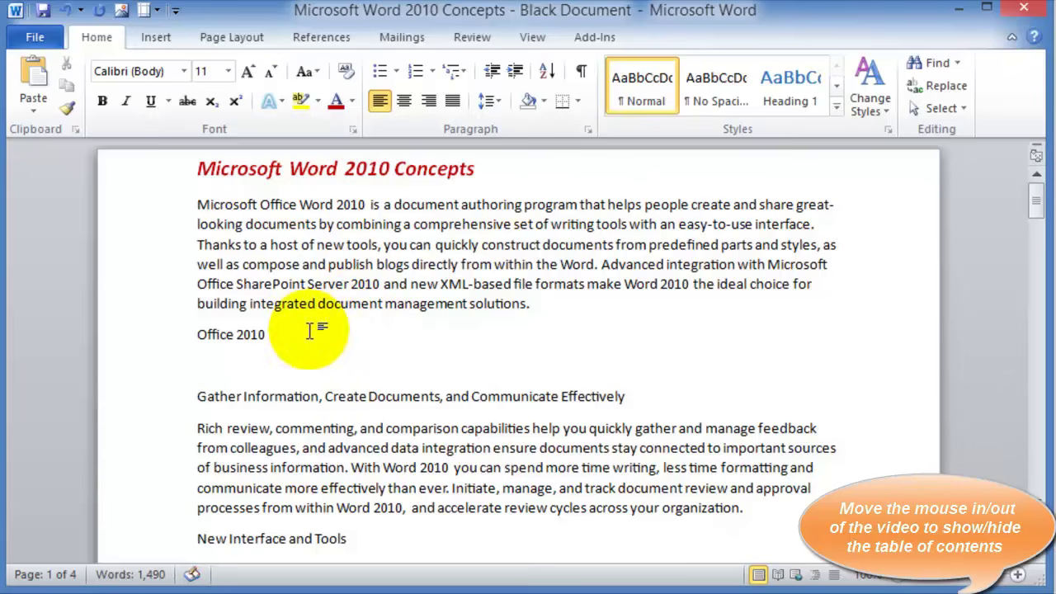
pyautogui.write('Applications')
pyautogui.press('Return')
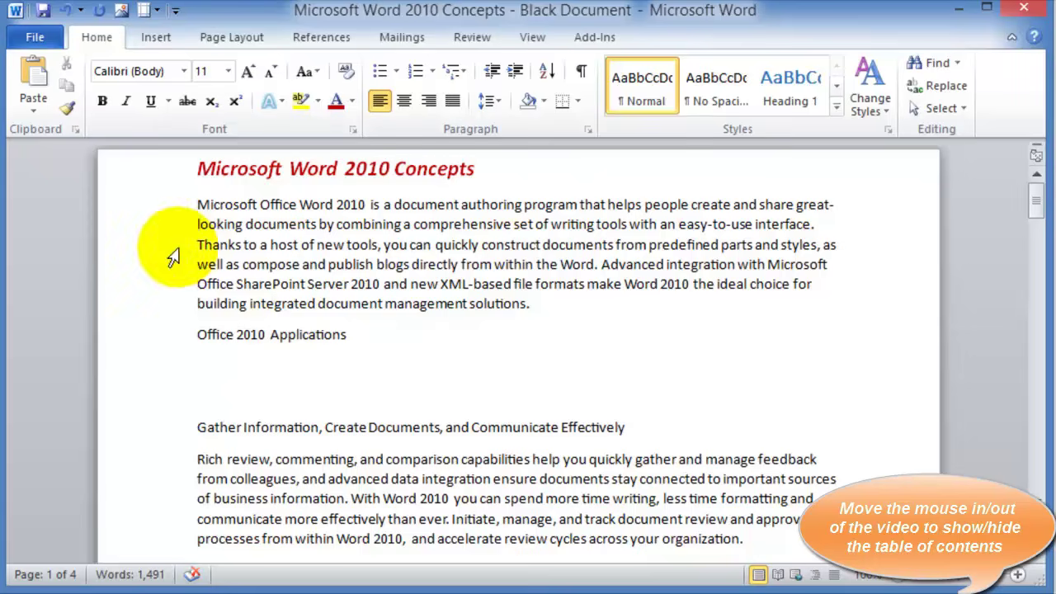
# Start a bulleted list with Word, Excel, PowerPoint, Outlook, Publisher and OneNote
pyautogui.click(396, 74)
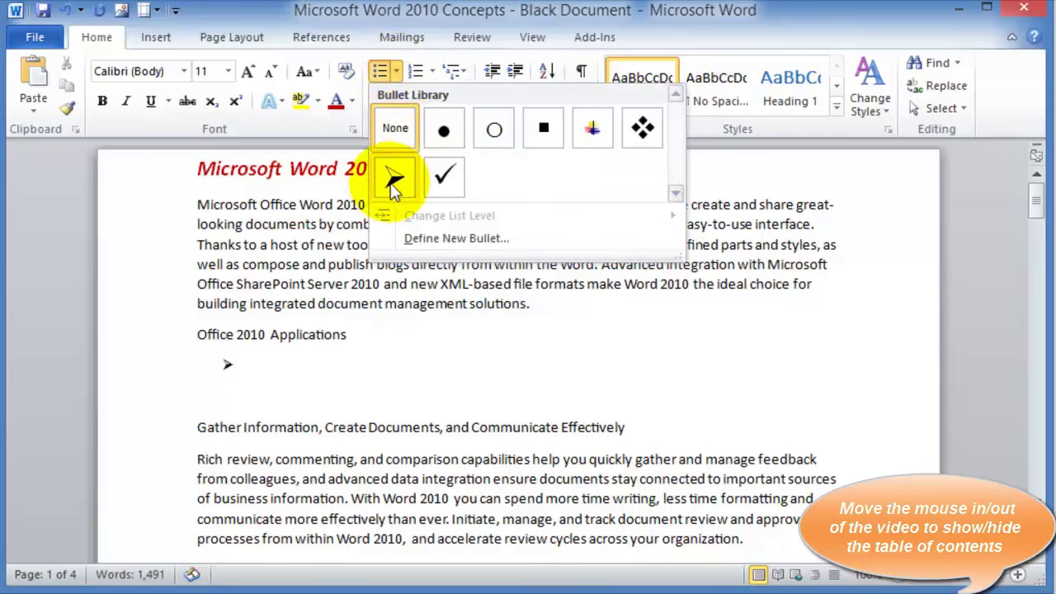
pyautogui.click(540, 140)
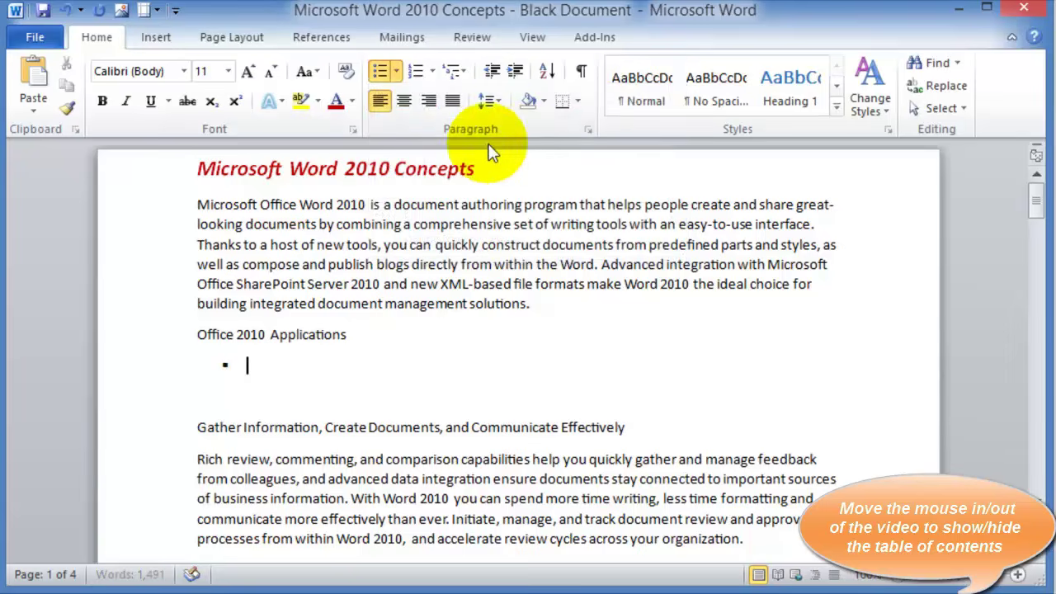
pyautogui.click(433, 75)
pyautogui.click(350, 371)
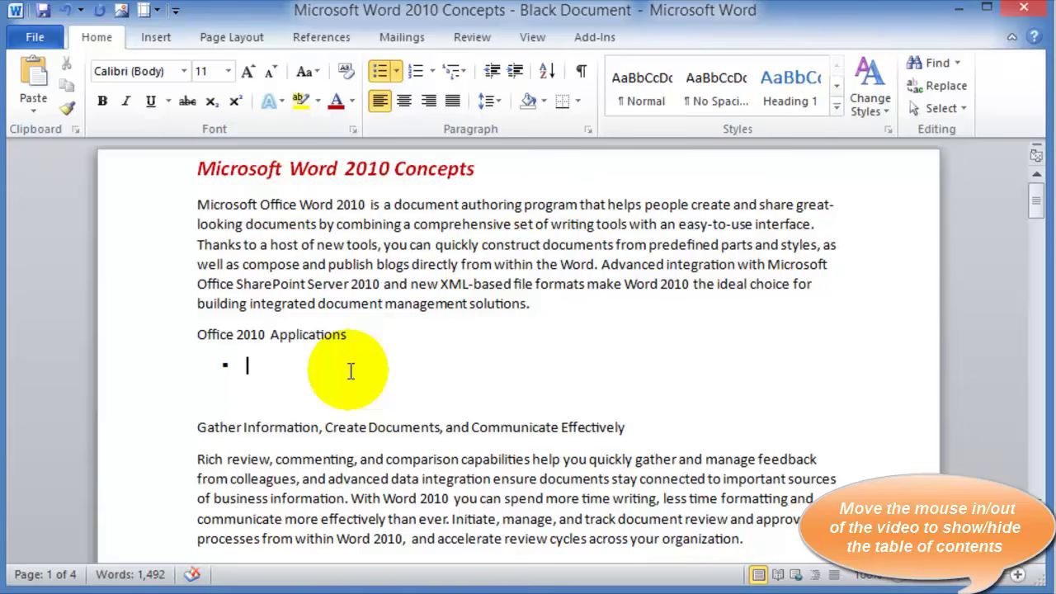
pyautogui.write('Wo')
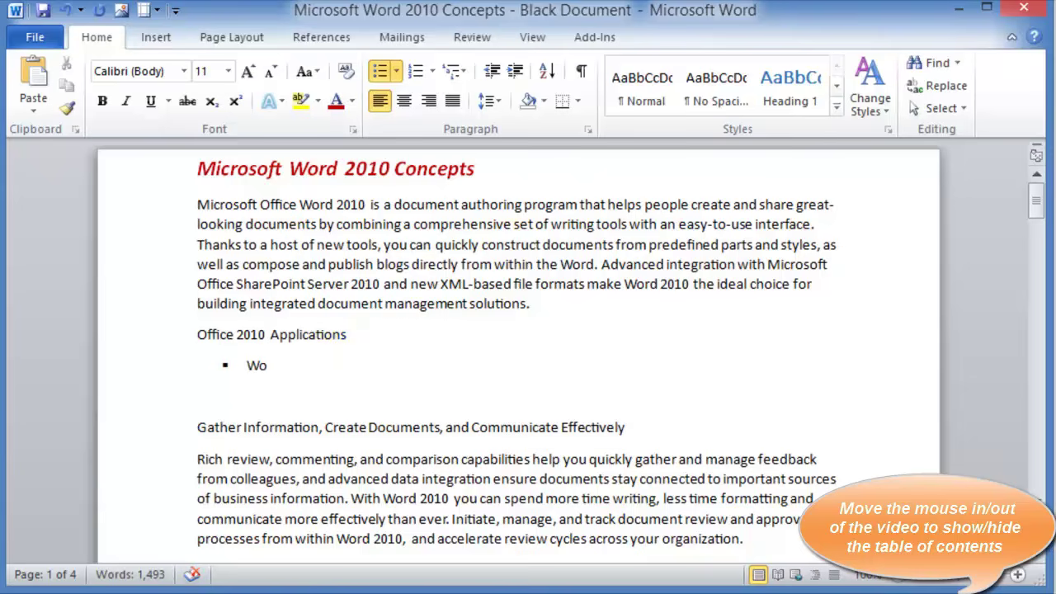
pyautogui.write('rd Excel PowerPoint Outlook Publisher One')
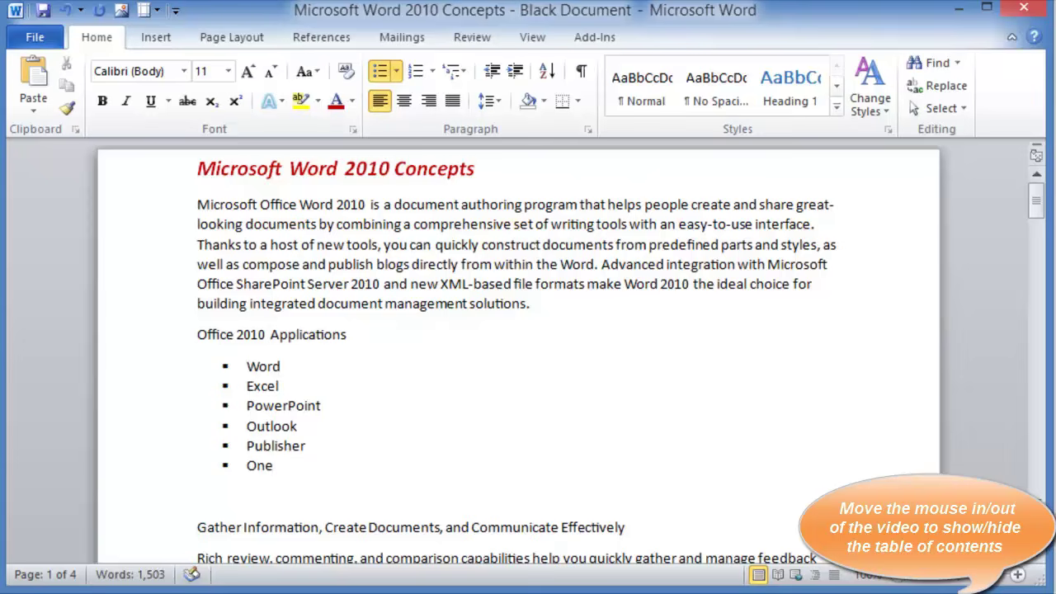
pyautogui.write('Note')
pyautogui.press('Return')
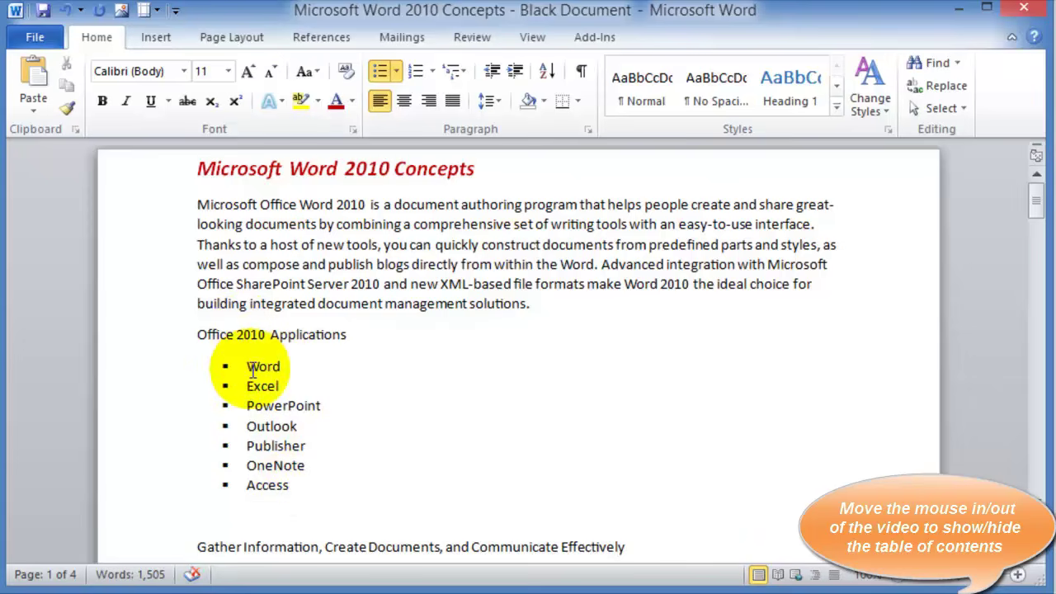
# Convert the application list to a 1. 2. 3. numbered list
pyautogui.click(247, 367)
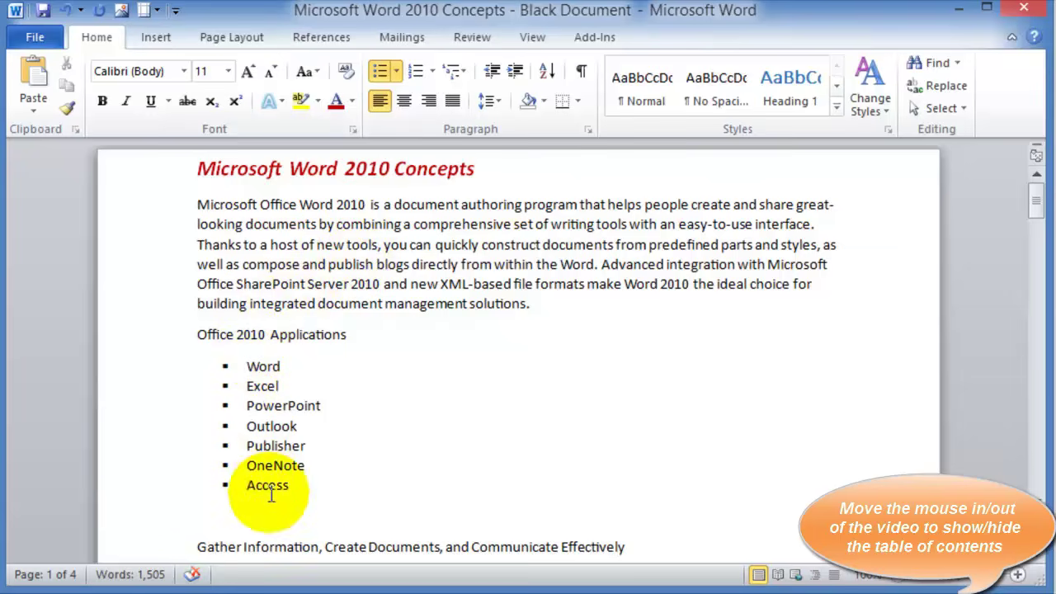
pyautogui.click(433, 76)
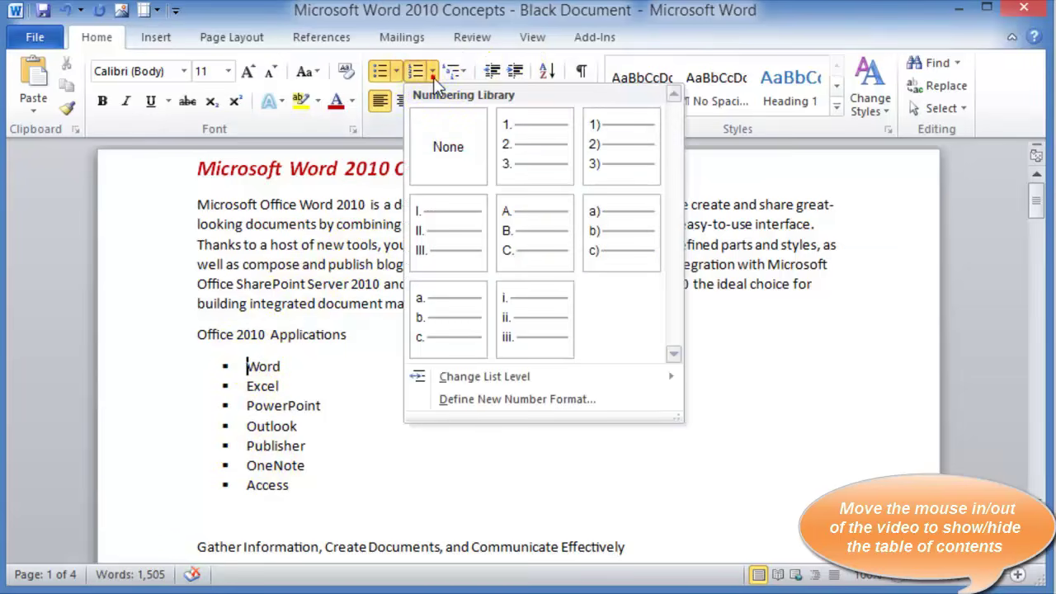
pyautogui.click(511, 138)
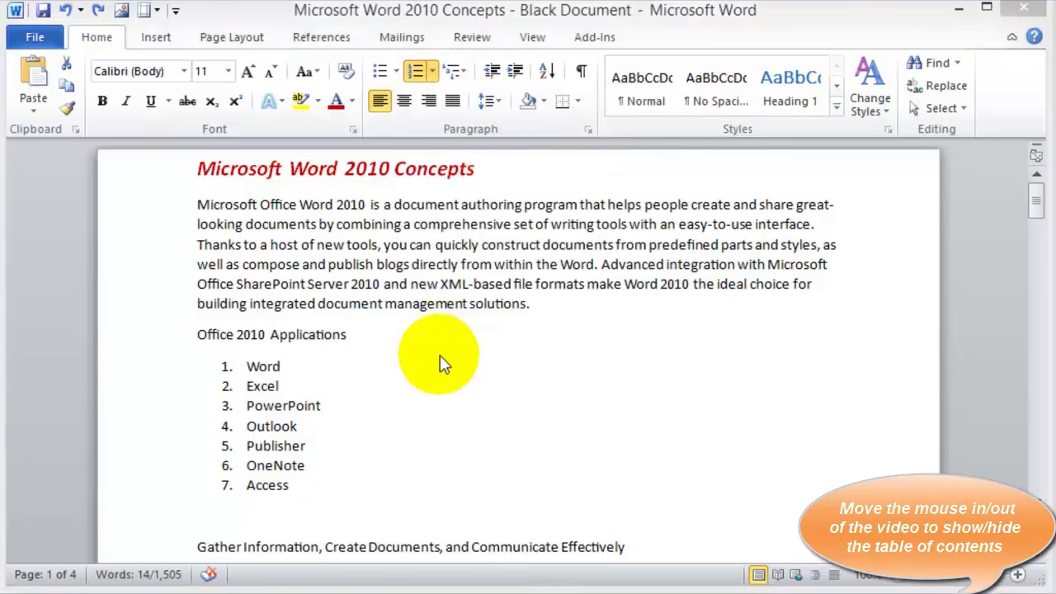
# Sort the numbered list ascending by paragraph text, Access through Word
pyautogui.click(248, 360)
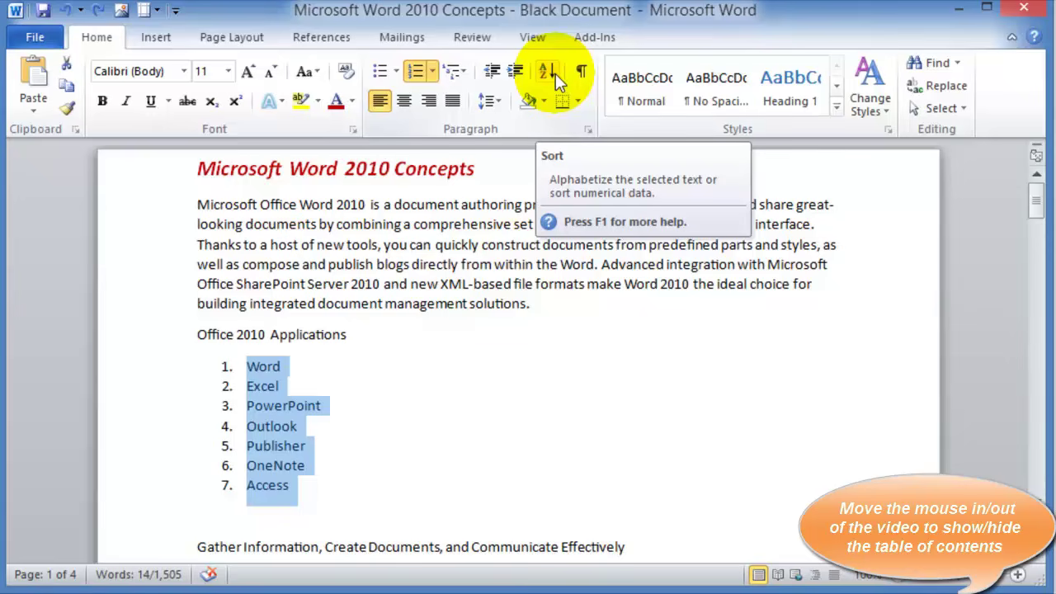
pyautogui.click(556, 73)
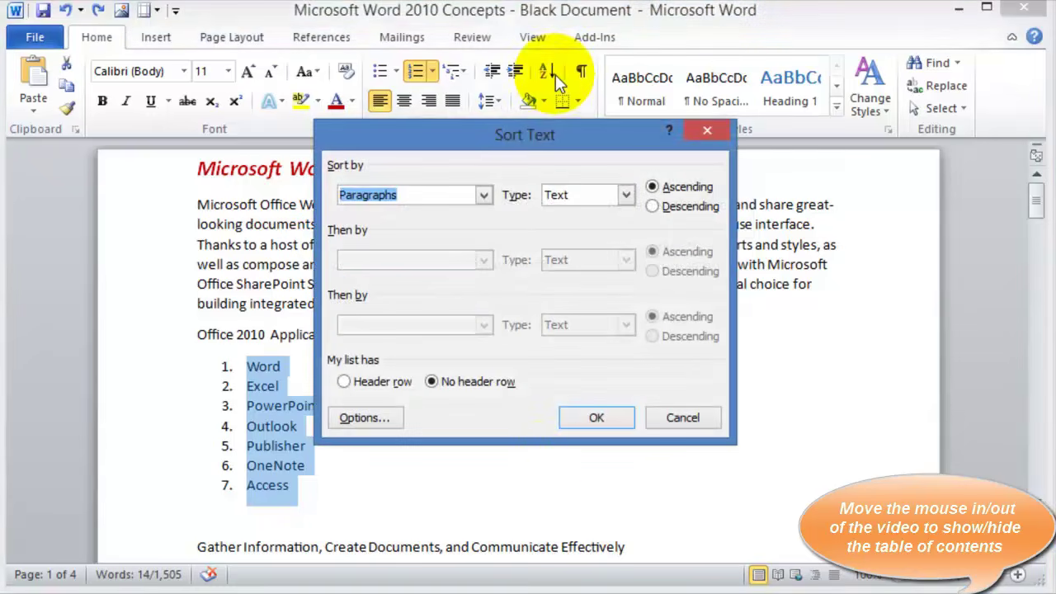
pyautogui.click(584, 422)
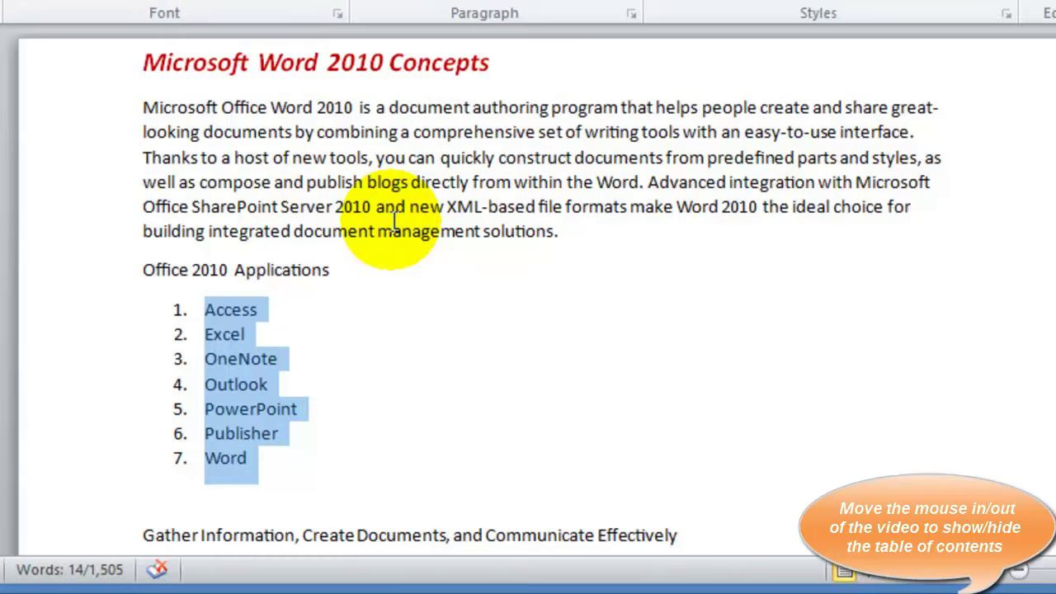
pyautogui.click(142, 166)
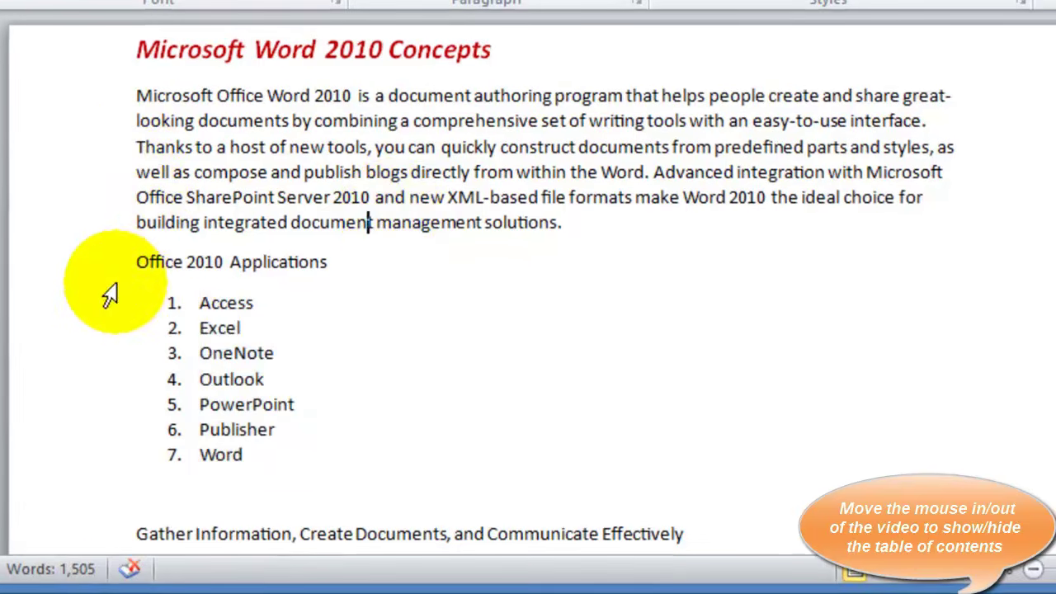
# Select the 'Office 2010 Applications' heading and change its font colour to standard red
pyautogui.click(338, 257)
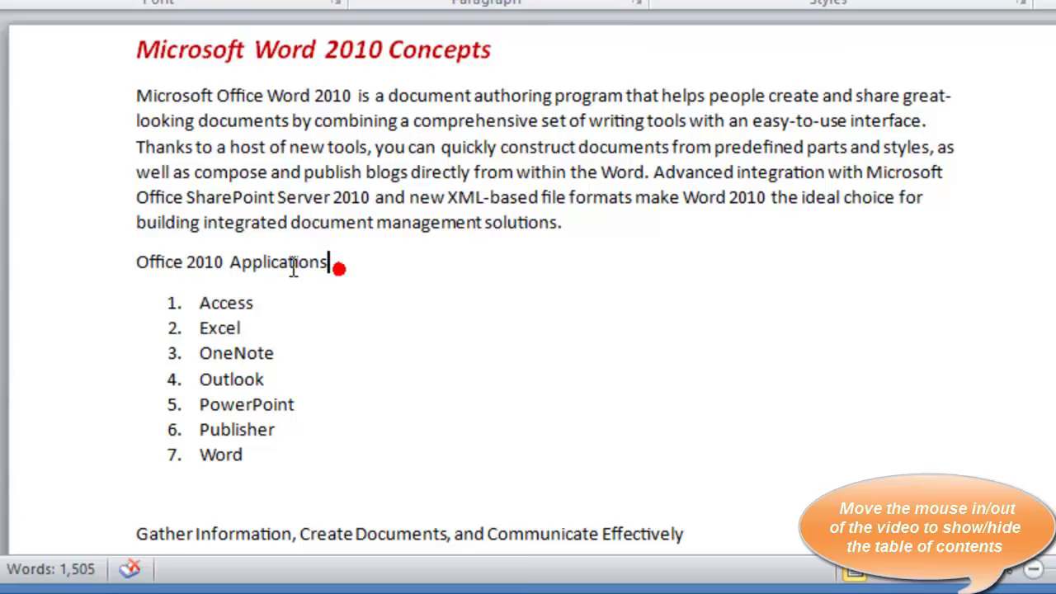
pyautogui.click(127, 262)
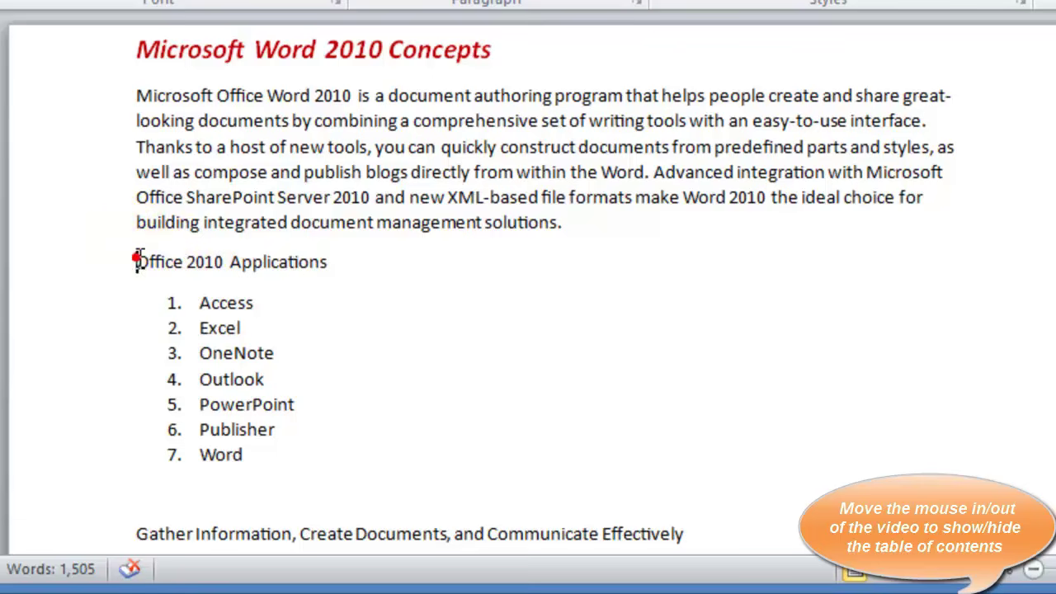
pyautogui.click(327, 260)
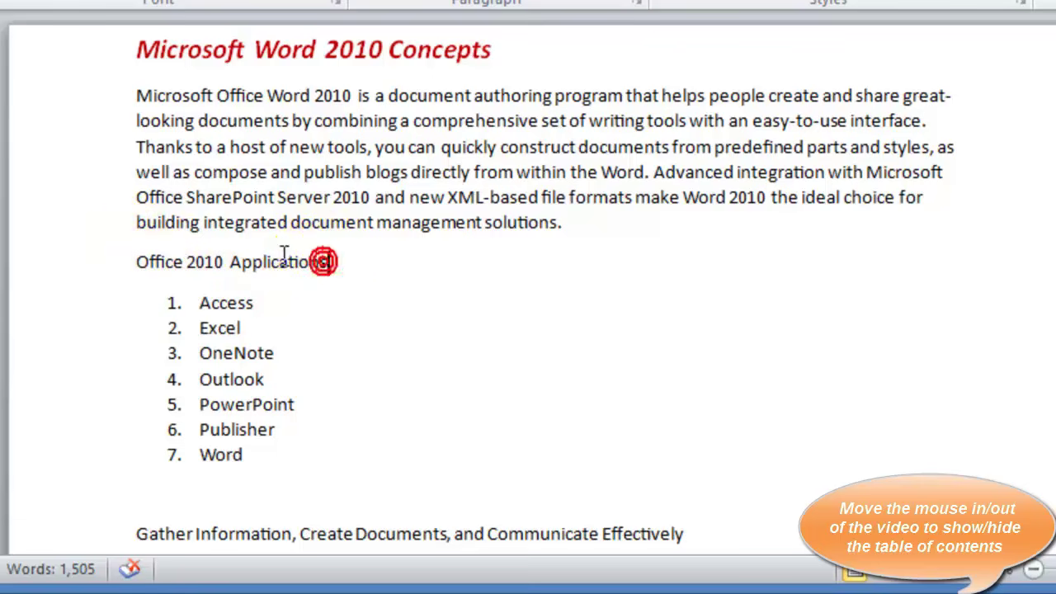
pyautogui.hotkey('shift', 'Left')
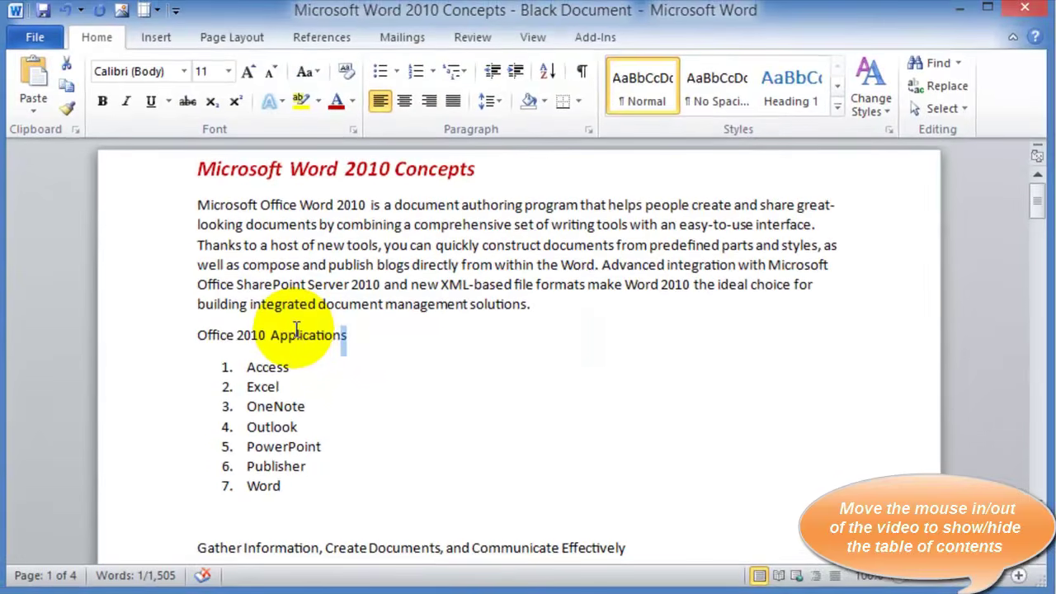
pyautogui.hotkey('shift', 'Left')
pyautogui.hotkey('shift', 'Left')
pyautogui.hotkey('shift', 'Left')
pyautogui.hotkey('shift', 'Left')
pyautogui.hotkey('shift', 'Left')
pyautogui.hotkey('shift', 'Left')
pyautogui.hotkey('shift', 'Left')
pyautogui.hotkey('shift', 'Left')
pyautogui.hotkey('shift', 'Left')
pyautogui.hotkey('shift', 'Left')
pyautogui.hotkey('shift', 'Left')
pyautogui.hotkey('shift', 'Left')
pyautogui.hotkey('shift', 'Left')
pyautogui.hotkey('shift', 'Left')
pyautogui.hotkey('shift', 'Left')
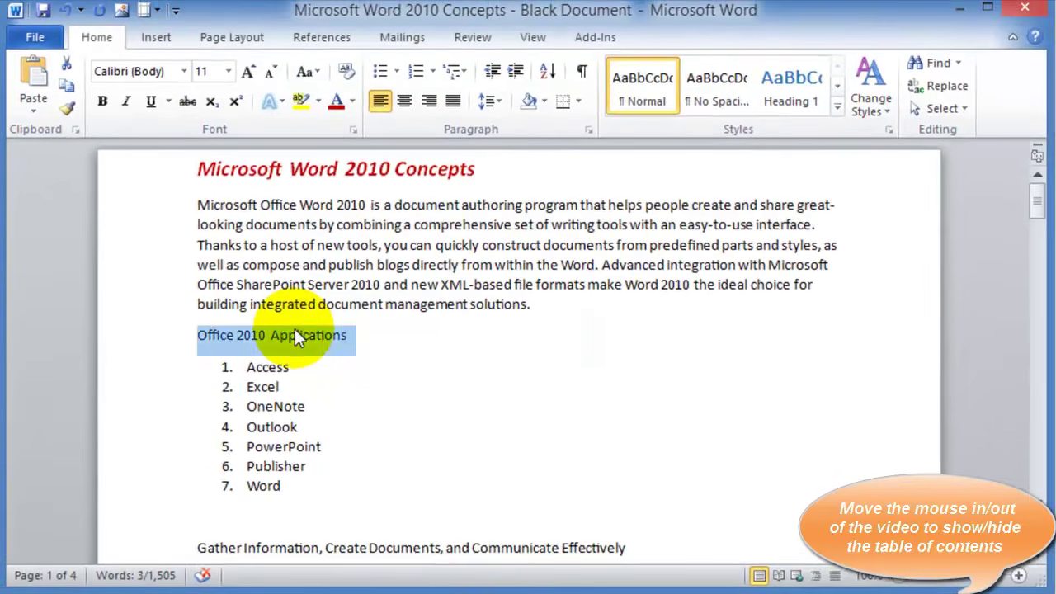
pyautogui.click(351, 101)
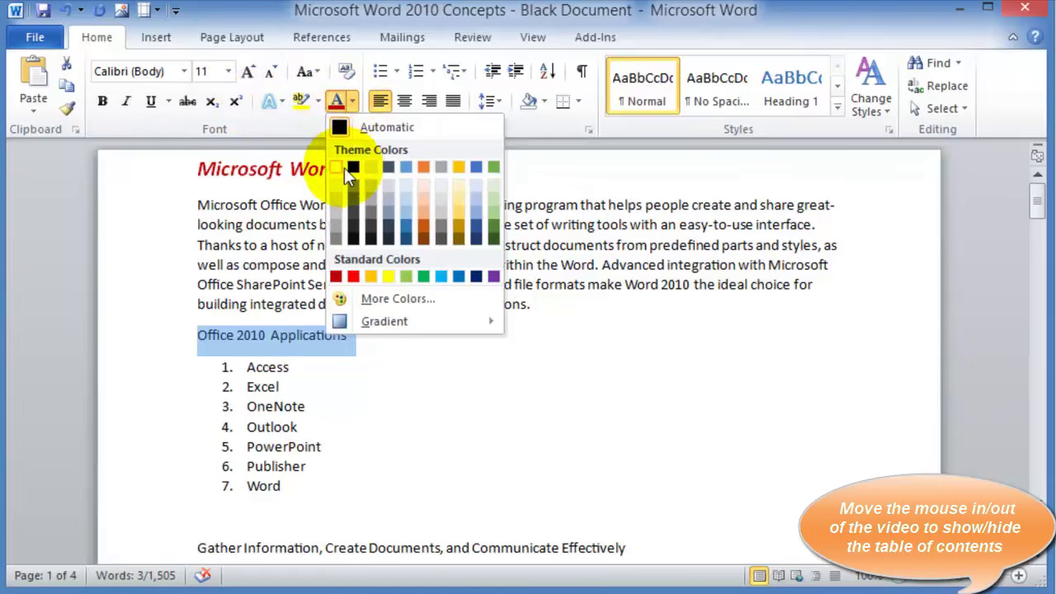
pyautogui.click(351, 277)
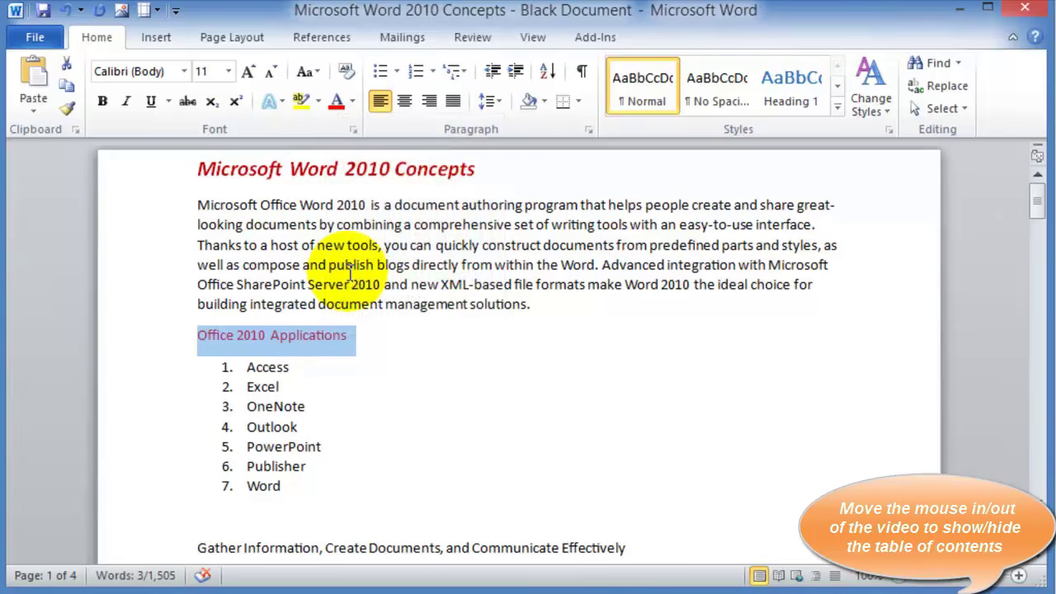
pyautogui.click(275, 303)
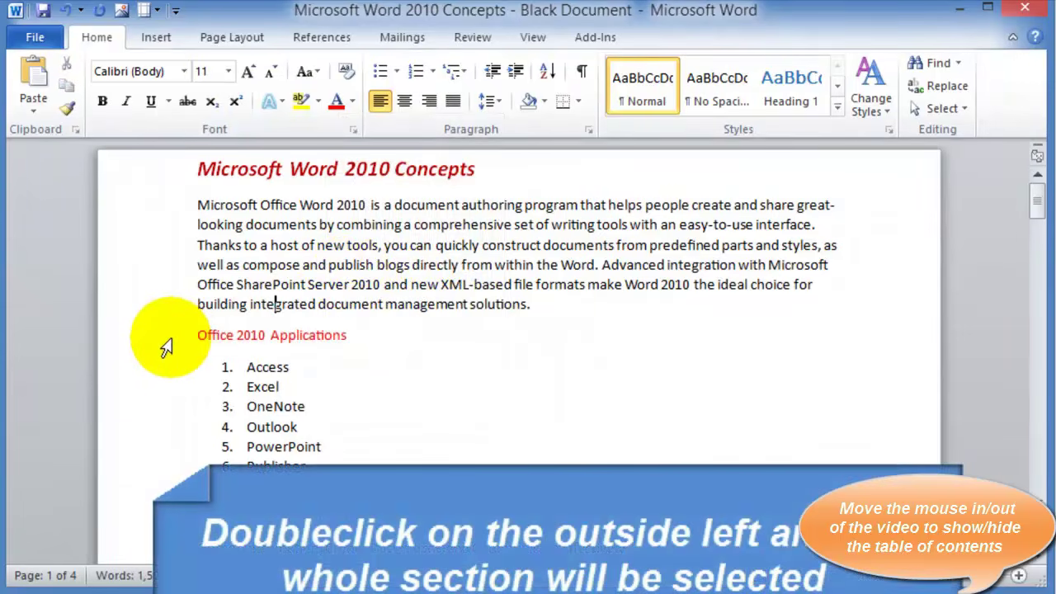
# Practise selecting lines and paragraphs from the left margin, then go to the blank line below the list
pyautogui.doubleClick(161, 350)
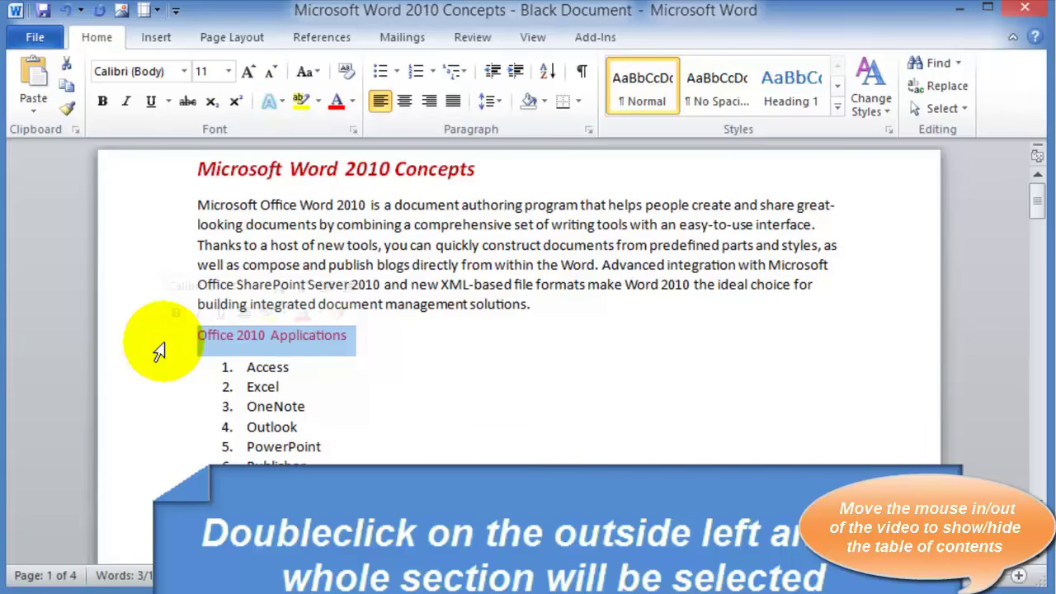
pyautogui.click(164, 213)
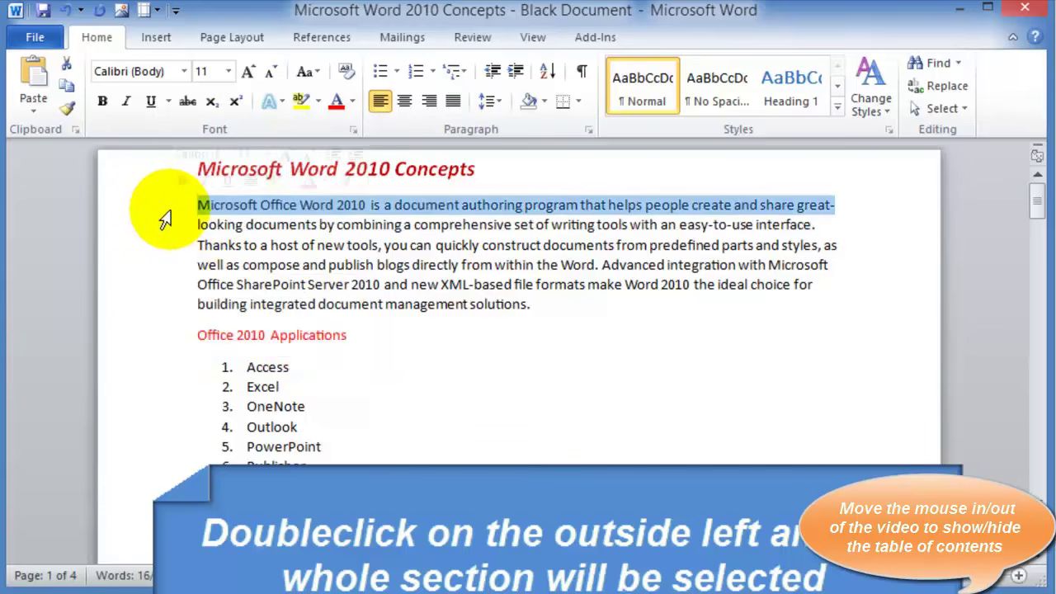
pyautogui.doubleClick(166, 221)
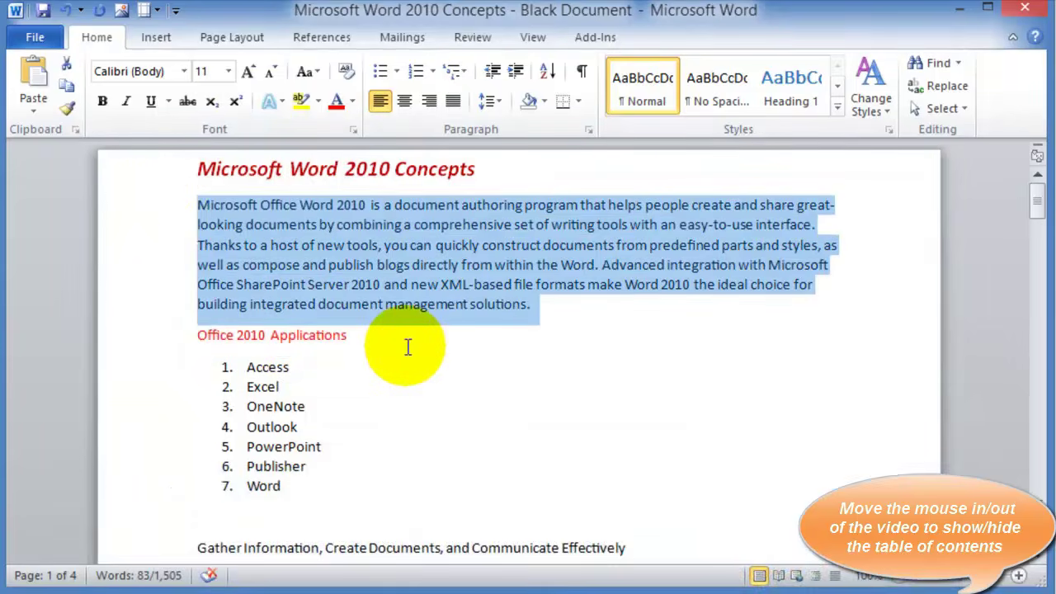
pyautogui.click(151, 245)
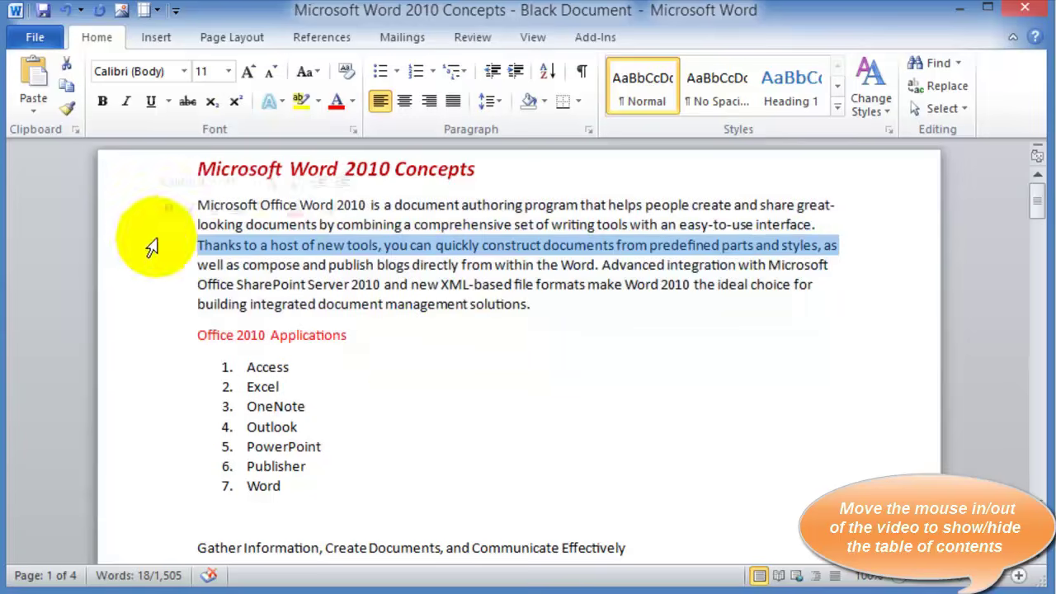
pyautogui.click(157, 227)
pyautogui.click(150, 230)
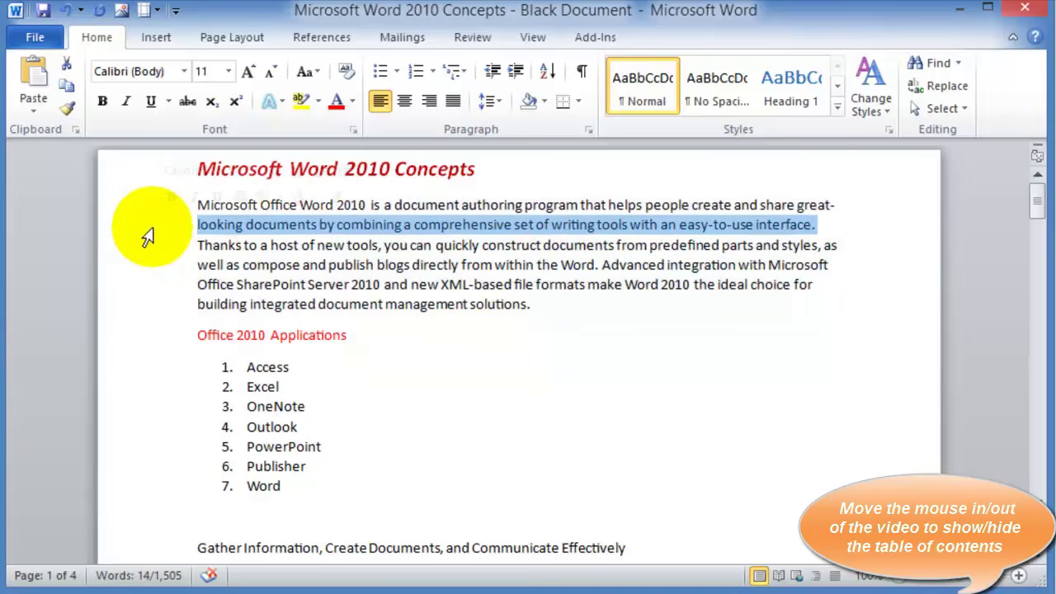
pyautogui.click(153, 335)
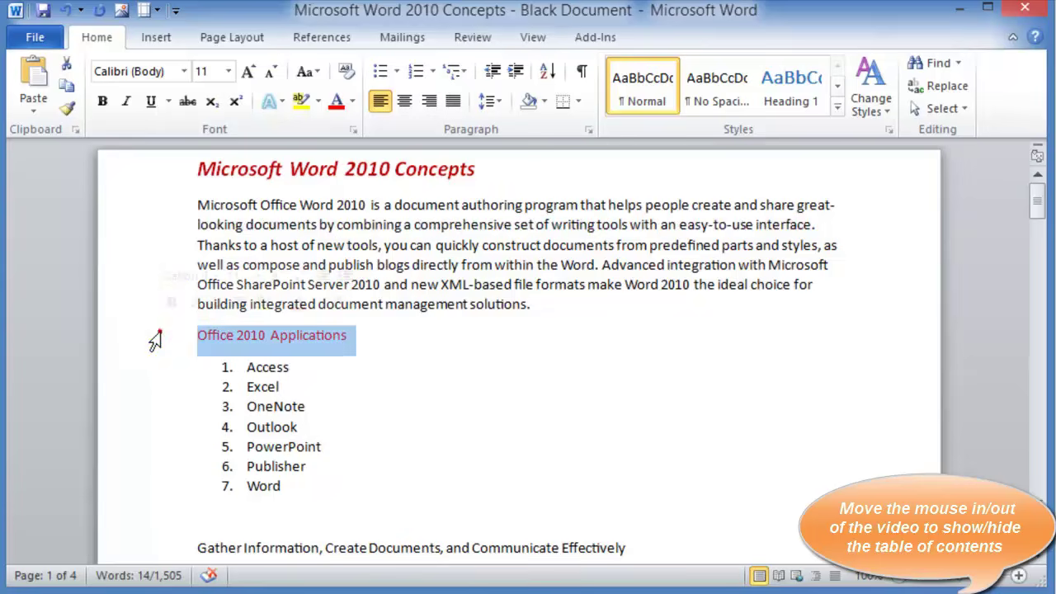
pyautogui.doubleClick(139, 245)
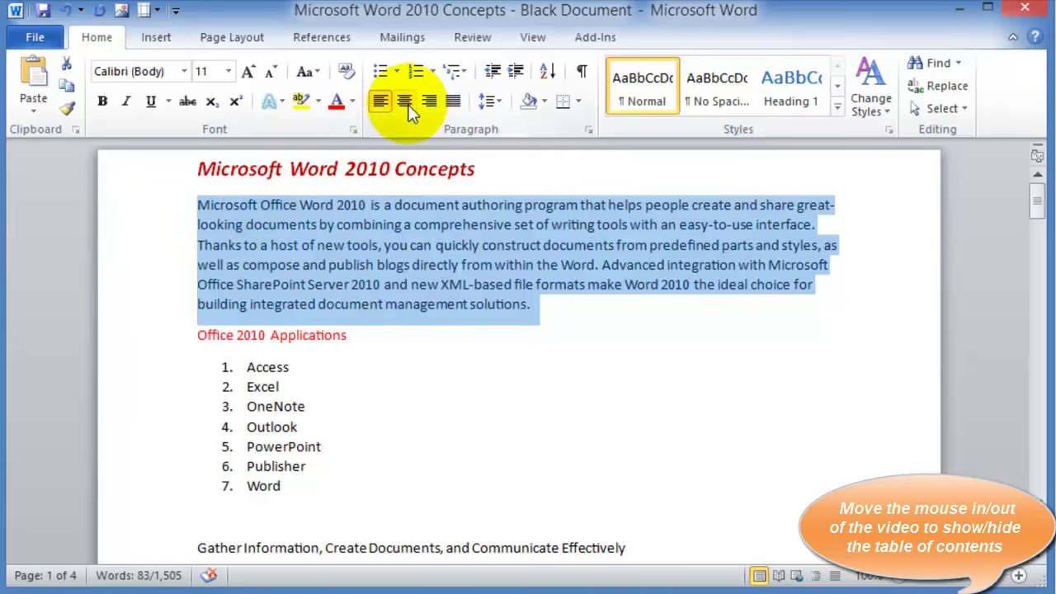
pyautogui.click(330, 407)
pyautogui.click(290, 514)
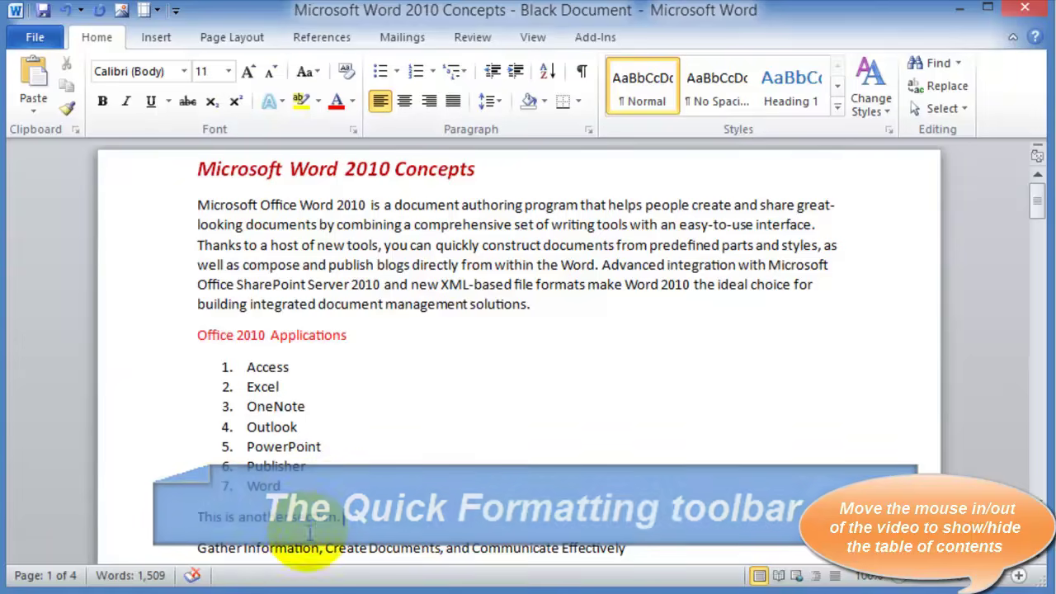
# Highlight the word 'section' in yellow
pyautogui.doubleClick(302, 517)
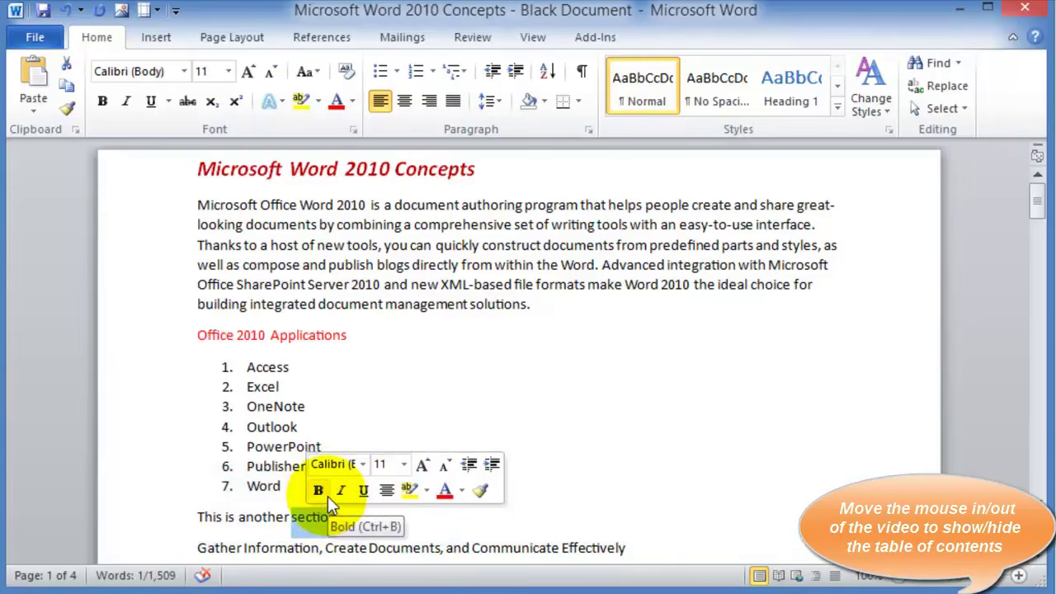
pyautogui.click(409, 490)
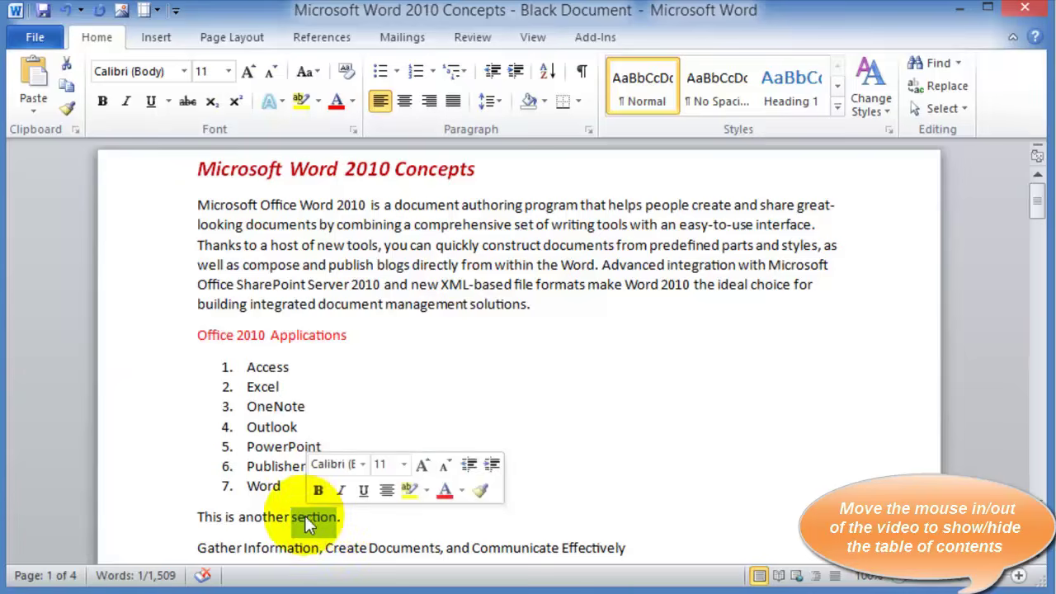
pyautogui.click(483, 549)
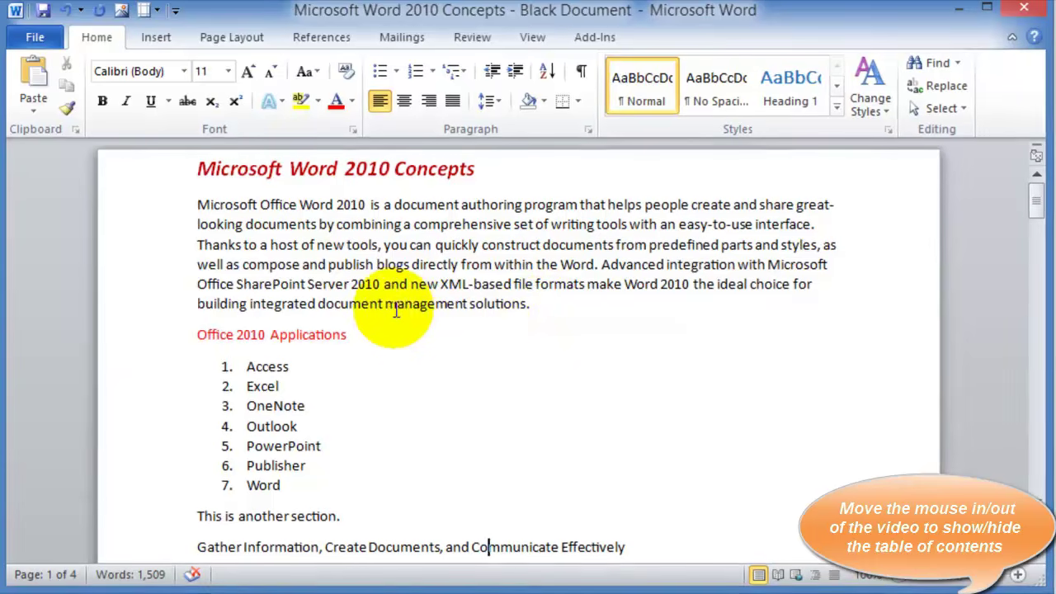
# Make 'management' in the first paragraph bold
pyautogui.doubleClick(446, 304)
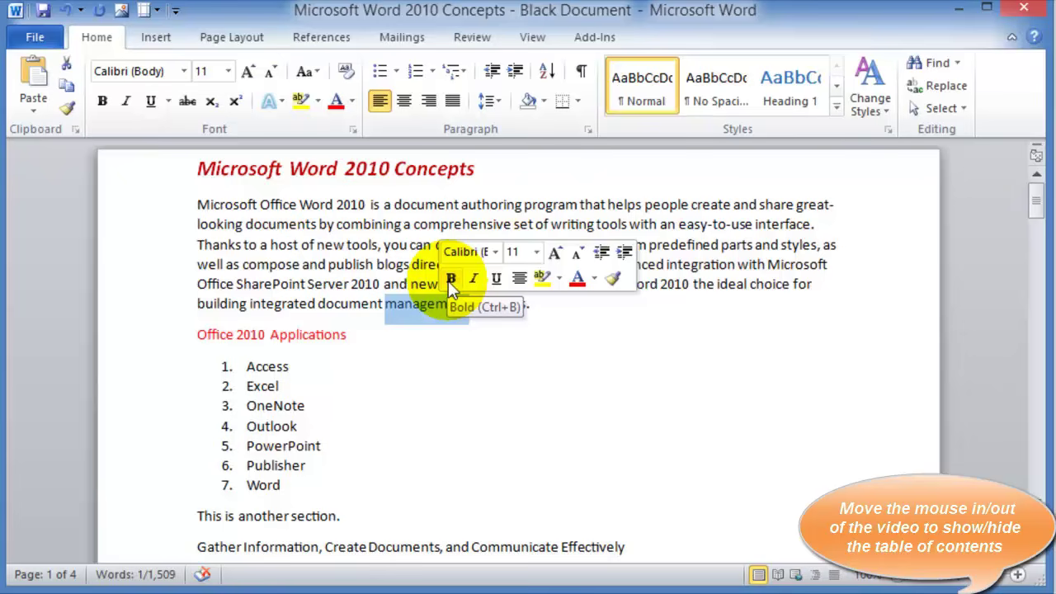
pyautogui.click(450, 279)
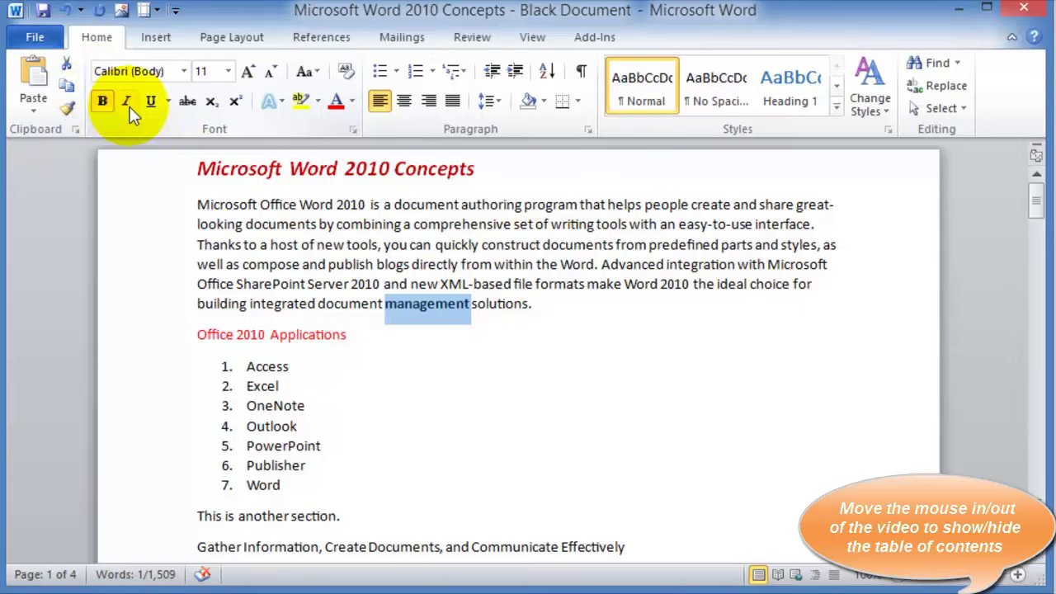
pyautogui.hotkey('ctrl', 'b')
pyautogui.click(495, 311)
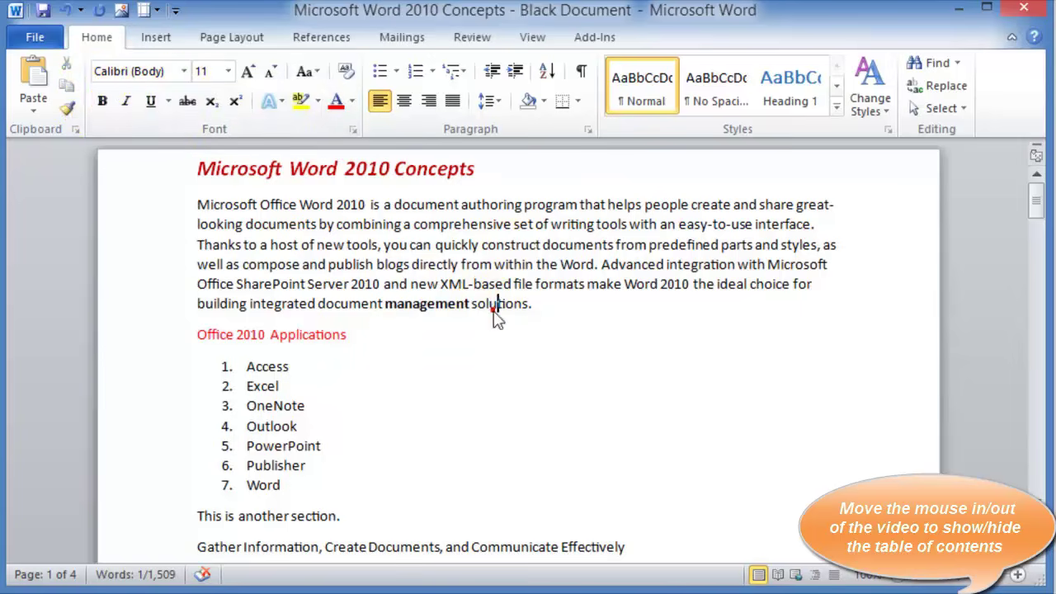
pyautogui.doubleClick(500, 305)
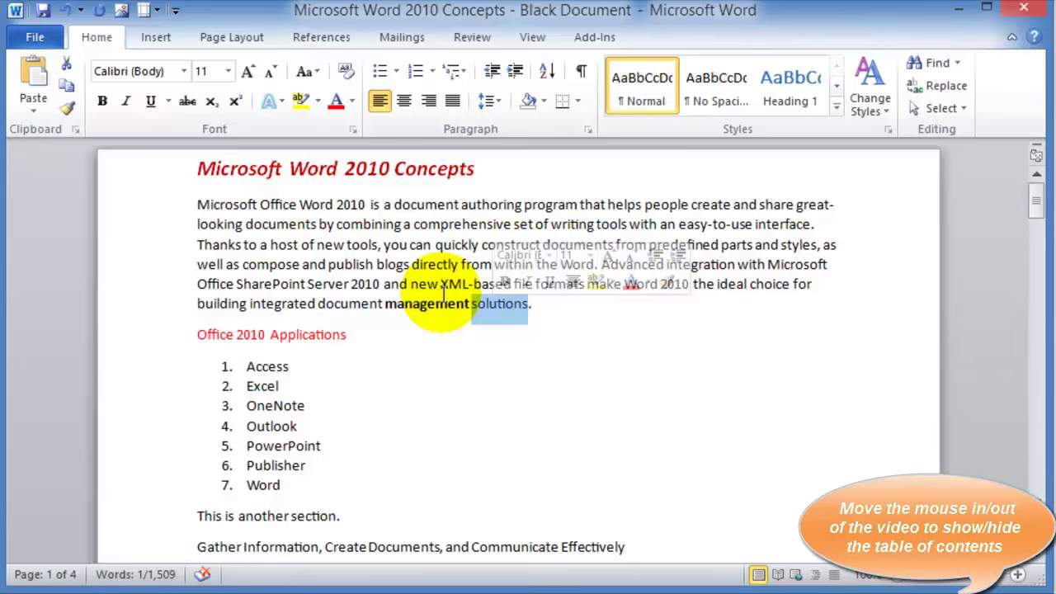
pyautogui.click(249, 224)
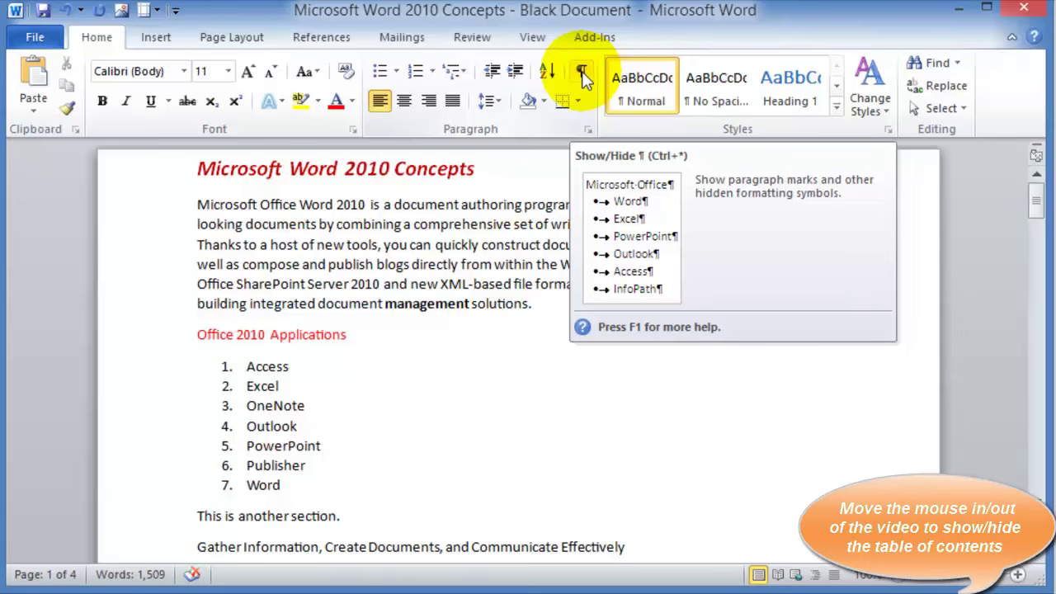
pyautogui.click(582, 78)
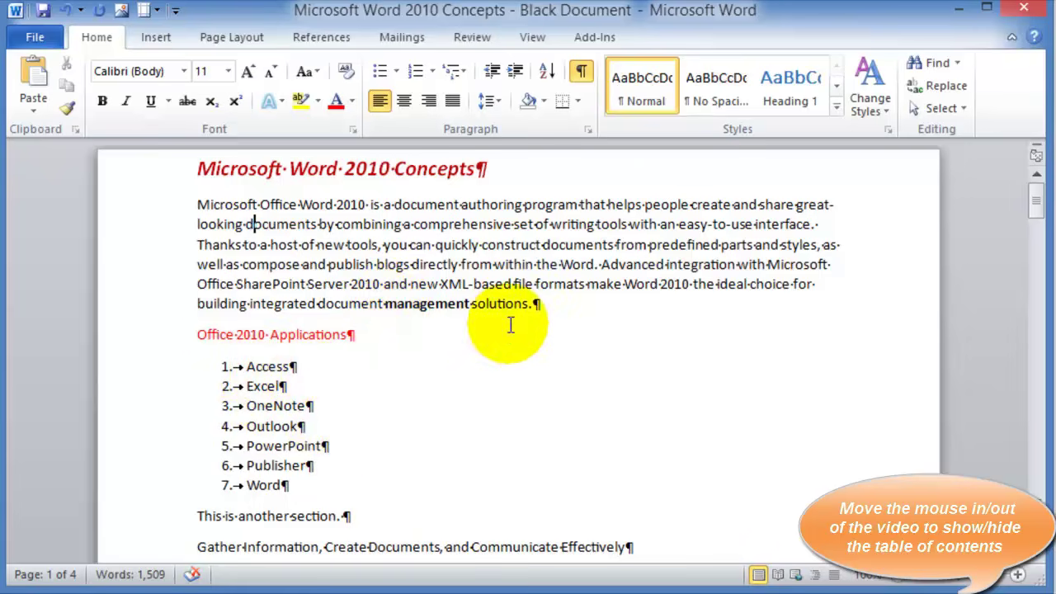
pyautogui.click(371, 207)
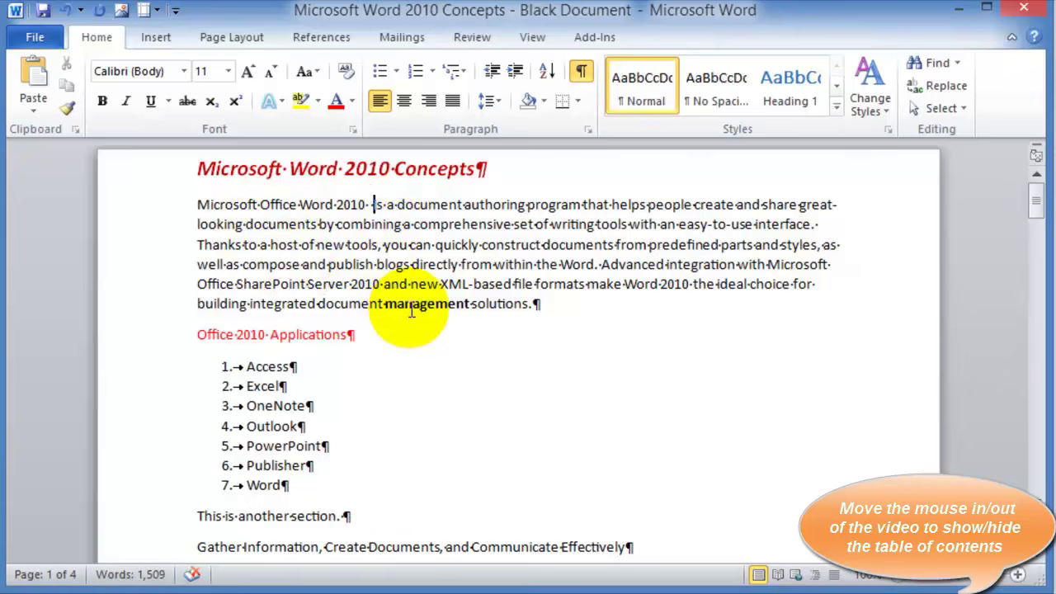
pyautogui.click(583, 75)
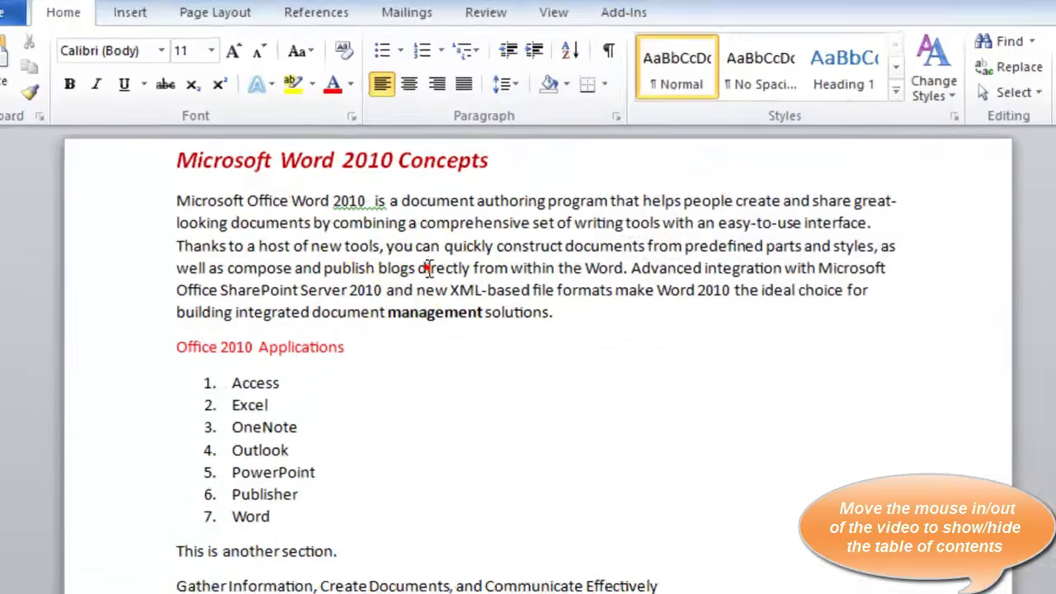
pyautogui.click(367, 206)
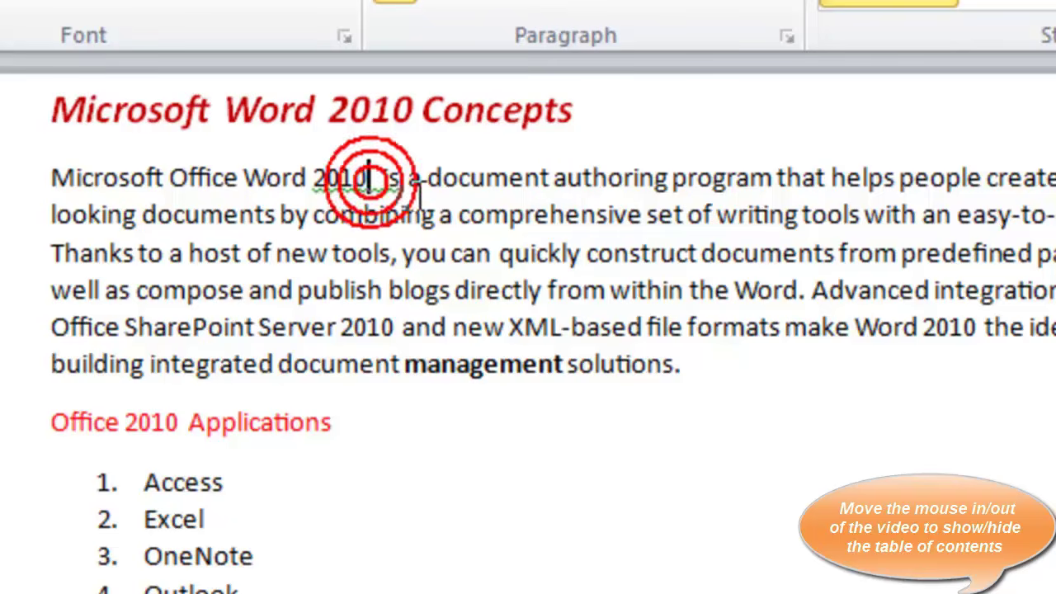
pyautogui.click(376, 182)
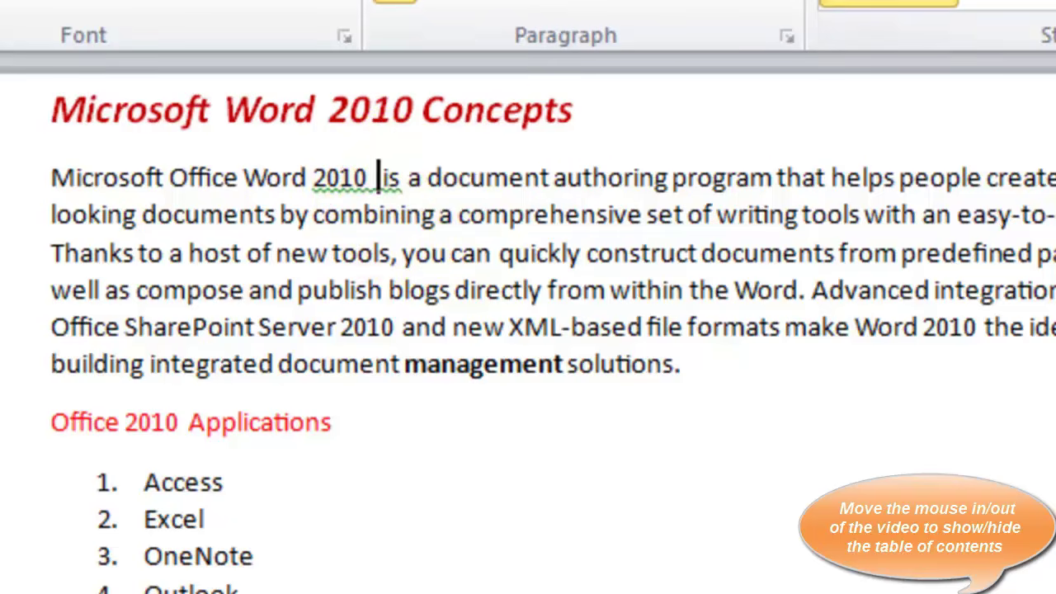
pyautogui.click(767, 330)
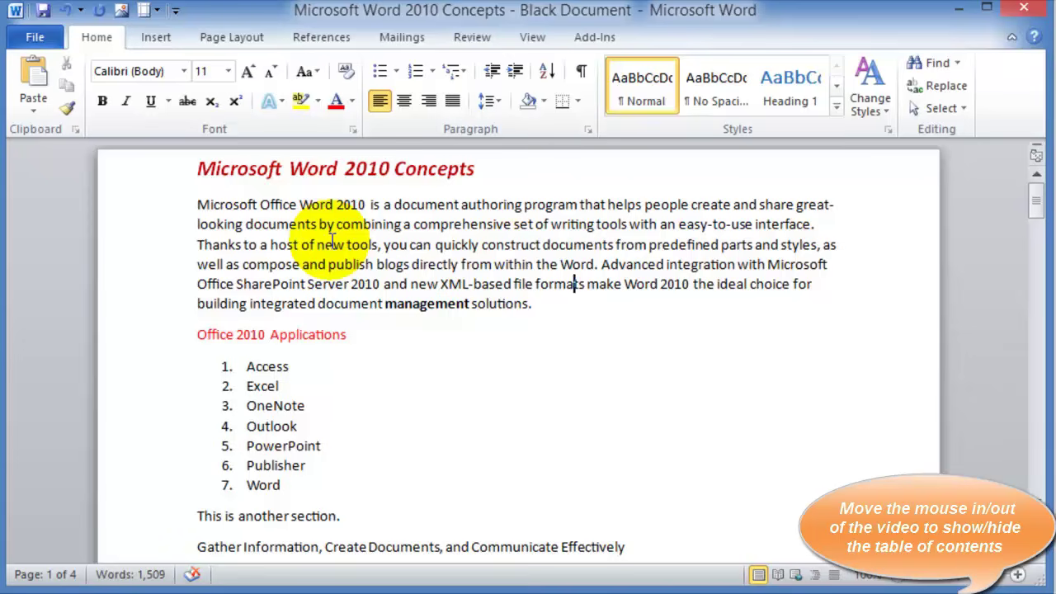
pyautogui.click(227, 224)
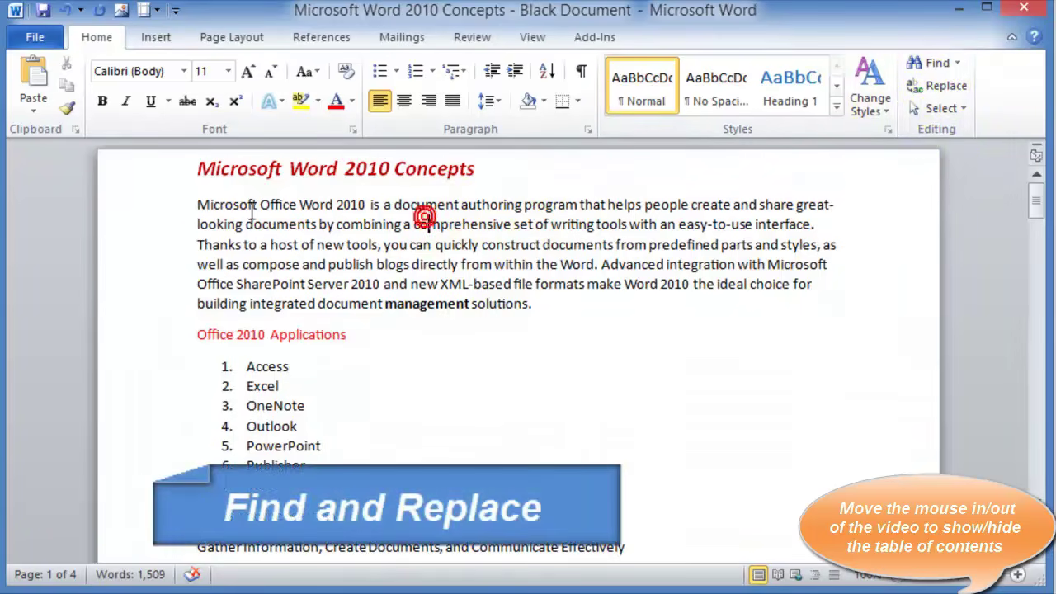
# Find 2010 and replace it with 2007, first after SharePoint Server, then Replace All
pyautogui.click(199, 205)
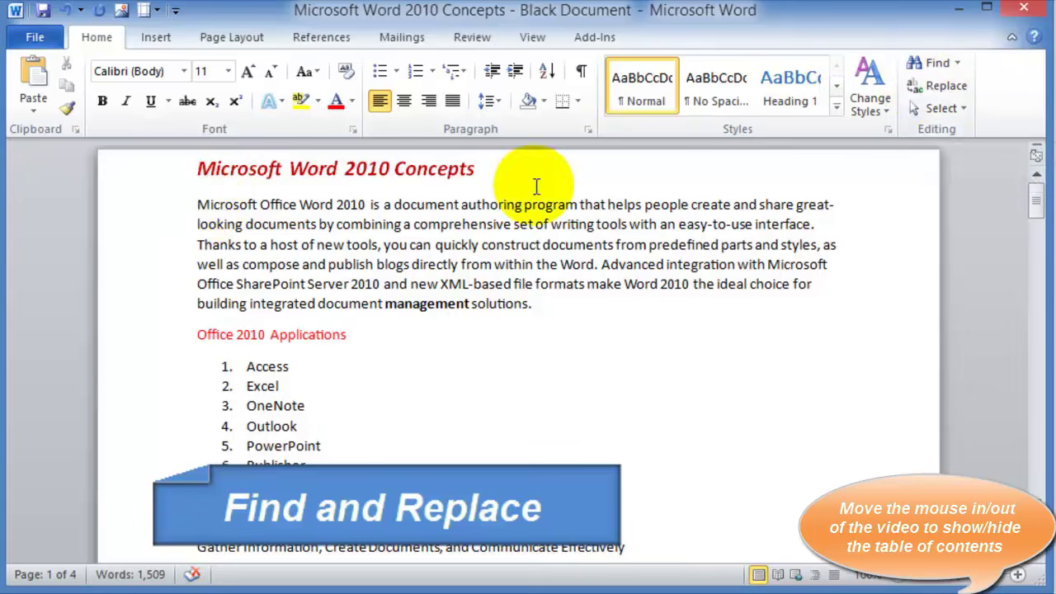
pyautogui.click(365, 205)
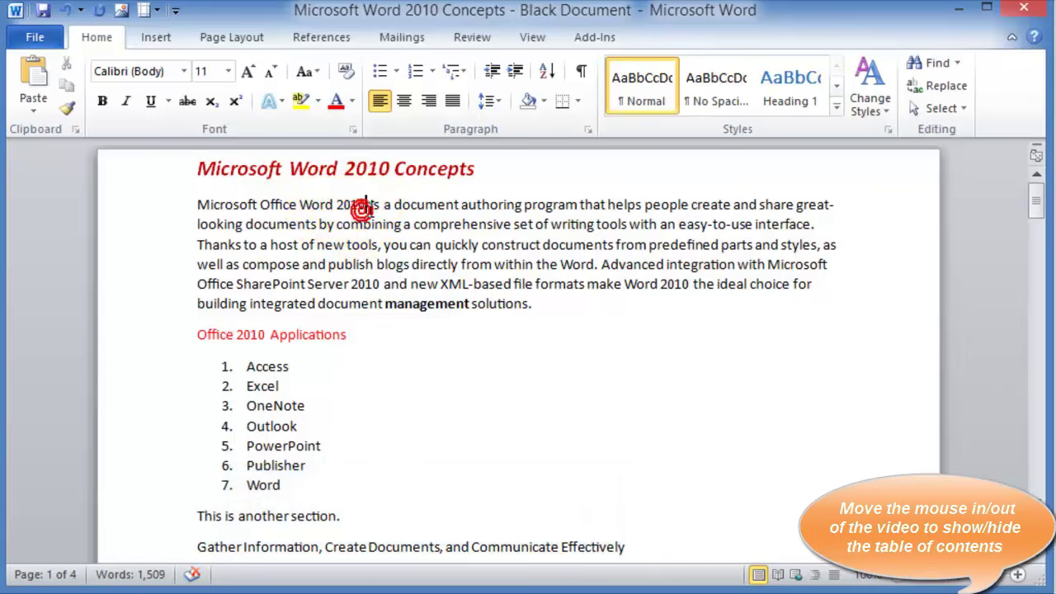
pyautogui.doubleClick(350, 204)
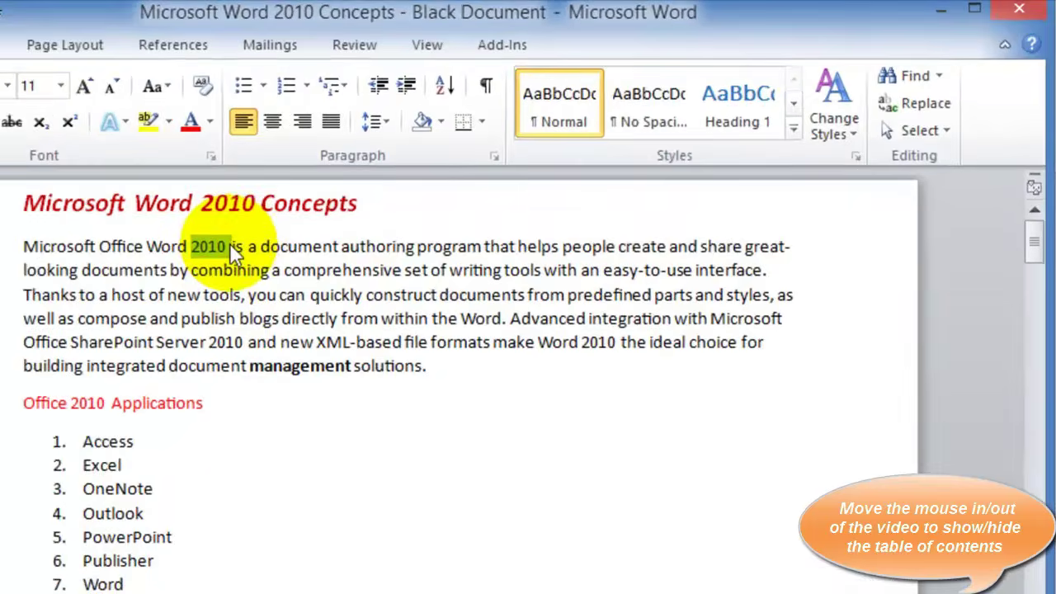
pyautogui.click(365, 205)
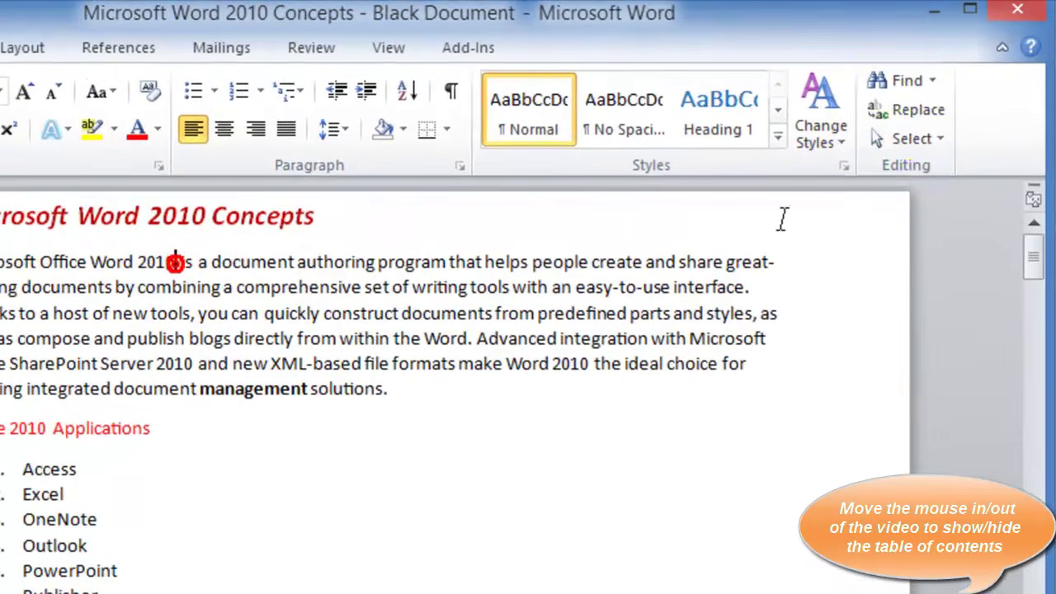
pyautogui.click(914, 108)
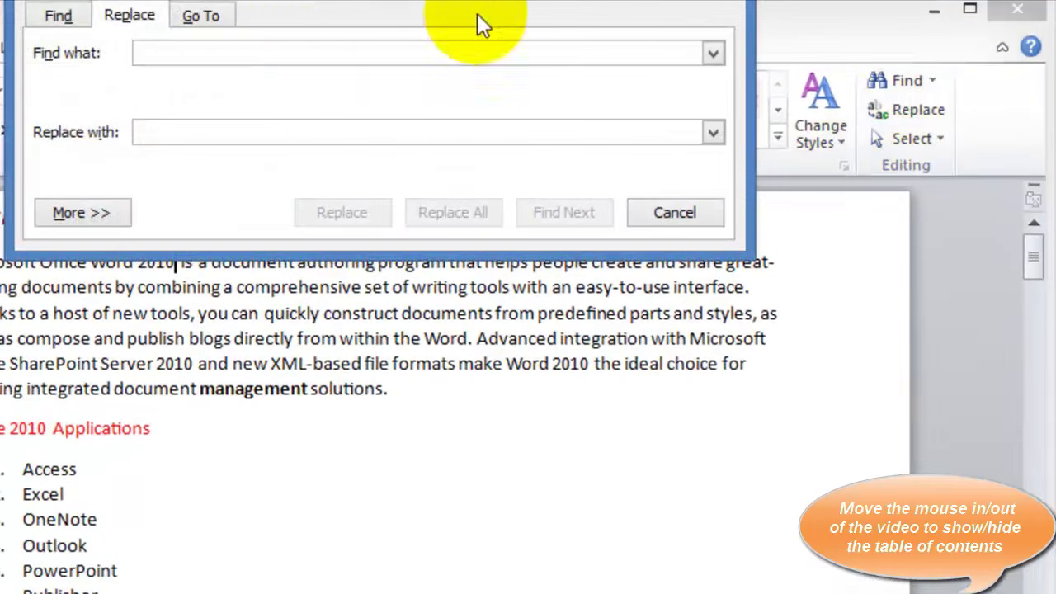
pyautogui.write('2010')
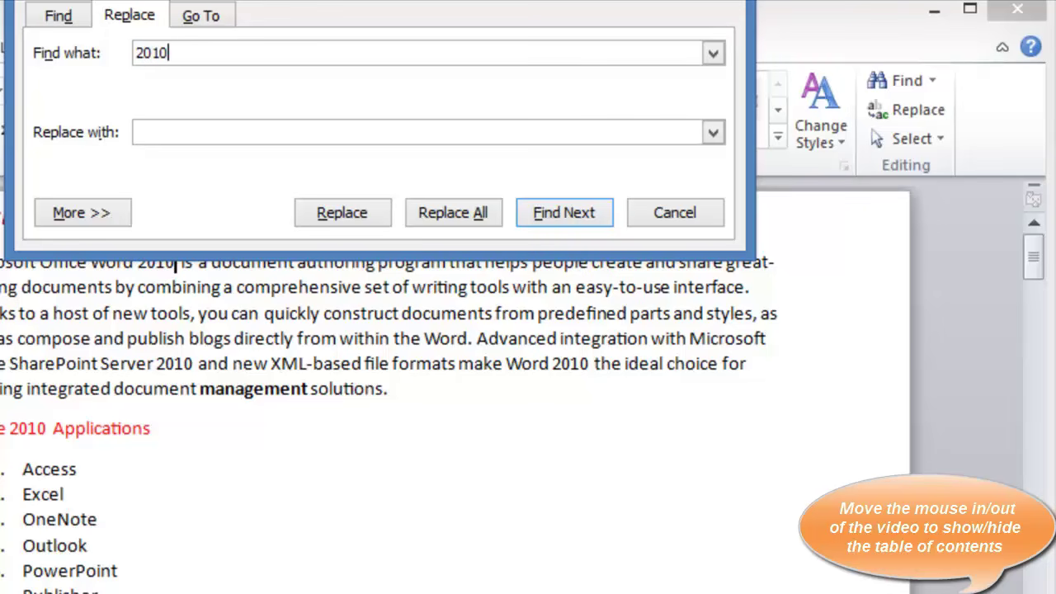
pyautogui.click(204, 130)
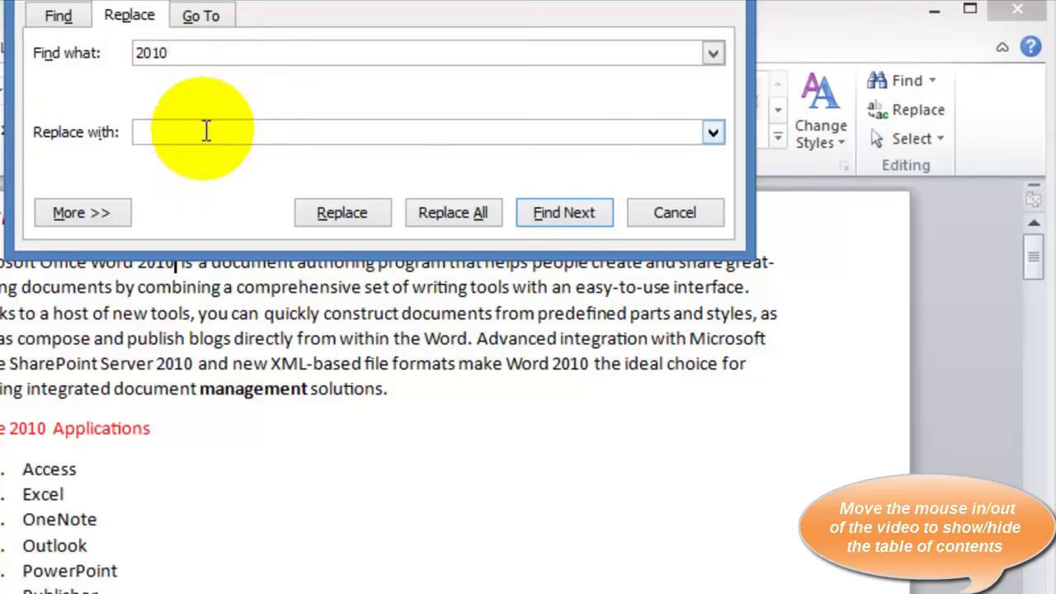
pyautogui.write('1')
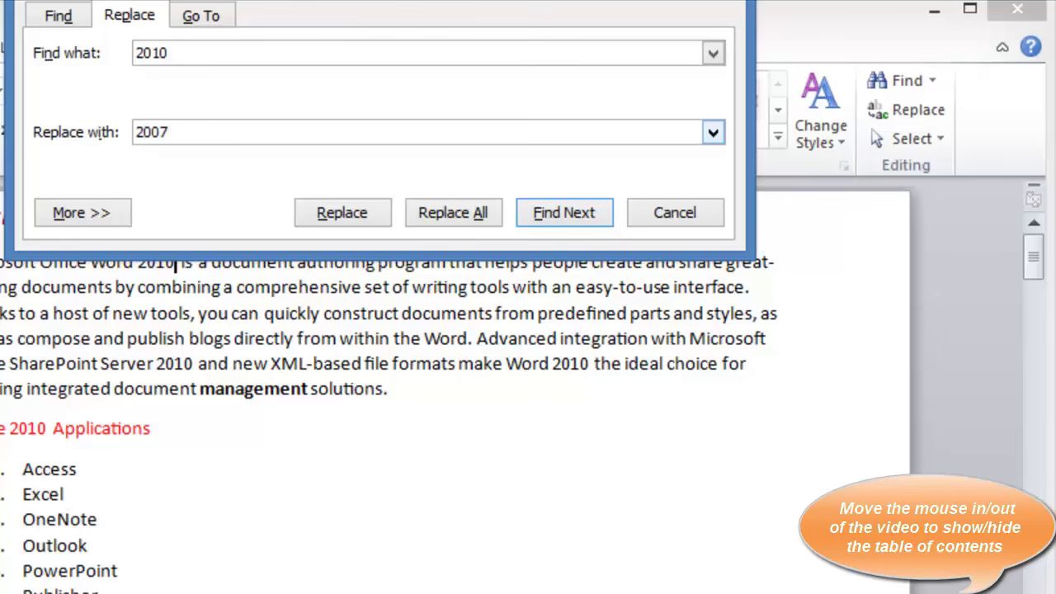
pyautogui.click(361, 212)
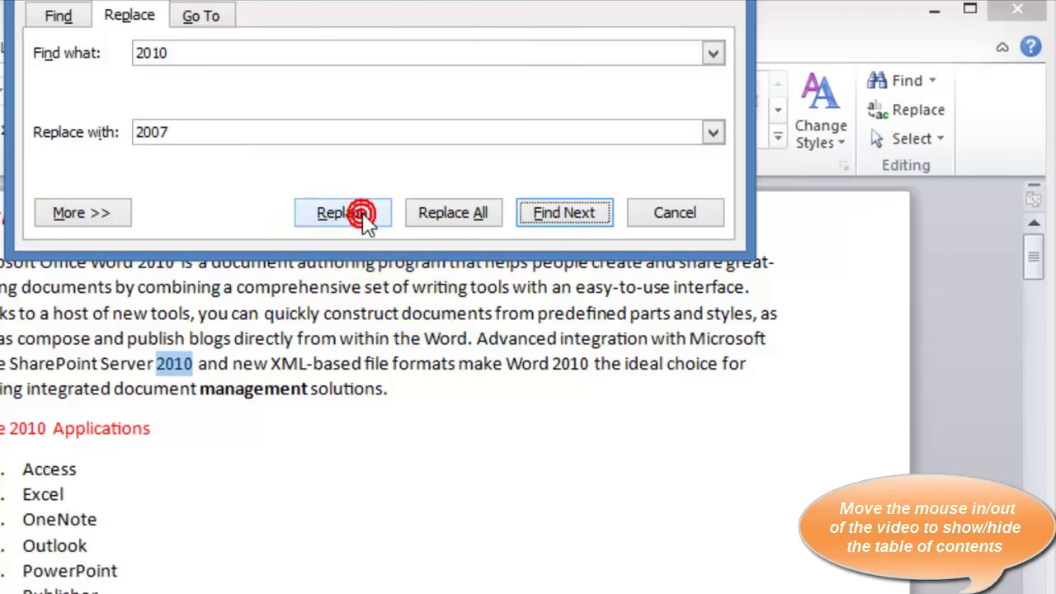
pyautogui.click(361, 212)
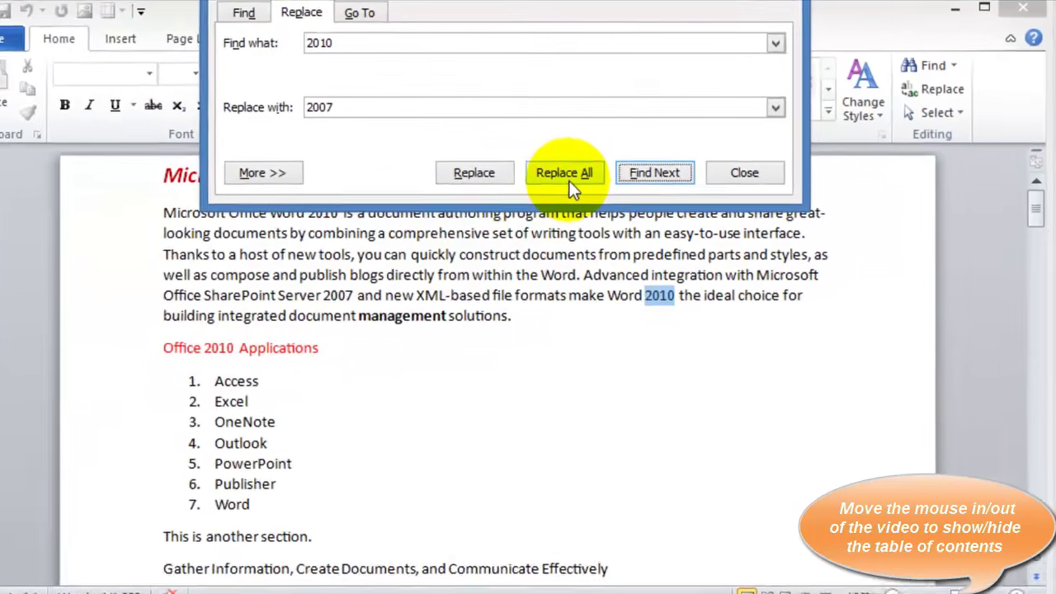
pyautogui.click(475, 211)
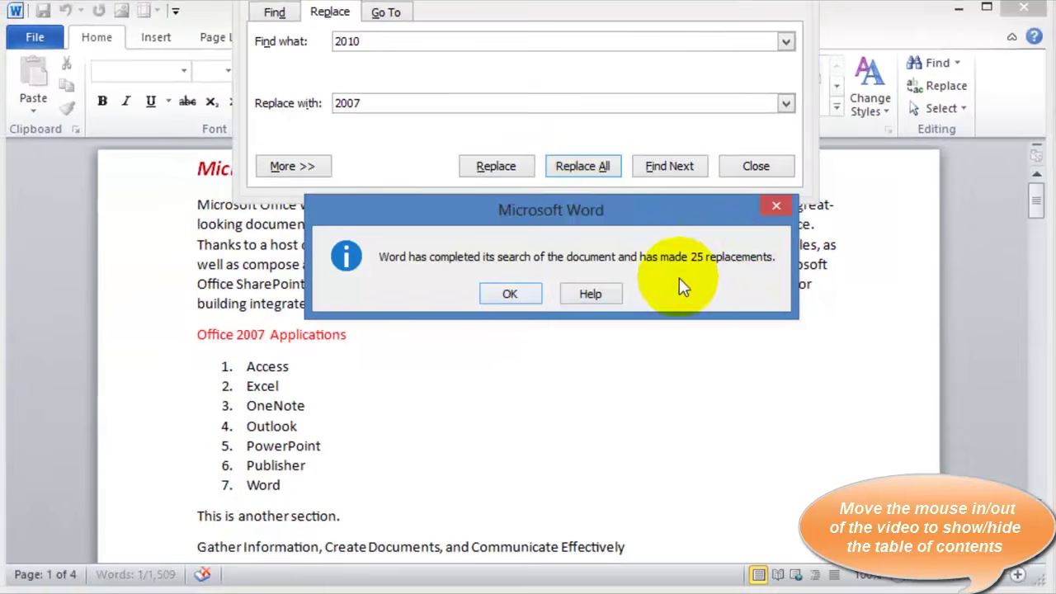
# Dismiss the 25-replacements message and undo Replace All to restore 2010
pyautogui.click(510, 294)
pyautogui.press('Escape')
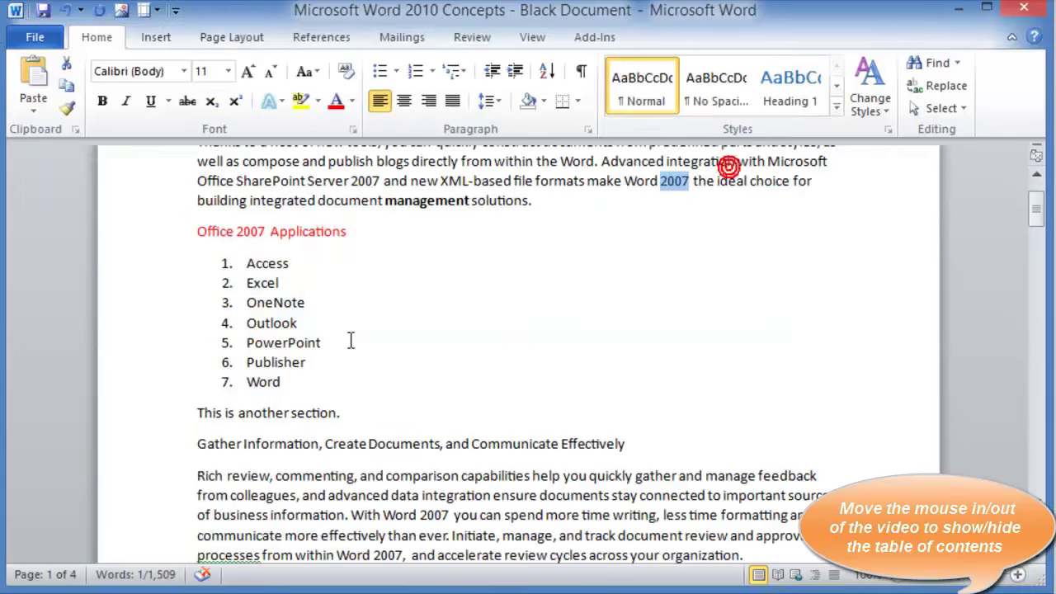
pyautogui.click(446, 473)
pyautogui.scroll(2, 446, 472)
pyautogui.click(693, 280)
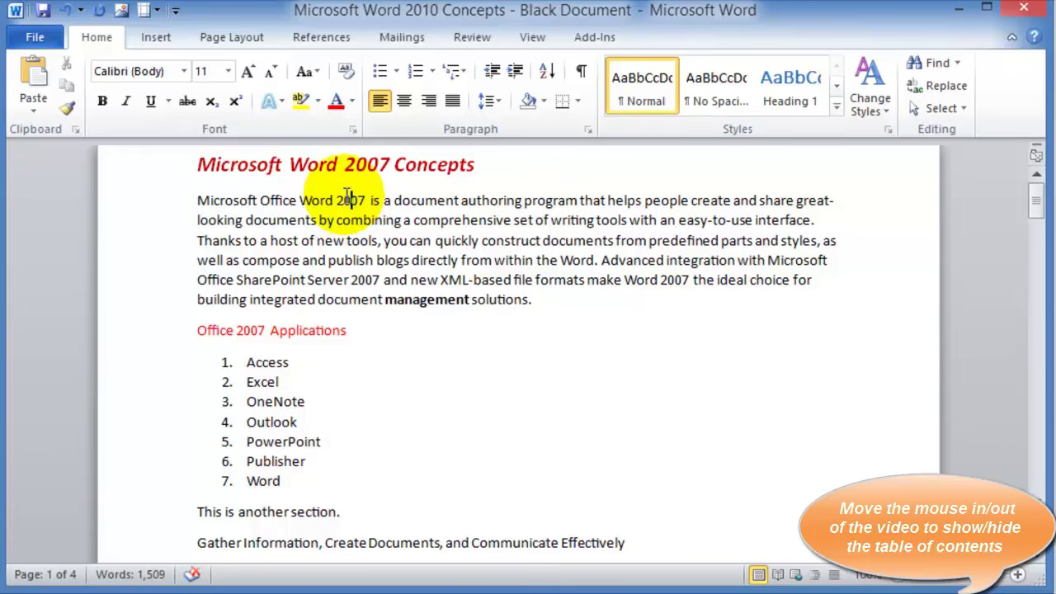
pyautogui.click(66, 11)
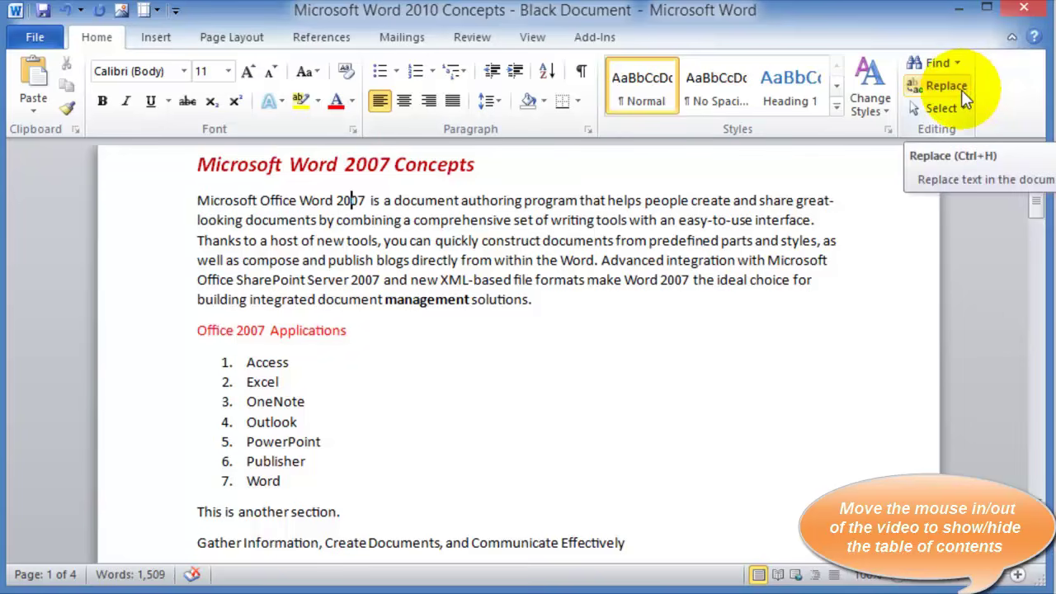
pyautogui.click(66, 12)
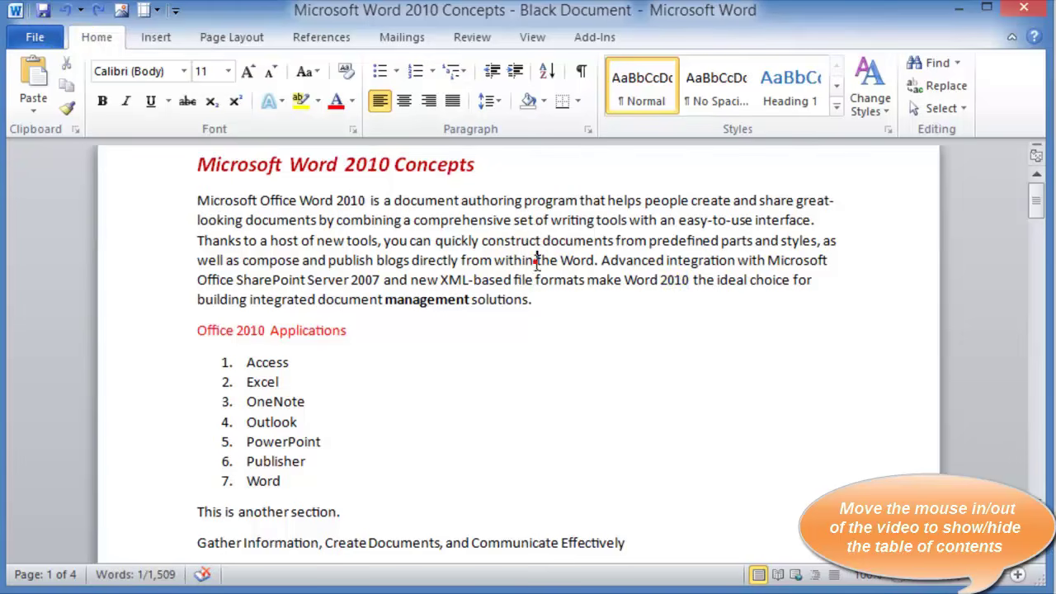
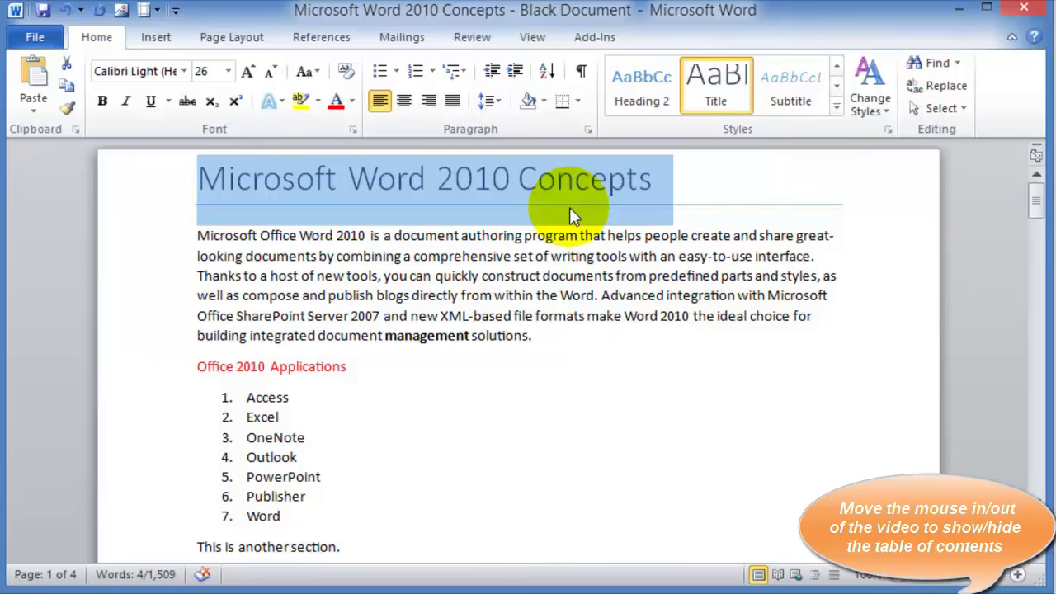
# Deselect the newly Title-styled 'Microsoft Word 2010 Concepts' heading
pyautogui.click(625, 273)
# Apply the Title style to the Office 2010 Applications line
pyautogui.click(157, 375)
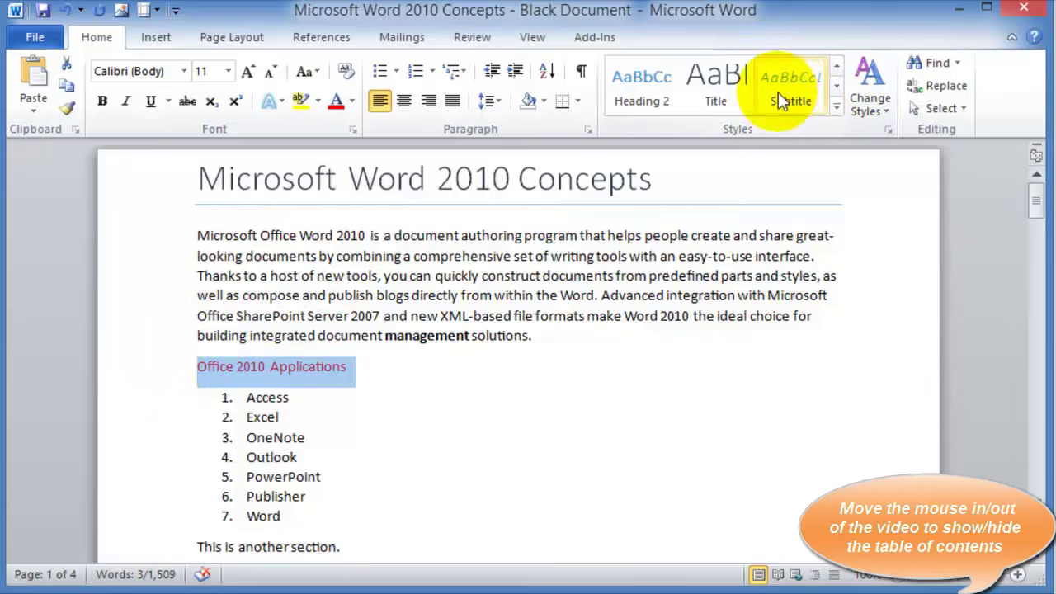
pyautogui.click(717, 98)
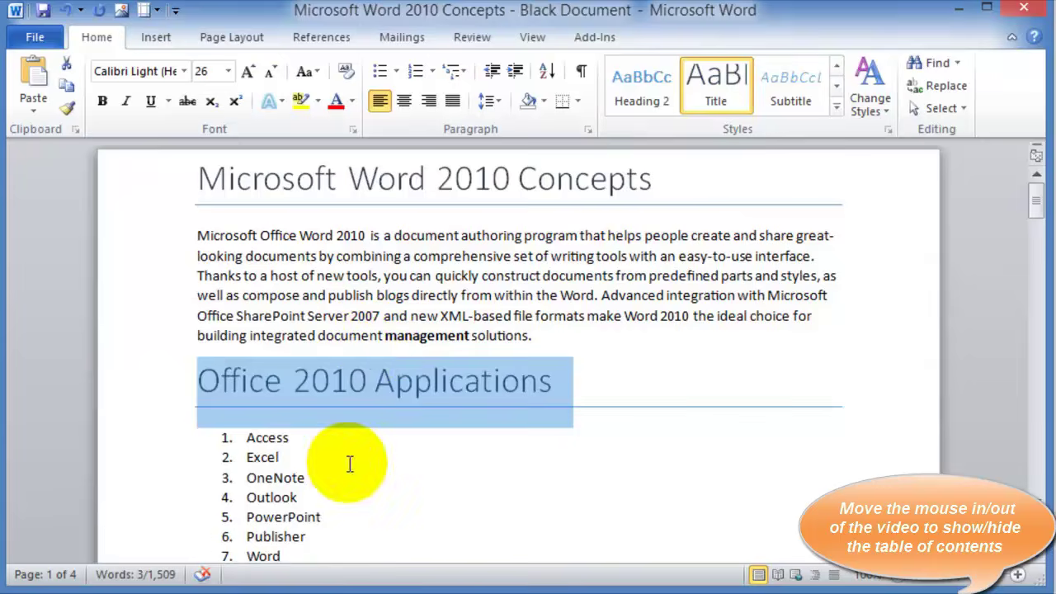
pyautogui.click(356, 476)
# Make the Gather Information and New Interface and Tools lines Heading 1
pyautogui.scroll(-3, 356, 474)
pyautogui.click(317, 419)
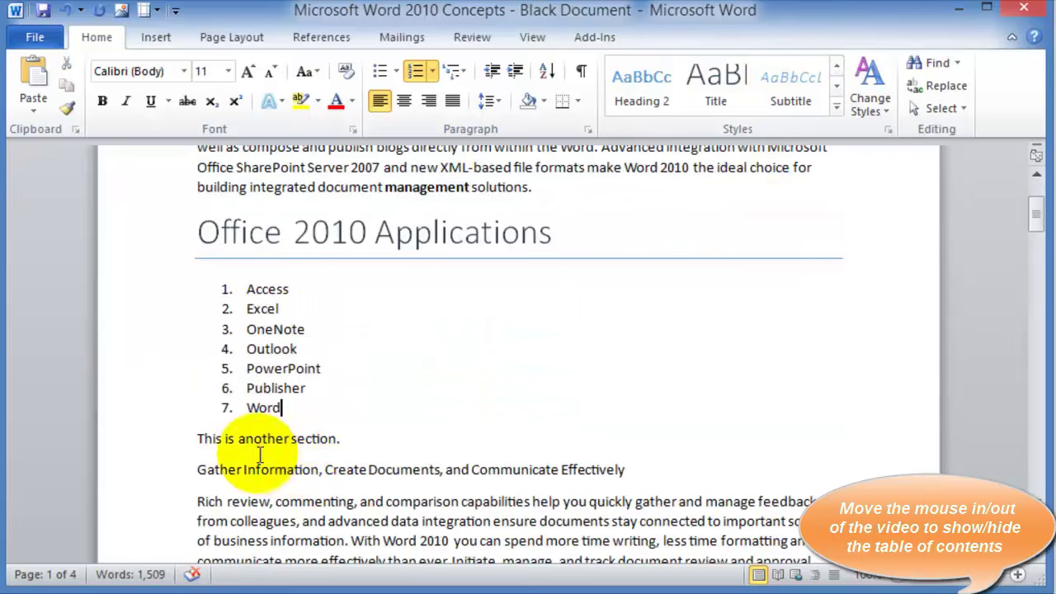
pyautogui.click(162, 470)
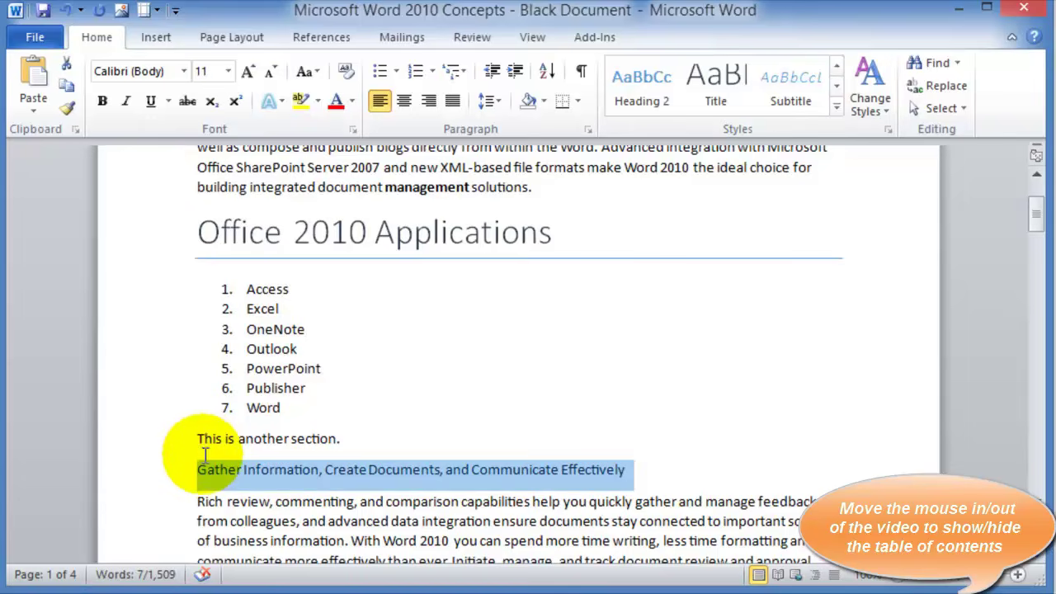
pyautogui.click(836, 112)
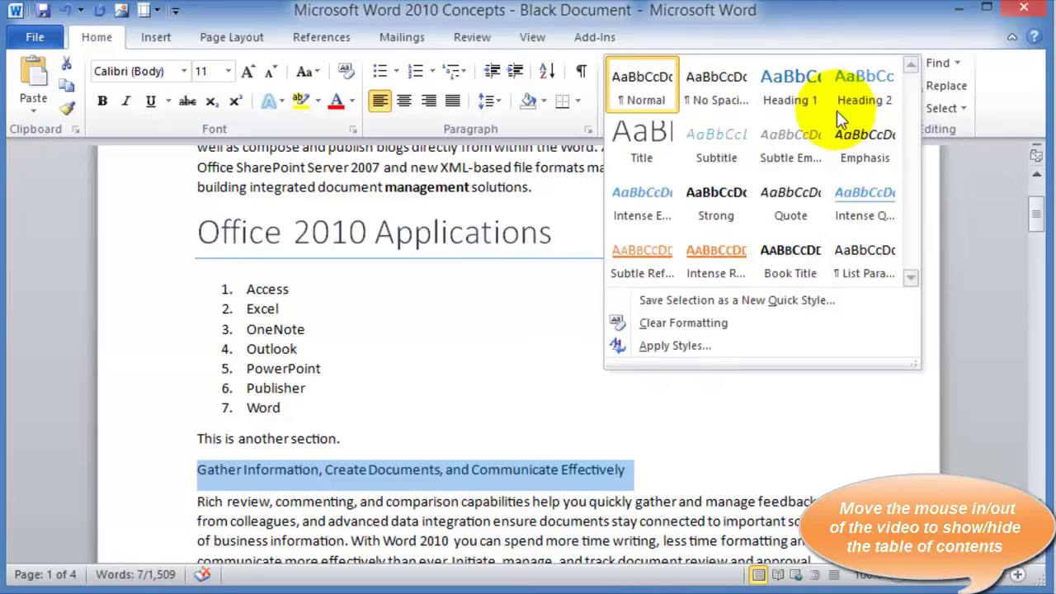
pyautogui.click(790, 93)
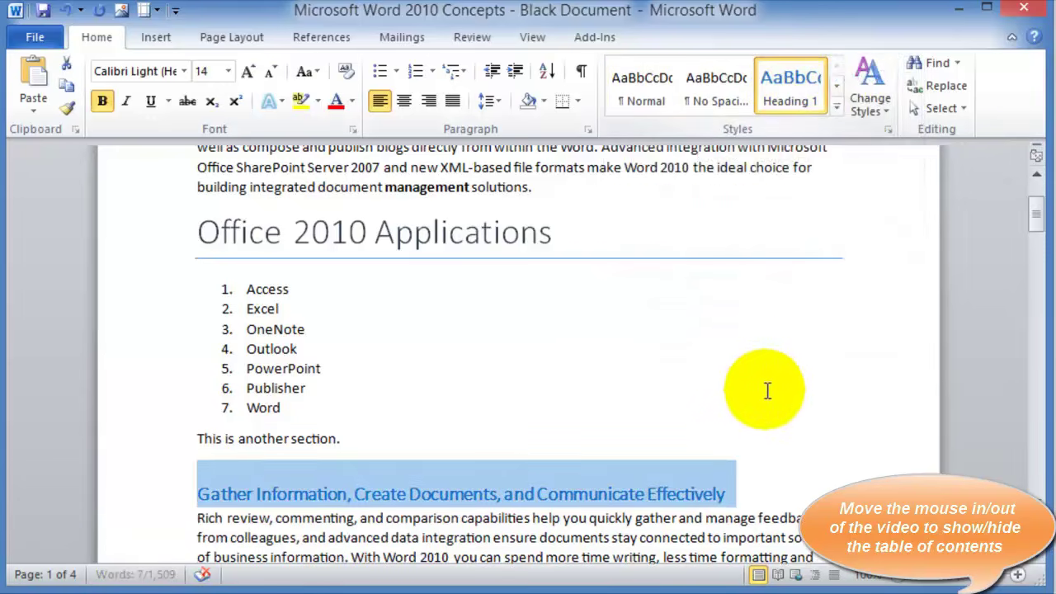
pyautogui.scroll(-2, 721, 405)
pyautogui.scroll(-1, 722, 404)
pyautogui.click(115, 486)
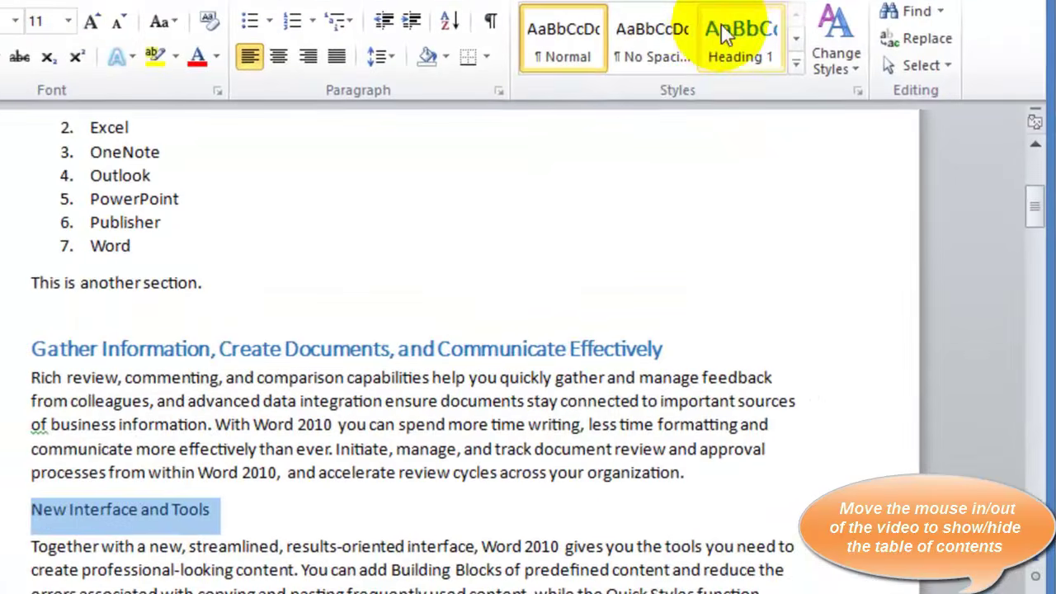
pyautogui.click(759, 54)
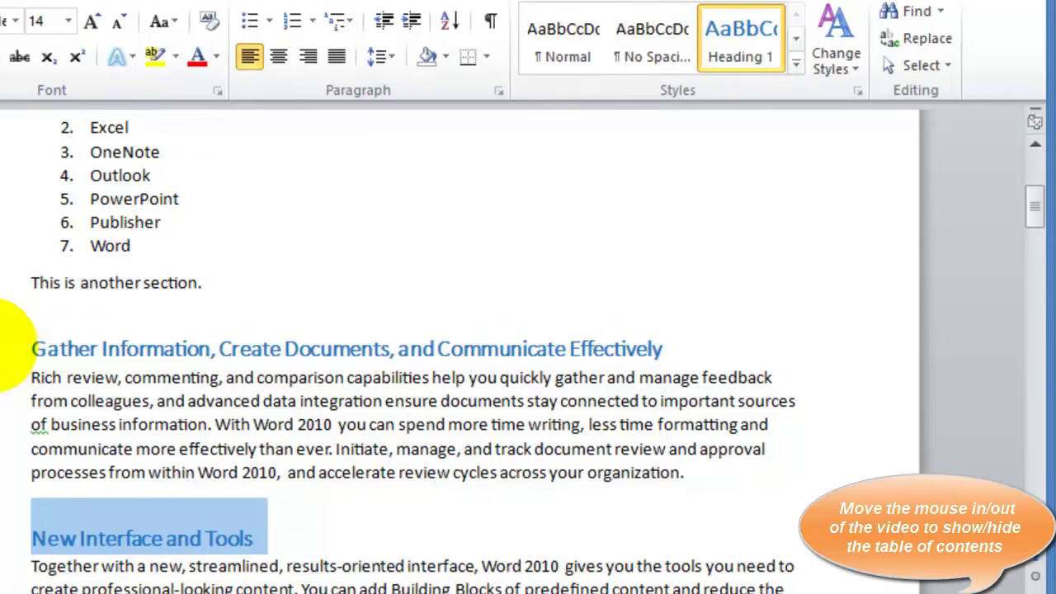
# Format the Gather Information heading as 16 pt, italic and red
pyautogui.click(13, 349)
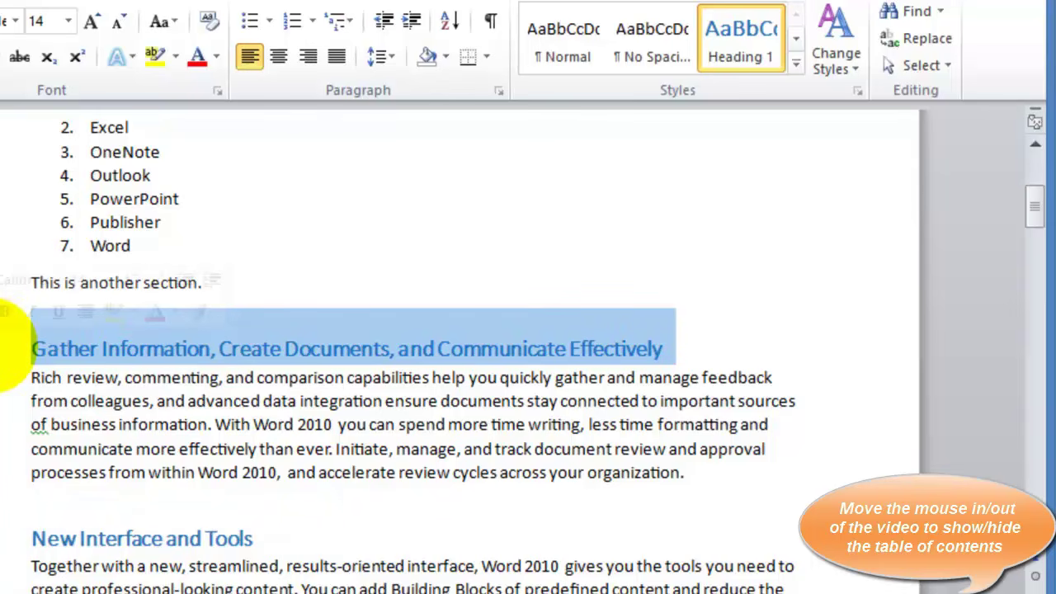
pyautogui.click(97, 20)
pyautogui.click(97, 19)
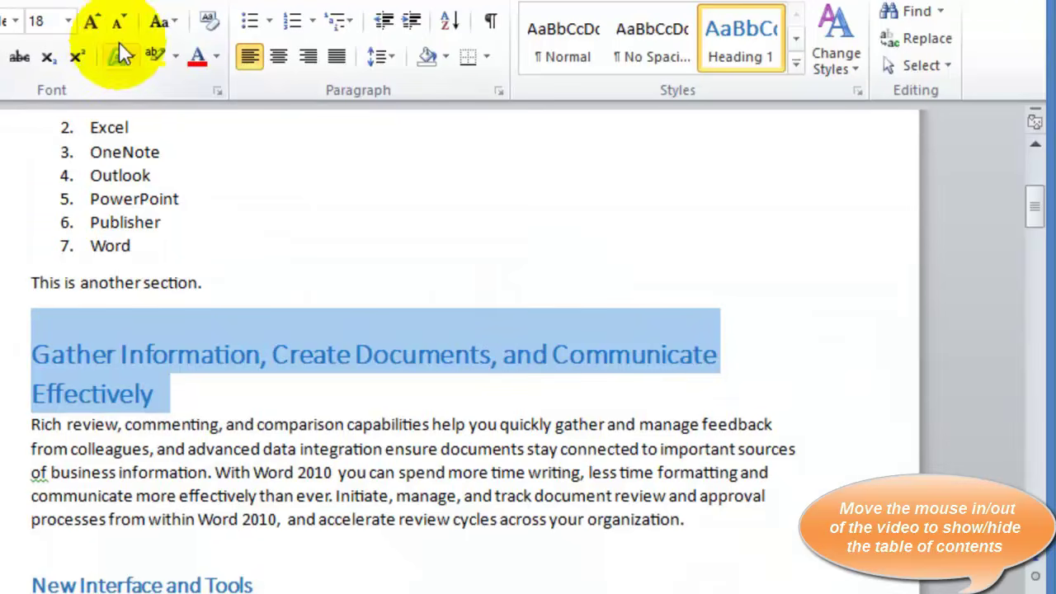
pyautogui.click(119, 21)
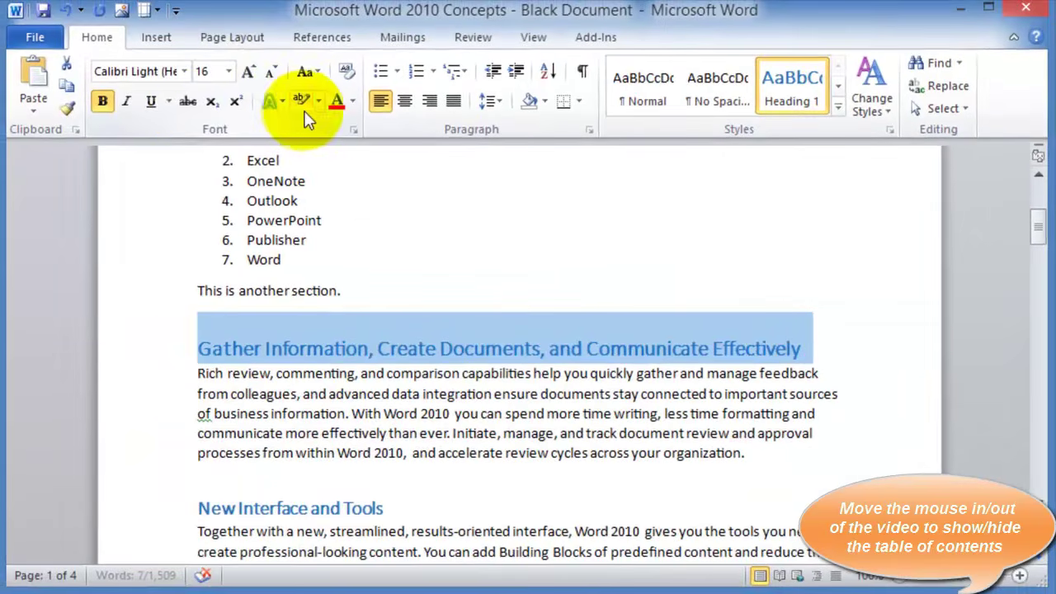
pyautogui.click(127, 104)
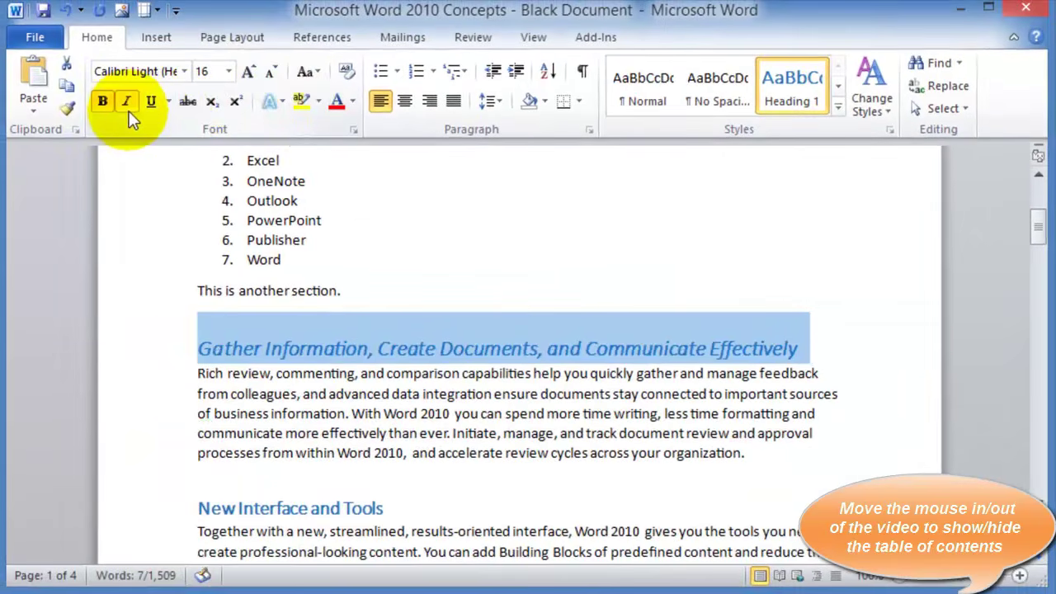
pyautogui.click(337, 109)
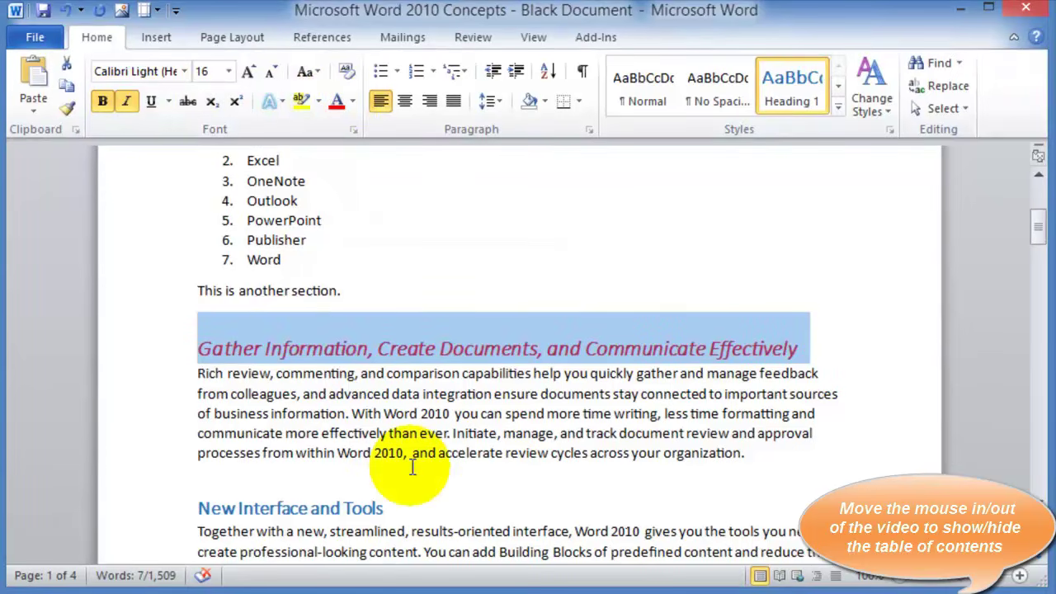
pyautogui.rightClick(301, 351)
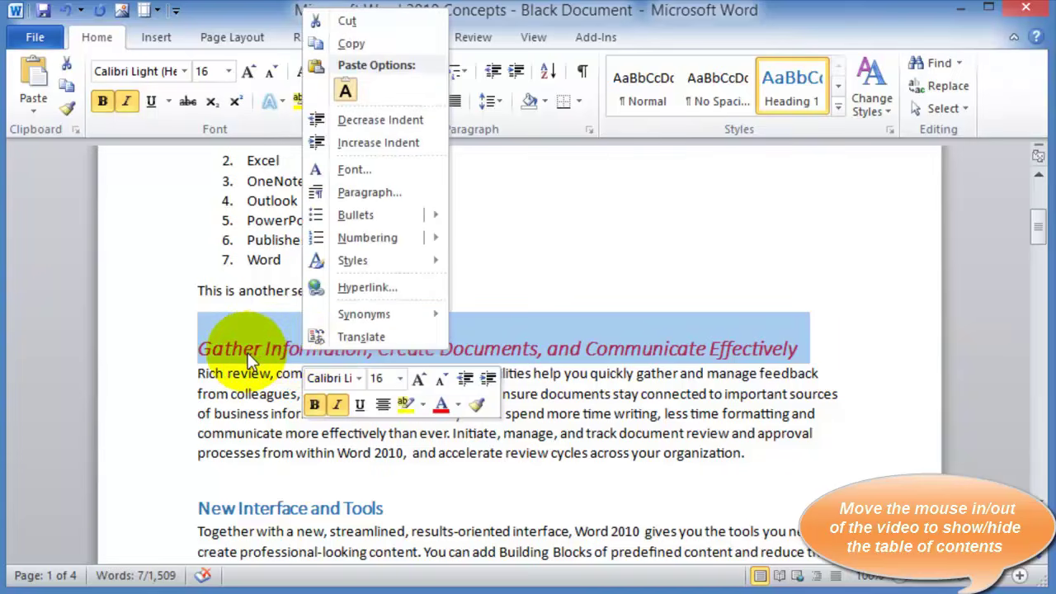
# Save the heading's formatting as a new quick style named 'Sali-Heading 1 Style'
pyautogui.moveTo(363, 262)
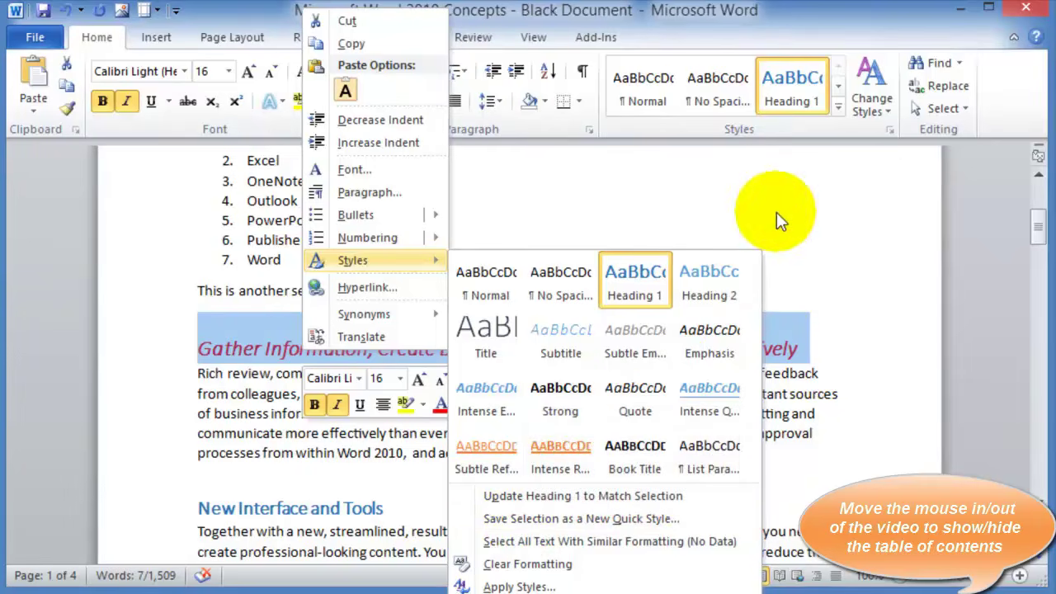
pyautogui.click(840, 111)
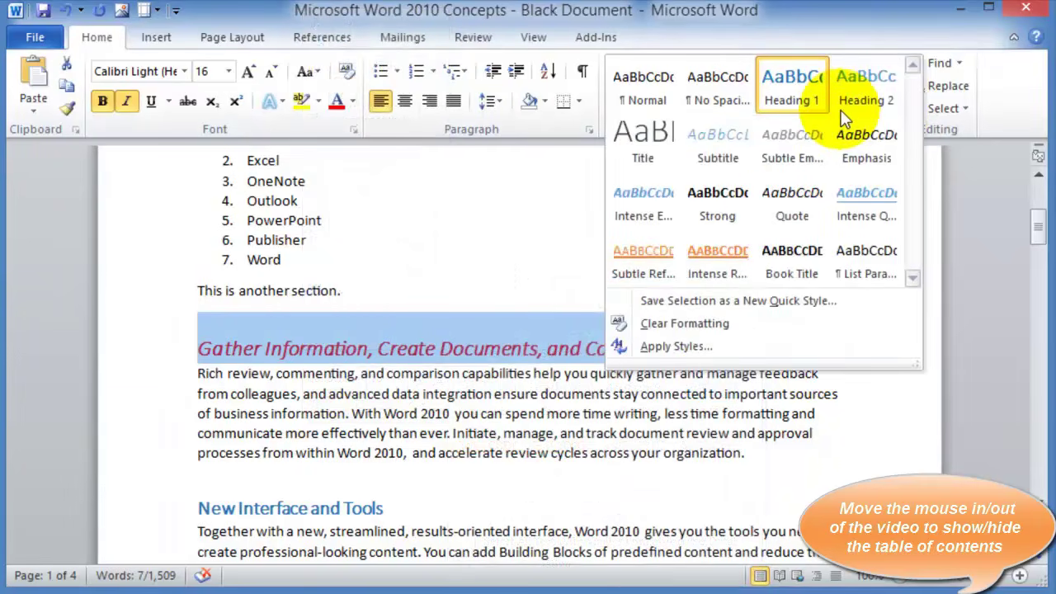
pyautogui.click(663, 302)
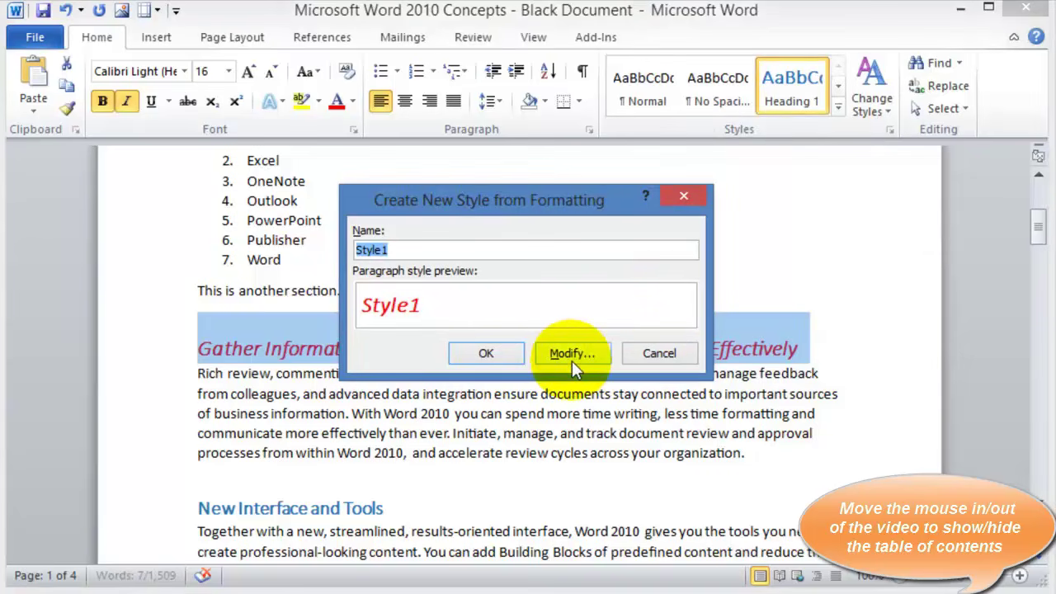
pyautogui.write('Sali-Heading 1 Style')
pyautogui.click(487, 354)
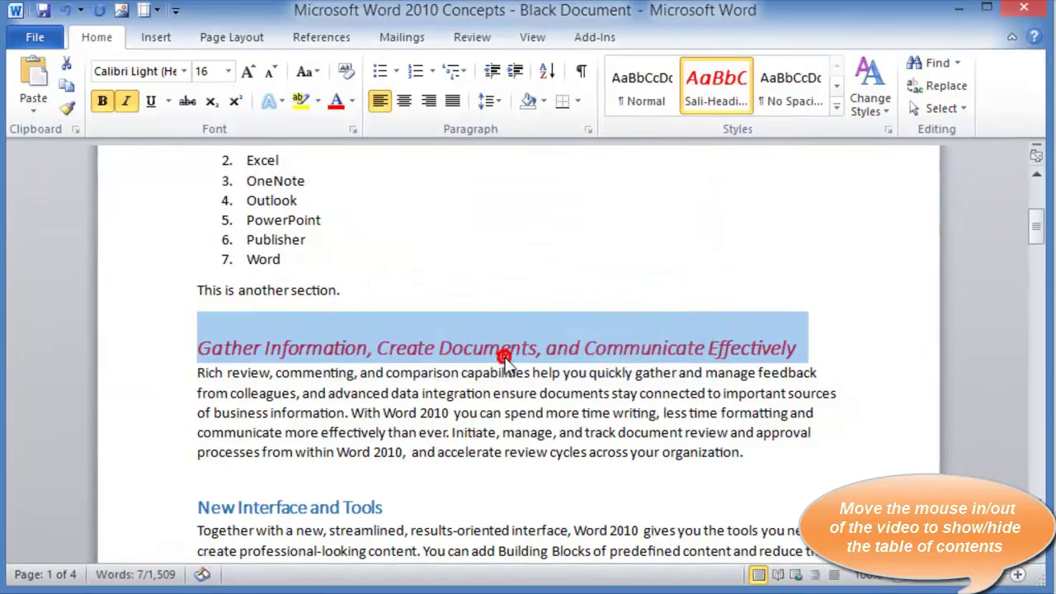
# Apply Sali-Heading 1 Style to Professional-Looking Documents, New Interface and Tools, and Display Important Information
pyautogui.click(245, 432)
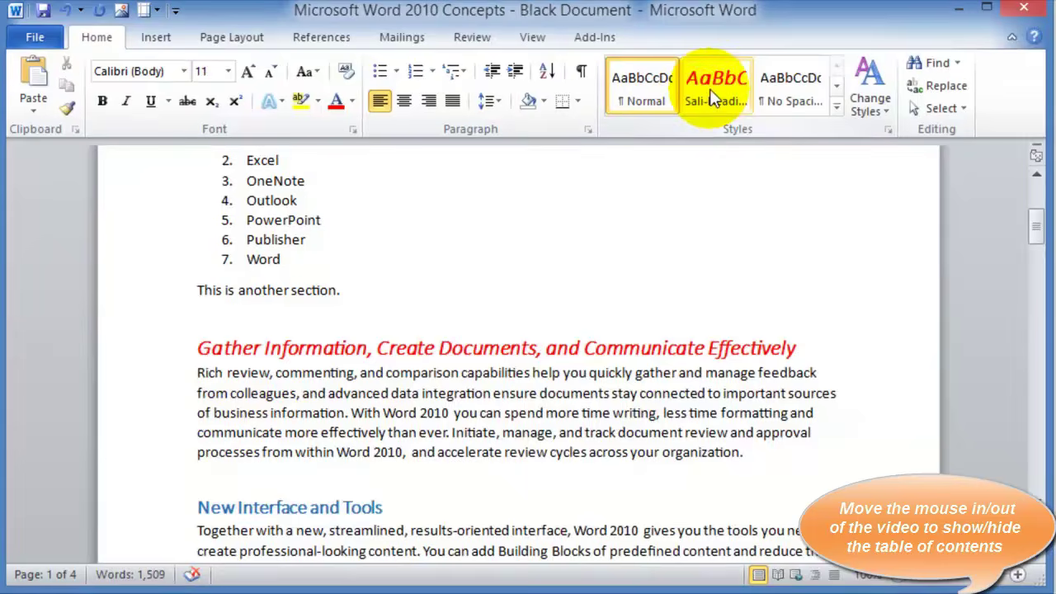
pyautogui.click(271, 347)
pyautogui.scroll(-4, 373, 457)
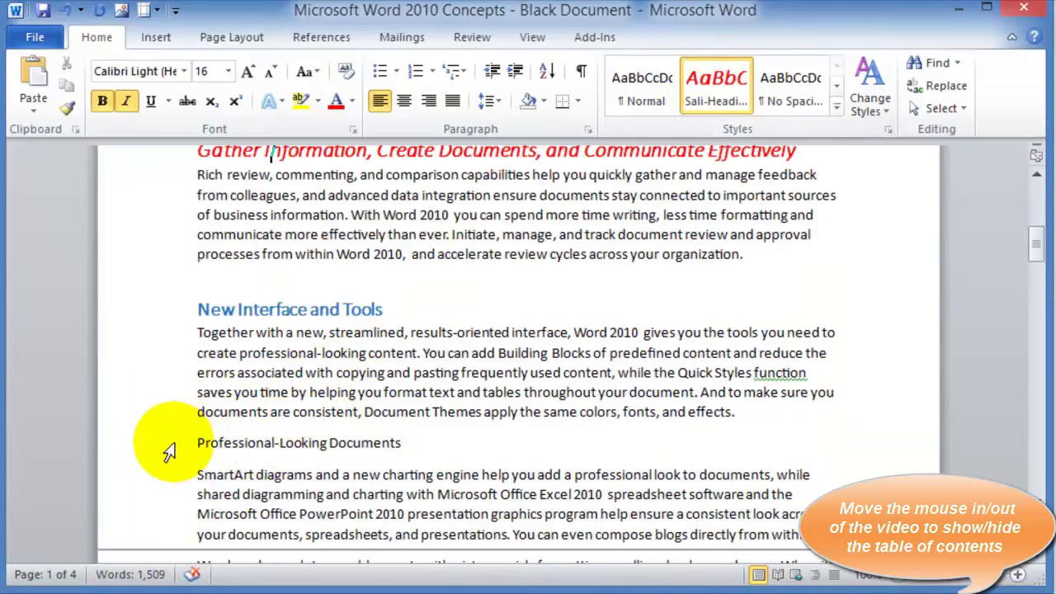
pyautogui.click(170, 435)
pyautogui.click(708, 98)
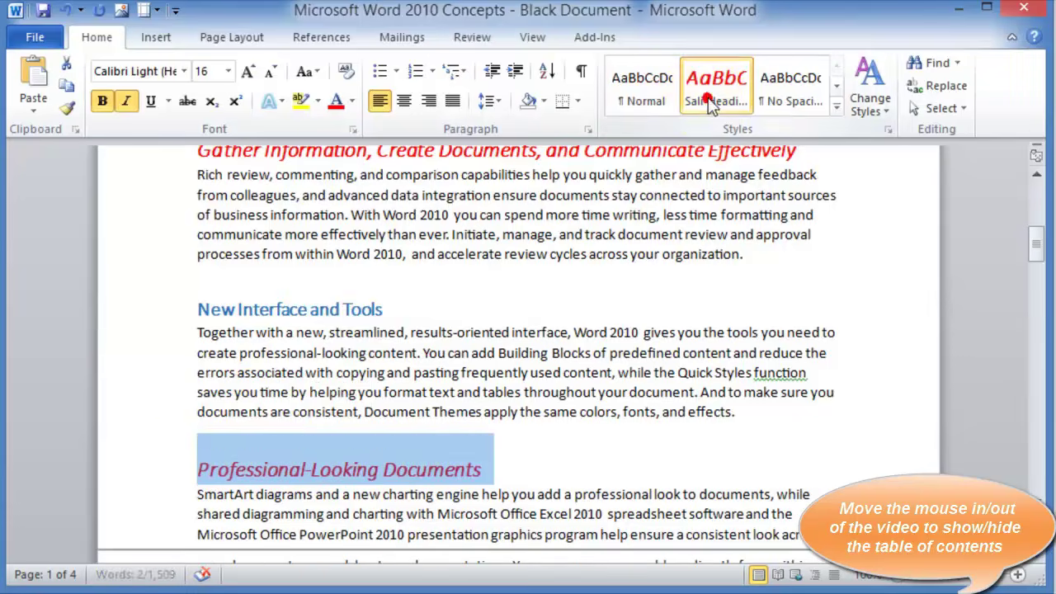
pyautogui.click(165, 310)
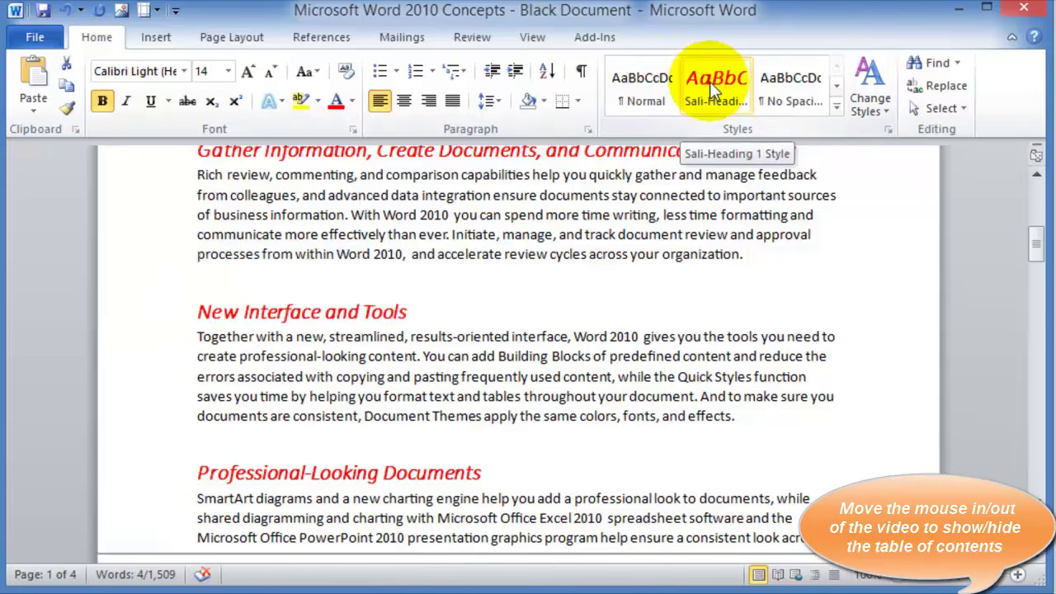
pyautogui.click(709, 82)
pyautogui.click(513, 312)
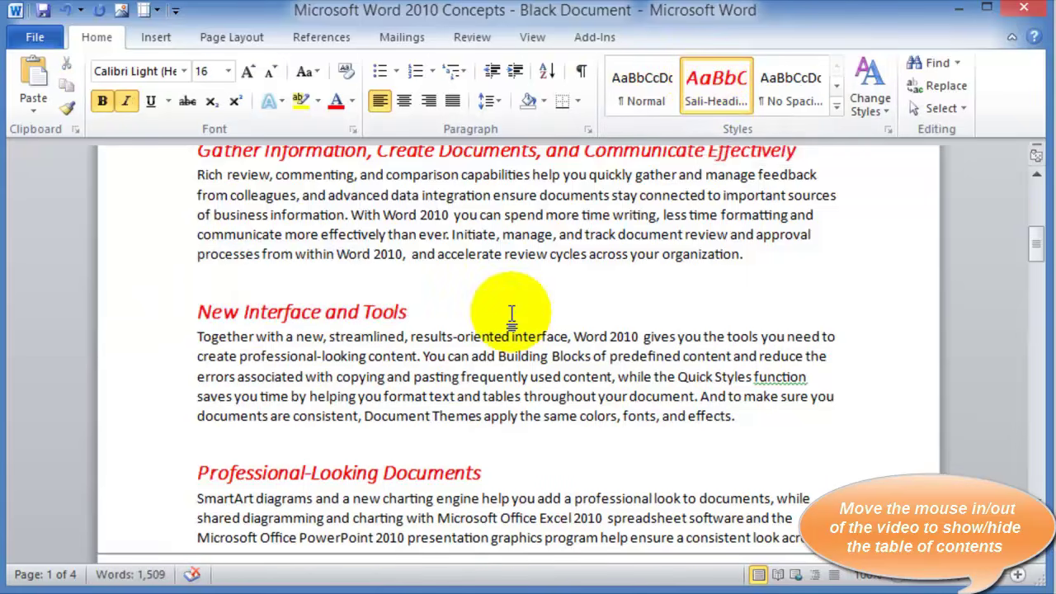
pyautogui.scroll(-2, 596, 323)
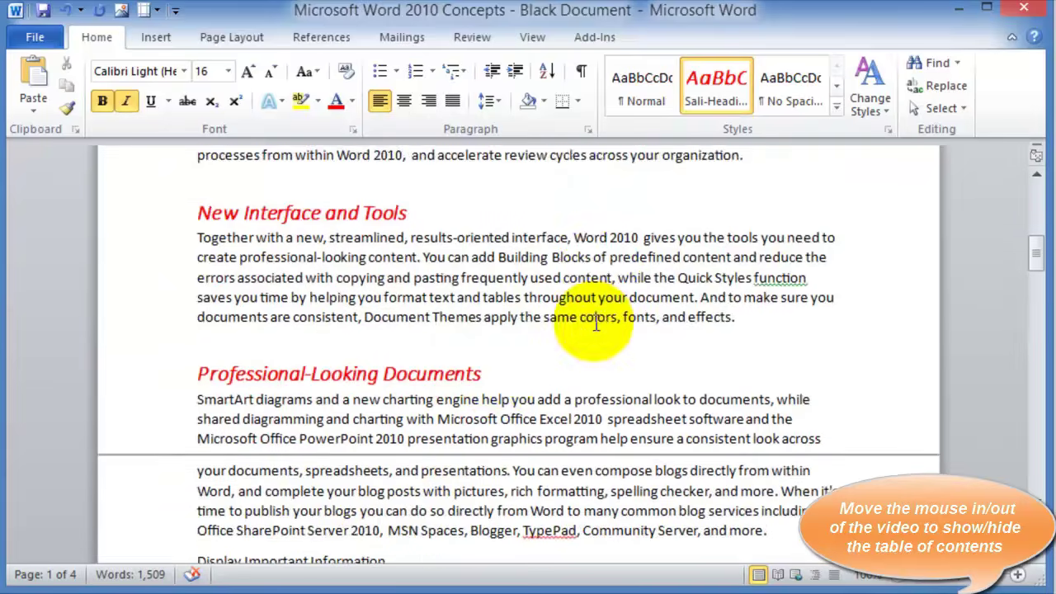
pyautogui.scroll(-3, 596, 323)
pyautogui.click(160, 414)
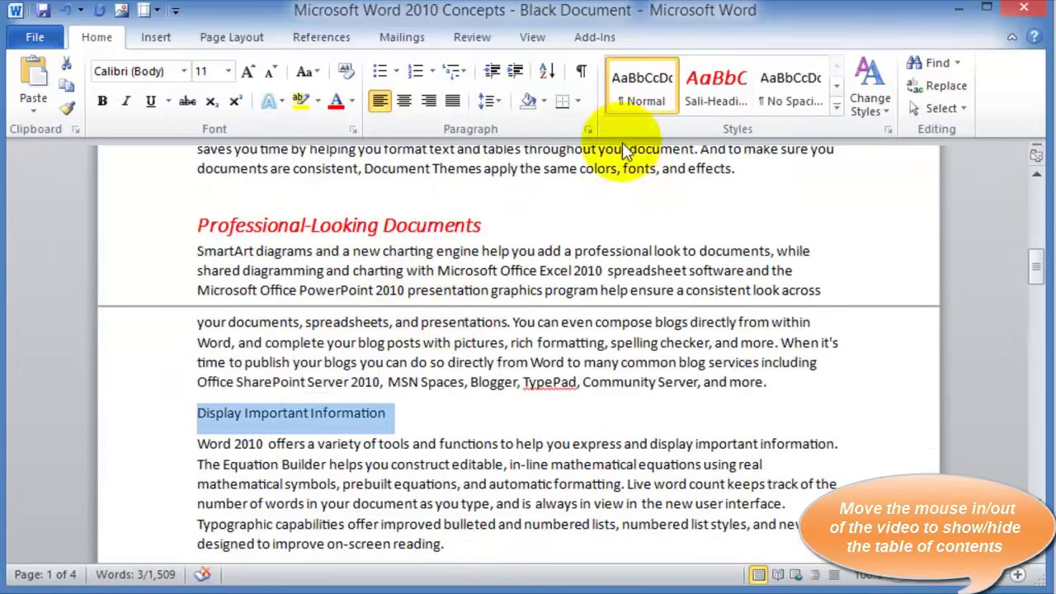
pyautogui.click(712, 79)
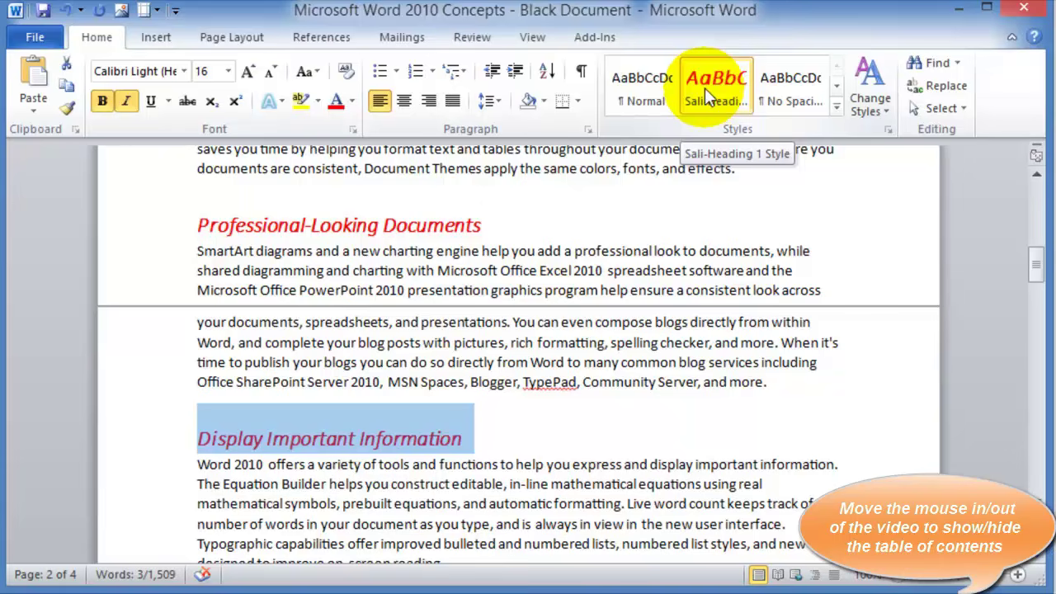
# Modify Sali-Heading 1 Style to 18 pt, Blue Accent 1 Darker 25%, no underline
pyautogui.rightClick(706, 92)
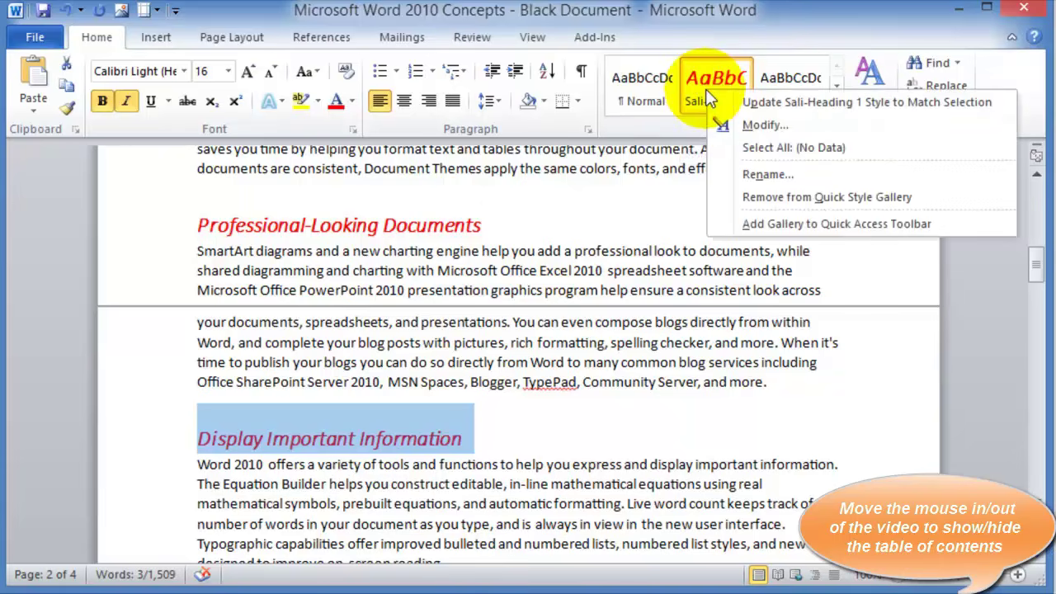
pyautogui.click(766, 127)
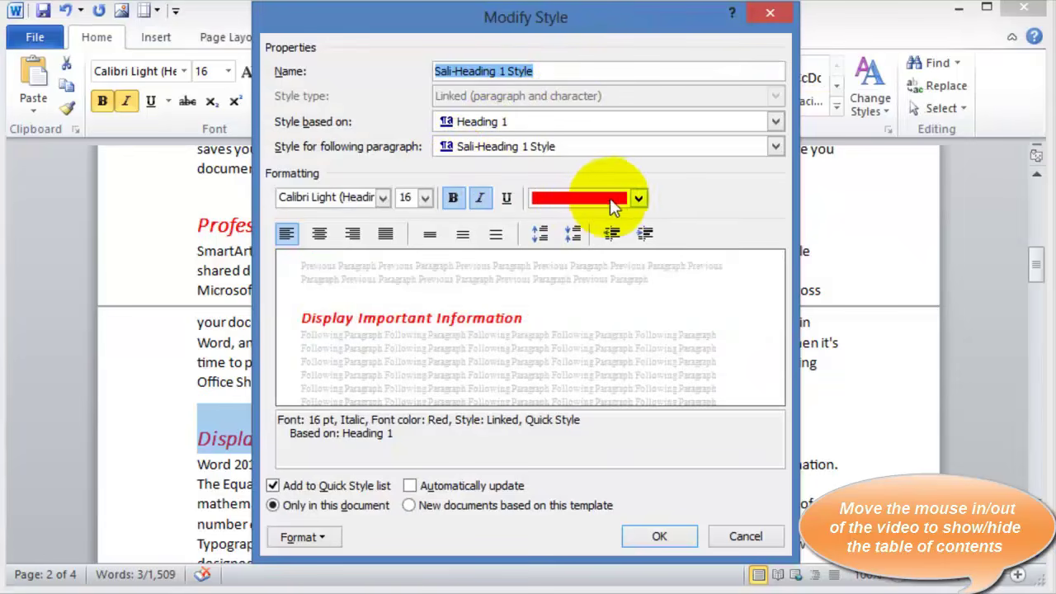
pyautogui.click(638, 199)
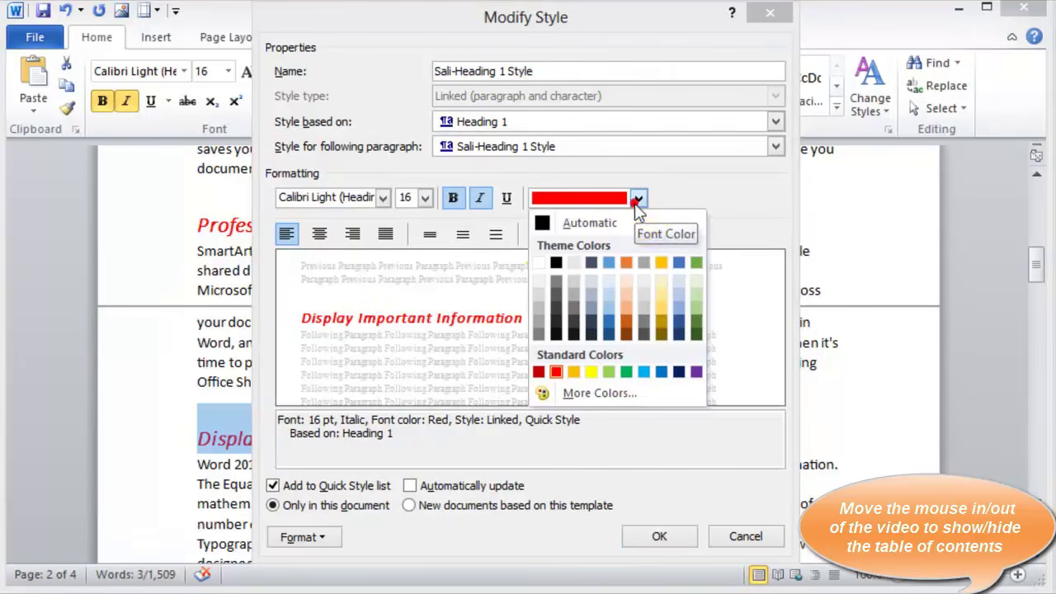
pyautogui.click(610, 325)
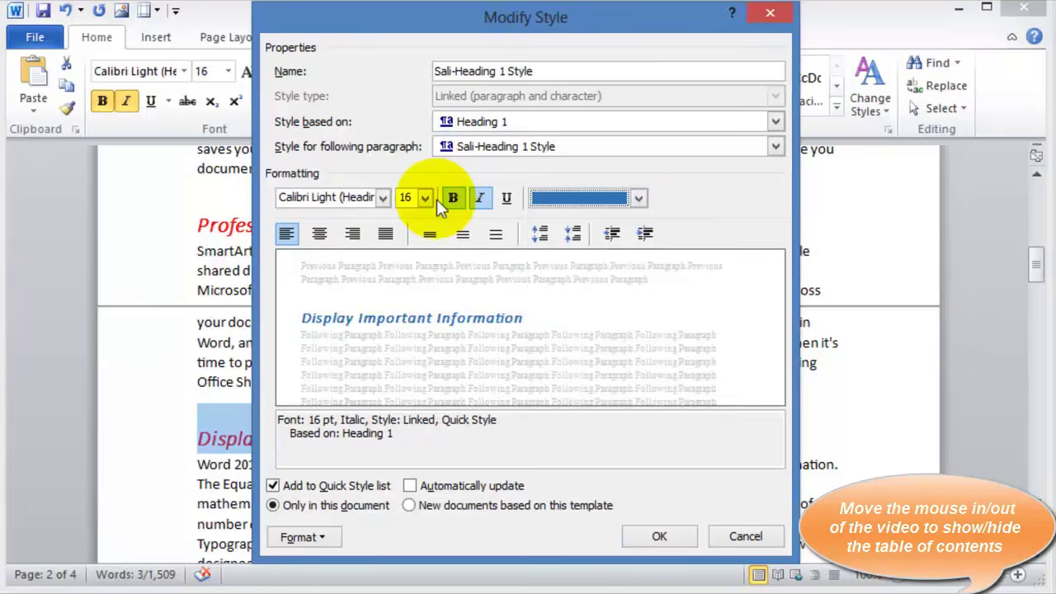
pyautogui.click(427, 200)
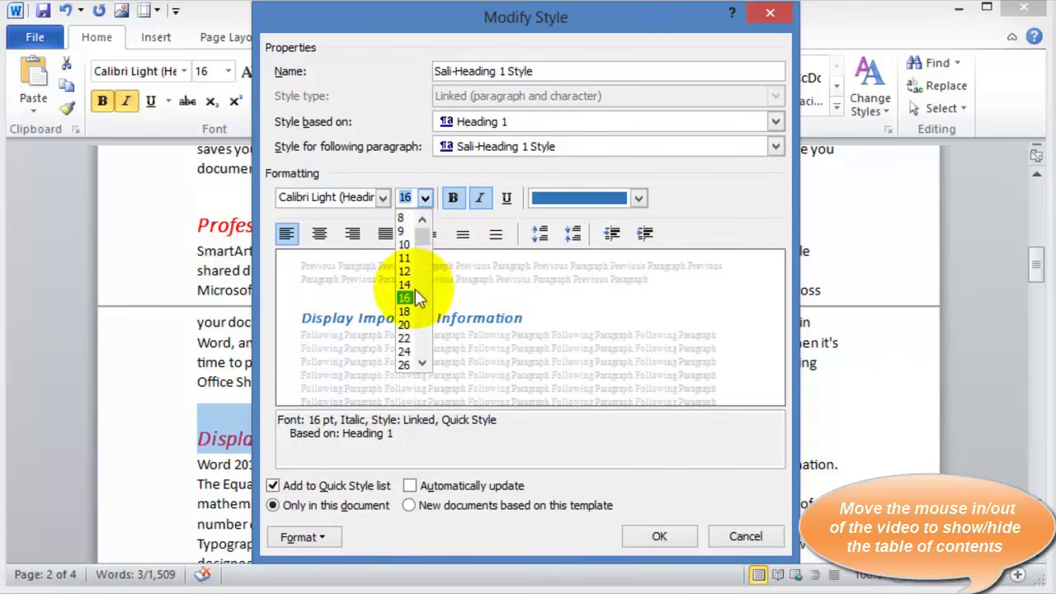
pyautogui.click(404, 311)
pyautogui.click(506, 199)
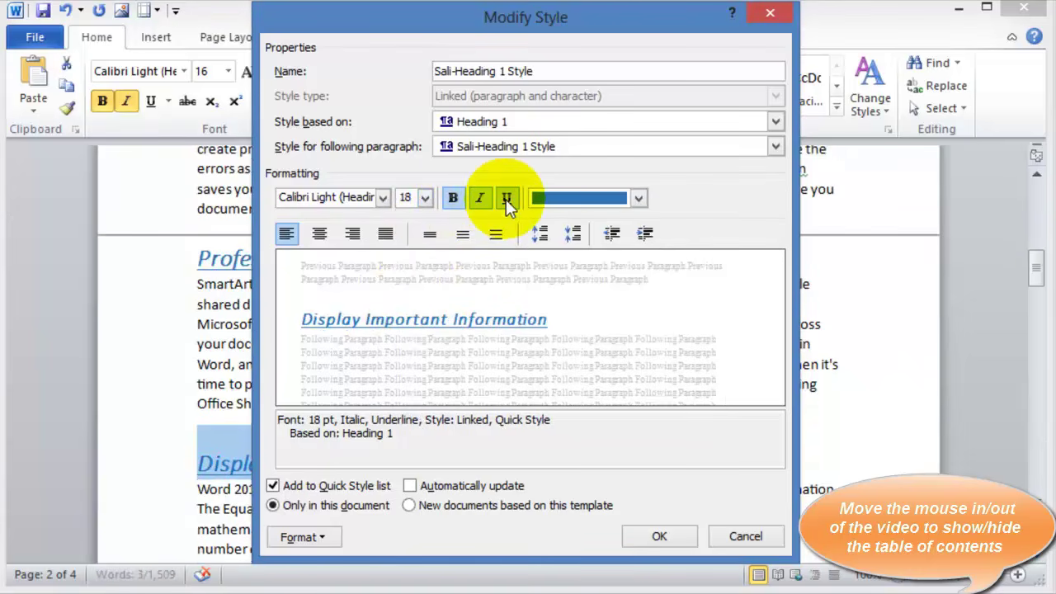
pyautogui.click(506, 199)
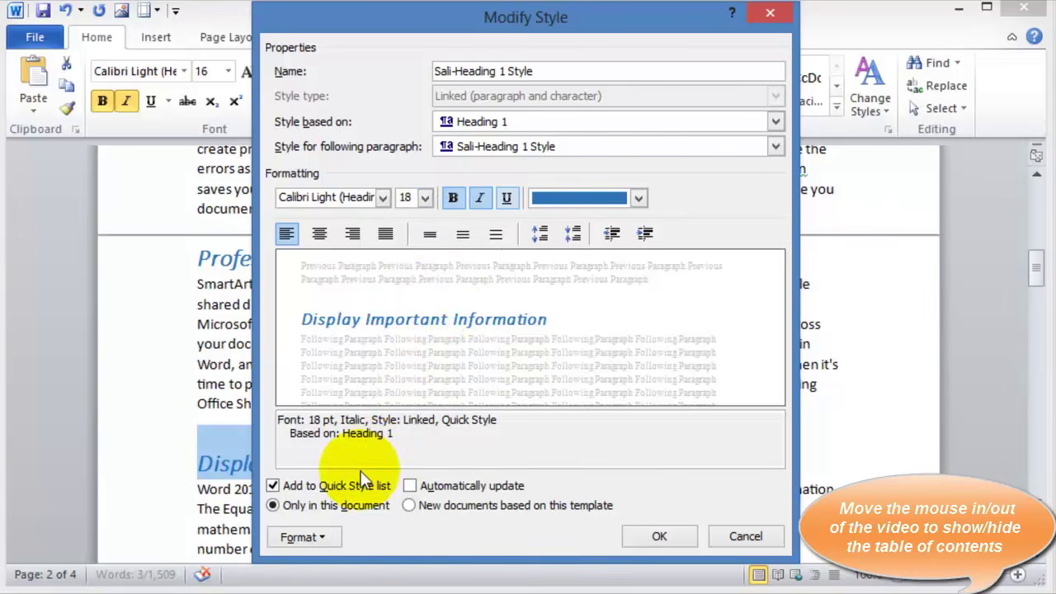
pyautogui.click(328, 539)
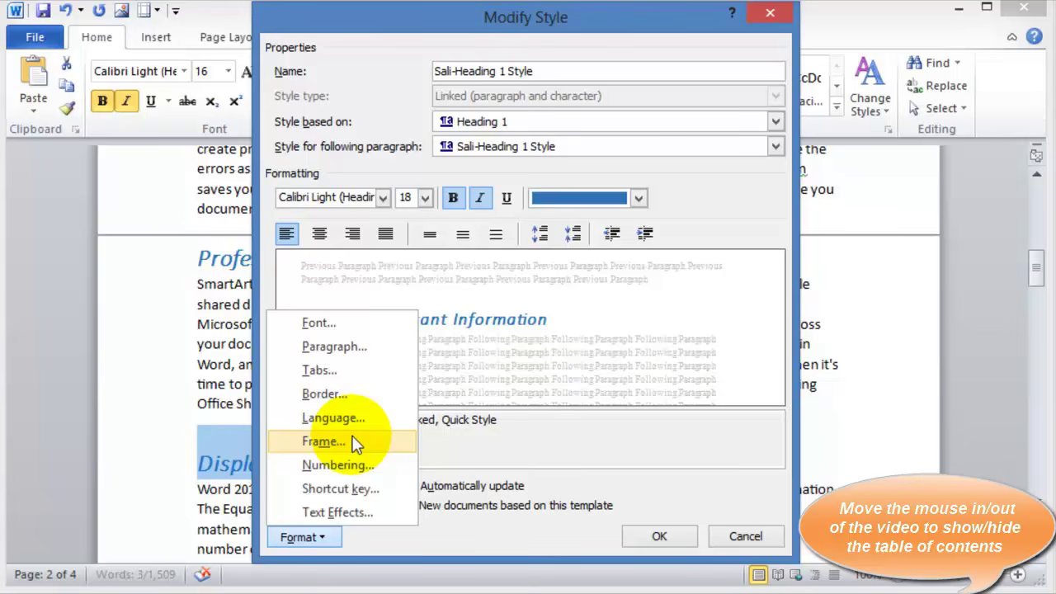
pyautogui.click(659, 538)
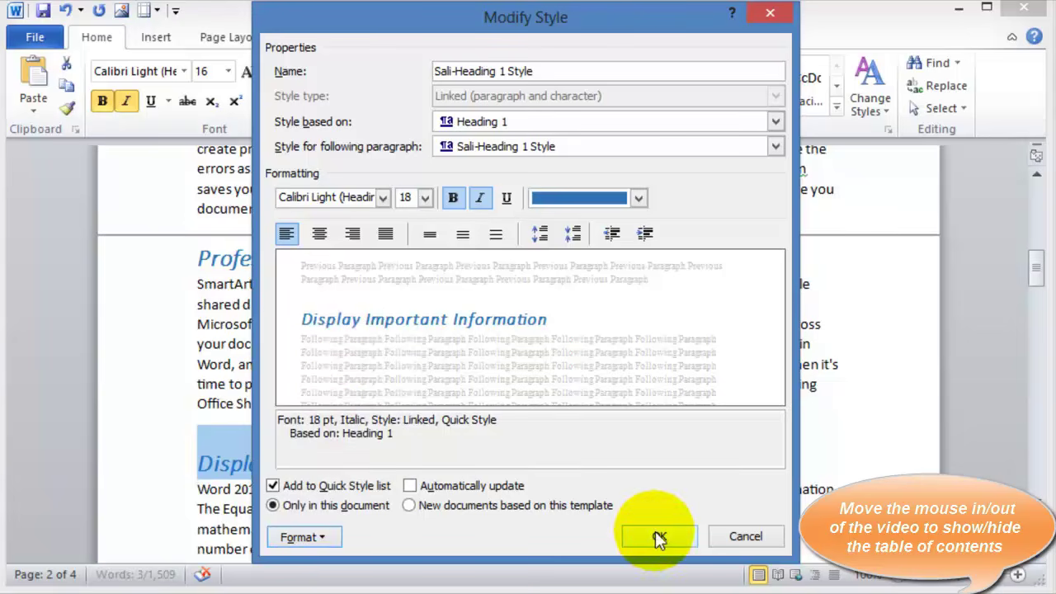
pyautogui.click(659, 538)
pyautogui.scroll(-7, 416, 363)
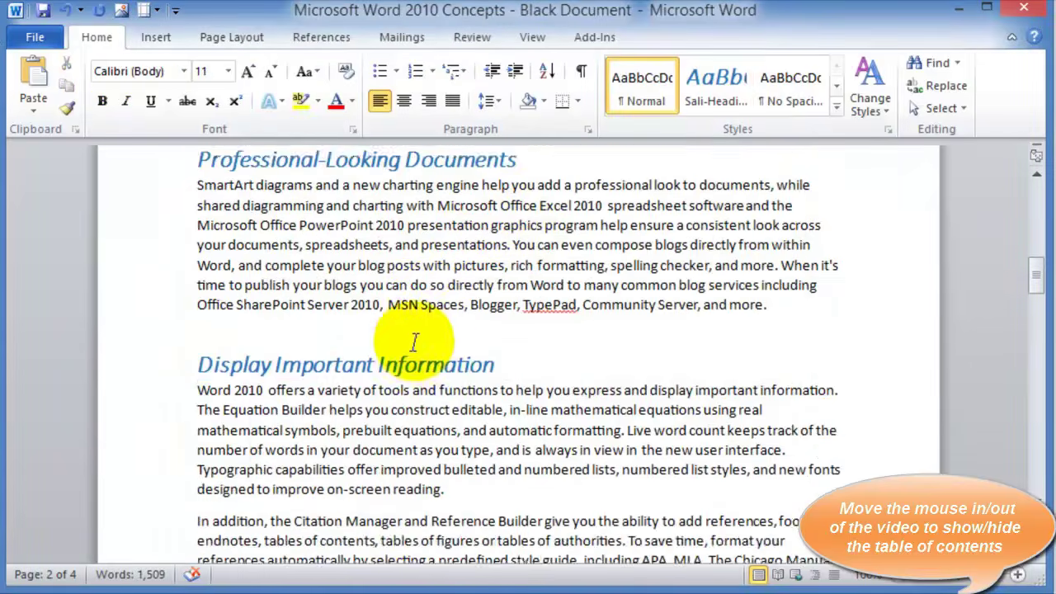
pyautogui.scroll(-11, 423, 386)
# Apply the Sali-Heading style to Editing and Reviewing Tools and High-Impact Graphics
pyautogui.scroll(14, 330, 312)
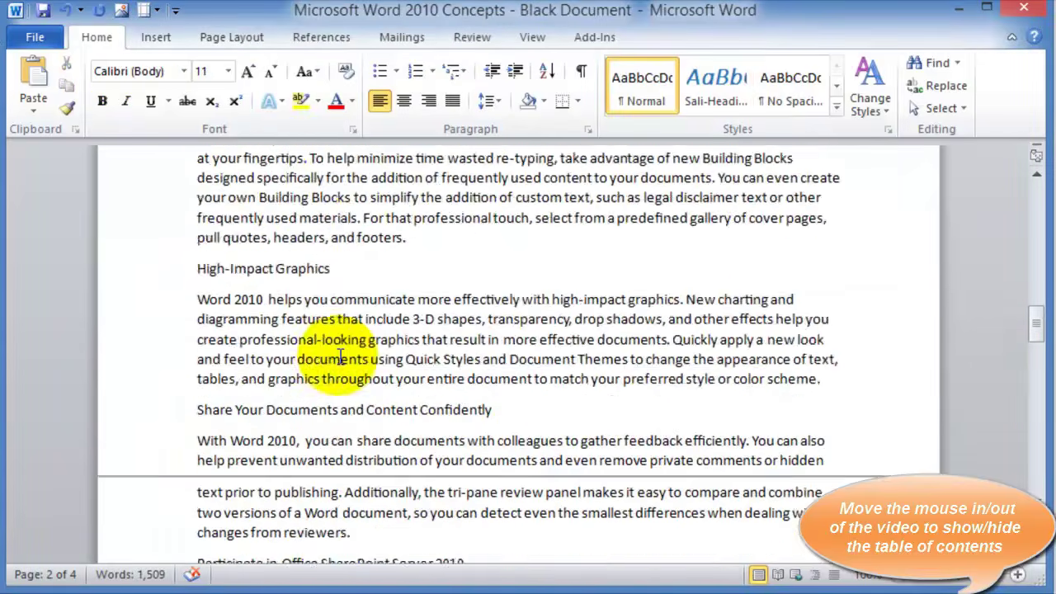
pyautogui.scroll(8, 339, 359)
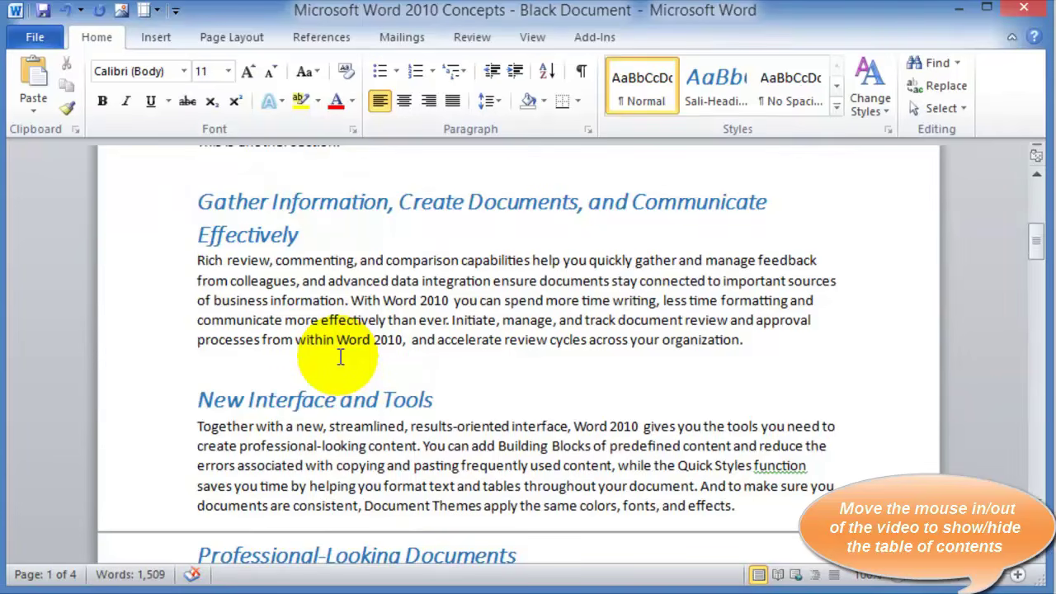
pyautogui.scroll(-11, 345, 367)
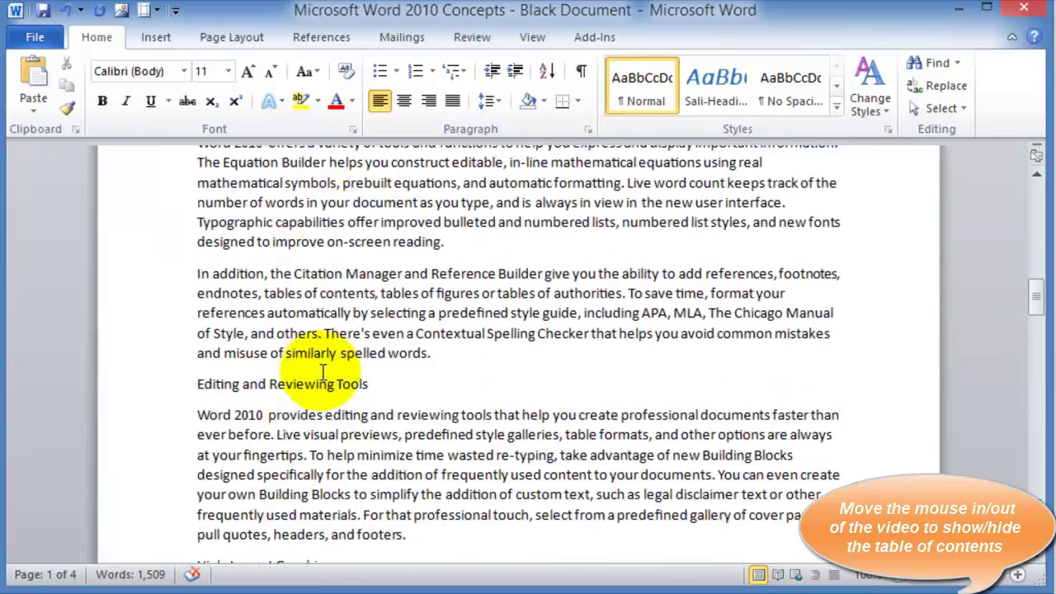
pyautogui.scroll(-4, 322, 371)
pyautogui.scroll(2, 231, 363)
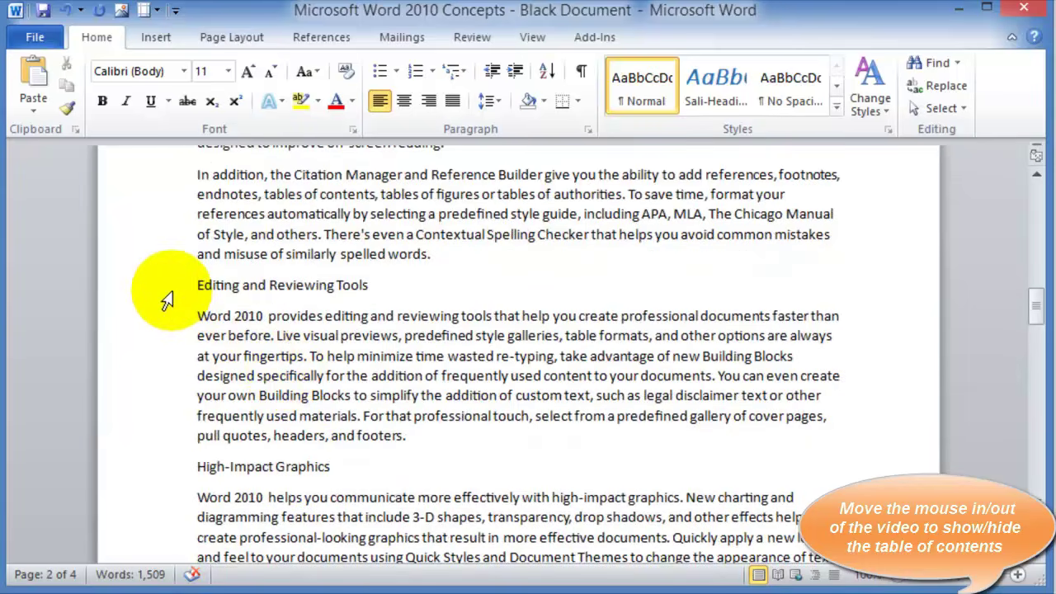
pyautogui.click(168, 290)
pyautogui.click(716, 91)
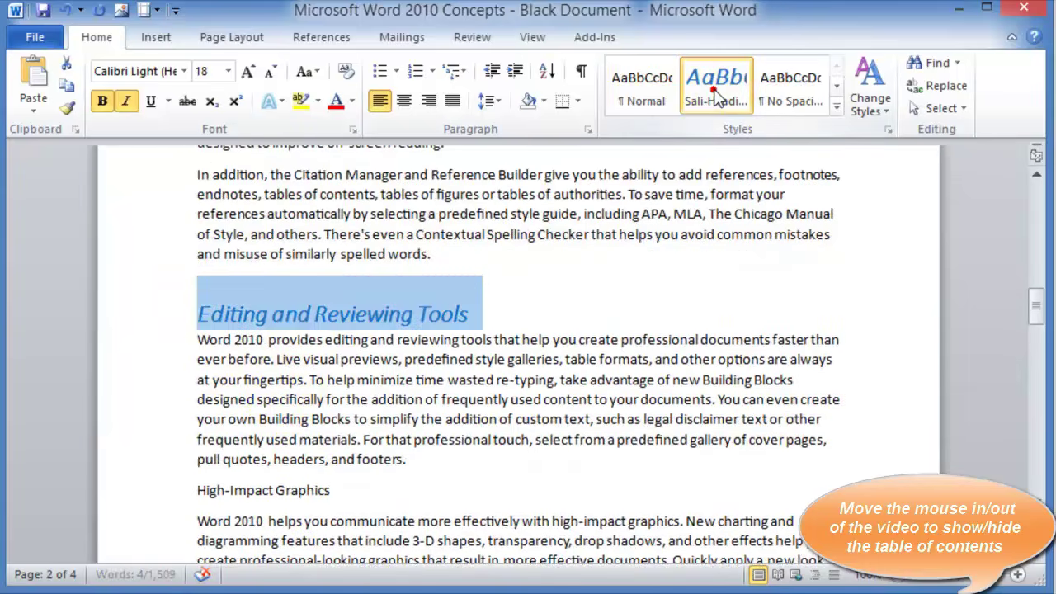
pyautogui.click(146, 490)
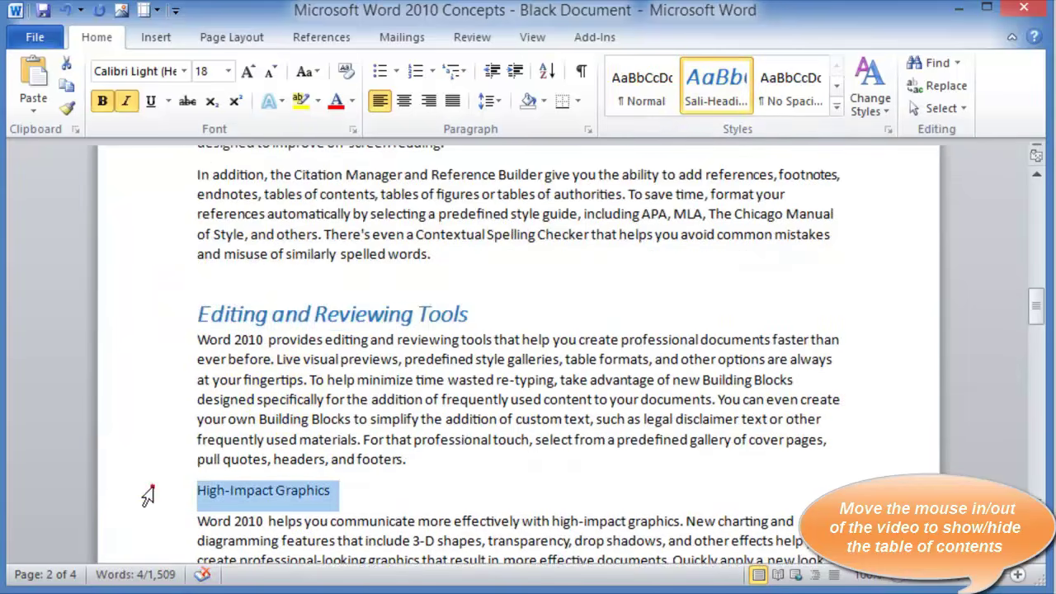
pyautogui.click(717, 87)
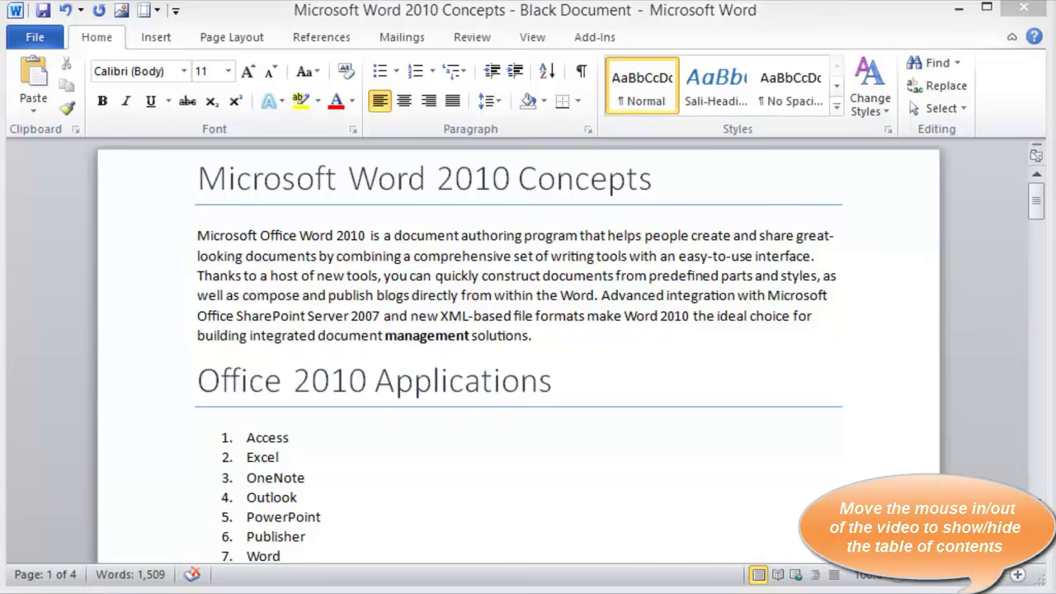
# With the Insert tab showing, place the cursor before Office 2010 Applications and browse for a picture
pyautogui.click(353, 294)
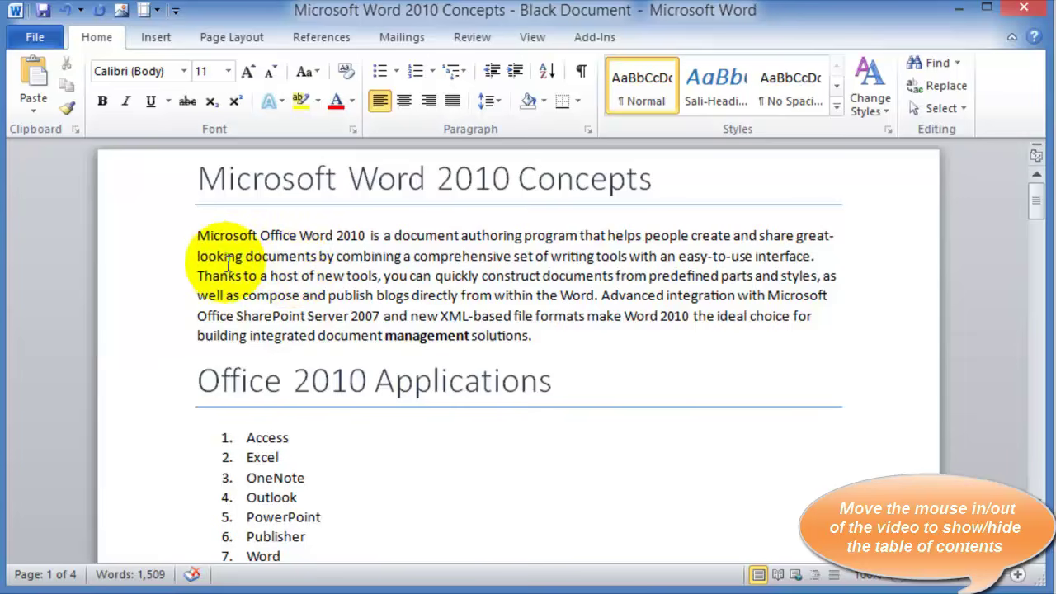
pyautogui.click(156, 38)
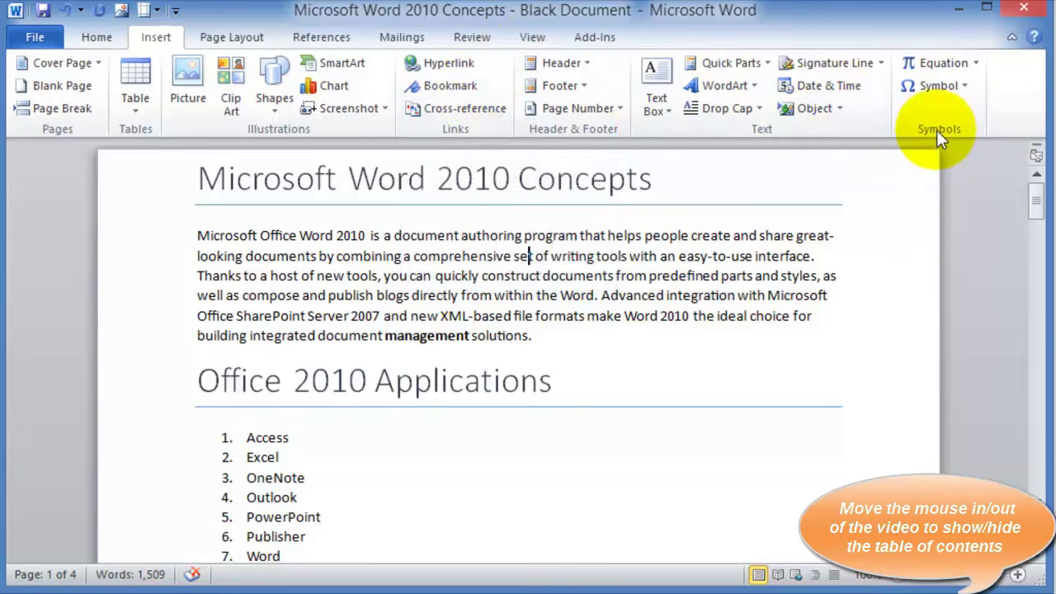
pyautogui.click(213, 335)
pyautogui.scroll(-1, 363, 450)
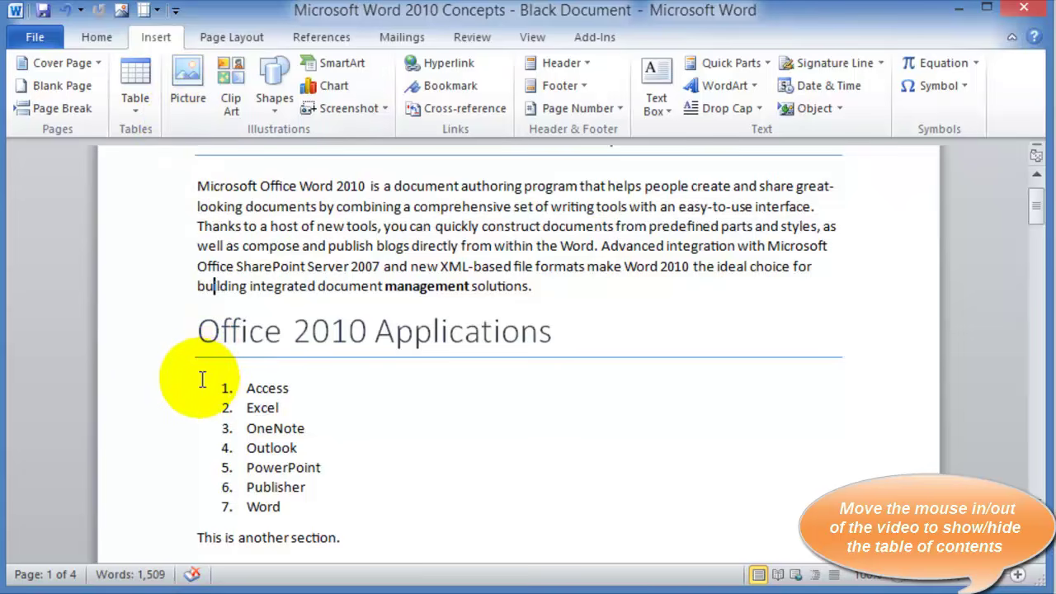
pyautogui.click(200, 379)
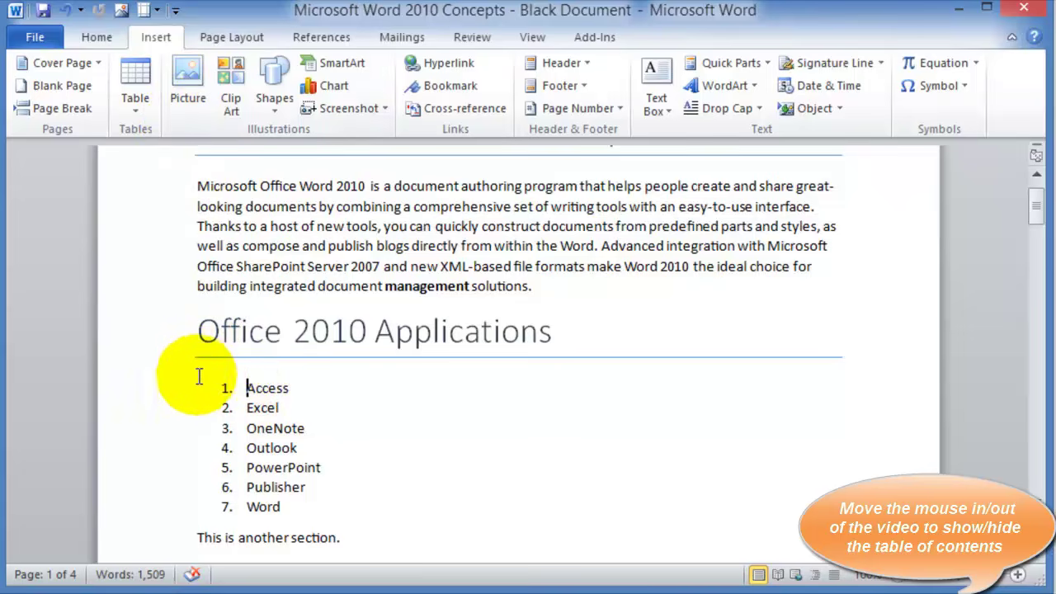
pyautogui.click(200, 334)
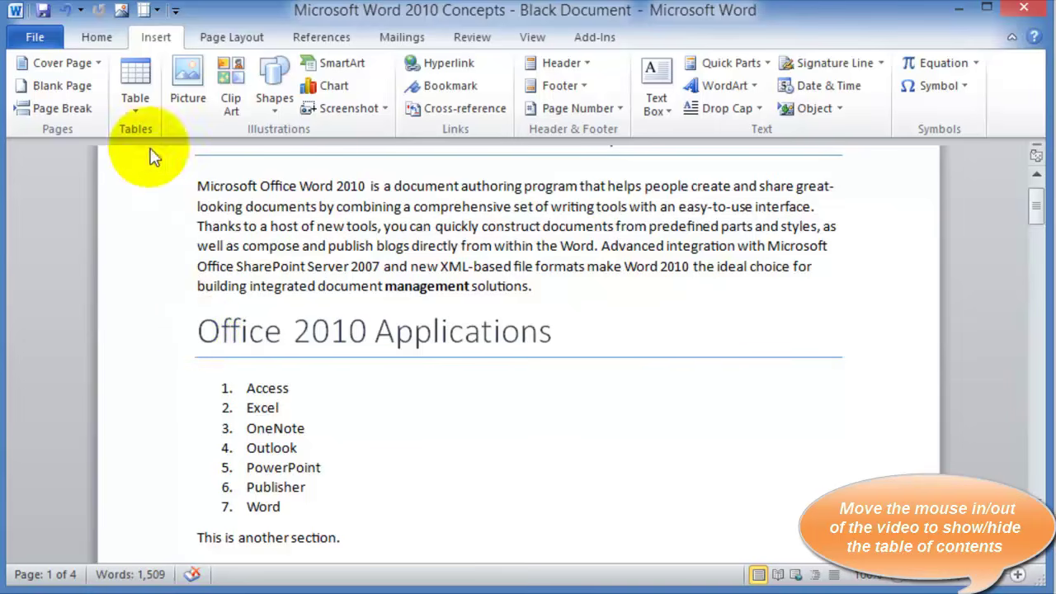
pyautogui.click(188, 89)
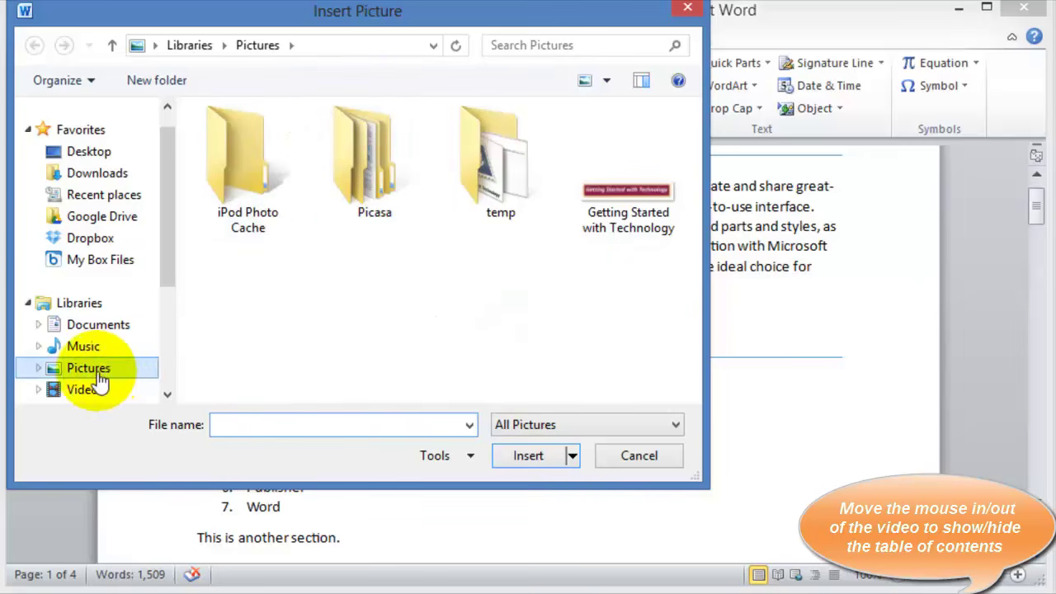
# Cancel the Insert Picture dialog without inserting anything
pyautogui.click(651, 464)
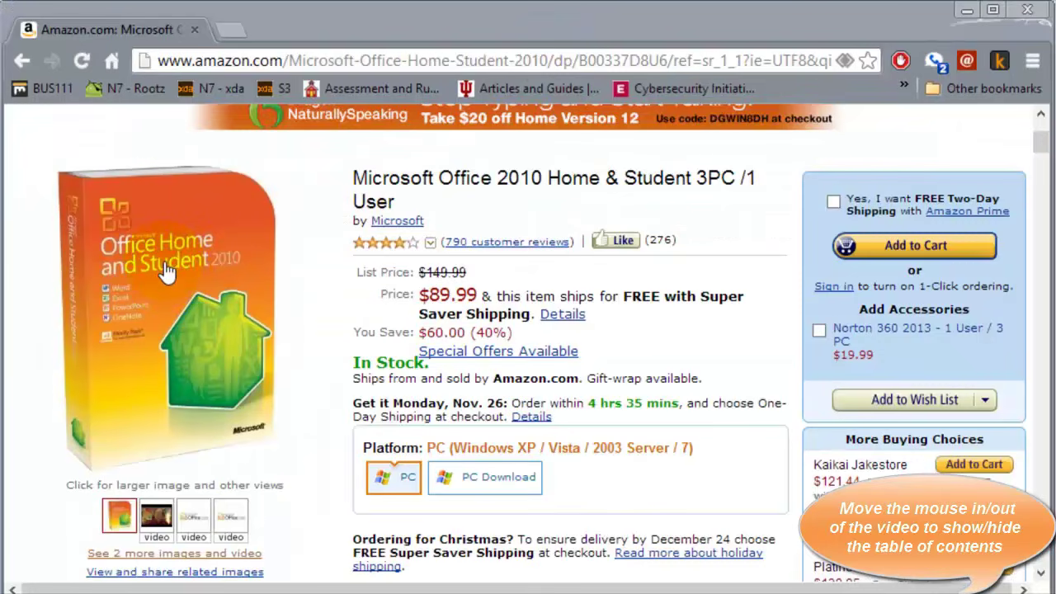
# Copy the Office Home and Student 2010 box image and minimize Chrome
pyautogui.rightClick(164, 263)
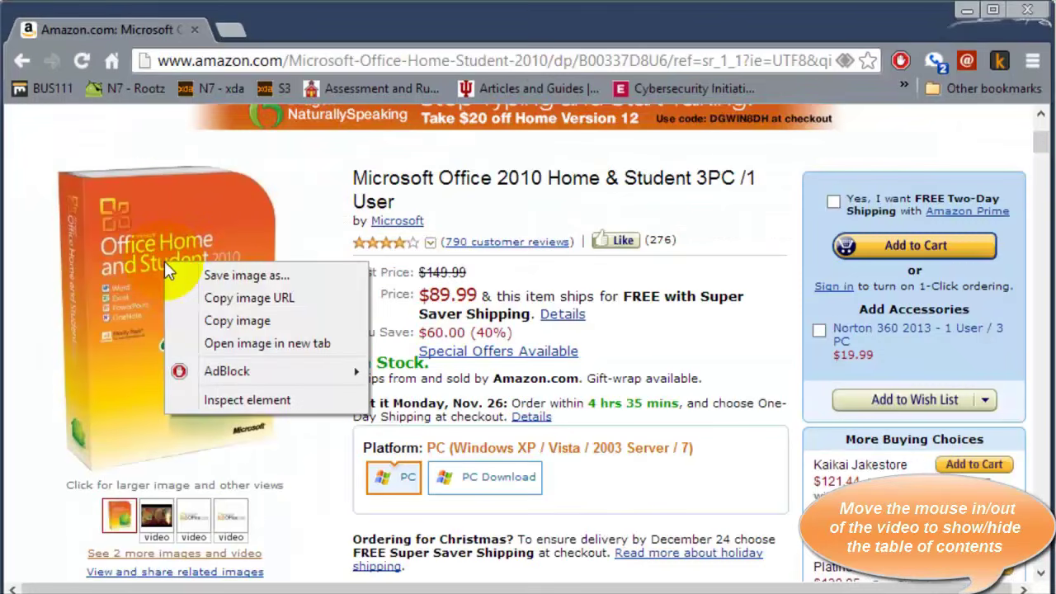
pyautogui.click(227, 319)
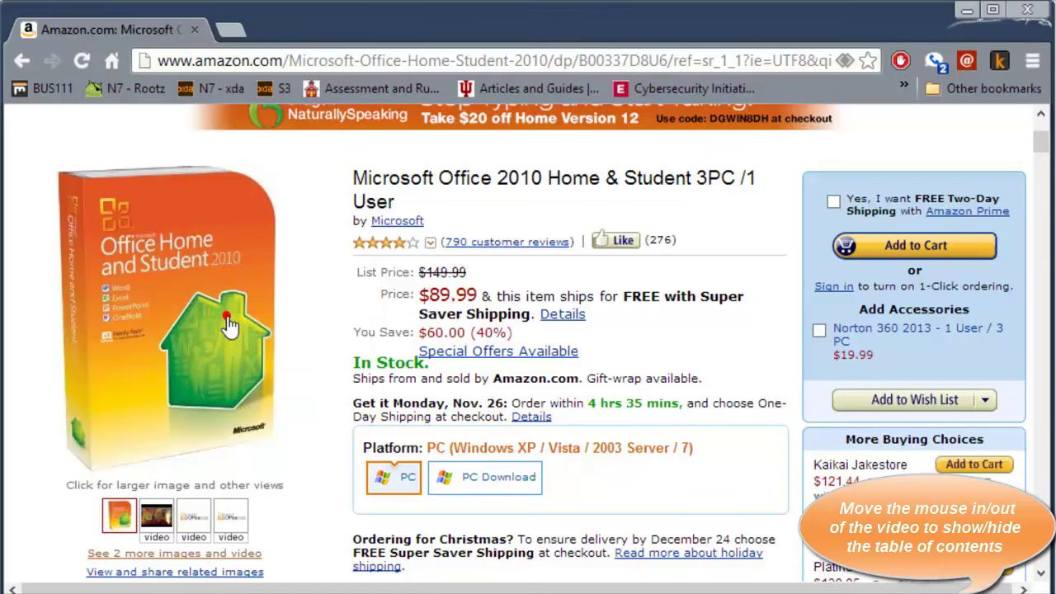
pyautogui.click(967, 11)
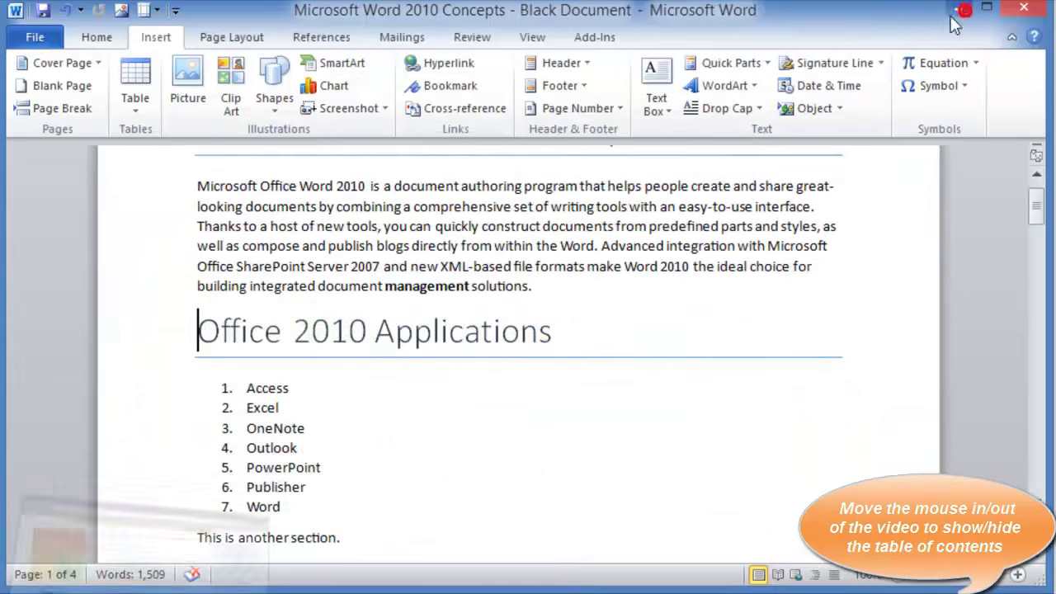
# Paste the Office Home and Student 2010 box picture, keeping source formatting, before the Office 2010 Applications heading
pyautogui.click(198, 331)
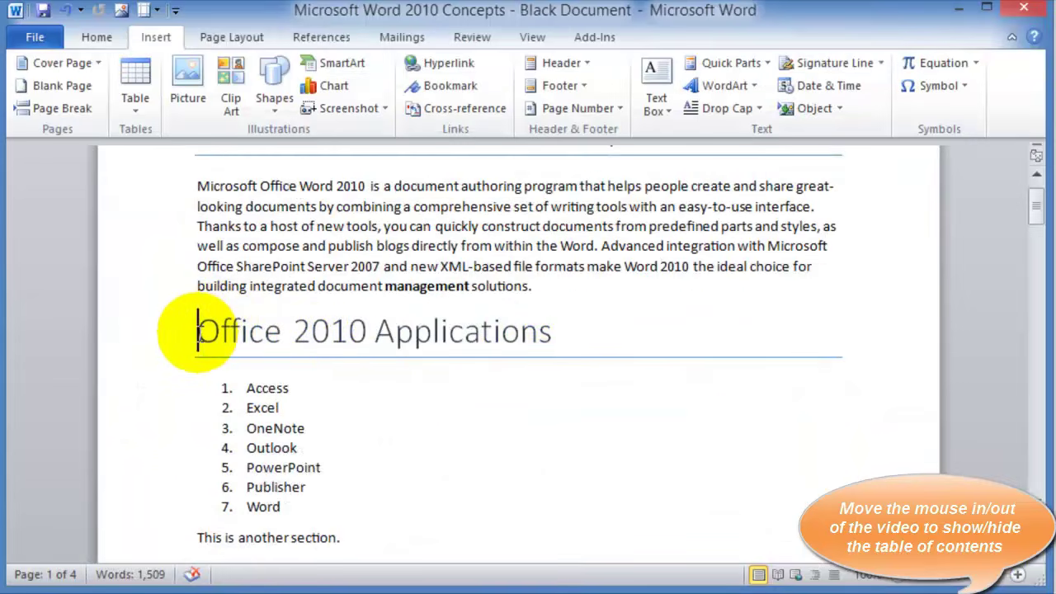
pyautogui.rightClick(199, 330)
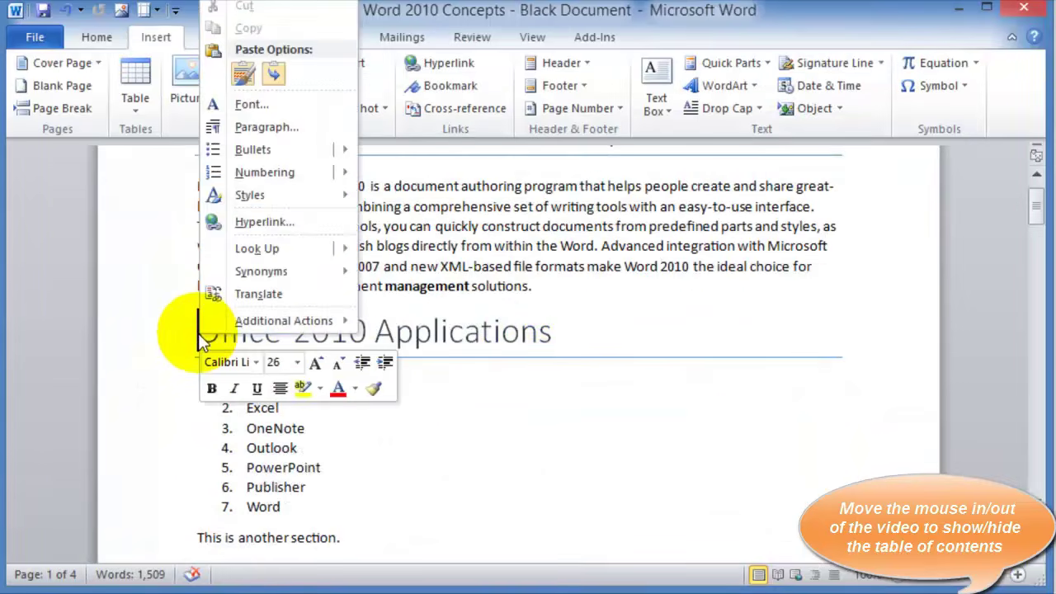
pyautogui.click(244, 71)
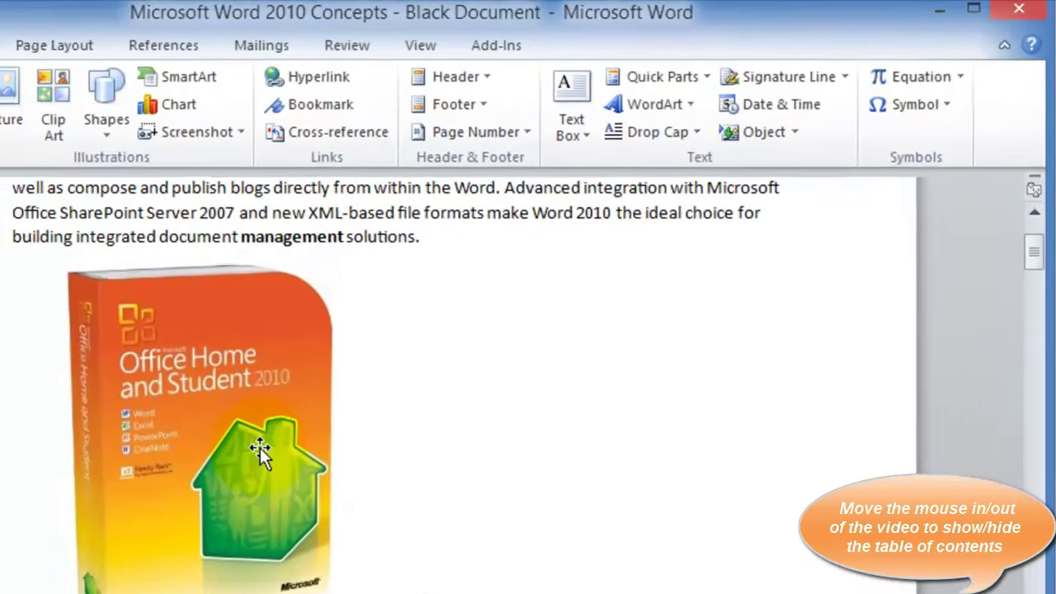
pyautogui.click(386, 376)
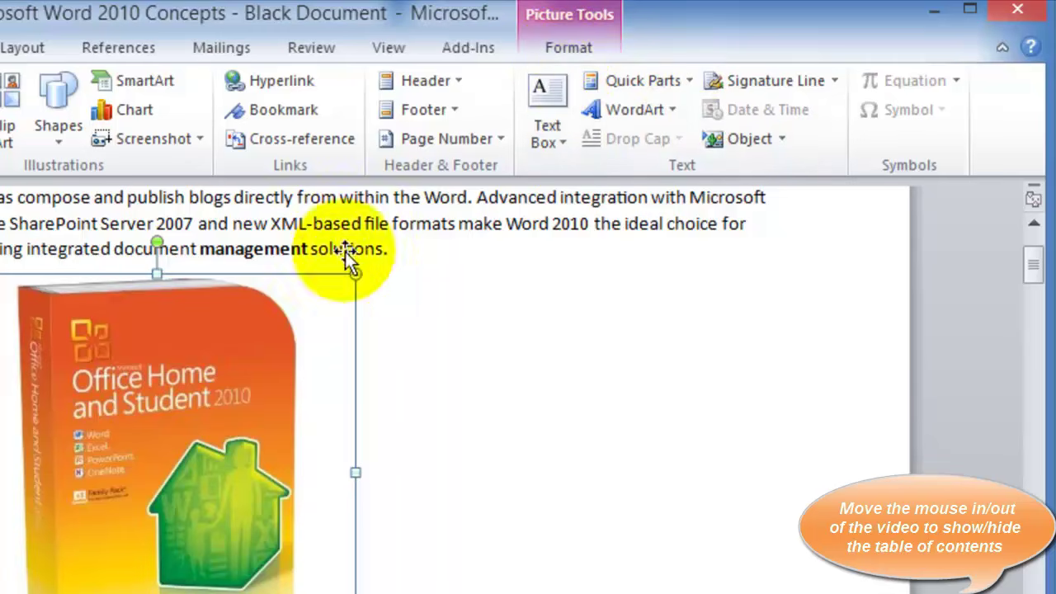
pyautogui.doubleClick(237, 416)
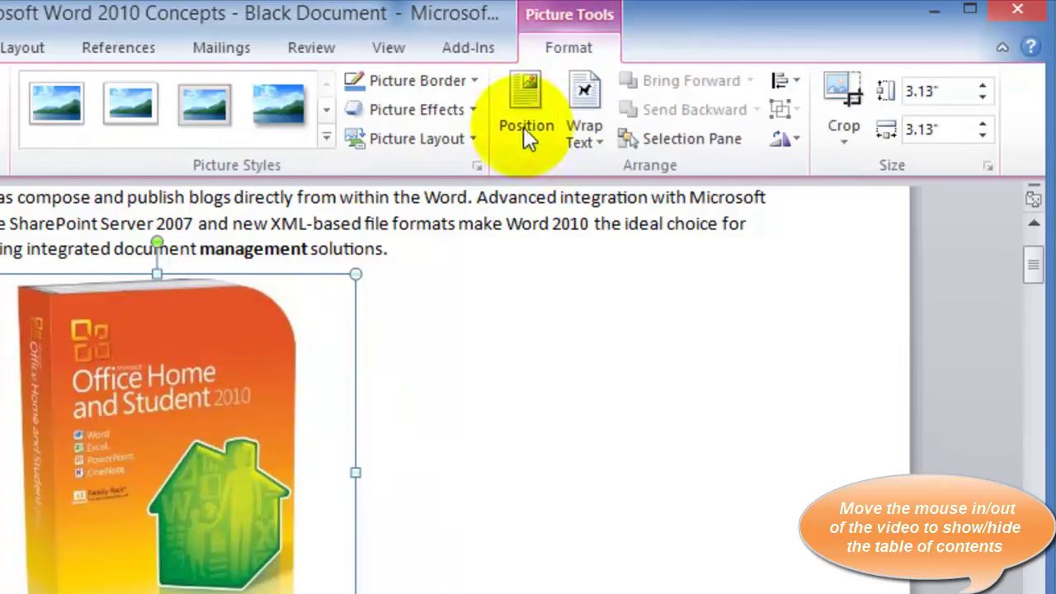
# Deselect, then reselect the pasted box picture below the first paragraph for formatting
pyautogui.click(505, 417)
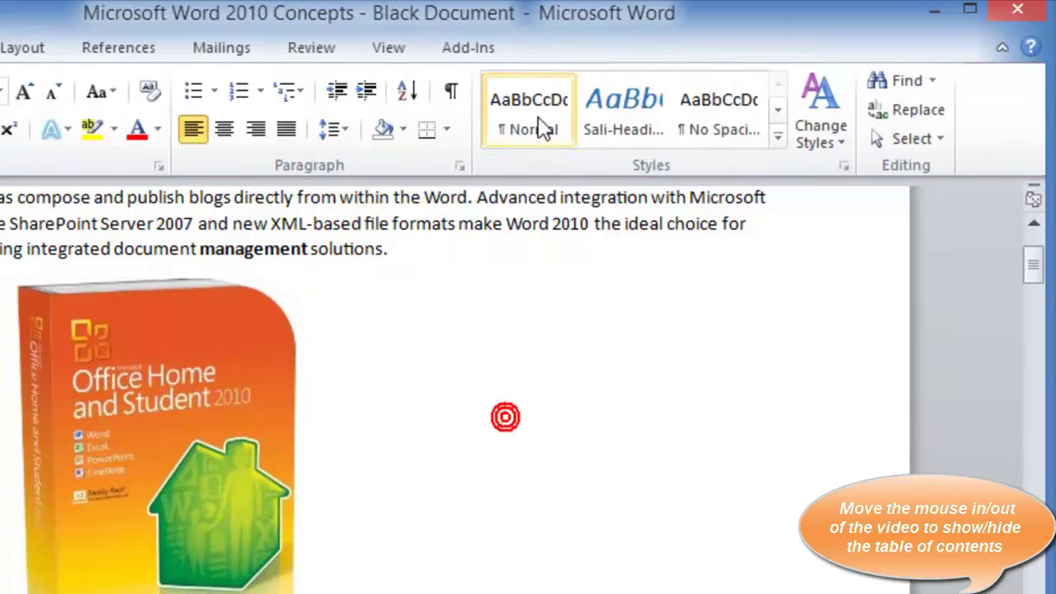
pyautogui.doubleClick(166, 380)
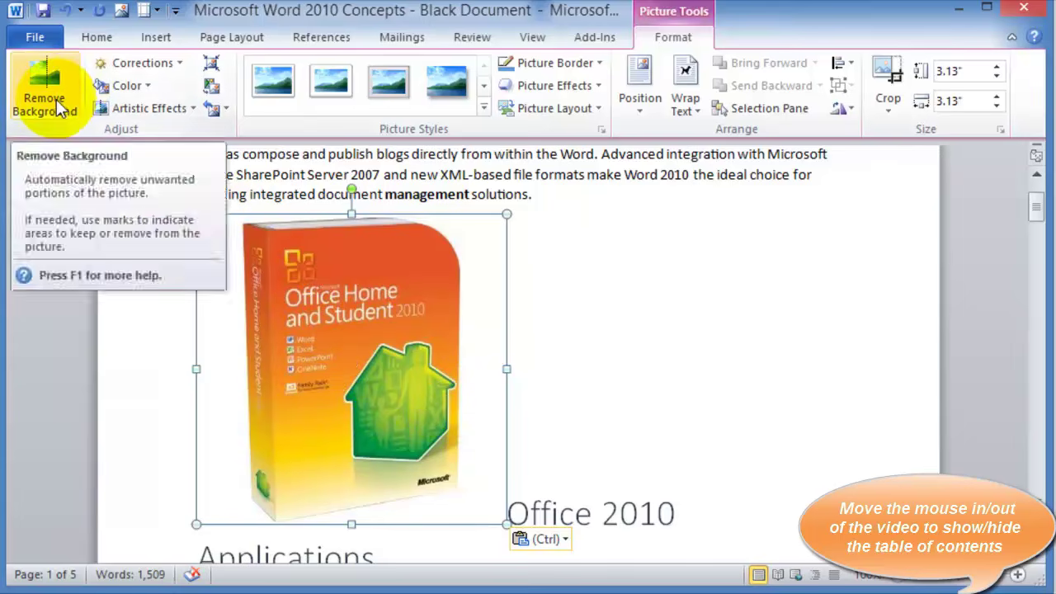
# Try a dark blue recolour on the box picture, undo it, and show all picture styles
pyautogui.click(148, 87)
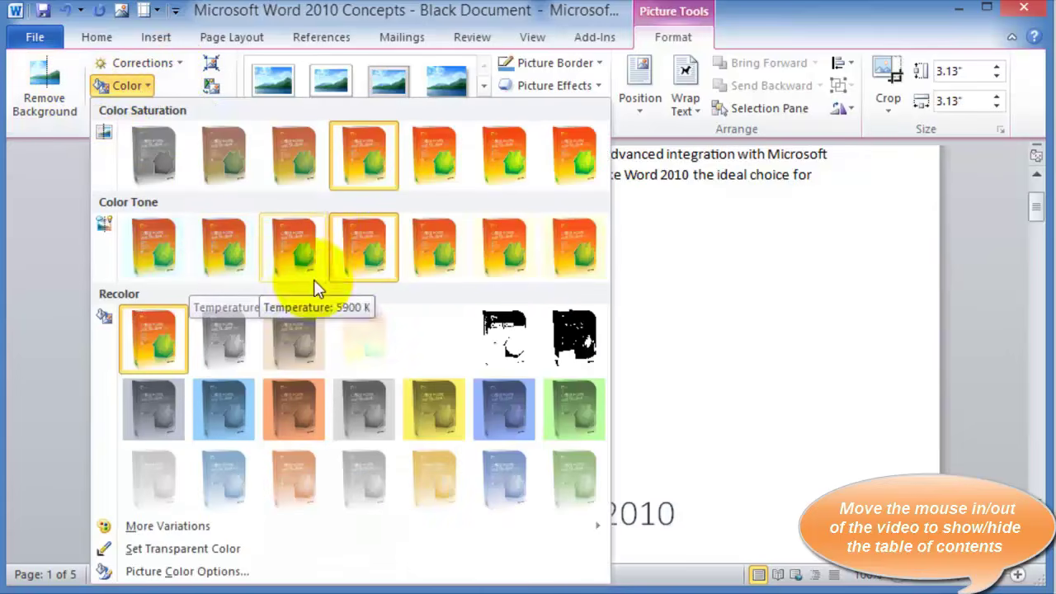
pyautogui.click(499, 392)
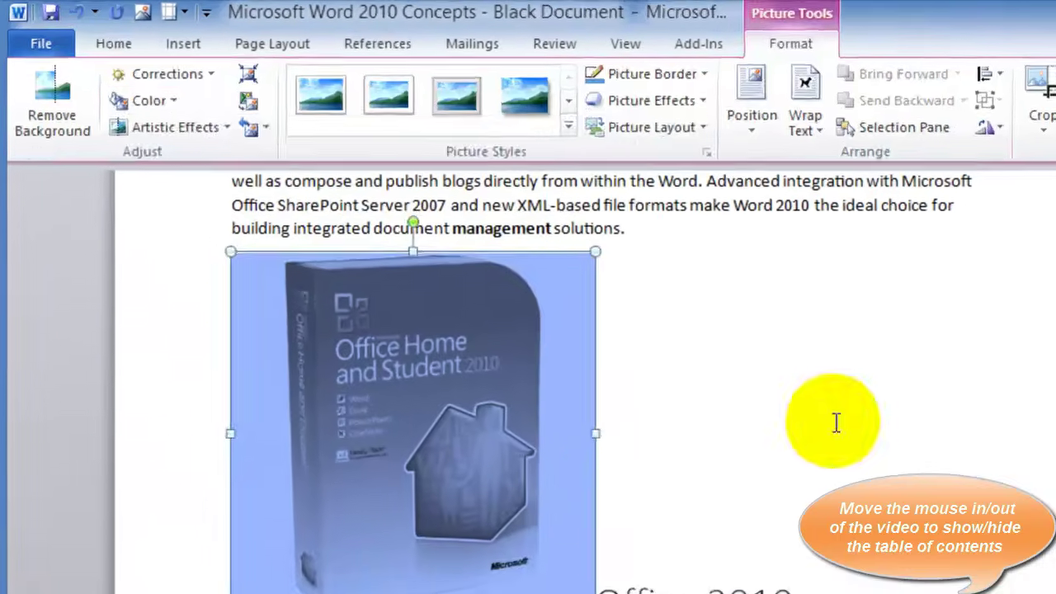
pyautogui.click(77, 11)
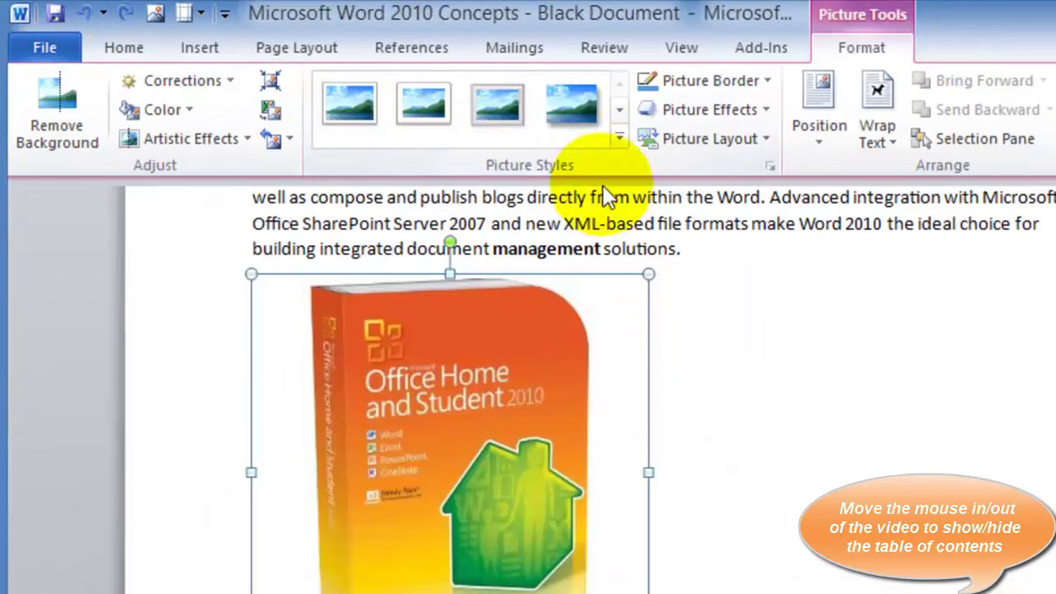
pyautogui.click(618, 138)
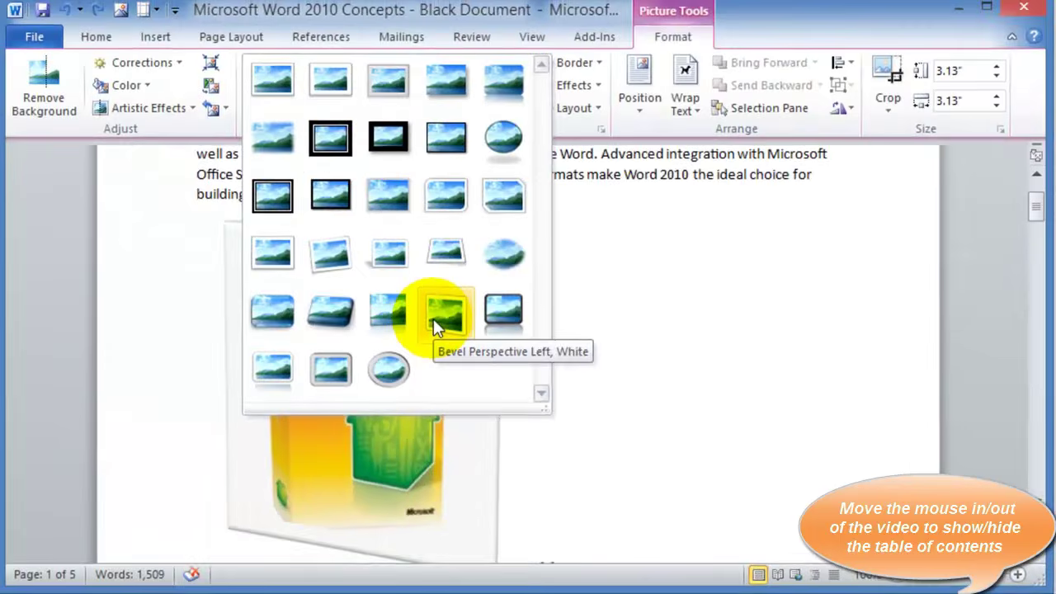
# Apply the tilted white frame picture style with drop shadow to the box picture
pyautogui.press('Escape')
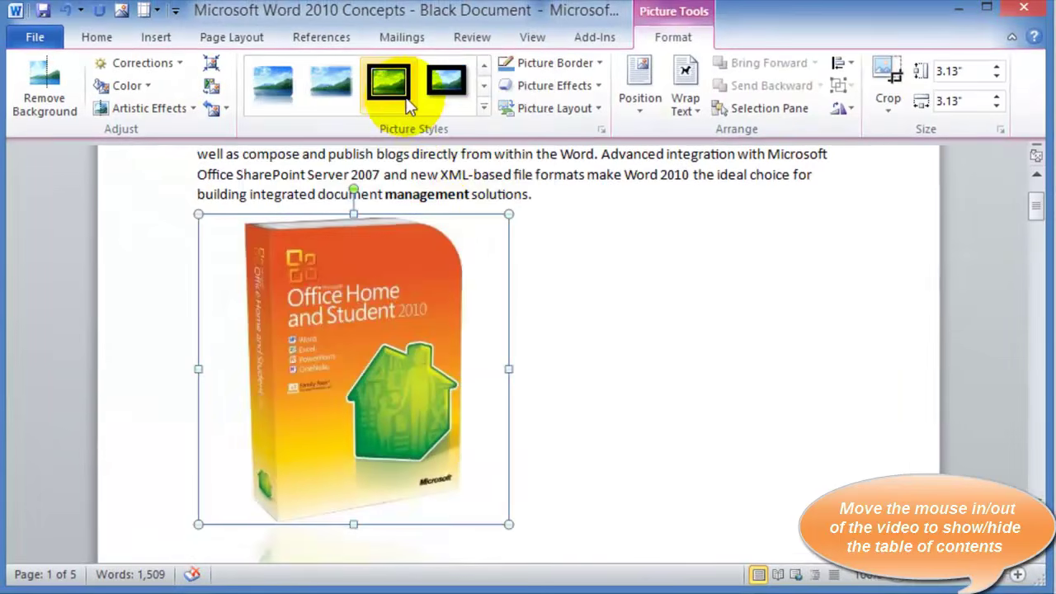
pyautogui.click(483, 107)
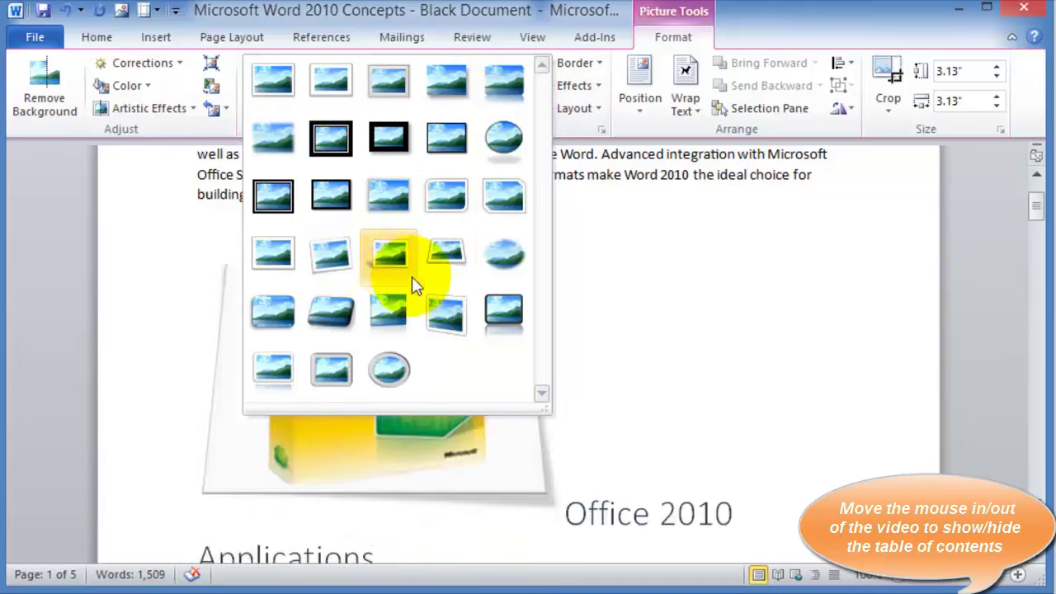
pyautogui.click(345, 263)
pyautogui.click(667, 316)
pyautogui.scroll(-1, 666, 316)
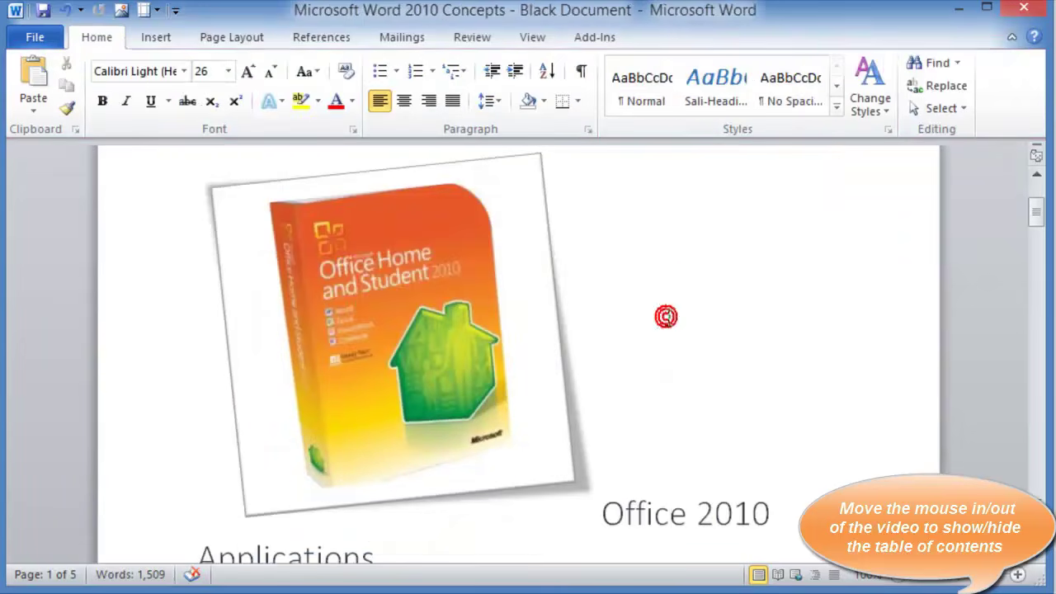
pyautogui.click(487, 334)
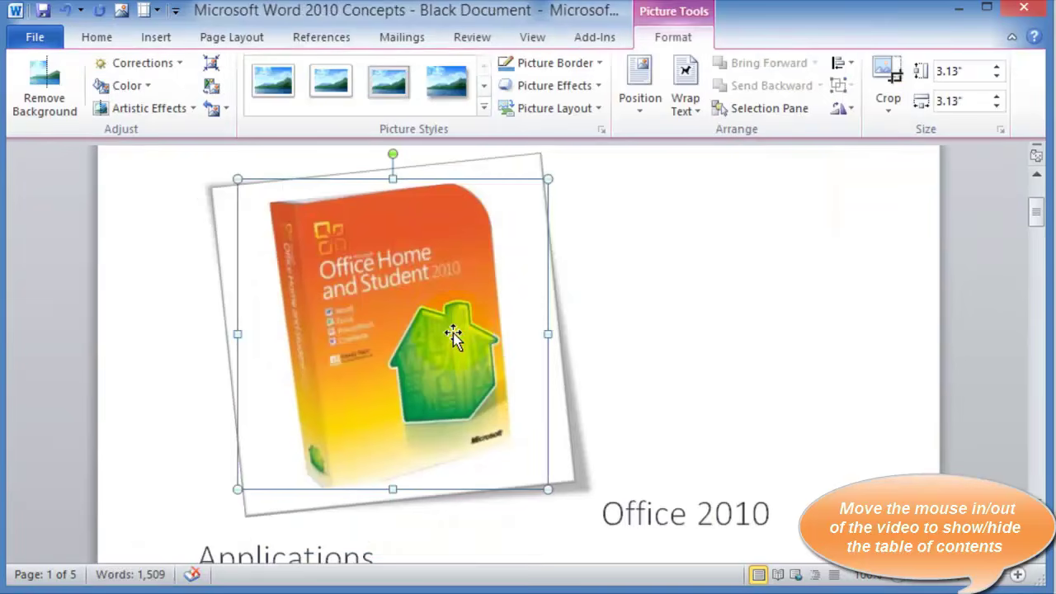
# Browse the Soft Edges picture effects without applying any, then display the Position choices
pyautogui.click(590, 85)
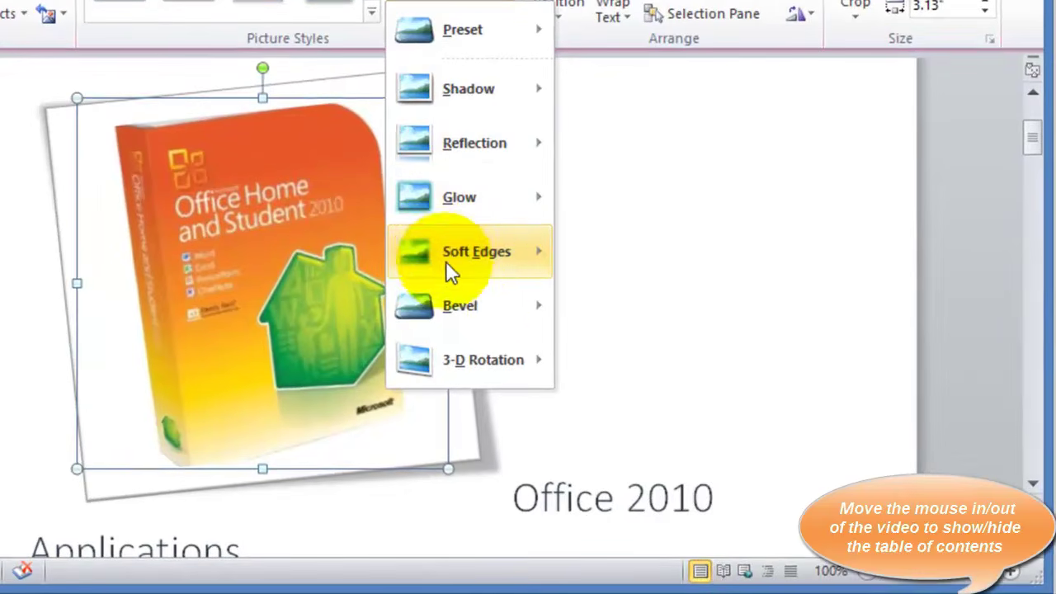
pyautogui.moveTo(607, 310)
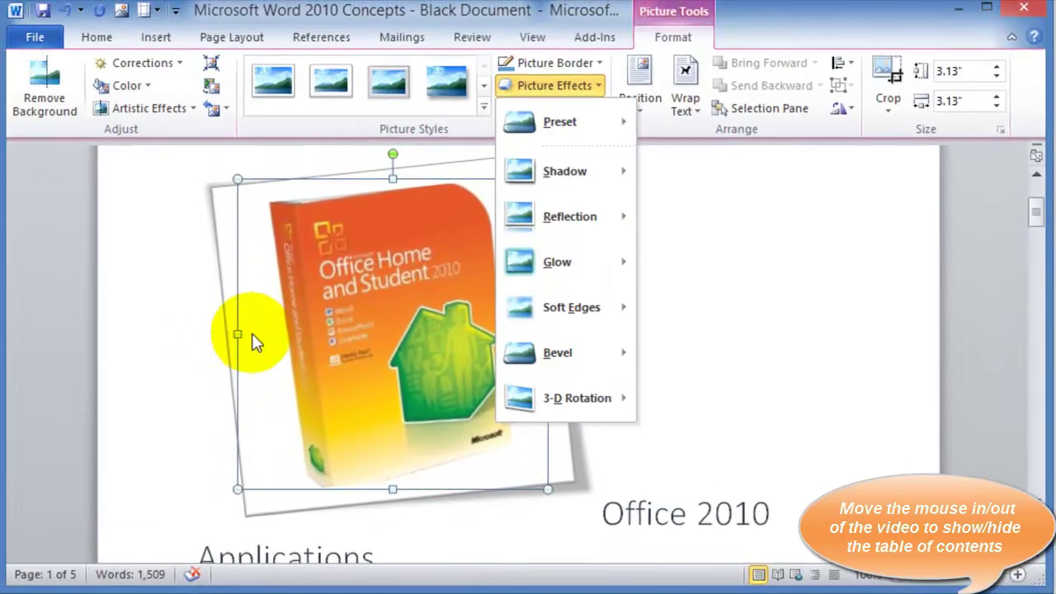
pyautogui.click(95, 288)
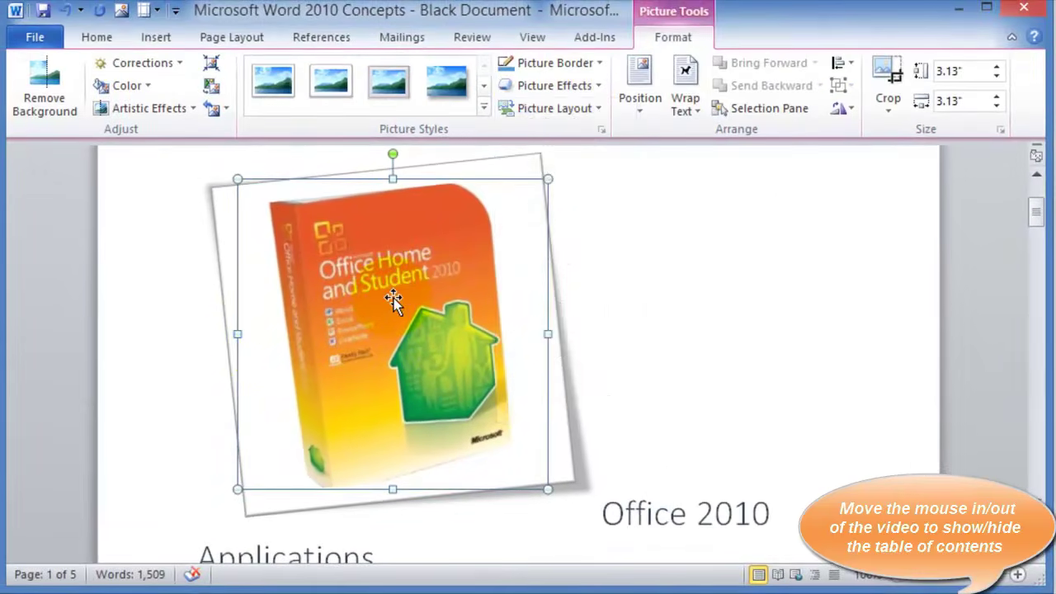
pyautogui.click(646, 115)
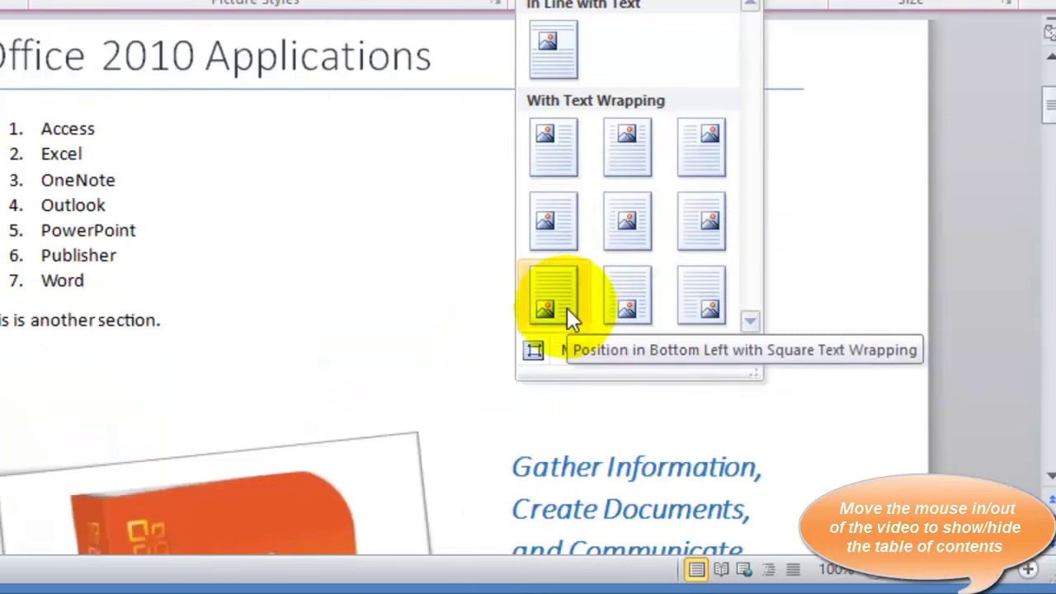
# Zoom out and position the framed picture Middle Left with Square text wrapping
pyautogui.click(868, 571)
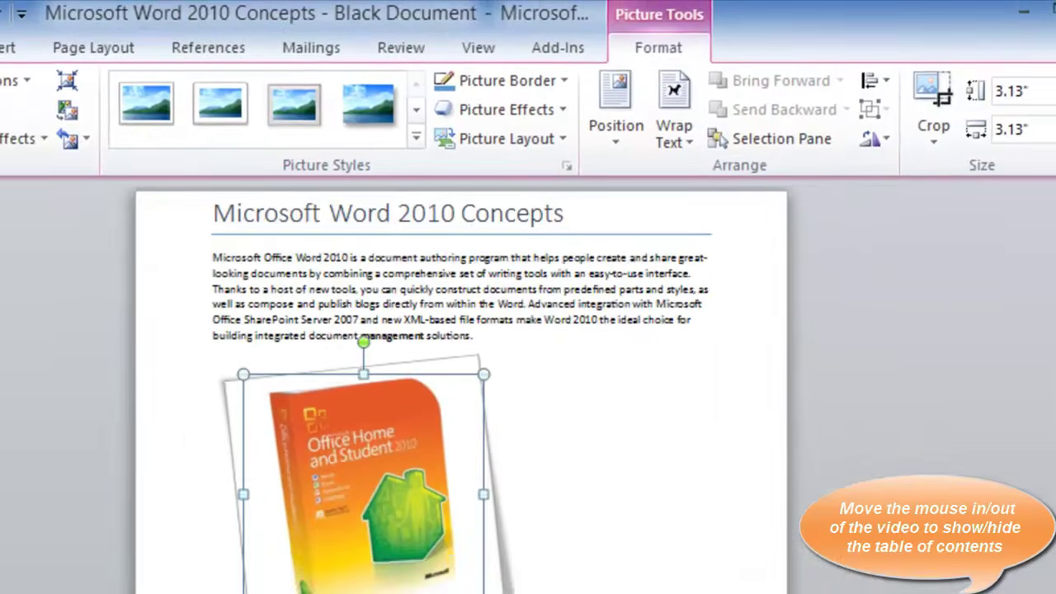
pyautogui.click(880, 583)
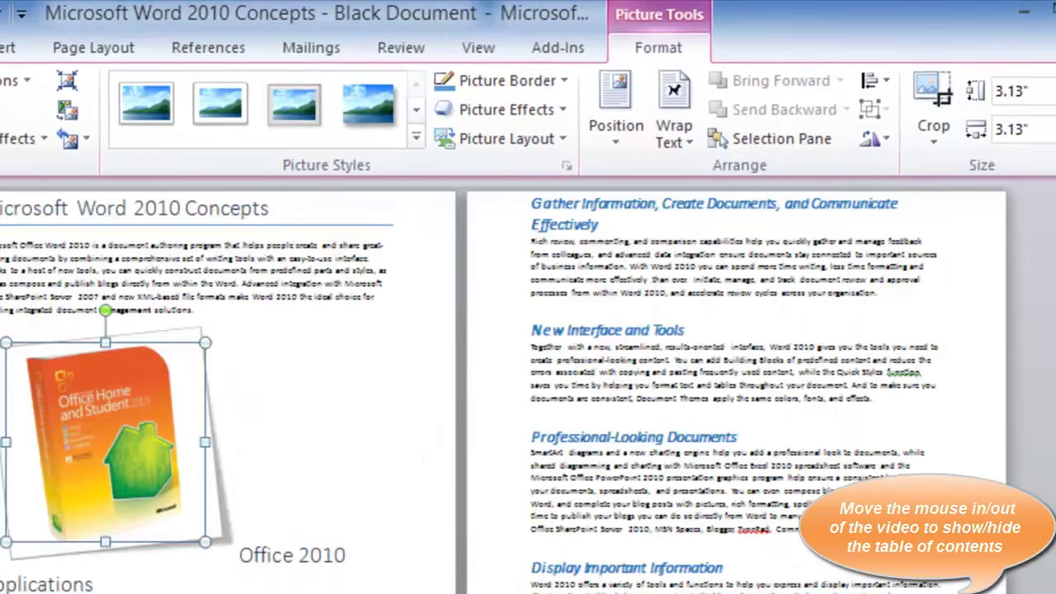
pyautogui.click(615, 116)
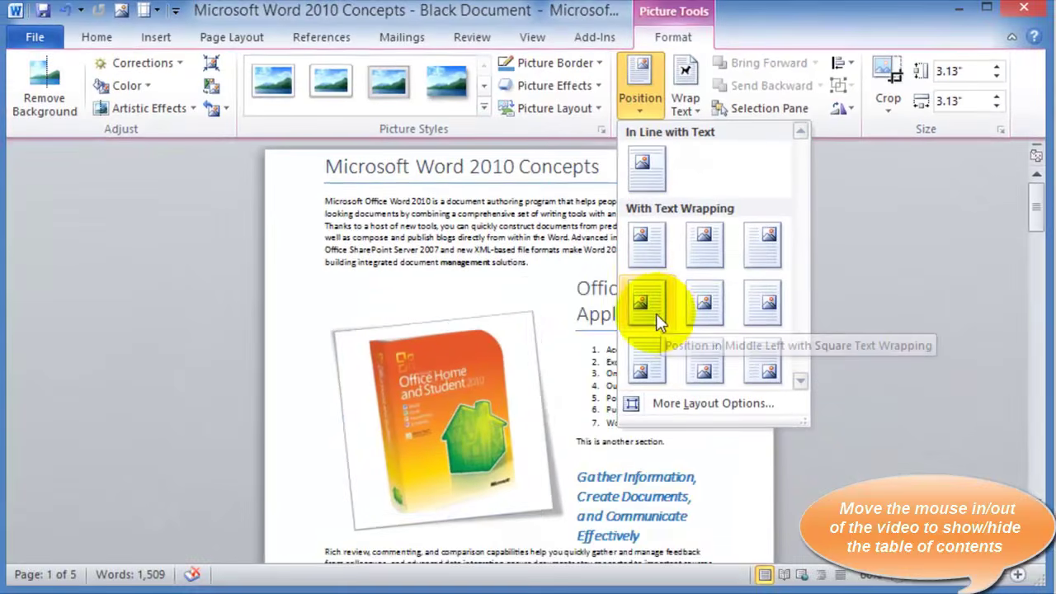
pyautogui.click(646, 304)
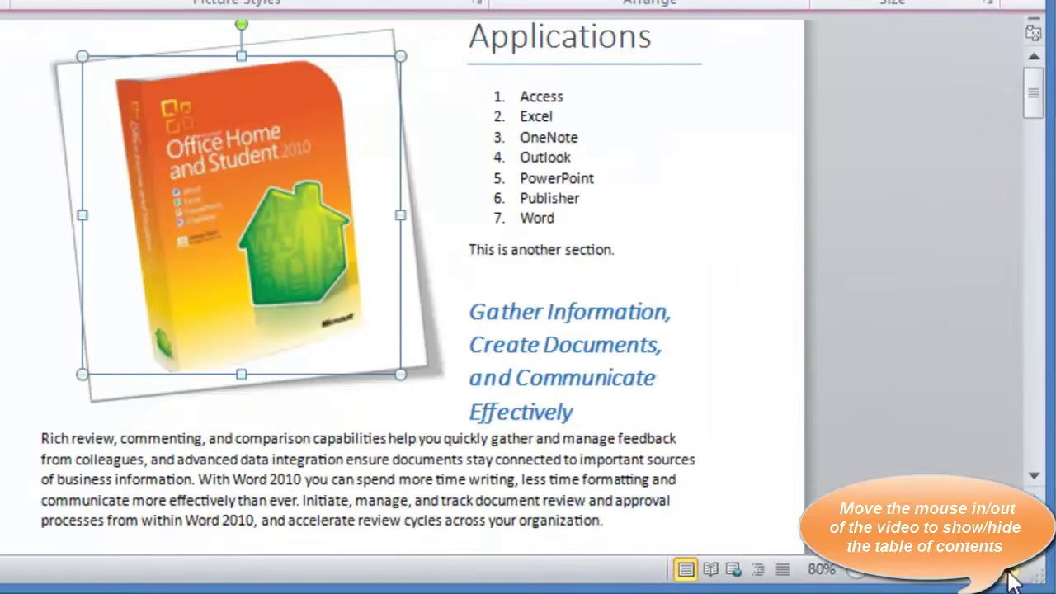
# Zoom to 90% and drag the picture below the numbered list, beside Gather Information
pyautogui.click(1011, 571)
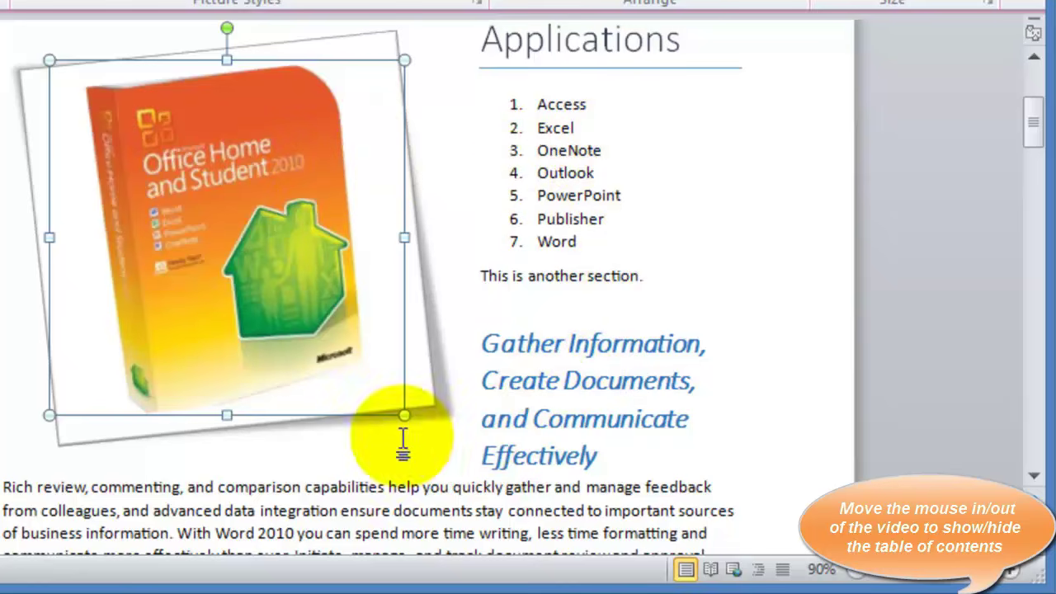
pyautogui.click(366, 491)
pyautogui.moveTo(283, 335); pyautogui.dragTo(240, 520)
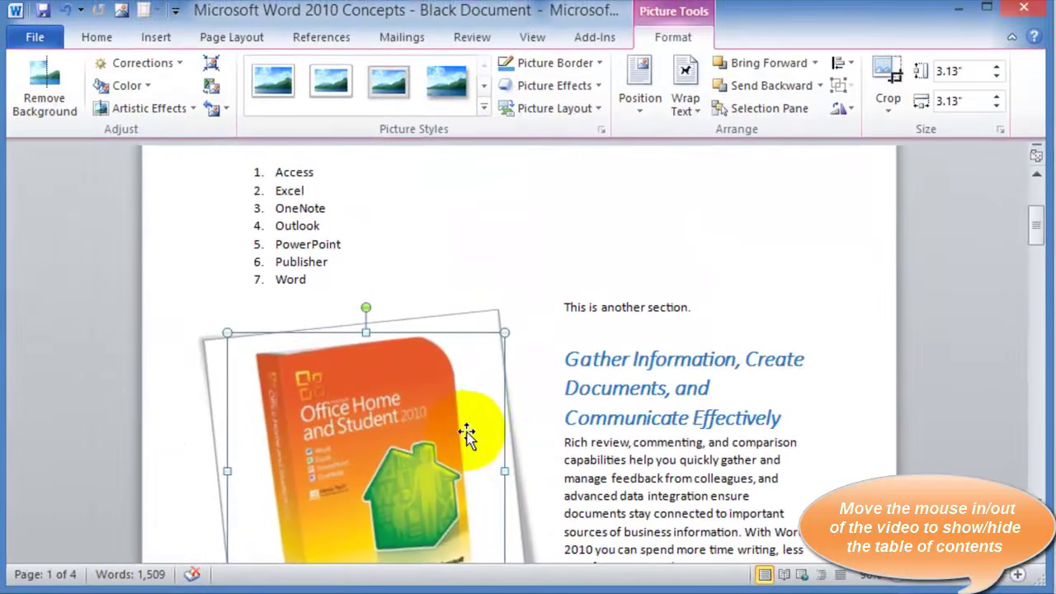
pyautogui.click(692, 109)
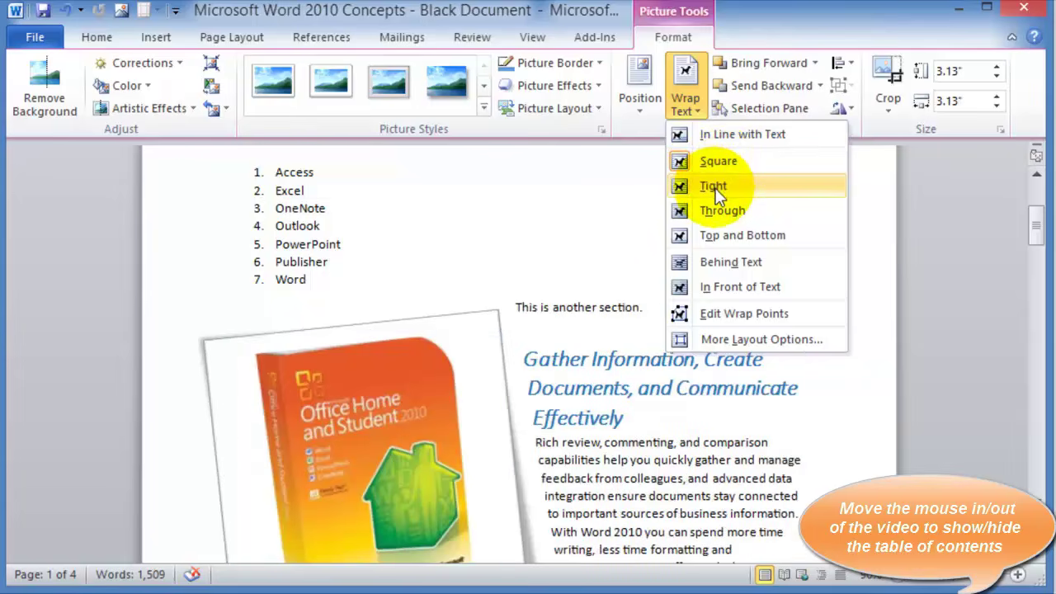
# Set Tight text wrapping so the Gather Information text follows the tilted frame
pyautogui.click(714, 186)
pyautogui.click(606, 204)
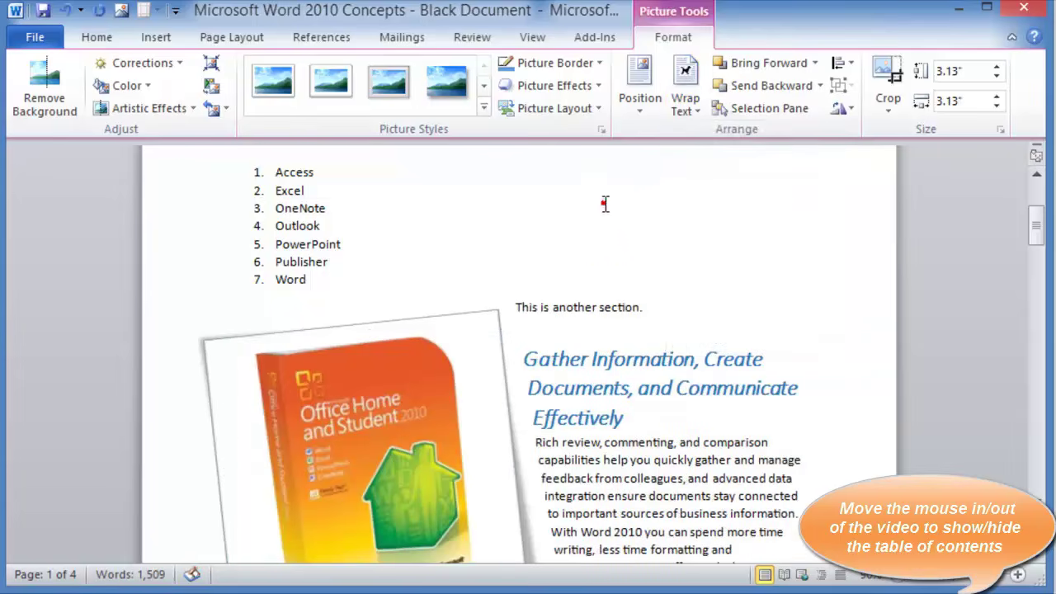
pyautogui.scroll(-3, 404, 385)
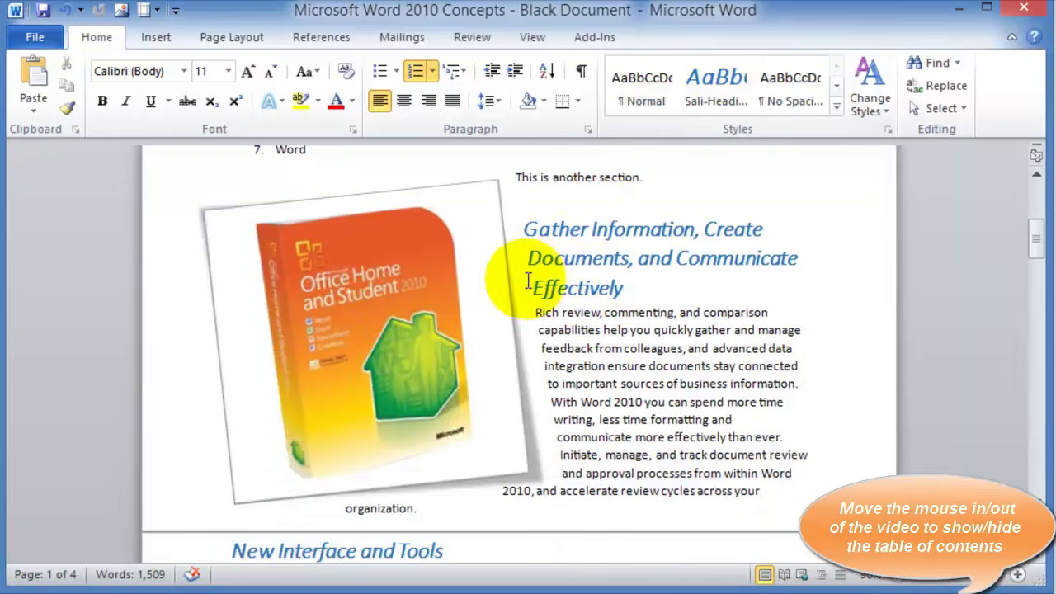
pyautogui.click(415, 294)
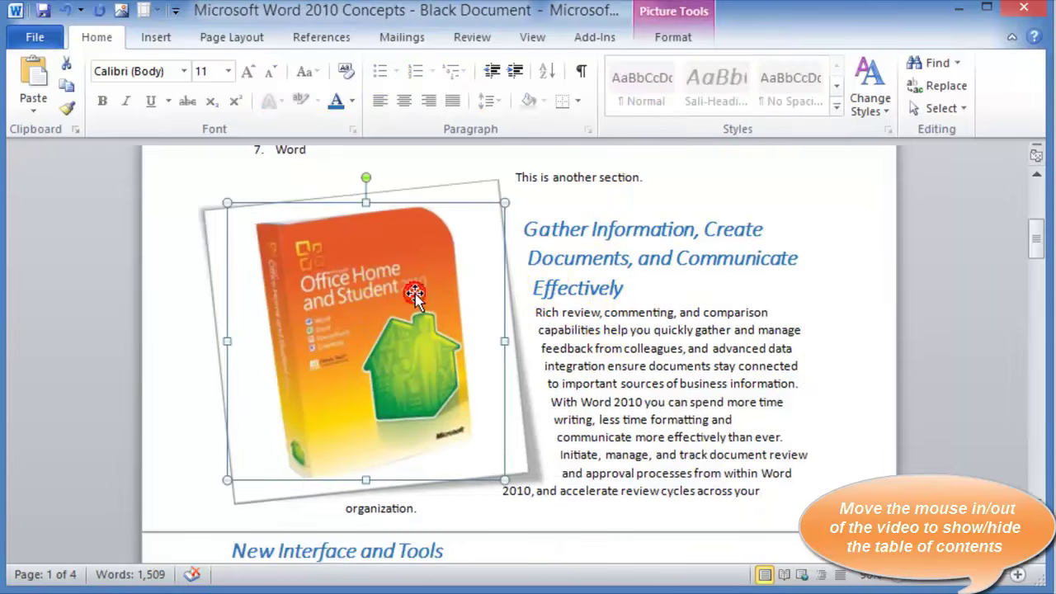
pyautogui.doubleClick(419, 305)
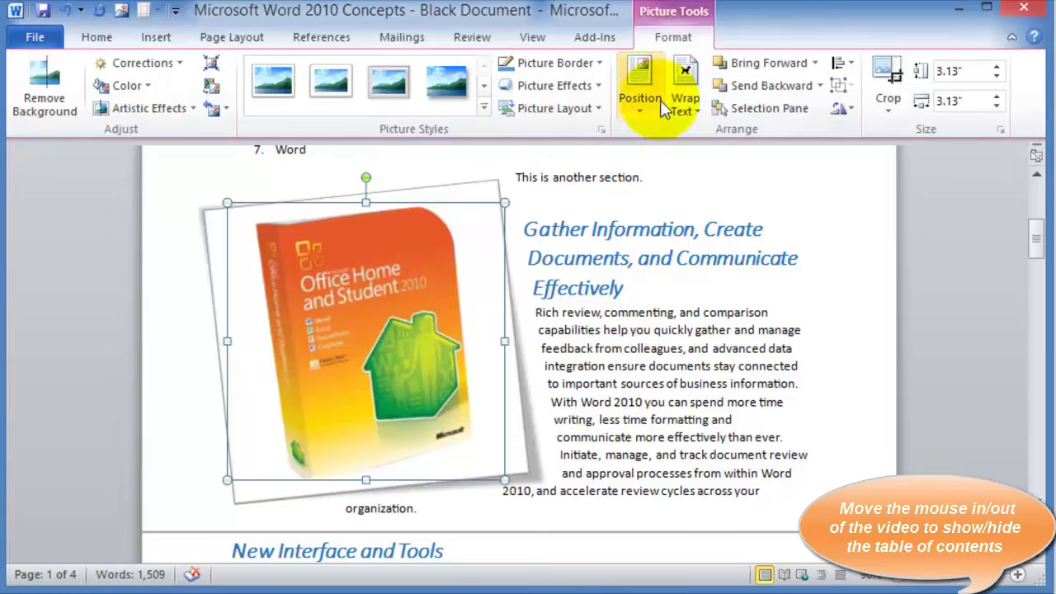
pyautogui.click(686, 106)
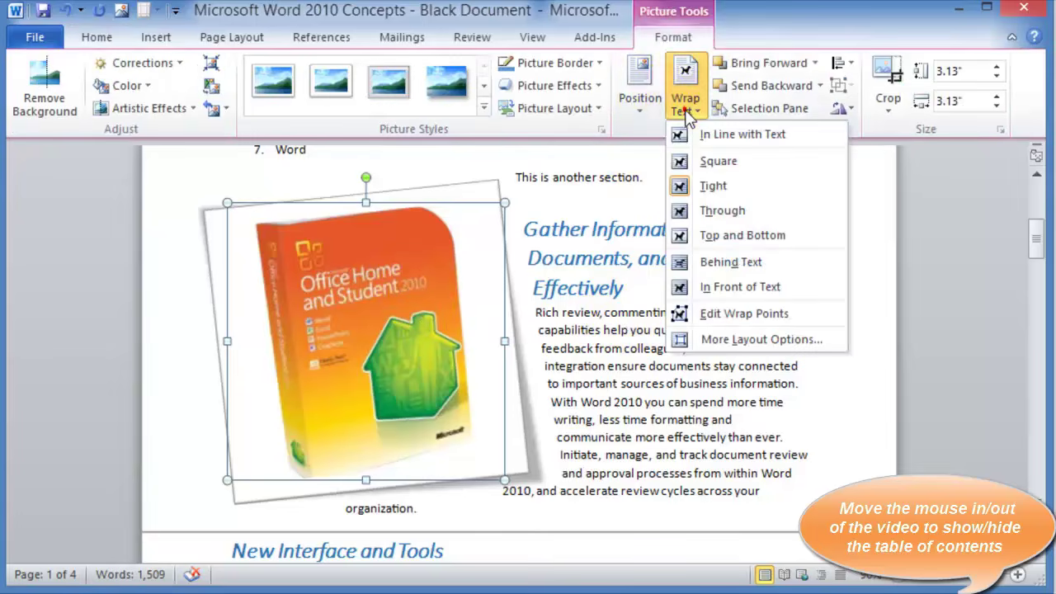
pyautogui.click(729, 185)
pyautogui.click(630, 366)
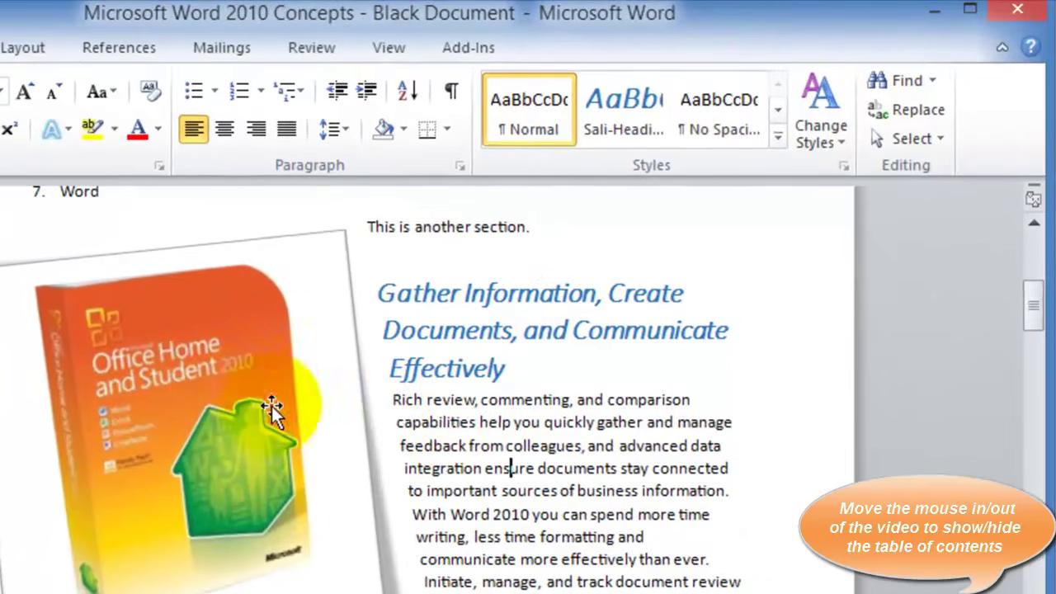
pyautogui.click(442, 323)
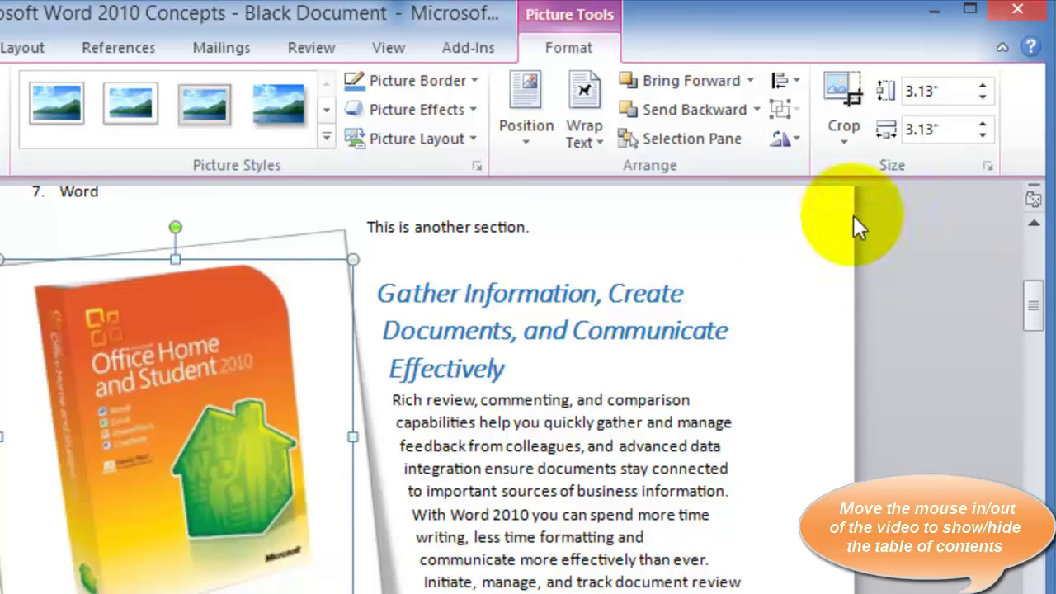
# Crop the box picture to only its orange label, 0.88" high by 1.72" wide
pyautogui.click(849, 146)
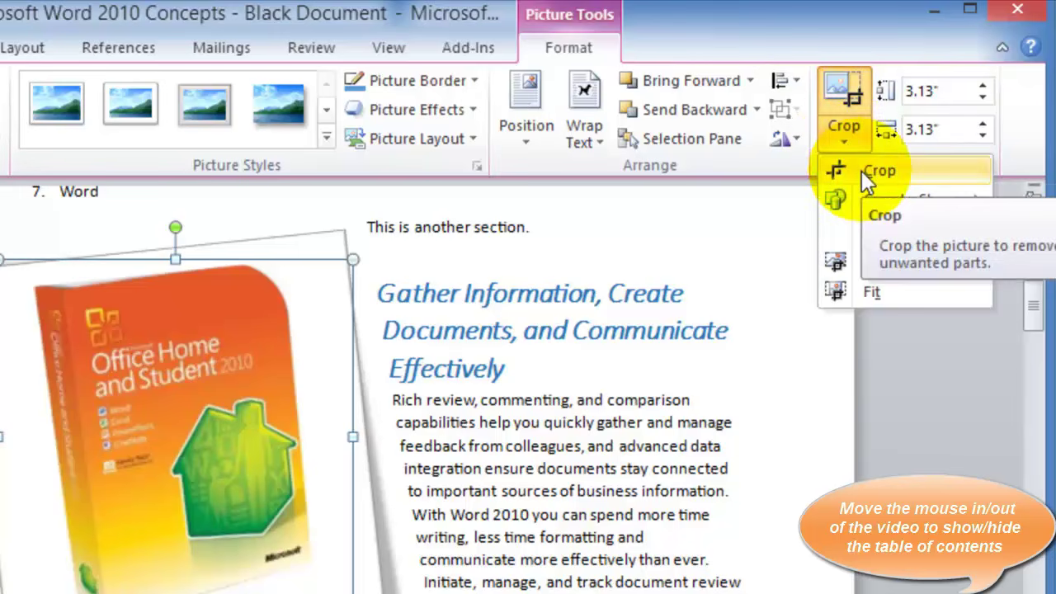
pyautogui.click(855, 169)
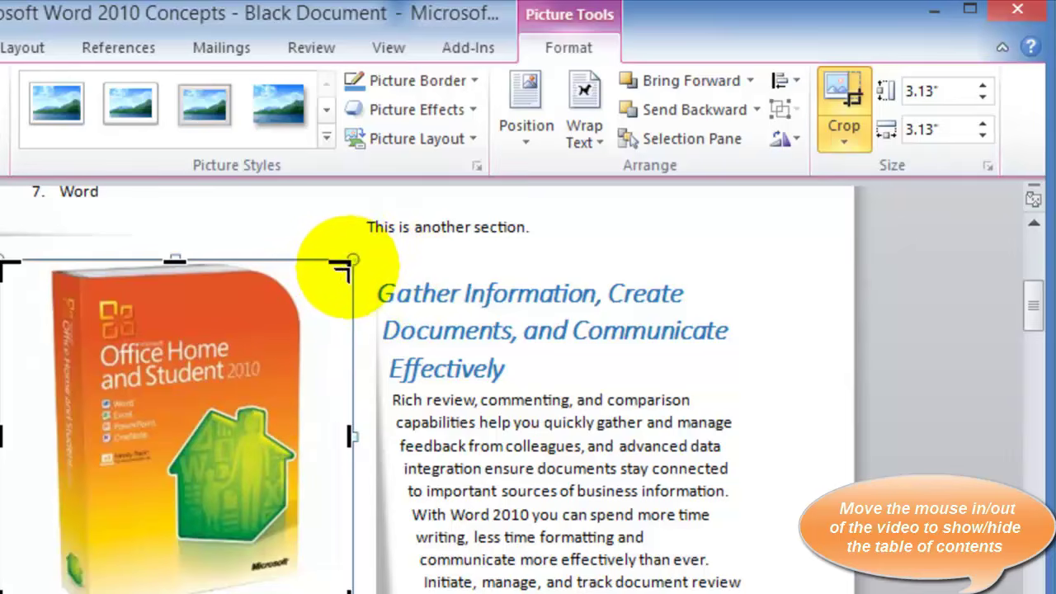
pyautogui.moveTo(351, 263); pyautogui.dragTo(316, 287)
pyautogui.moveTo(12, 577); pyautogui.dragTo(84, 400)
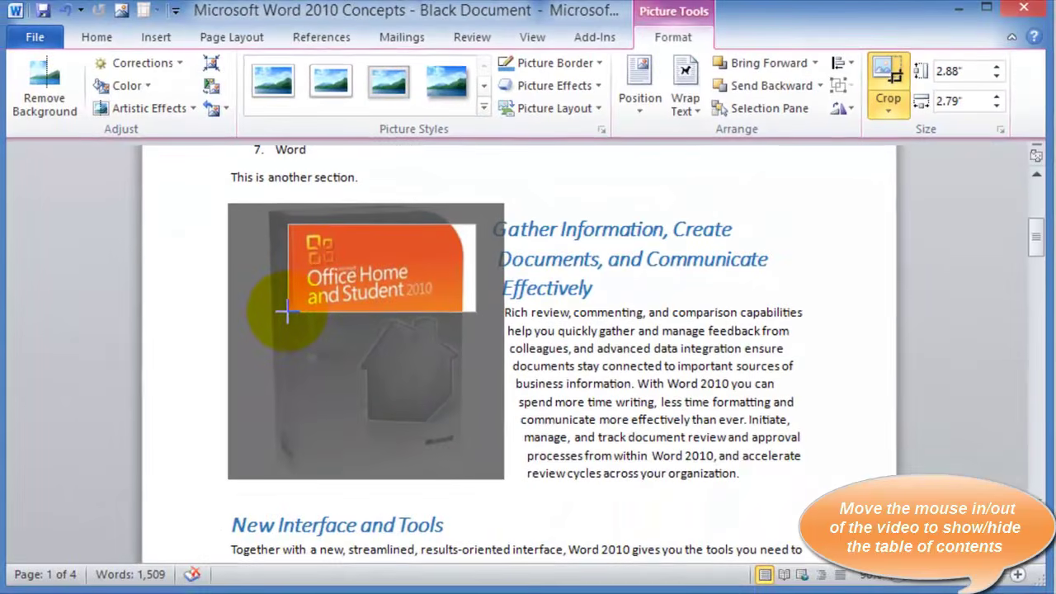
pyautogui.moveTo(284, 311); pyautogui.dragTo(297, 307)
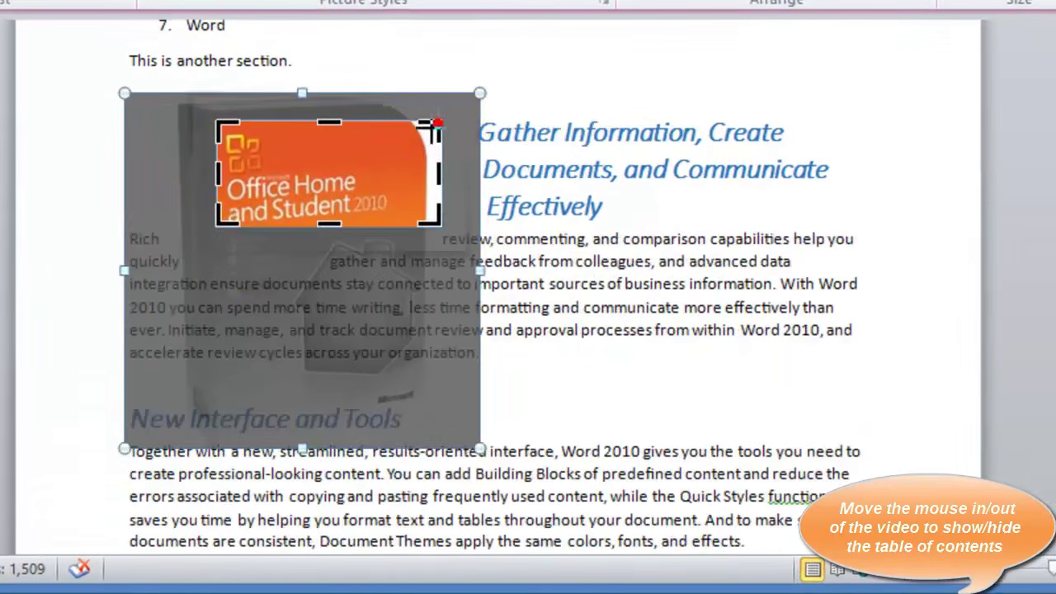
pyautogui.moveTo(436, 124); pyautogui.dragTo(410, 137)
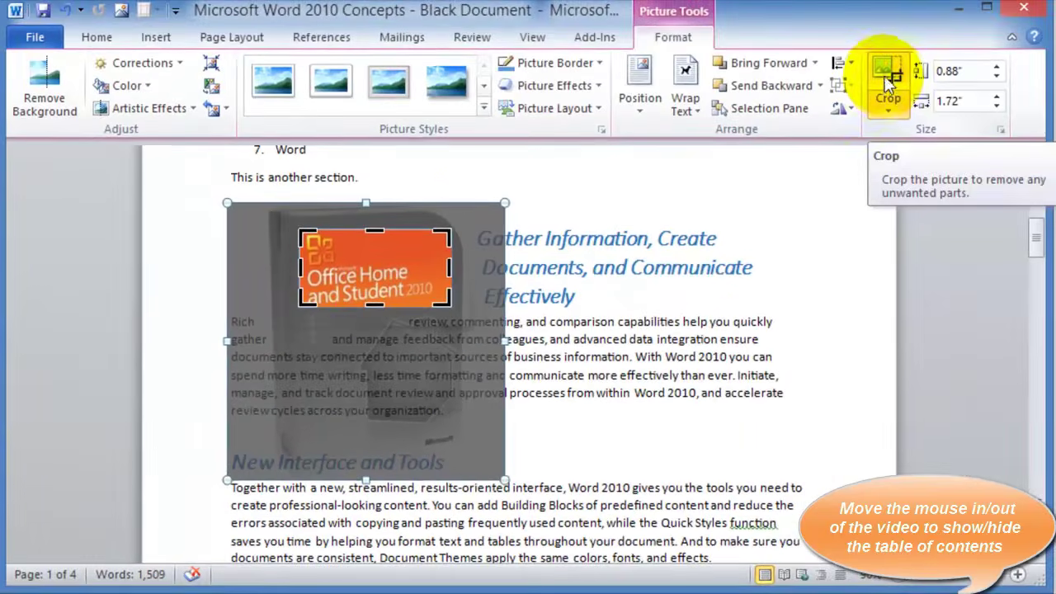
pyautogui.click(887, 72)
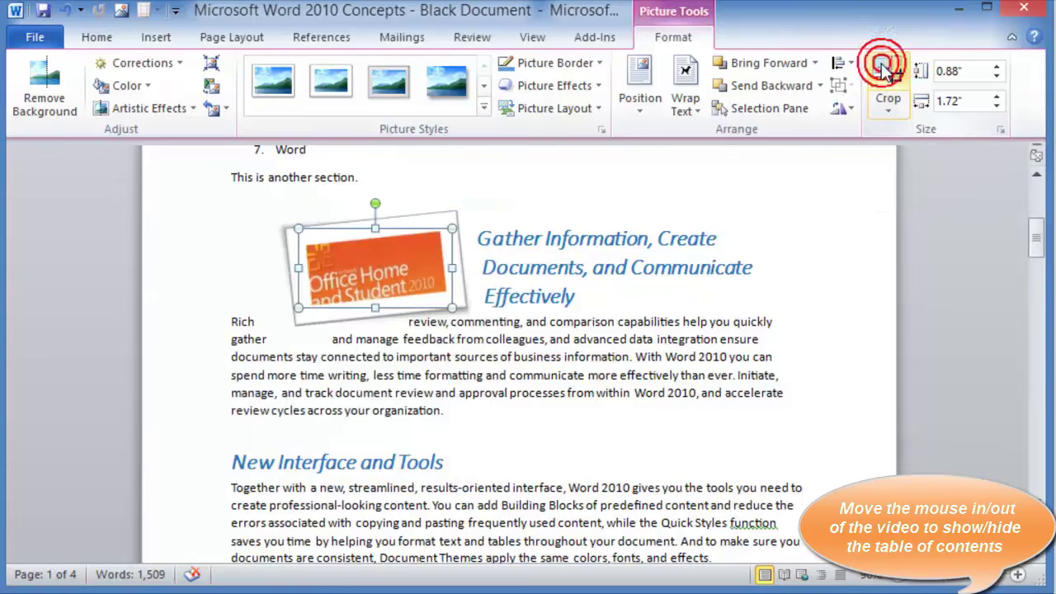
pyautogui.click(555, 423)
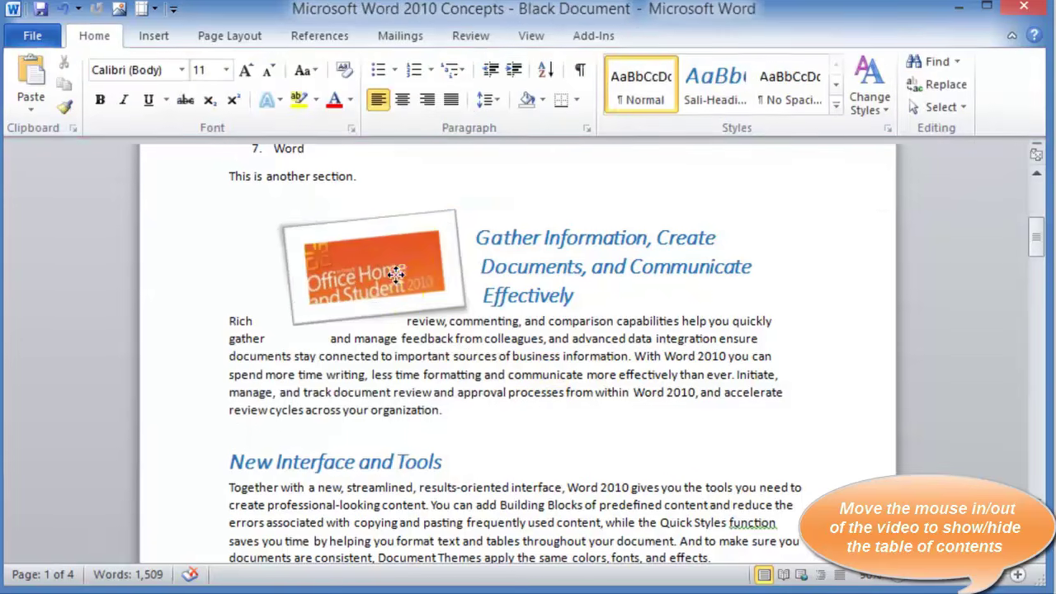
# Move the cropped label to the left of the Gather Information paragraph so text wraps around it
pyautogui.moveTo(435, 302); pyautogui.dragTo(326, 354)
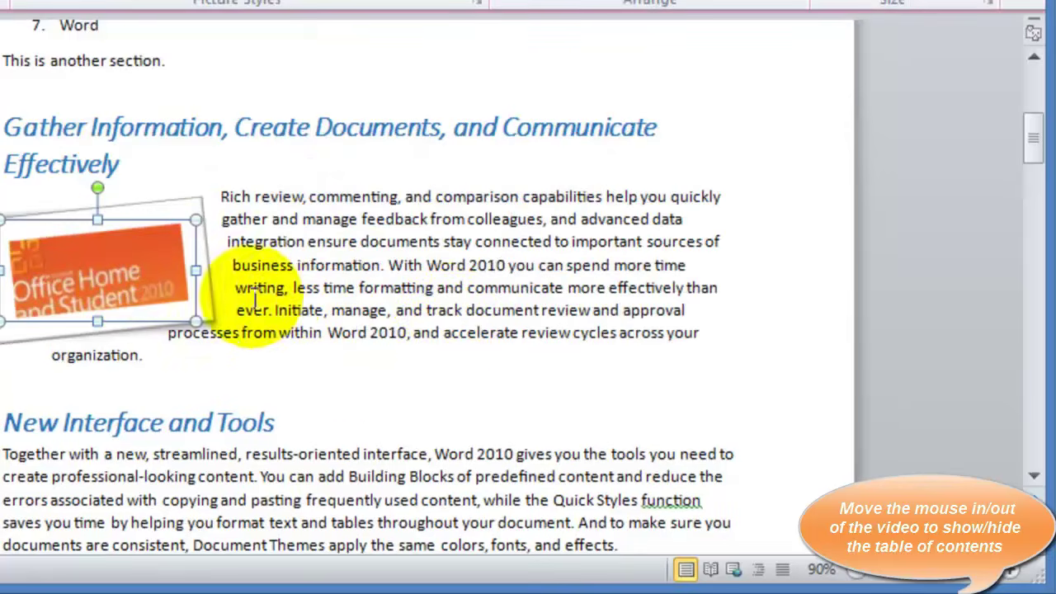
pyautogui.moveTo(99, 295); pyautogui.dragTo(127, 294)
pyautogui.click(319, 303)
pyautogui.click(226, 306)
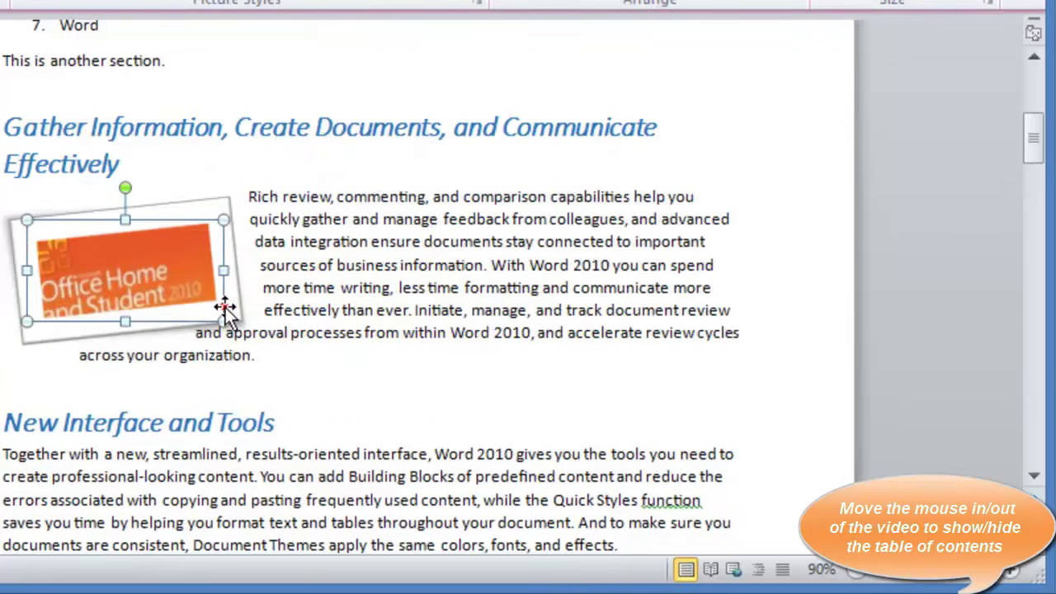
pyautogui.click(224, 311)
pyautogui.moveTo(224, 311); pyautogui.dragTo(241, 354)
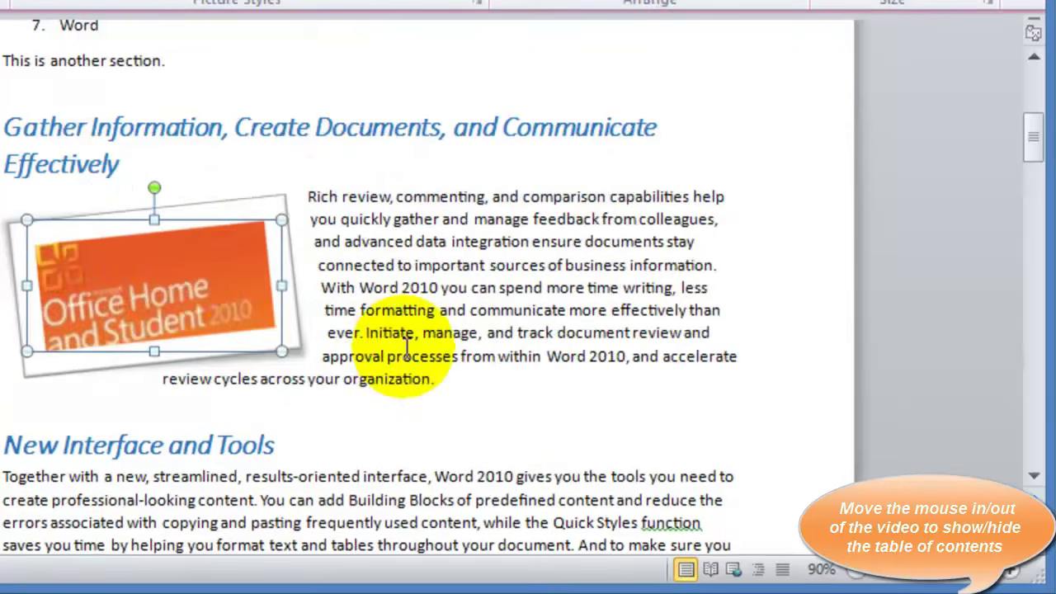
pyautogui.click(446, 380)
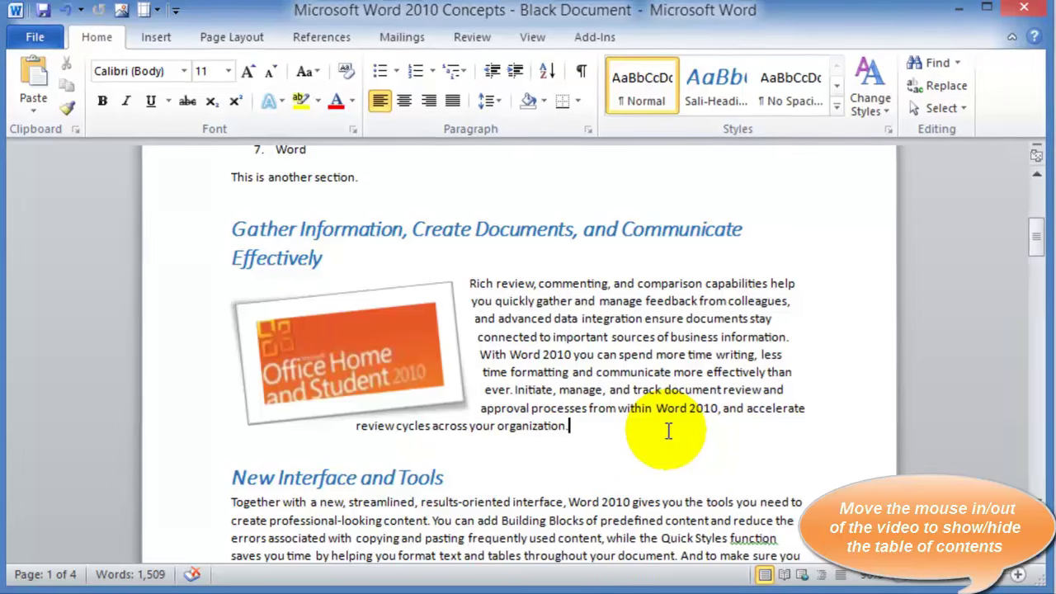
pyautogui.click(153, 45)
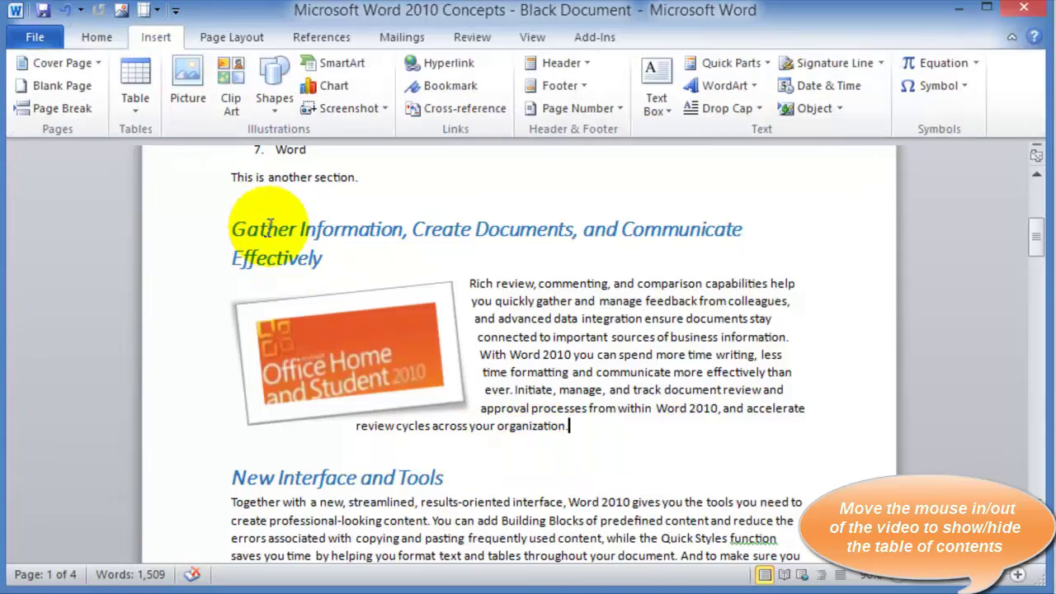
# Deselect the Office picture and place the insertion point before the word 'Together'
pyautogui.click(347, 354)
pyautogui.click(534, 354)
pyautogui.scroll(-2, 487, 397)
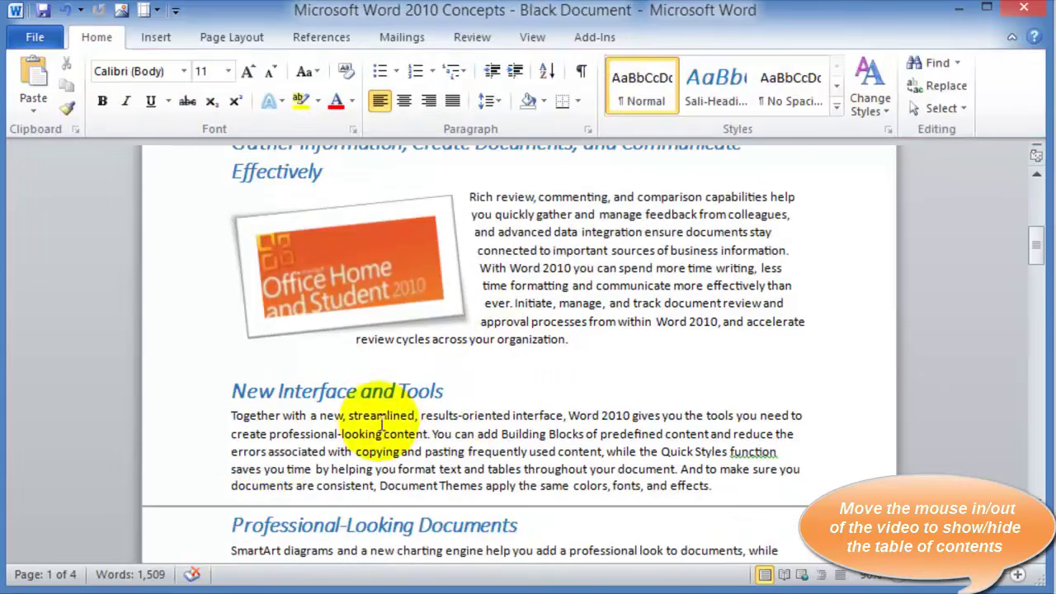
pyautogui.click(228, 420)
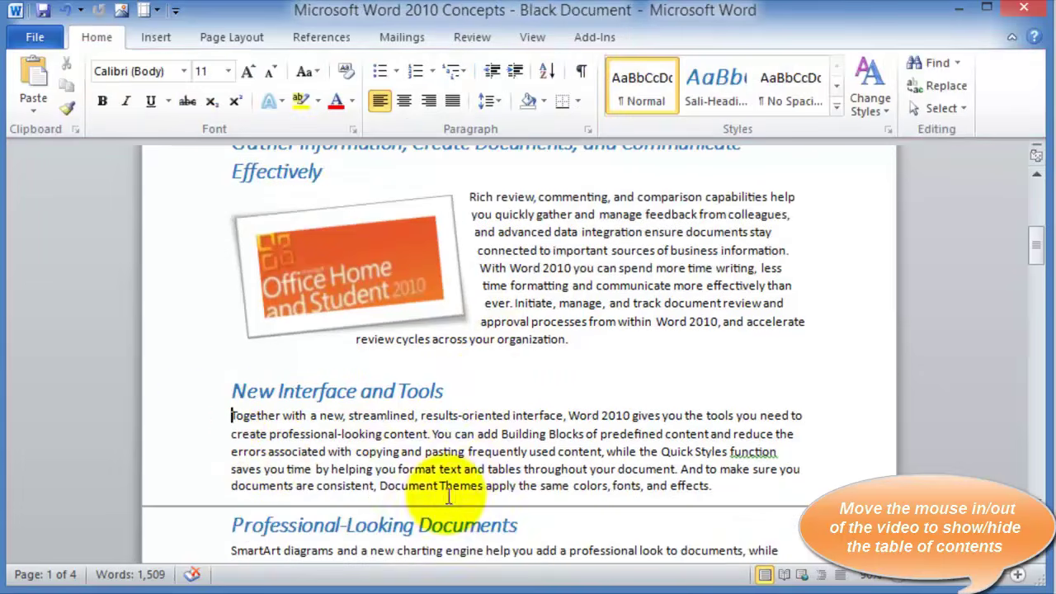
# Search clip art for 'office' and insert the office-exchange clip at the cursor
pyautogui.click(155, 38)
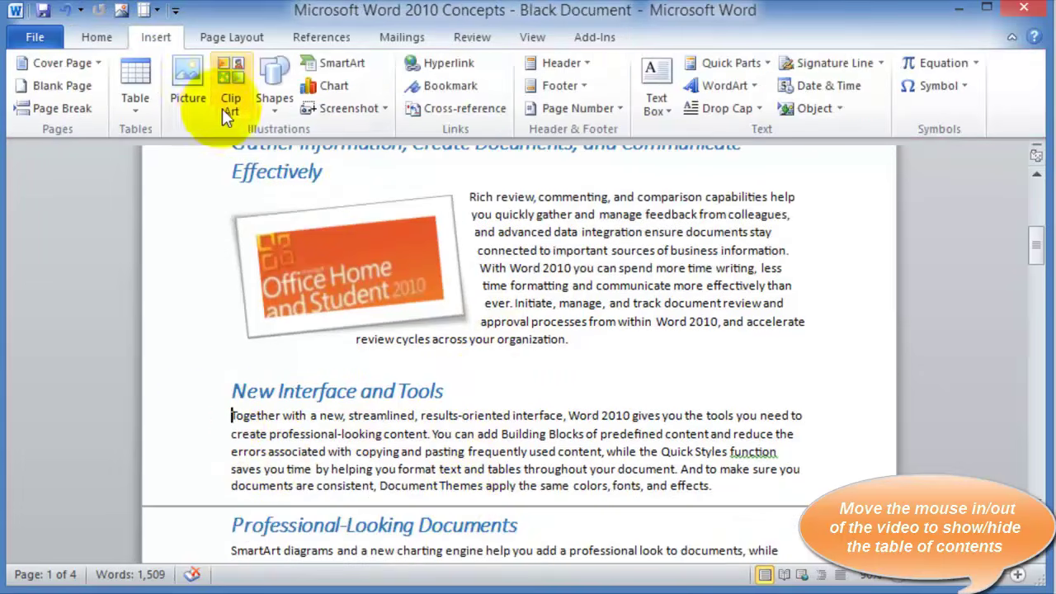
pyautogui.click(238, 108)
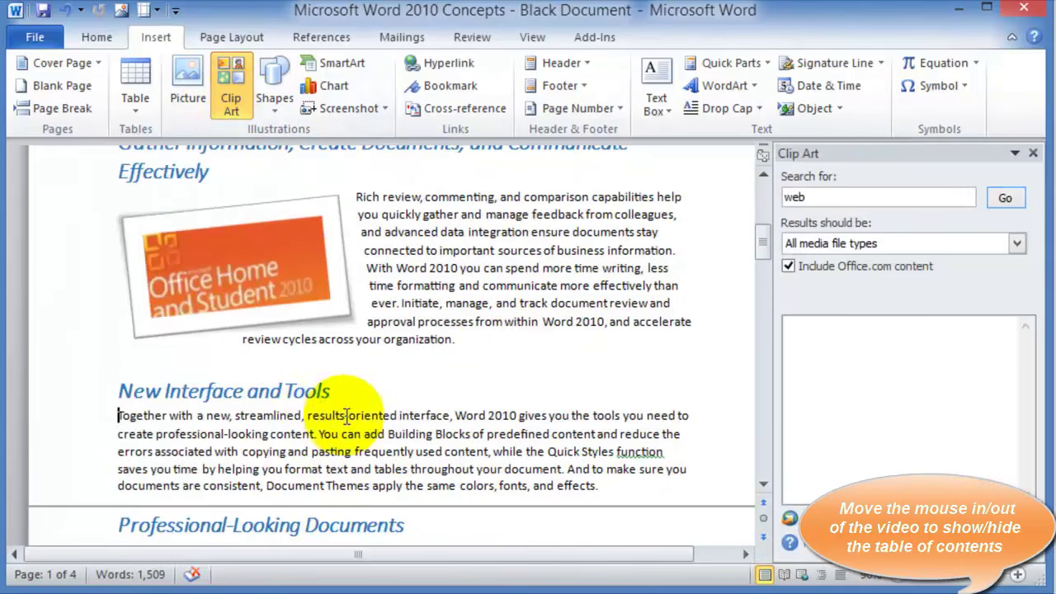
pyautogui.scroll(-9, 352, 427)
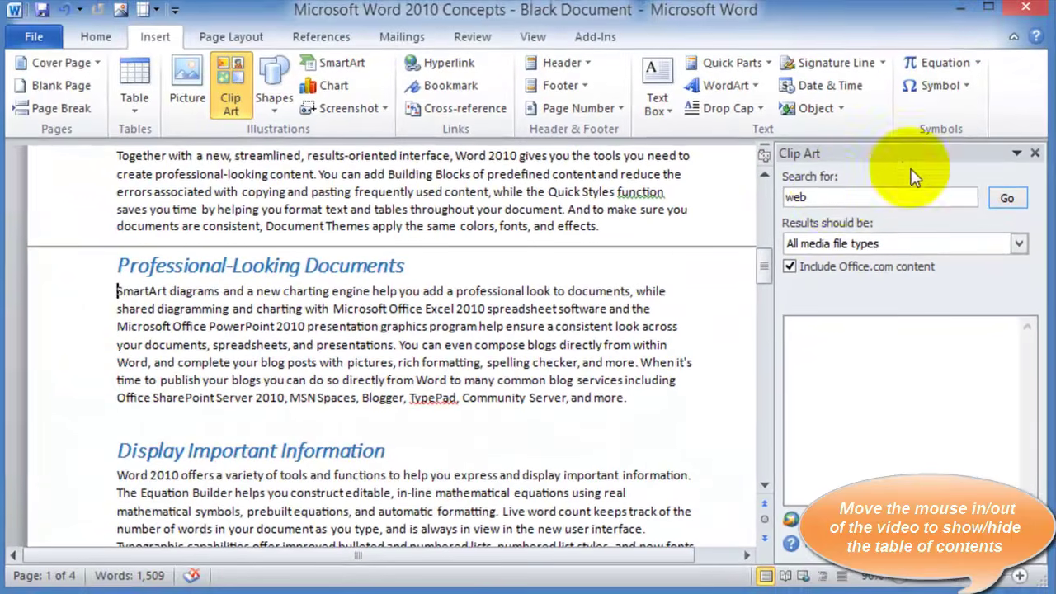
pyautogui.click(776, 149)
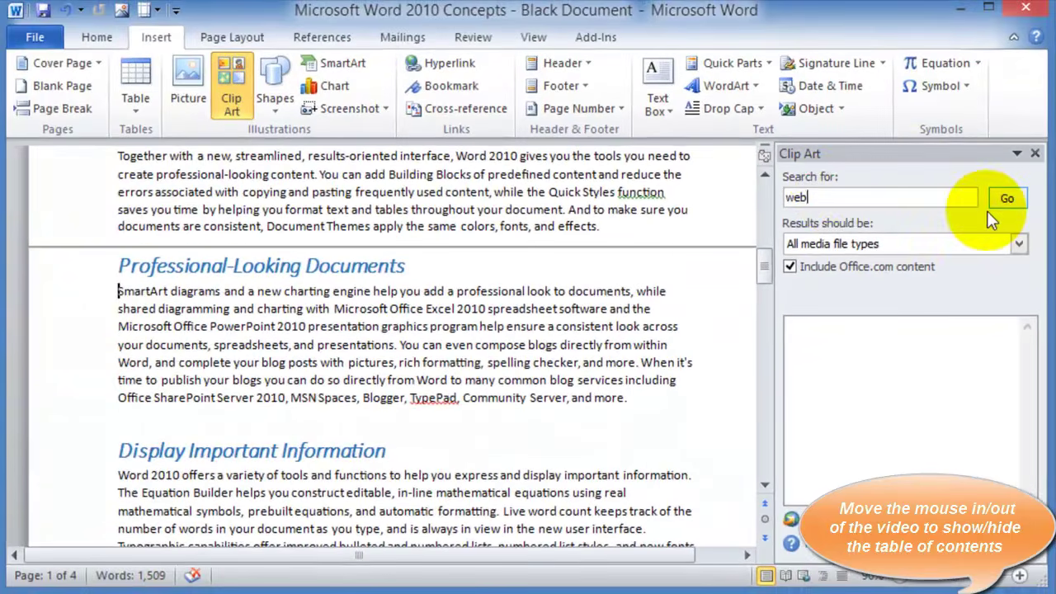
pyautogui.press('BackSpace')
pyautogui.press('BackSpace')
pyautogui.press('BackSpace')
pyautogui.write('office')
pyautogui.click(990, 207)
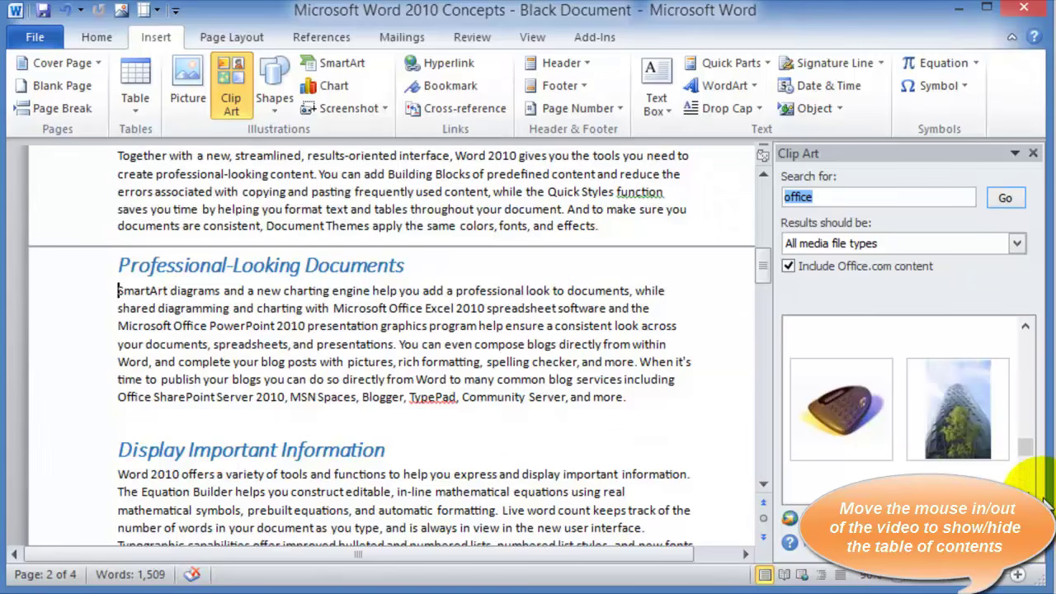
pyautogui.click(838, 413)
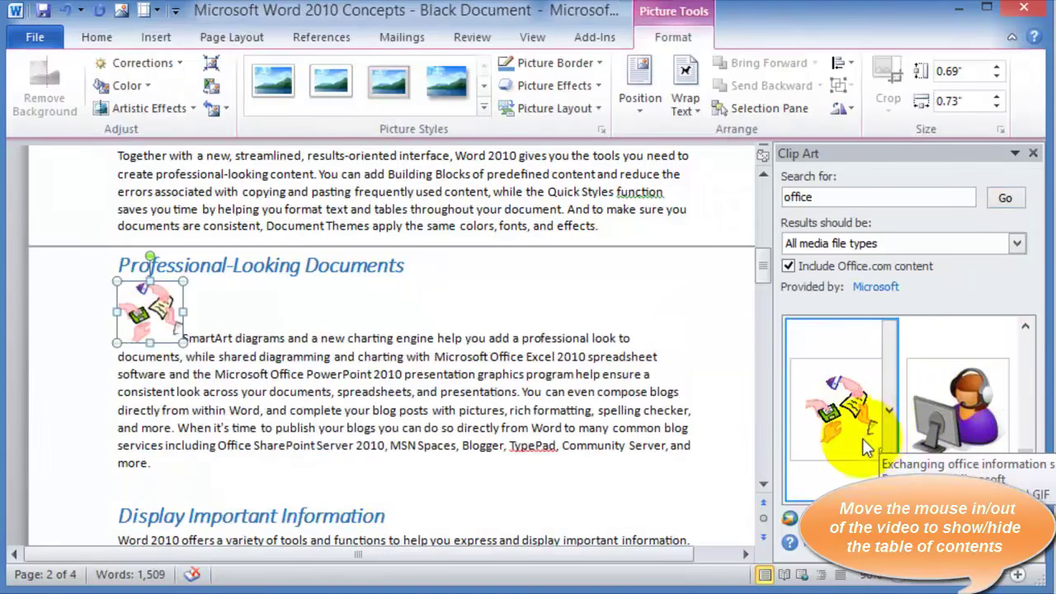
pyautogui.click(1033, 153)
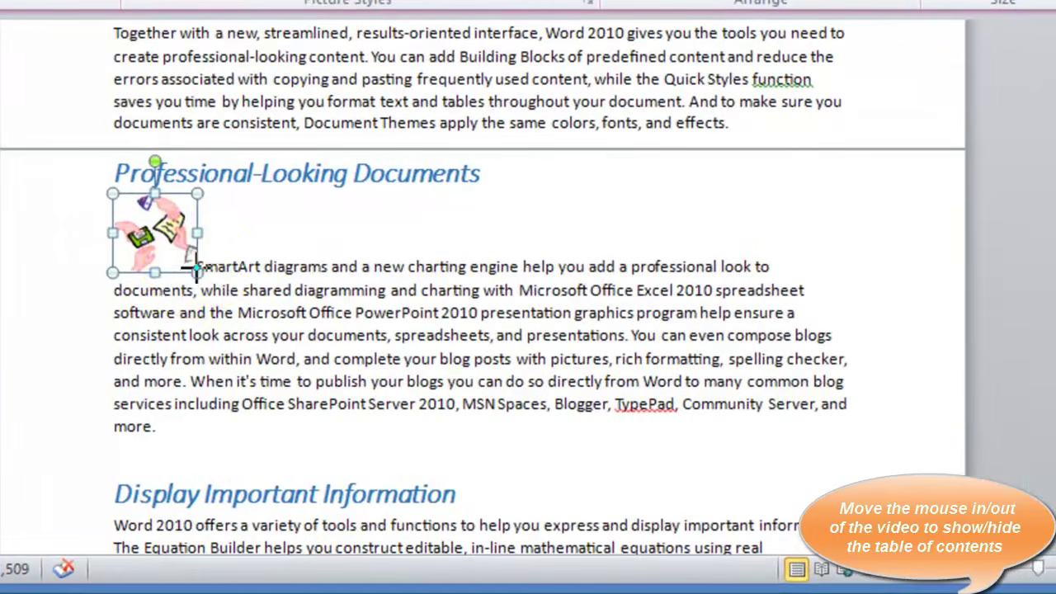
# Enlarge the clip art to about 1.78" by 1.9" and set Tight text wrapping
pyautogui.moveTo(298, 343); pyautogui.dragTo(314, 373)
pyautogui.moveTo(219, 312); pyautogui.dragTo(330, 396)
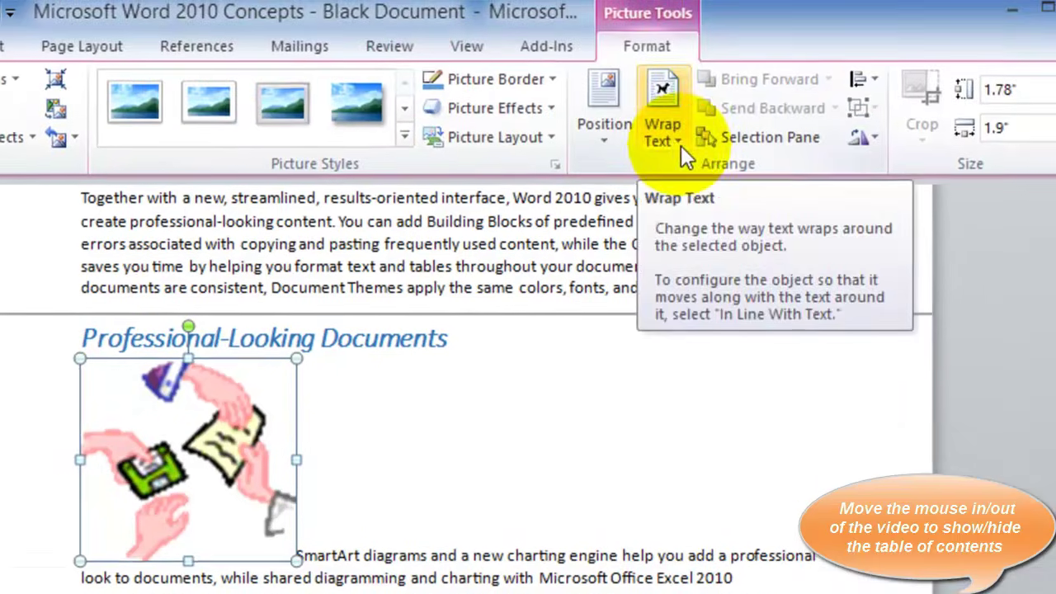
pyautogui.click(677, 107)
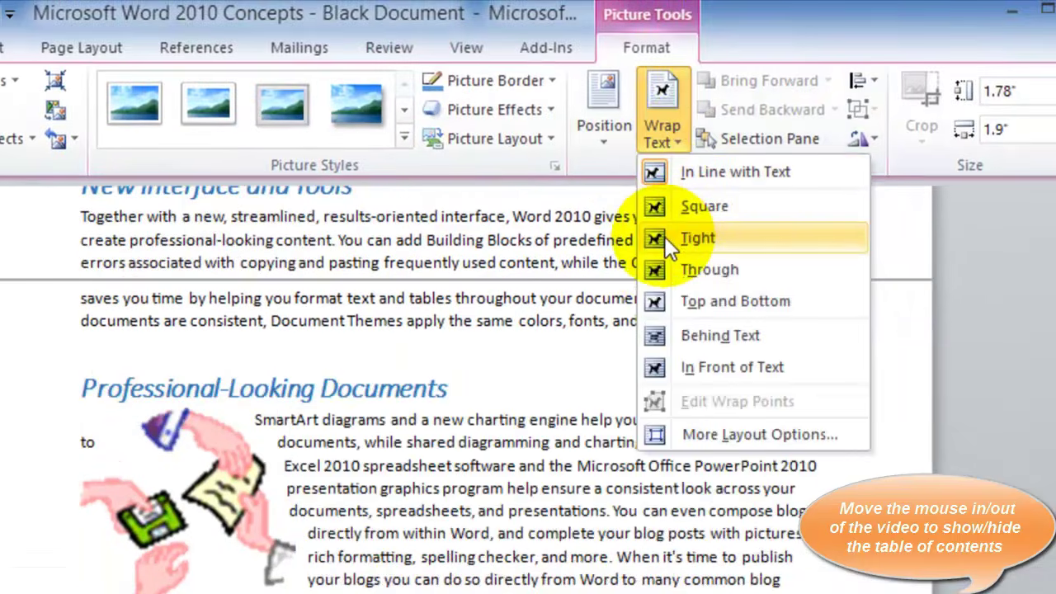
pyautogui.click(664, 236)
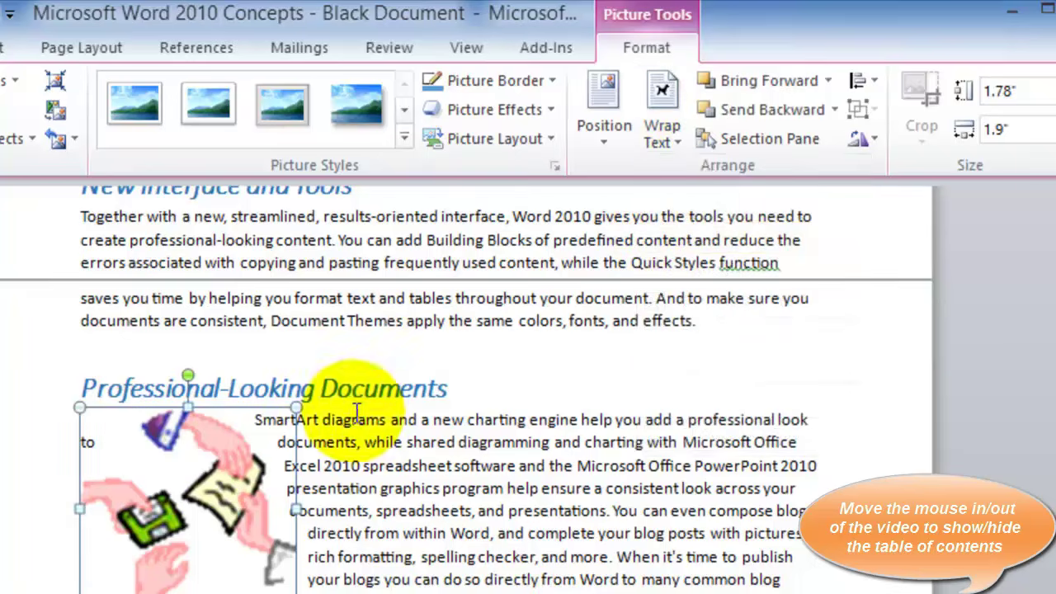
# Nudge the clip art slightly to the left
pyautogui.click(431, 511)
pyautogui.moveTo(233, 519); pyautogui.dragTo(201, 506)
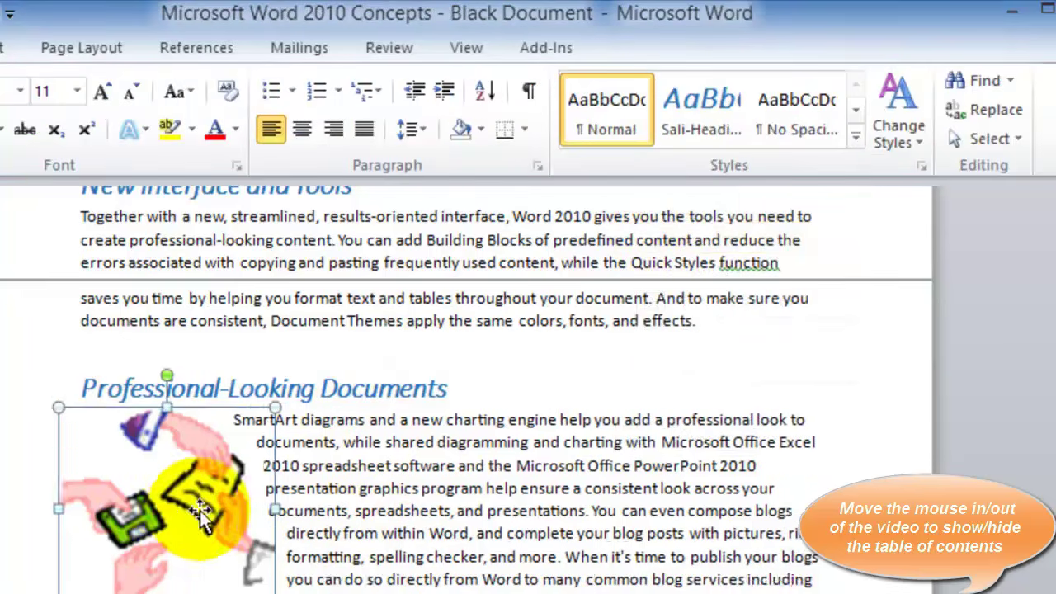
pyautogui.click(353, 581)
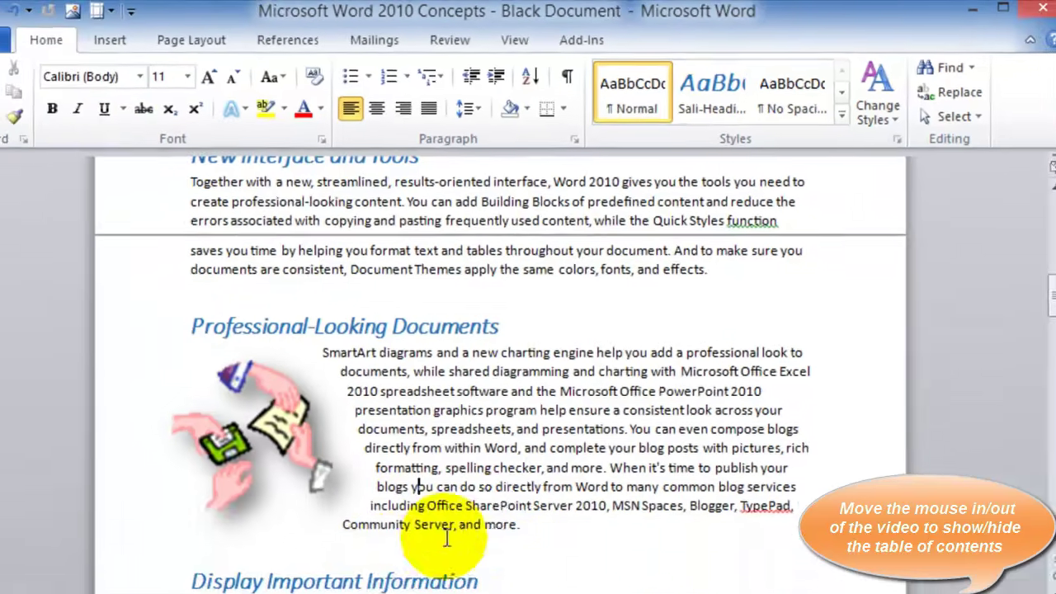
pyautogui.scroll(-4, 330, 570)
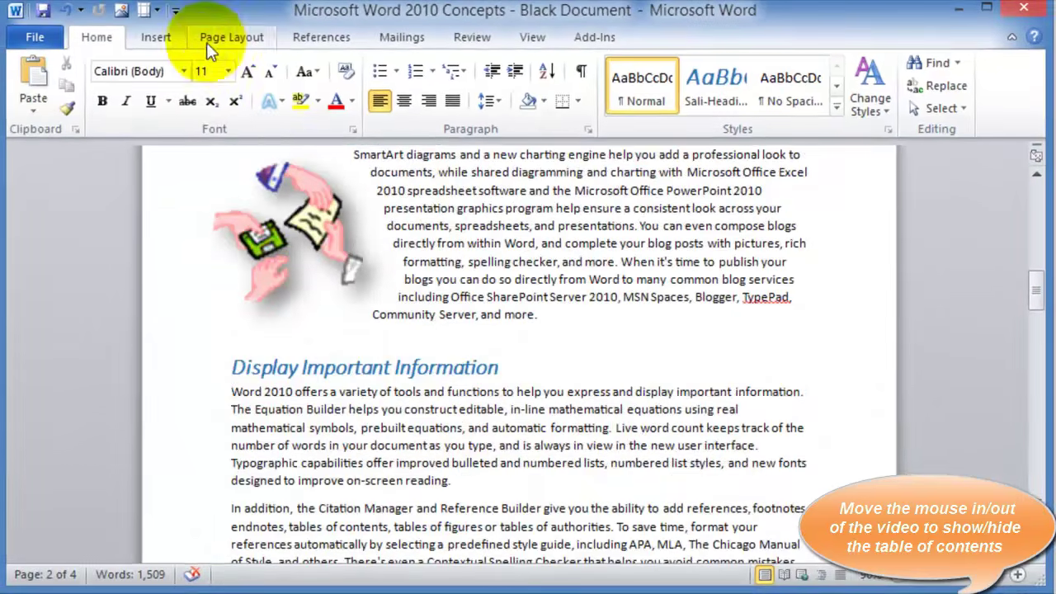
pyautogui.click(157, 37)
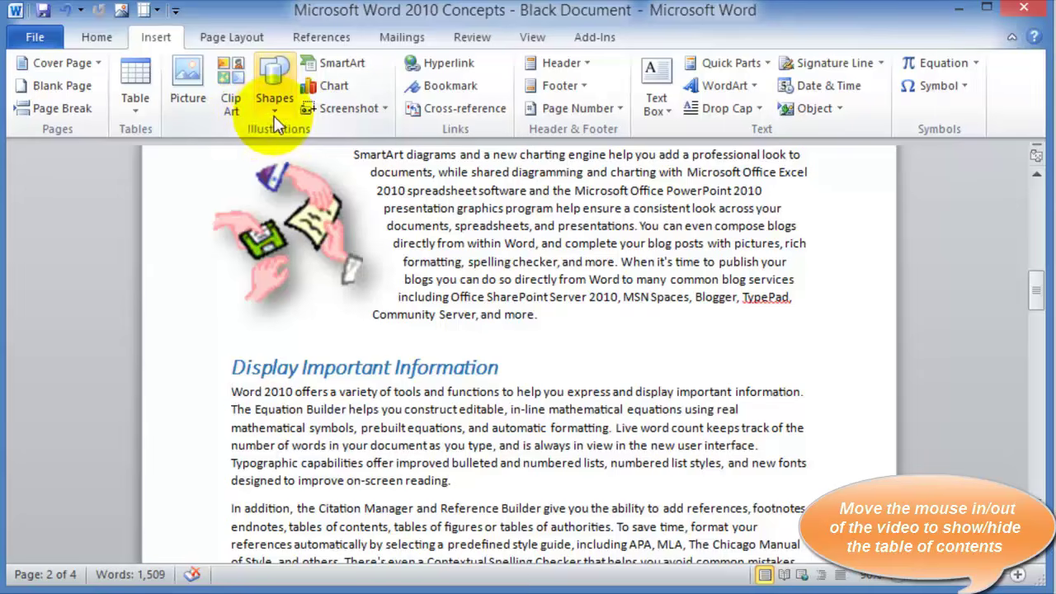
# Draw a Striped Right Arrow shape across the paragraph beside the clip art
pyautogui.click(275, 105)
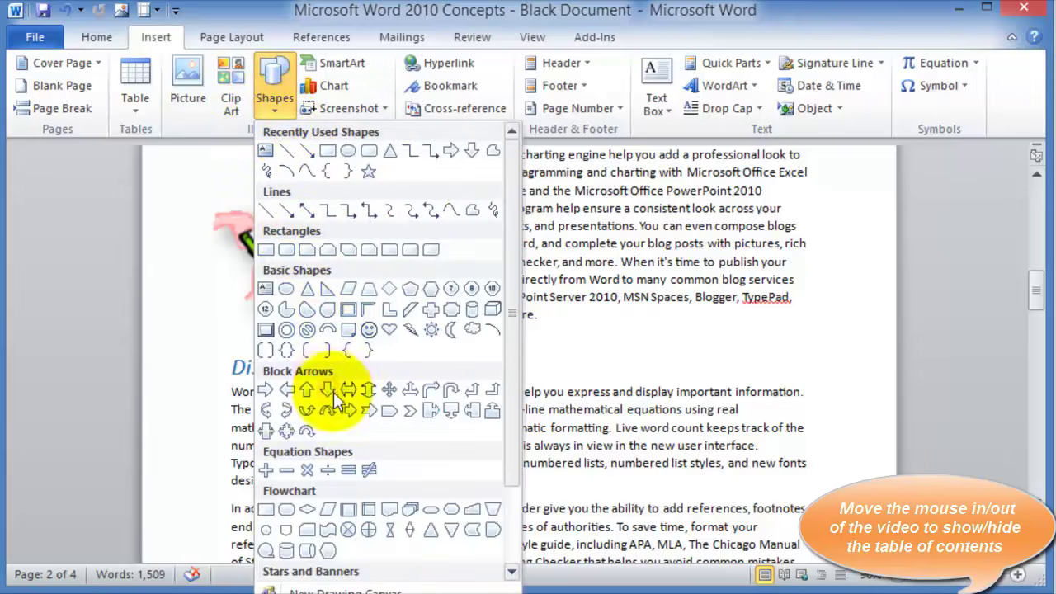
pyautogui.click(354, 413)
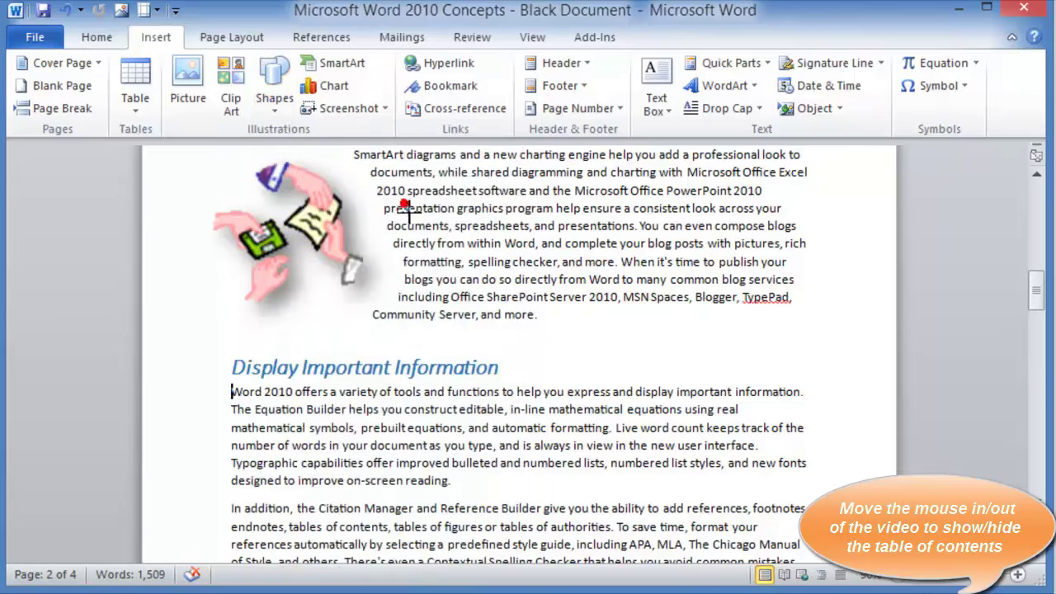
pyautogui.moveTo(433, 242); pyautogui.dragTo(634, 280)
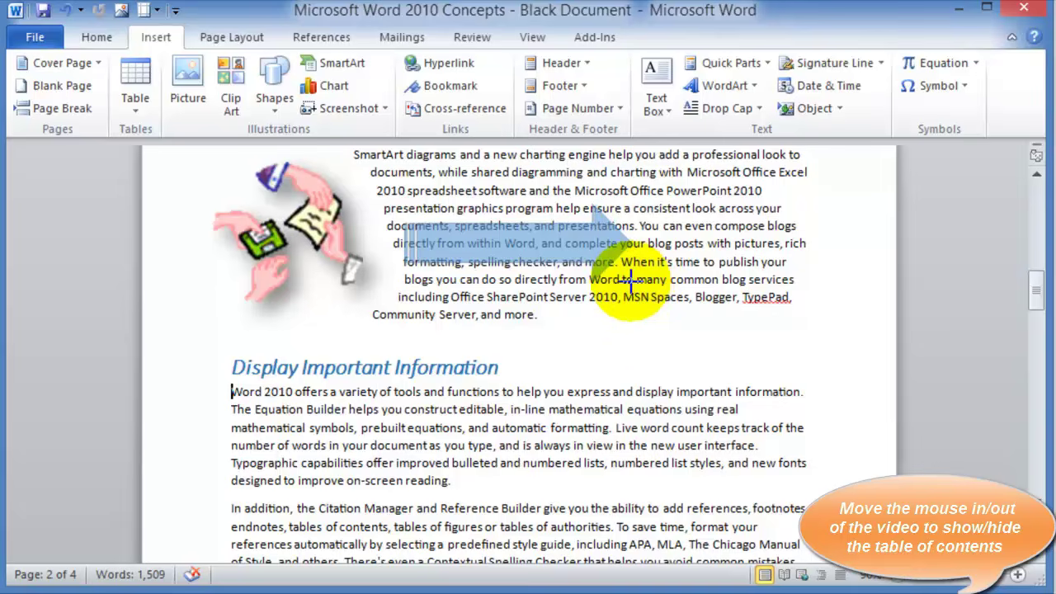
pyautogui.moveTo(630, 280); pyautogui.dragTo(630, 281)
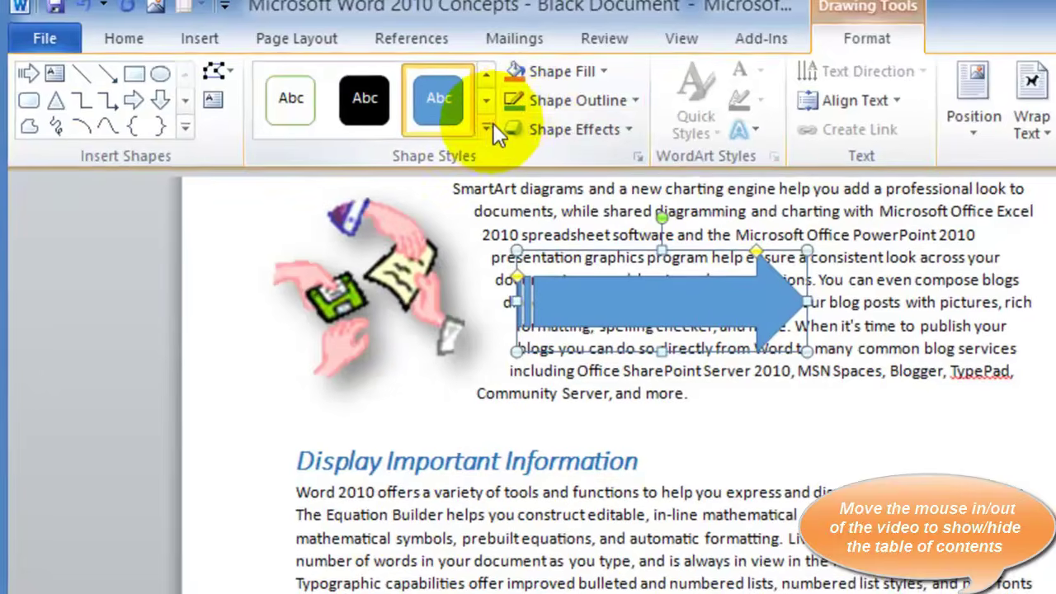
# Apply an orange shape style to the arrow and wrap text tightly around it
pyautogui.click(388, 107)
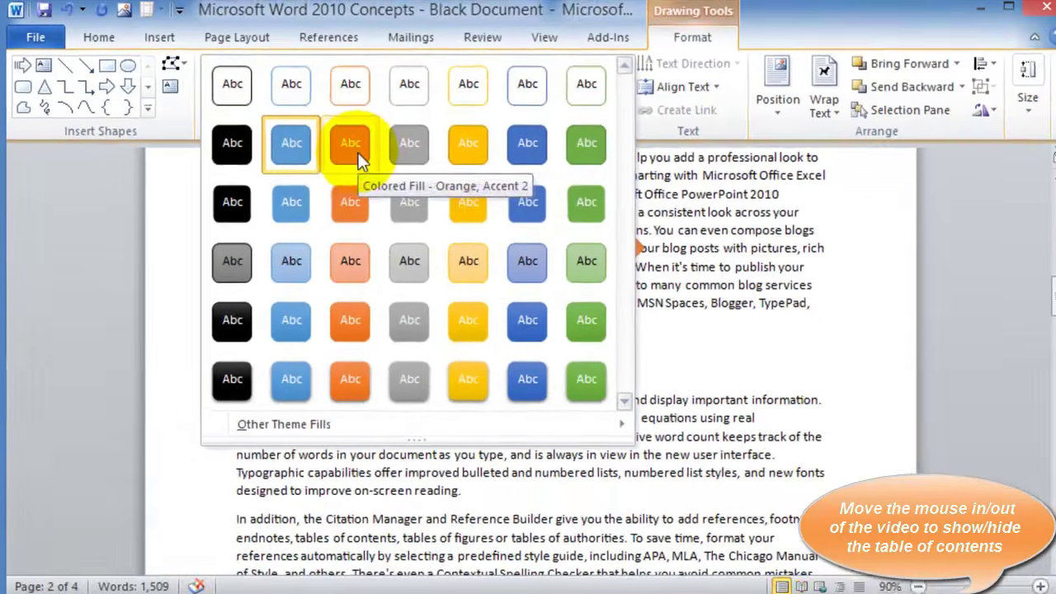
pyautogui.click(438, 170)
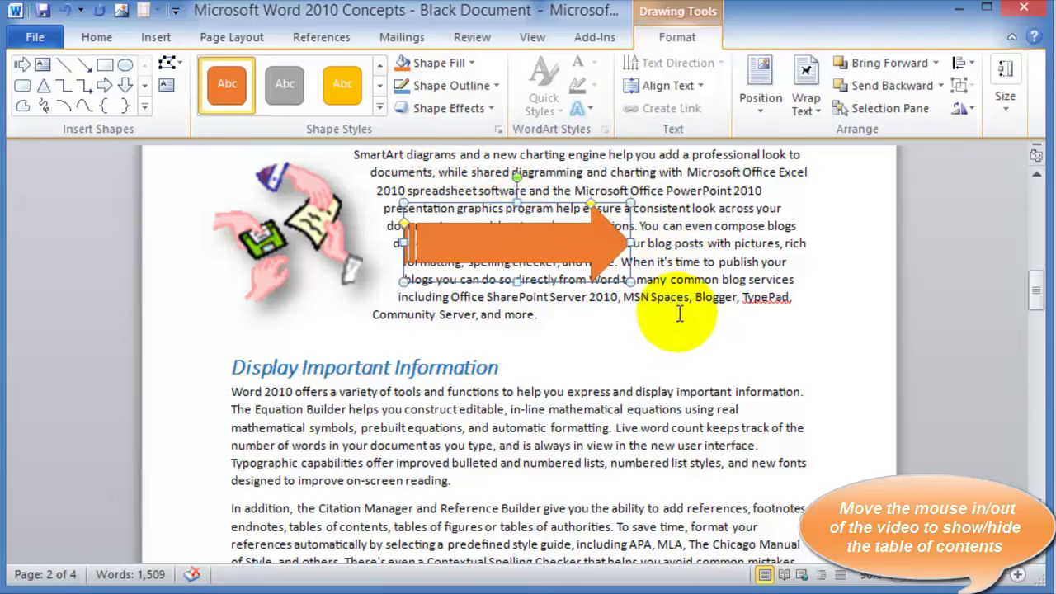
pyautogui.click(820, 110)
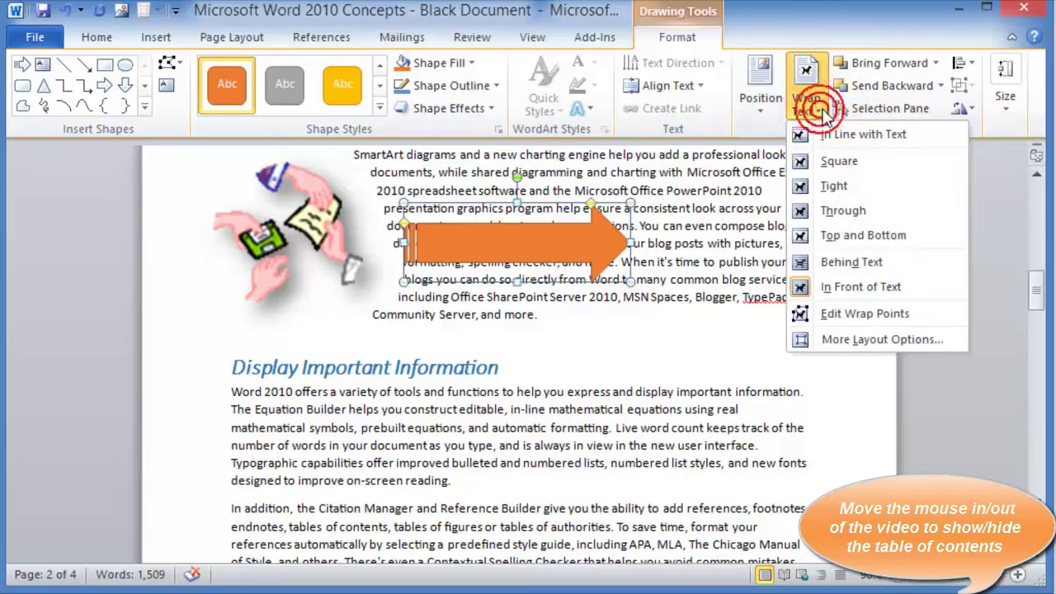
pyautogui.click(822, 186)
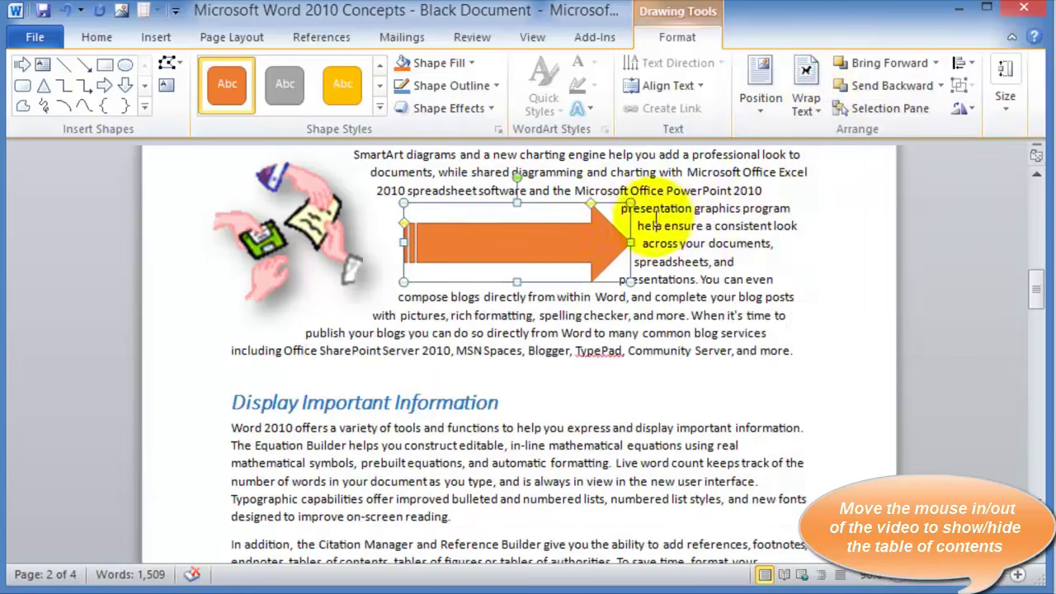
# Rotate the orange arrow so it points left toward the clip art
pyautogui.click(737, 241)
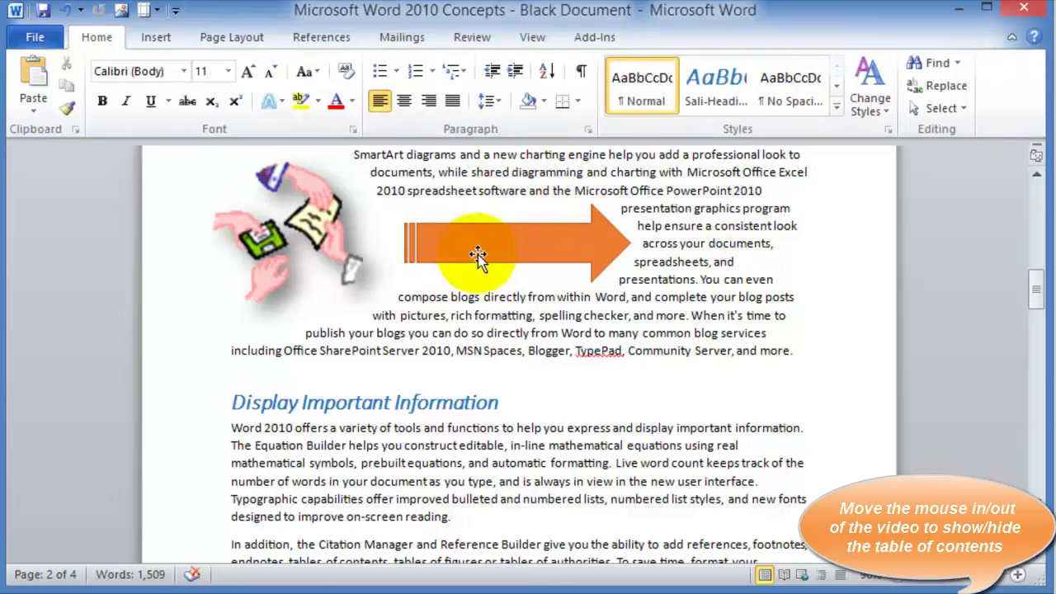
pyautogui.click(536, 244)
pyautogui.moveTo(516, 177); pyautogui.dragTo(530, 281)
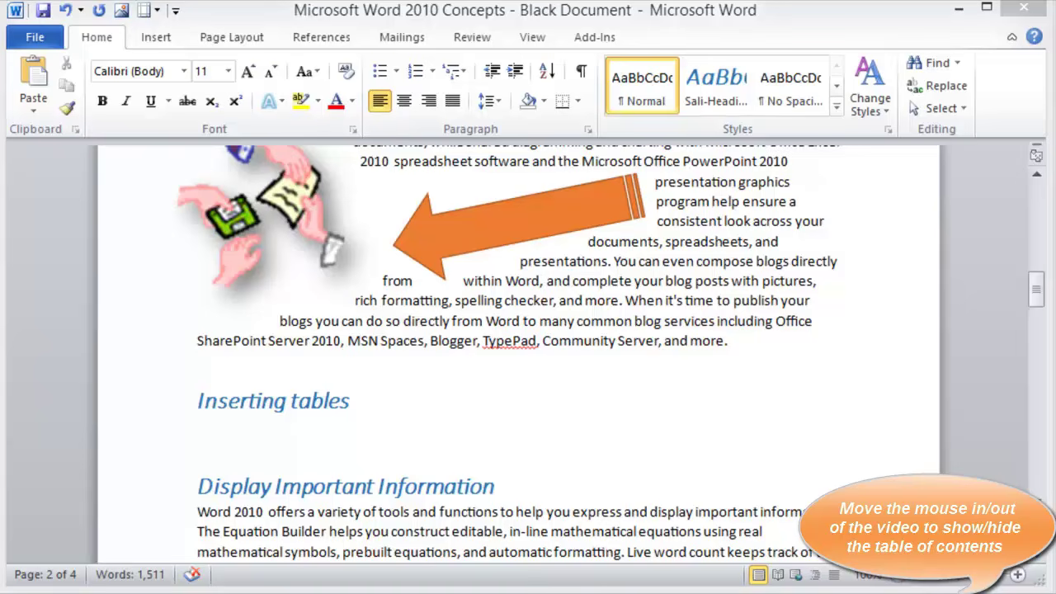
pyautogui.click(150, 41)
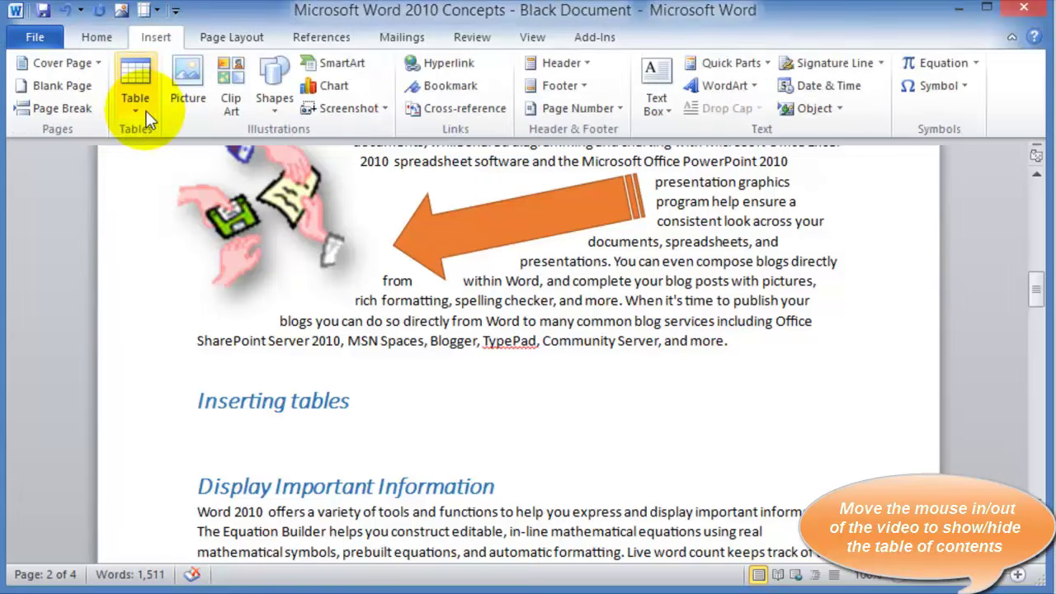
# Insert a 4-column, 5-row table under the Inserting tables heading
pyautogui.click(146, 111)
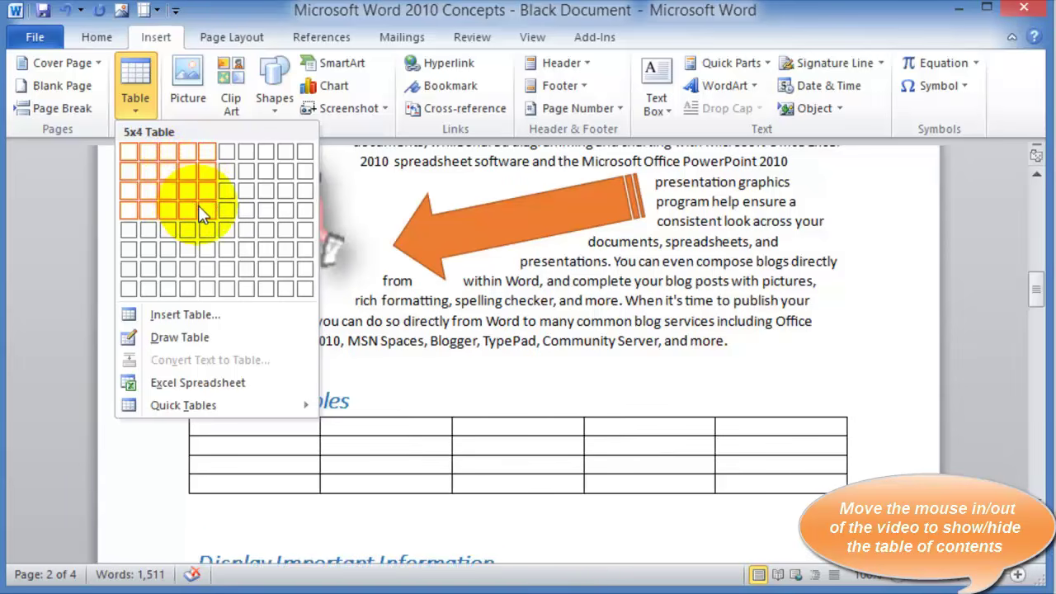
pyautogui.click(187, 228)
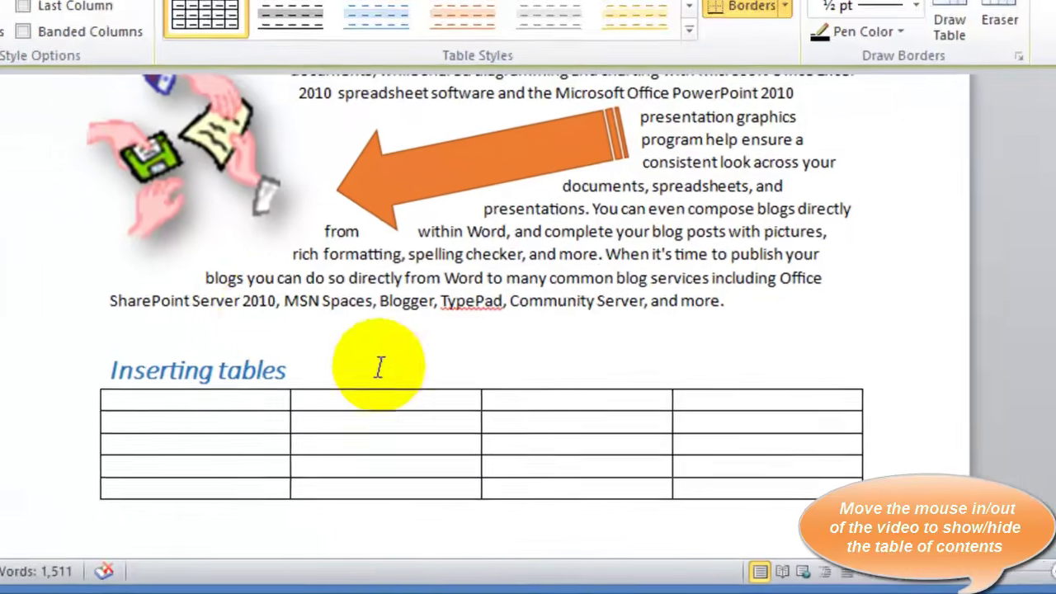
pyautogui.click(425, 401)
# Insert a second table with 6 columns and 4 rows through the Insert Table dialog
pyautogui.click(155, 35)
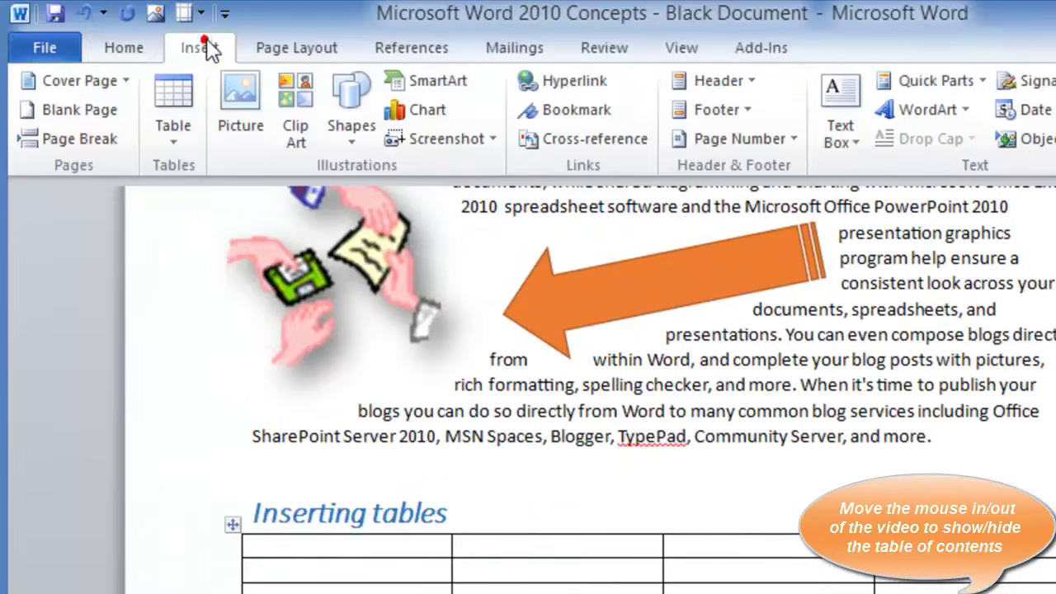
pyautogui.click(173, 96)
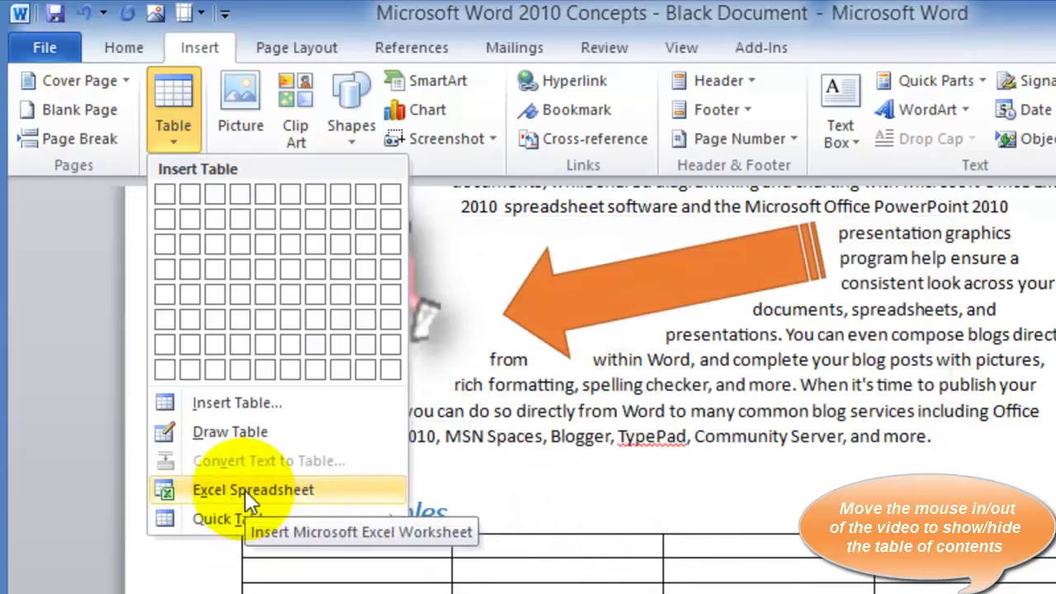
pyautogui.click(226, 401)
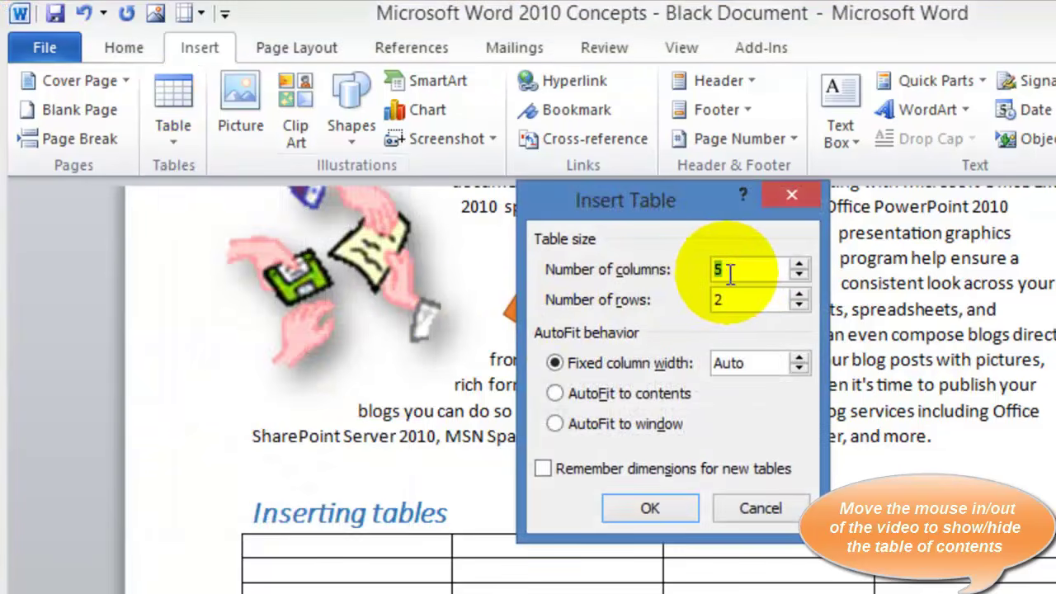
pyautogui.write('6')
pyautogui.doubleClick(718, 300)
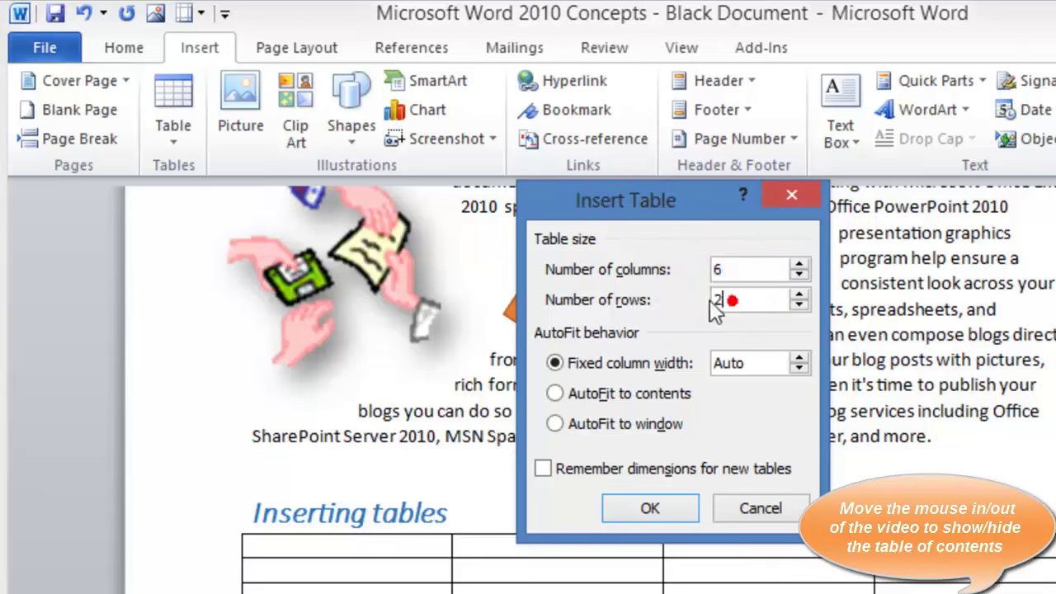
pyautogui.write('4')
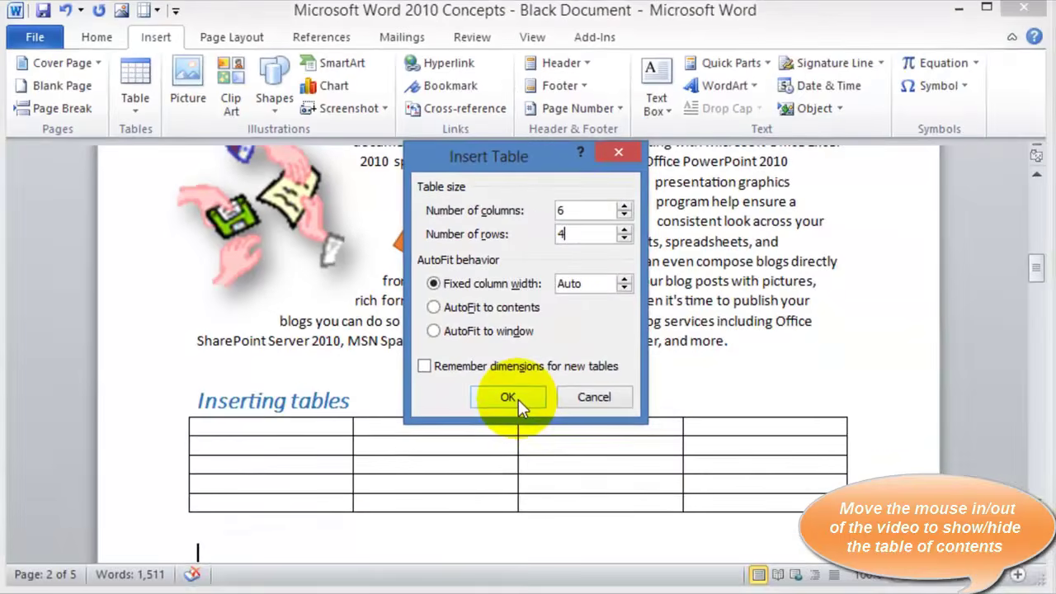
pyautogui.click(664, 508)
pyautogui.scroll(-2, 274, 316)
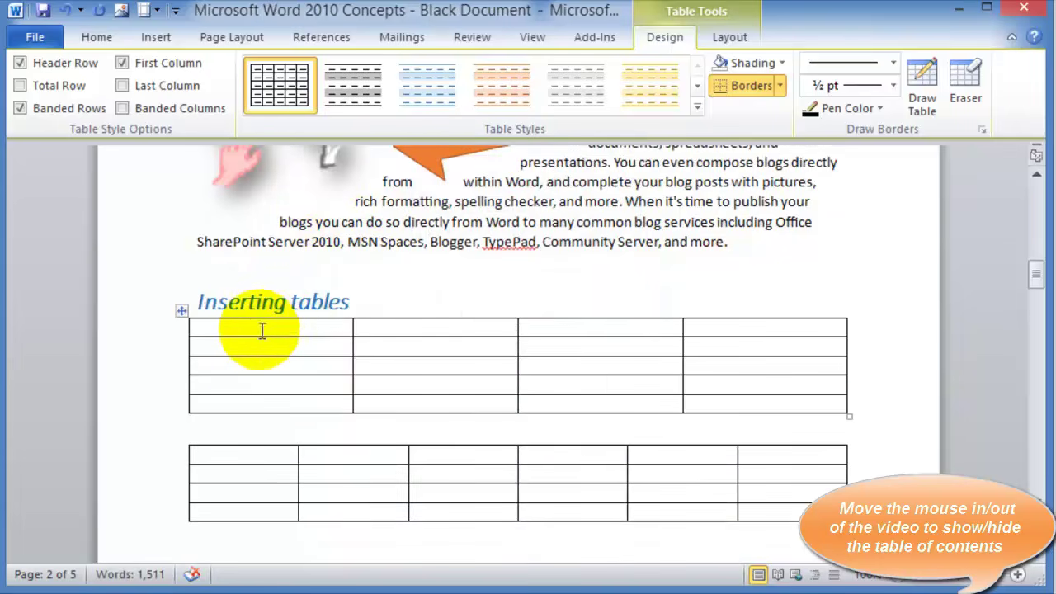
pyautogui.click(235, 330)
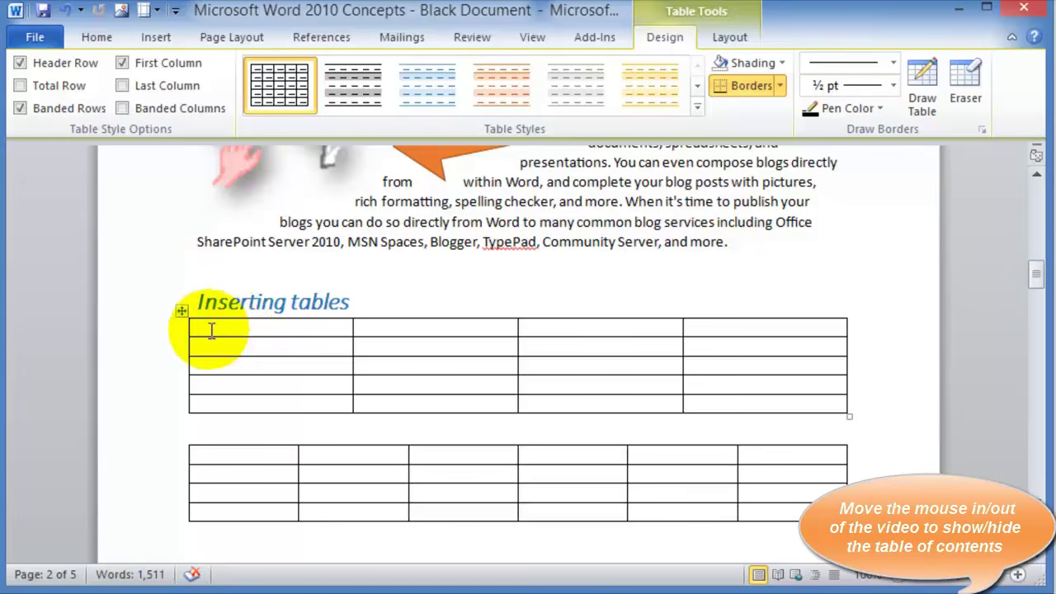
pyautogui.click(268, 330)
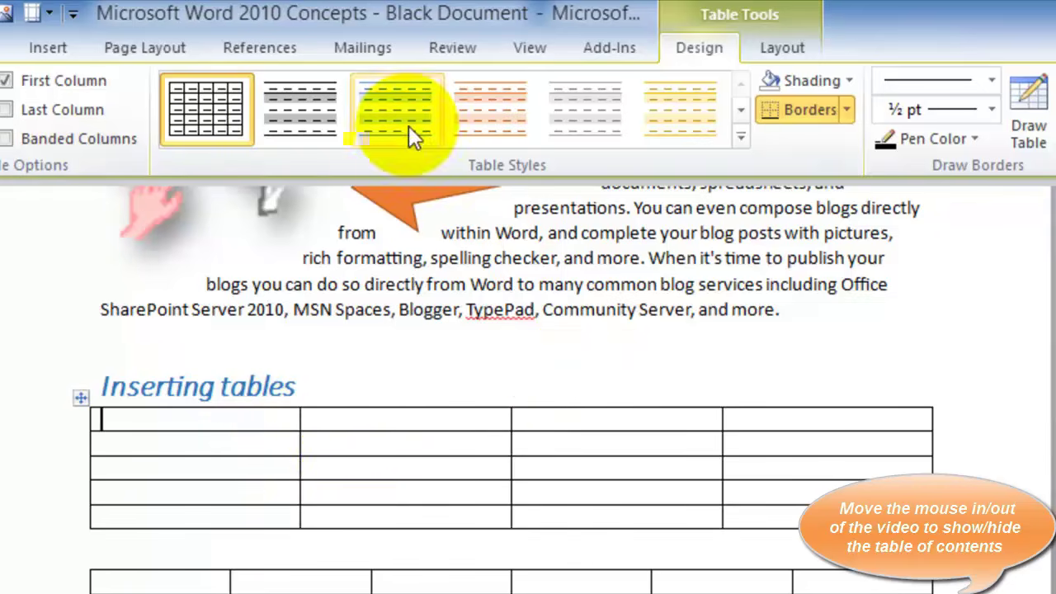
pyautogui.click(799, 51)
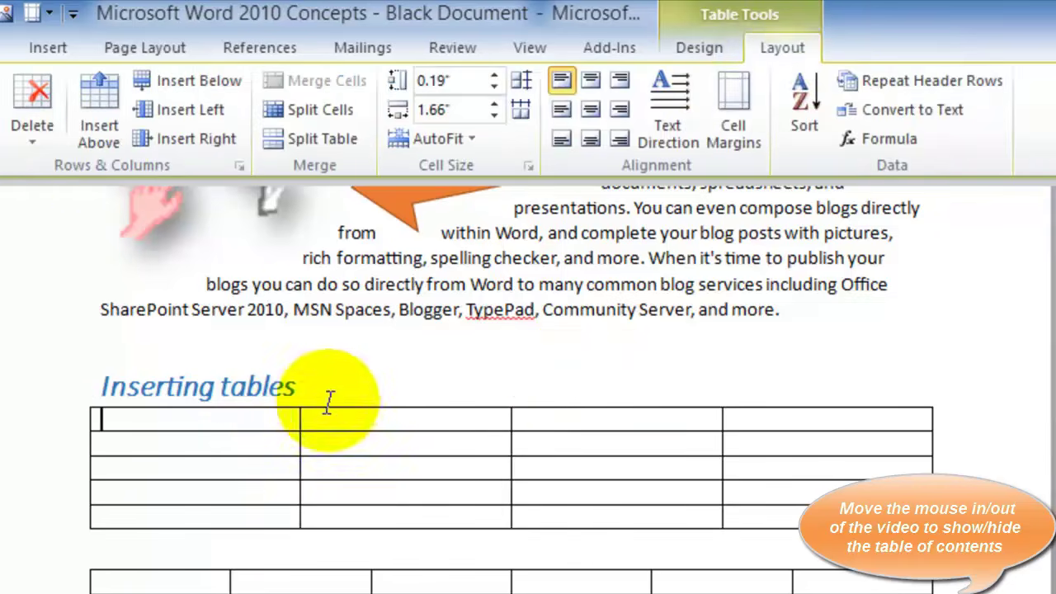
pyautogui.click(183, 421)
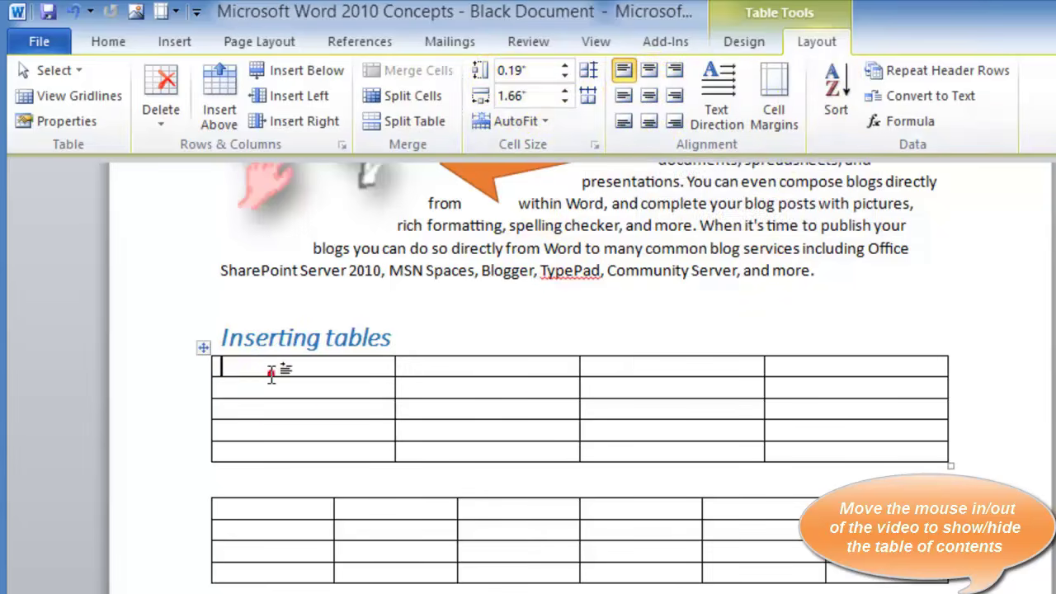
pyautogui.click(750, 41)
pyautogui.click(229, 363)
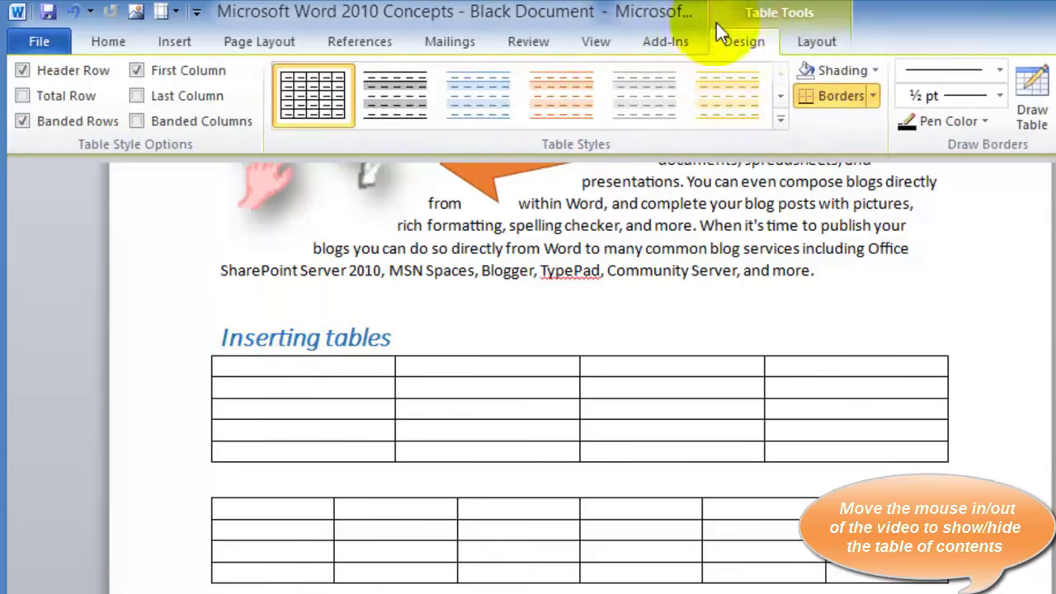
# Give the upper table an orange-header banded table style
pyautogui.click(781, 122)
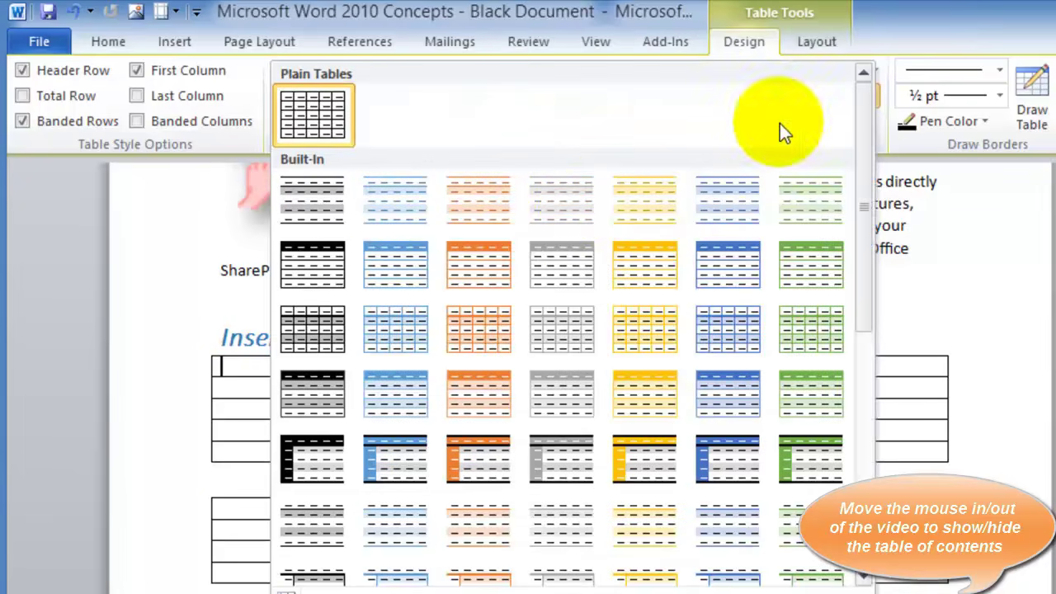
pyautogui.click(481, 259)
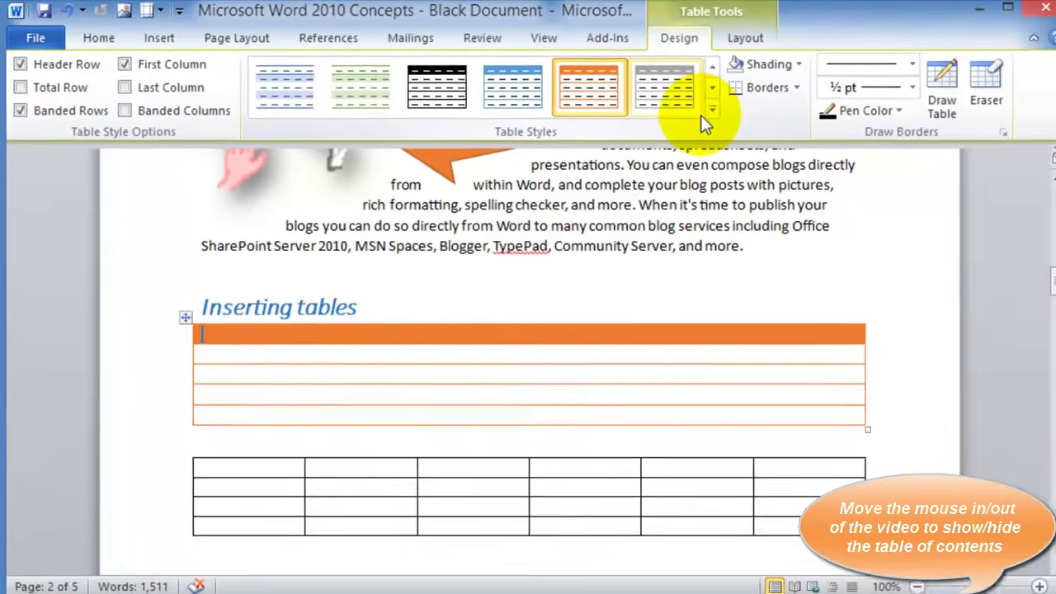
pyautogui.click(707, 114)
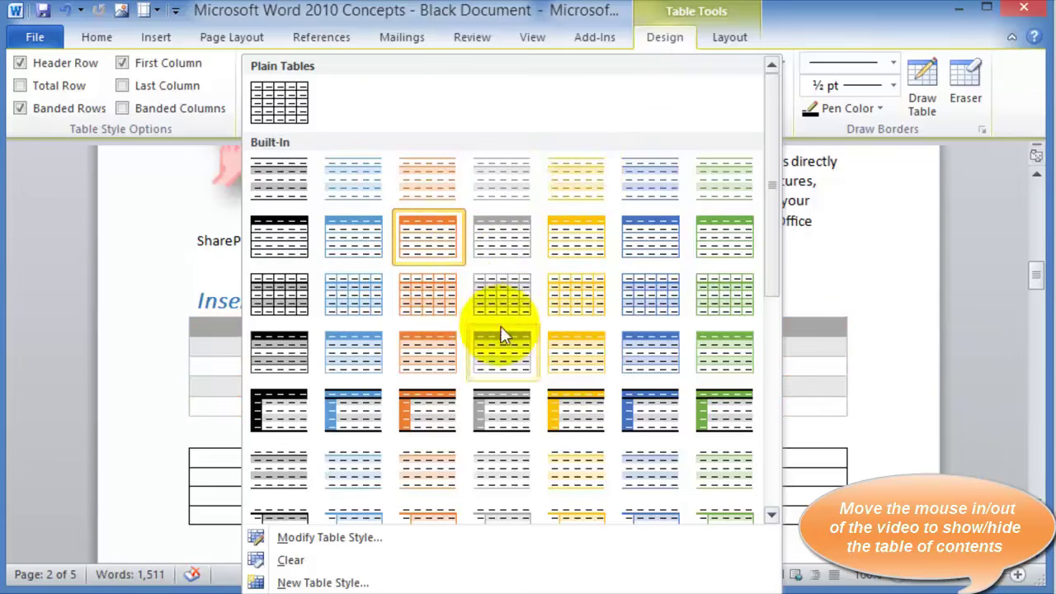
pyautogui.scroll(-3, 470, 299)
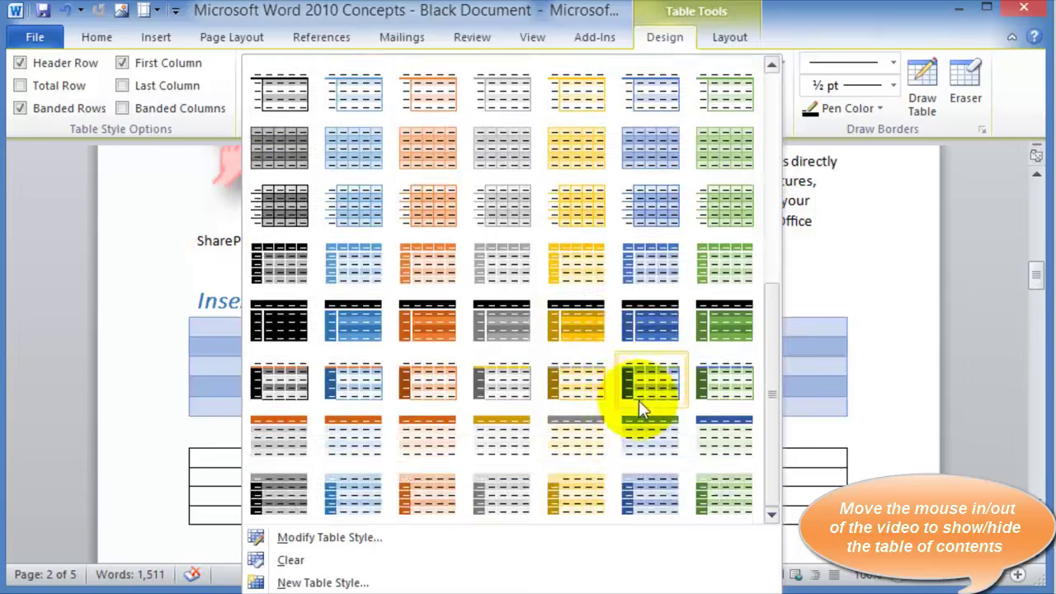
pyautogui.click(365, 427)
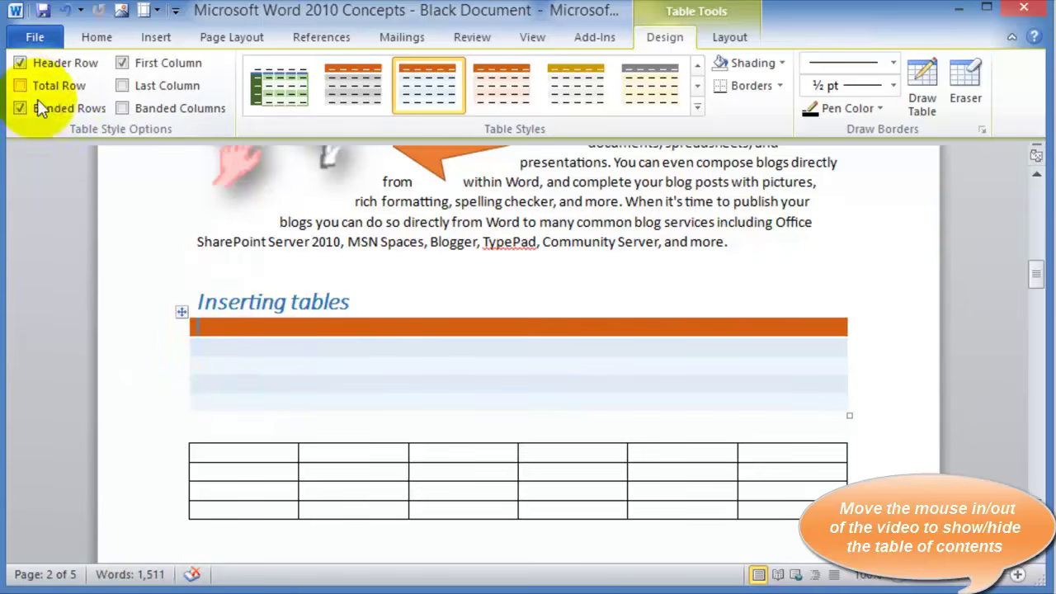
# Turn on Total Row and Last Column formatting for the upper table
pyautogui.click(774, 447)
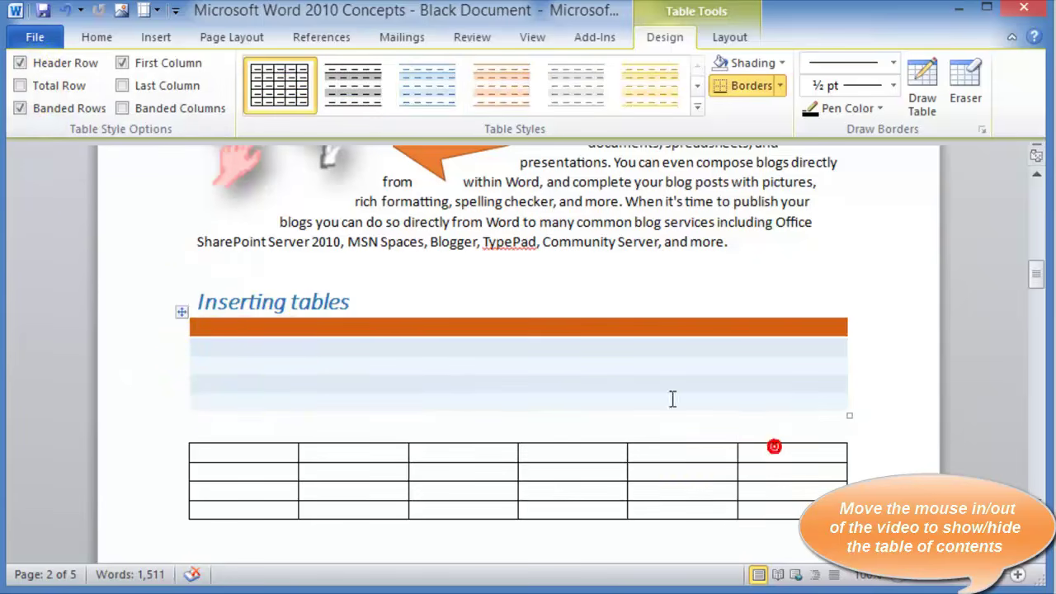
pyautogui.click(247, 404)
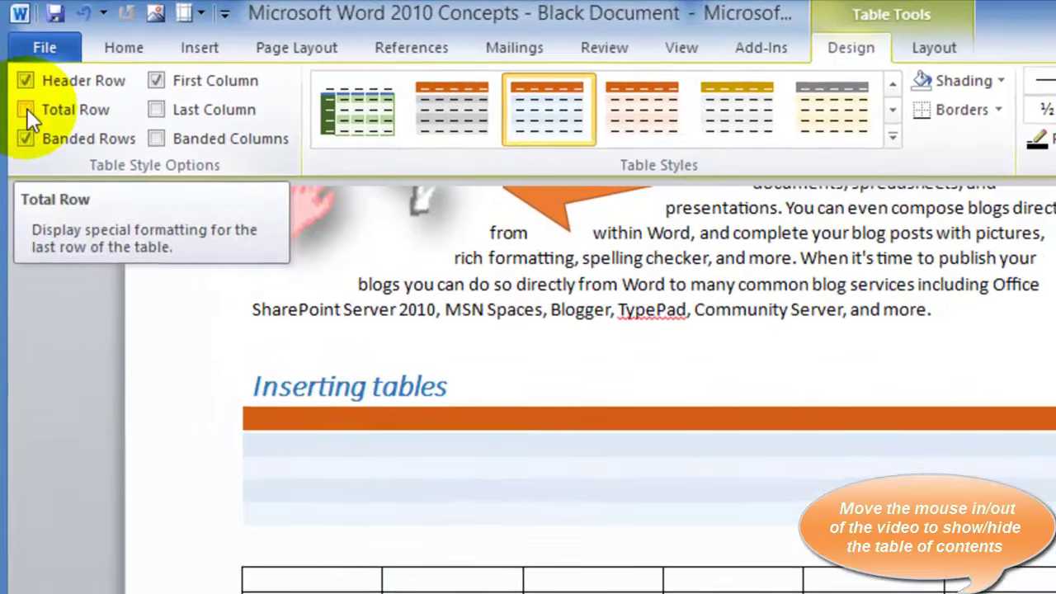
pyautogui.click(23, 107)
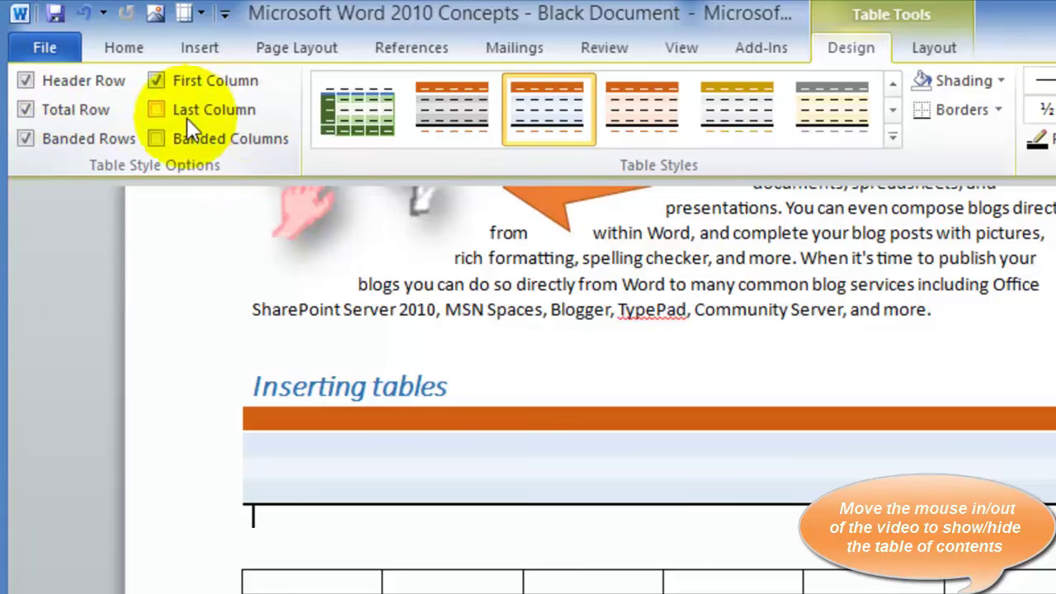
pyautogui.click(153, 114)
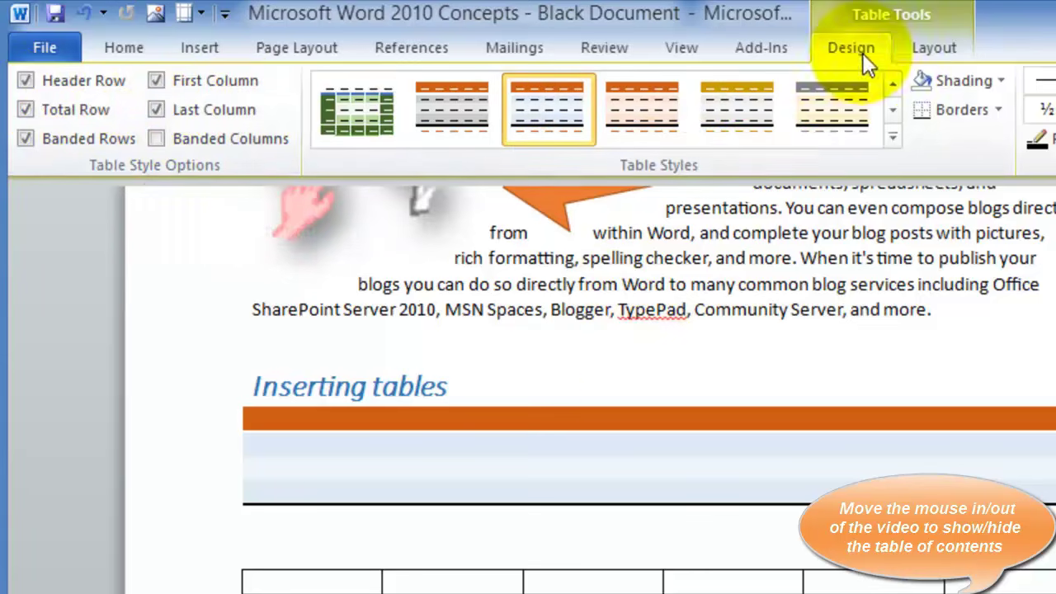
pyautogui.click(267, 491)
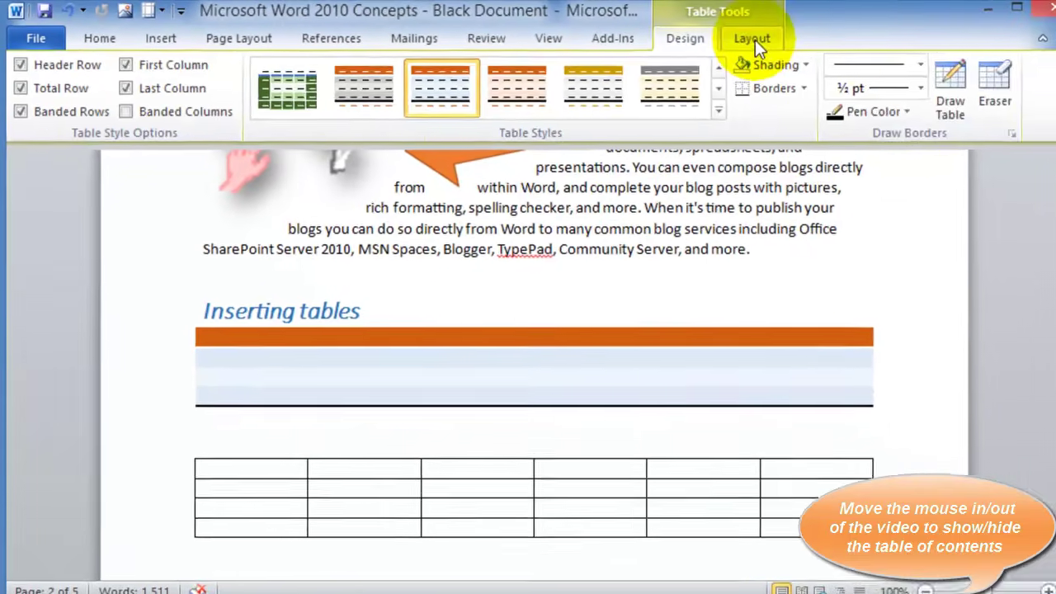
pyautogui.click(899, 47)
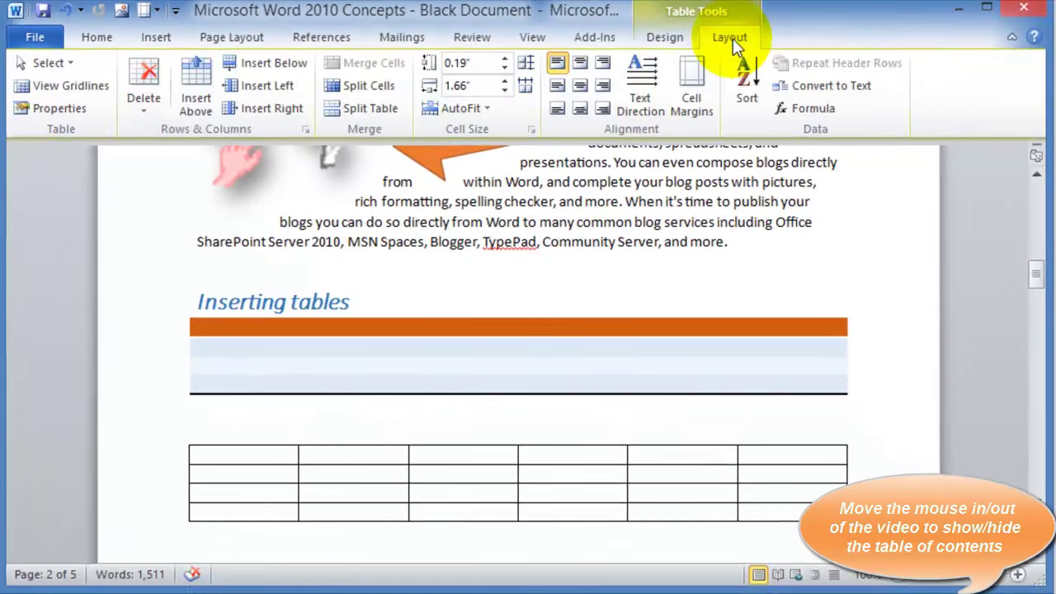
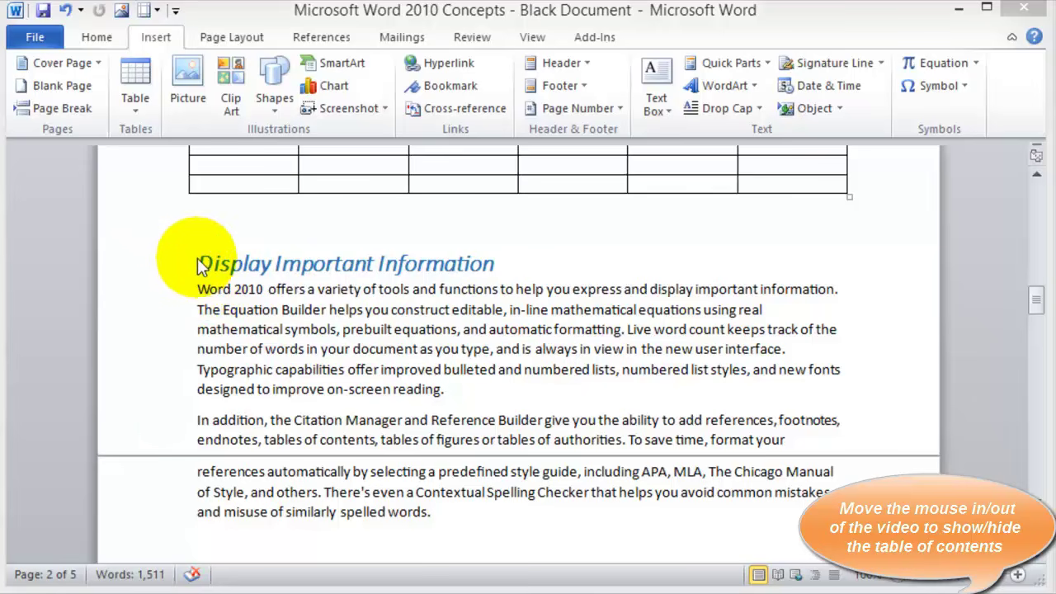
# Paste a copy of the Word 2010 paragraph after the word 'reading.'
pyautogui.click(200, 263)
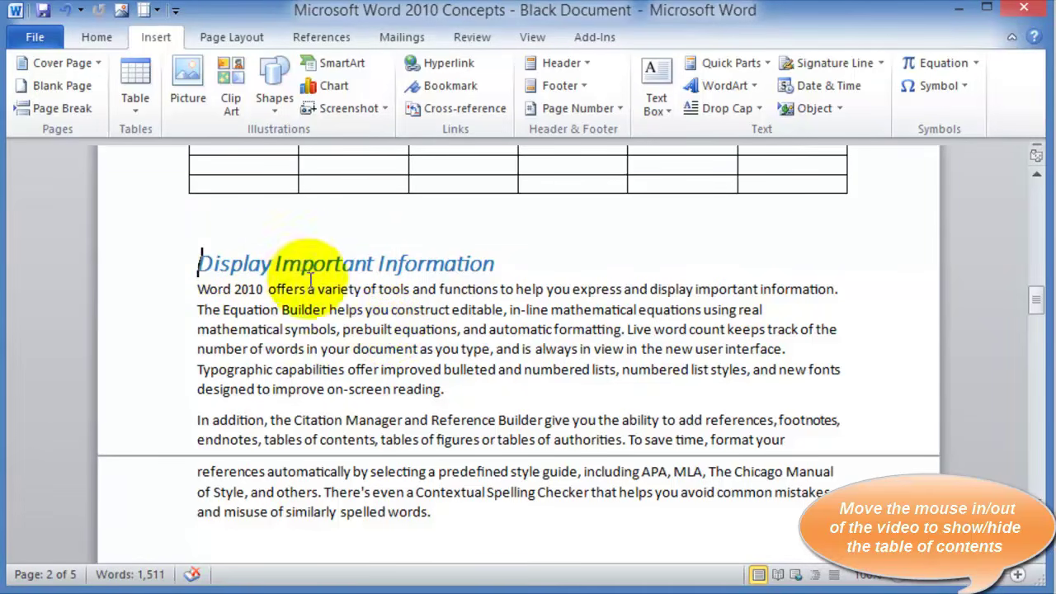
pyautogui.click(441, 389)
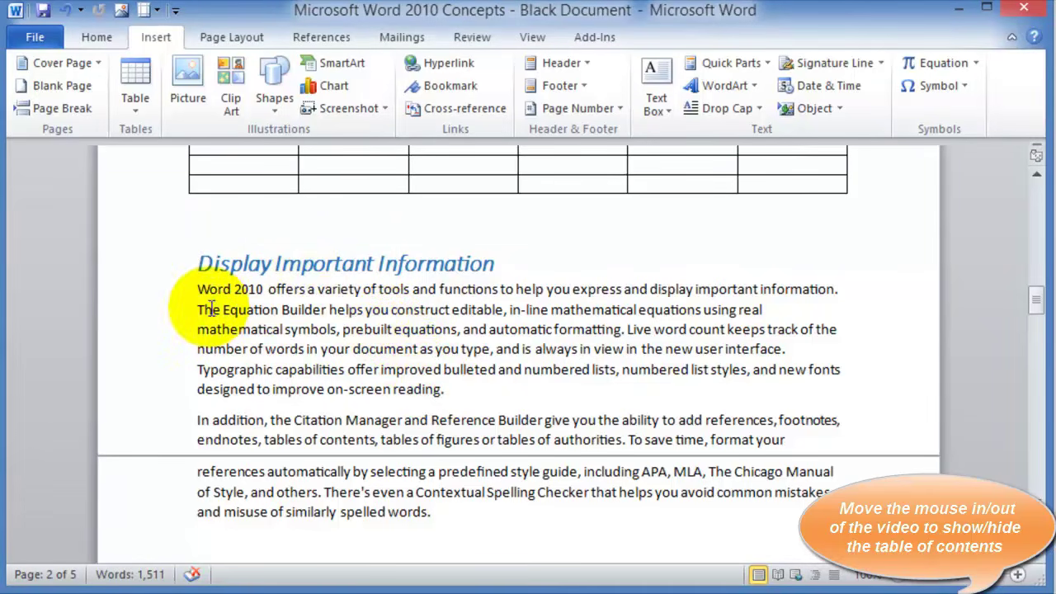
pyautogui.hotkey('ctrl', 'v')
pyautogui.hotkey('ctrl', 'v')
pyautogui.hotkey('ctrl', 'v')
# Insert a page break before the Display Important Information heading
pyautogui.click(199, 535)
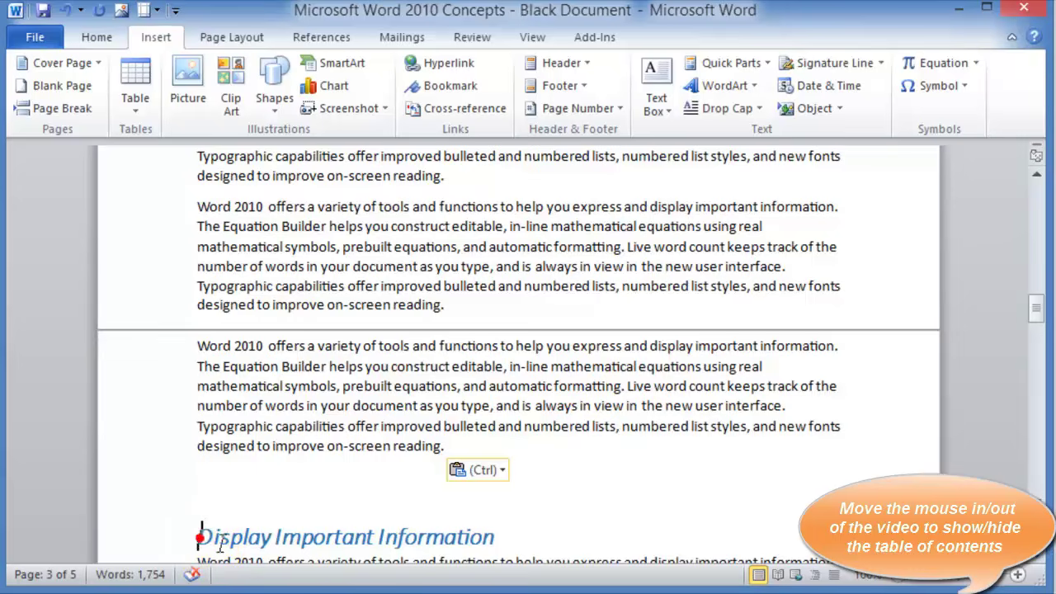
pyautogui.scroll(-2, 306, 516)
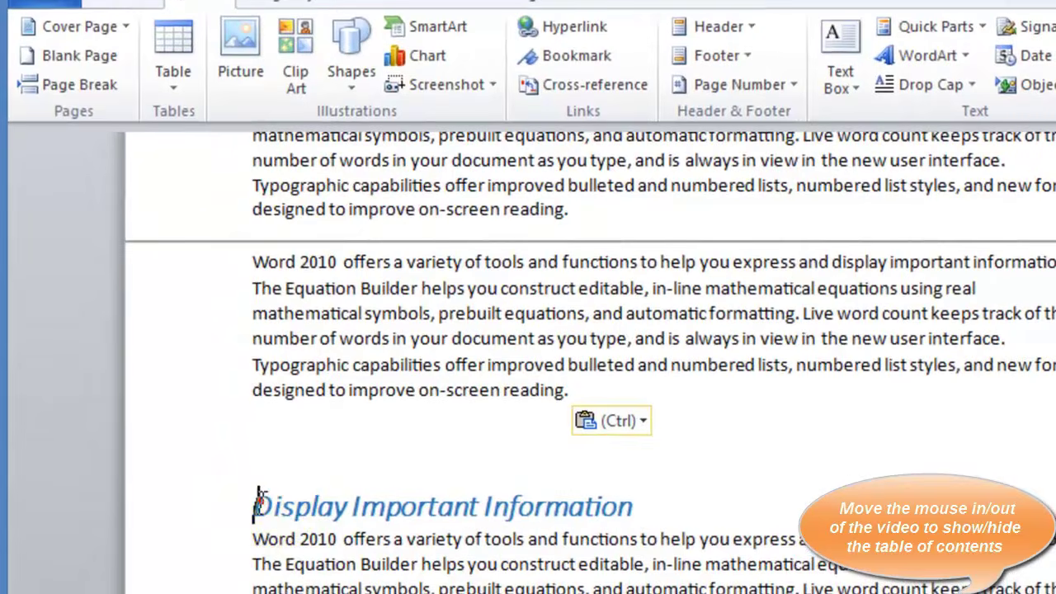
pyautogui.click(254, 494)
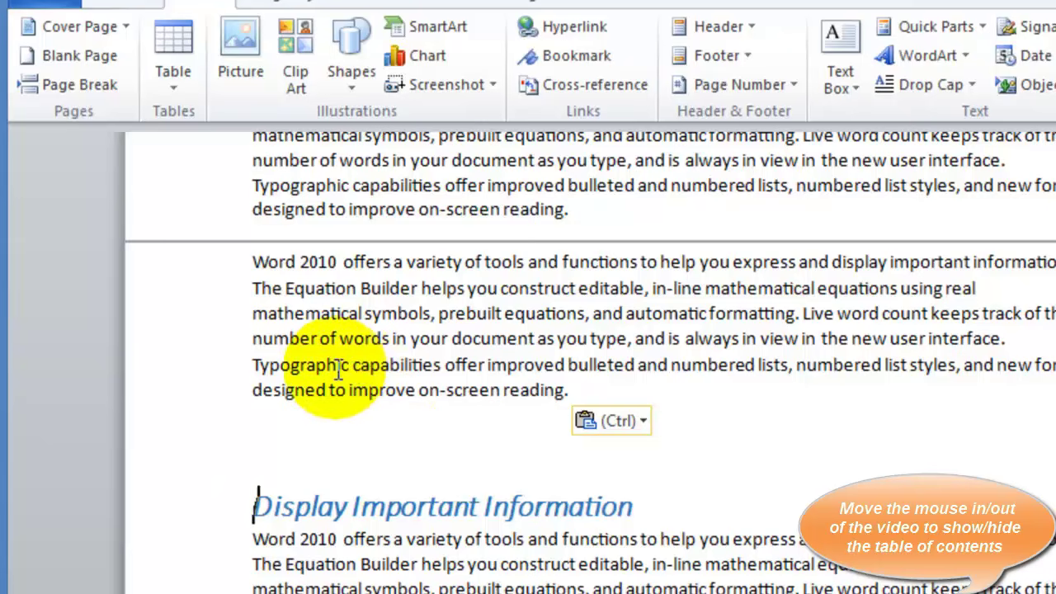
pyautogui.click(95, 85)
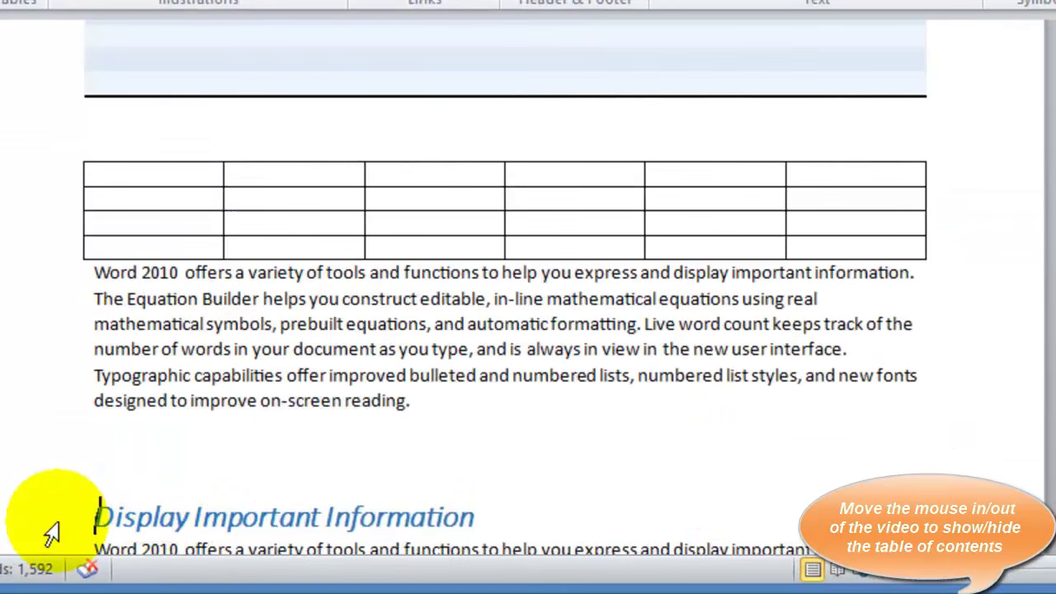
# Paste the Word 2010 paragraph below it again, then undo the extra pasted paragraphs
pyautogui.click(51, 532)
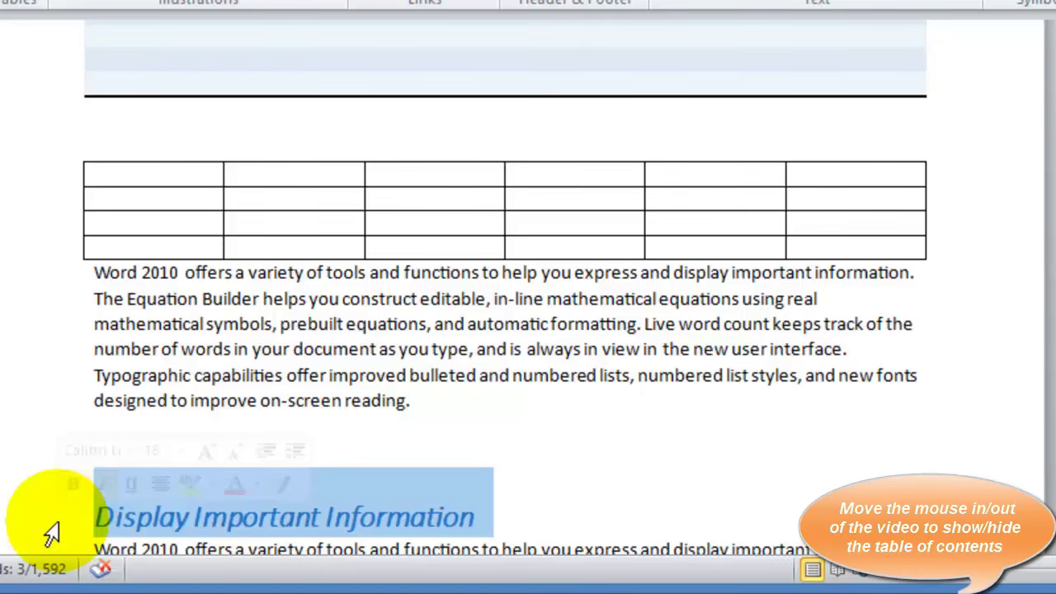
pyautogui.click(490, 397)
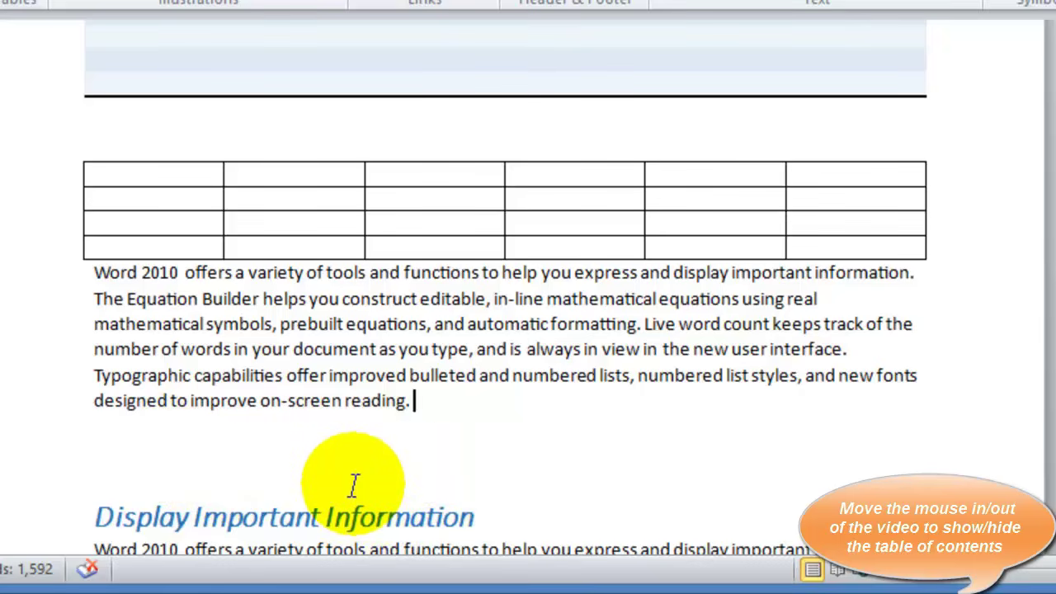
pyautogui.click(332, 438)
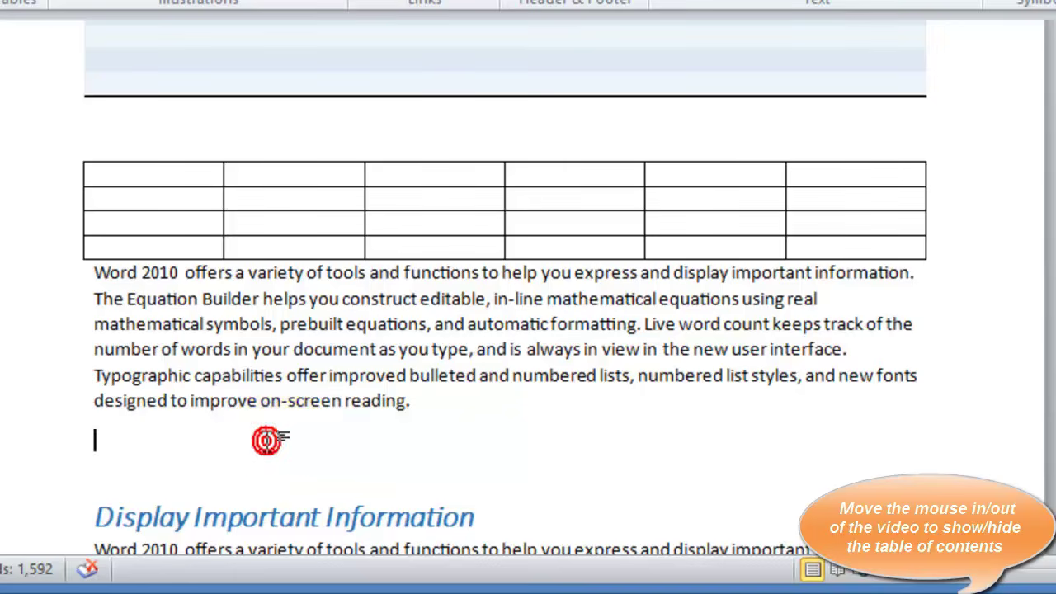
pyautogui.write('Word 2010 offers a variety of tools and functions to help you express and display important information. The Equation Builder helps you construct editable, in-line mathematical equations using real mathematical symbols, prebuilt equations, and automatic formatting. Live word count keeps track of the number of words in your document as you type, and is always in view in the new user interface. Typographic capabilities offer improved bulleted and numbered lists, numbered list styles, and new fonts designed to improve on-screen reading.')
pyautogui.write('Word 2010 offers a variety of tools and functions to help you express and display important information. The Equation Builder helps you construct editable, in-line mathematical equations using real mathematical symbols, prebuilt equations, and automatic formatting. Live word count keeps track of the number of words in your document as you type, and is always in view in the new user interface. Typographic capabilities offer improved bulleted and numbered lists, numbered list styles, and new fonts designed to improve on-screen reading.')
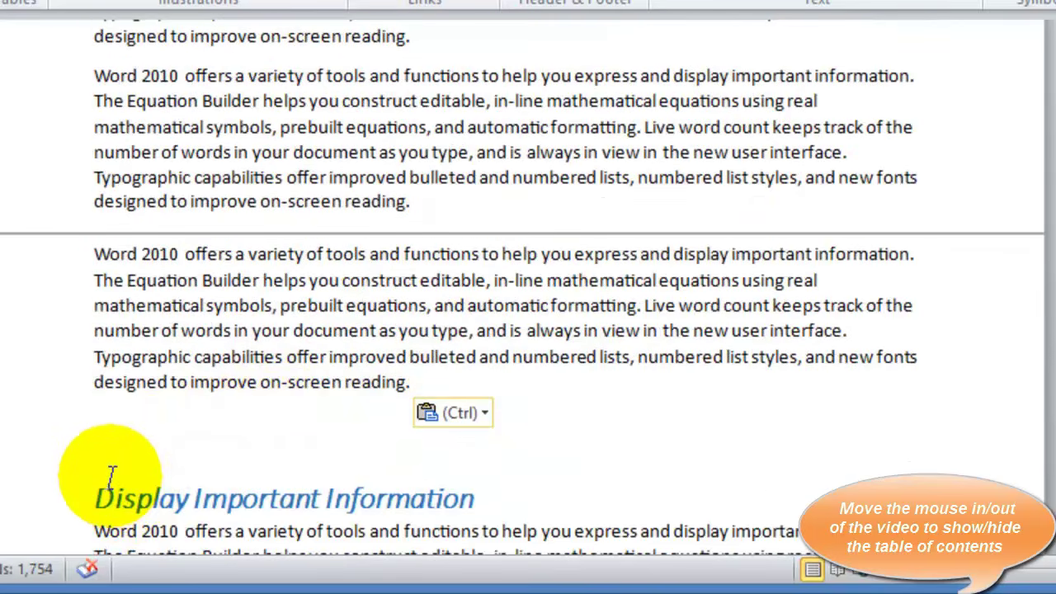
pyautogui.hotkey('ctrl', 'z')
pyautogui.hotkey('ctrl', 'z')
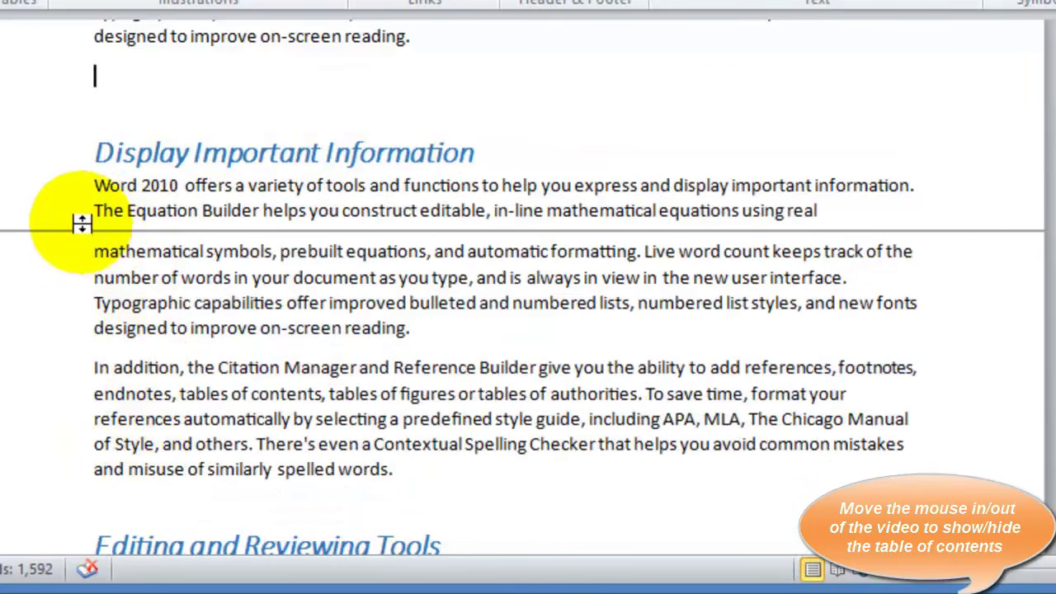
# Push the heading onto a new page and paste one more copy of the paragraph
pyautogui.click(96, 152)
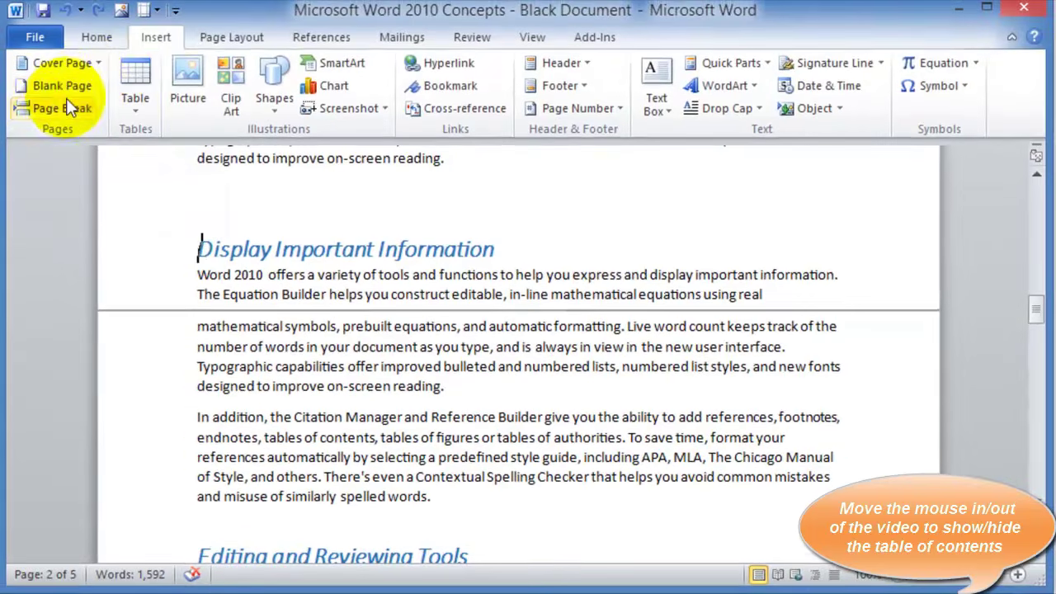
pyautogui.click(61, 107)
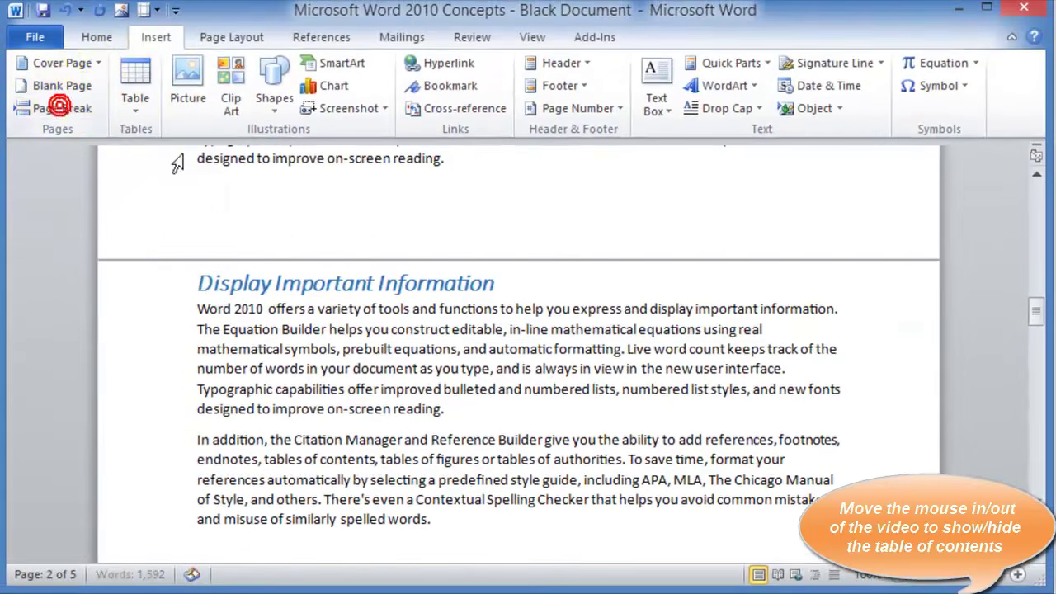
pyautogui.click(198, 306)
pyautogui.scroll(1, 248, 299)
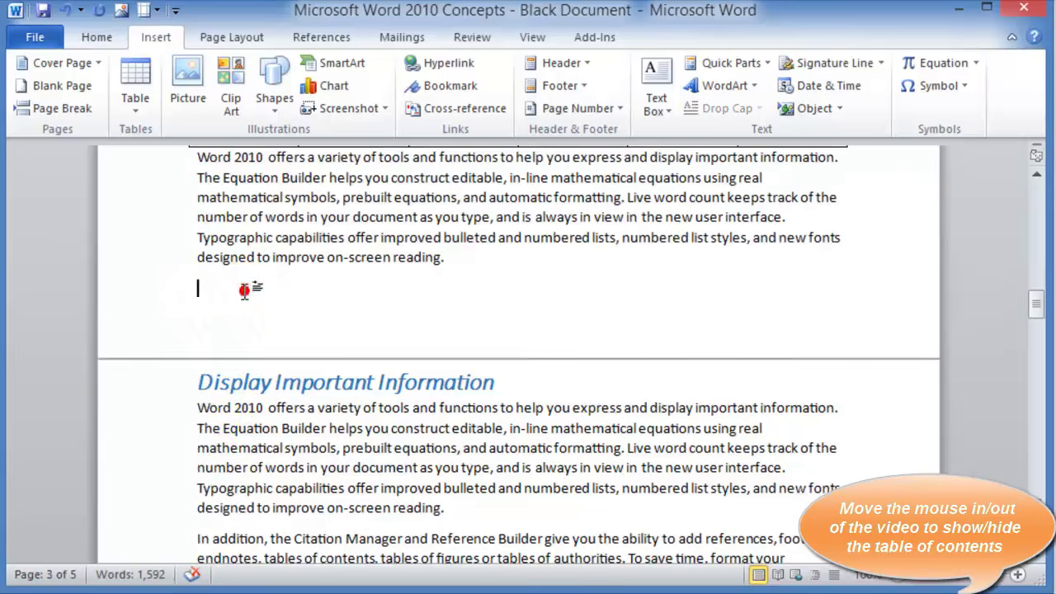
pyautogui.write('Word 2010 offers a variety of tools and functions to help you express and display important information. The Equation Builder helps you construct editable, in-line mathematical equations using real mathematical symbols, prebuilt equations, and automatic formatting. Live word count keeps track of the number of words in your document as you type, and is always in view in the new user interface. Typographic capabilities offer improved bulleted and numbered lists, numbered list styles, and new fonts designed to improve on-screen reading.')
pyautogui.hotkey('ctrl', 'v')
pyautogui.hotkey('ctrl', 'v')
pyautogui.hotkey('ctrl', 'v')
pyautogui.hotkey('ctrl', 'v')
pyautogui.hotkey('ctrl', 'v')
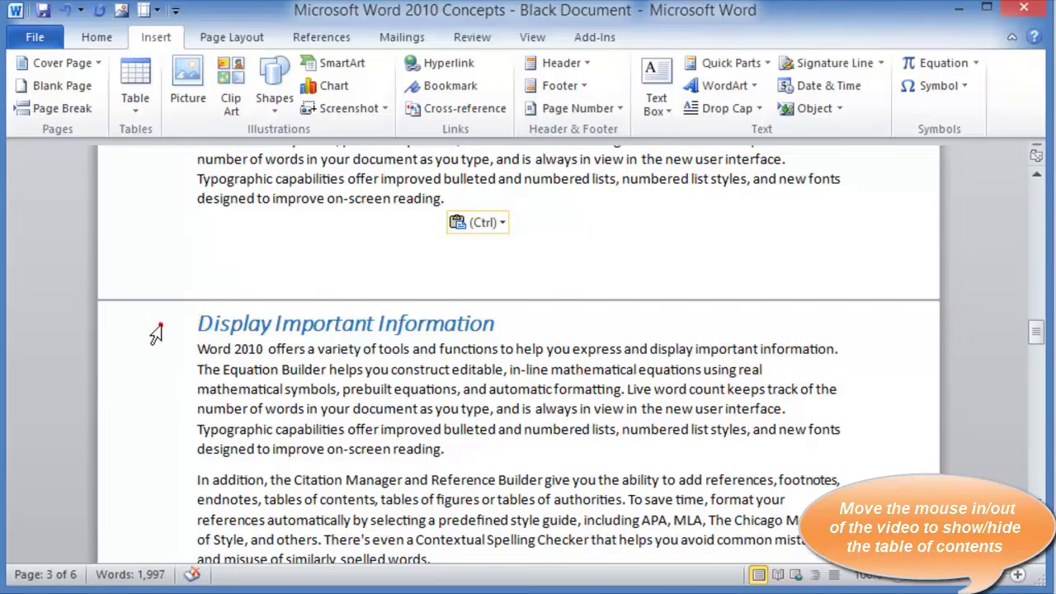
pyautogui.click(154, 332)
pyautogui.click(277, 350)
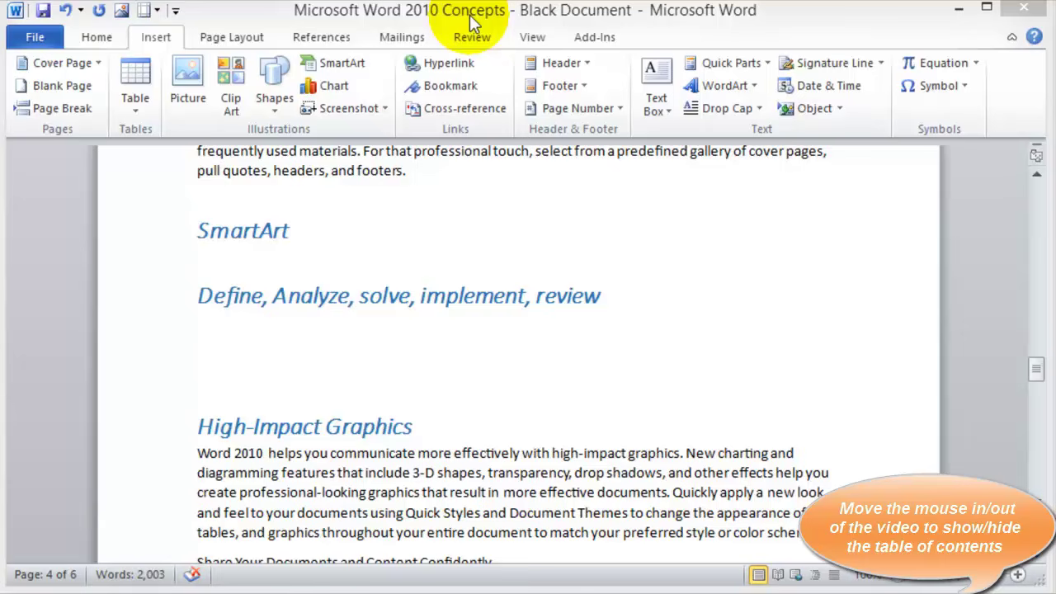
# Put the cursor on the blank line under the 'Define, Analyze, solve, implement, review' heading
pyautogui.click(208, 254)
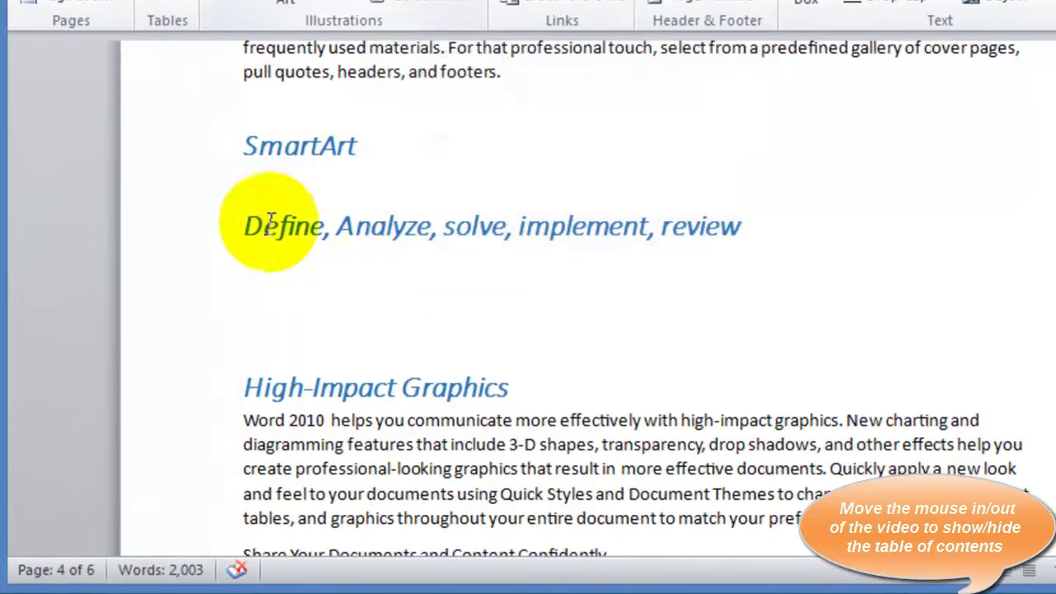
pyautogui.click(278, 169)
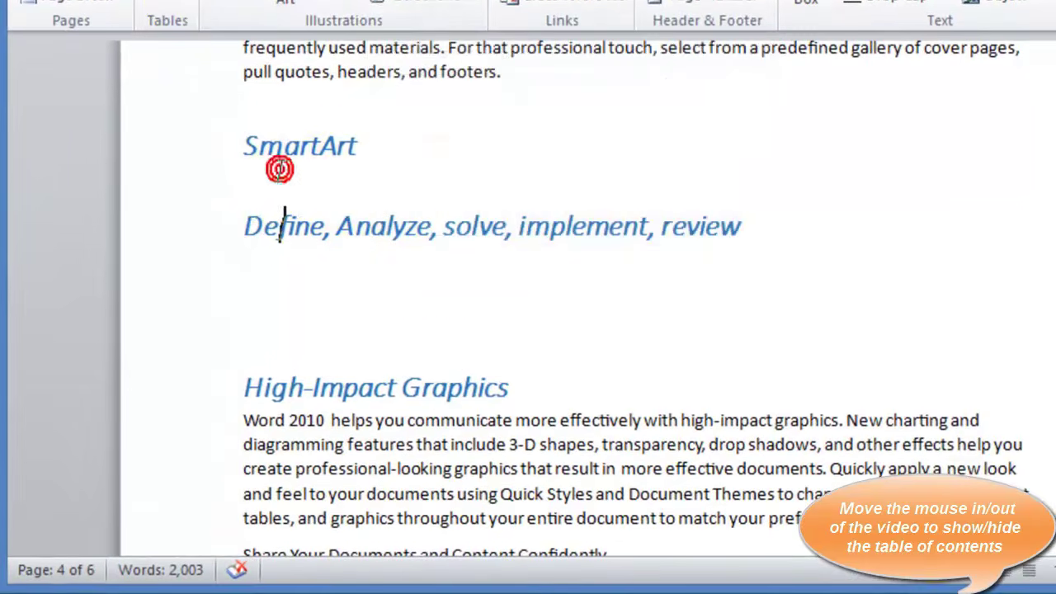
pyautogui.click(243, 226)
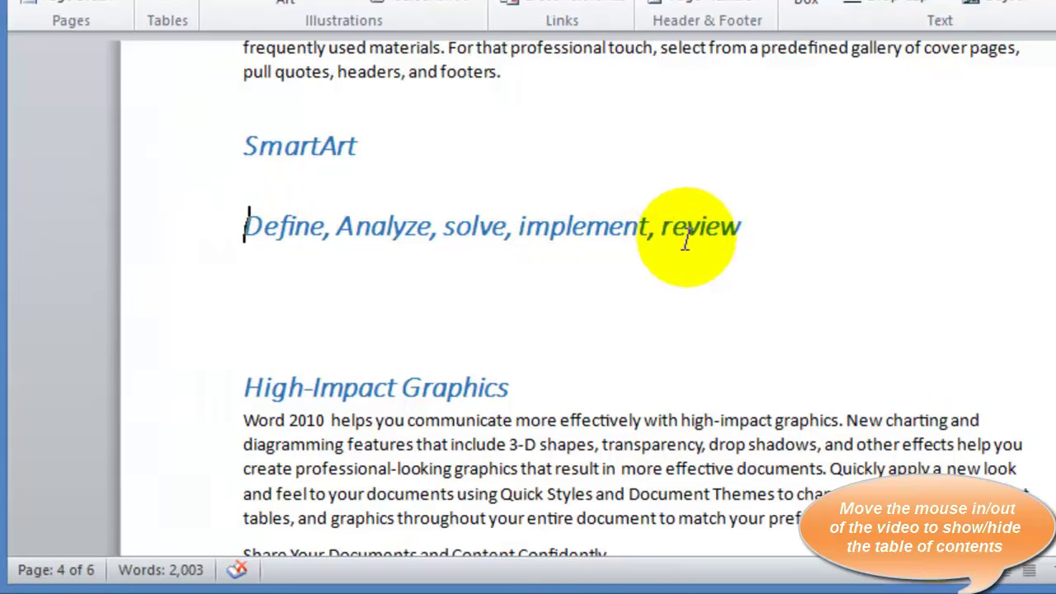
pyautogui.click(741, 227)
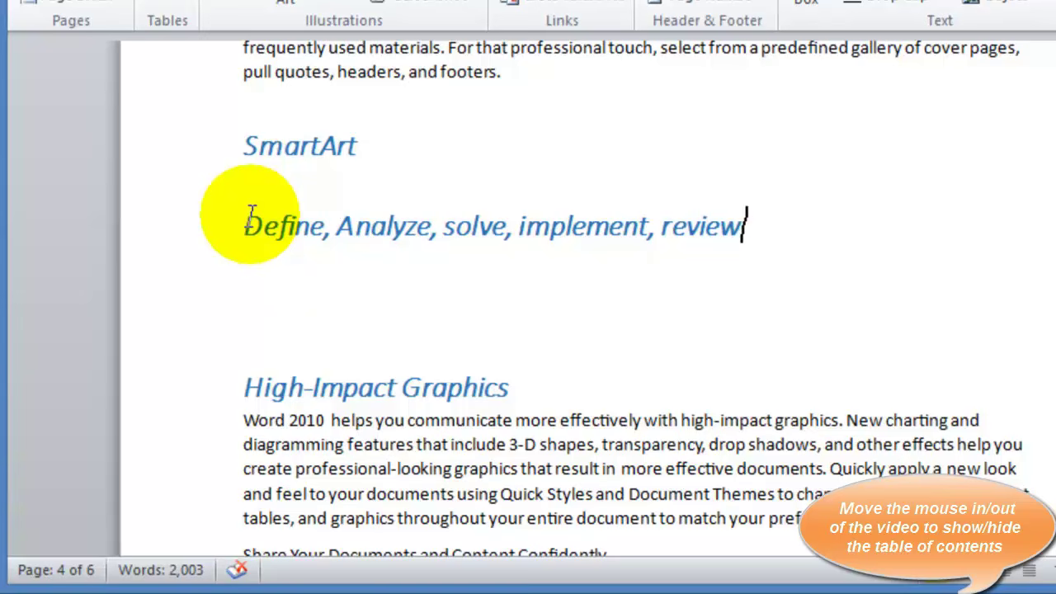
pyautogui.click(252, 225)
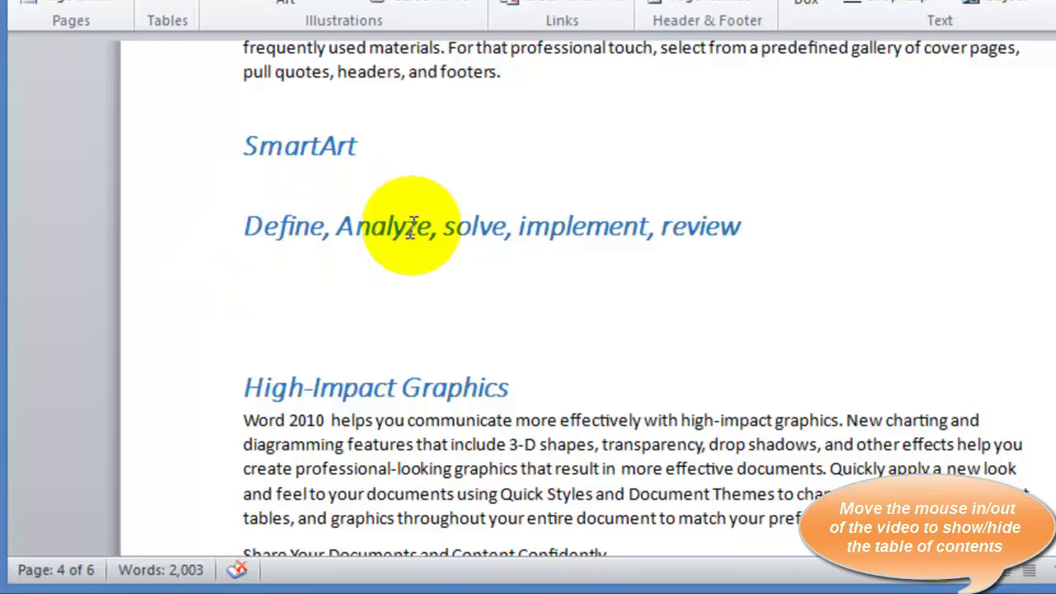
pyautogui.click(342, 276)
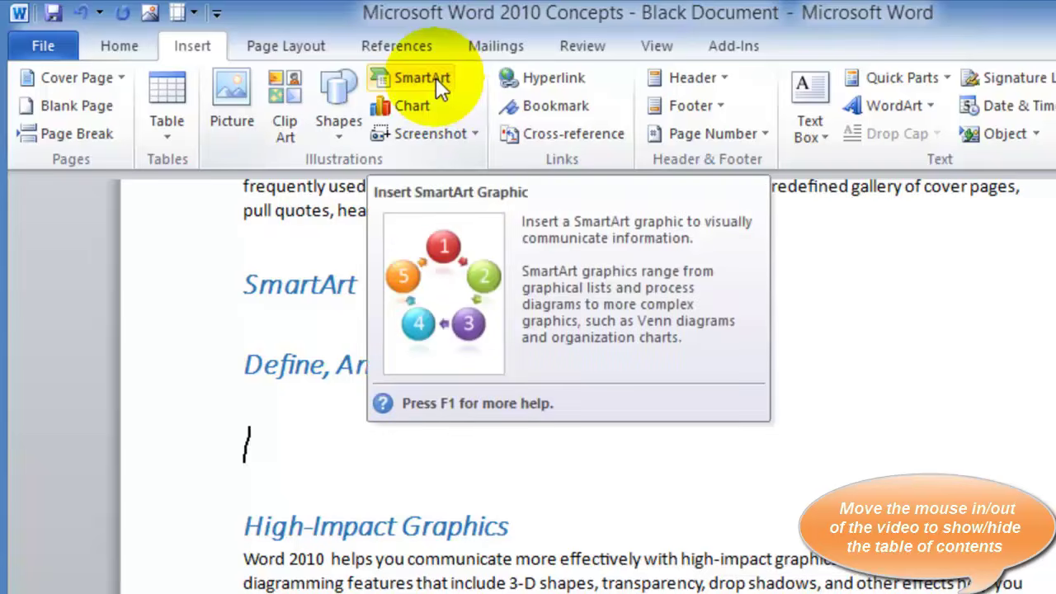
# Insert a Block Cycle SmartArt layout from the Cycle category at the cursor
pyautogui.click(435, 77)
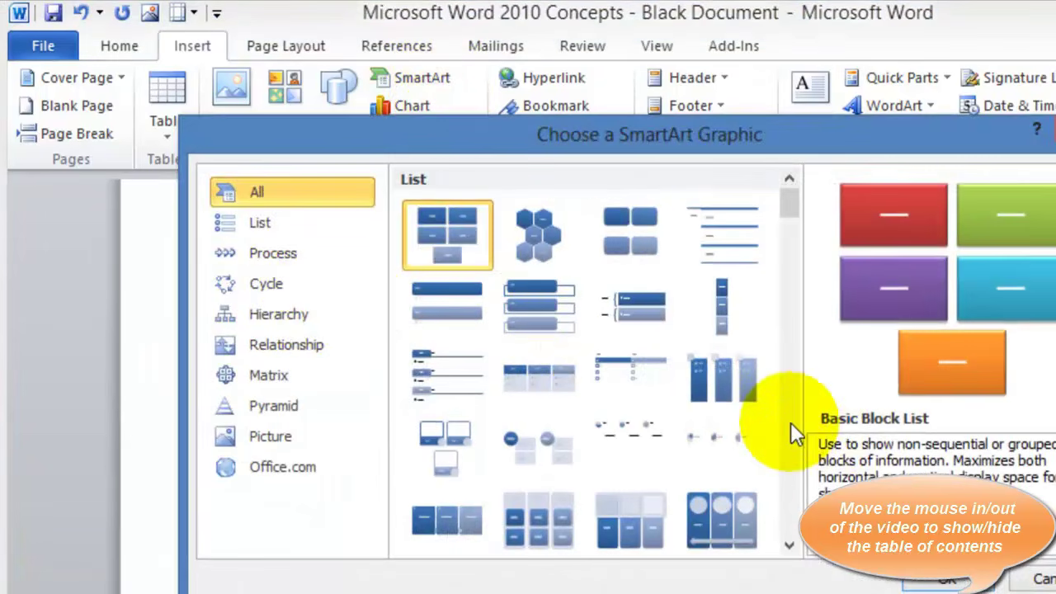
pyautogui.click(789, 546)
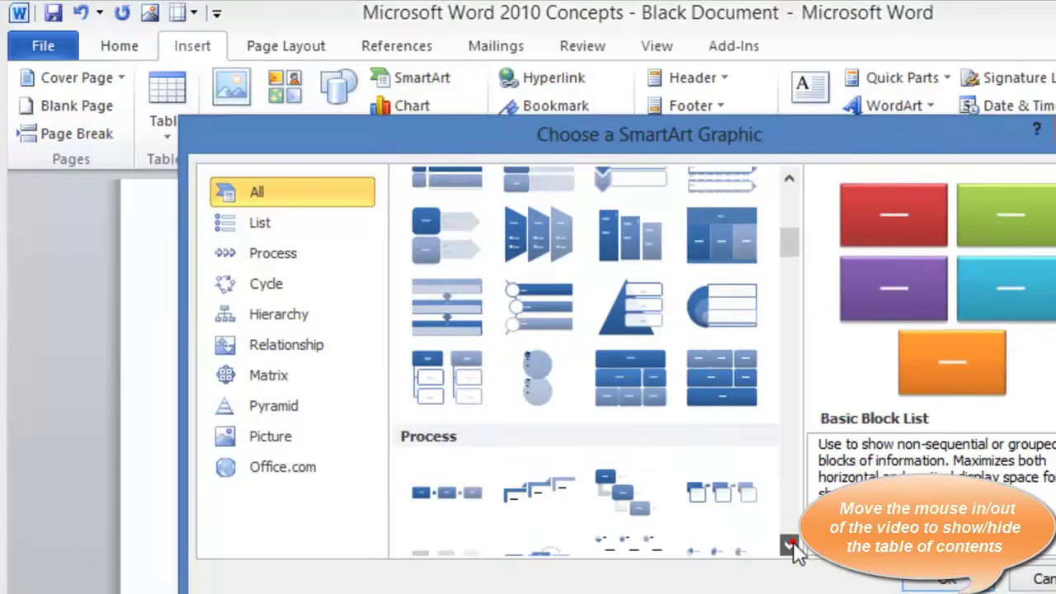
pyautogui.click(249, 287)
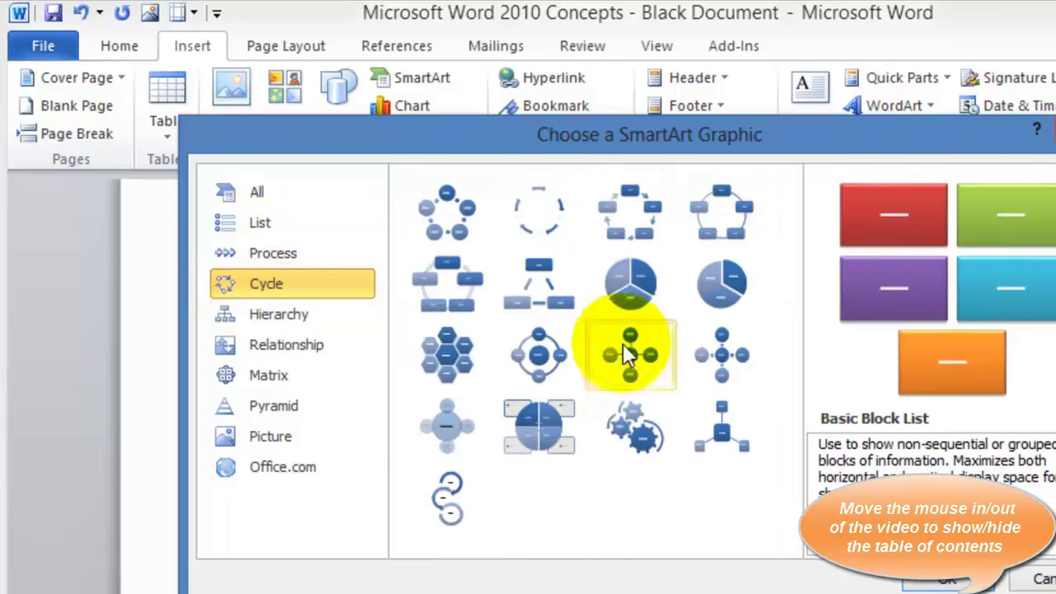
pyautogui.click(660, 221)
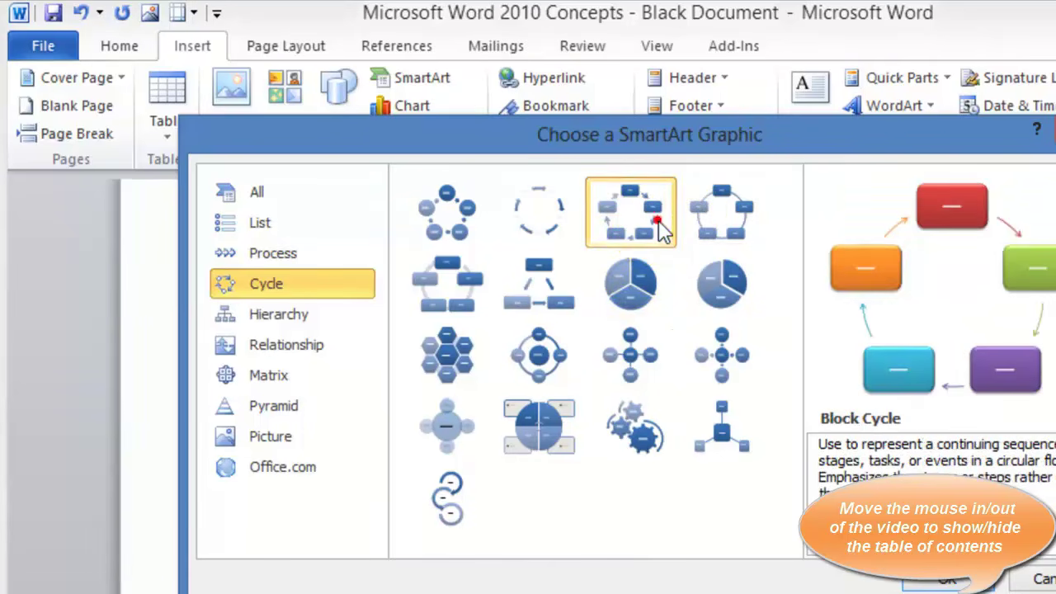
pyautogui.click(939, 583)
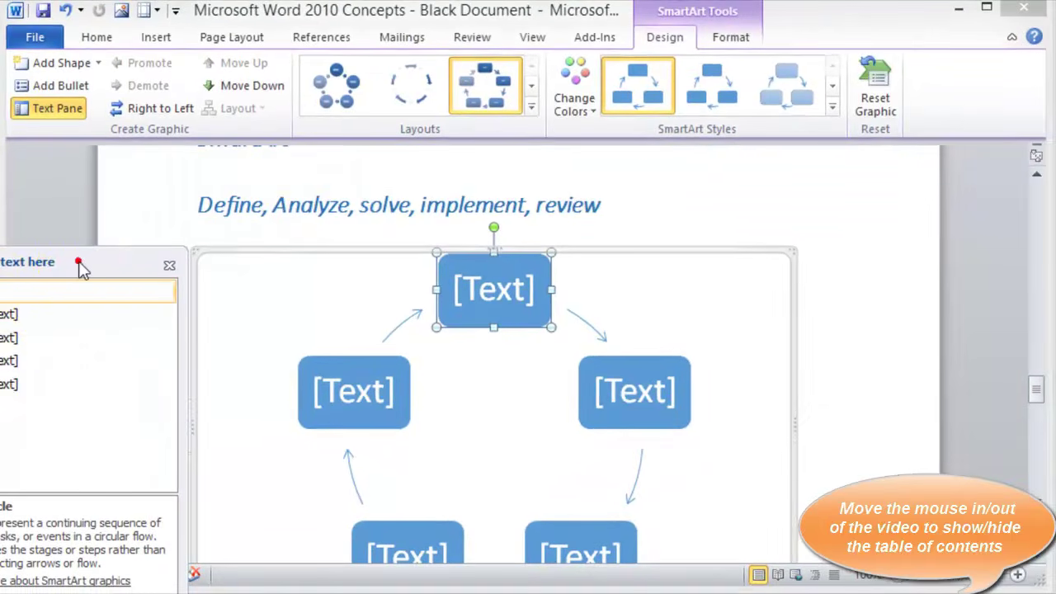
# Fill the cycle shapes with Define, Analyze, Solve, Implement and Review, then deselect the graphic
pyautogui.moveTo(78, 260); pyautogui.dragTo(142, 208)
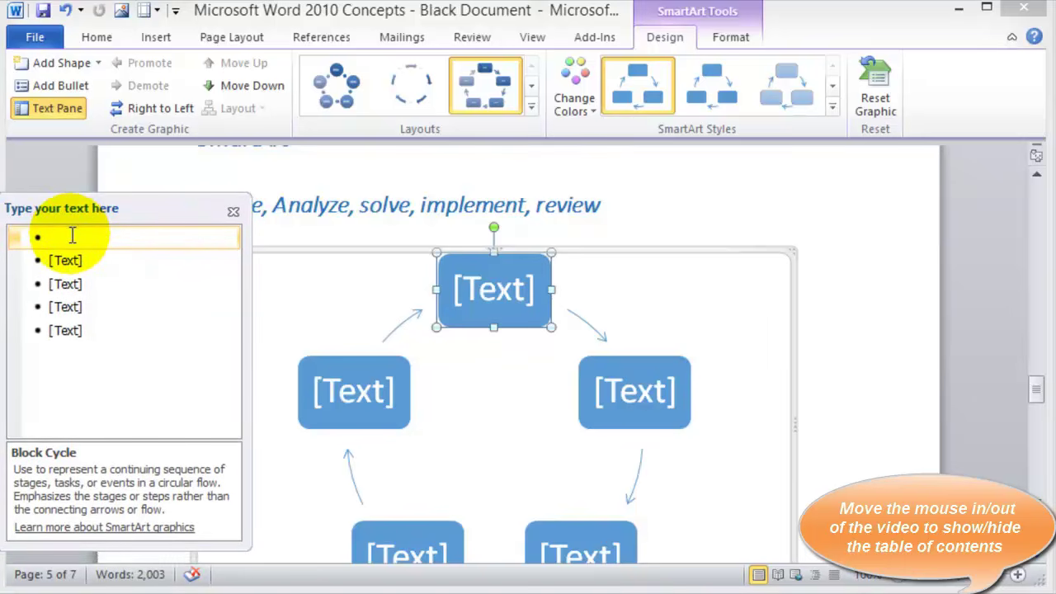
pyautogui.write('Define')
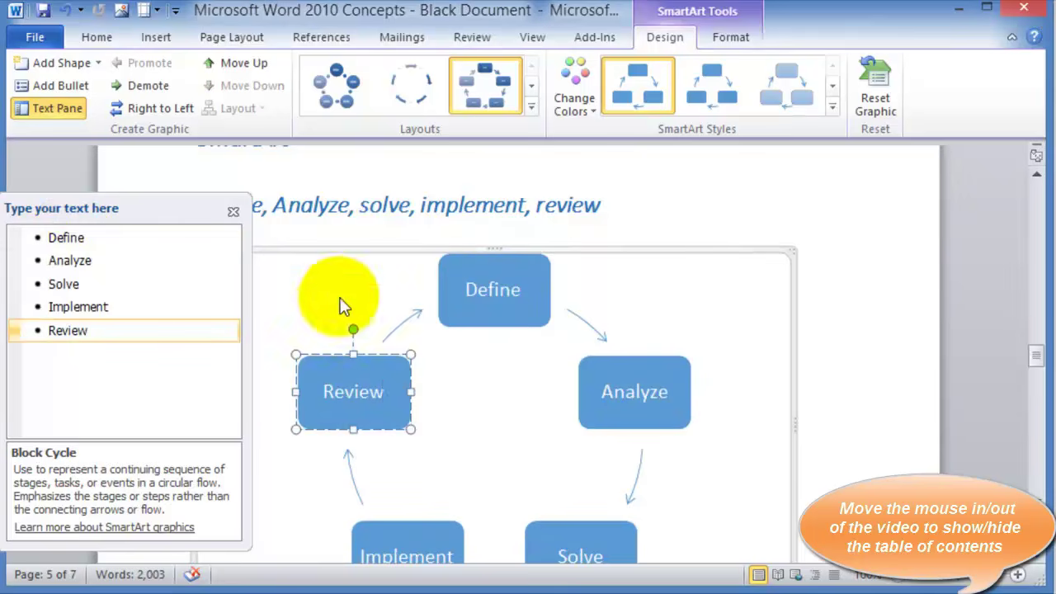
pyautogui.click(232, 212)
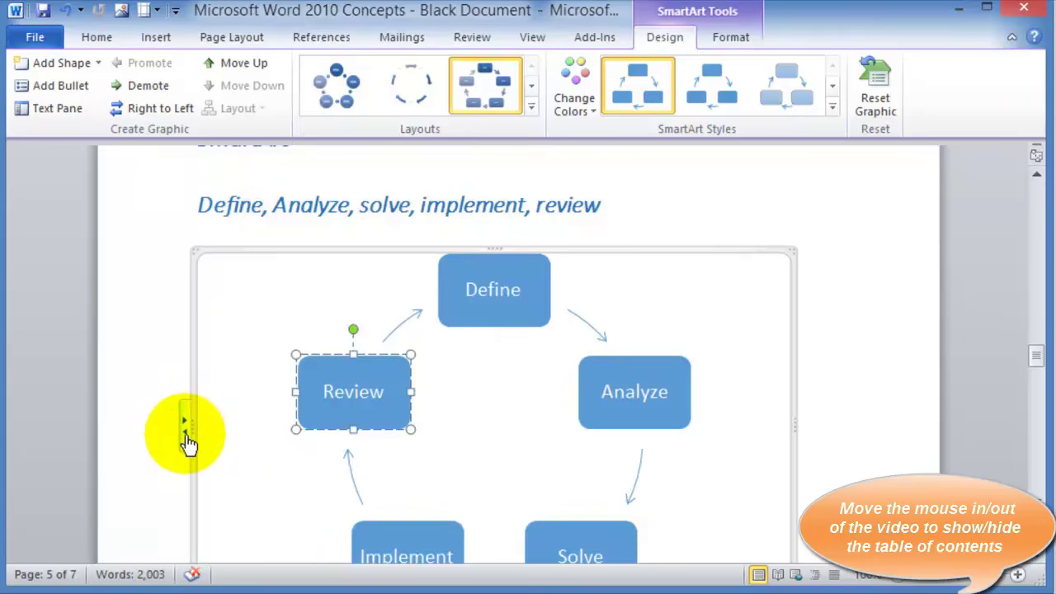
pyautogui.click(189, 434)
pyautogui.click(169, 264)
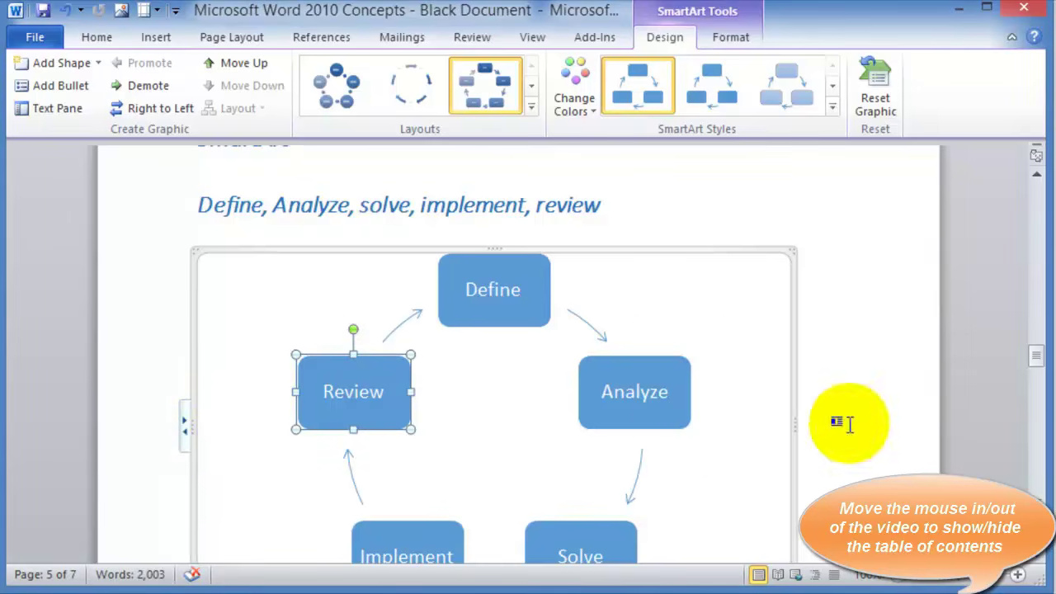
pyautogui.click(887, 412)
pyautogui.scroll(-2, 792, 424)
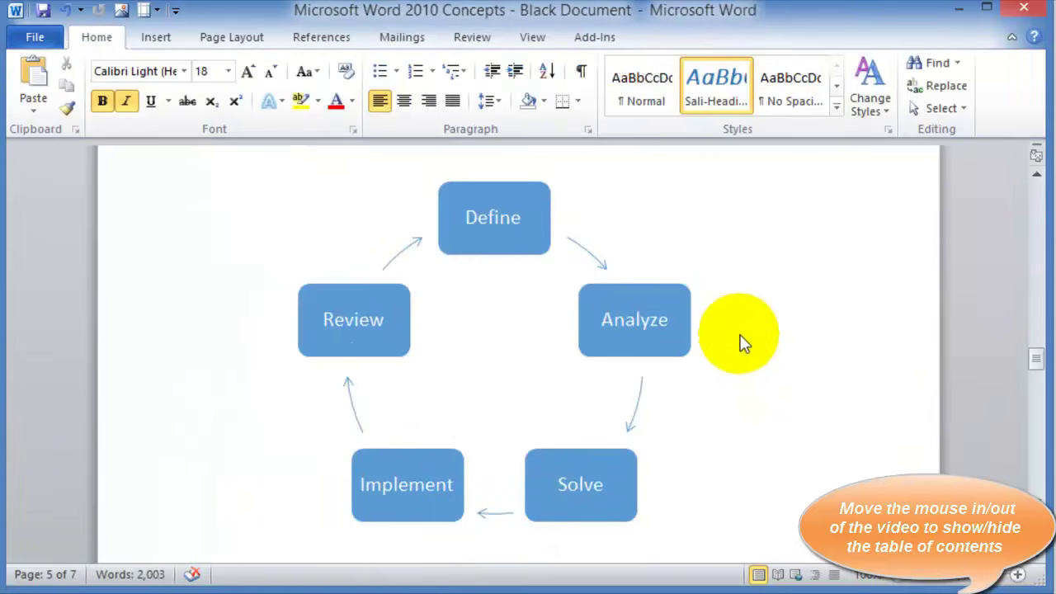
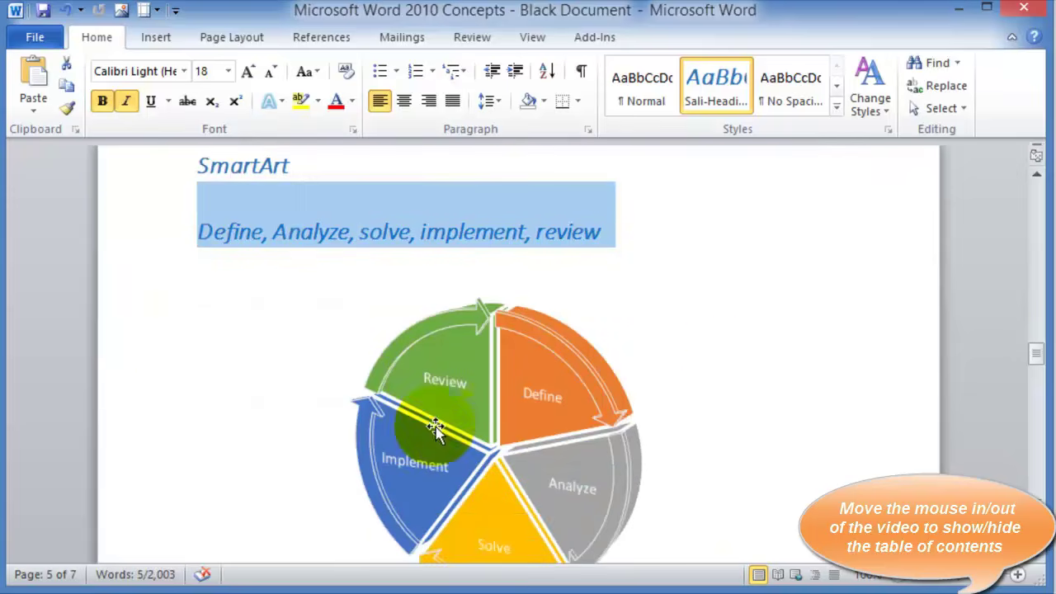
pyautogui.scroll(-1, 718, 394)
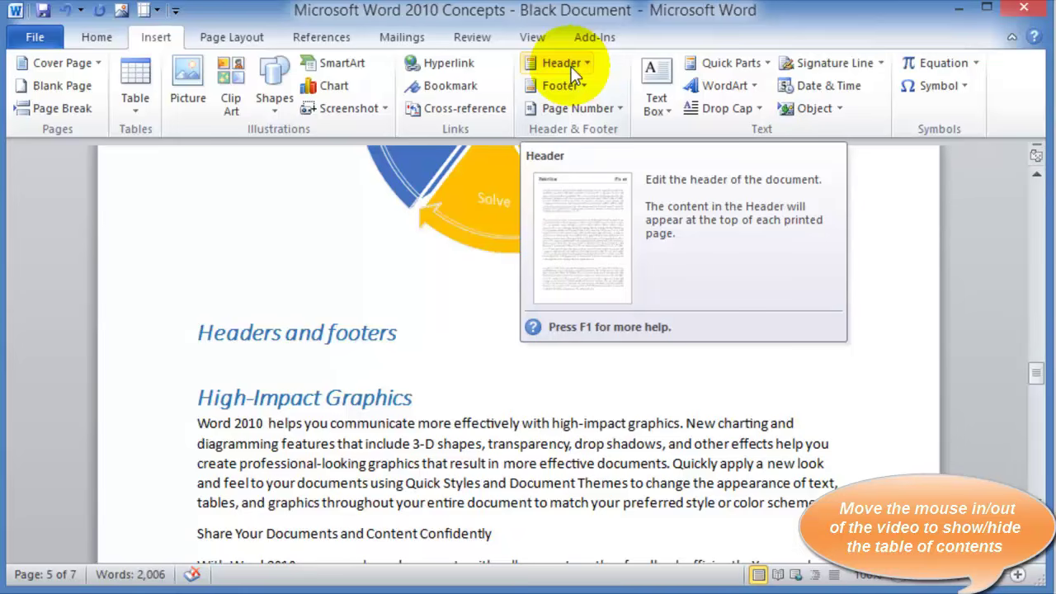
# Insert a built-in 'Using Word 2010' header with an orange page-number box and a different first page
pyautogui.click(576, 73)
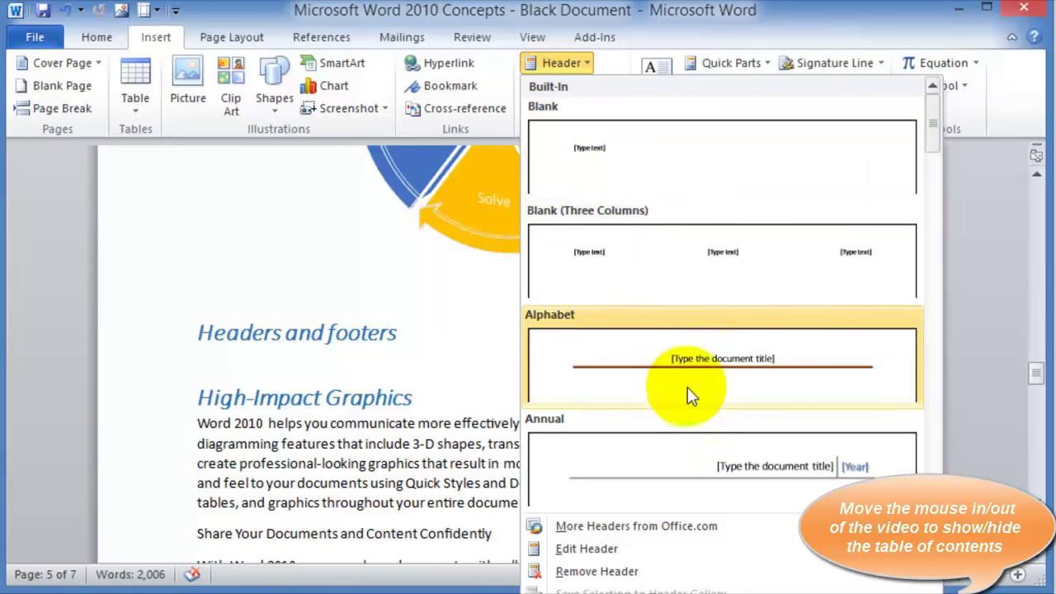
pyautogui.scroll(-1, 919, 449)
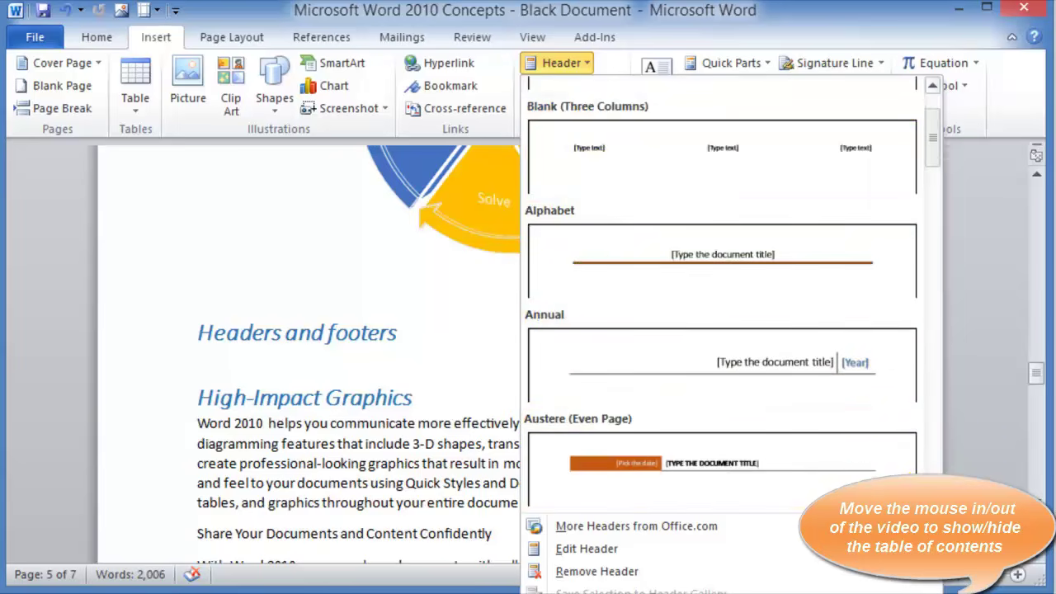
pyautogui.scroll(-3, 916, 470)
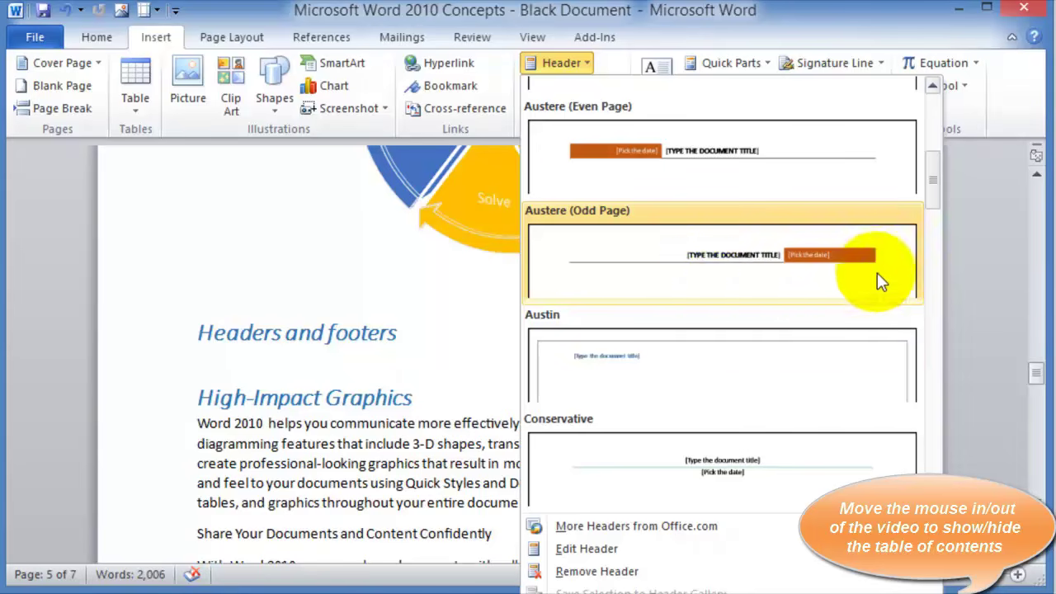
pyautogui.scroll(-3, 879, 283)
pyautogui.click(796, 289)
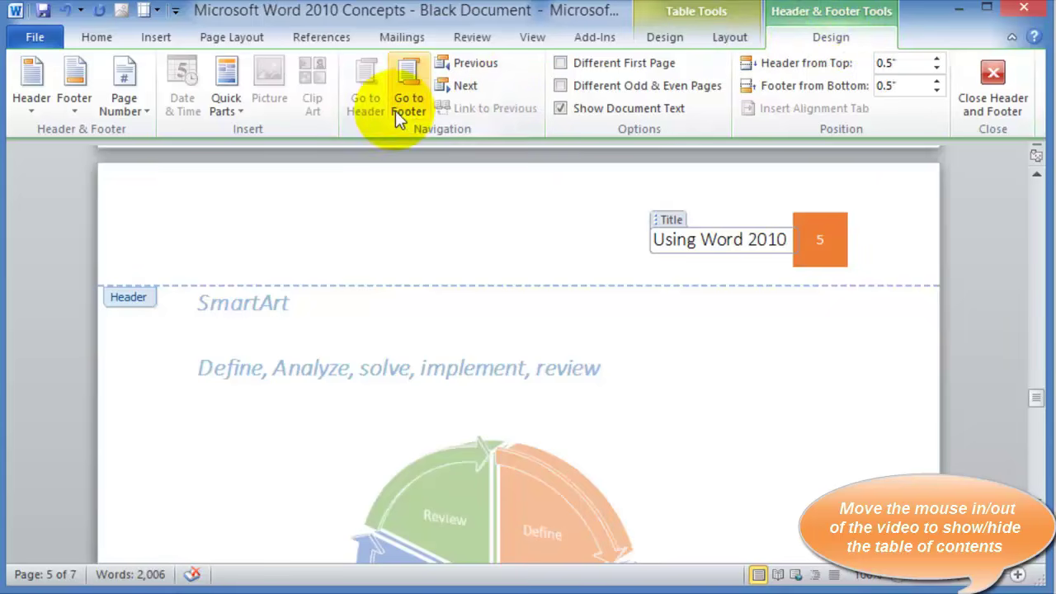
pyautogui.click(559, 64)
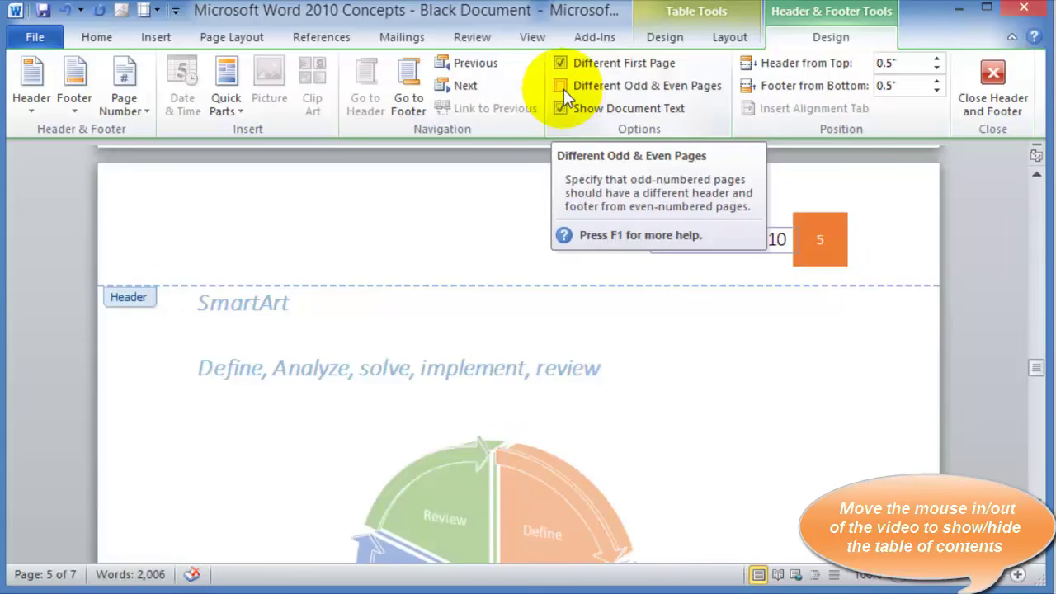
pyautogui.click(1010, 83)
# Add the Alphabet footer to page 5, showing '[Type text]' and 'Page 5'
pyautogui.scroll(-1, 714, 193)
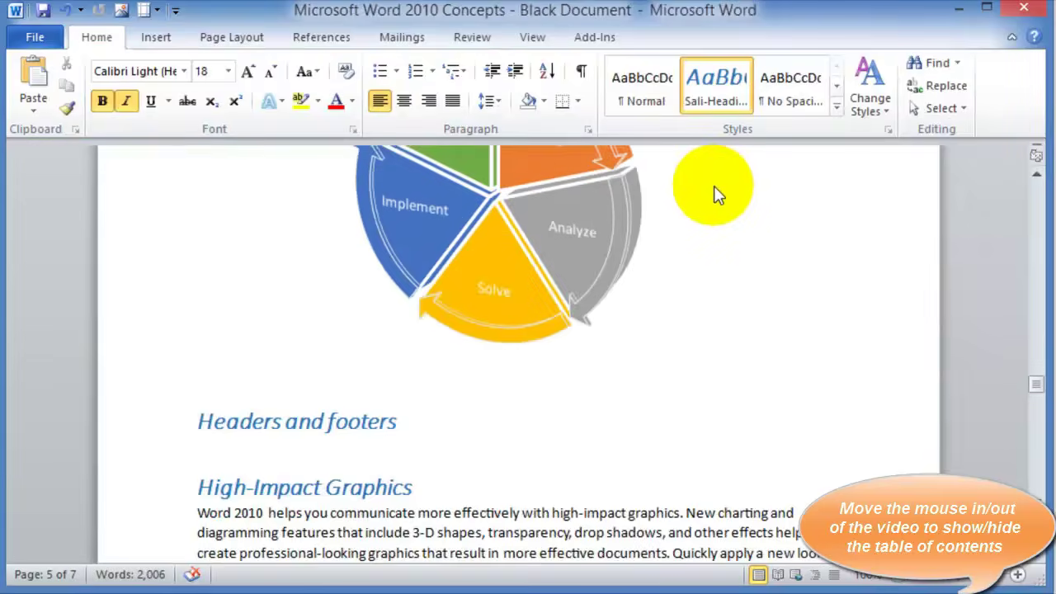
pyautogui.scroll(15, 715, 185)
pyautogui.scroll(-14, 711, 173)
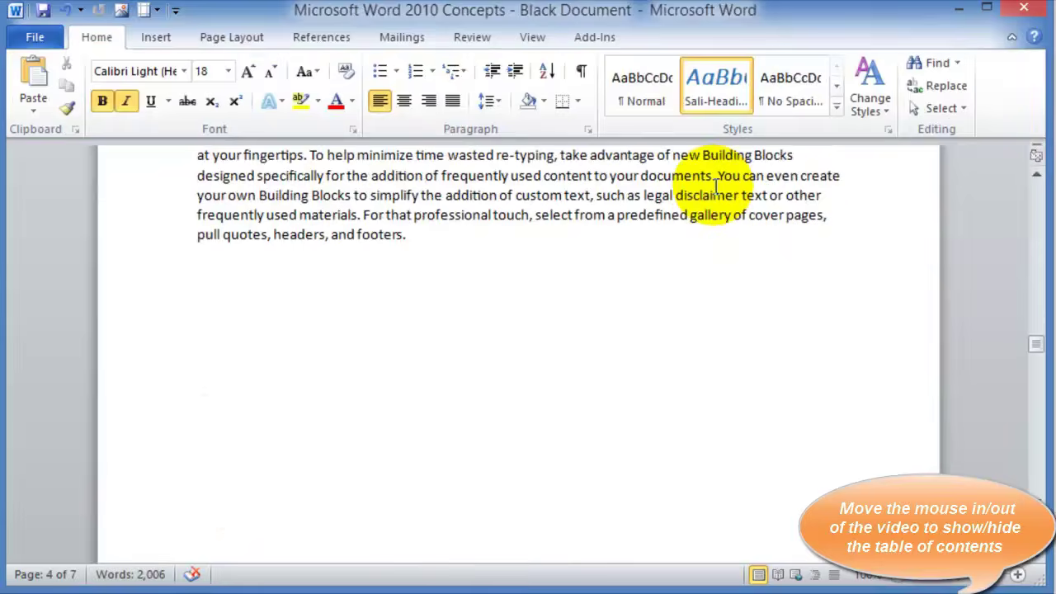
pyautogui.scroll(13, 710, 188)
pyautogui.scroll(-3, 693, 192)
pyautogui.scroll(12, 628, 264)
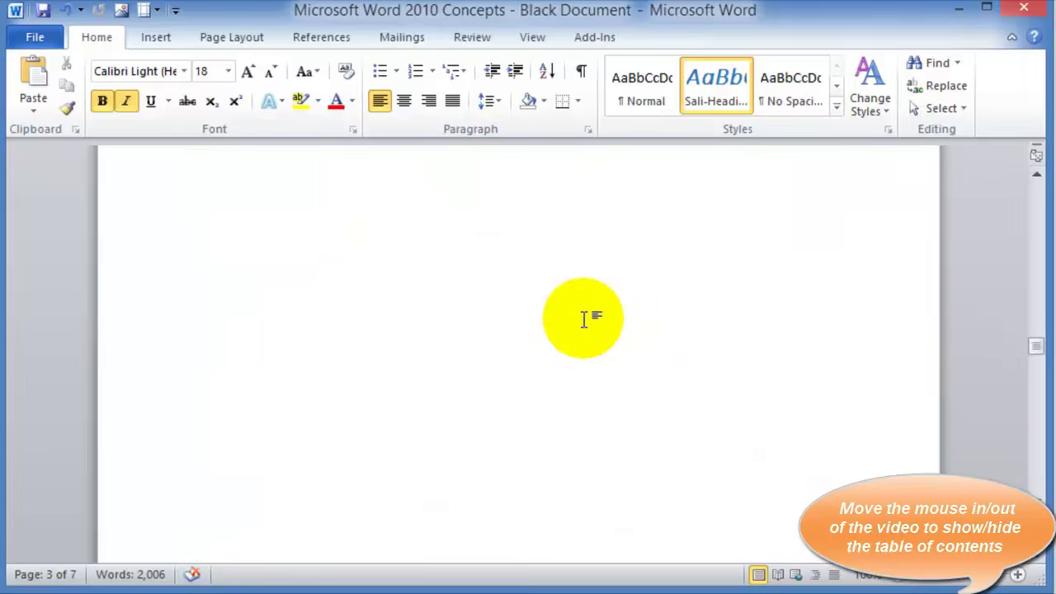
pyautogui.scroll(-8, 585, 319)
pyautogui.scroll(-5, 592, 332)
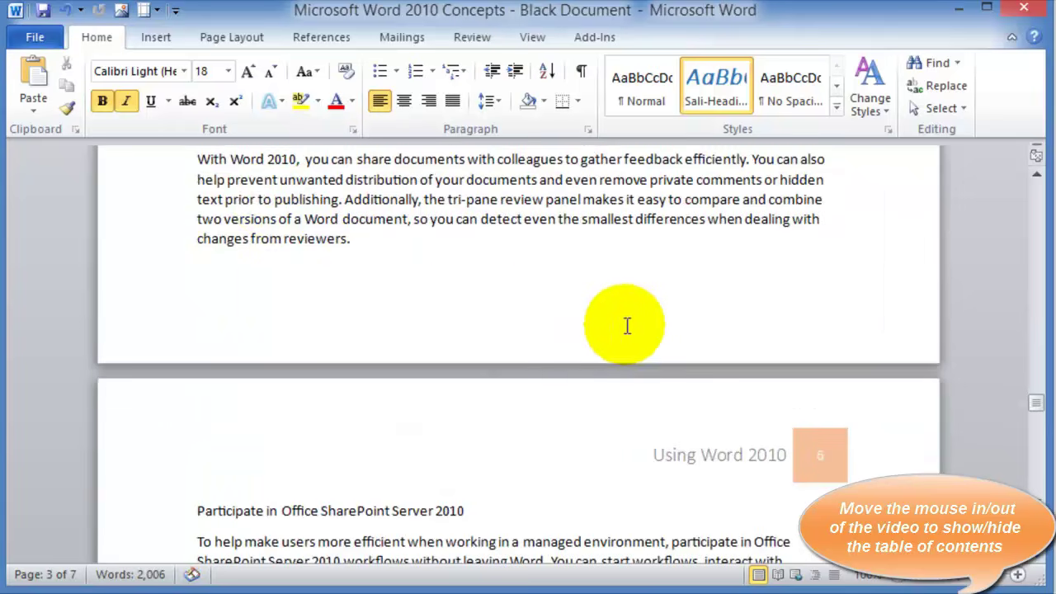
pyautogui.click(261, 216)
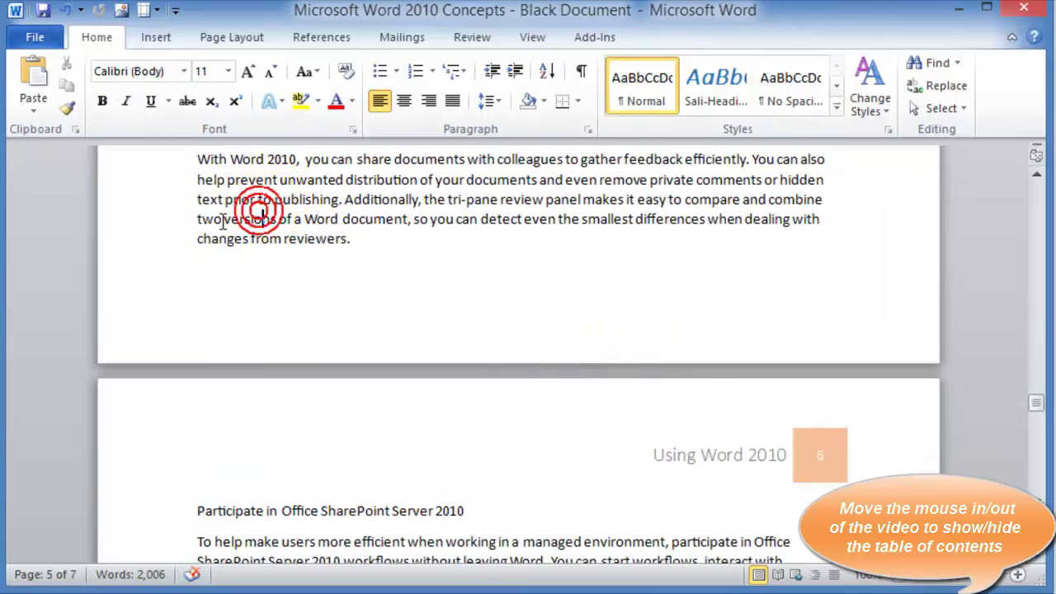
pyautogui.click(154, 43)
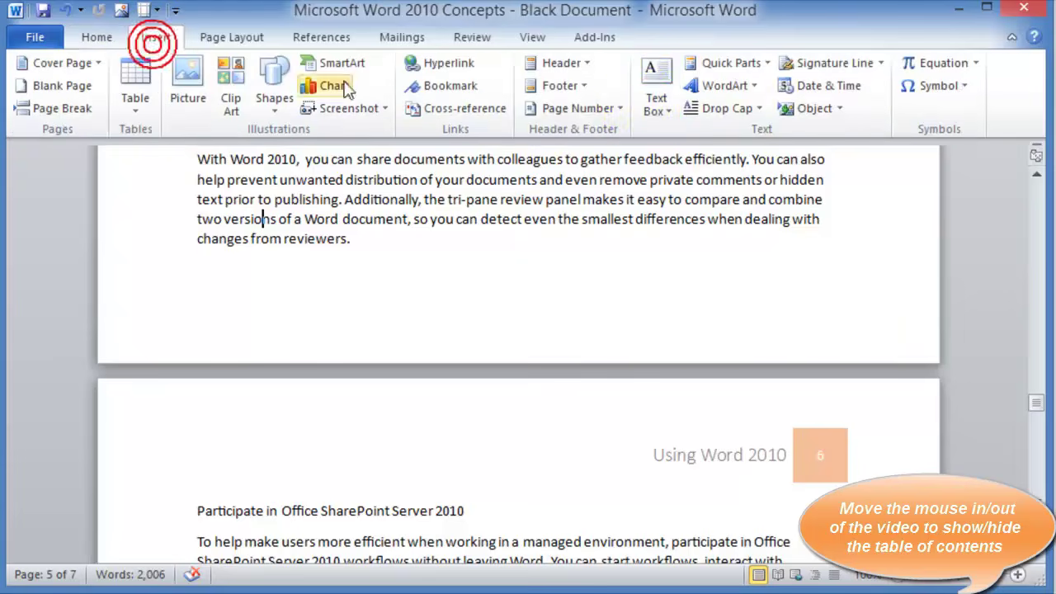
pyautogui.click(581, 87)
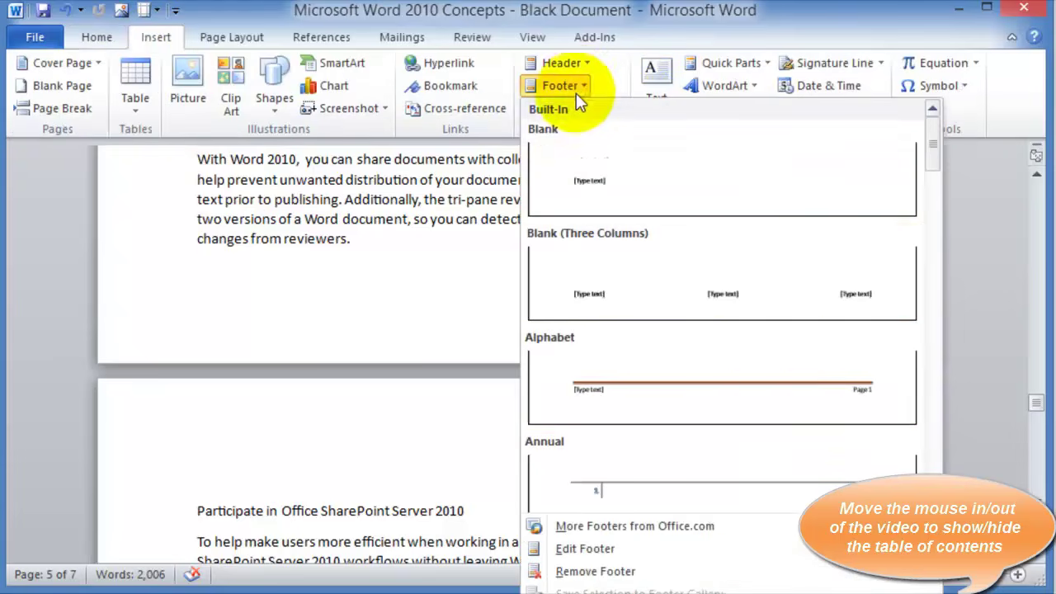
pyautogui.click(792, 381)
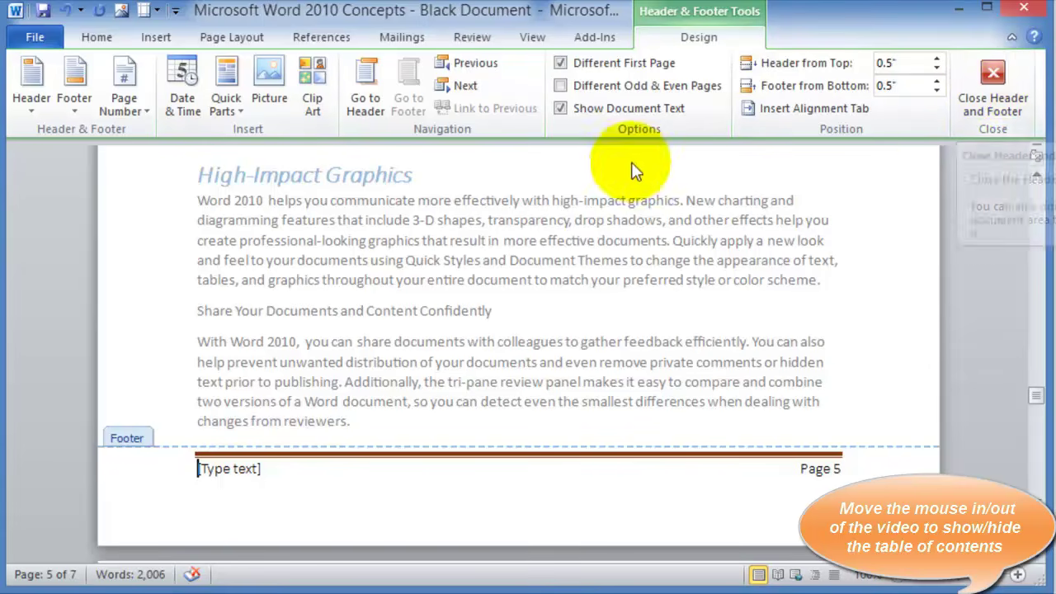
# Bring up the Field dialog from Quick Parts in the footer tools
pyautogui.click(143, 109)
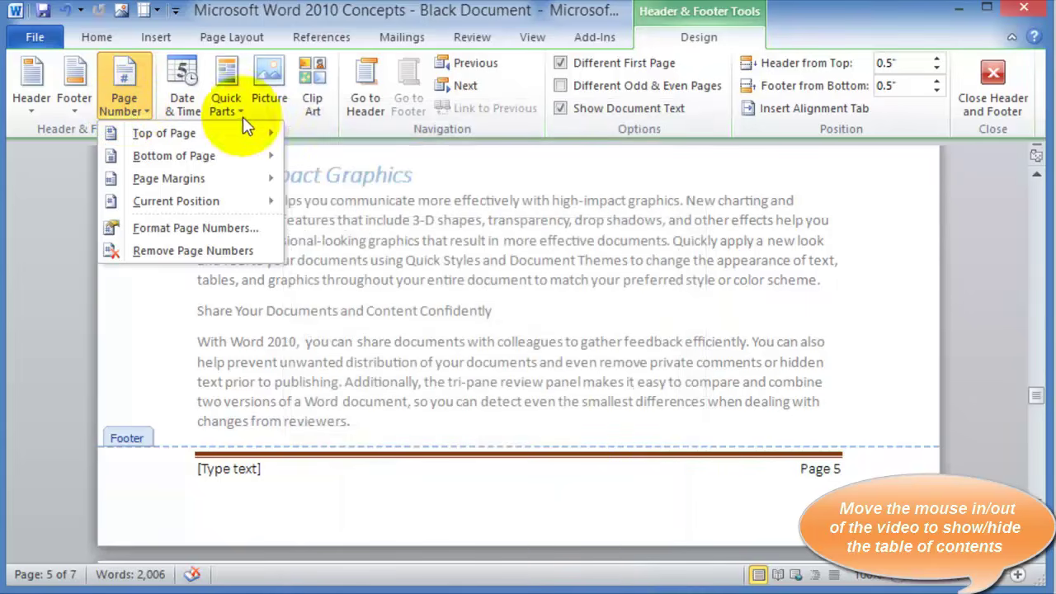
pyautogui.click(242, 112)
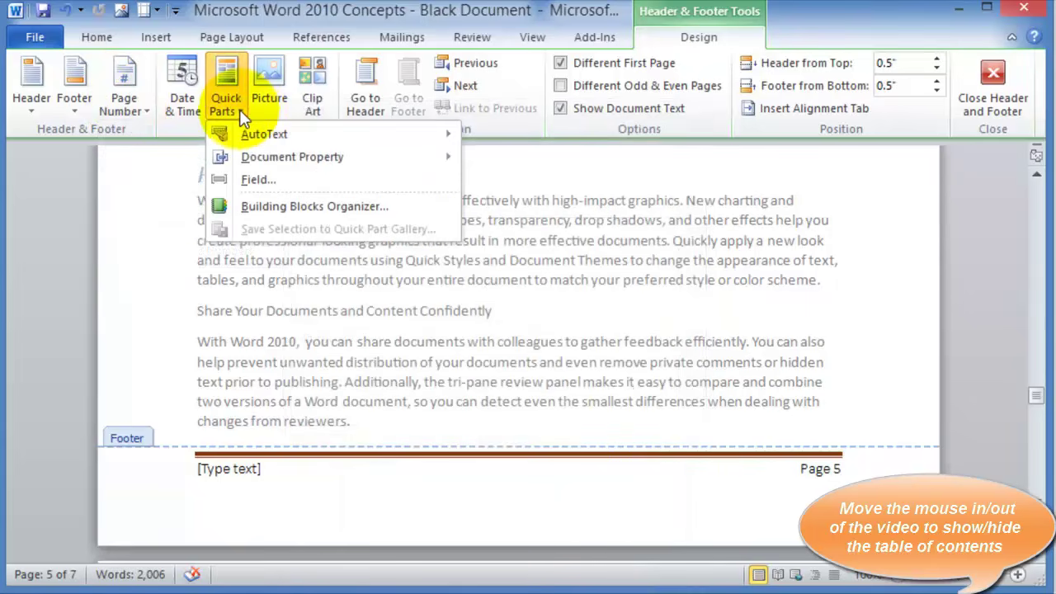
pyautogui.moveTo(247, 157)
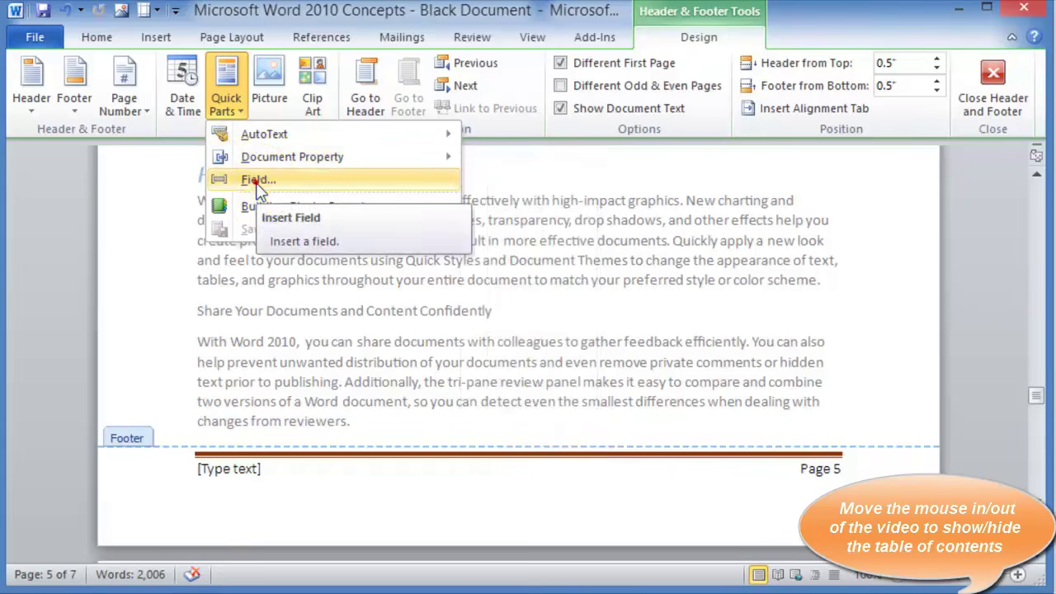
pyautogui.click(255, 182)
# Browse the field list and insert a field into the page 5 footer
pyautogui.click(230, 216)
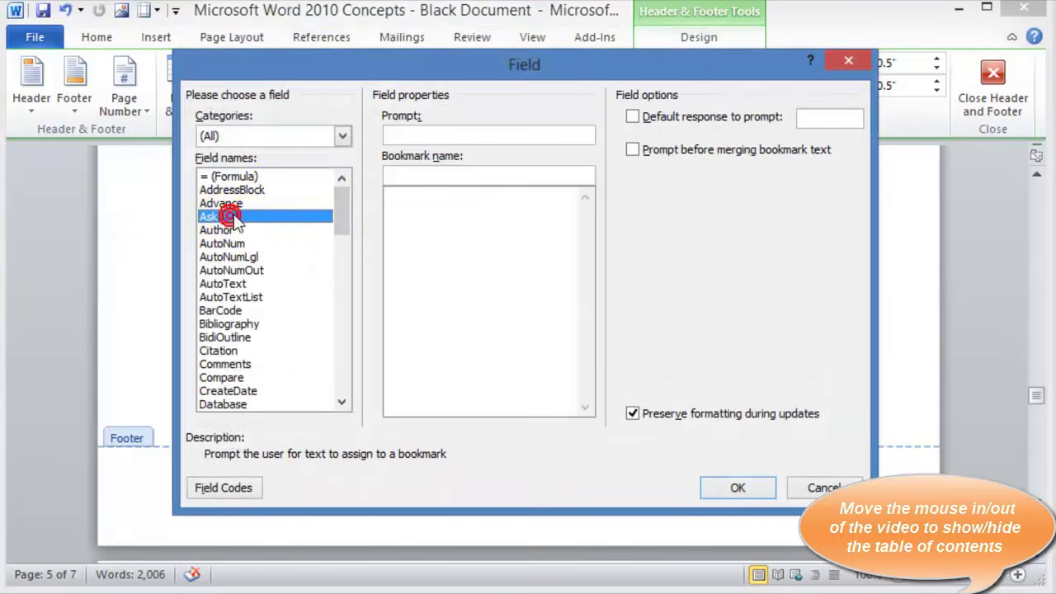
pyautogui.click(242, 310)
pyautogui.click(244, 326)
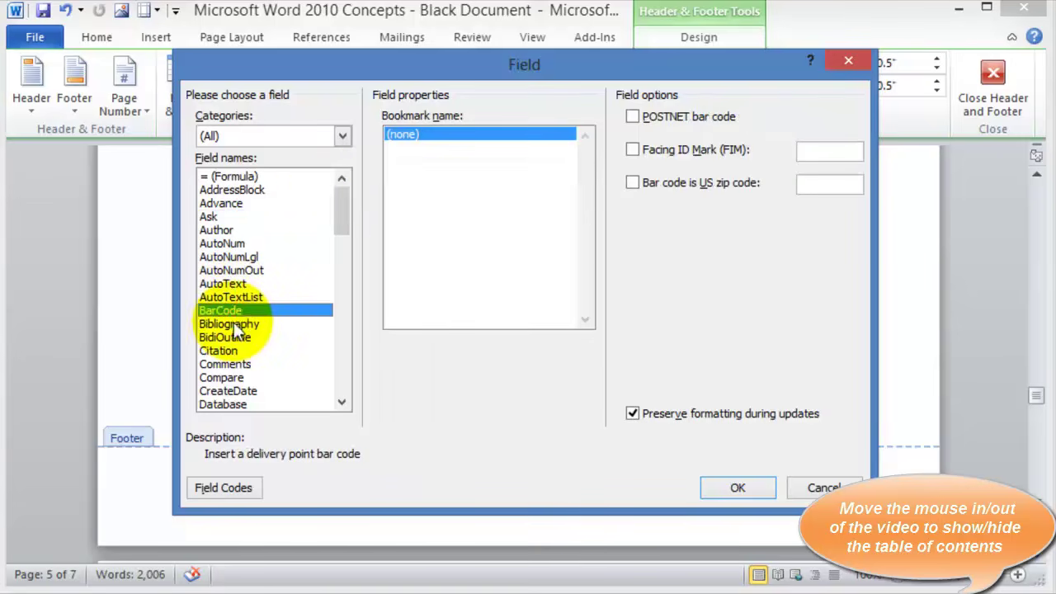
pyautogui.click(232, 339)
pyautogui.click(227, 364)
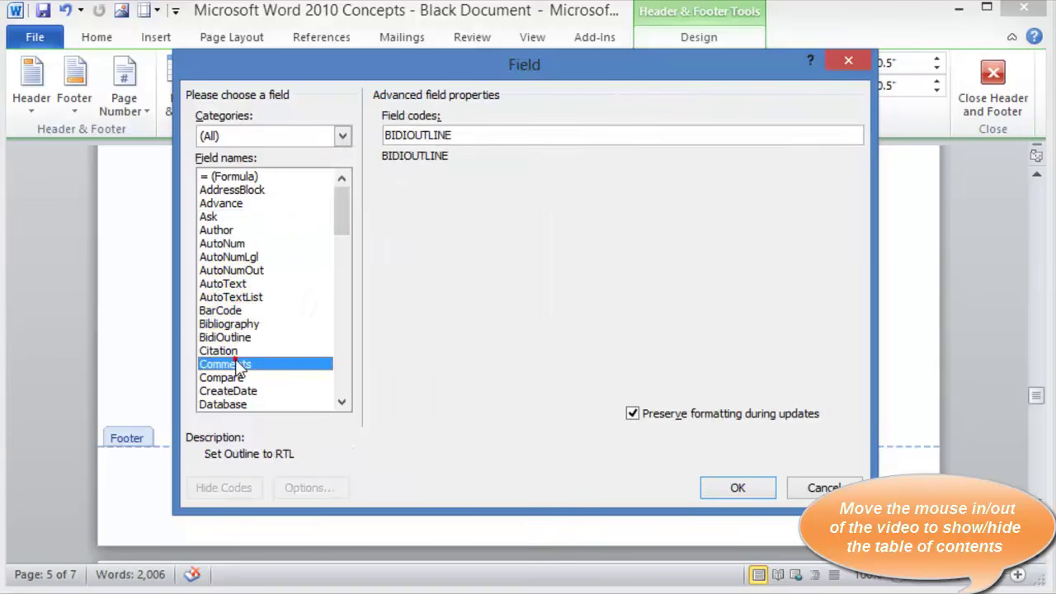
pyautogui.moveTo(341, 211); pyautogui.dragTo(344, 358)
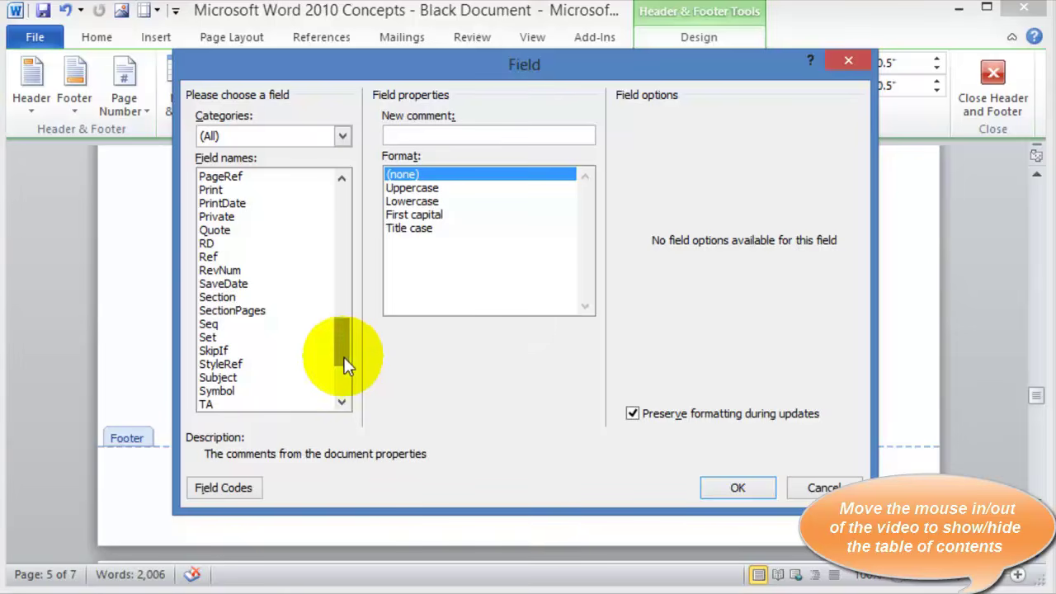
pyautogui.write('date')
pyautogui.press('Return')
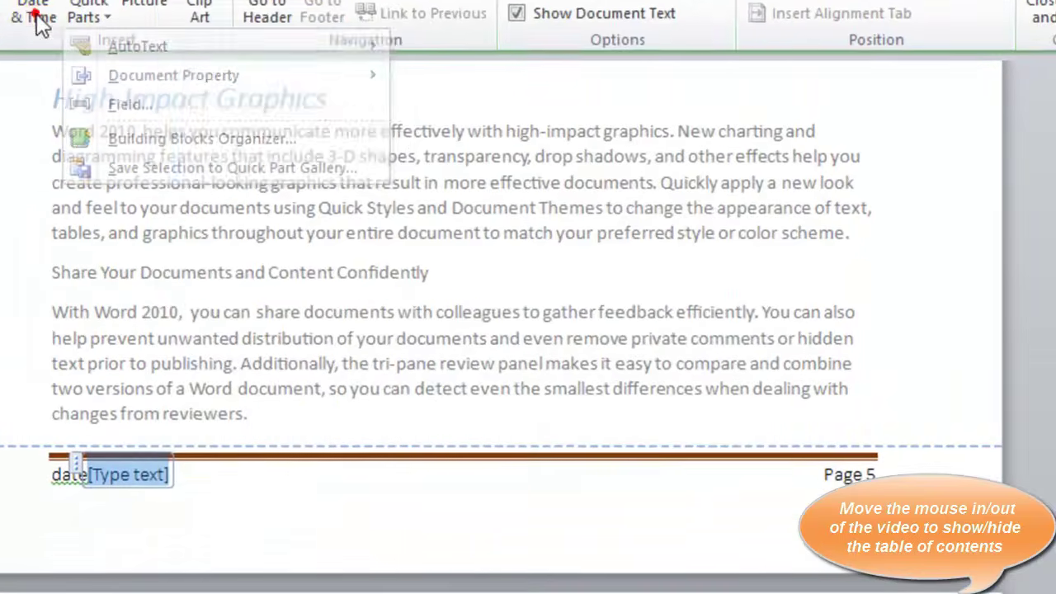
# Insert the date as November 24, 2012 beside Page 5 and close the footer
pyautogui.click(89, 25)
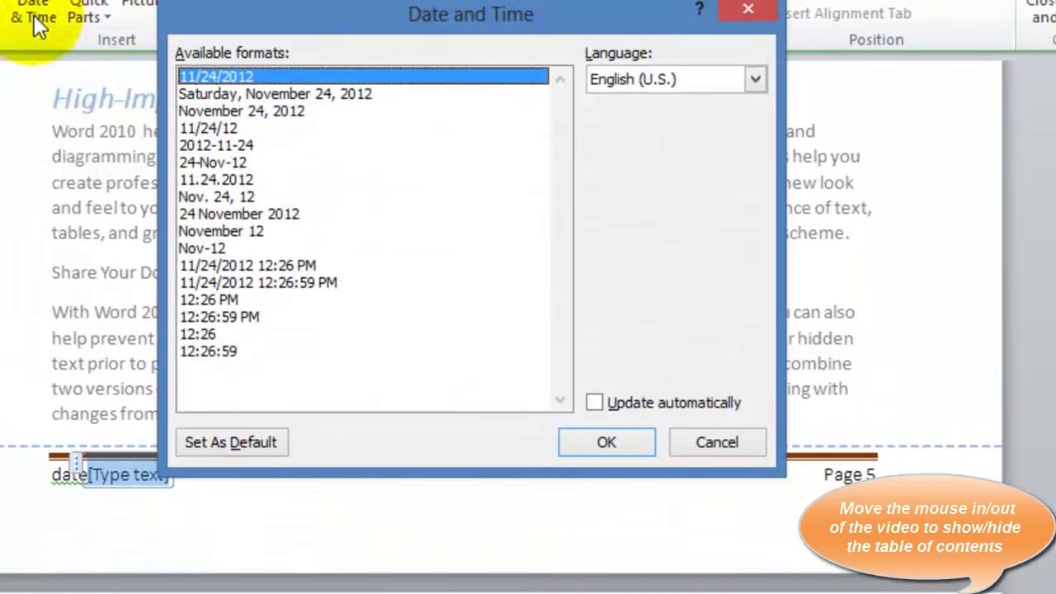
pyautogui.click(234, 113)
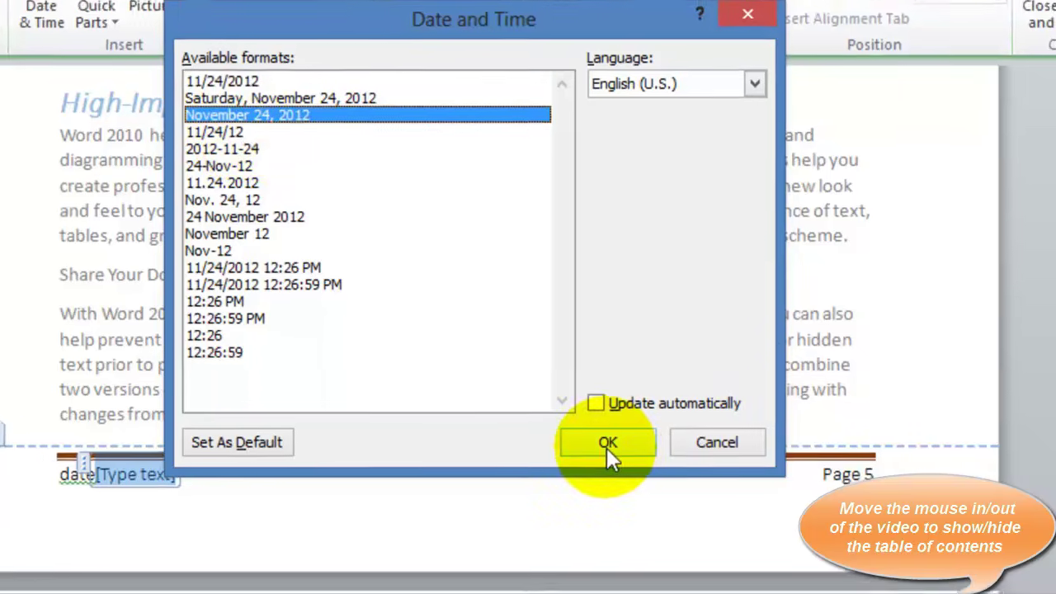
pyautogui.click(607, 445)
pyautogui.doubleClick(658, 264)
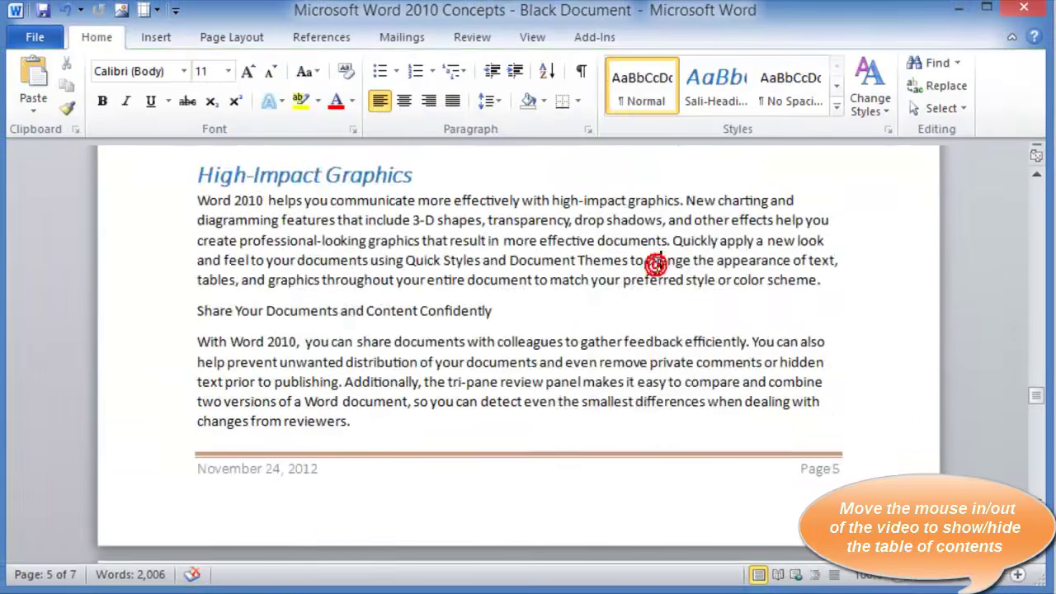
# Insert a simple pull-quote text box at the 'To help' paragraph, filled with placeholder letters
pyautogui.scroll(-15, 539, 276)
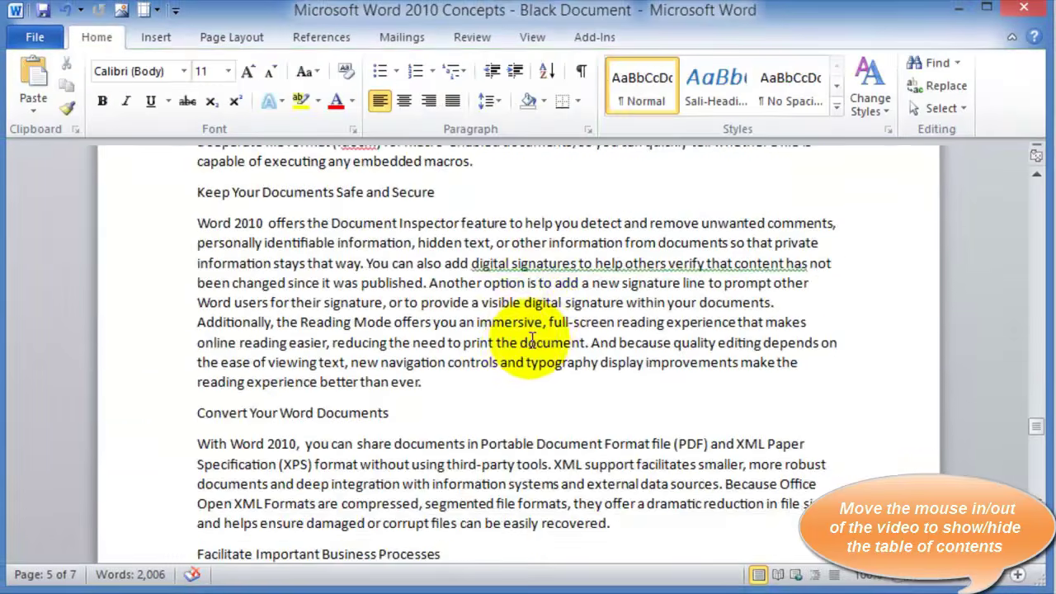
pyautogui.scroll(-18, 532, 341)
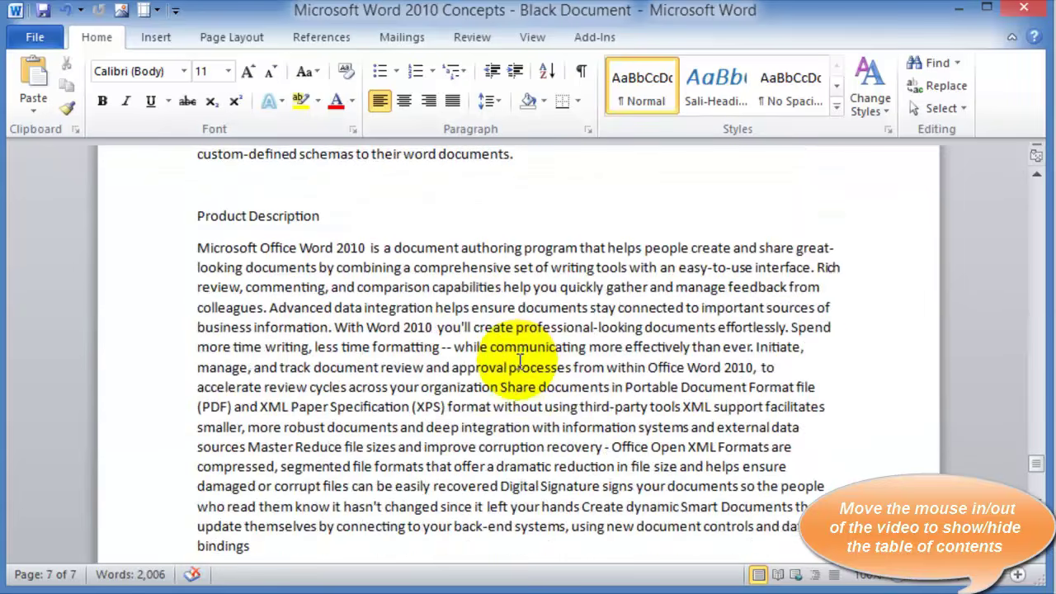
pyautogui.scroll(-5, 471, 412)
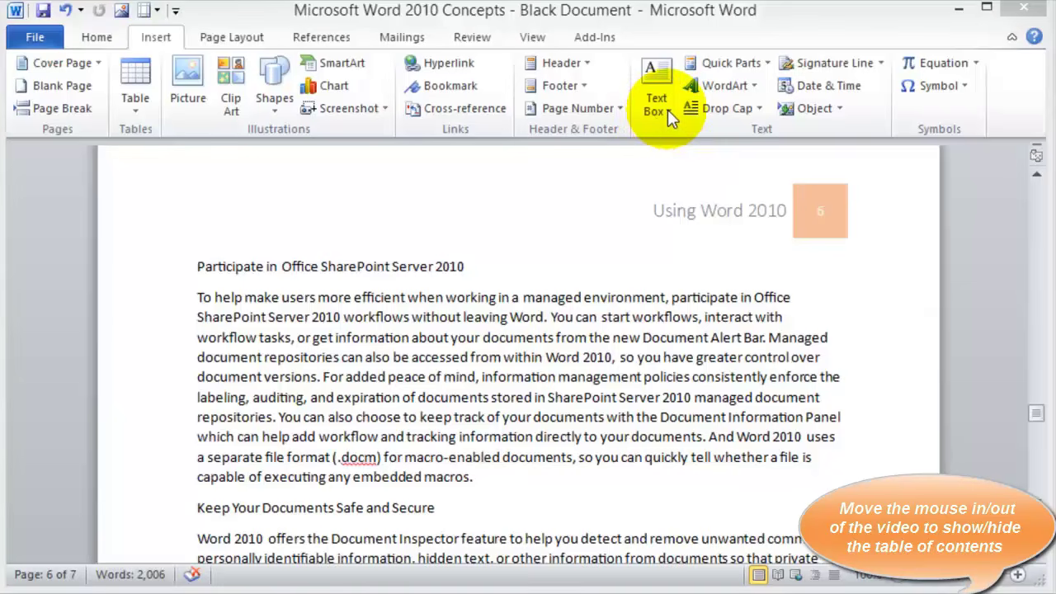
pyautogui.click(200, 297)
pyautogui.click(198, 297)
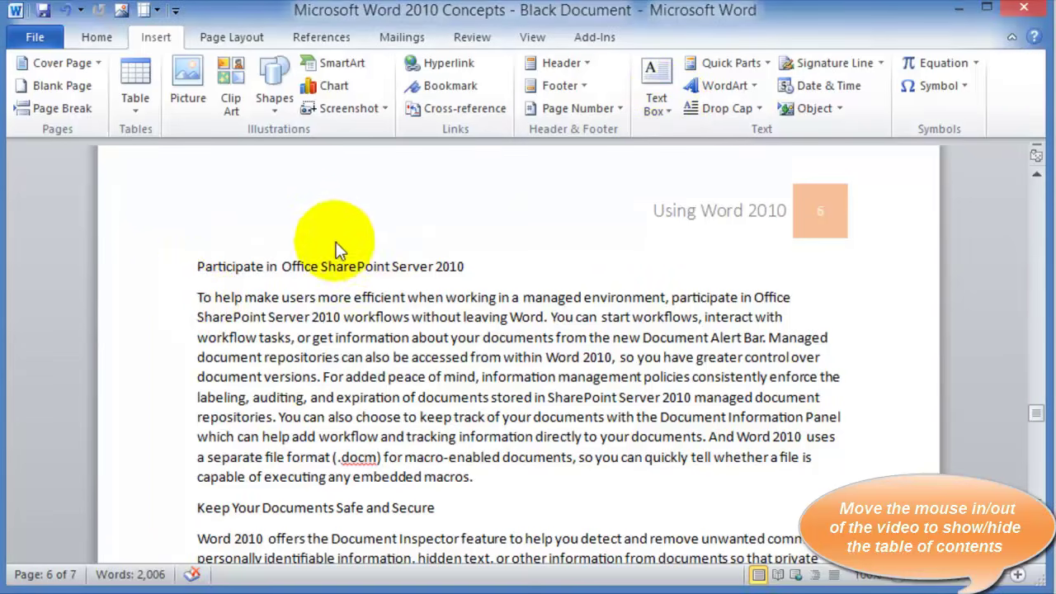
pyautogui.click(665, 104)
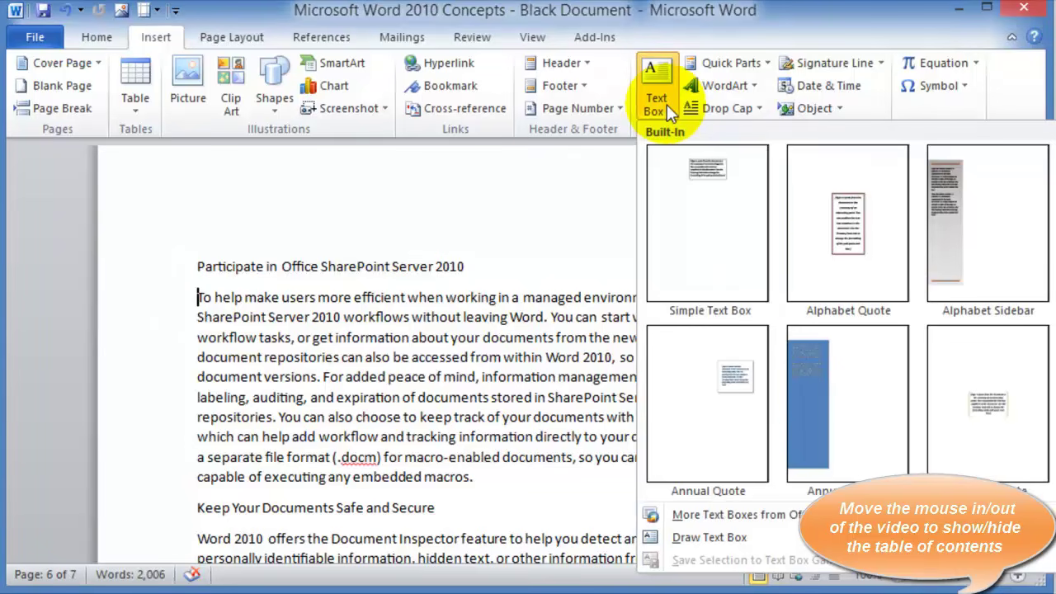
pyautogui.click(710, 191)
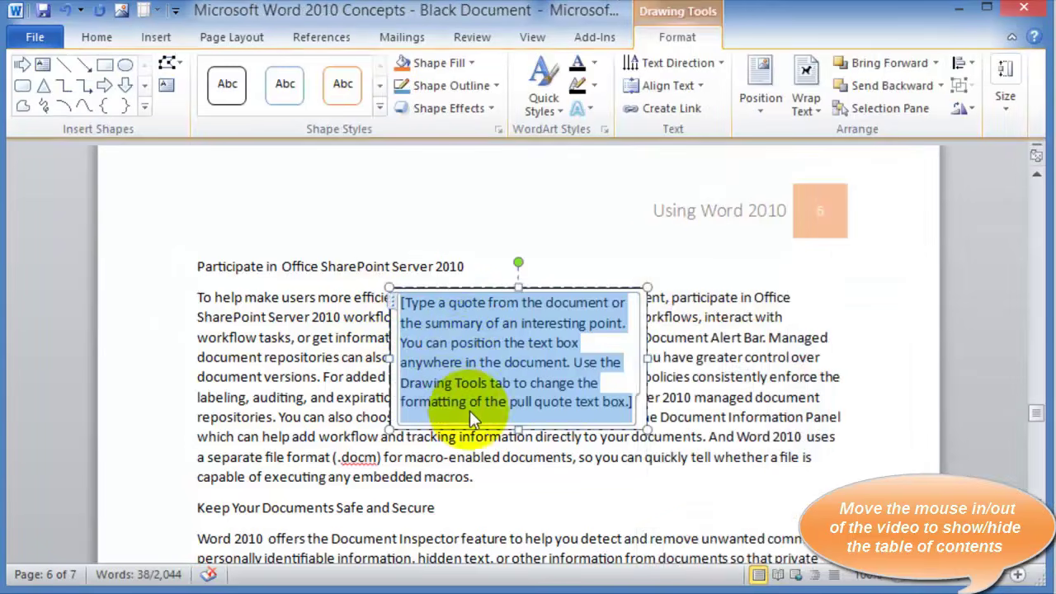
pyautogui.write('dfsdfsdfsfddsfsdfsdfdsfsdfsd')
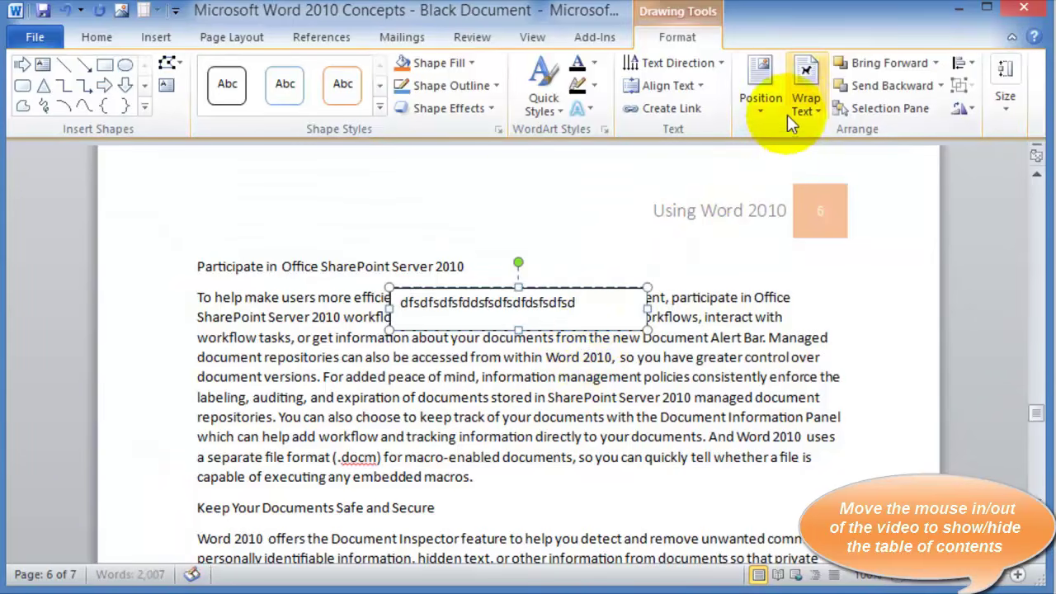
# Set the text box wrapping to Tight so the paragraph flows around it
pyautogui.click(814, 111)
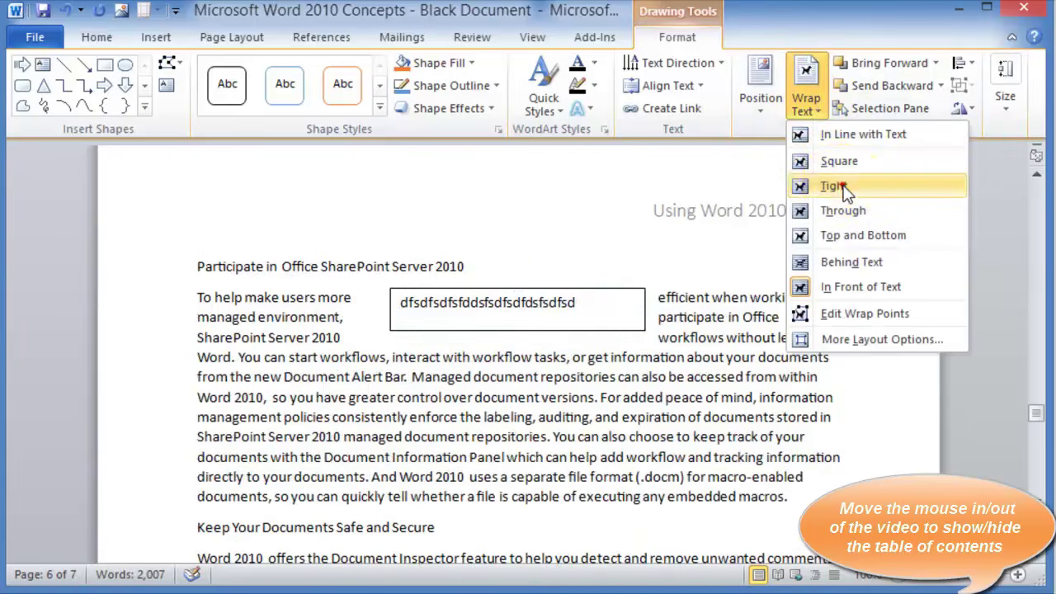
pyautogui.click(837, 184)
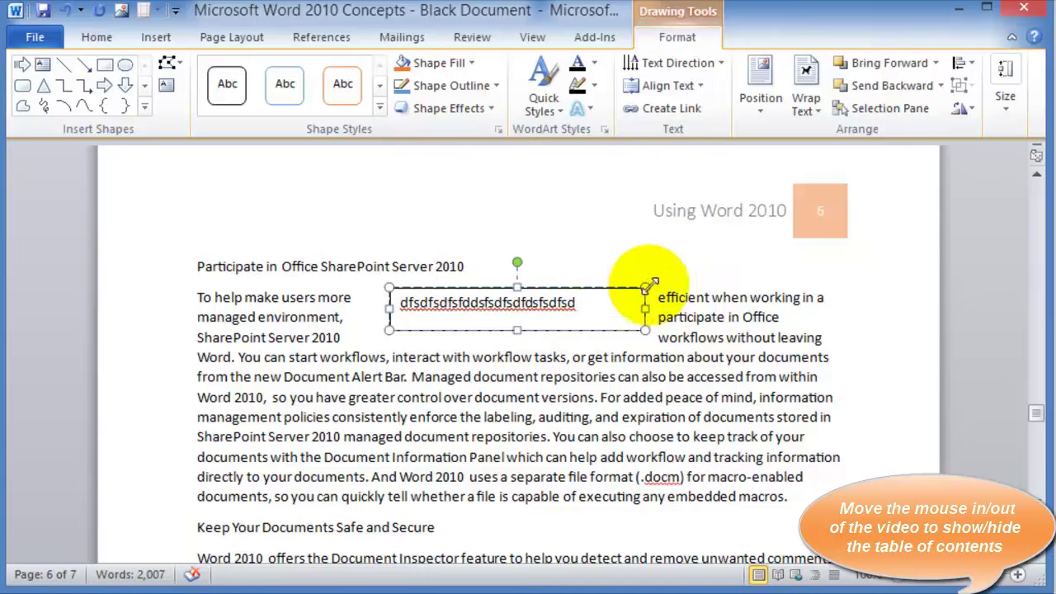
pyautogui.click(677, 343)
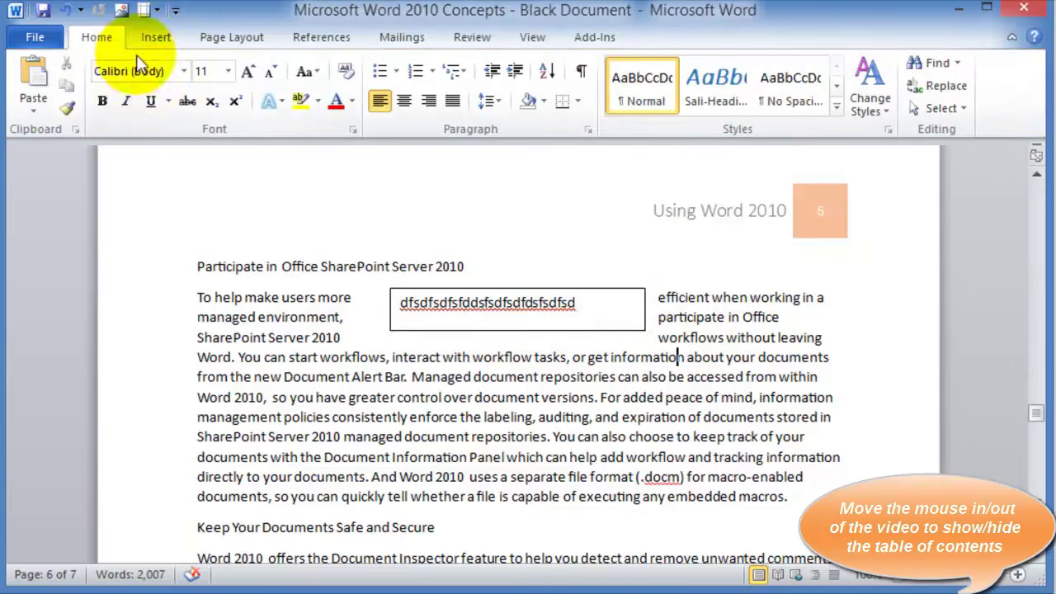
# Give the 'Word 2010 offers' paragraph a Dropped capital W
pyautogui.click(156, 37)
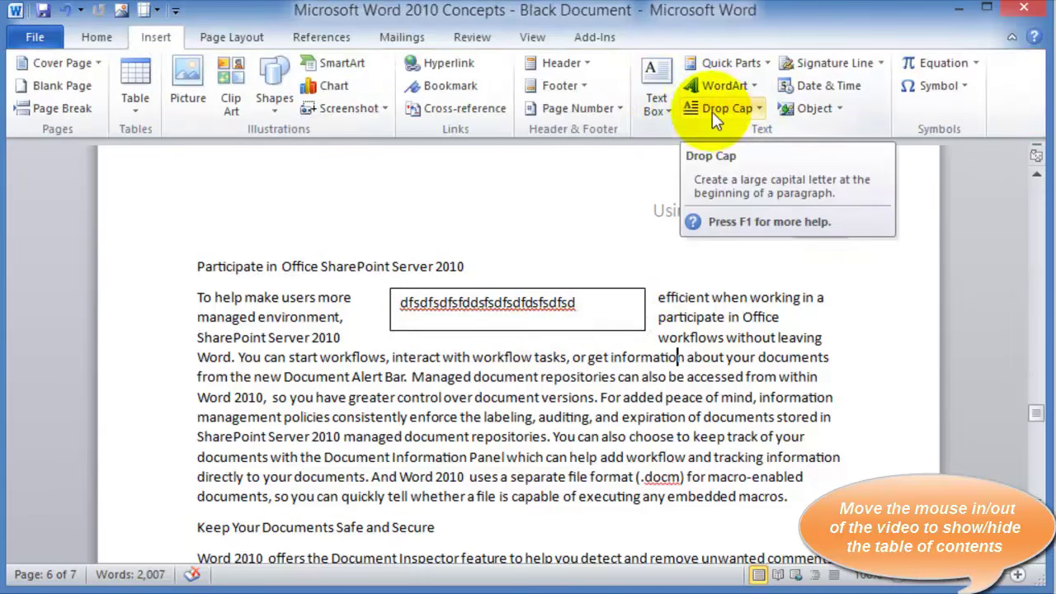
pyautogui.click(663, 115)
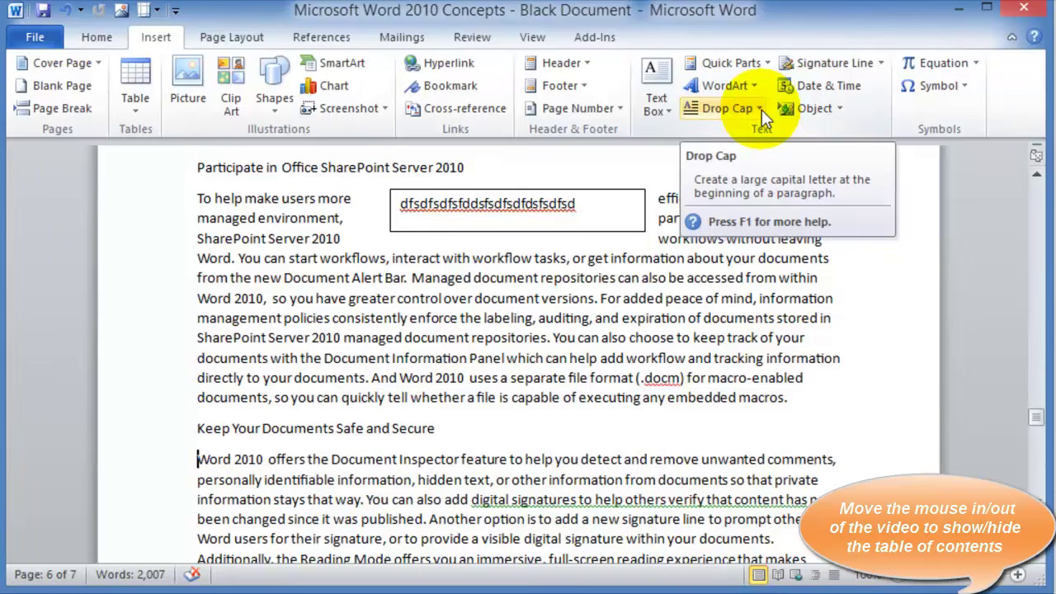
pyautogui.click(761, 110)
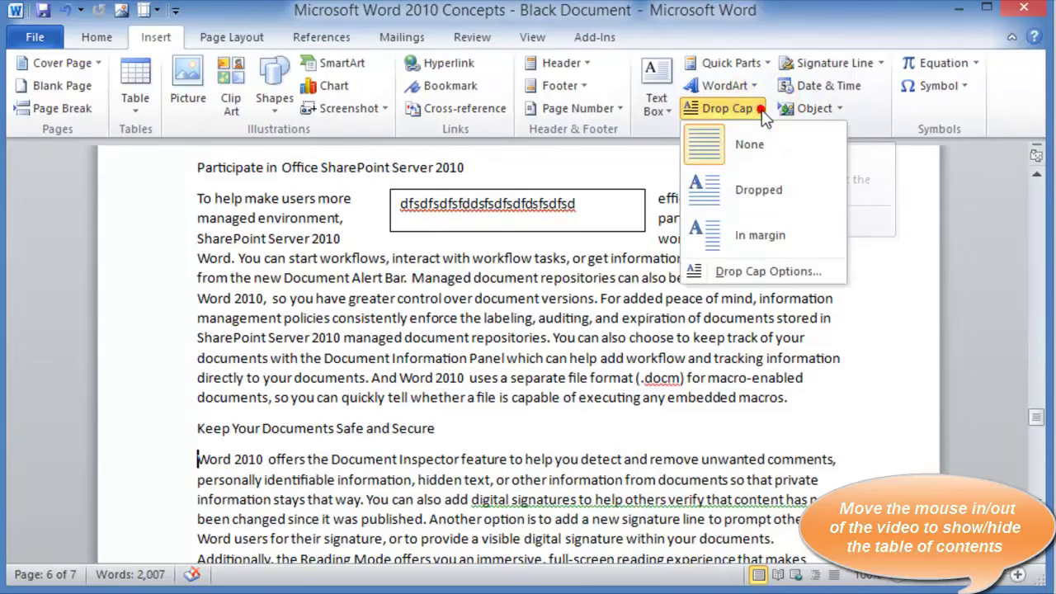
pyautogui.click(742, 196)
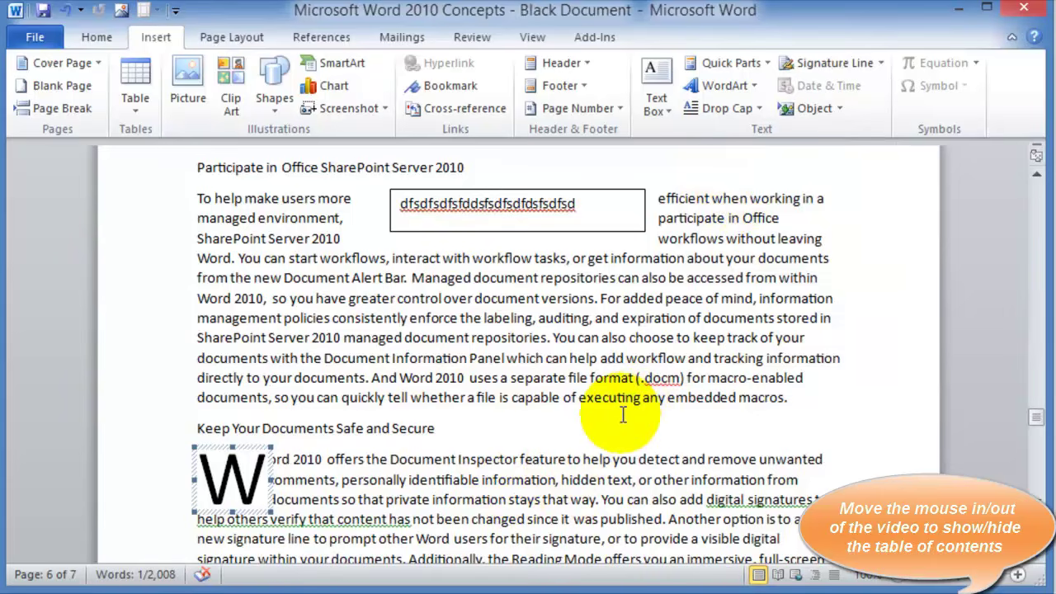
pyautogui.click(636, 338)
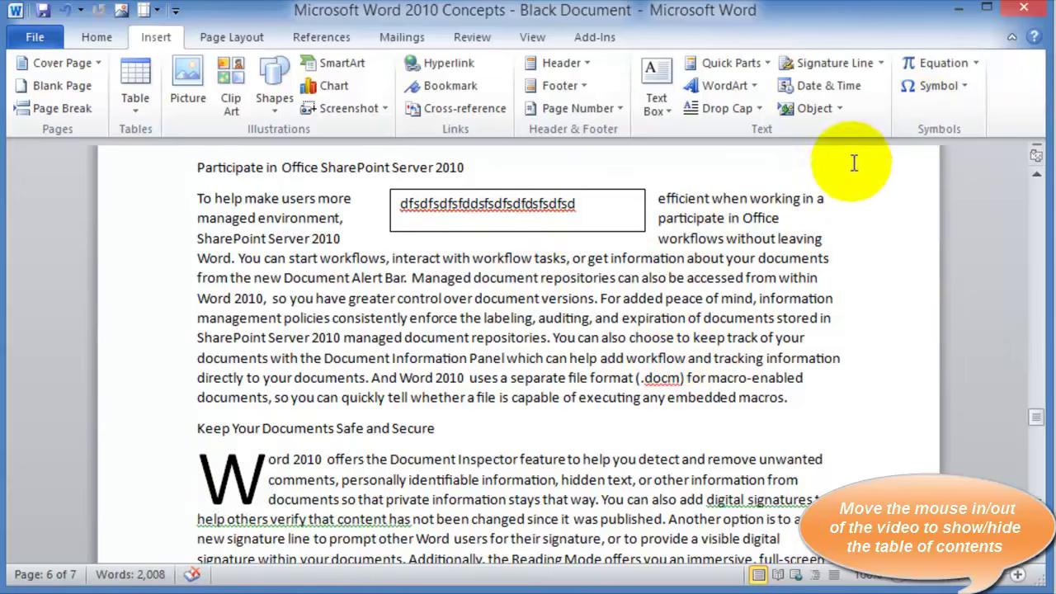
# Insert the Binomial Theorem equation and a € symbol inside the word 'choose'
pyautogui.click(978, 66)
pyautogui.click(899, 259)
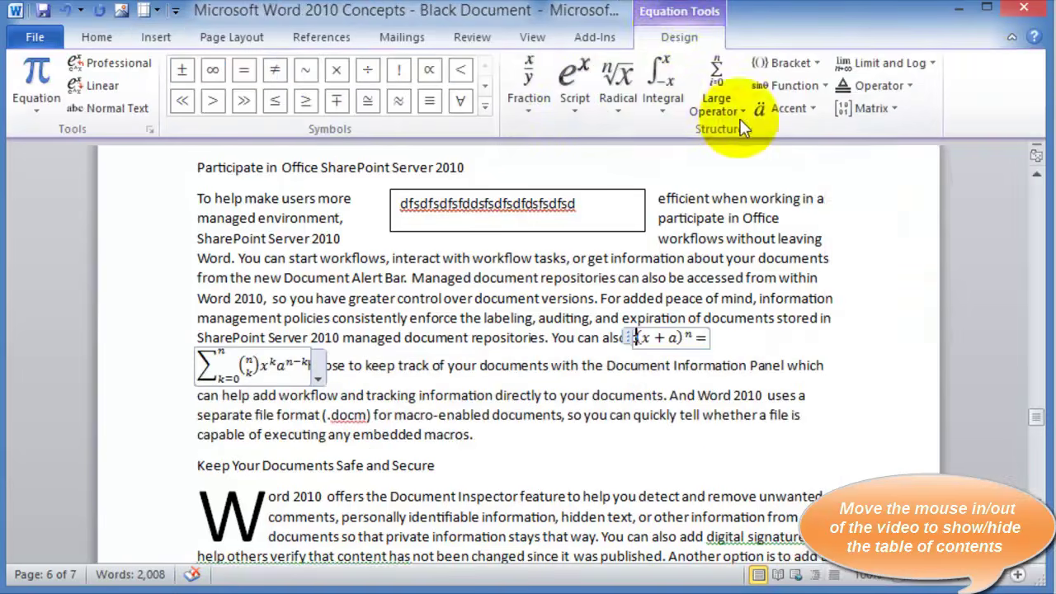
pyautogui.click(156, 38)
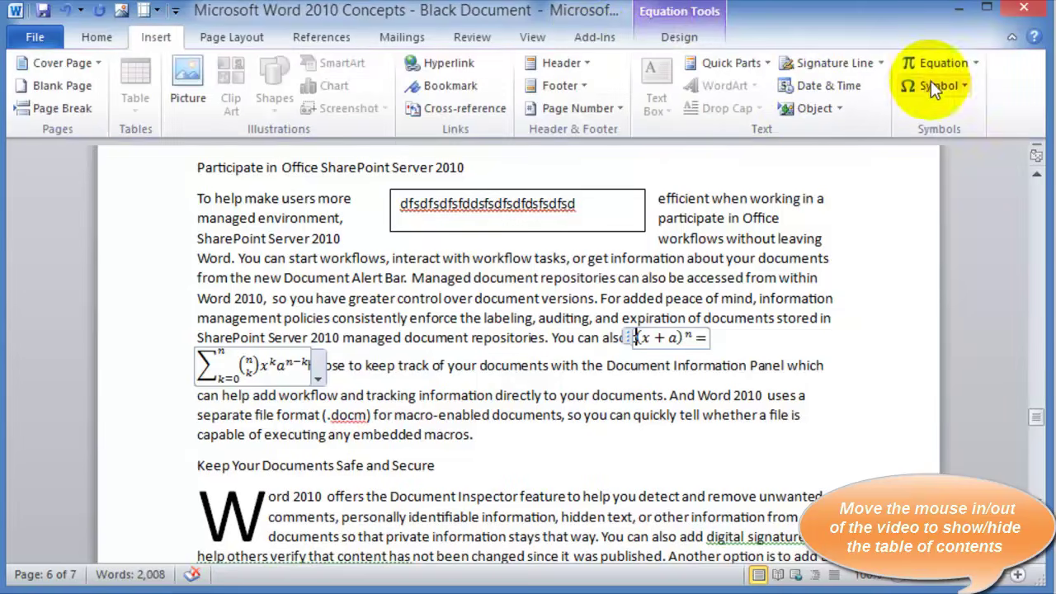
pyautogui.click(971, 87)
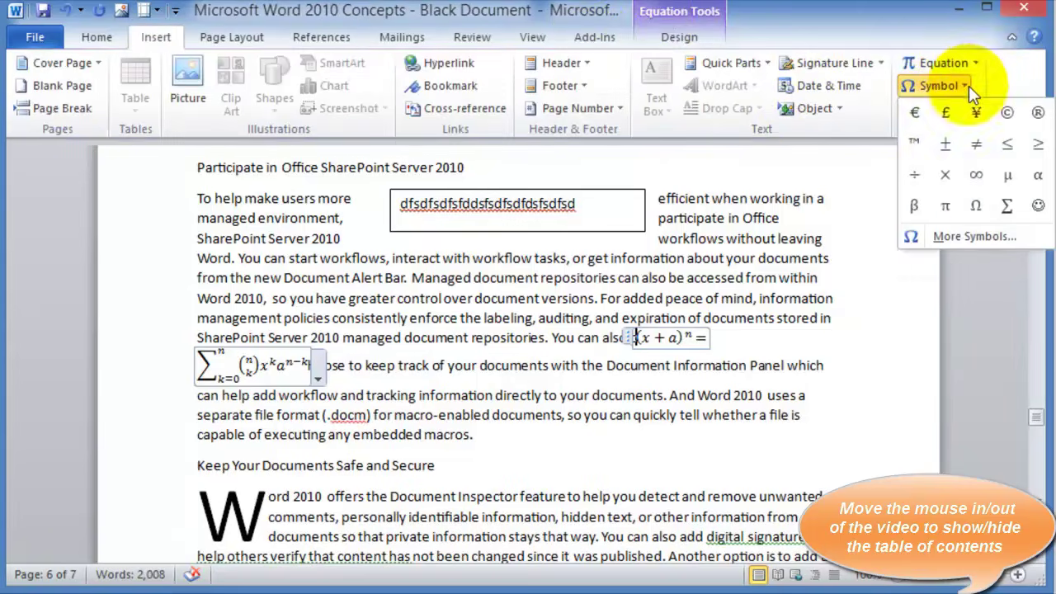
pyautogui.click(981, 183)
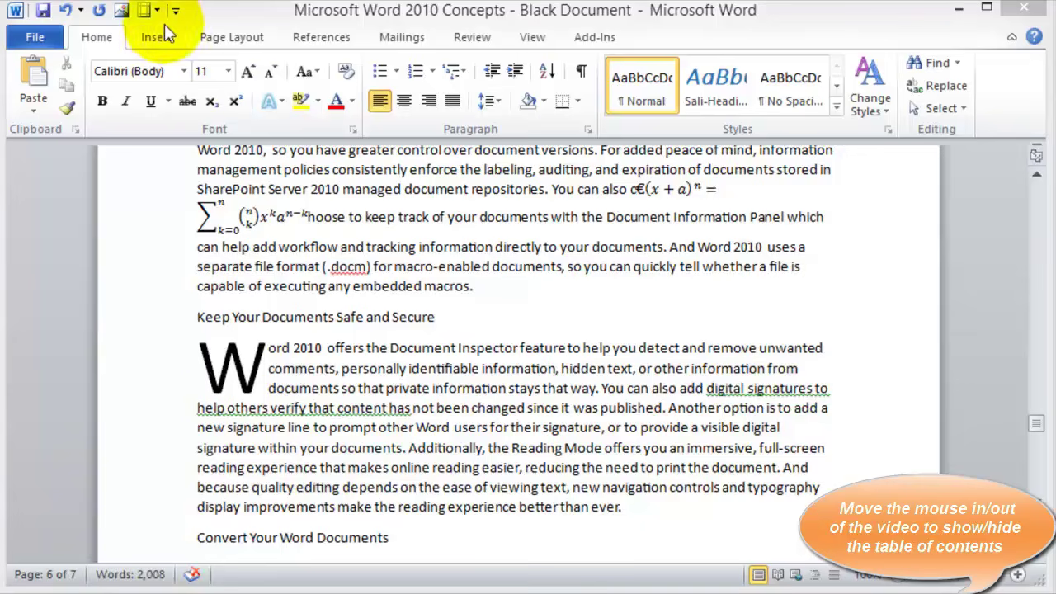
# Set custom Top, Bottom, Left and Right margins of .5 inch for the document
pyautogui.click(232, 38)
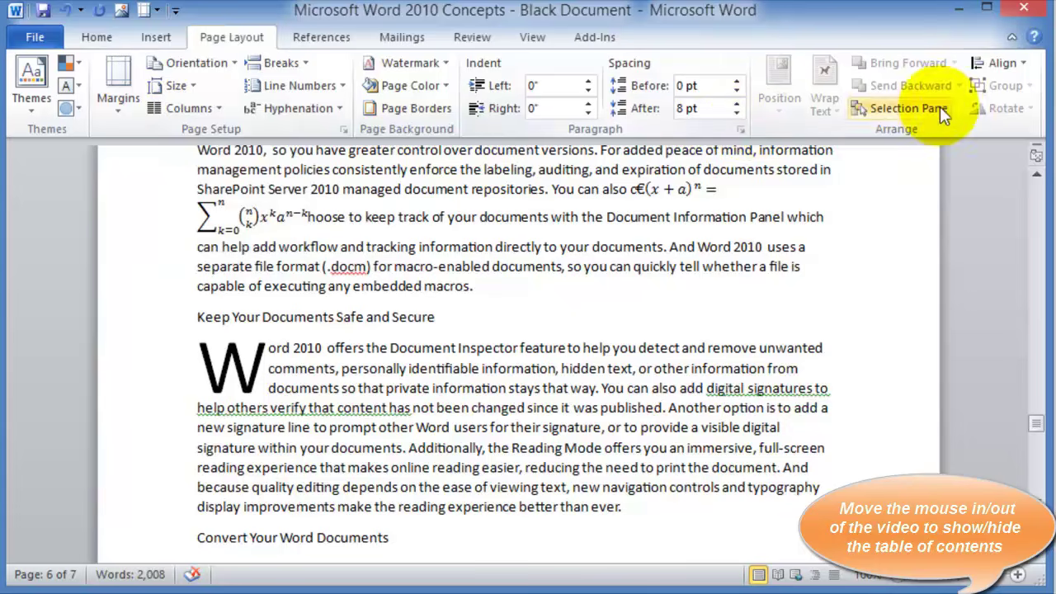
pyautogui.click(118, 121)
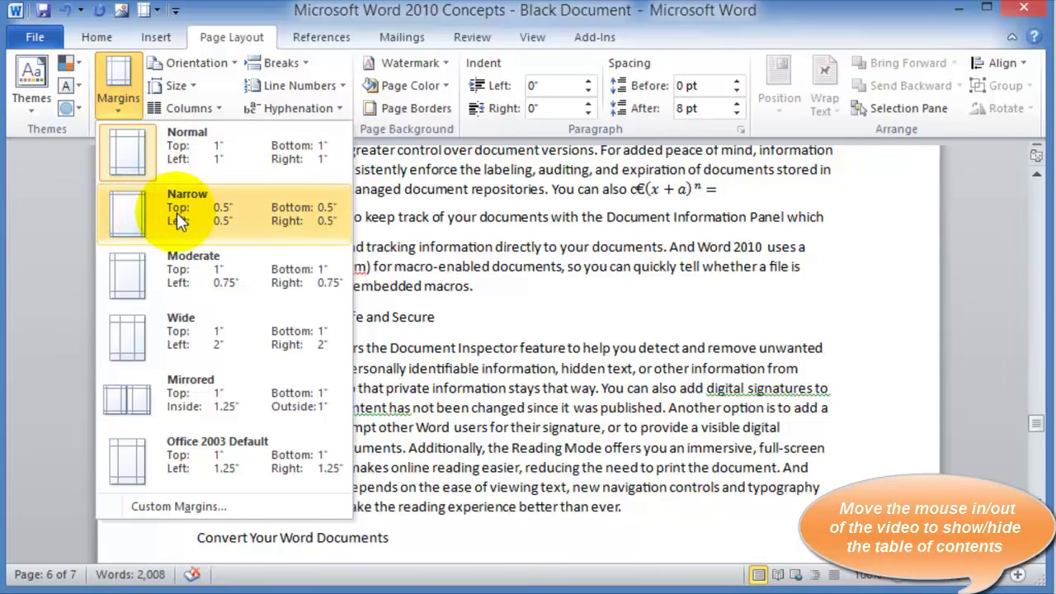
pyautogui.click(180, 508)
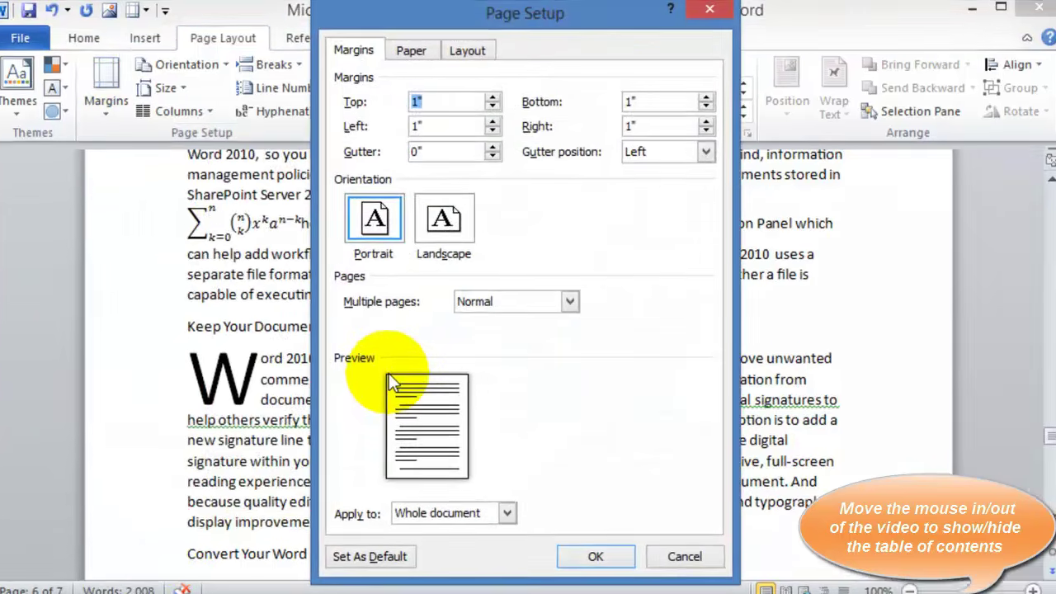
pyautogui.write('.')
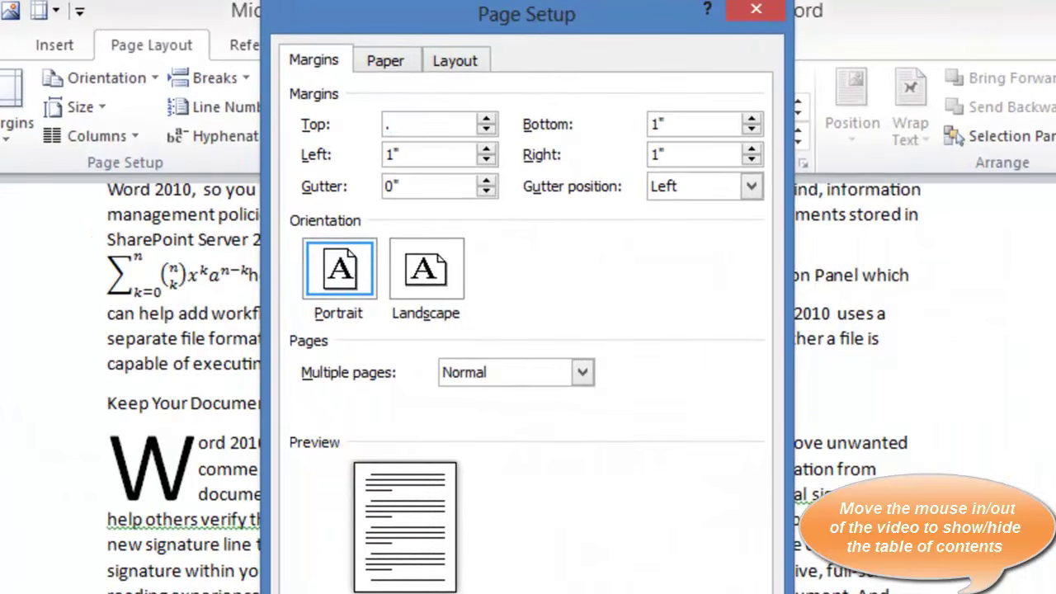
pyautogui.write('5')
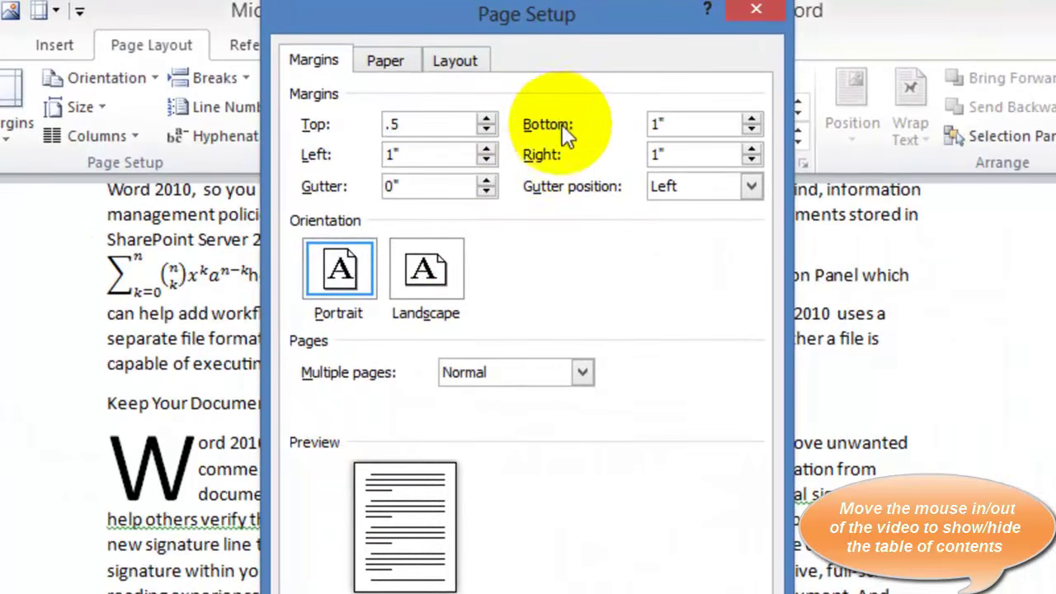
pyautogui.doubleClick(425, 163)
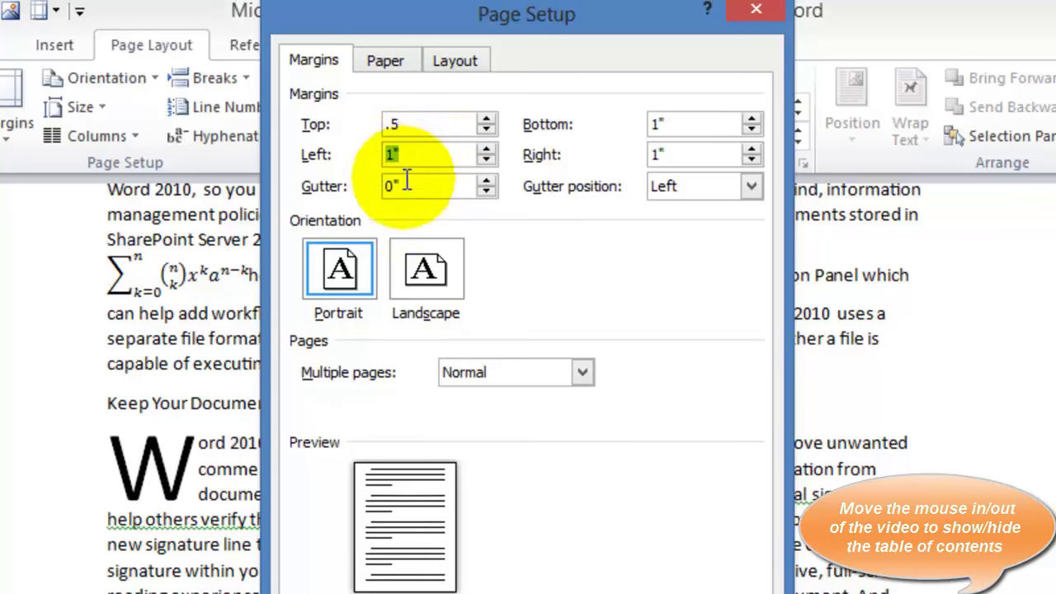
pyautogui.write('.5')
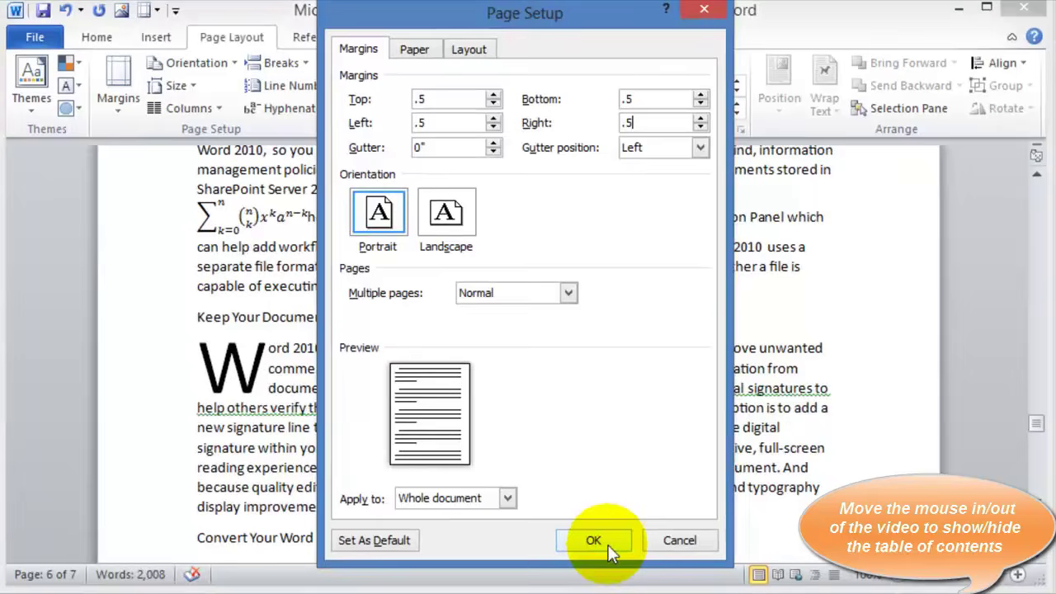
pyautogui.click(614, 538)
pyautogui.scroll(15, 388, 276)
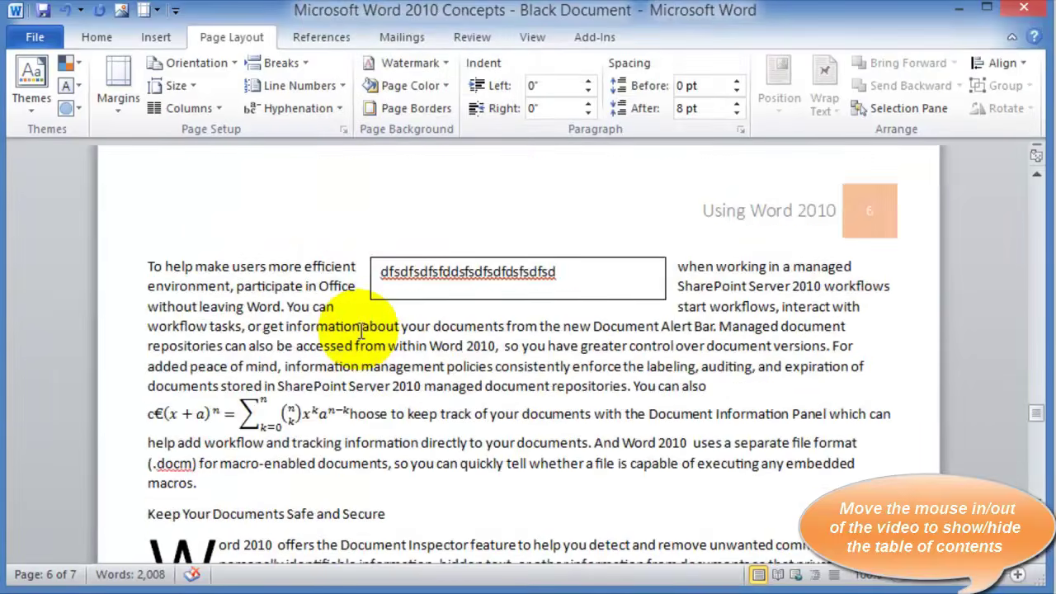
# Switch the document's page orientation to Landscape
pyautogui.scroll(10, 361, 334)
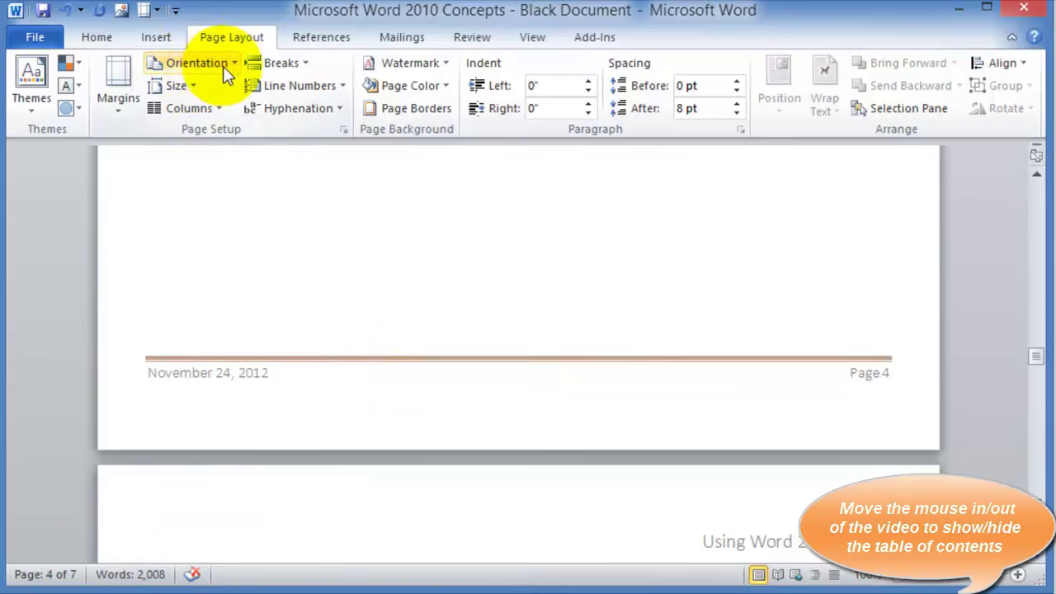
pyautogui.scroll(-7, 471, 248)
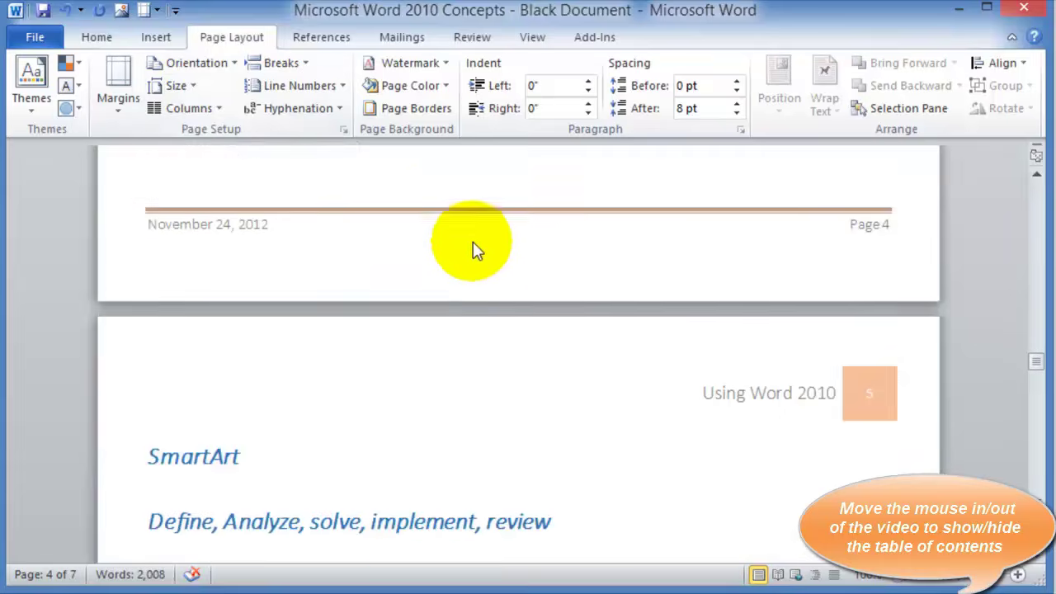
pyautogui.scroll(-20, 377, 363)
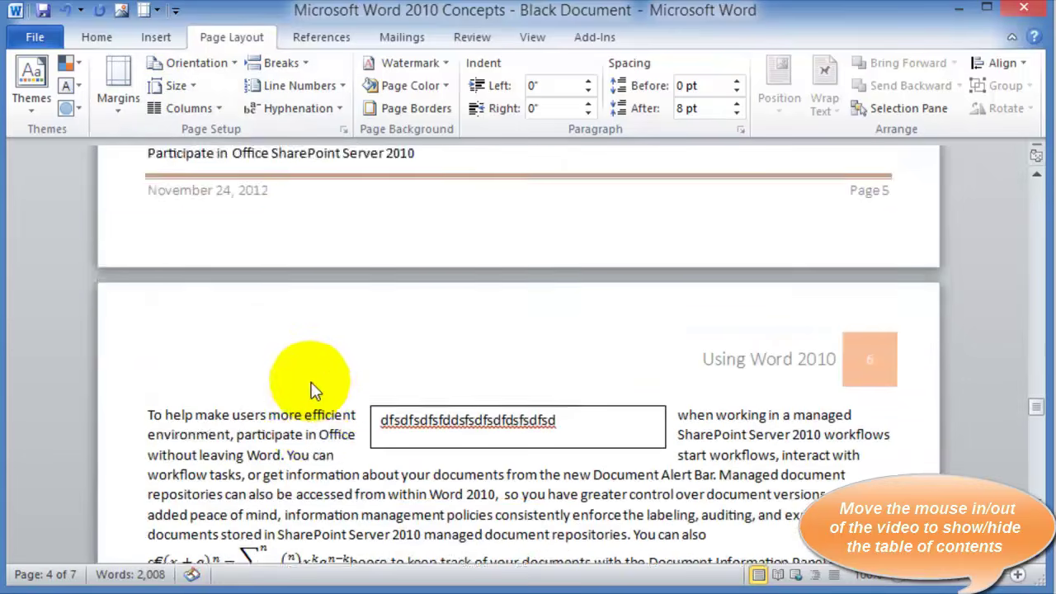
pyautogui.click(150, 367)
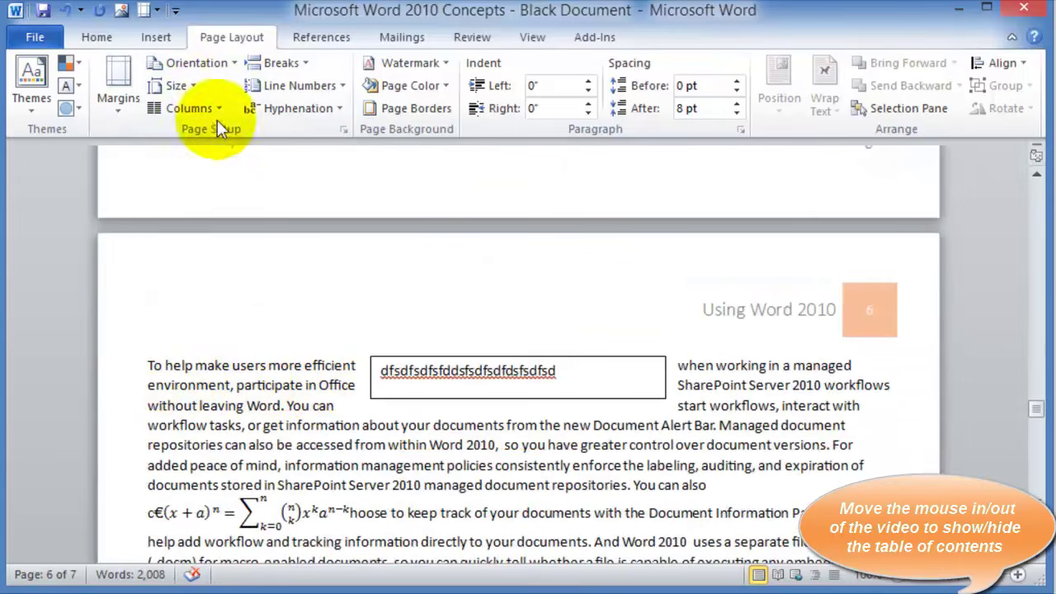
pyautogui.click(233, 69)
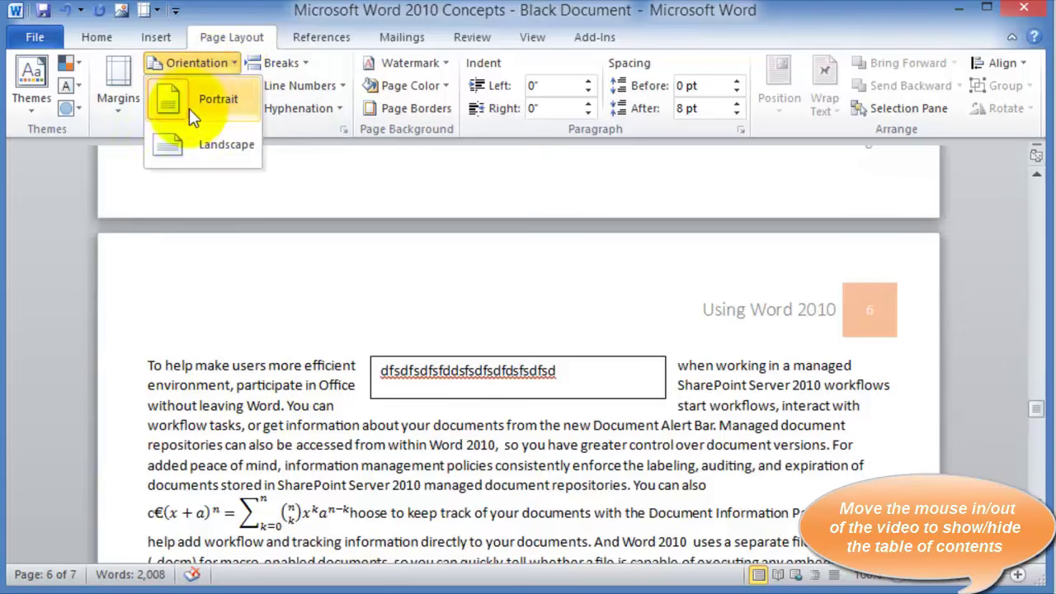
pyautogui.click(182, 149)
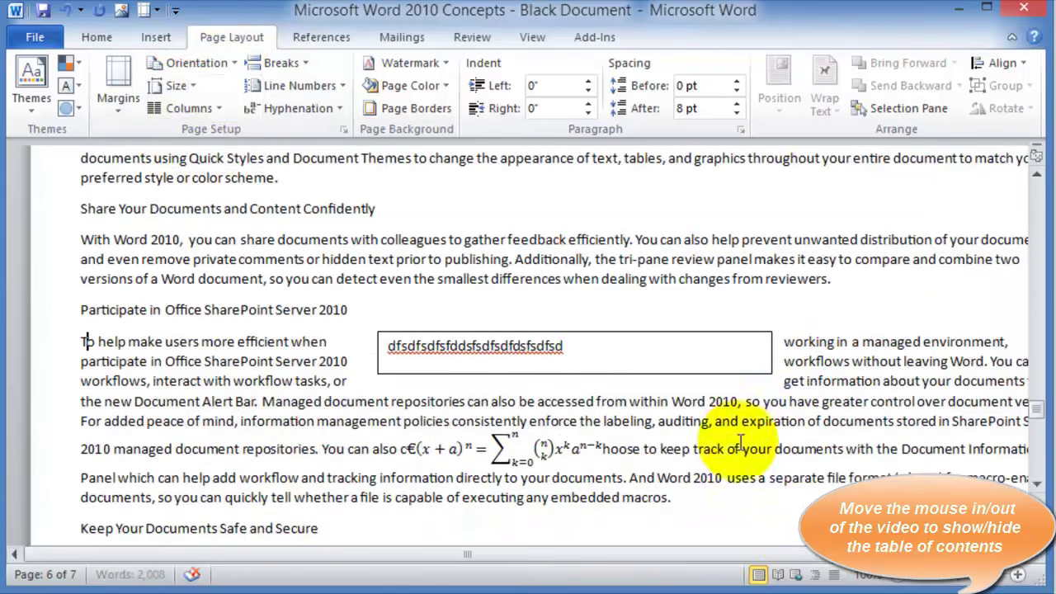
# Review the paper Size list and close it without changing the size
pyautogui.scroll(-4, 904, 452)
pyautogui.scroll(3, 872, 424)
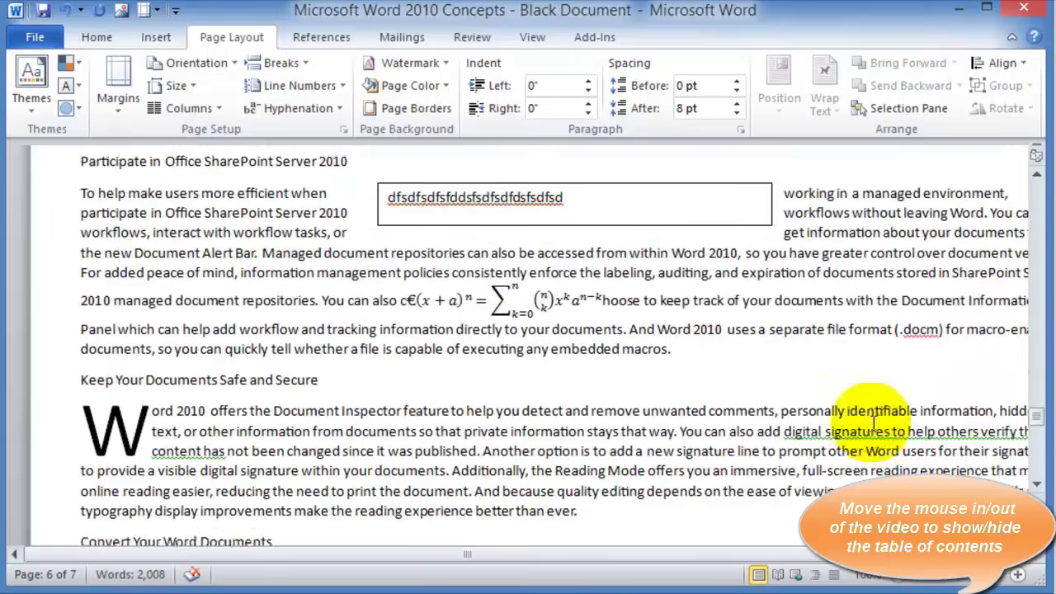
pyautogui.scroll(-1, 701, 330)
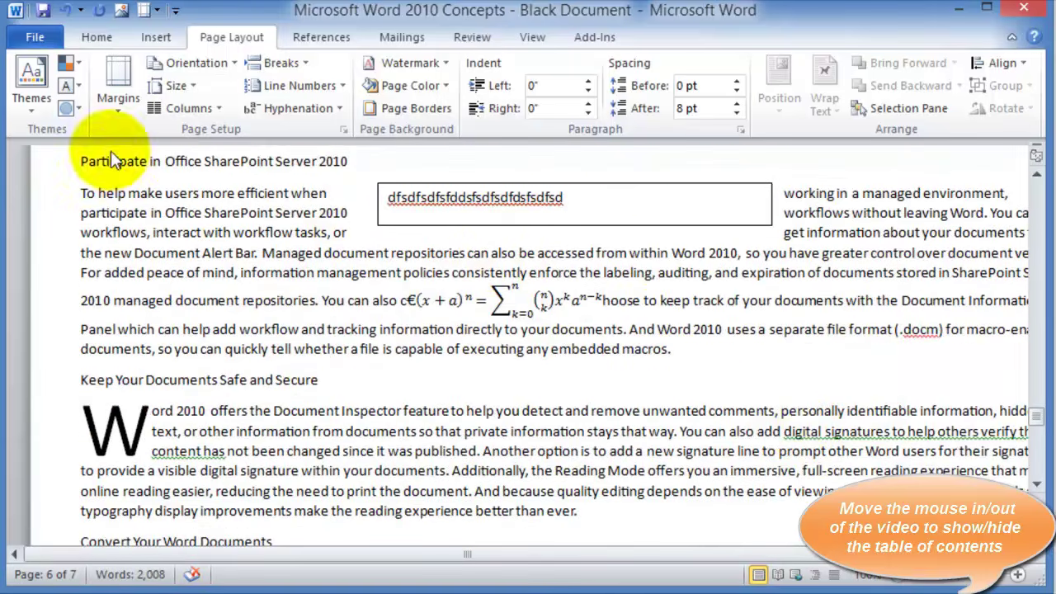
pyautogui.click(188, 86)
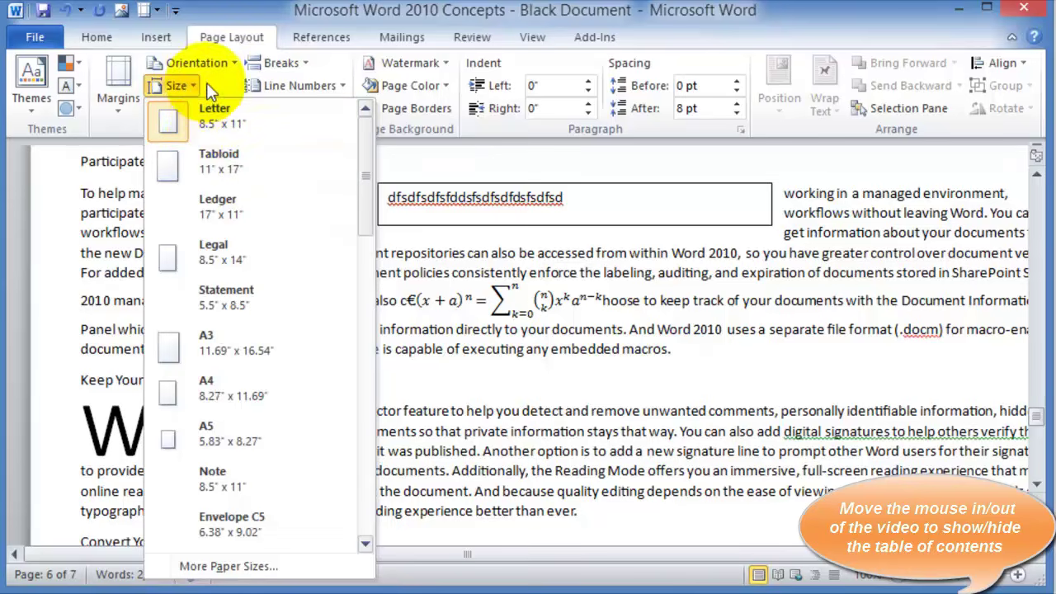
pyautogui.click(206, 83)
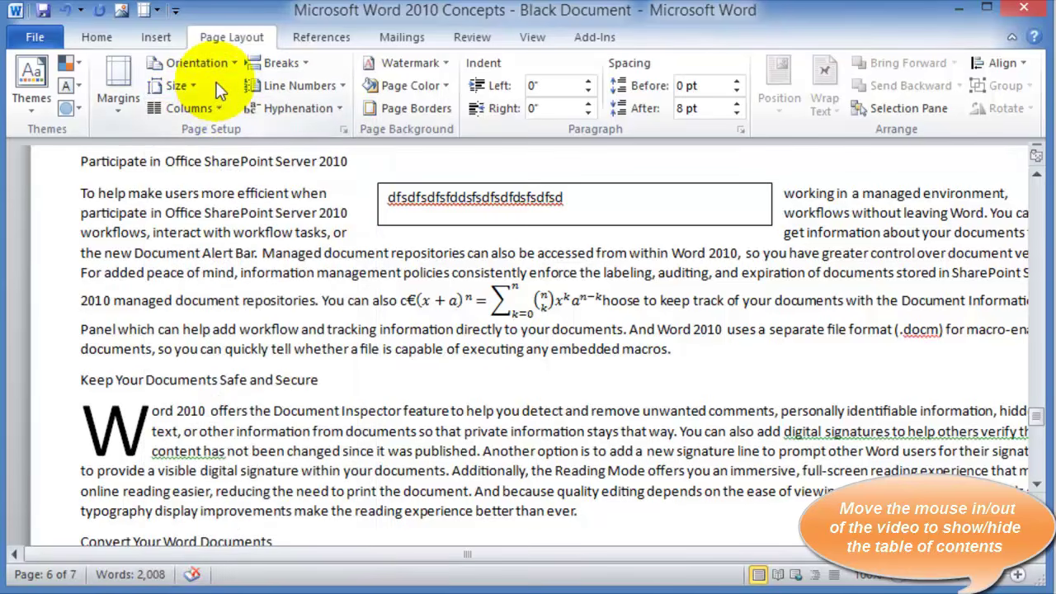
# Check the Breaks list, then apply Continuous line numbering to the document
pyautogui.click(308, 64)
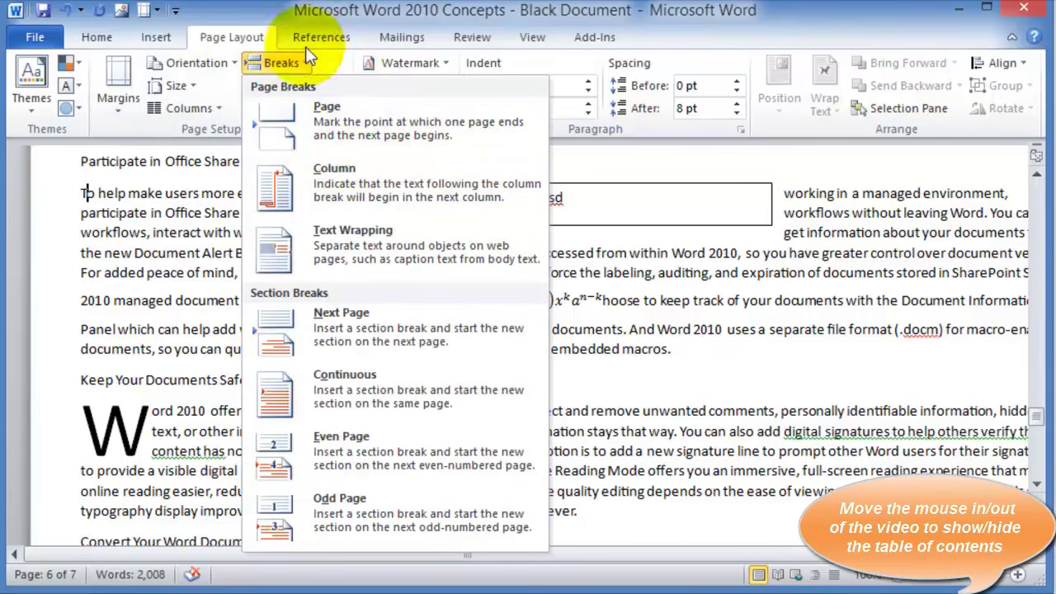
pyautogui.click(259, 13)
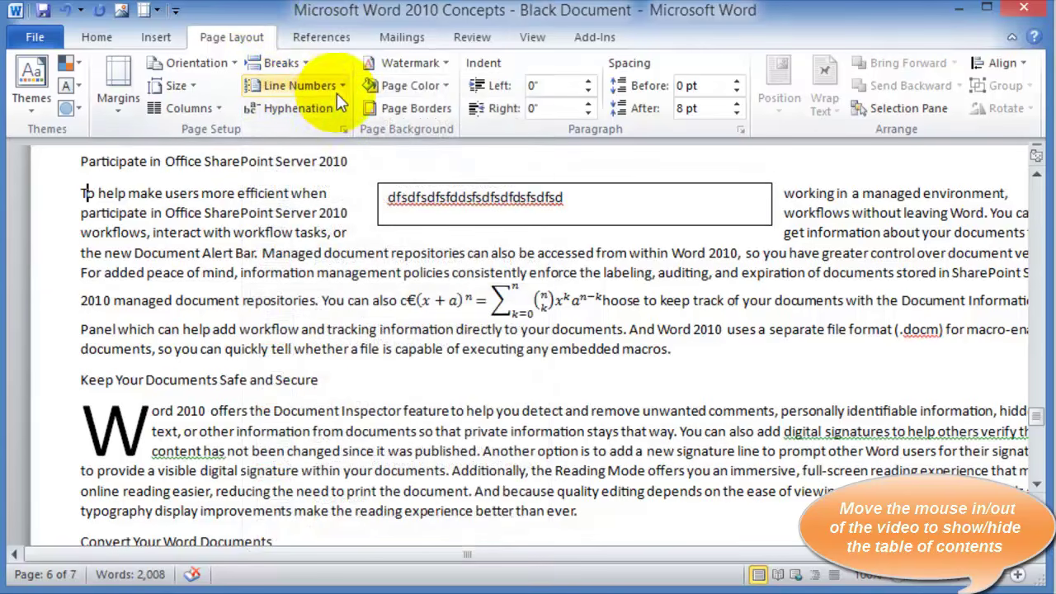
pyautogui.click(341, 85)
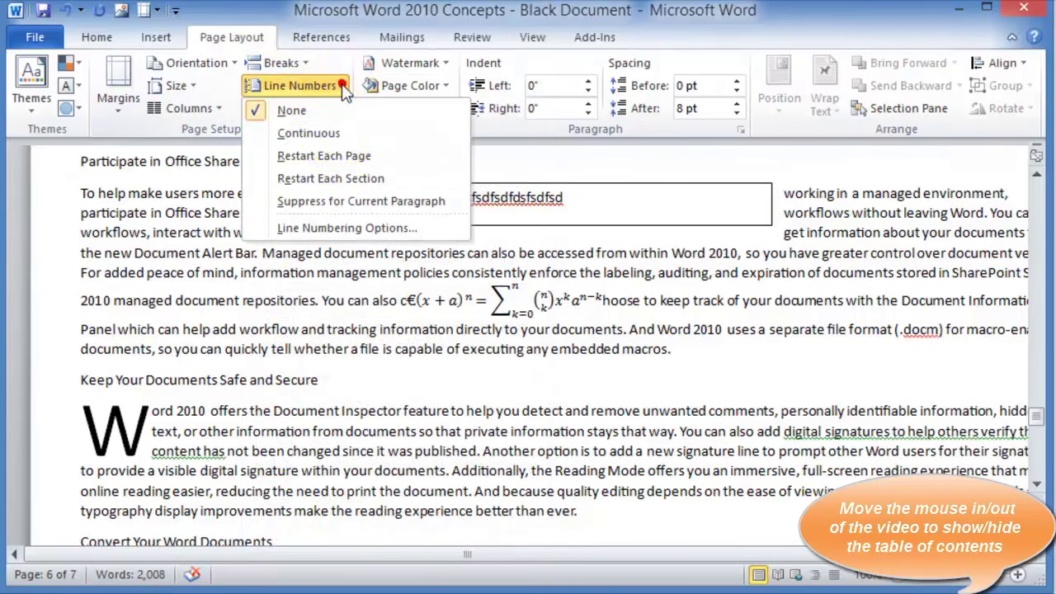
pyautogui.click(334, 135)
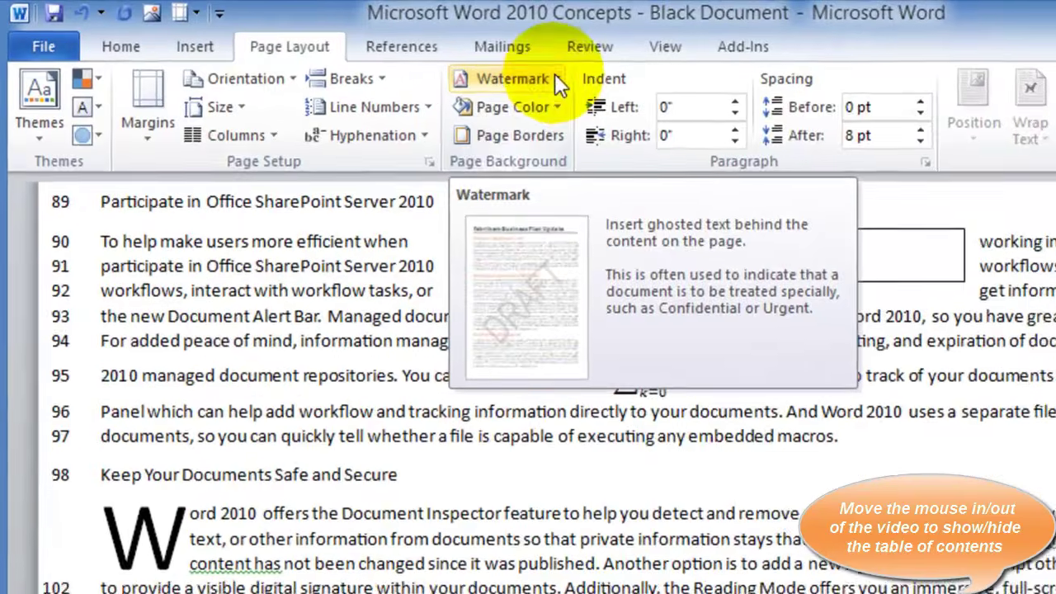
# Add the CONFIDENTIAL 1 watermark, leave page colour unchanged, and set line numbering to None
pyautogui.click(443, 66)
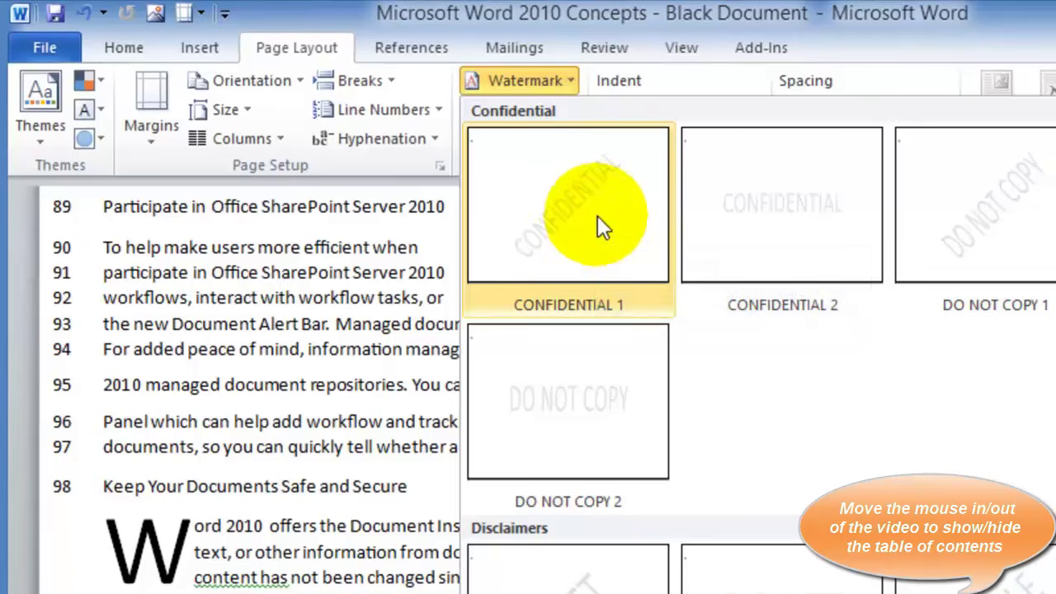
pyautogui.click(575, 225)
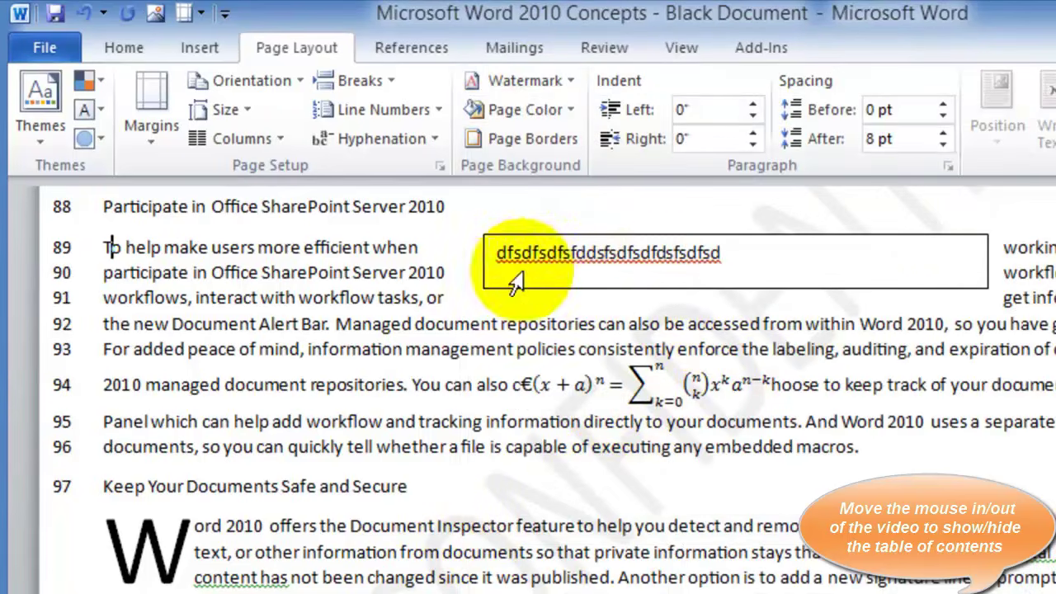
pyautogui.click(562, 80)
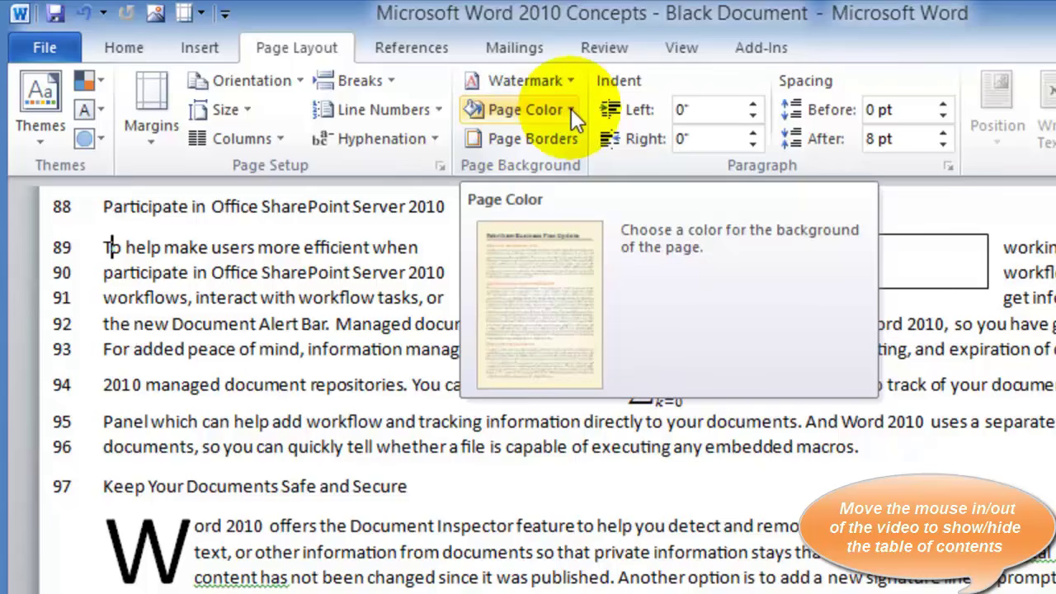
pyautogui.click(571, 109)
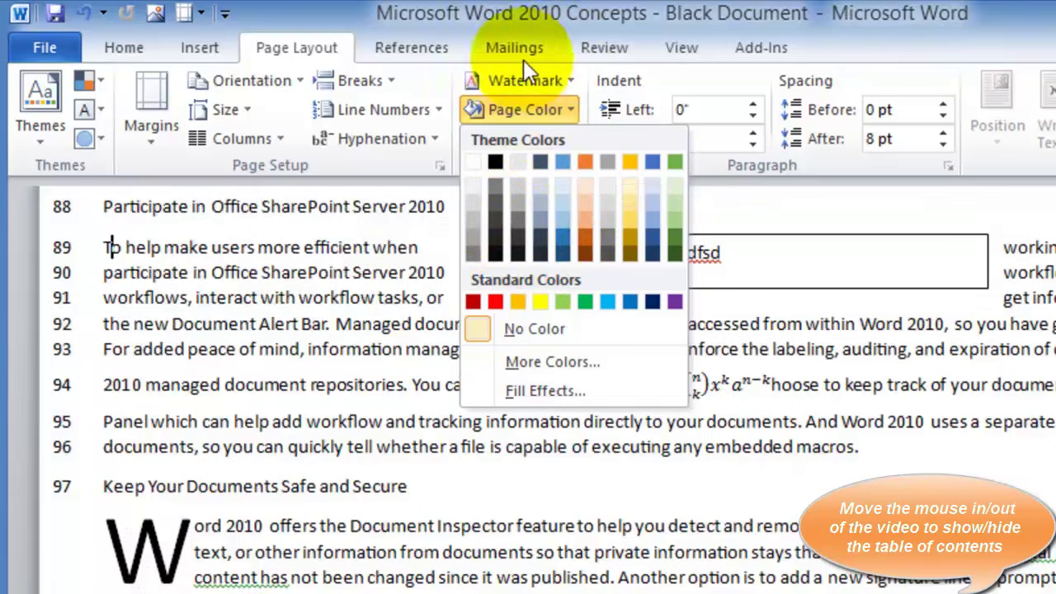
pyautogui.click(417, 35)
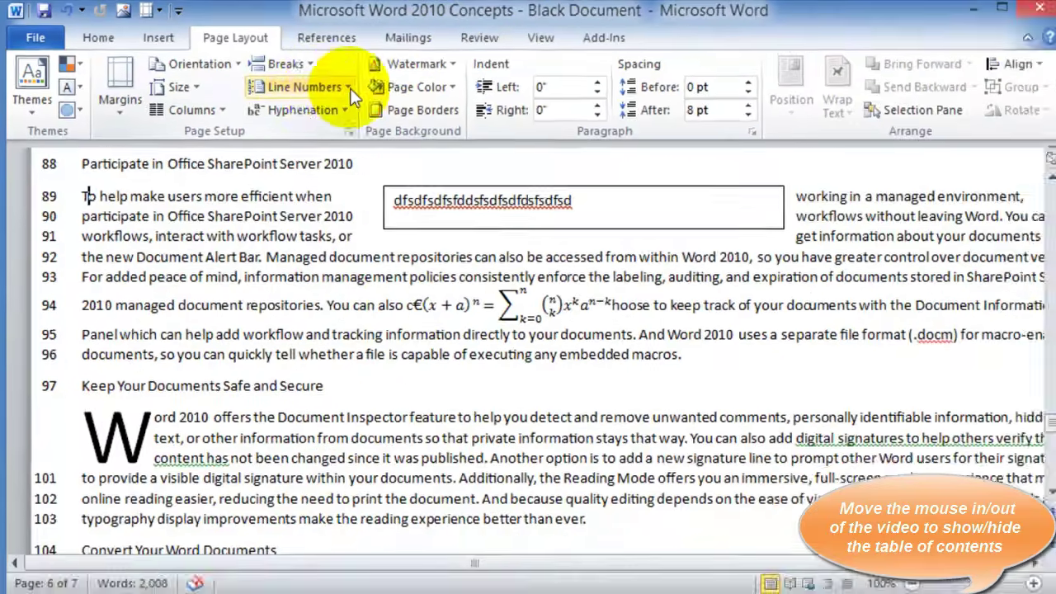
pyautogui.click(436, 109)
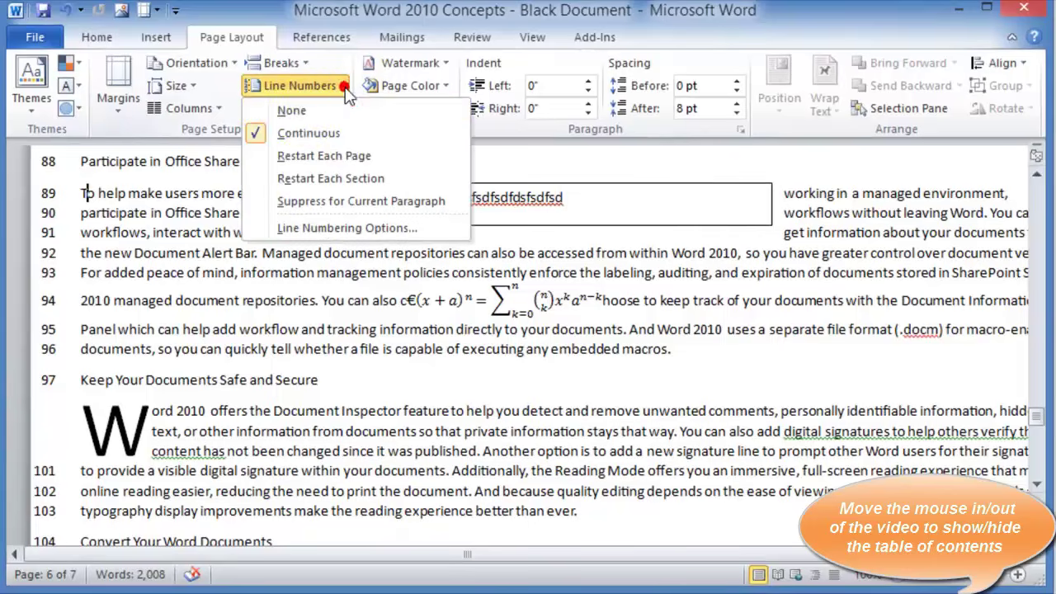
pyautogui.click(292, 110)
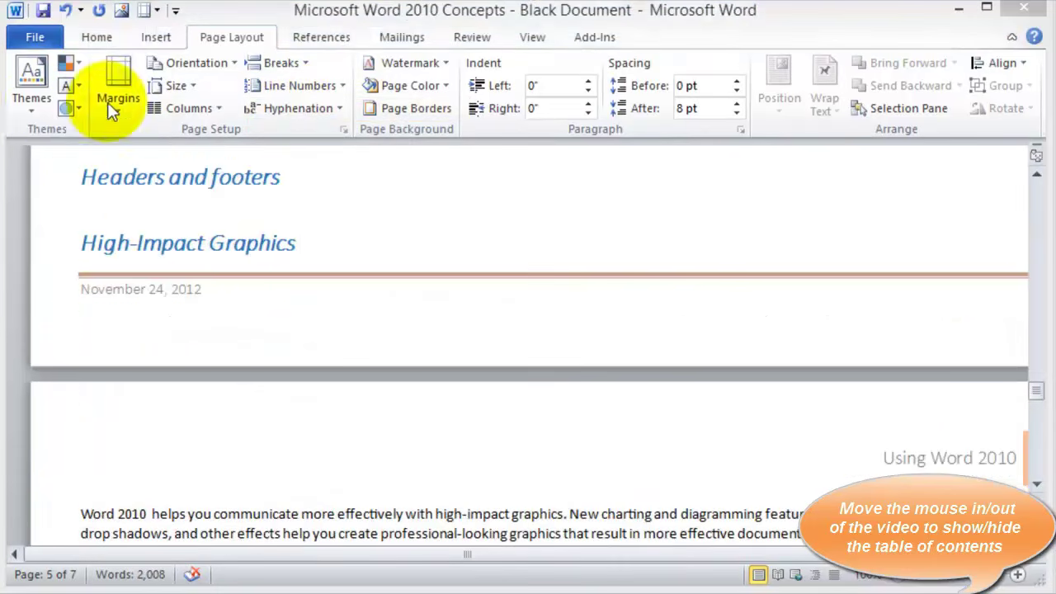
# Apply a custom theme from the Themes gallery, then switch to a different custom theme
pyautogui.click(33, 110)
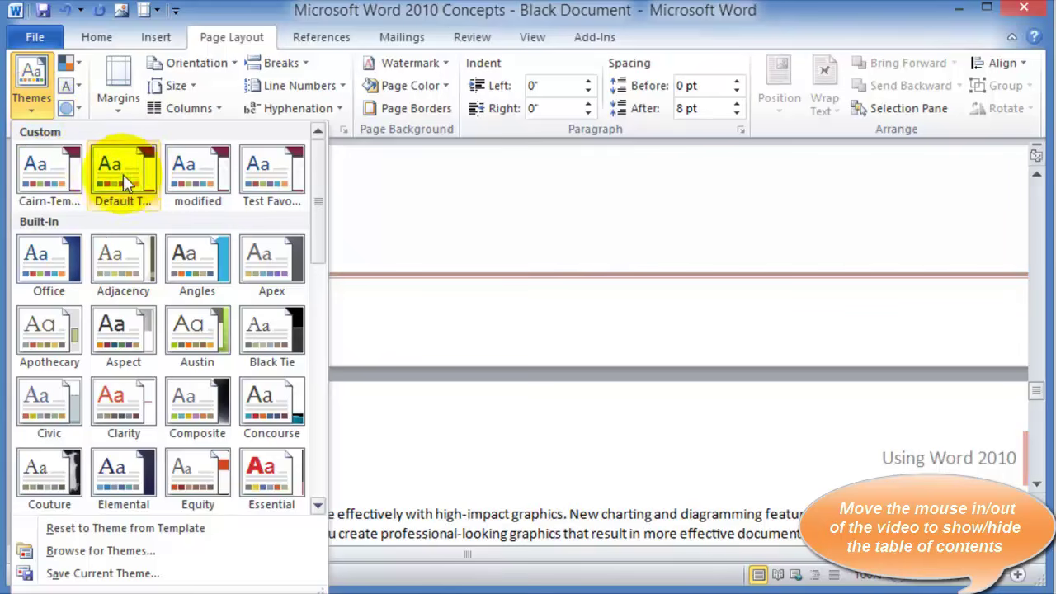
pyautogui.click(42, 176)
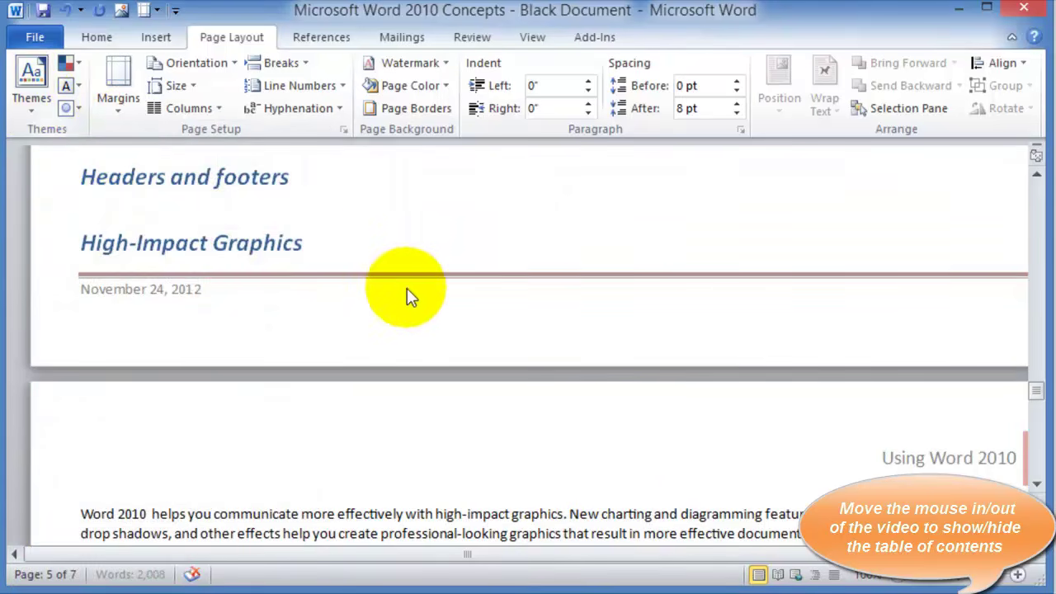
pyautogui.scroll(10, 368, 281)
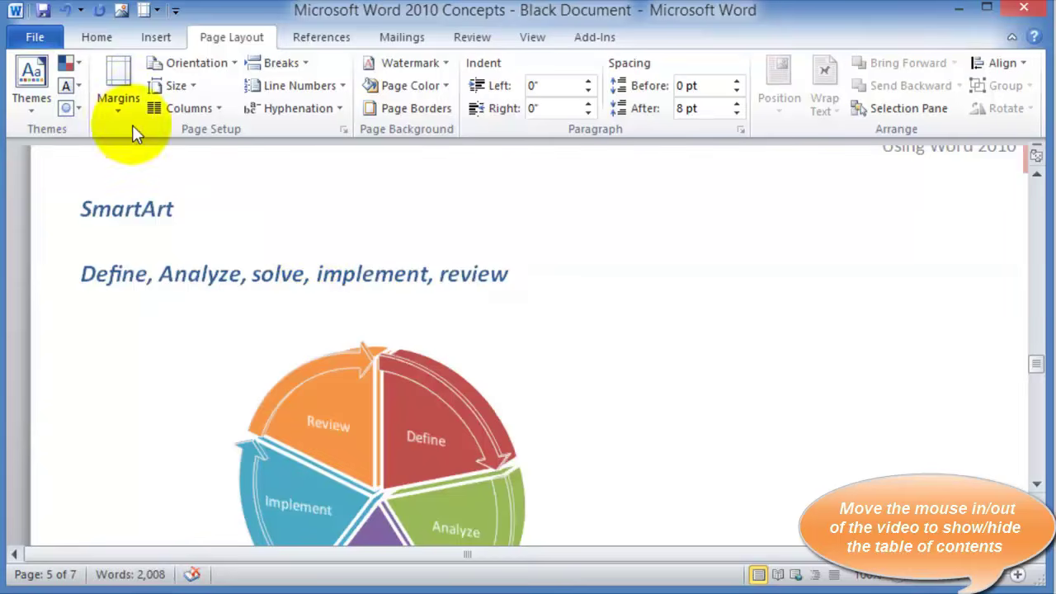
pyautogui.click(35, 89)
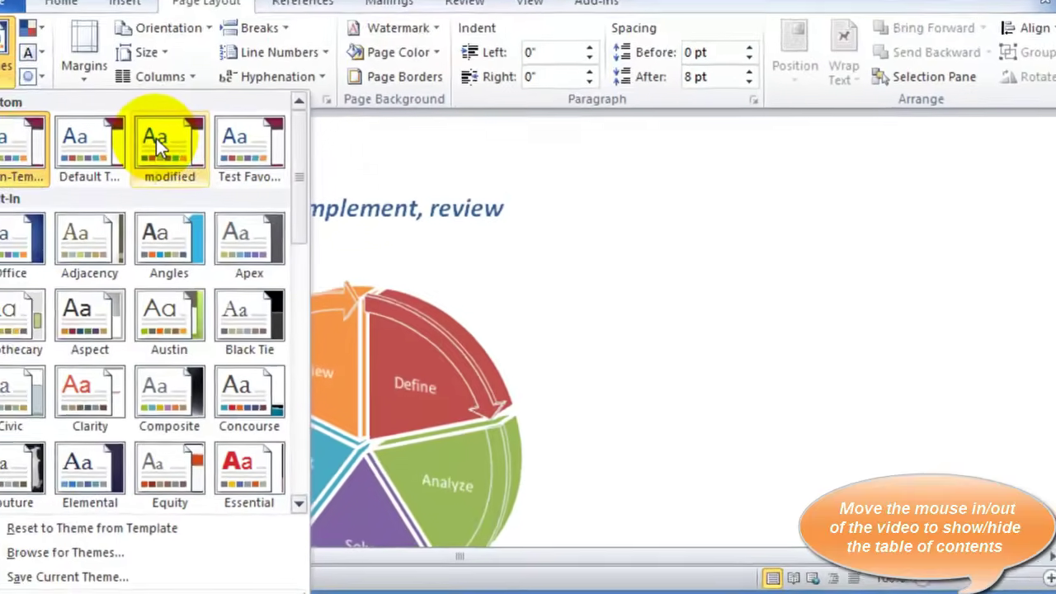
pyautogui.click(495, 156)
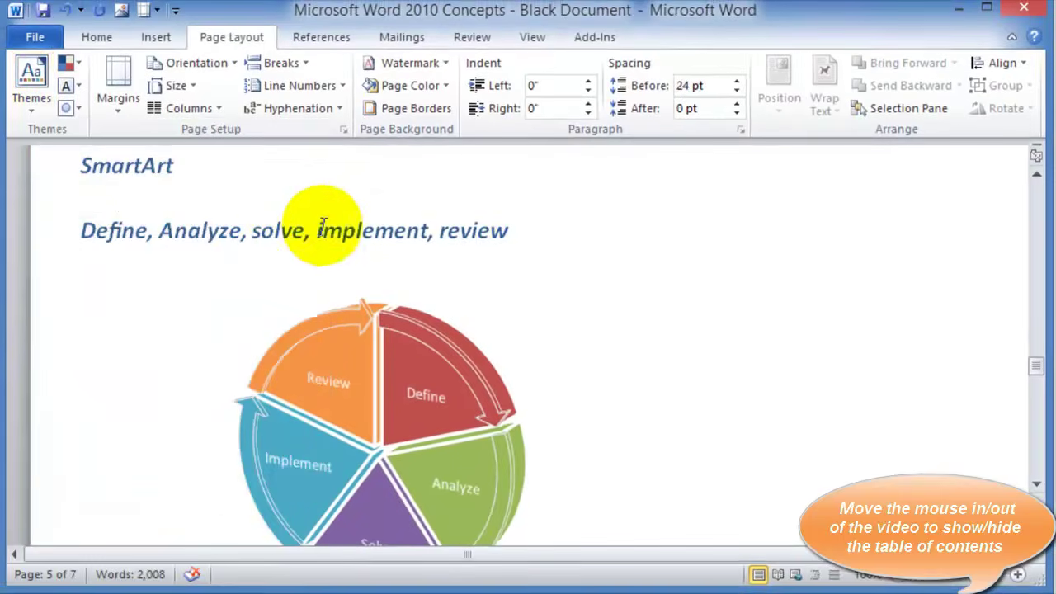
pyautogui.scroll(-15, 332, 233)
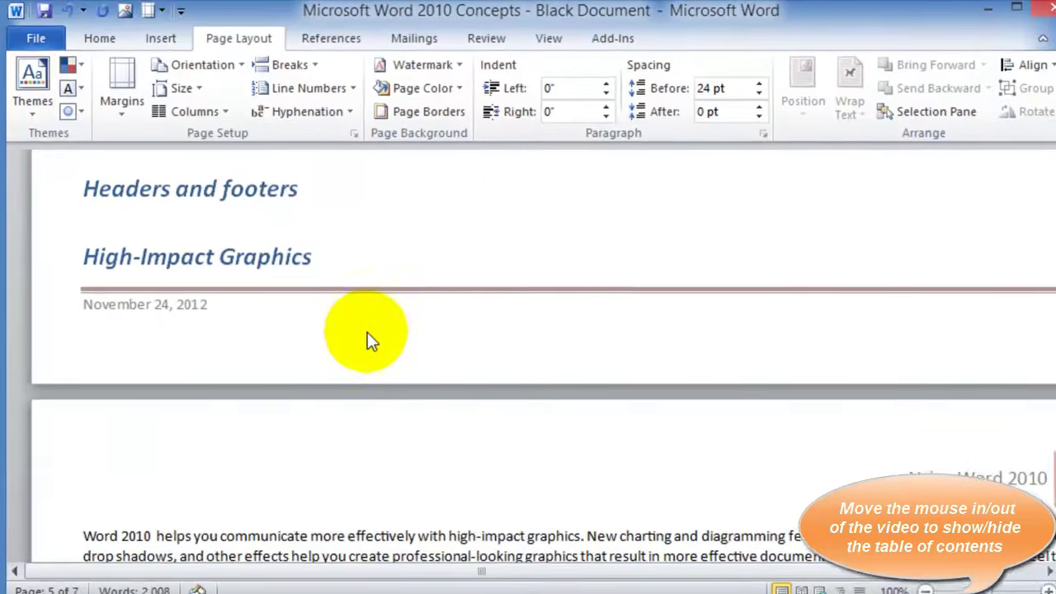
pyautogui.scroll(-2, 377, 448)
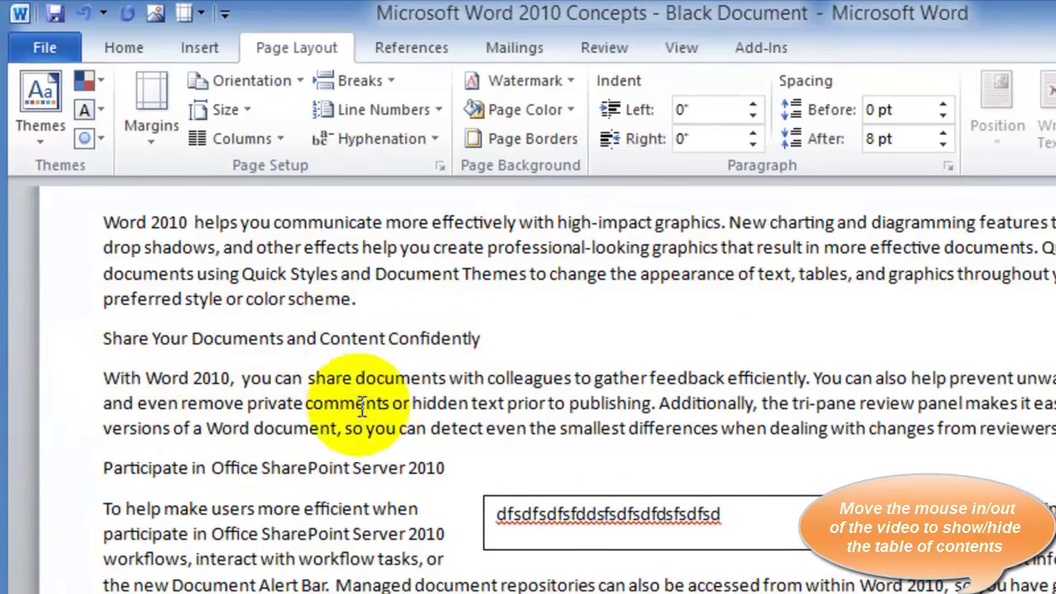
# Set the line spacing of the 'With Word 2010' paragraph to 2.0
pyautogui.doubleClick(65, 386)
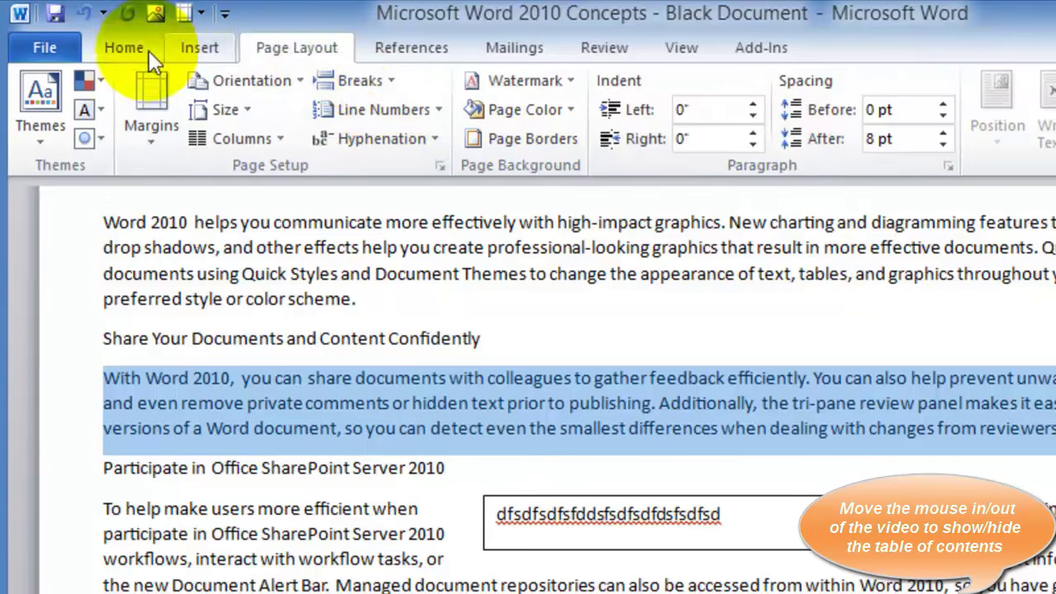
pyautogui.click(116, 49)
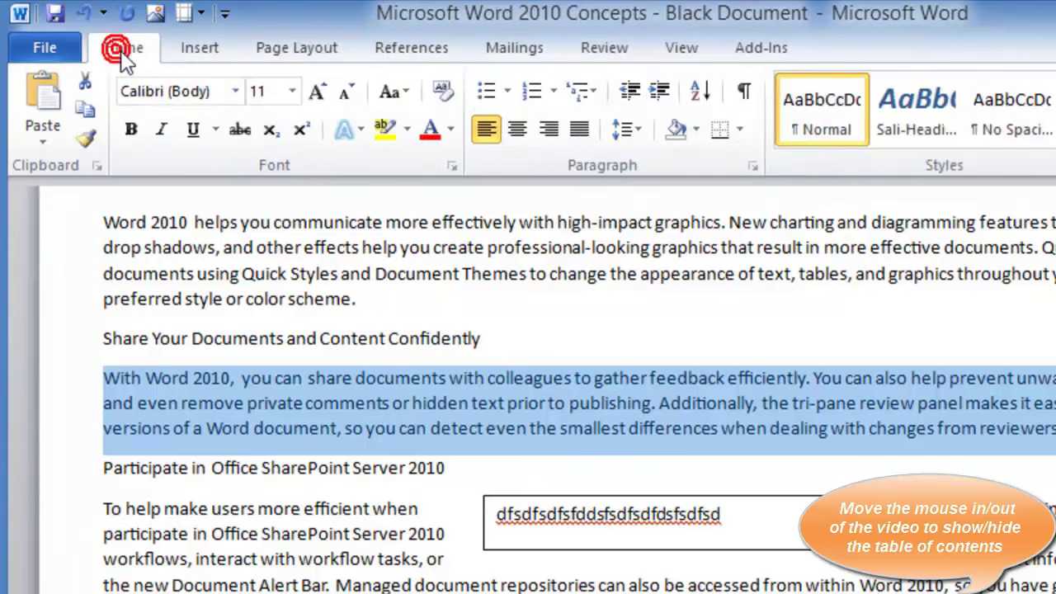
pyautogui.click(642, 128)
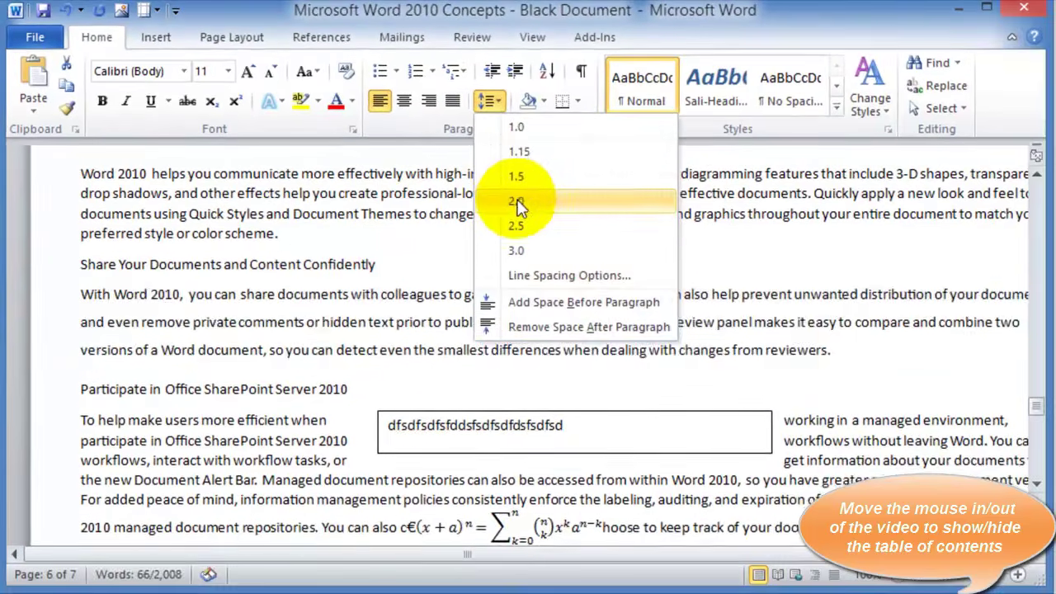
pyautogui.click(660, 254)
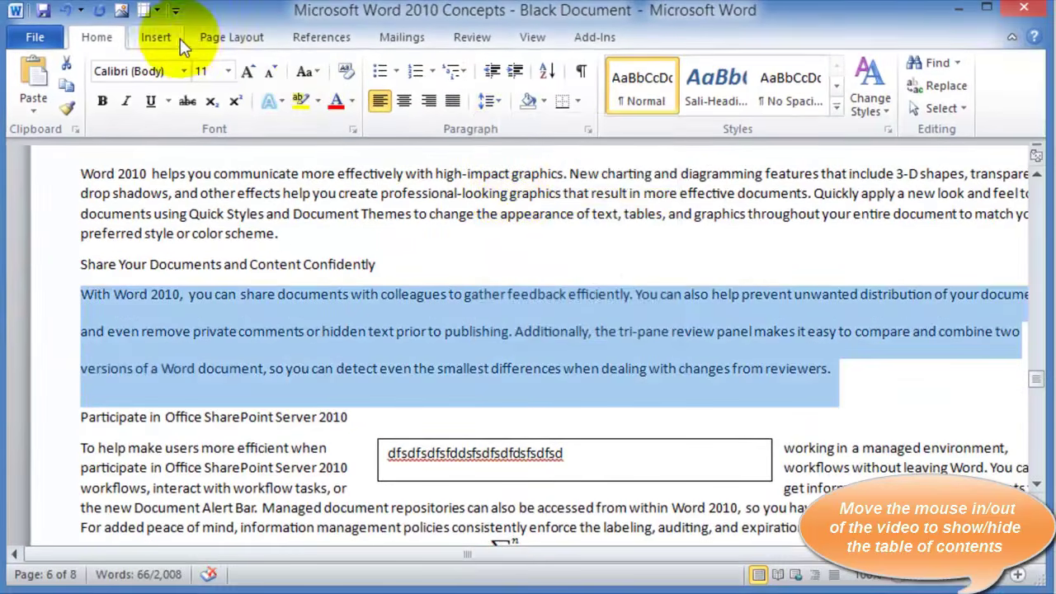
pyautogui.click(234, 38)
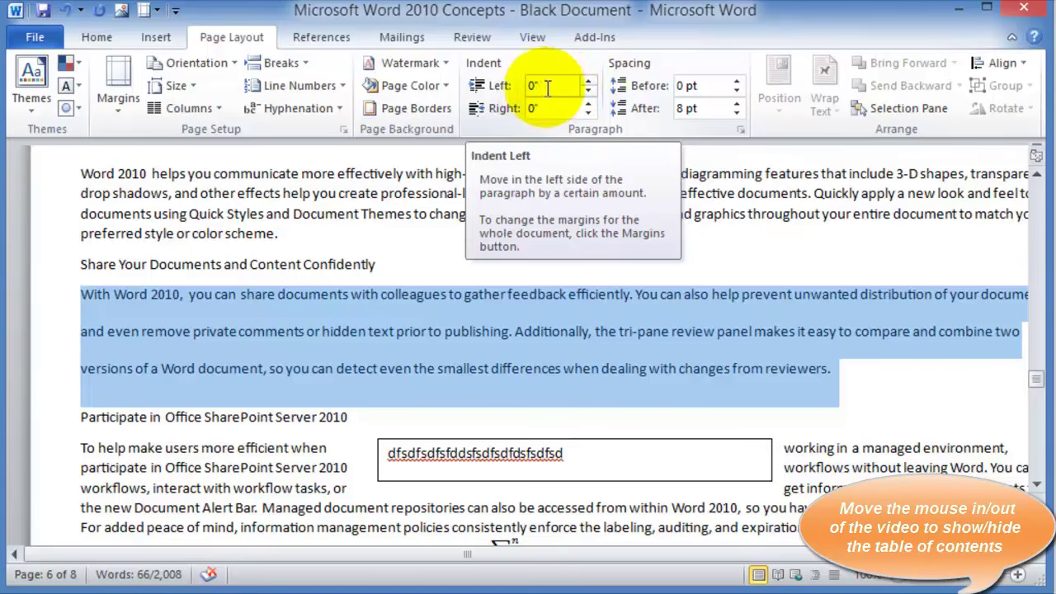
# Indent the paragraph 1 inch on both the left and the right
pyautogui.click(537, 86)
pyautogui.write('1')
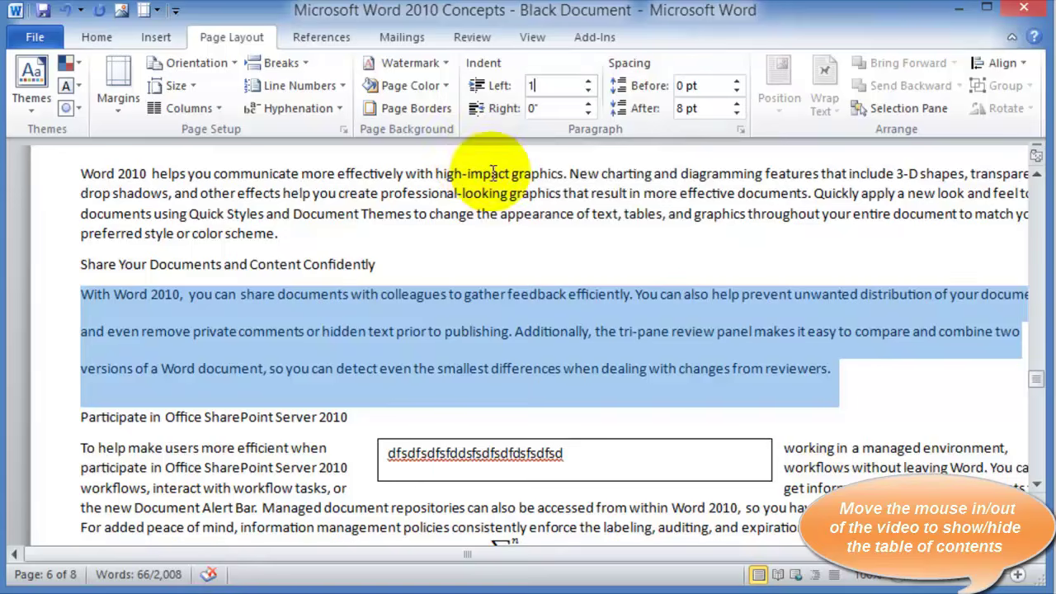
pyautogui.click(554, 110)
pyautogui.write('1')
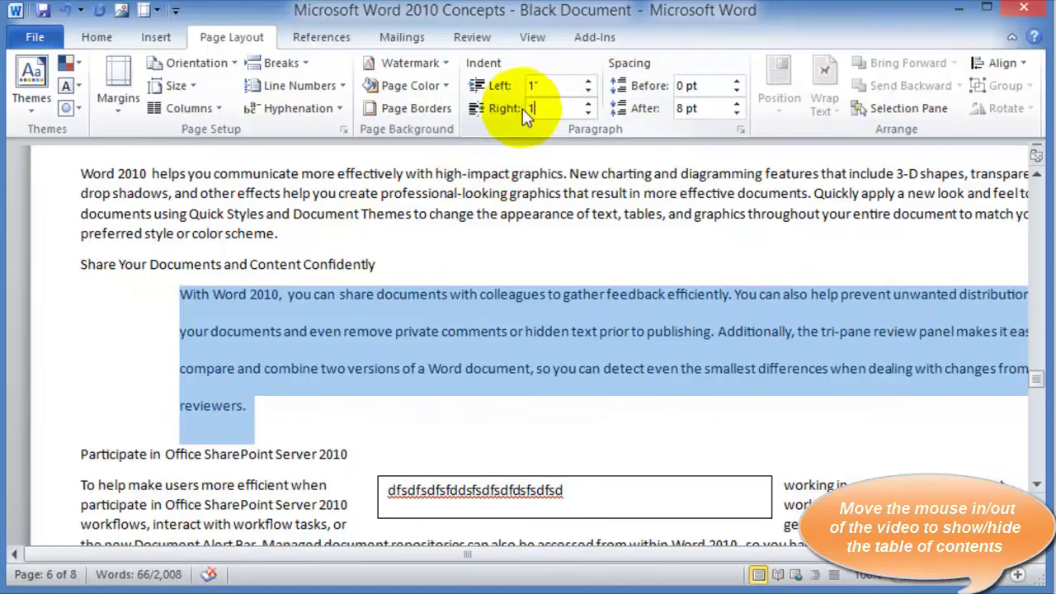
pyautogui.click(686, 86)
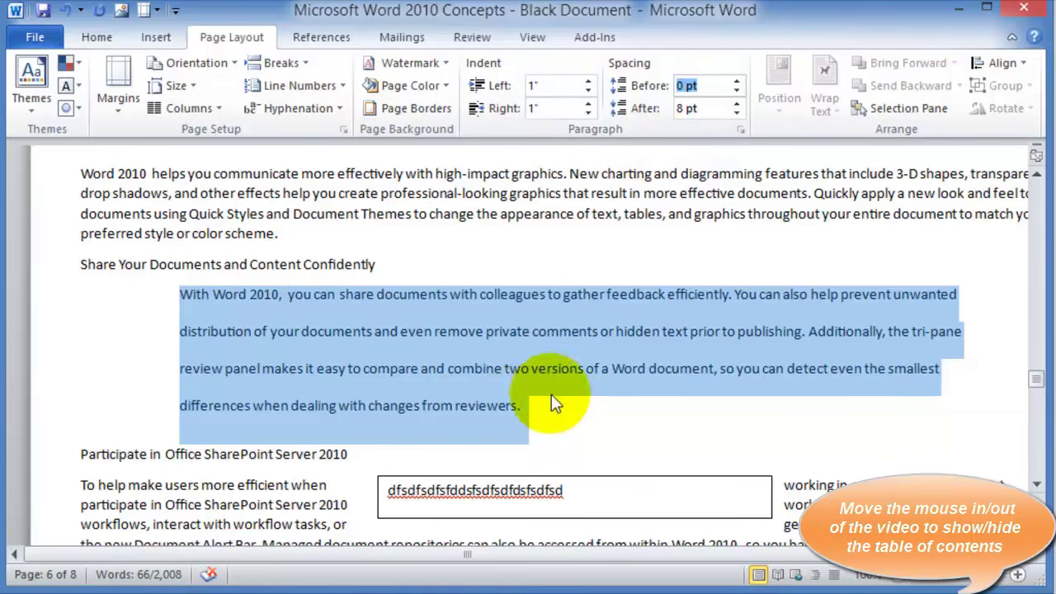
# In the Paragraph dialog, apply a 1-inch first-line indent, then change it to a hanging indent
pyautogui.click(741, 131)
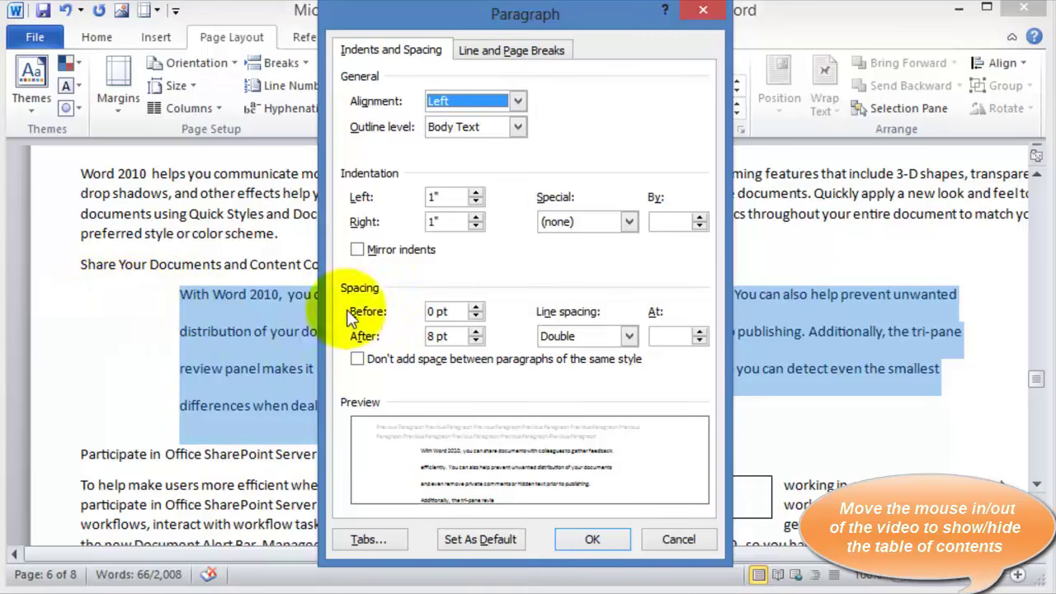
pyautogui.click(631, 222)
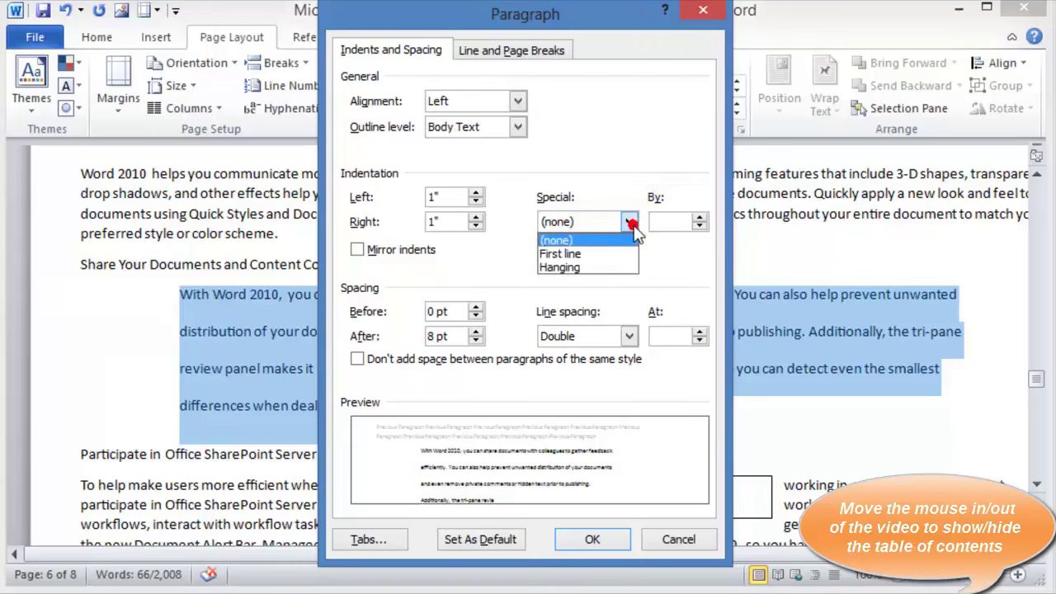
pyautogui.click(590, 268)
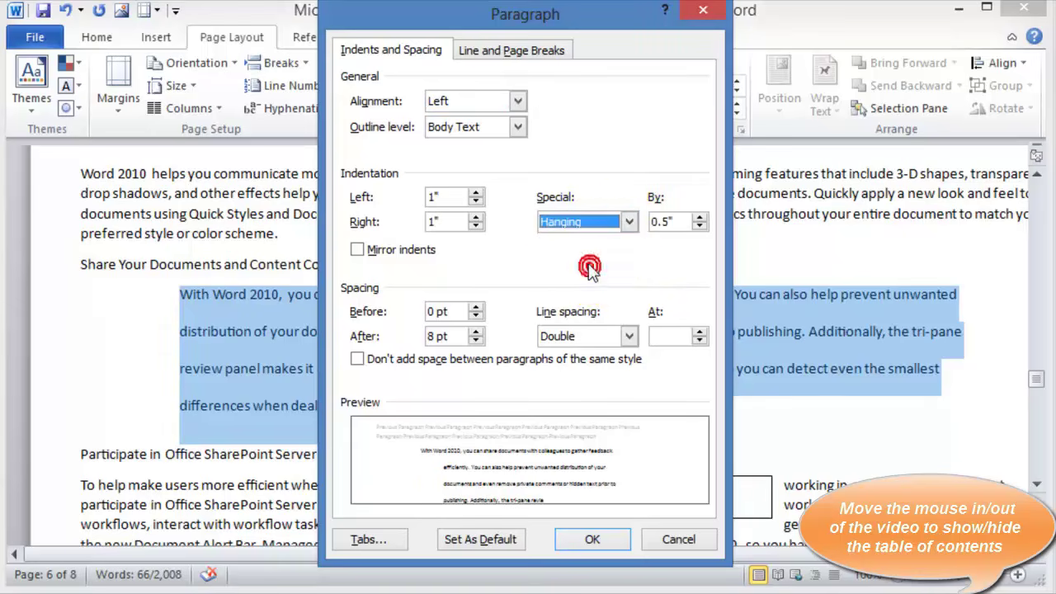
pyautogui.click(678, 222)
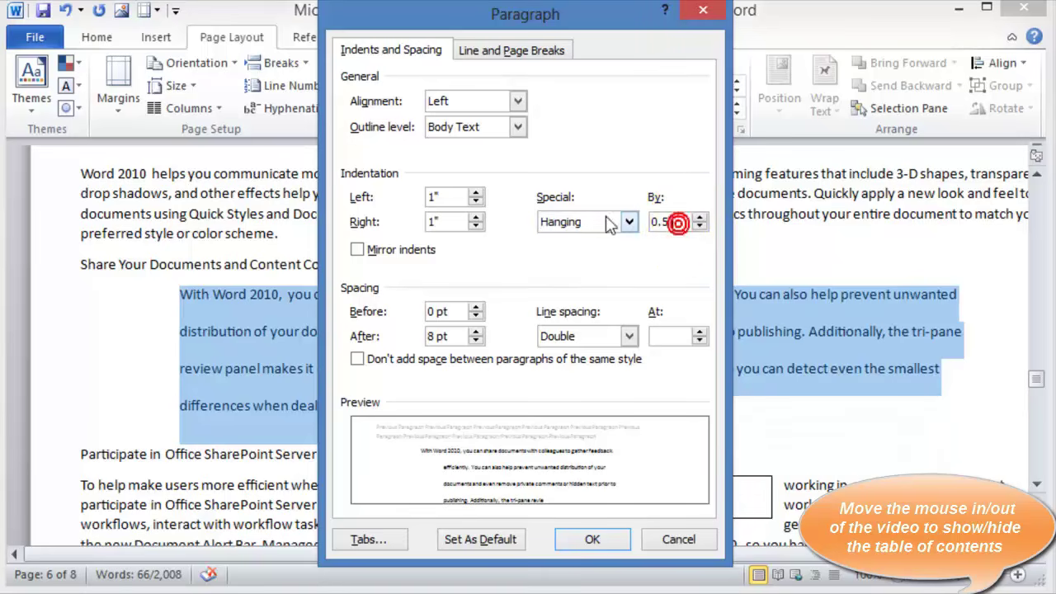
pyautogui.click(681, 221)
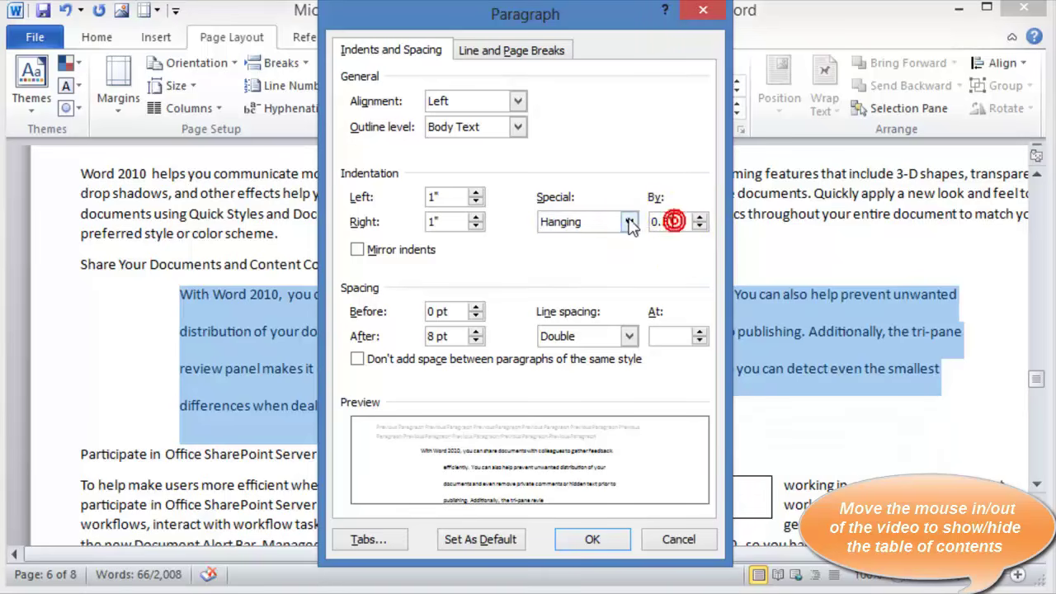
pyautogui.press('BackSpace')
pyautogui.press('BackSpace')
pyautogui.press('BackSpace')
pyautogui.press('BackSpace')
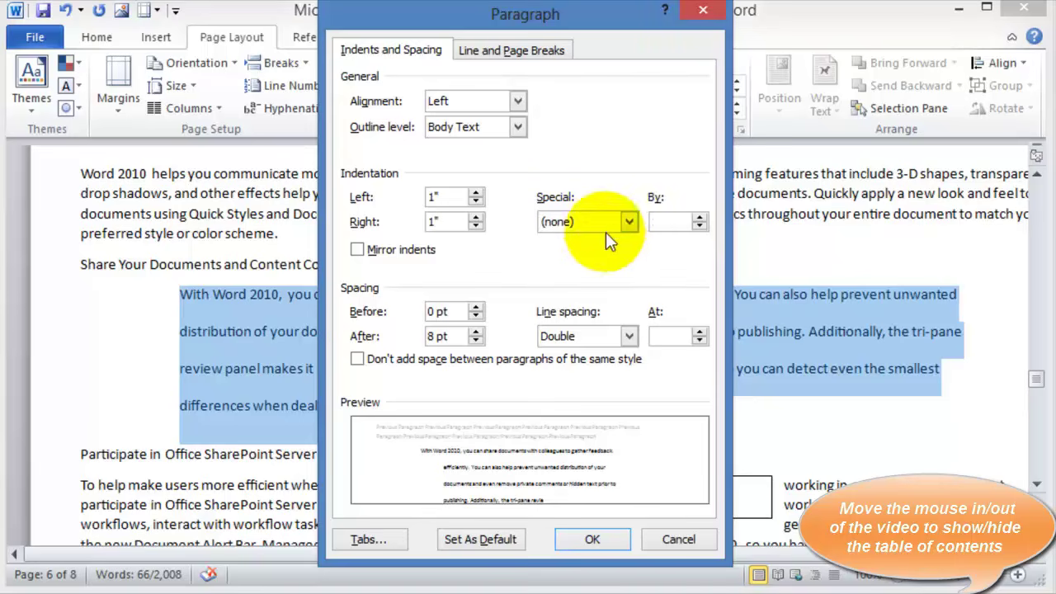
pyautogui.write('1')
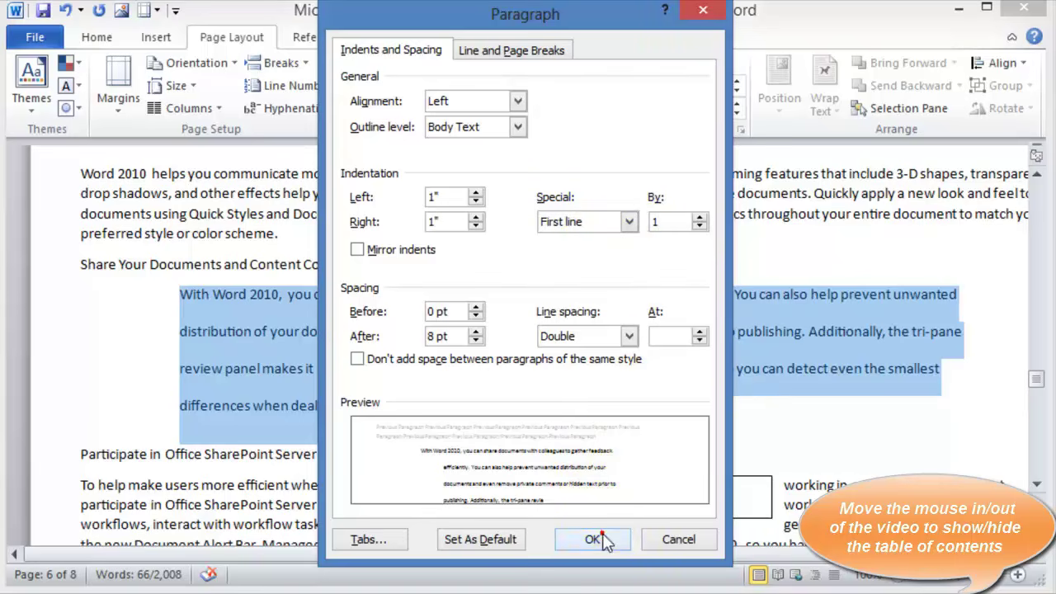
pyautogui.click(605, 538)
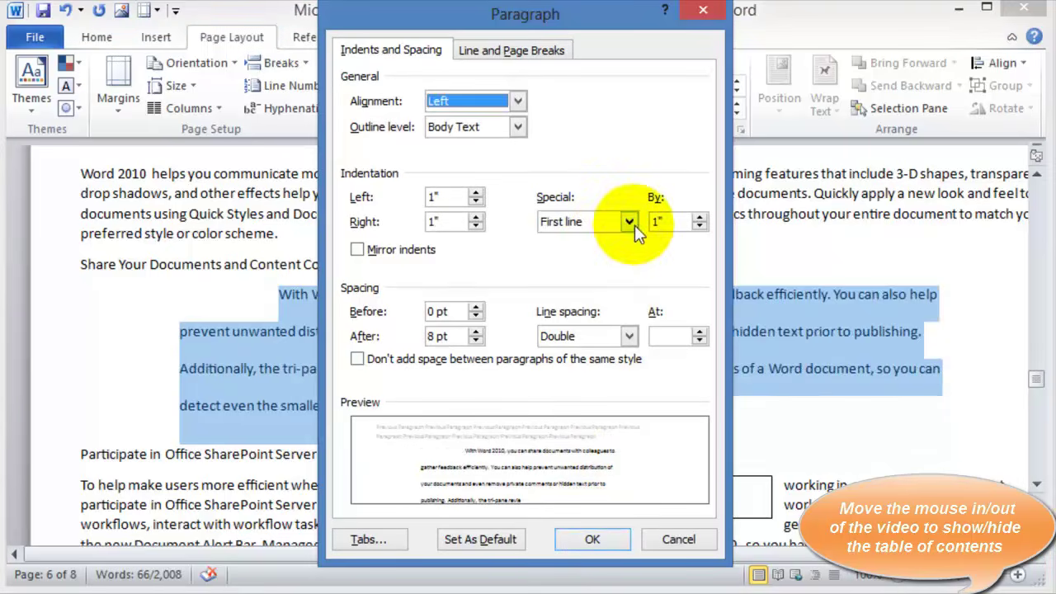
pyautogui.click(631, 221)
pyautogui.click(560, 267)
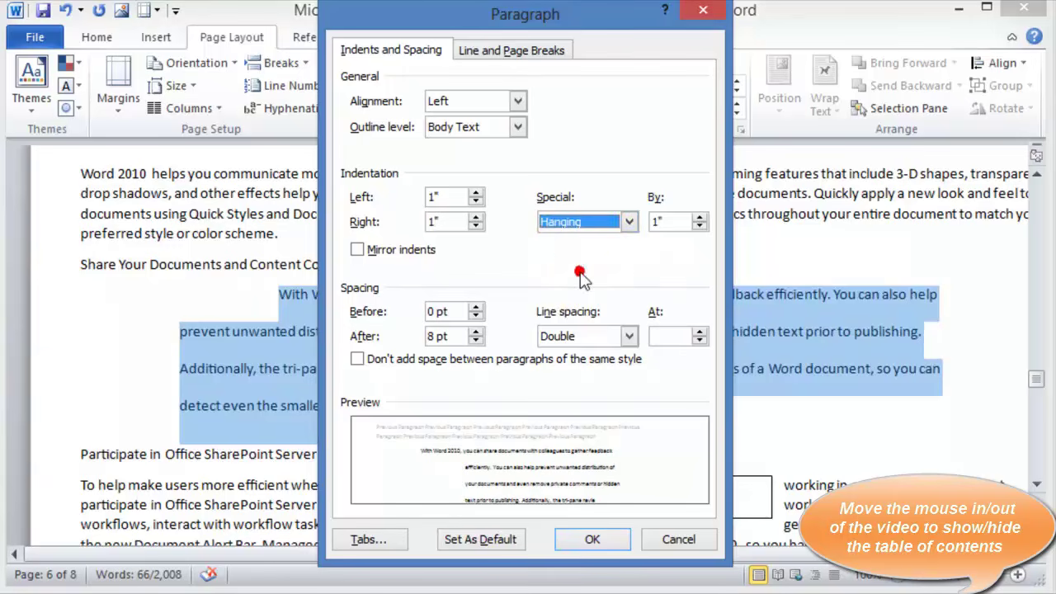
pyautogui.click(589, 542)
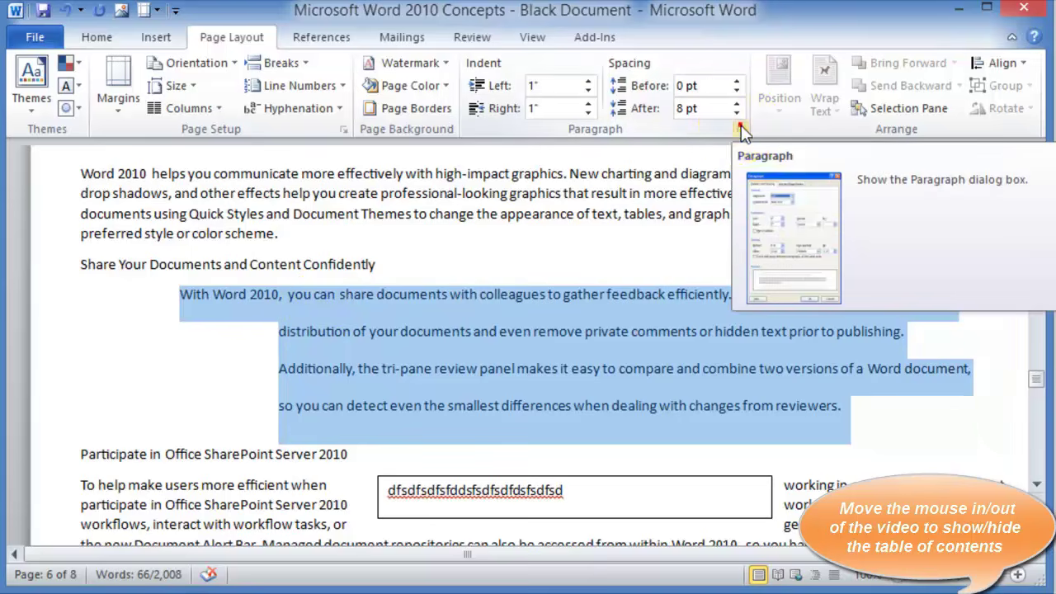
# Remove the special indent by setting Special to (none)
pyautogui.click(741, 128)
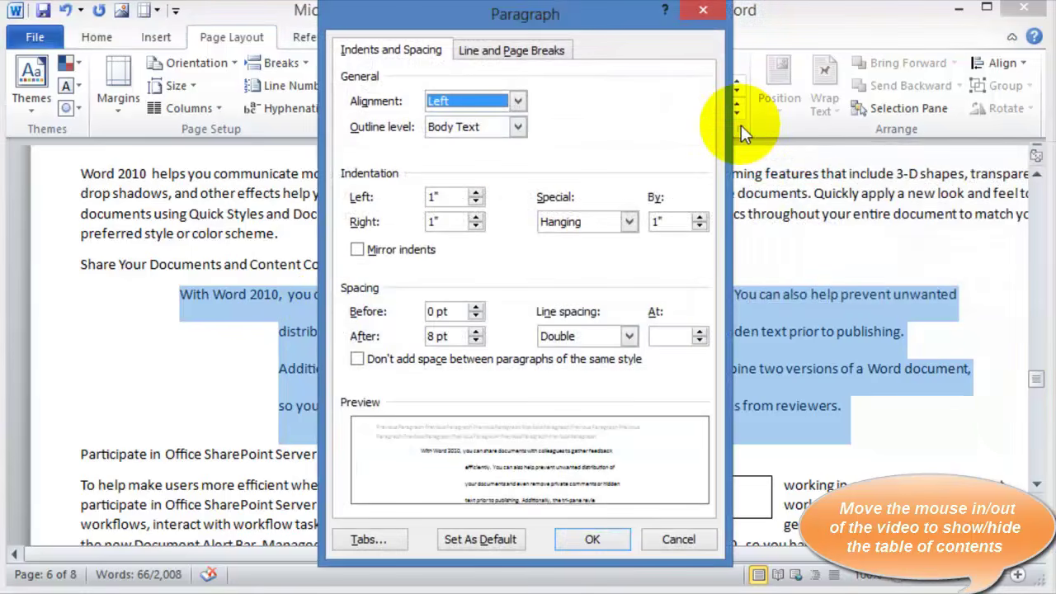
pyautogui.click(629, 221)
pyautogui.click(556, 239)
pyautogui.click(592, 540)
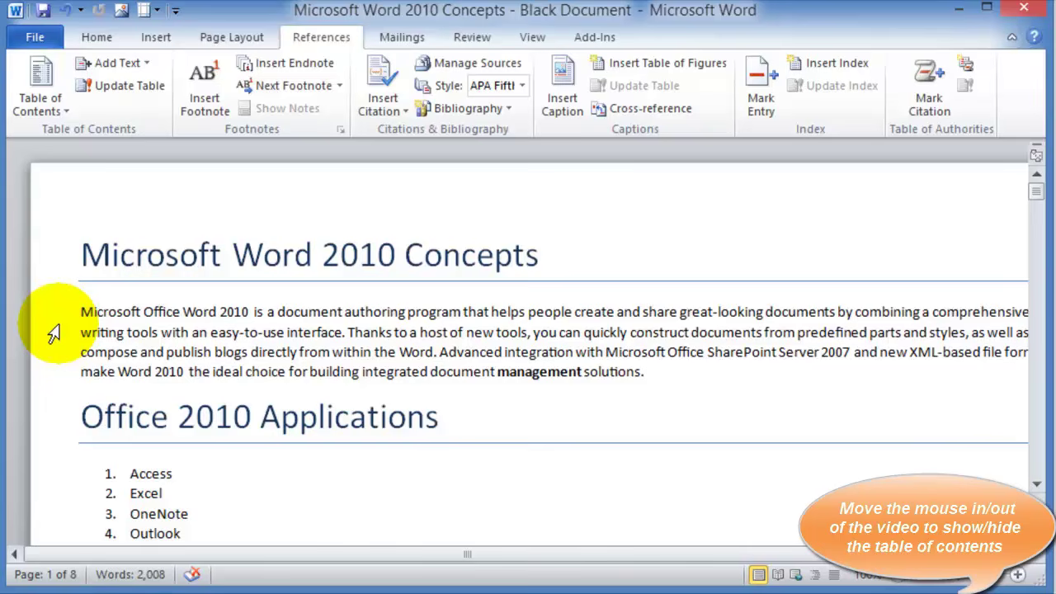
# Expand the Home tab's Quick Styles gallery to review the heading styles, then close it
pyautogui.click(95, 37)
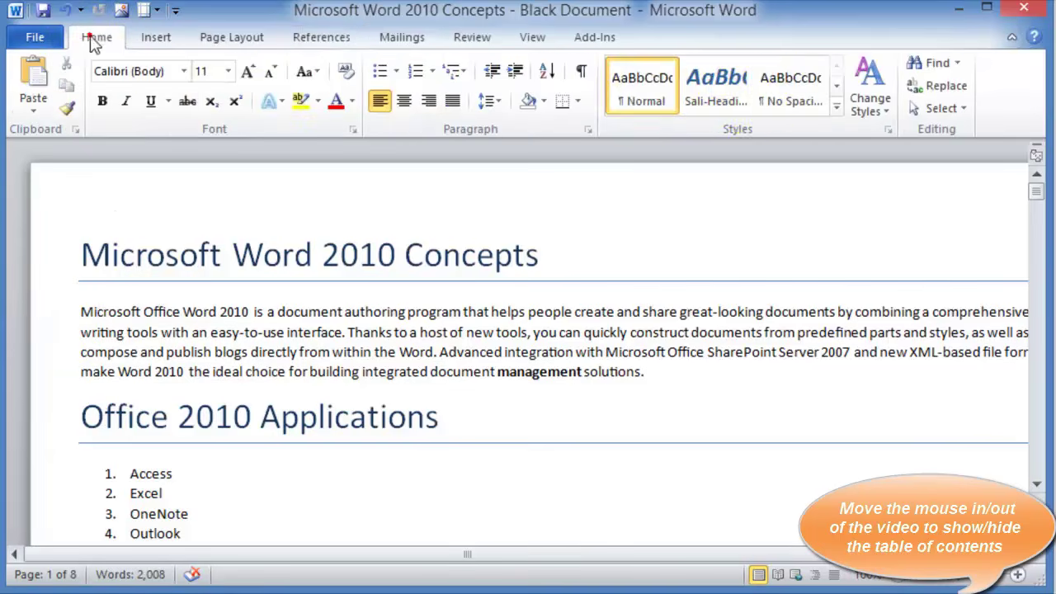
pyautogui.click(836, 108)
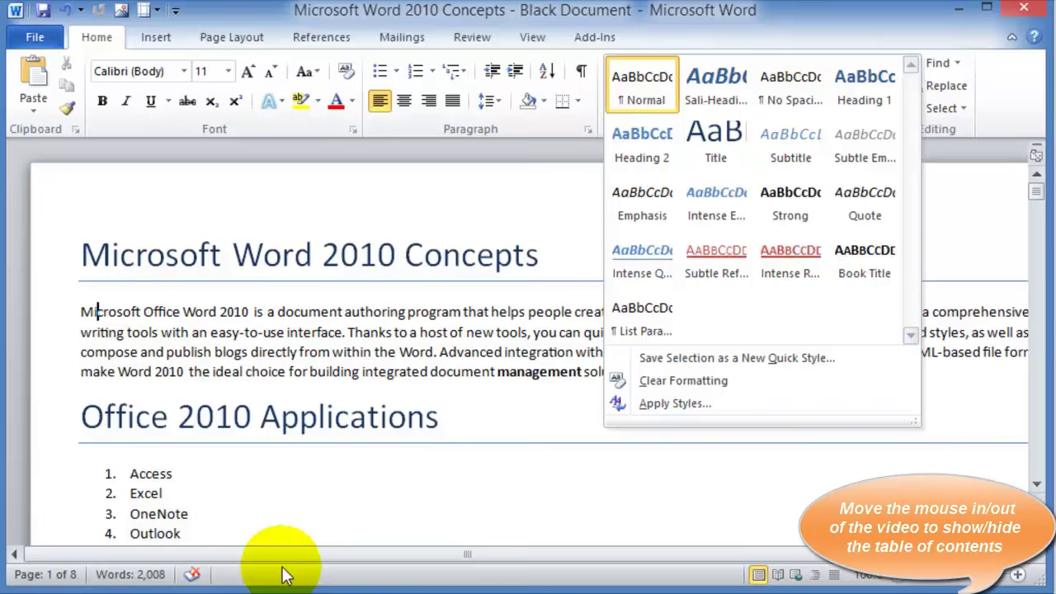
pyautogui.click(283, 363)
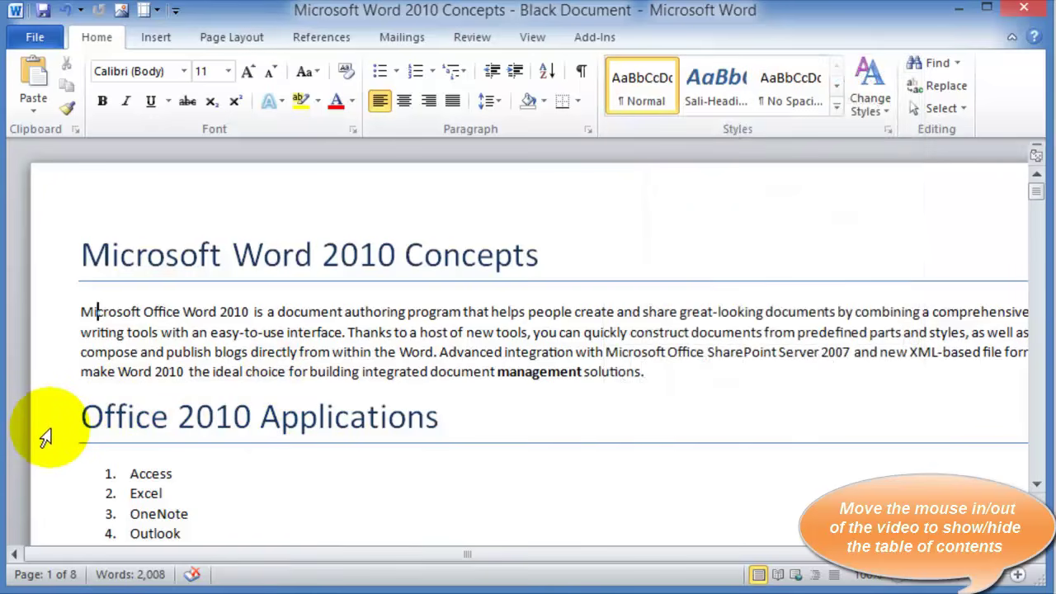
# Style Office 2010 Applications as Heading 1 and the Gather Information heading as Heading 2
pyautogui.click(45, 437)
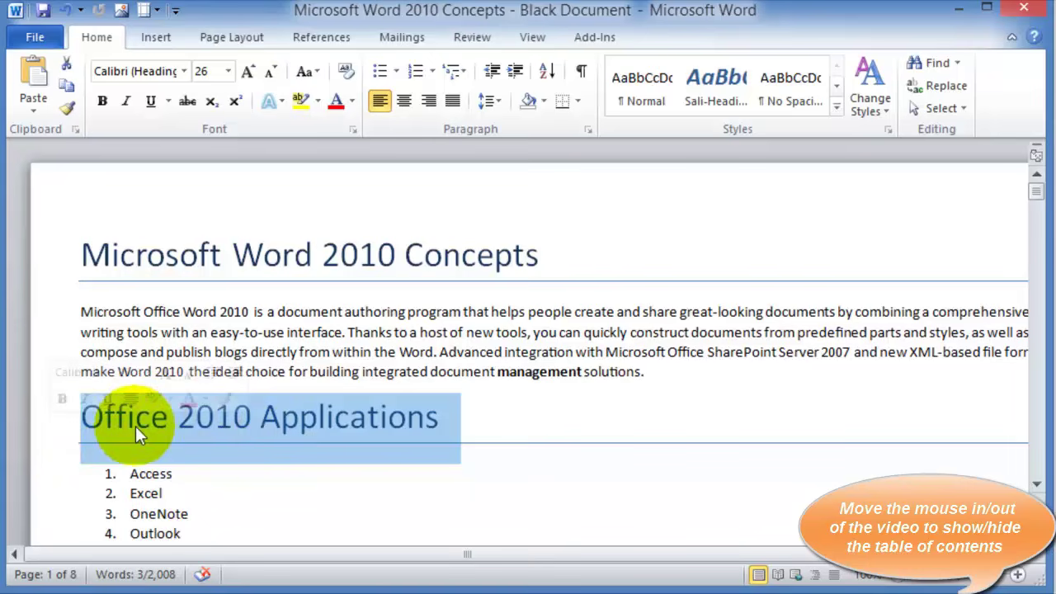
pyautogui.scroll(-2, 431, 526)
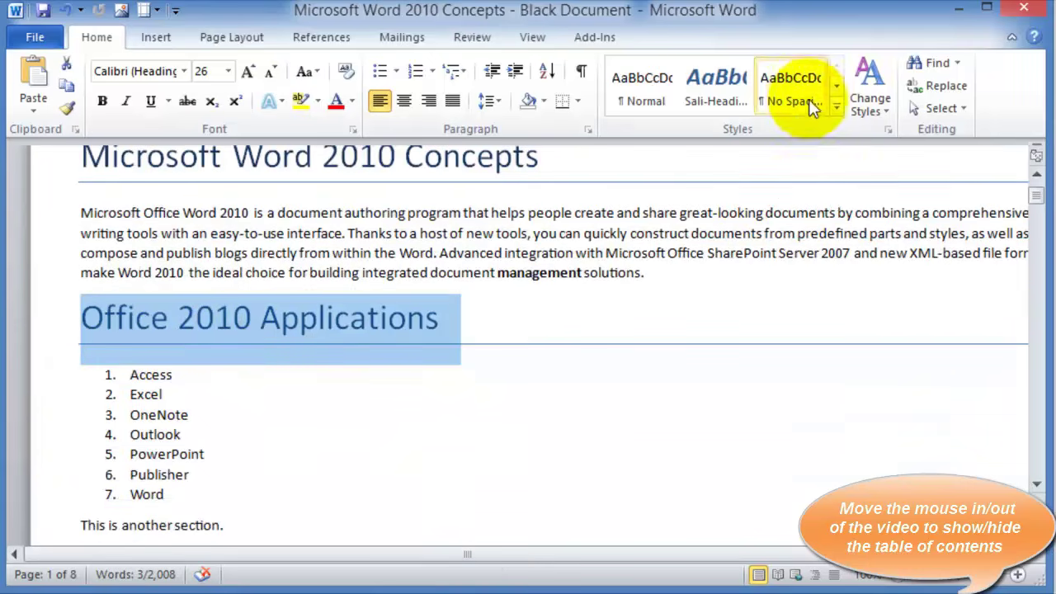
pyautogui.click(836, 107)
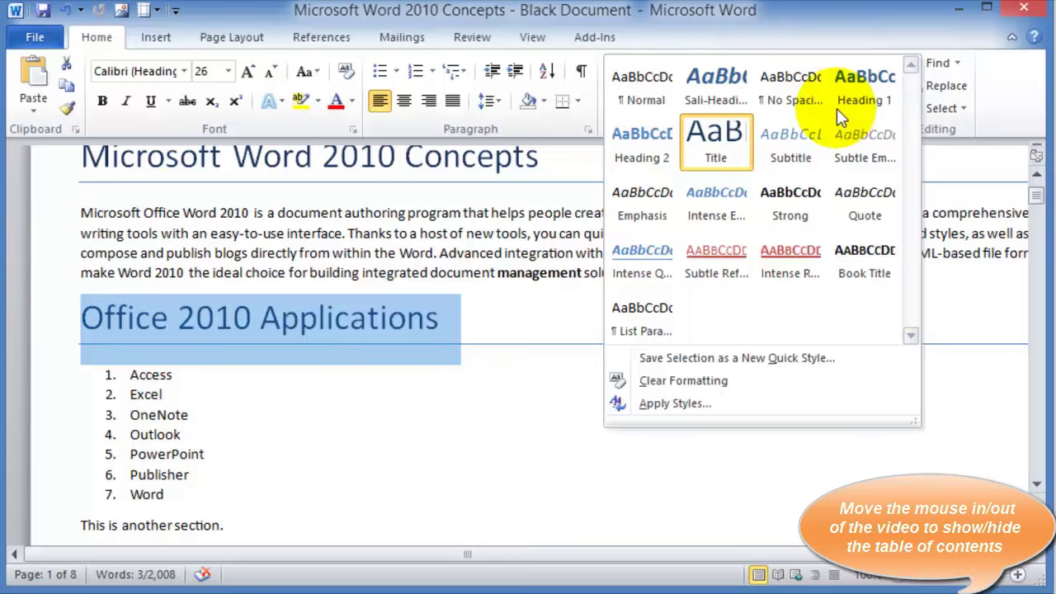
pyautogui.click(854, 103)
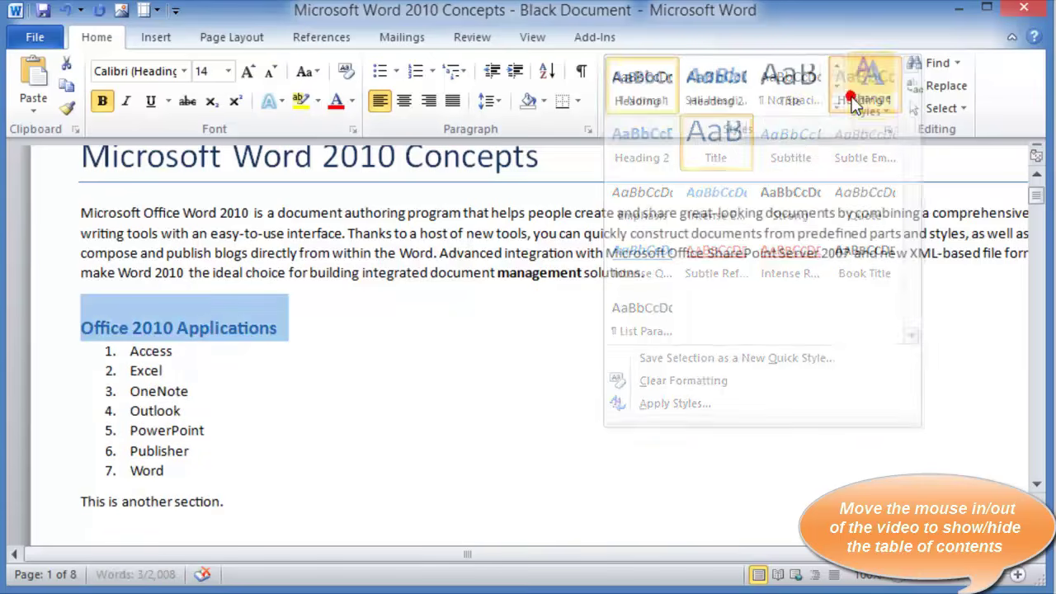
pyautogui.scroll(-3, 462, 305)
pyautogui.click(54, 414)
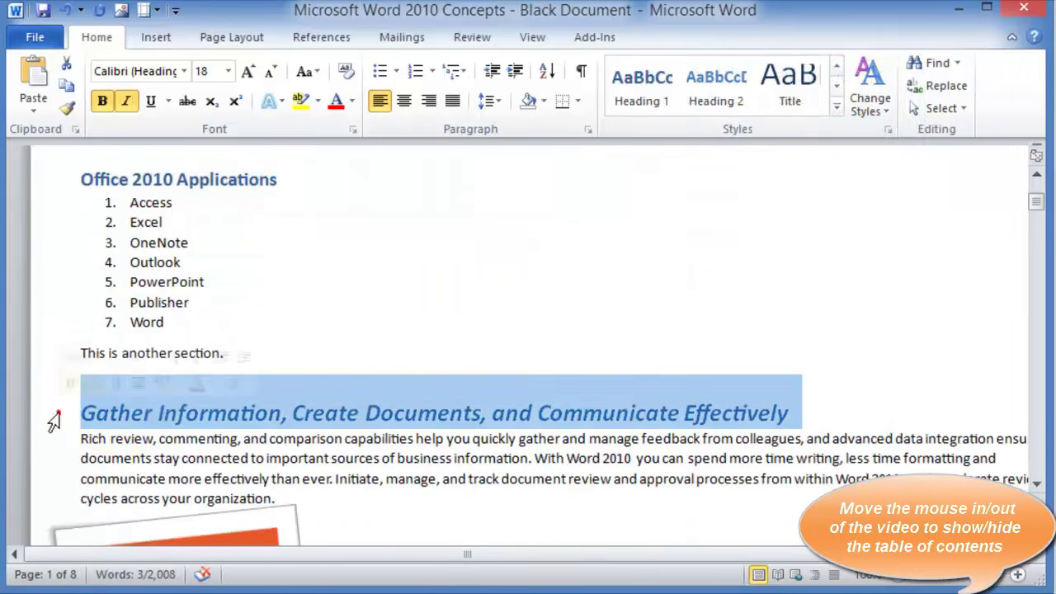
pyautogui.click(724, 95)
# Make Professional-Looking Documents and Display Important Information Heading 1, and Editing and Reviewing Tools Heading 2
pyautogui.scroll(-1, 349, 338)
pyautogui.scroll(-5, 349, 338)
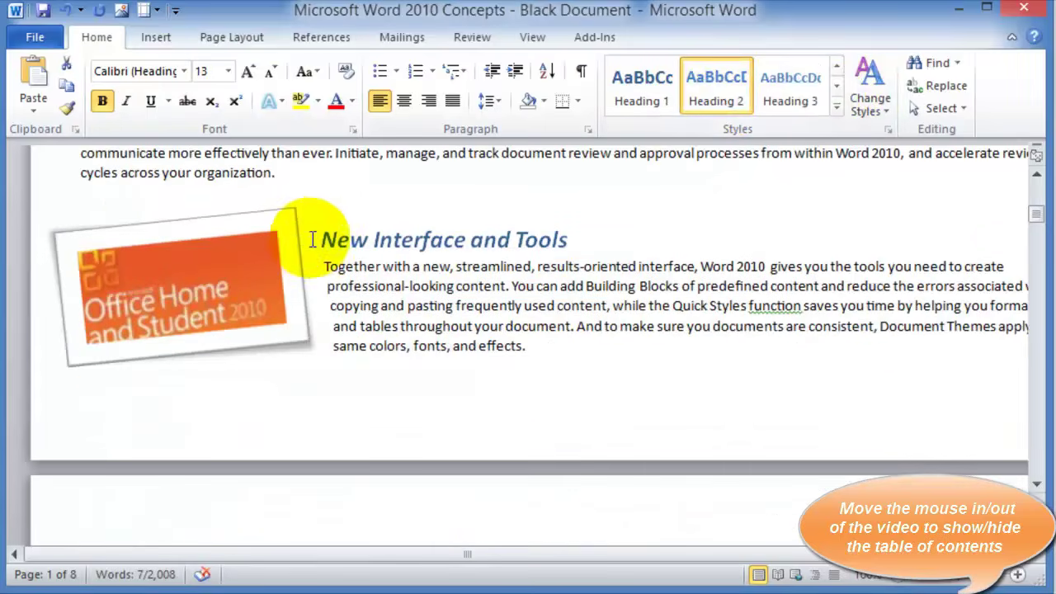
pyautogui.click(303, 237)
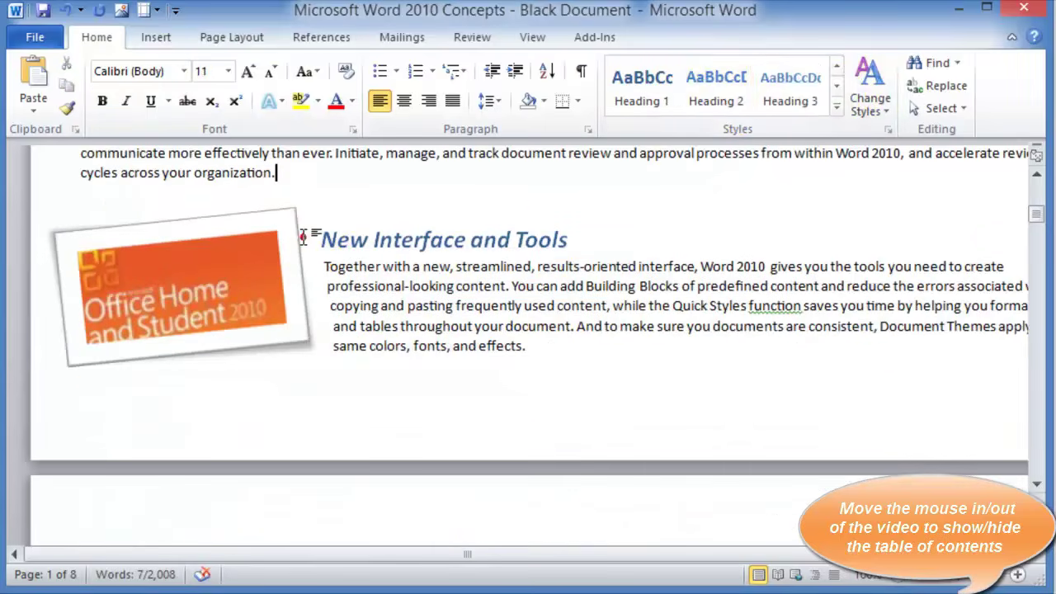
pyautogui.click(571, 238)
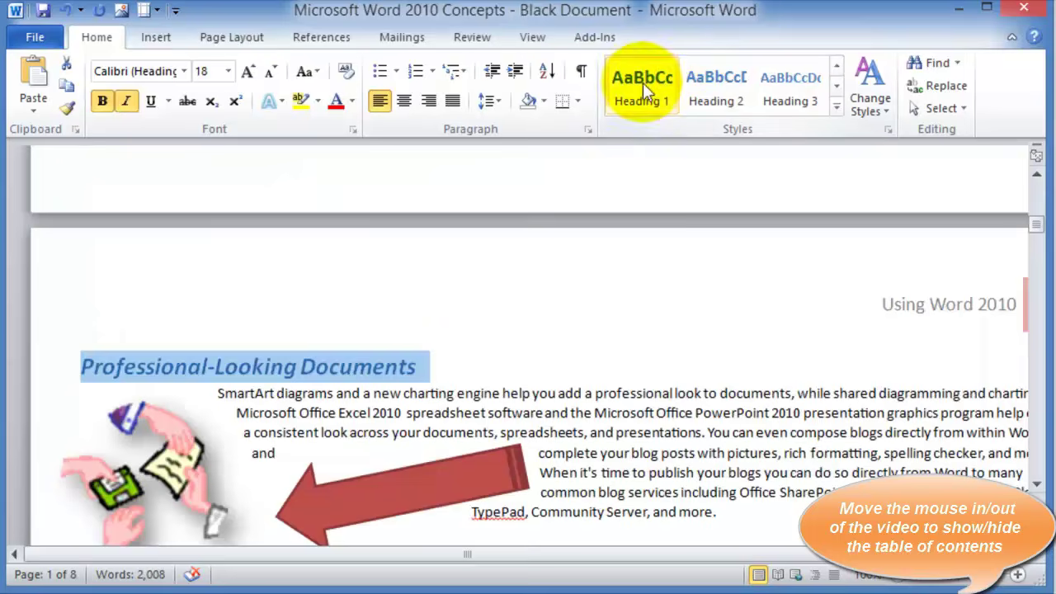
pyautogui.click(643, 83)
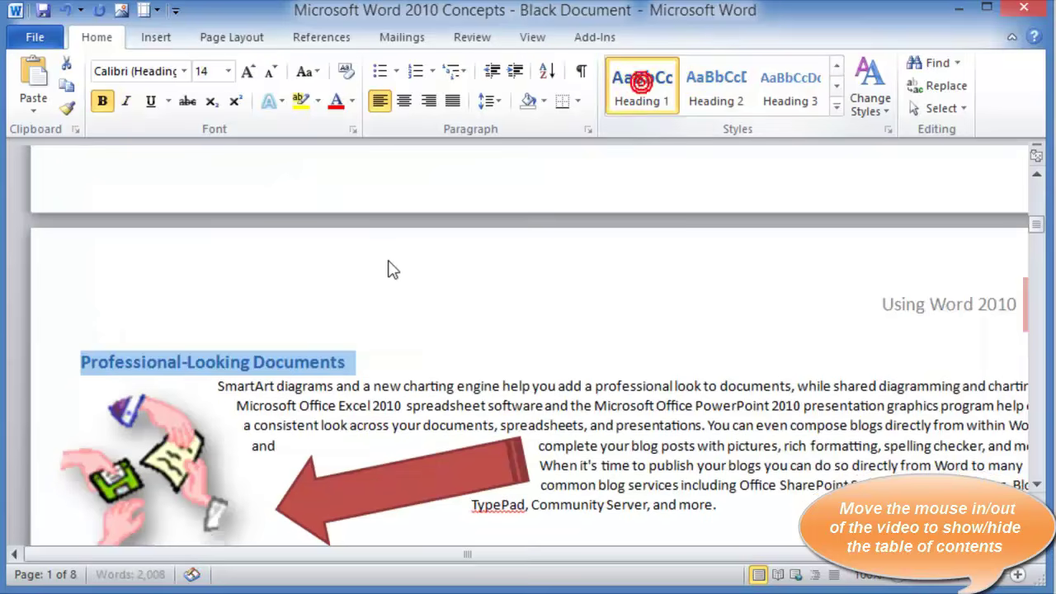
pyautogui.scroll(-3, 389, 269)
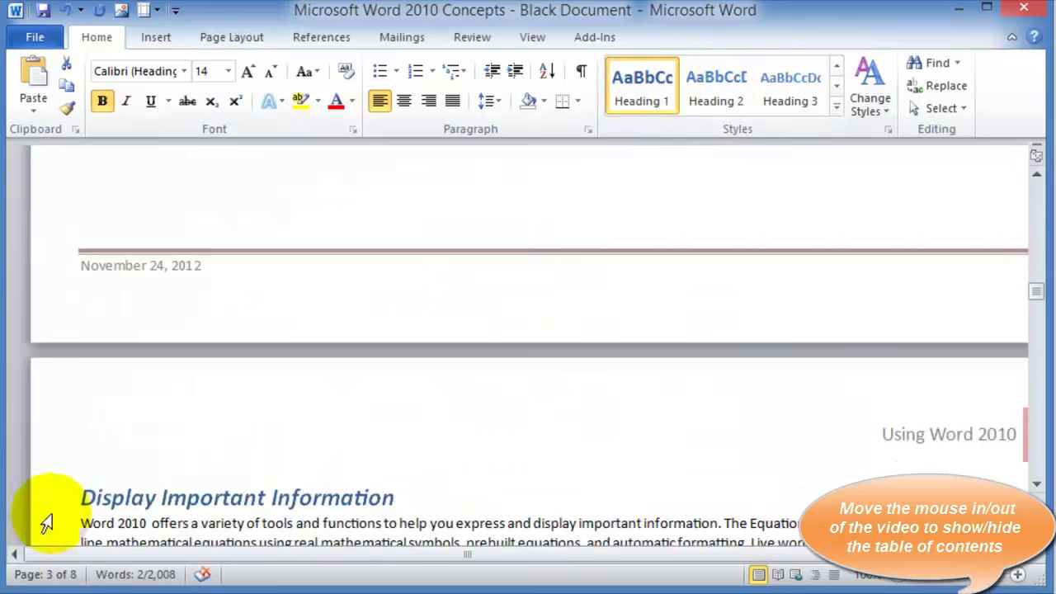
pyautogui.click(54, 498)
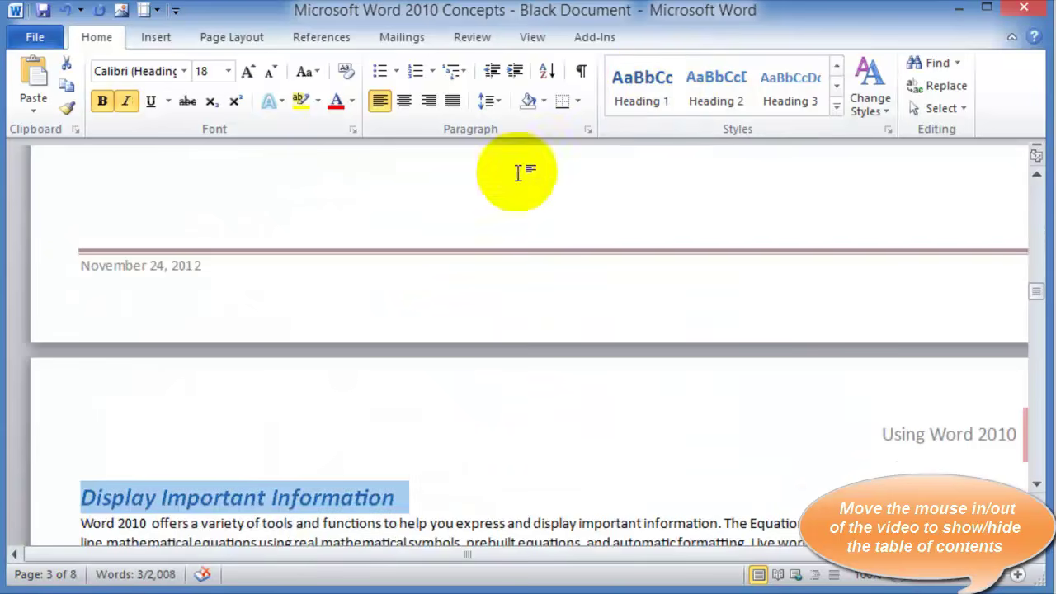
pyautogui.click(644, 83)
pyautogui.scroll(-8, 259, 401)
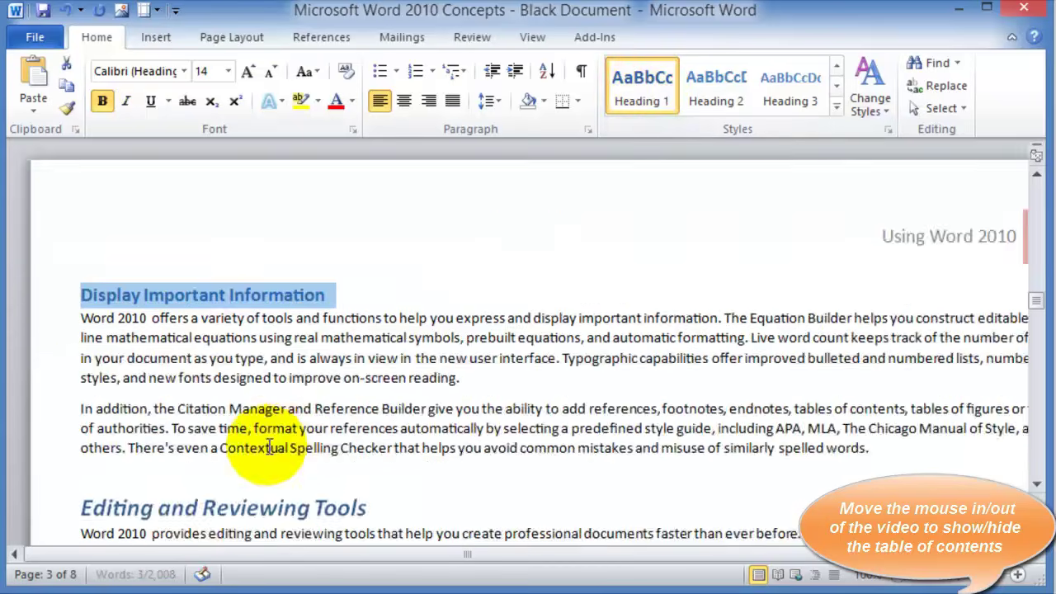
pyautogui.click(55, 261)
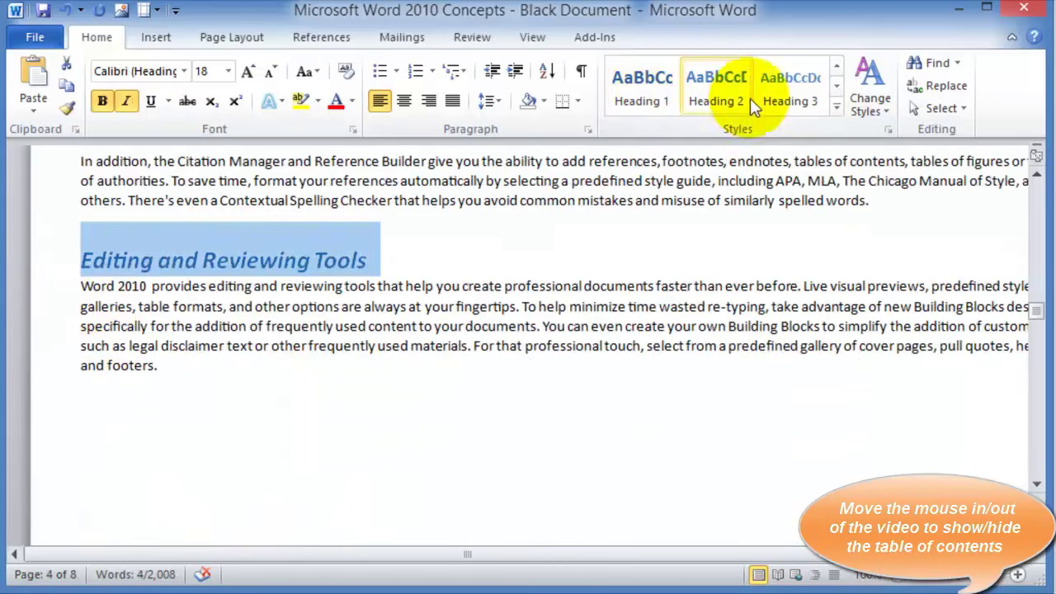
pyautogui.click(716, 83)
# Make SmartArt a Heading 2 and Keep Your Documents Safe and Secure a Heading 1
pyautogui.scroll(-3, 330, 276)
pyautogui.scroll(-8, 331, 276)
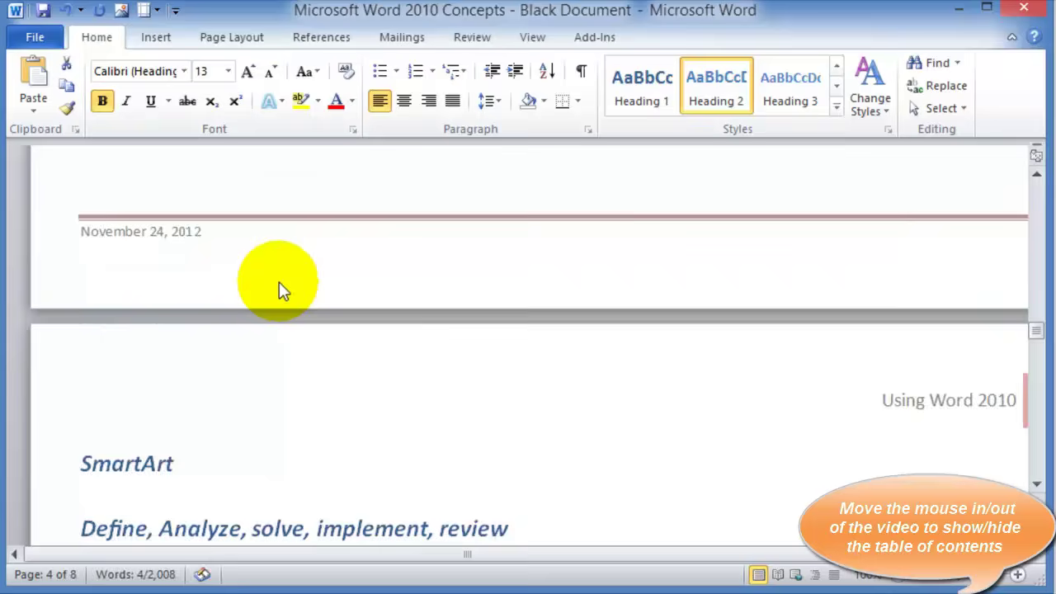
pyautogui.click(51, 326)
pyautogui.click(58, 320)
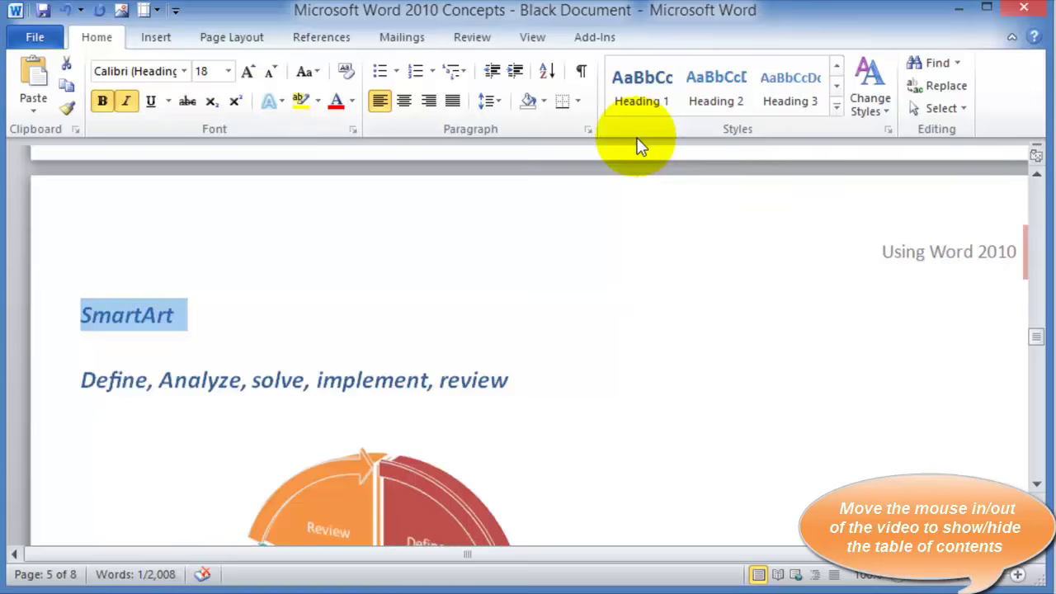
pyautogui.click(718, 82)
pyautogui.scroll(-15, 253, 285)
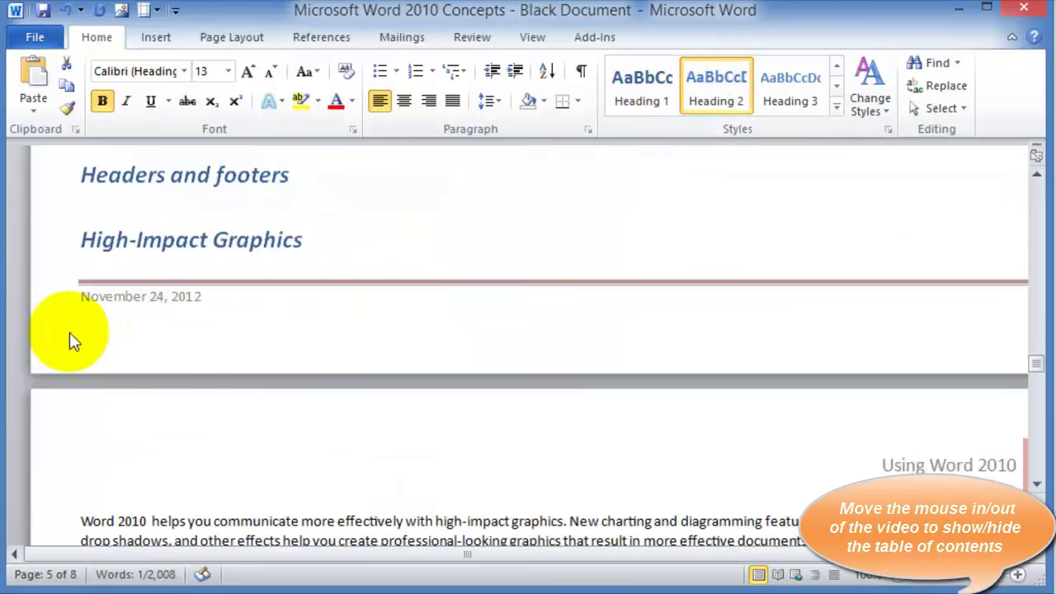
pyautogui.scroll(-6, 116, 396)
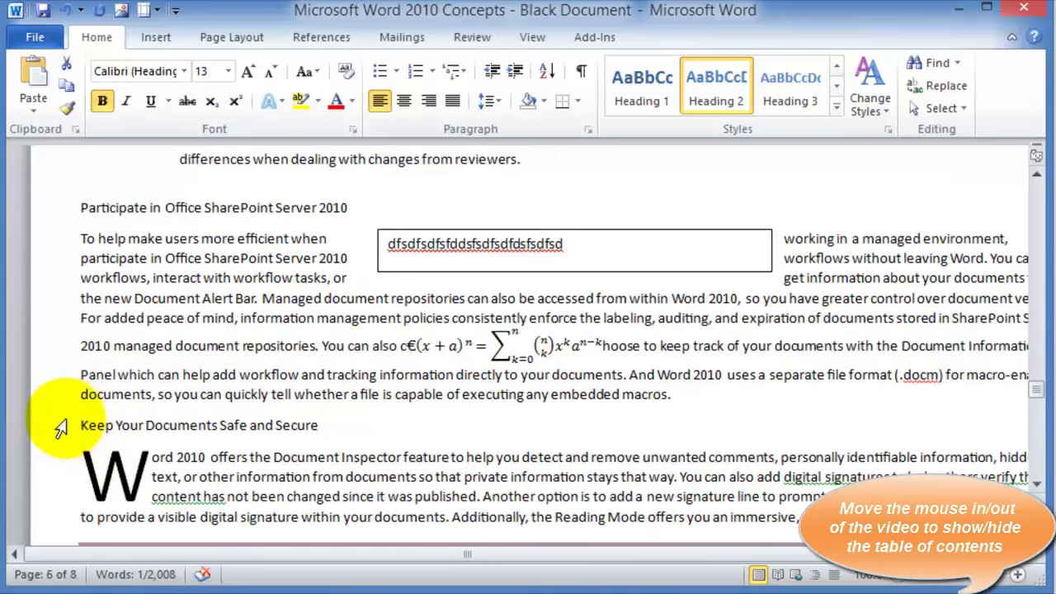
pyautogui.click(62, 423)
pyautogui.click(647, 86)
pyautogui.scroll(-10, 193, 403)
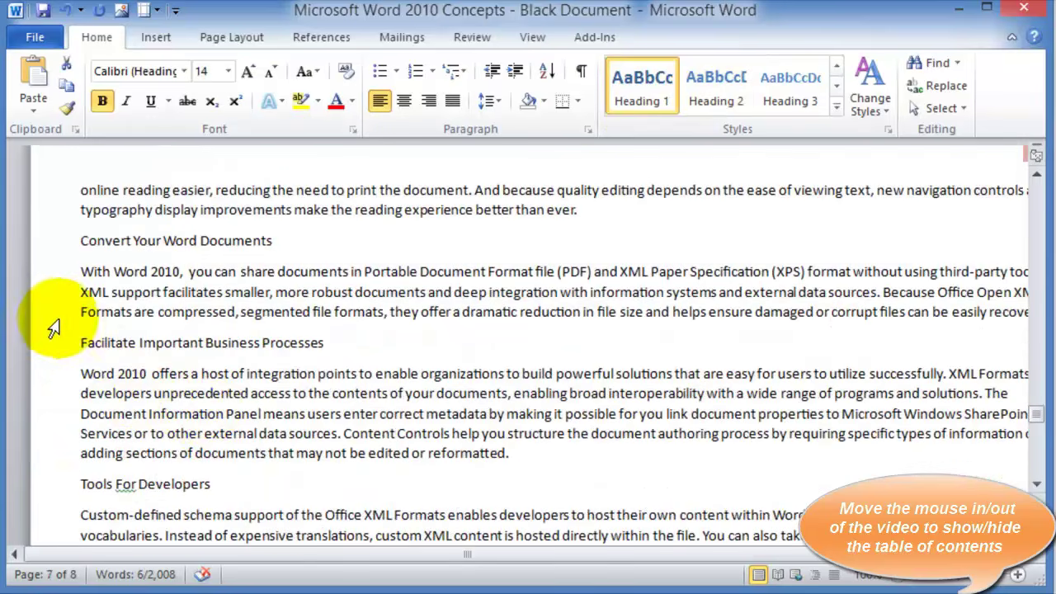
# Style Convert Your Word Documents and Facilitate Important Business Processes as Heading 3
pyautogui.click(50, 241)
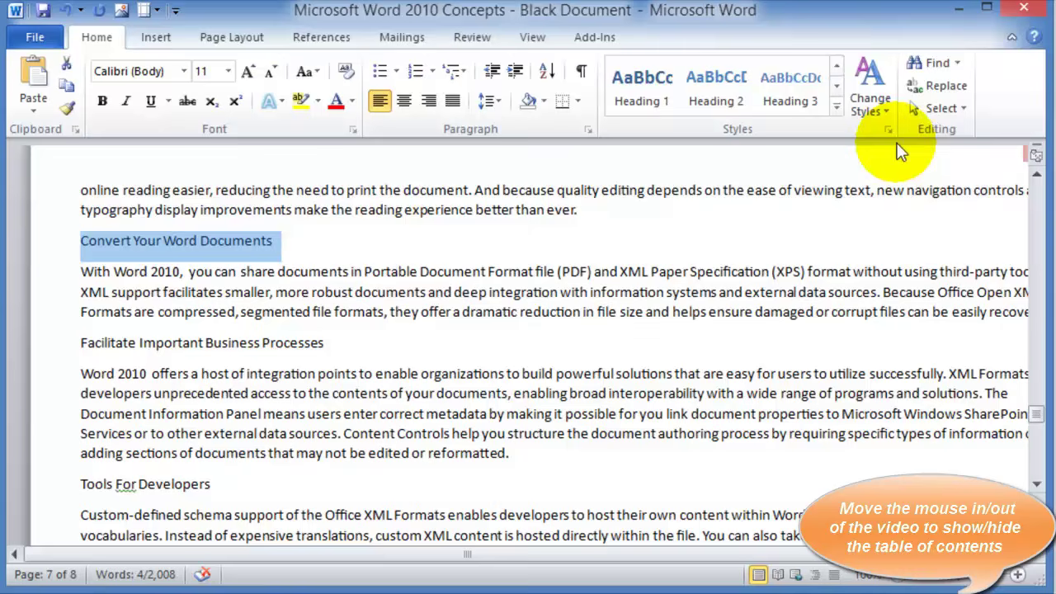
pyautogui.click(788, 80)
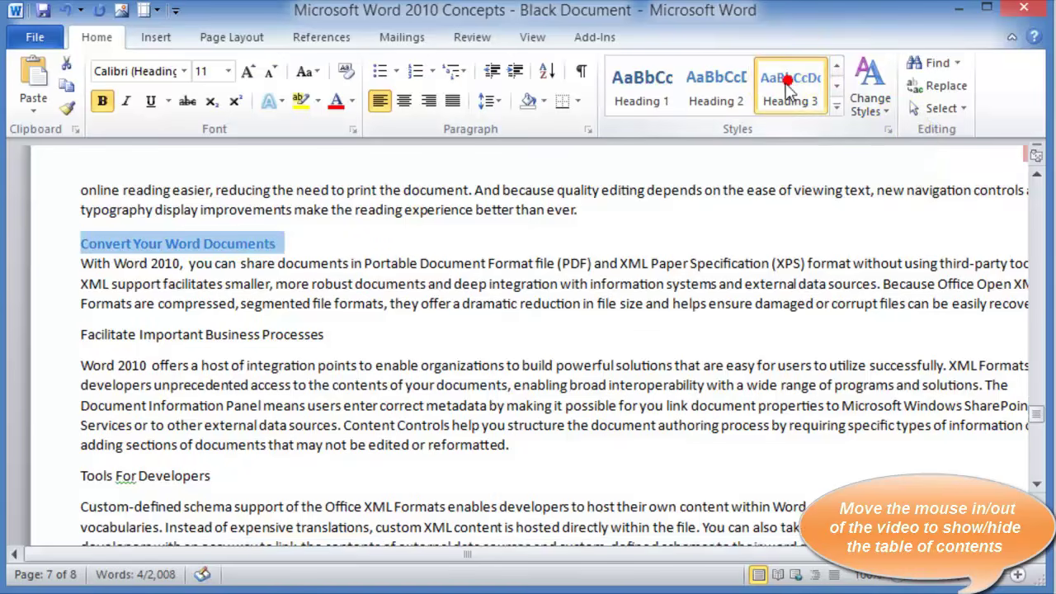
pyautogui.scroll(-3, 71, 271)
pyautogui.scroll(2, 48, 208)
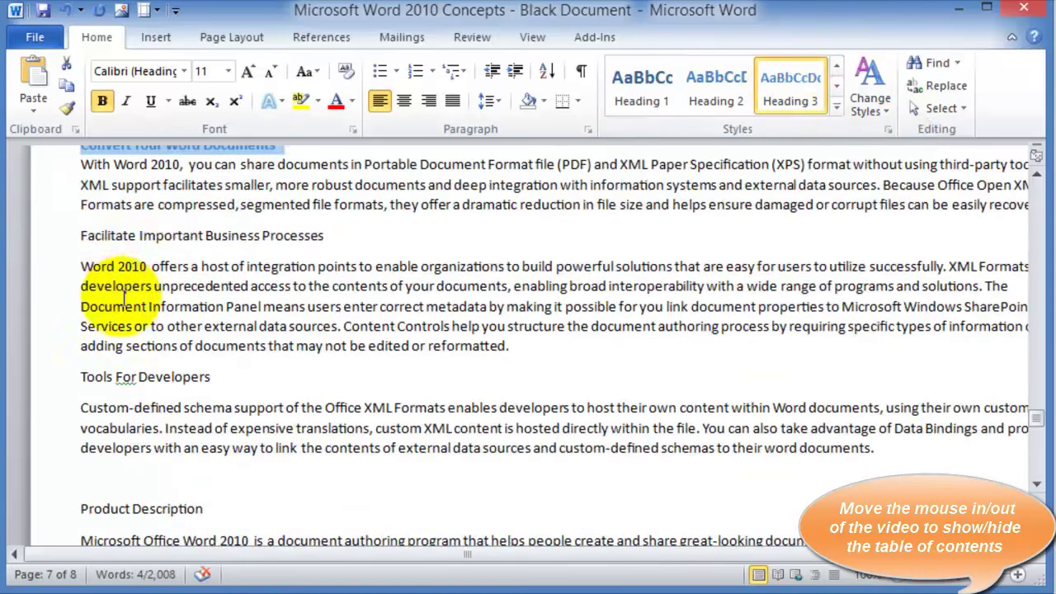
pyautogui.click(58, 237)
pyautogui.click(791, 80)
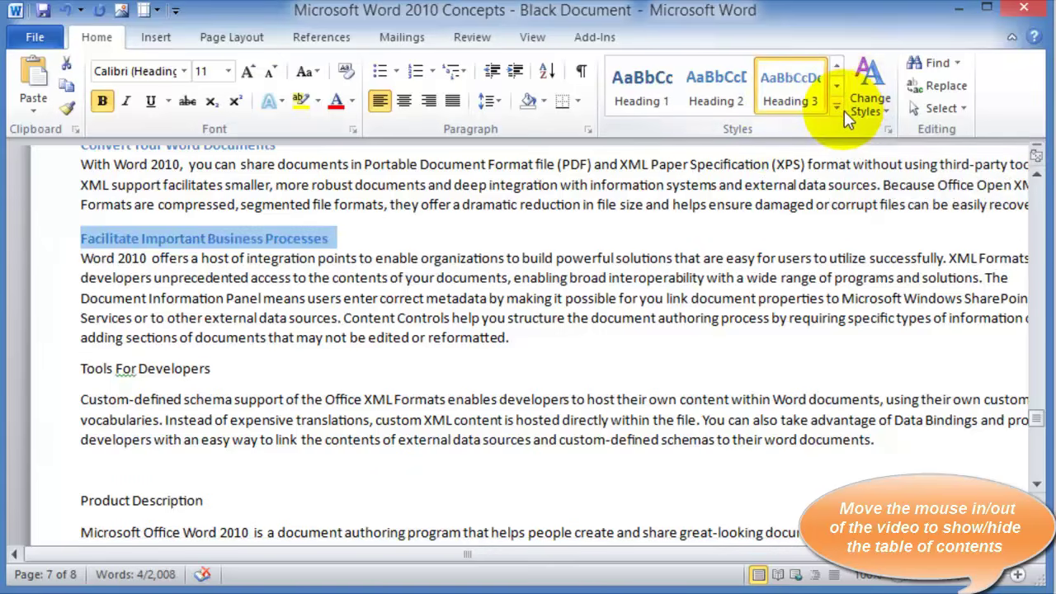
# Make Tools For Developers a Heading 2 and Product Description a Heading 3
pyautogui.click(835, 112)
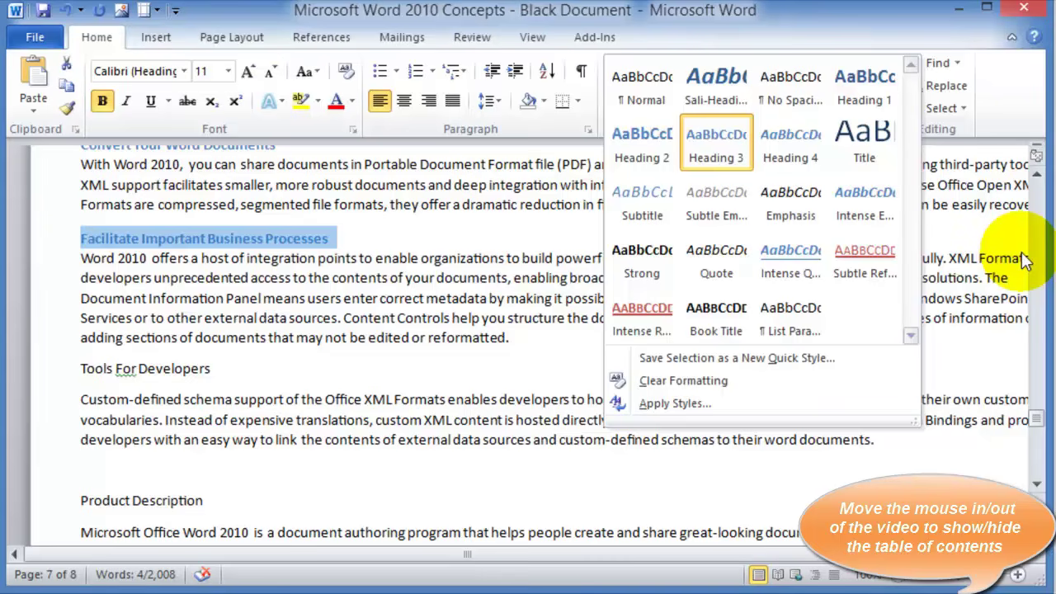
pyautogui.click(74, 337)
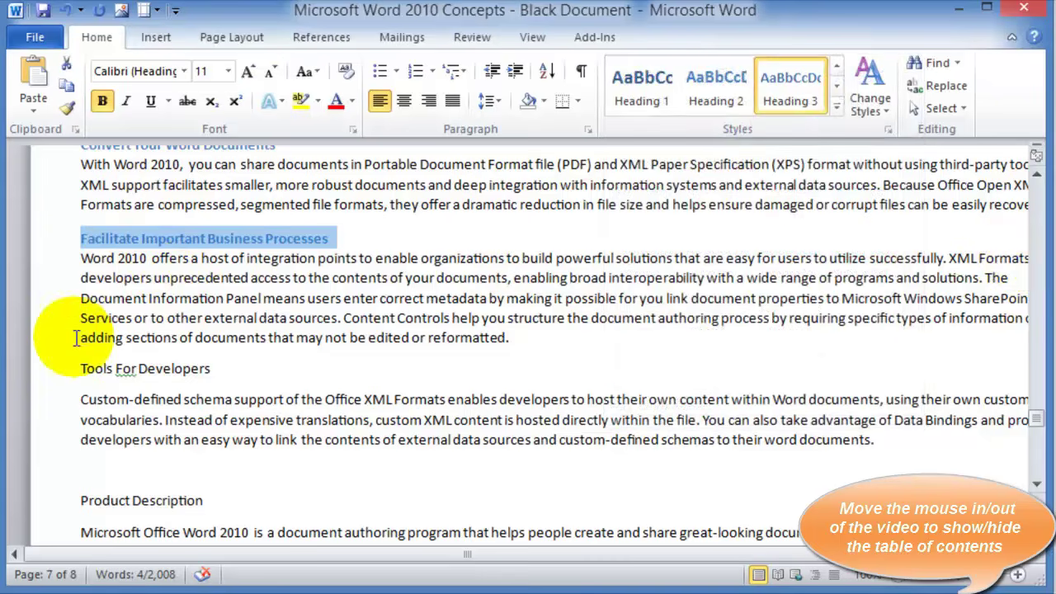
pyautogui.click(59, 371)
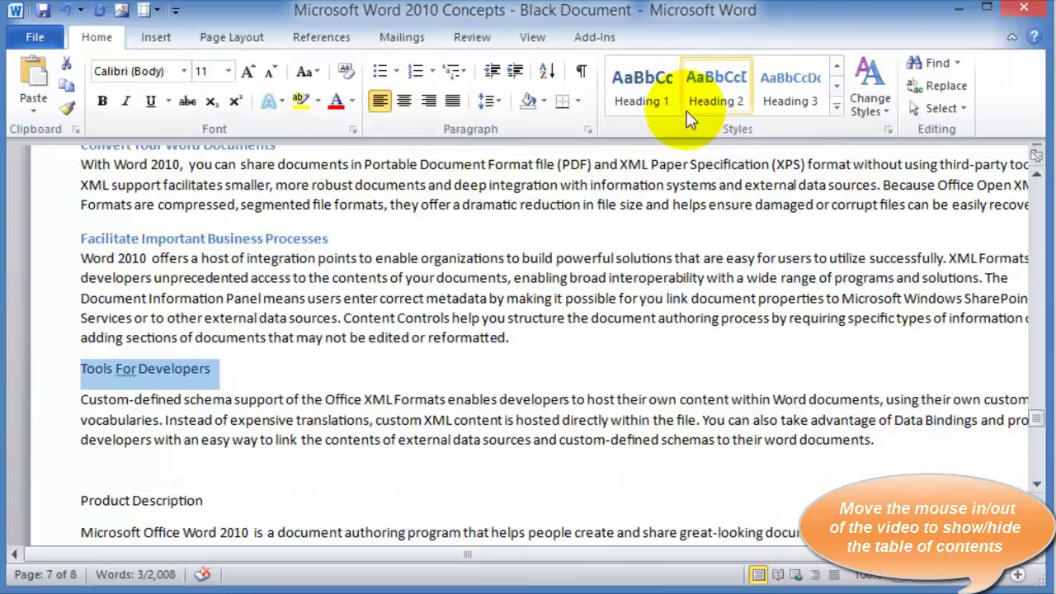
pyautogui.click(689, 120)
pyautogui.scroll(-2, 412, 330)
pyautogui.click(49, 397)
pyautogui.click(763, 105)
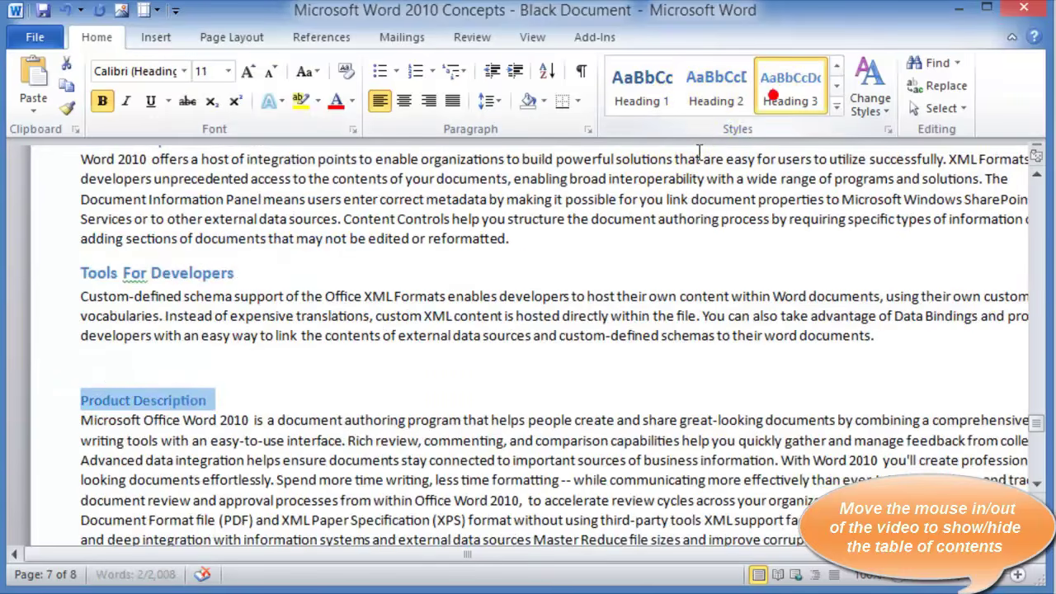
# Select the whole Display Important Information heading to check its style
pyautogui.scroll(3, 290, 340)
pyautogui.scroll(15, 289, 341)
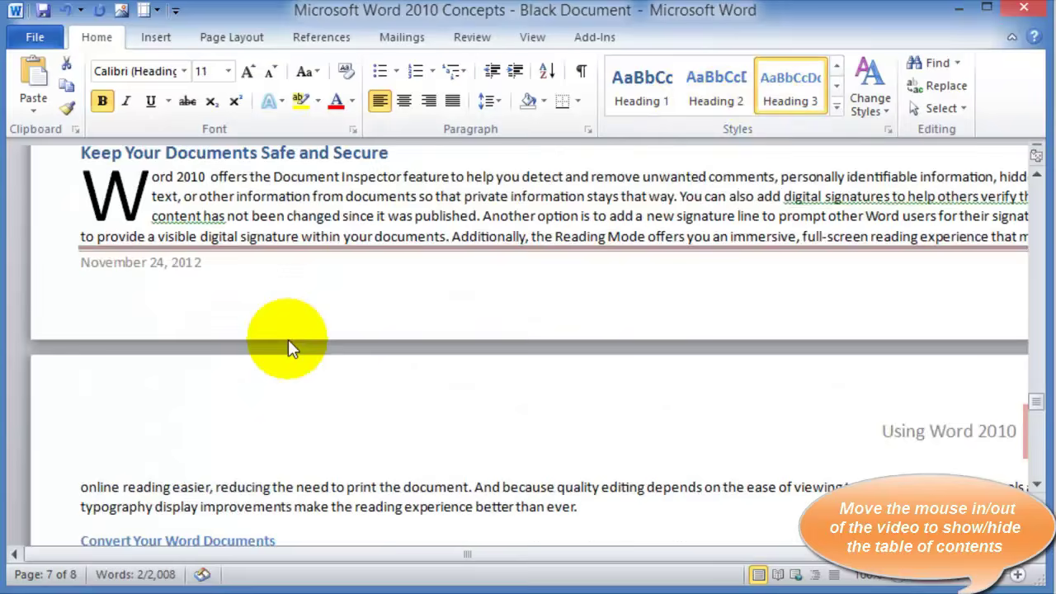
pyautogui.scroll(15, 288, 339)
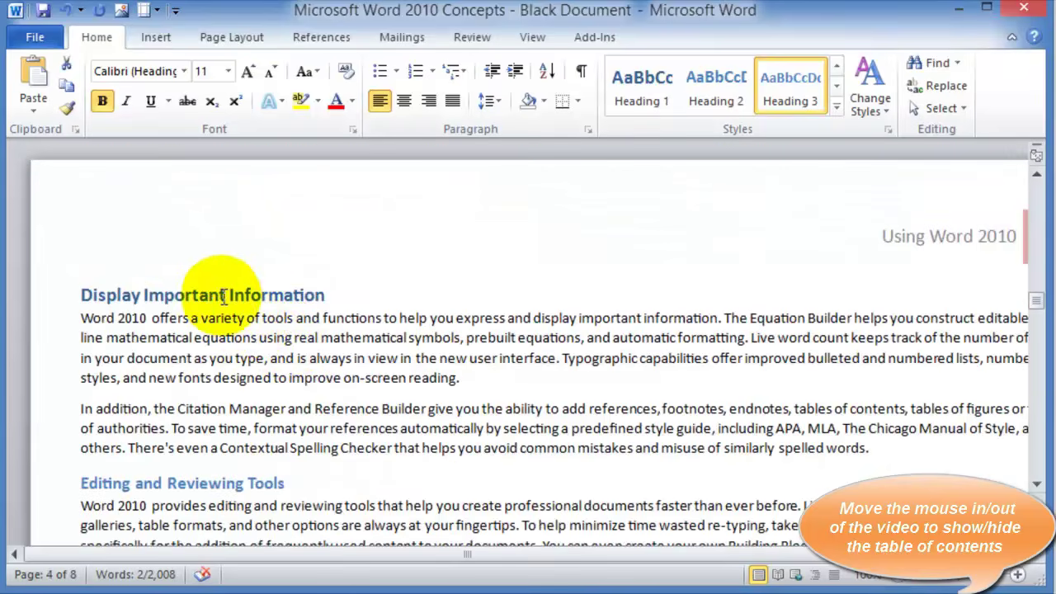
pyautogui.click(219, 296)
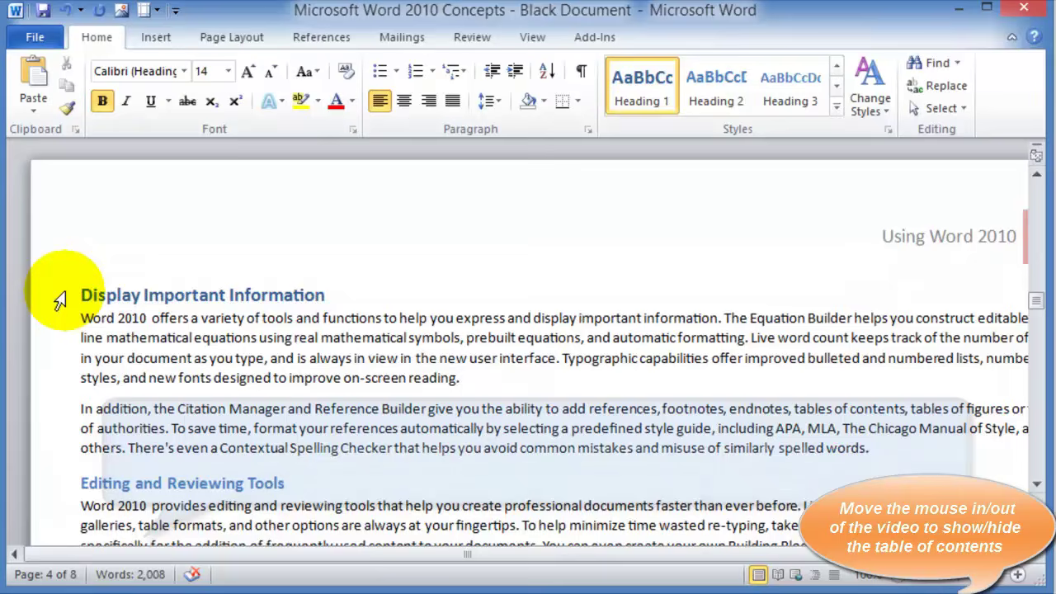
pyautogui.click(58, 299)
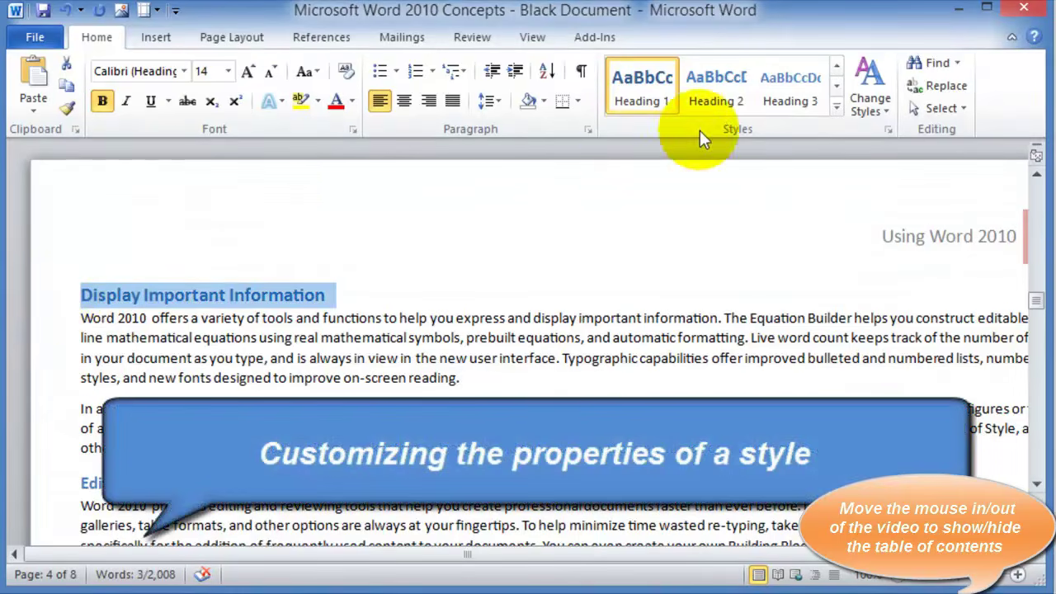
# Modify the Heading 1 style to use red, italic, 18 pt text
pyautogui.rightClick(653, 87)
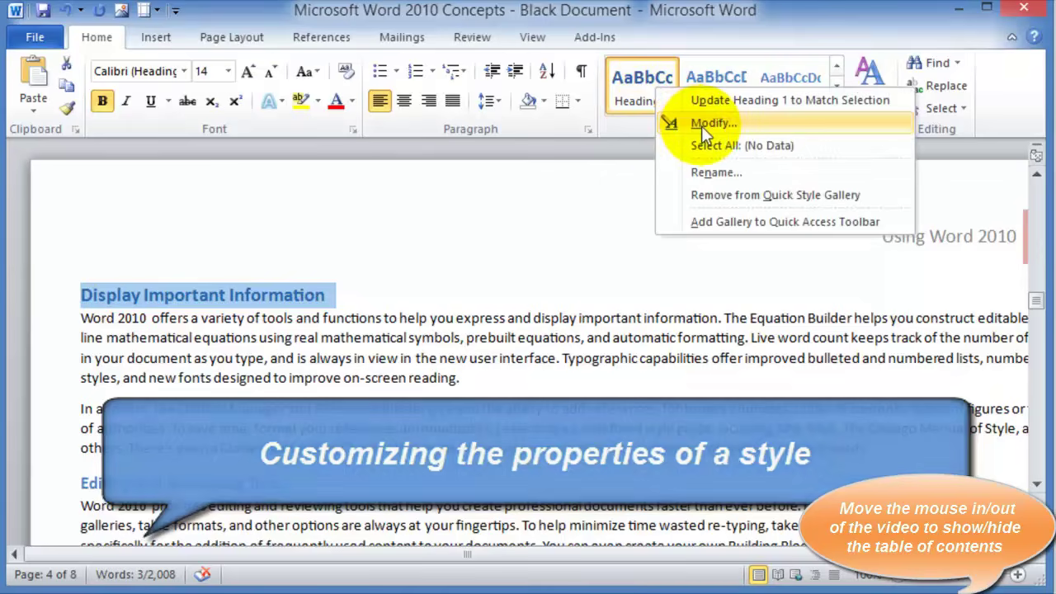
pyautogui.click(706, 125)
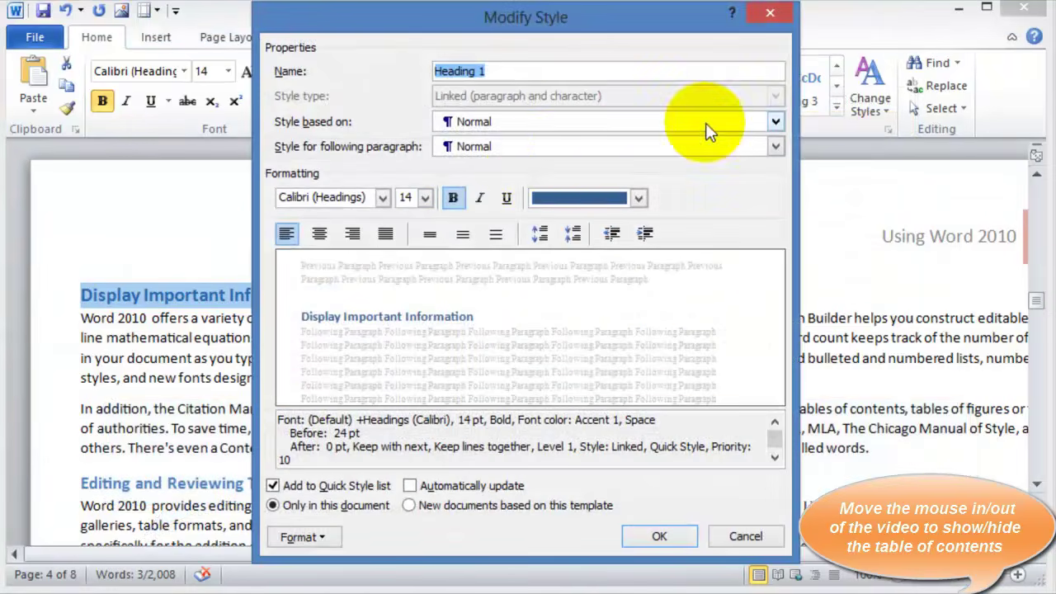
pyautogui.click(576, 201)
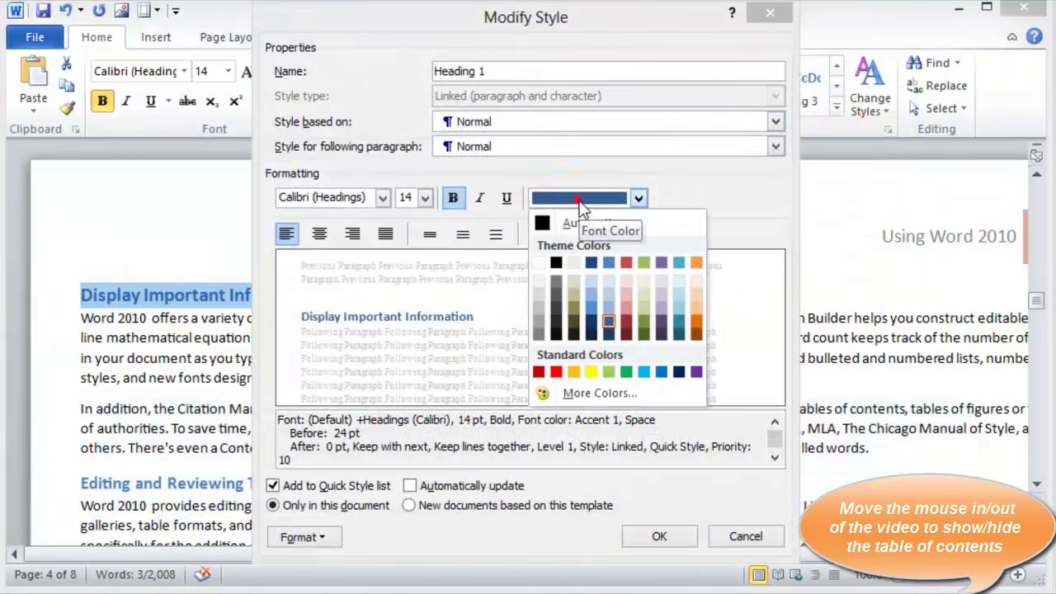
pyautogui.click(558, 372)
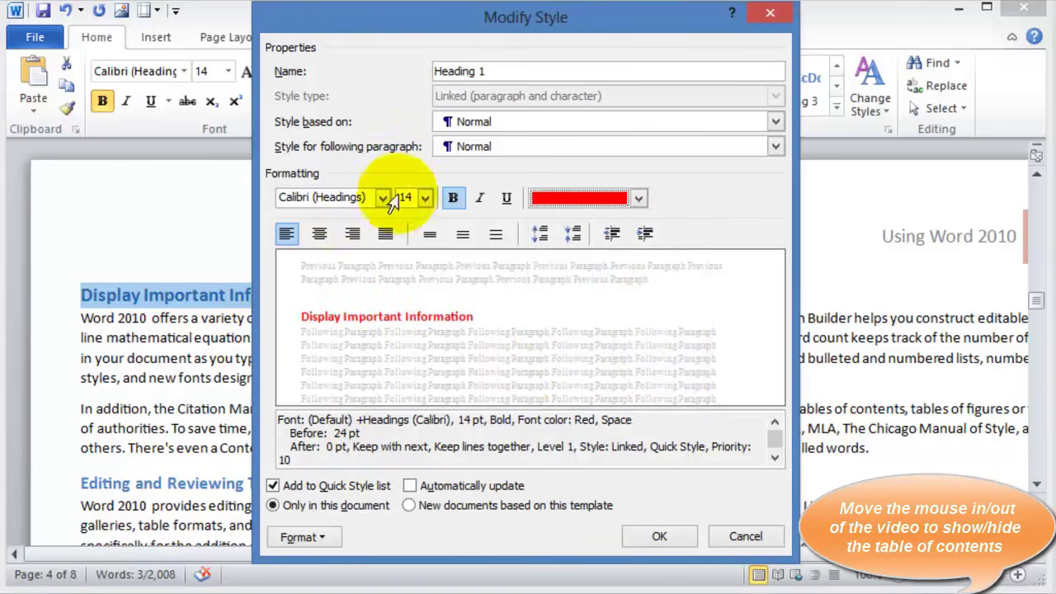
pyautogui.click(480, 198)
pyautogui.click(423, 198)
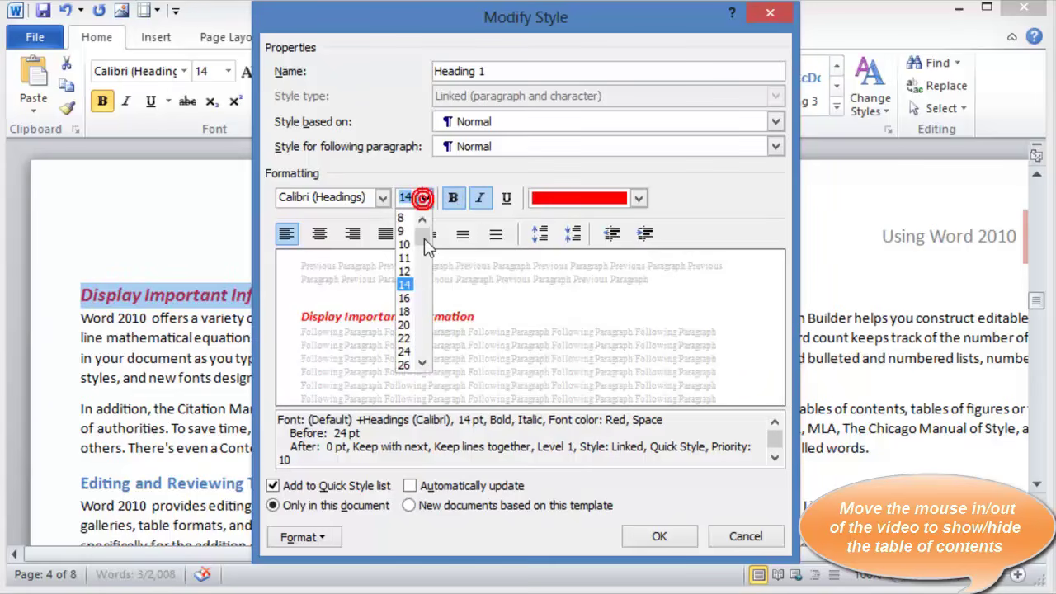
pyautogui.click(404, 311)
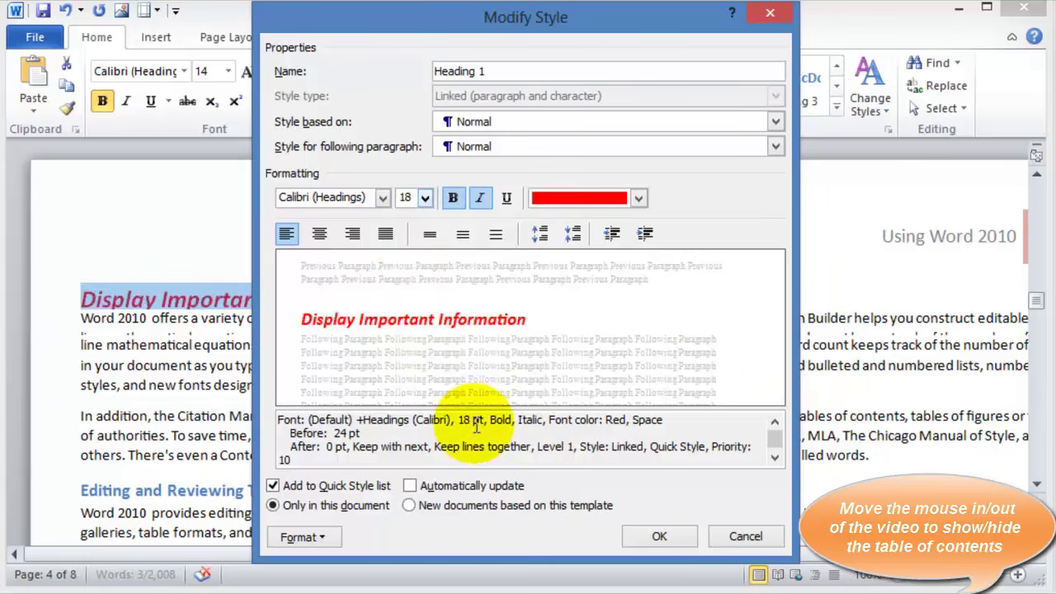
pyautogui.click(657, 537)
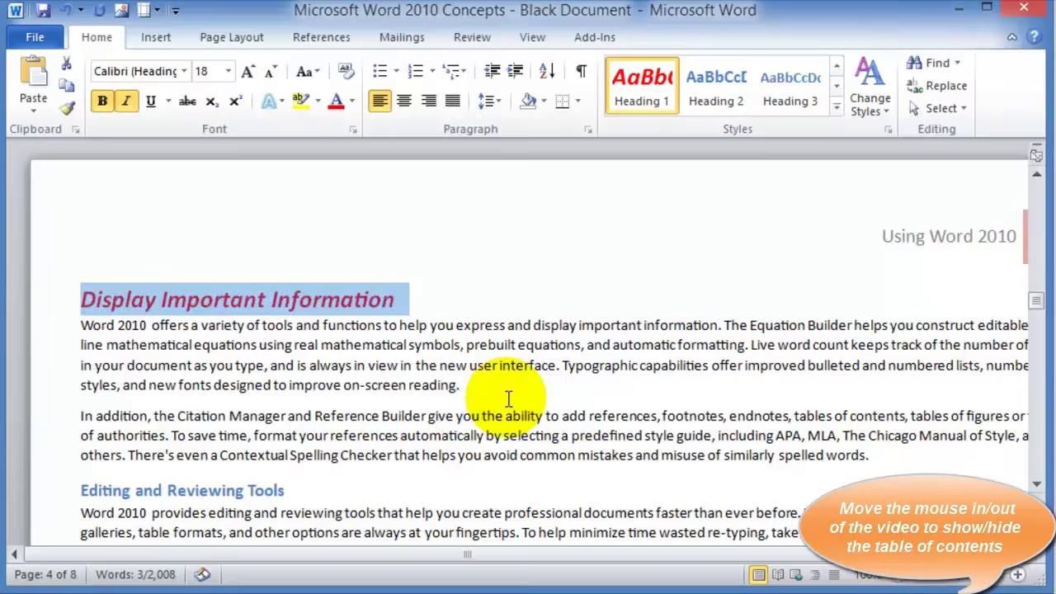
pyautogui.scroll(-10, 502, 330)
pyautogui.scroll(-15, 433, 288)
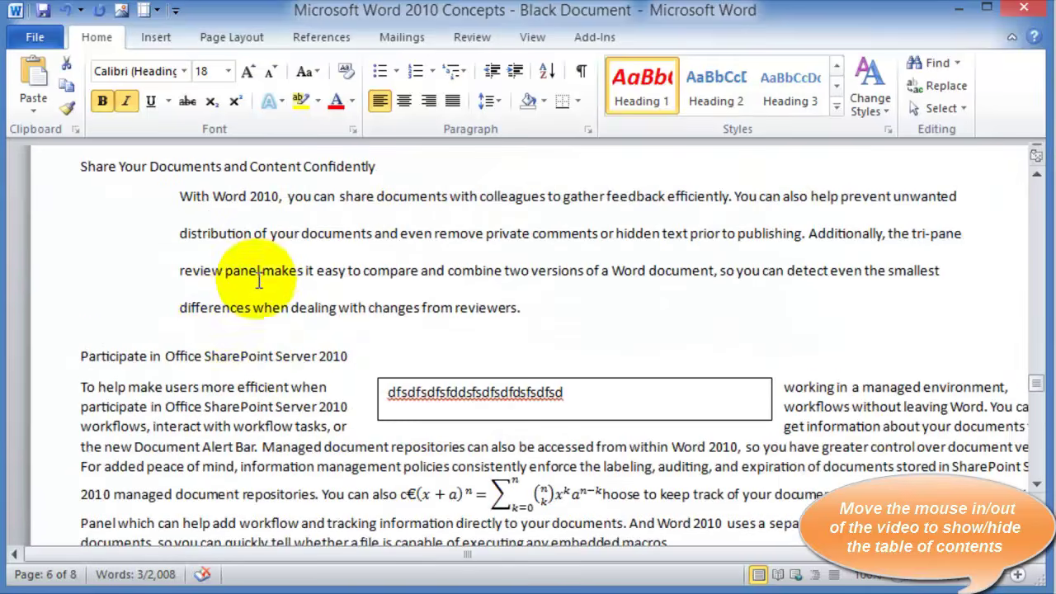
pyautogui.click(322, 236)
pyautogui.scroll(15, 353, 245)
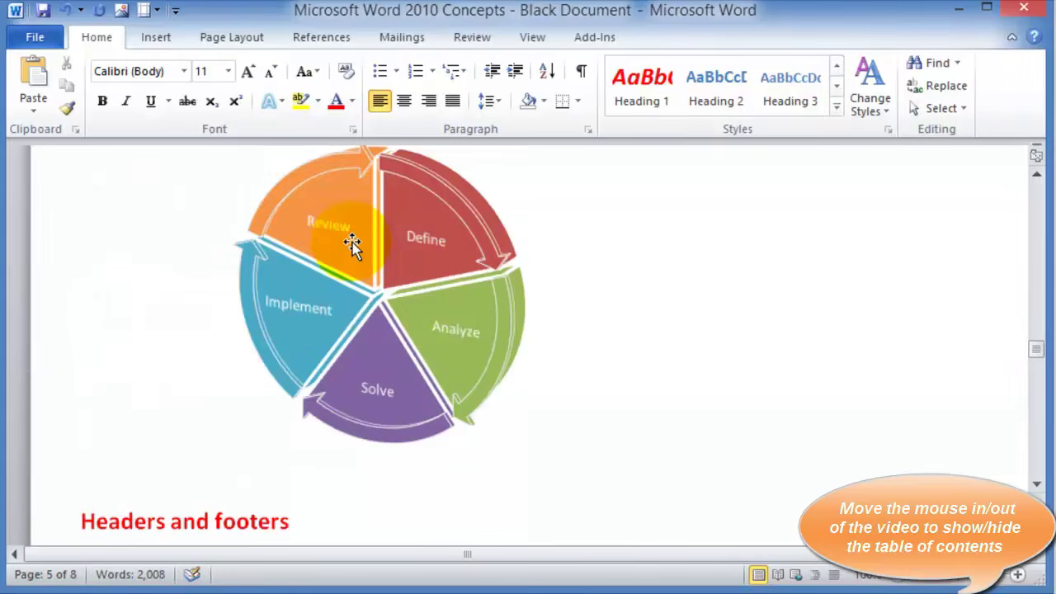
# Insert a blank paragraph before the 'Microsoft Word 2010 Concepts' title
pyautogui.scroll(4, 352, 244)
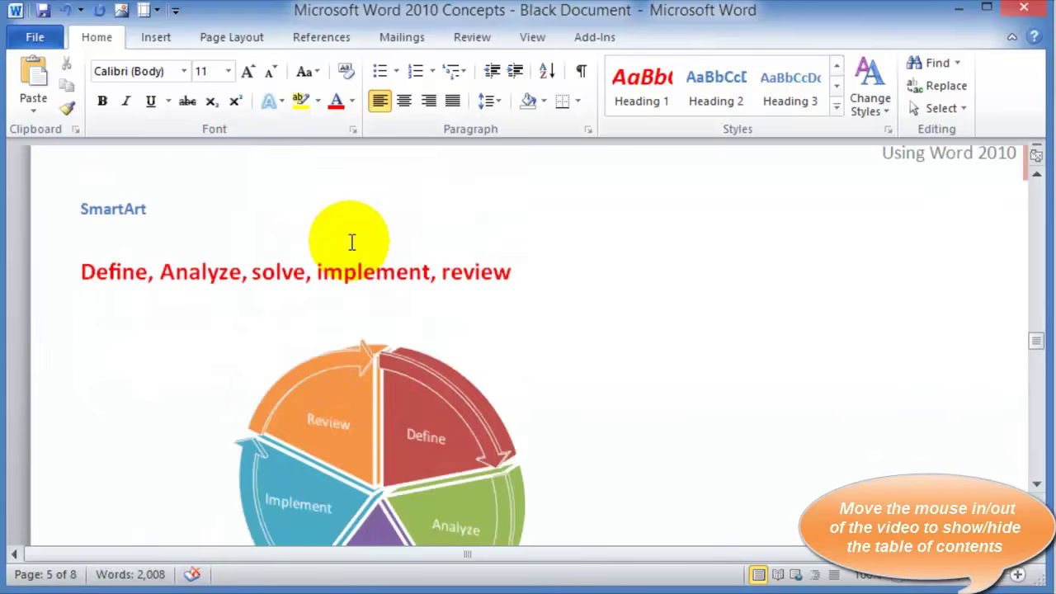
pyautogui.scroll(10, 351, 242)
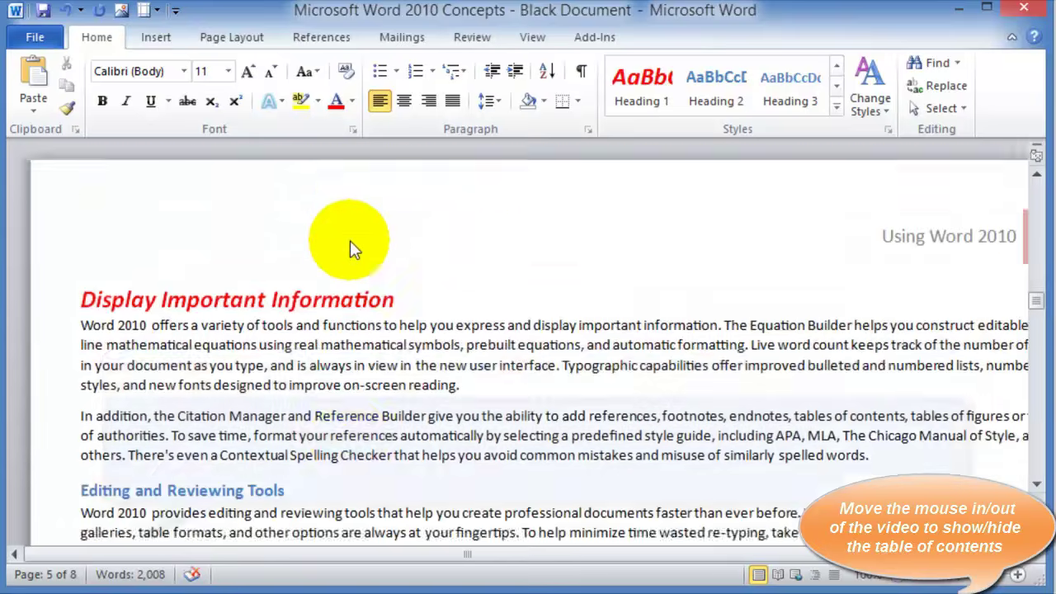
pyautogui.scroll(4, 350, 240)
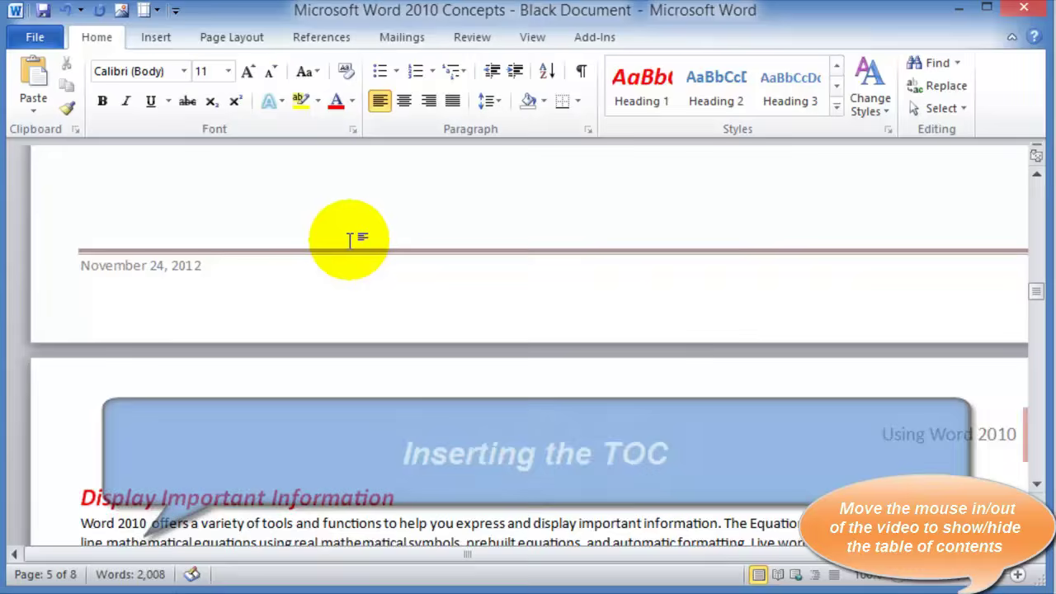
pyautogui.scroll(3, 350, 240)
pyautogui.scroll(-9, 350, 240)
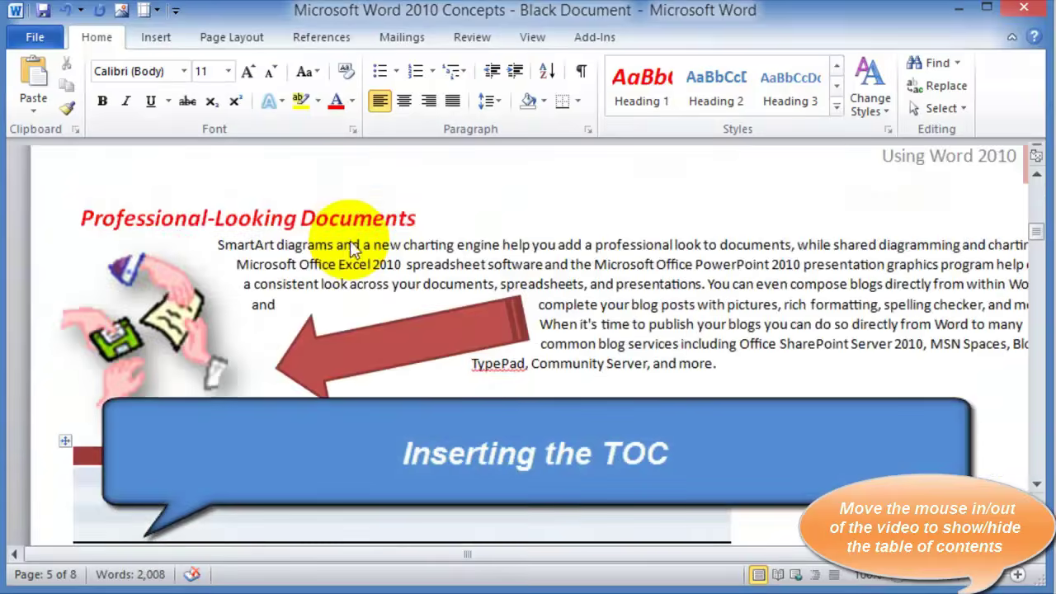
pyautogui.scroll(20, 353, 247)
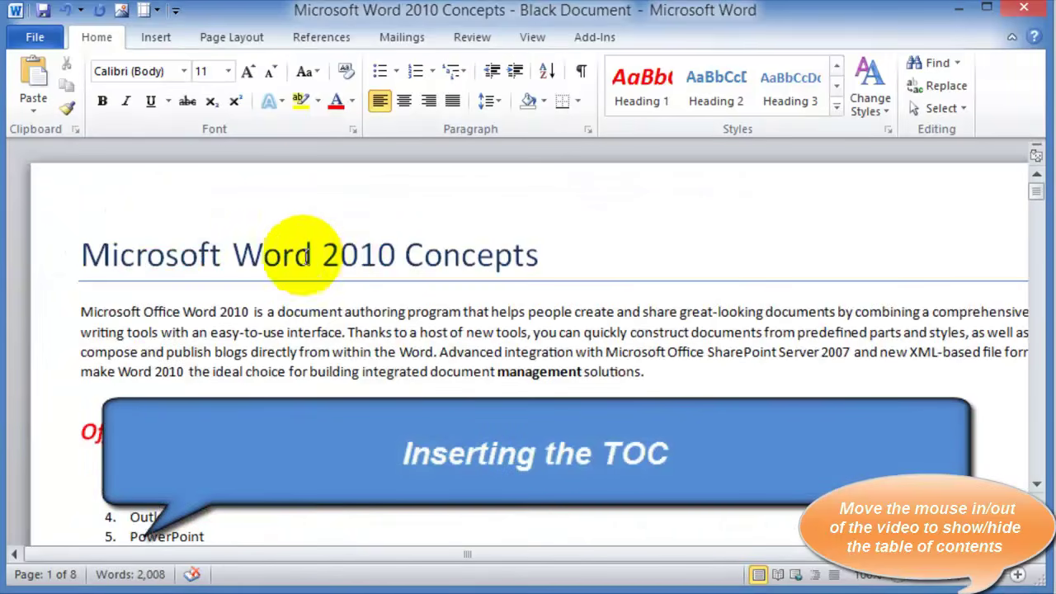
pyautogui.click(80, 256)
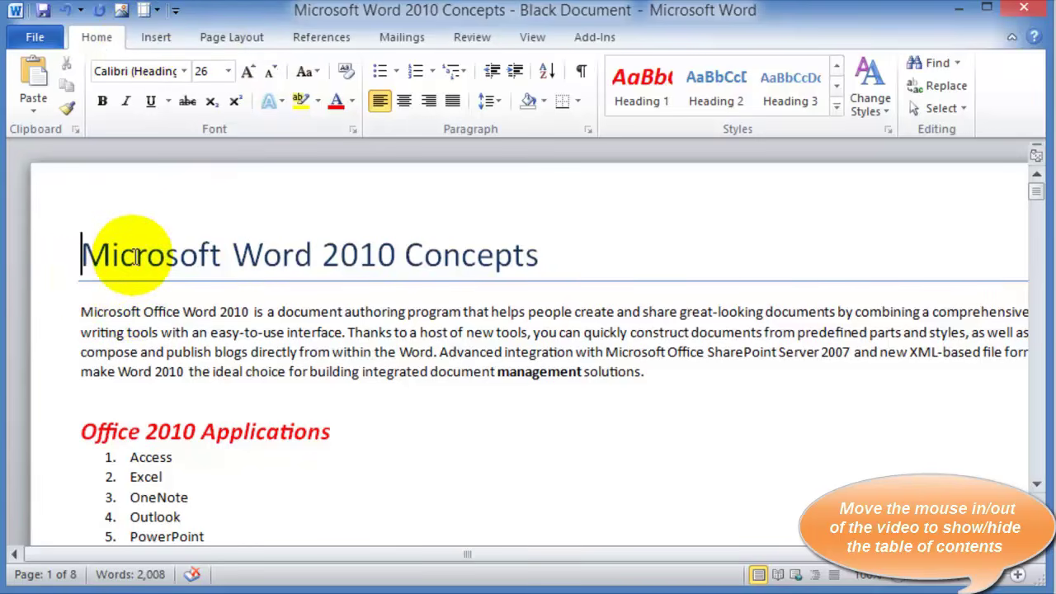
pyautogui.press('Return')
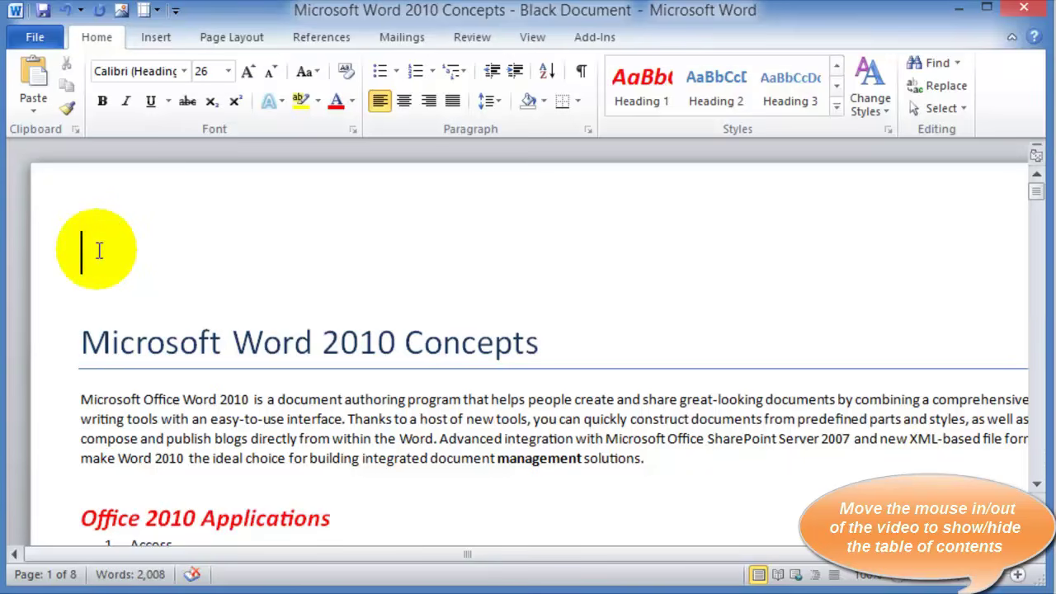
# Insert a blank page before the title and place the caret at its top
pyautogui.click(144, 45)
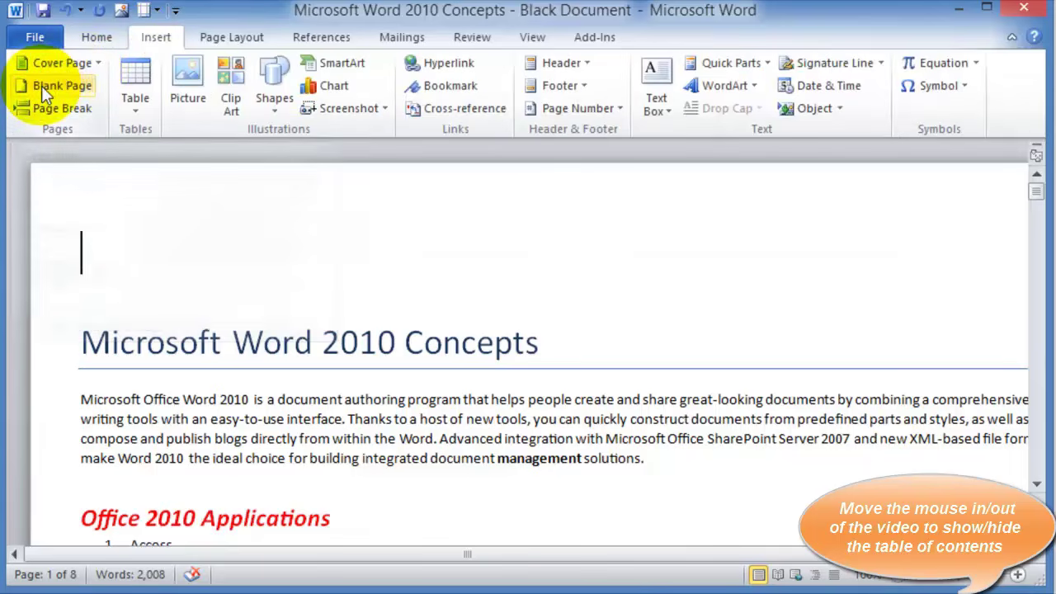
pyautogui.click(42, 85)
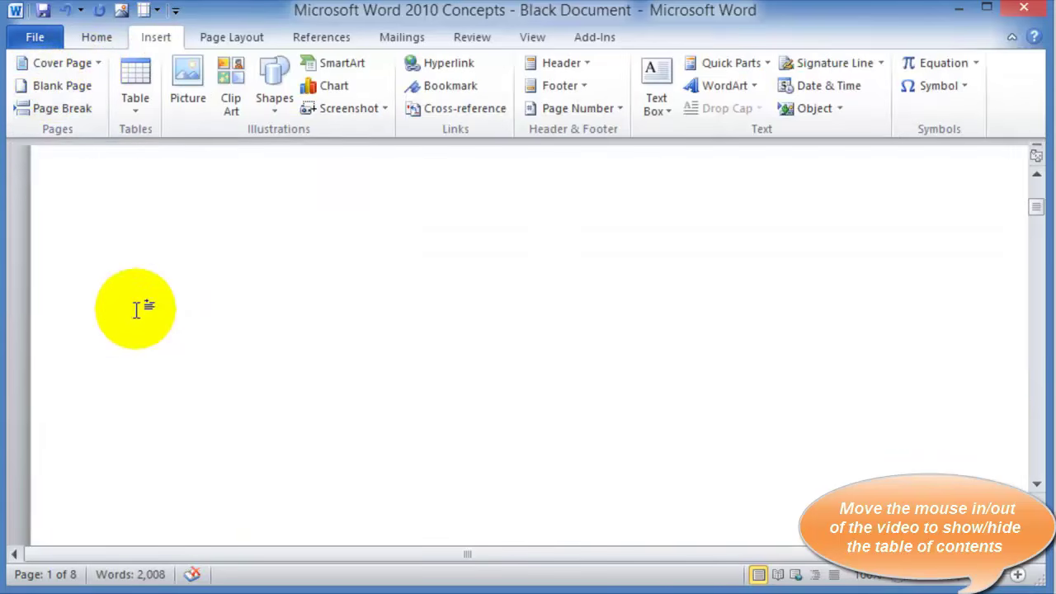
pyautogui.click(111, 341)
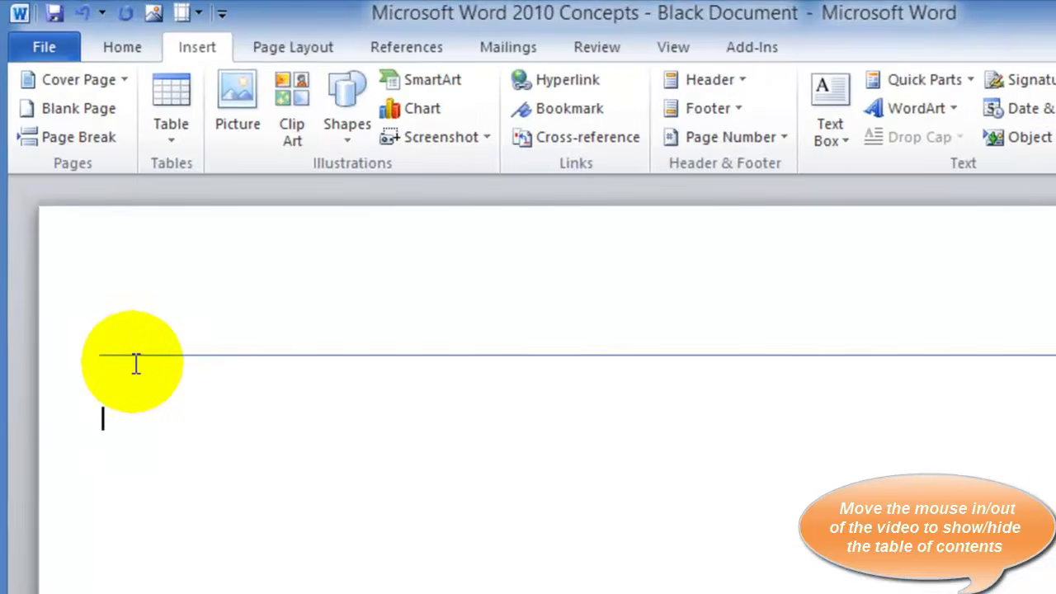
# Insert the Automatic Table 1 table of contents from the References tab
pyautogui.click(411, 47)
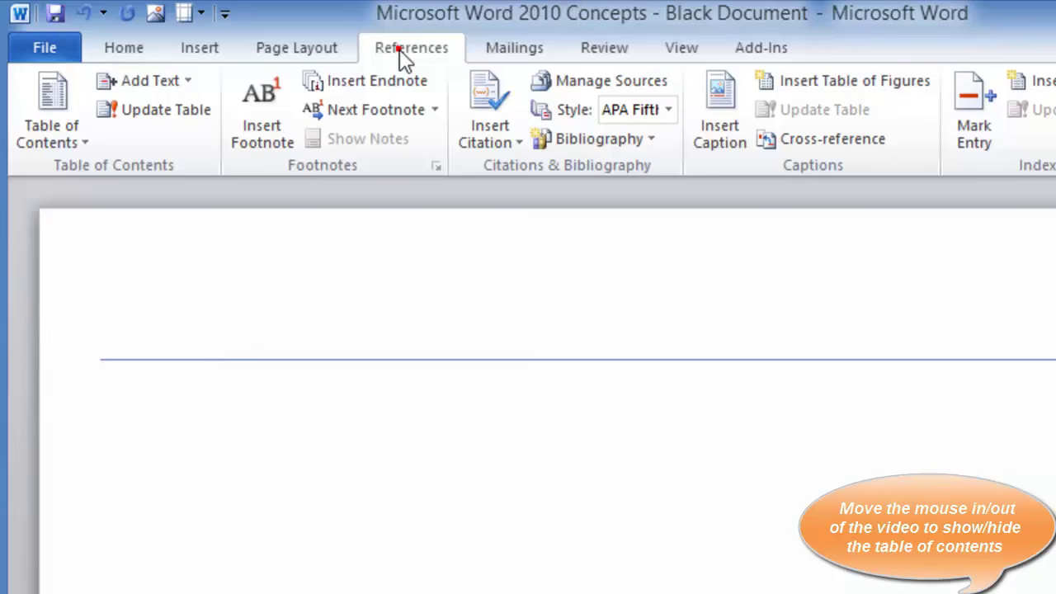
pyautogui.click(59, 134)
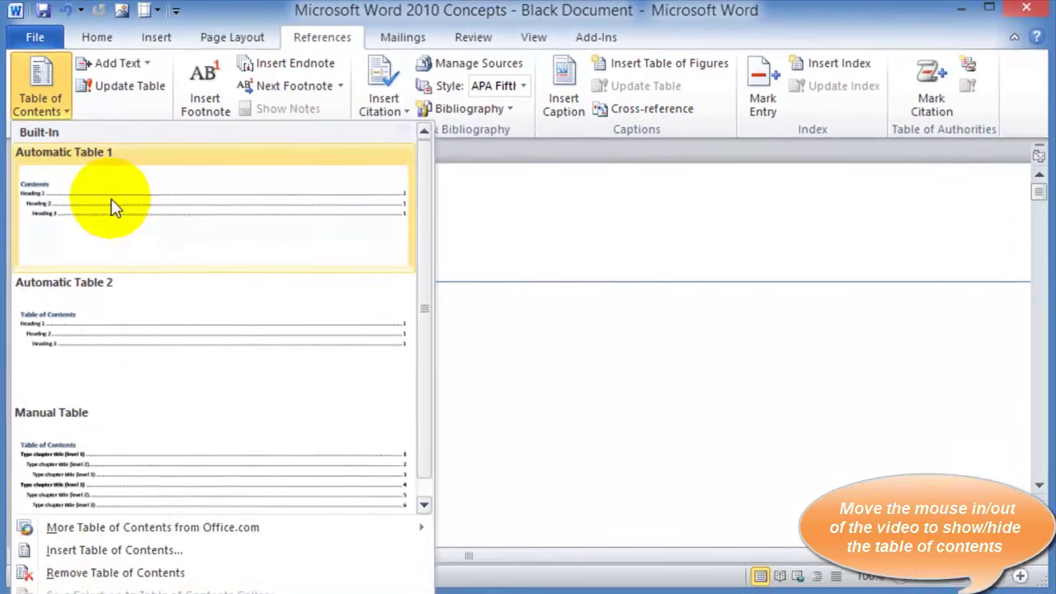
pyautogui.click(142, 255)
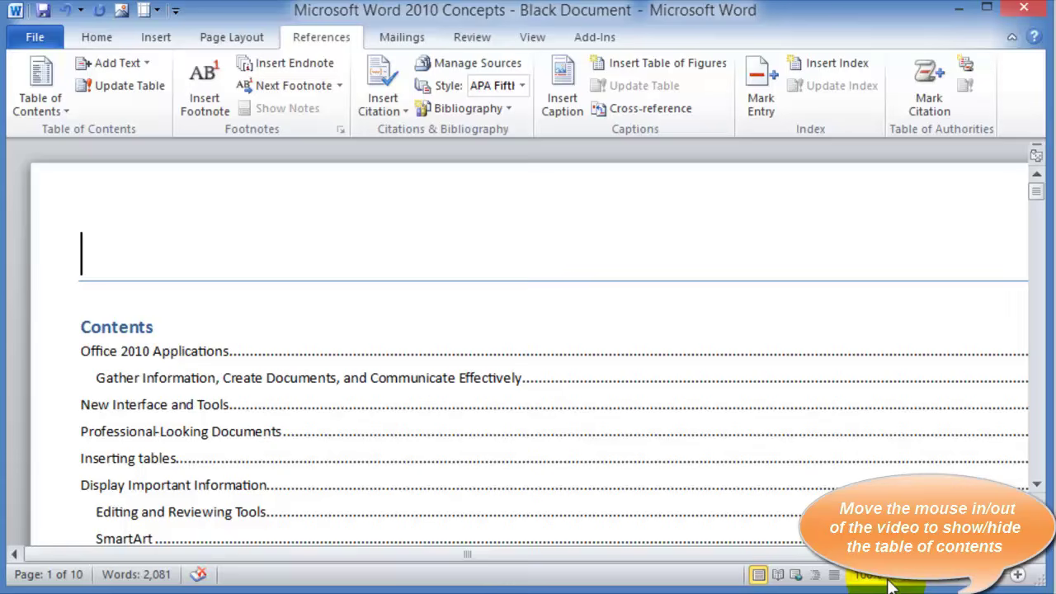
# Return to the Home formatting tools and review the table of contents
pyautogui.moveTo(880, 555); pyautogui.dragTo(979, 555)
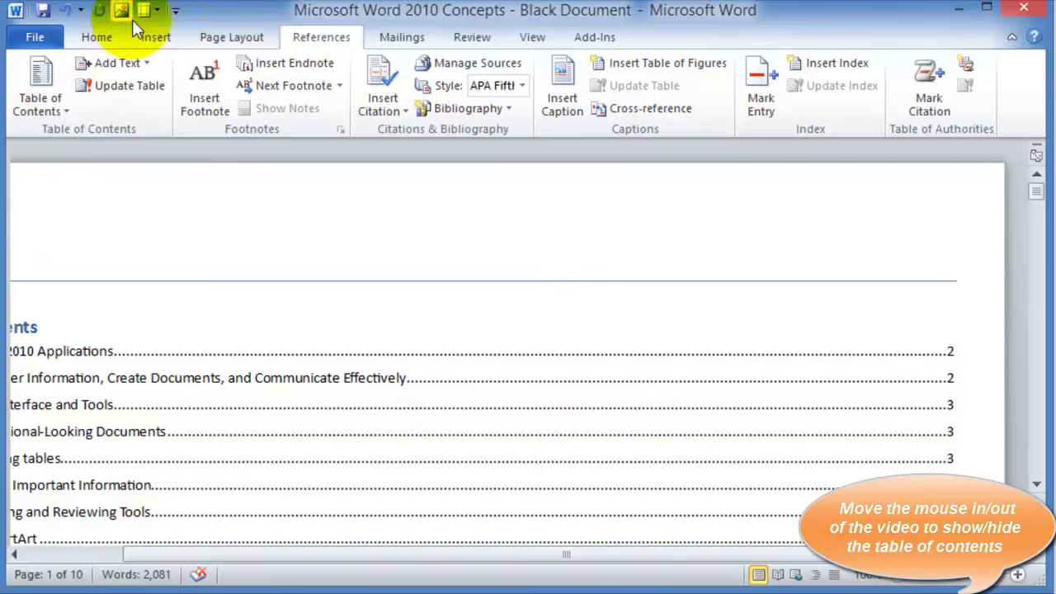
pyautogui.click(97, 38)
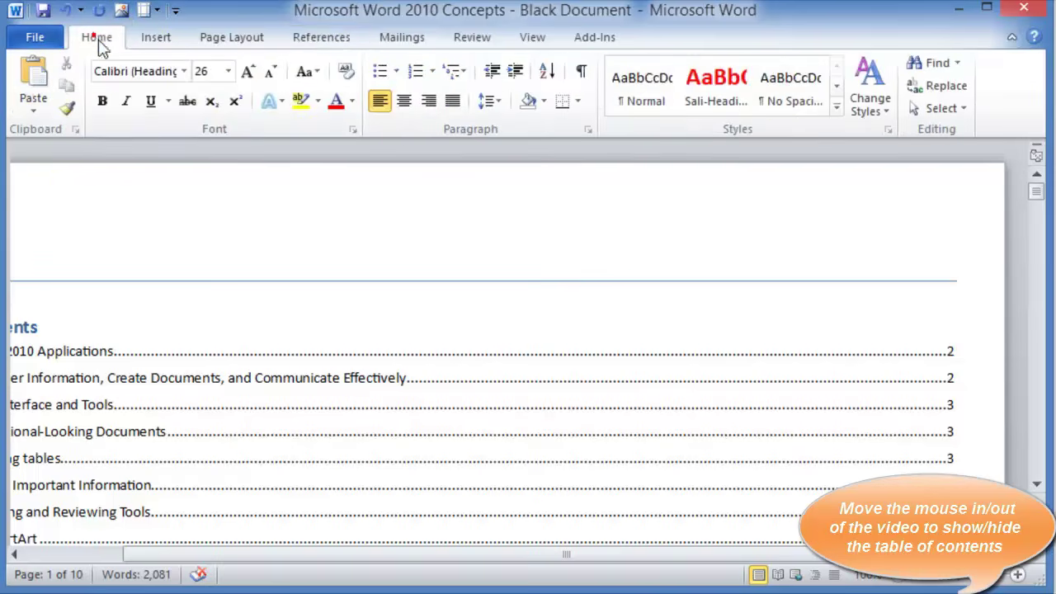
pyautogui.scroll(-10, 330, 387)
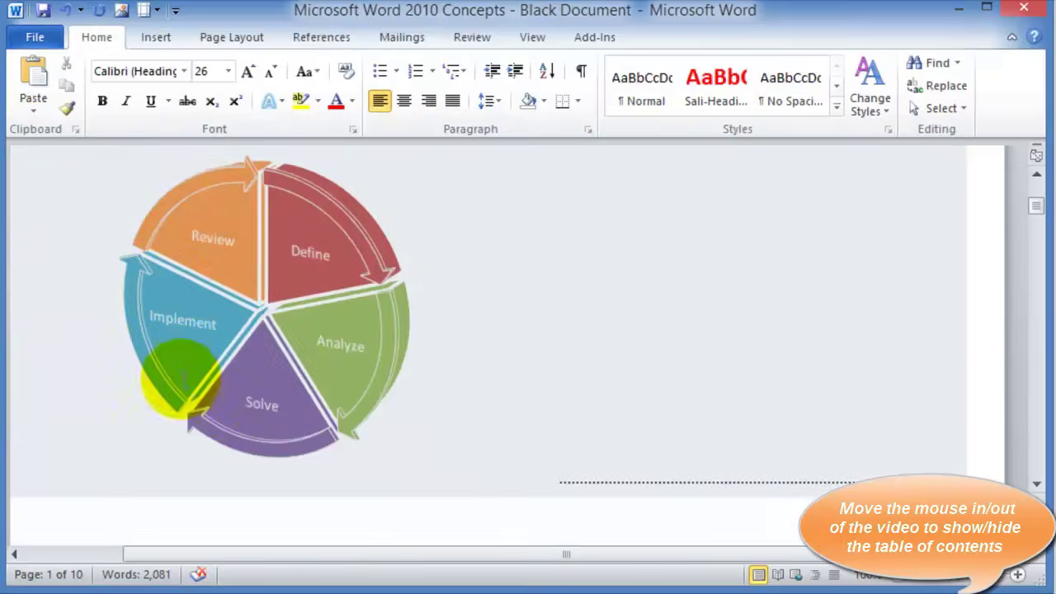
pyautogui.scroll(-10, 231, 463)
pyautogui.scroll(10, 236, 398)
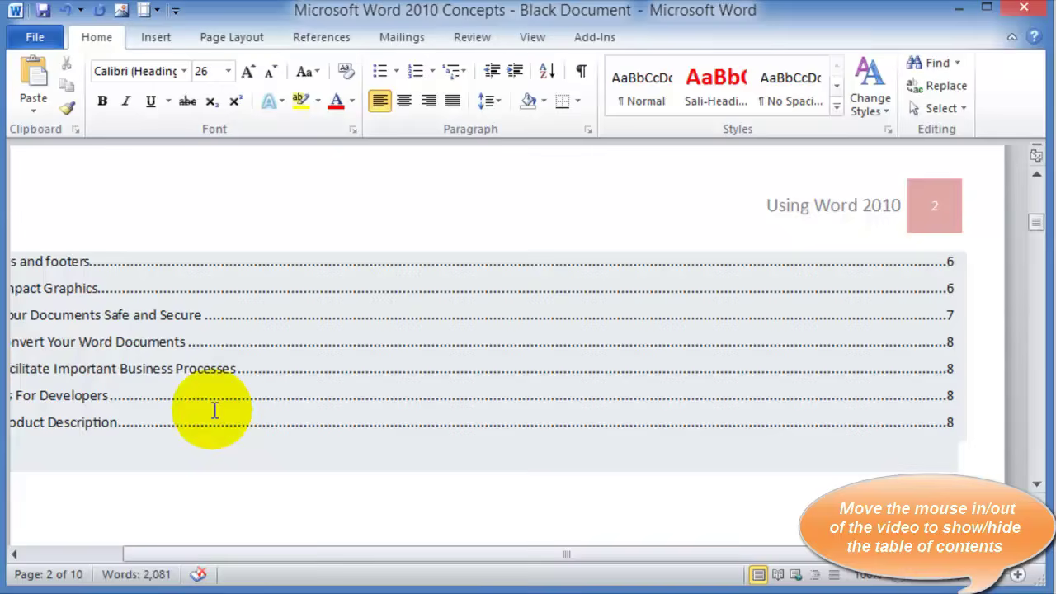
pyautogui.scroll(8, 213, 409)
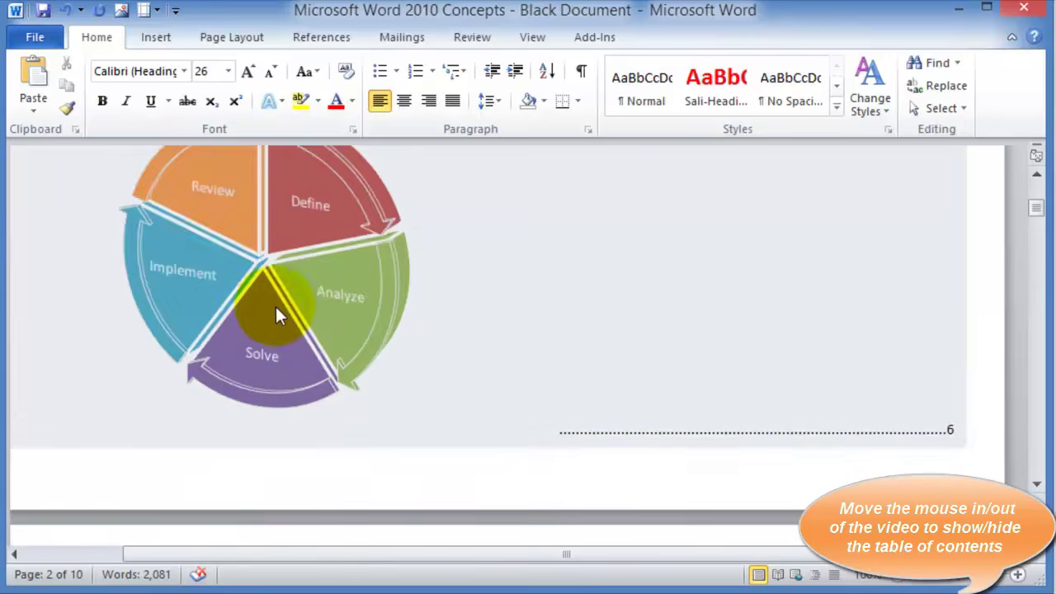
pyautogui.scroll(2, 239, 388)
pyautogui.click(231, 410)
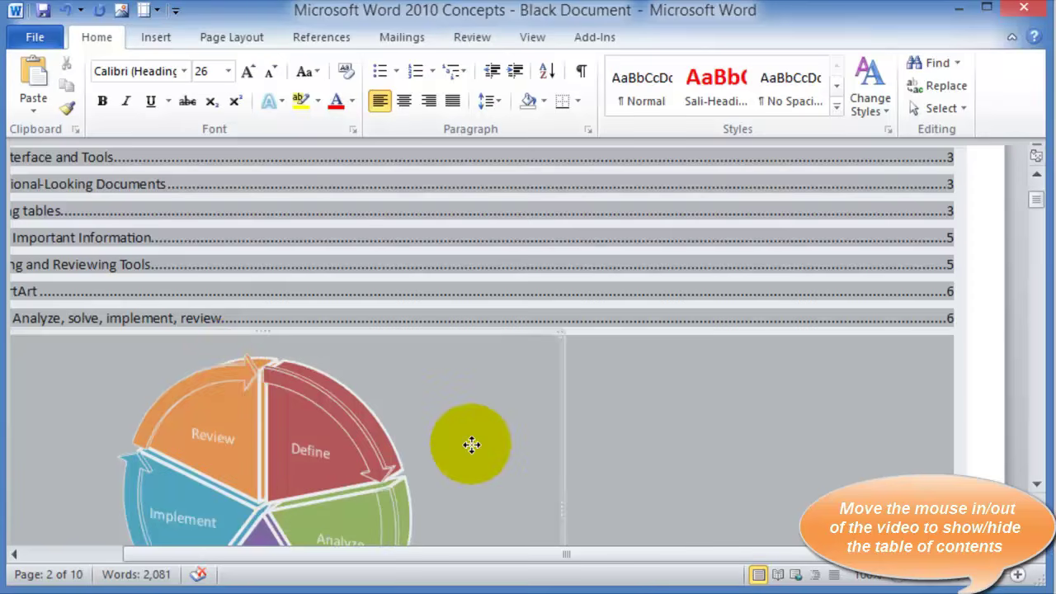
# Apply Heading 3 from the Styles gallery to the Display Important Information heading
pyautogui.scroll(-15, 472, 445)
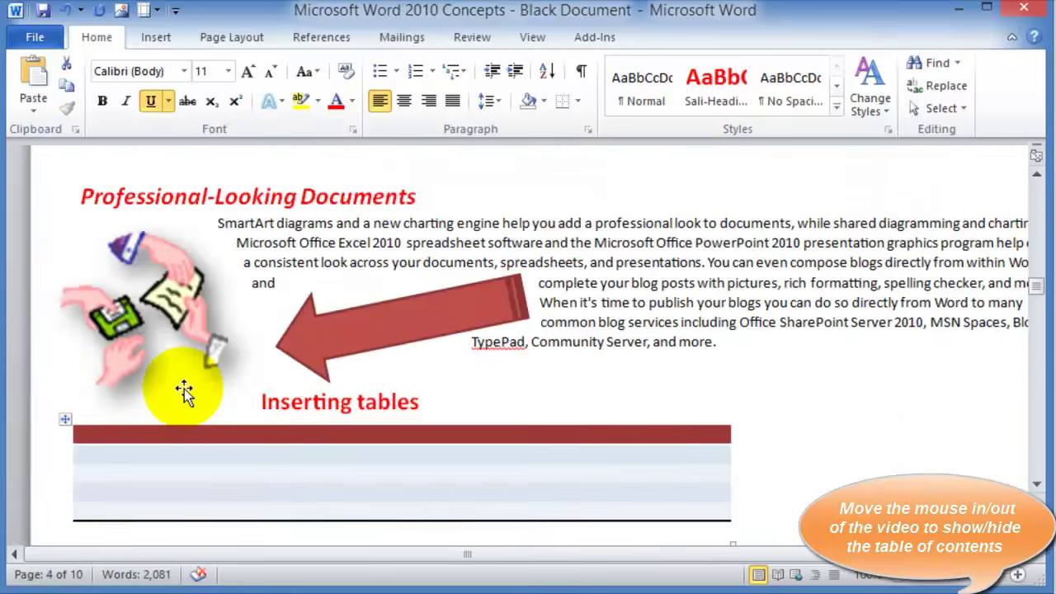
pyautogui.scroll(-20, 185, 388)
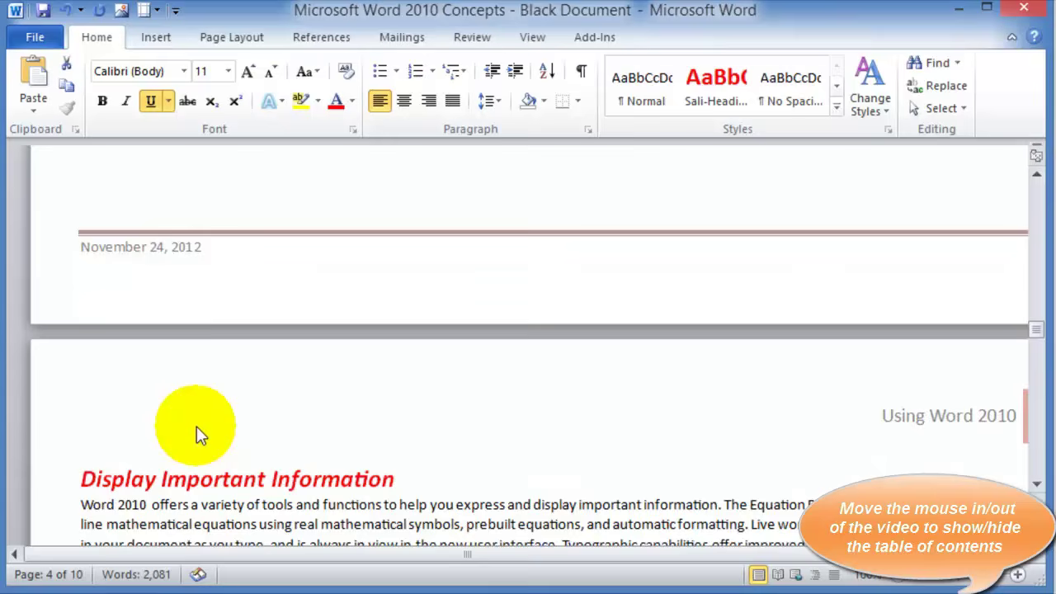
pyautogui.scroll(-1, 197, 435)
pyautogui.click(59, 438)
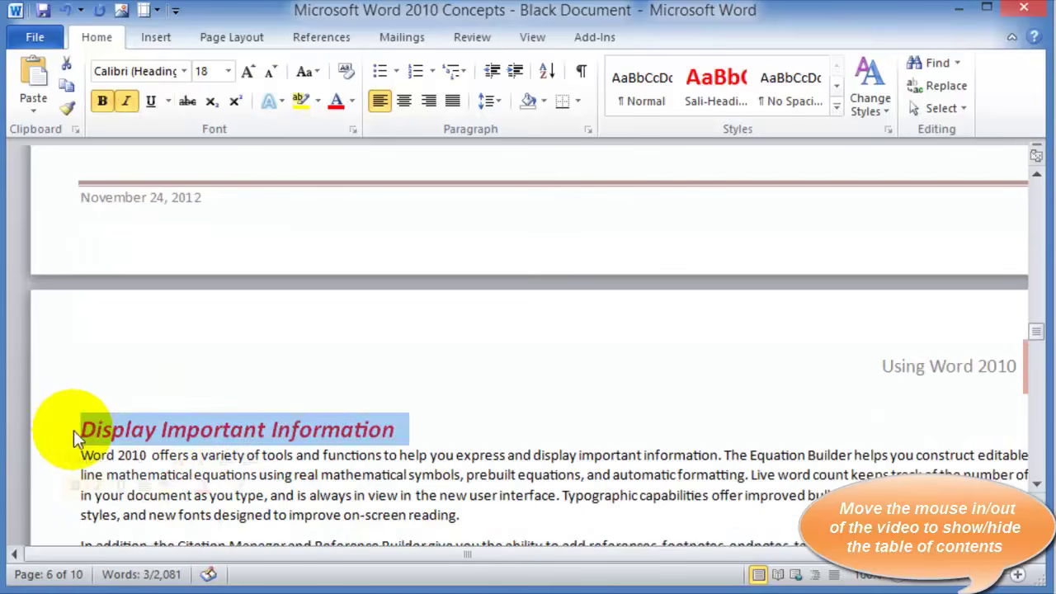
pyautogui.click(836, 108)
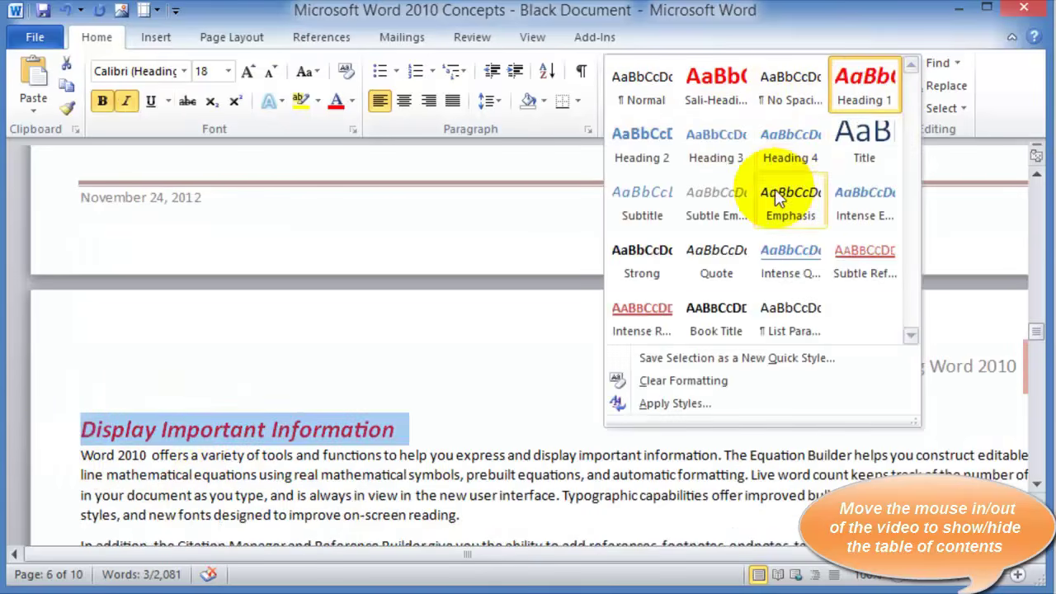
pyautogui.click(712, 157)
pyautogui.click(377, 419)
pyautogui.scroll(-8, 377, 419)
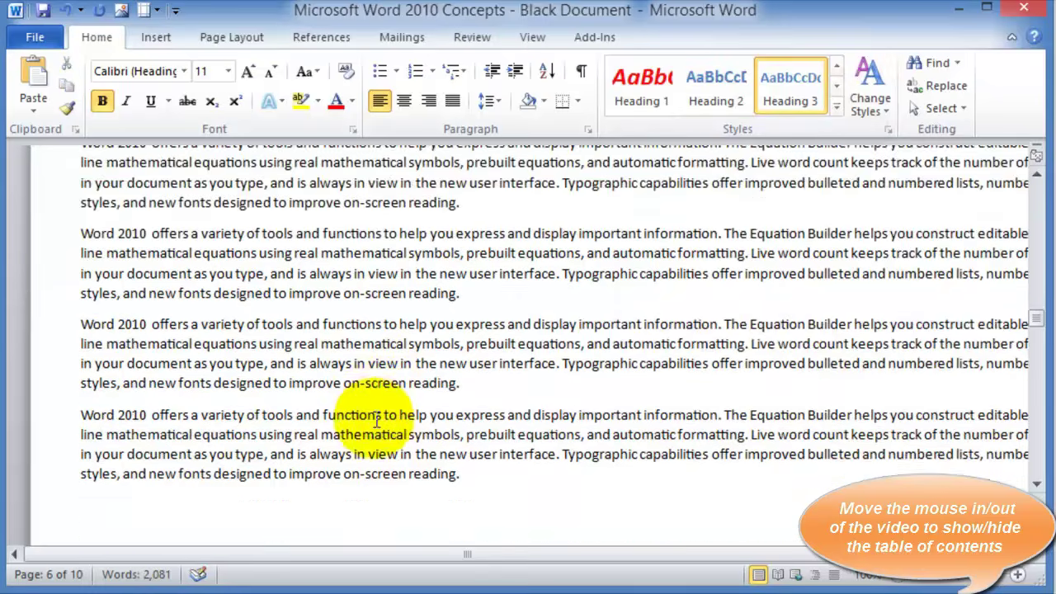
pyautogui.scroll(20, 376, 421)
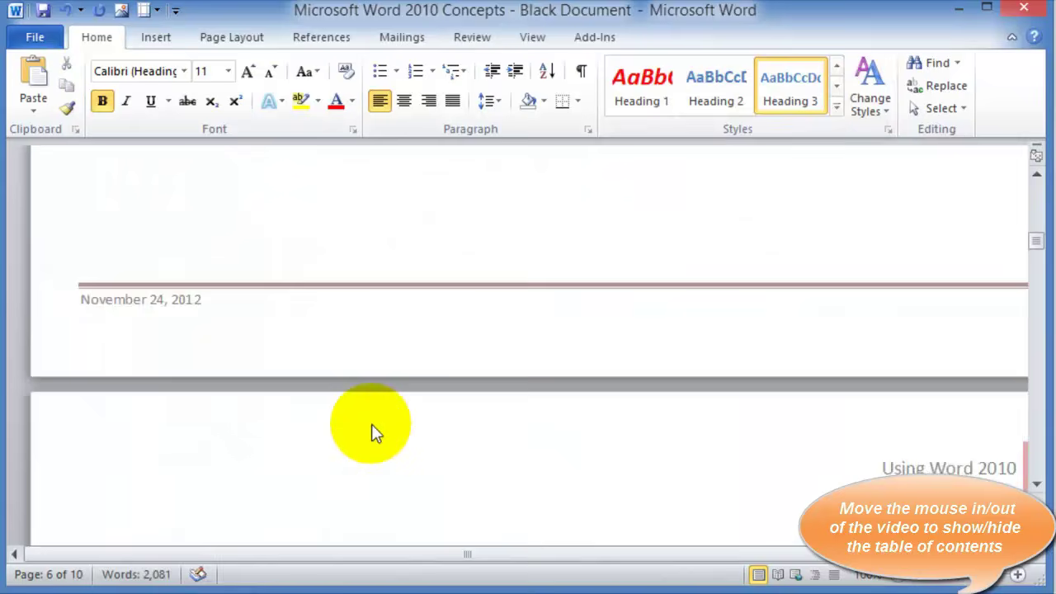
pyautogui.scroll(8, 372, 425)
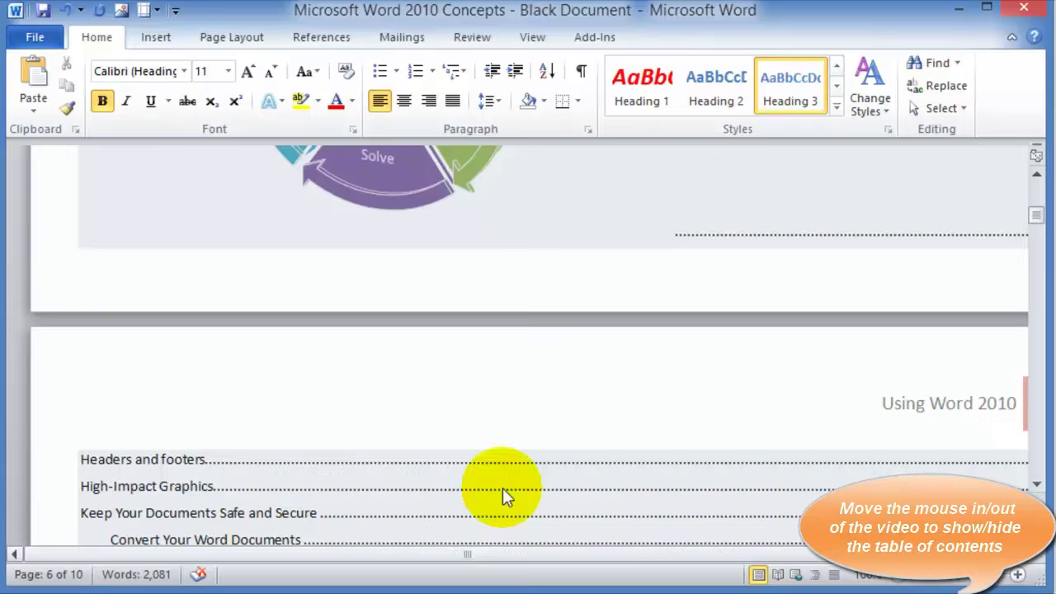
# Update the entire table of contents so Display Important Information appears as a level-3 entry
pyautogui.click(503, 488)
pyautogui.scroll(15, 503, 387)
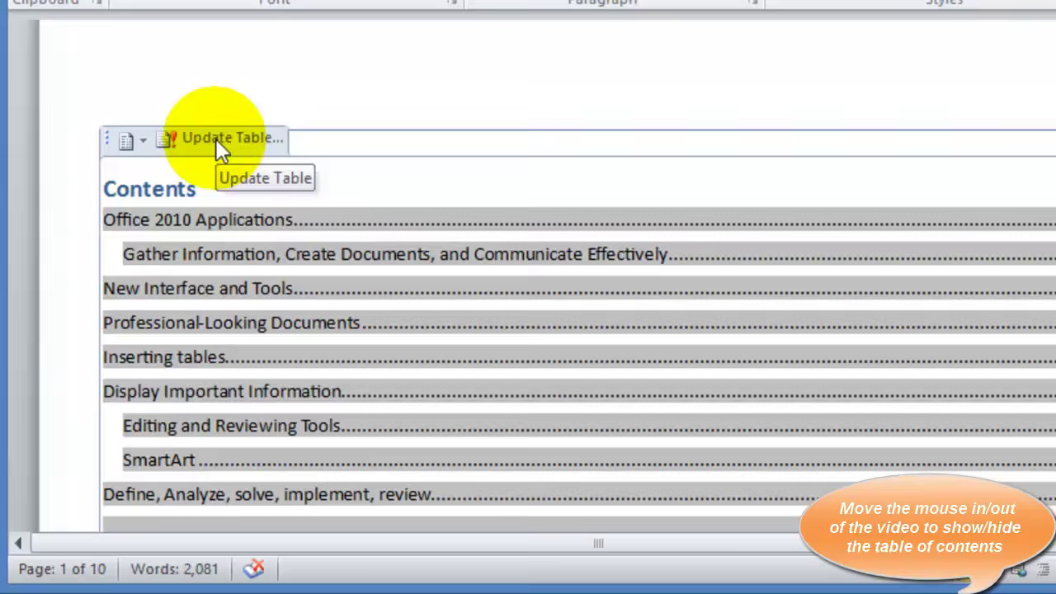
pyautogui.click(203, 239)
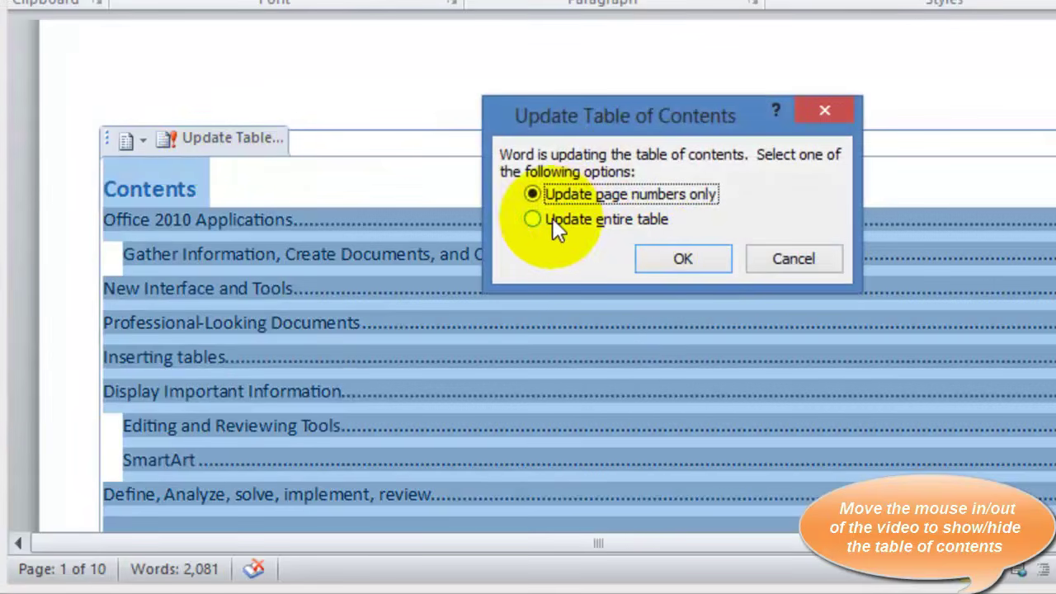
pyautogui.click(533, 219)
pyautogui.click(670, 262)
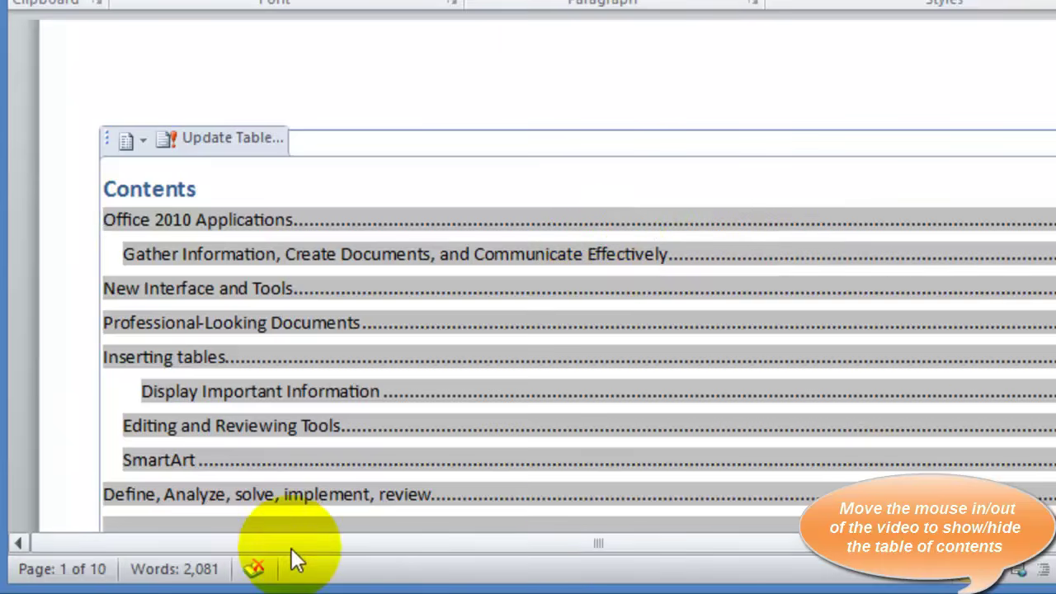
pyautogui.moveTo(267, 543); pyautogui.dragTo(448, 547)
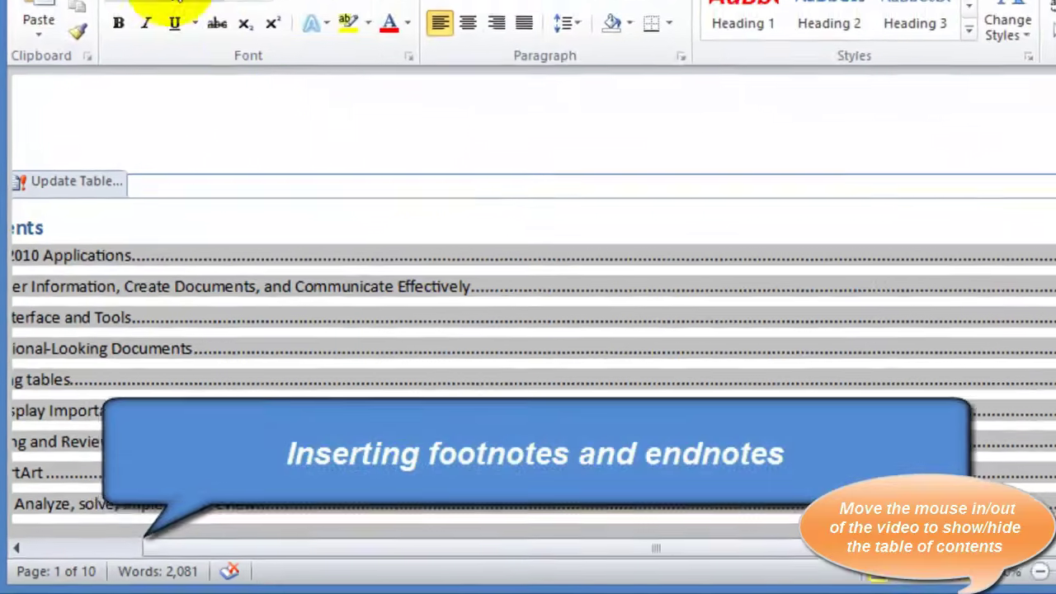
pyautogui.scroll(-20, 286, 179)
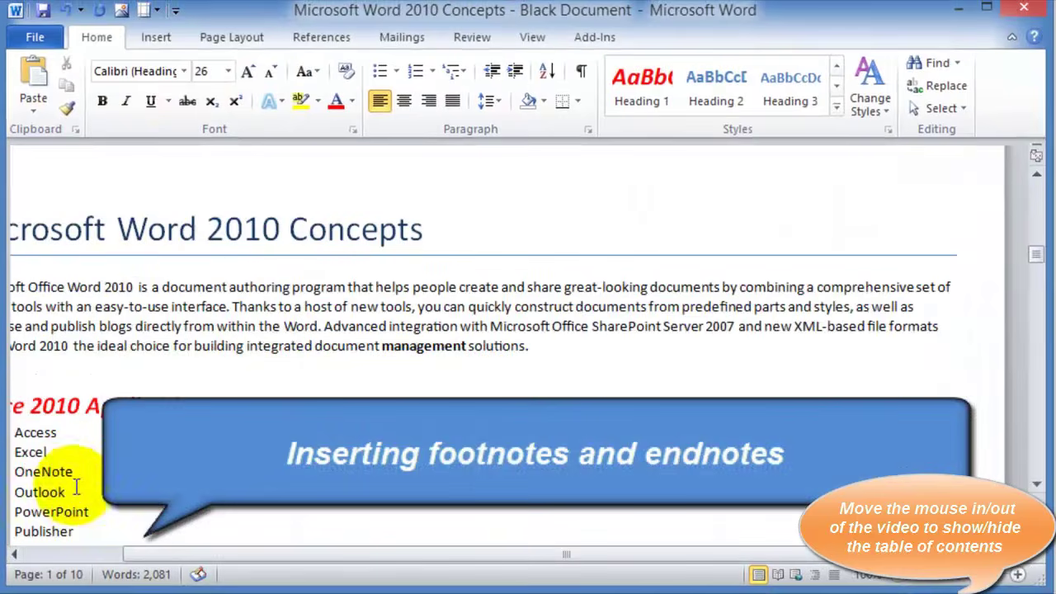
# Insert footnote 1 right after the Microsoft Word 2010 Concepts title
pyautogui.moveTo(155, 555); pyautogui.dragTo(38, 546)
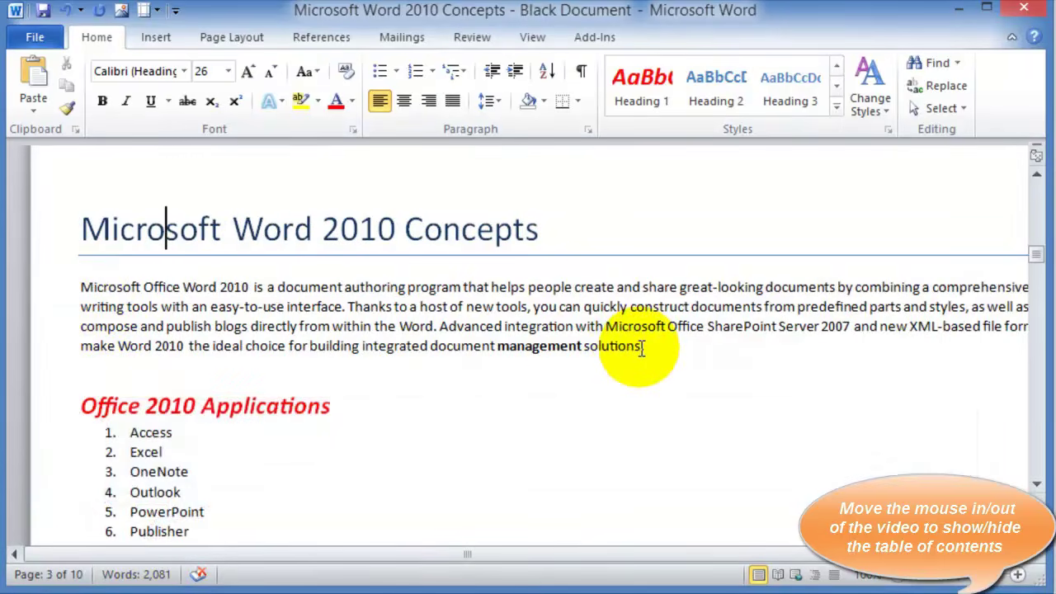
pyautogui.click(643, 347)
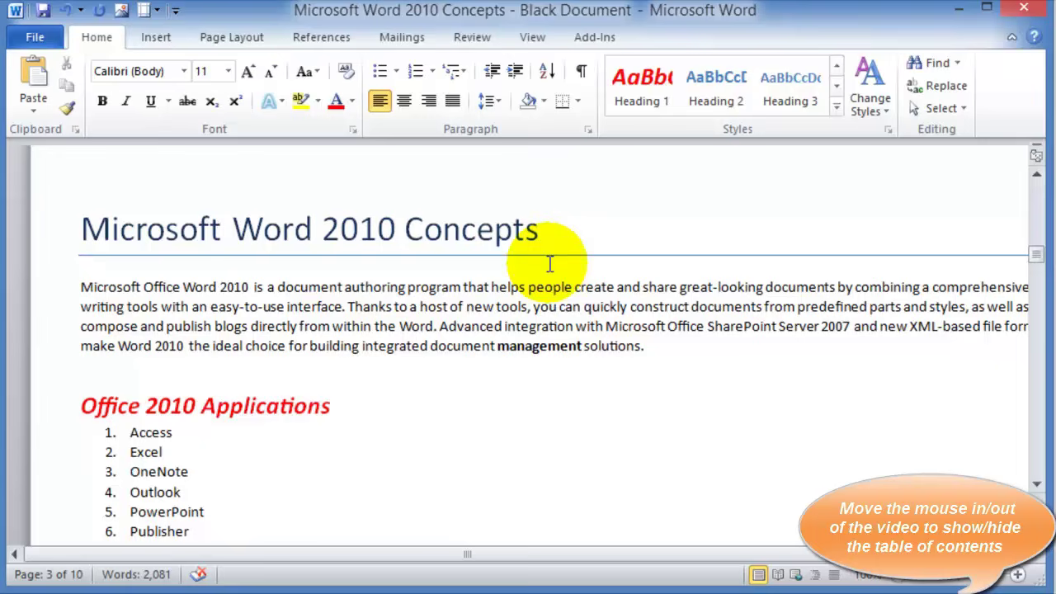
pyautogui.click(544, 230)
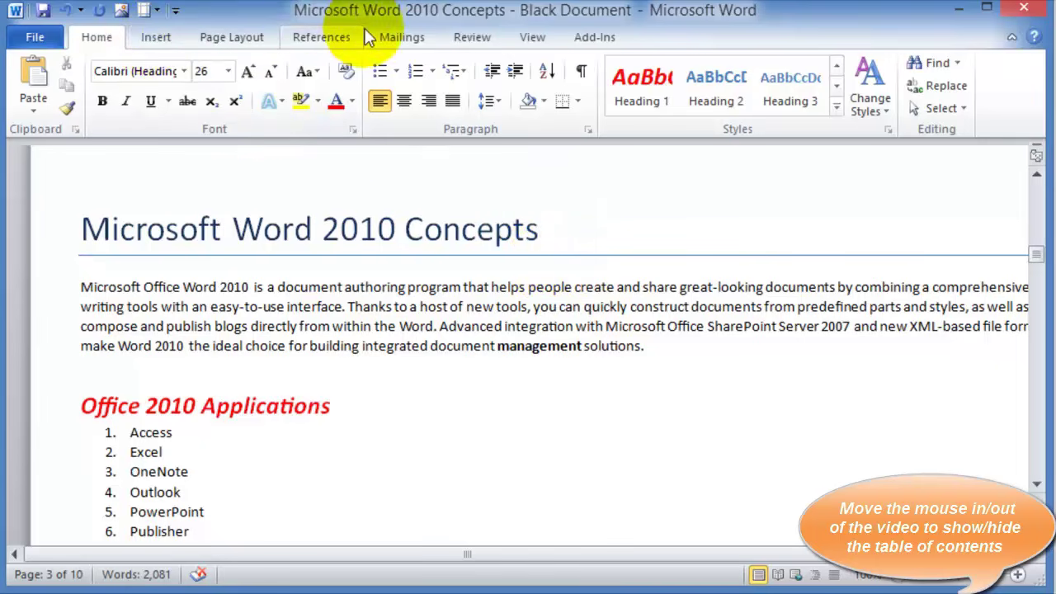
pyautogui.click(310, 38)
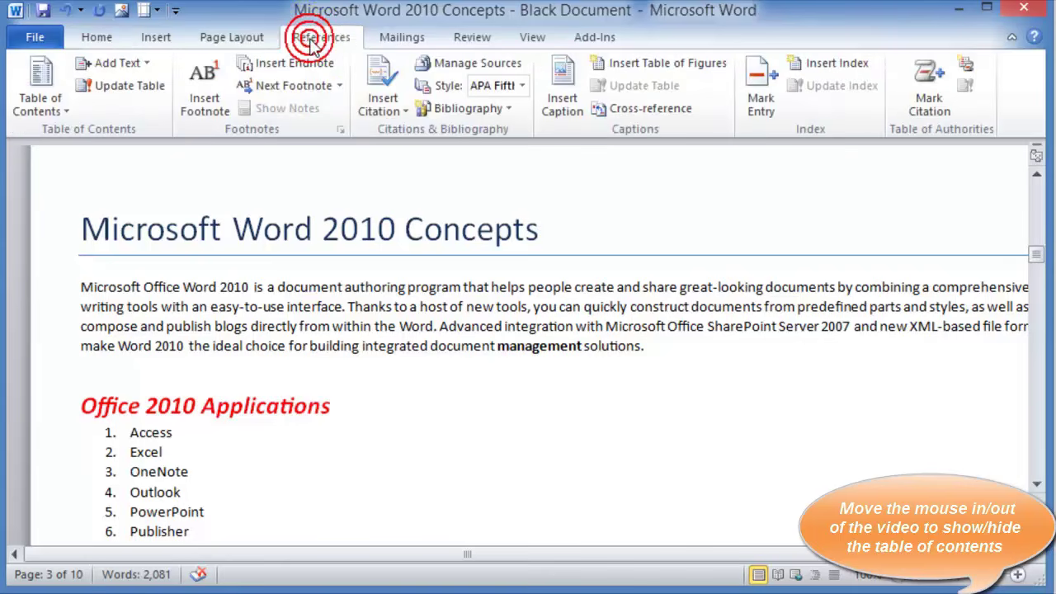
pyautogui.click(206, 116)
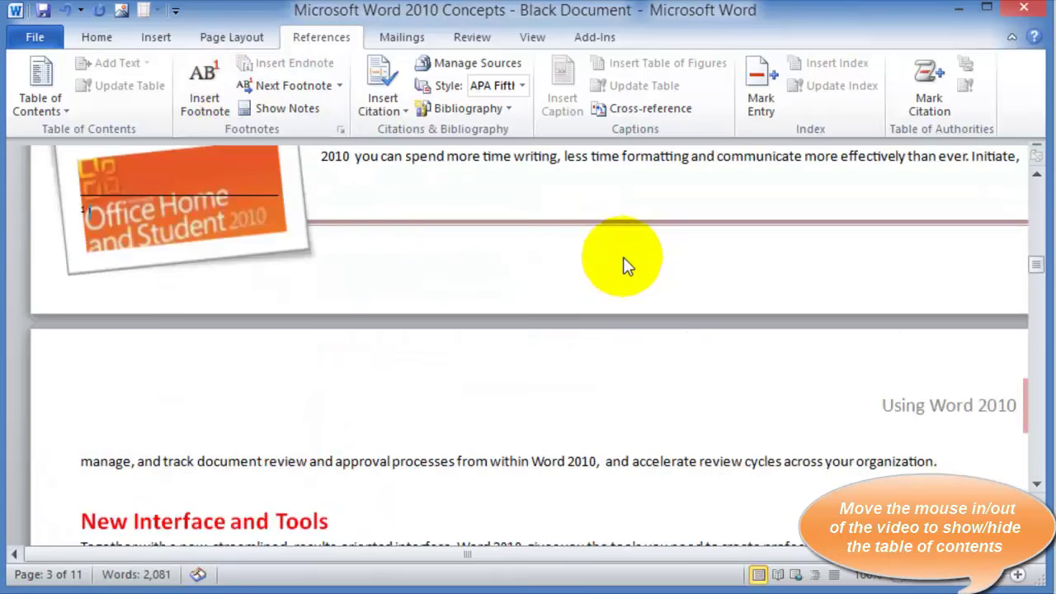
pyautogui.scroll(1, 163, 306)
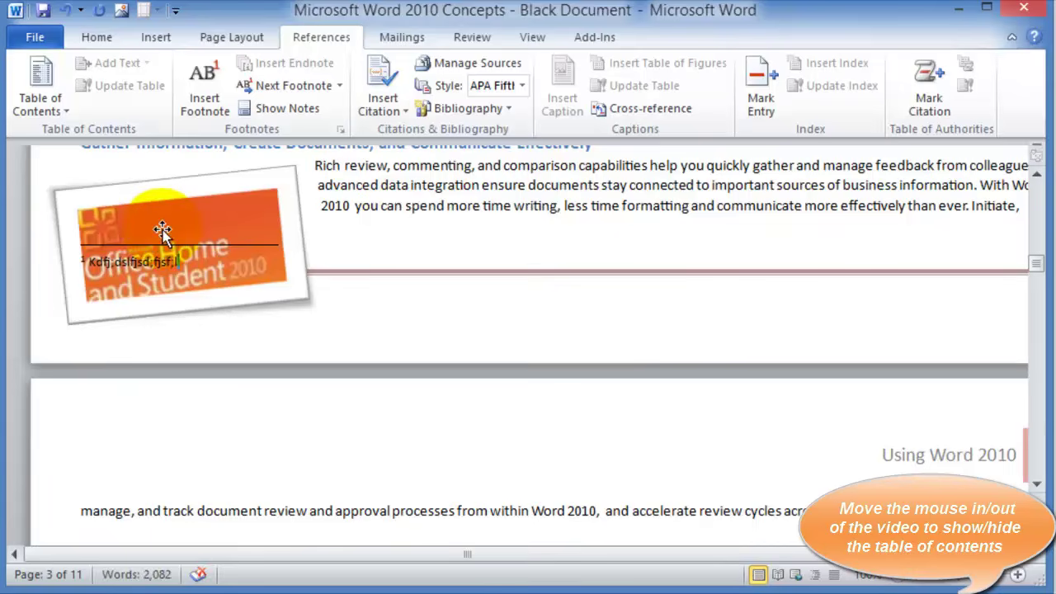
pyautogui.scroll(2, 162, 230)
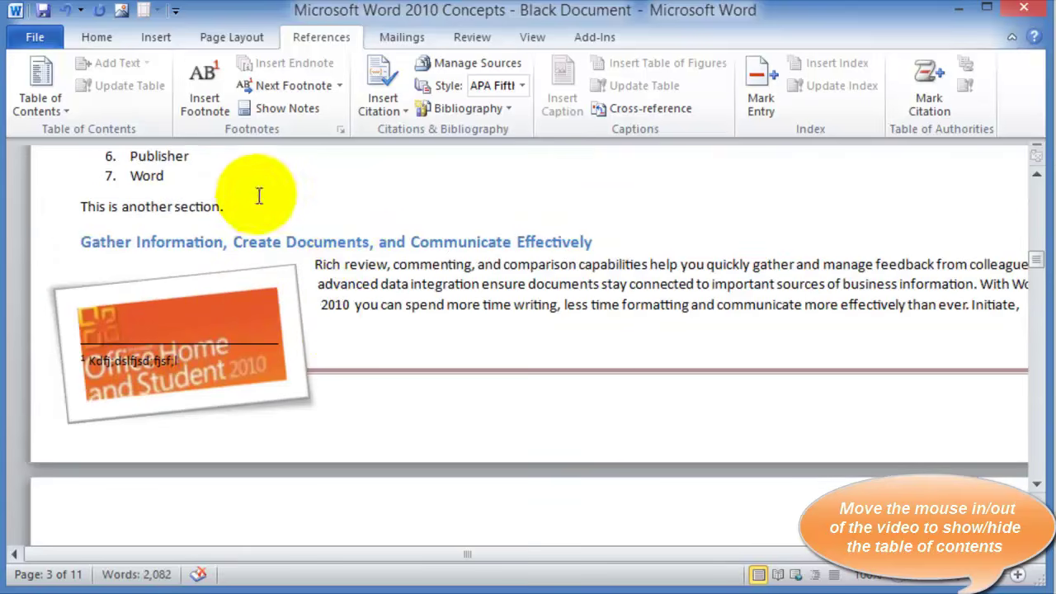
pyautogui.scroll(-3, 368, 431)
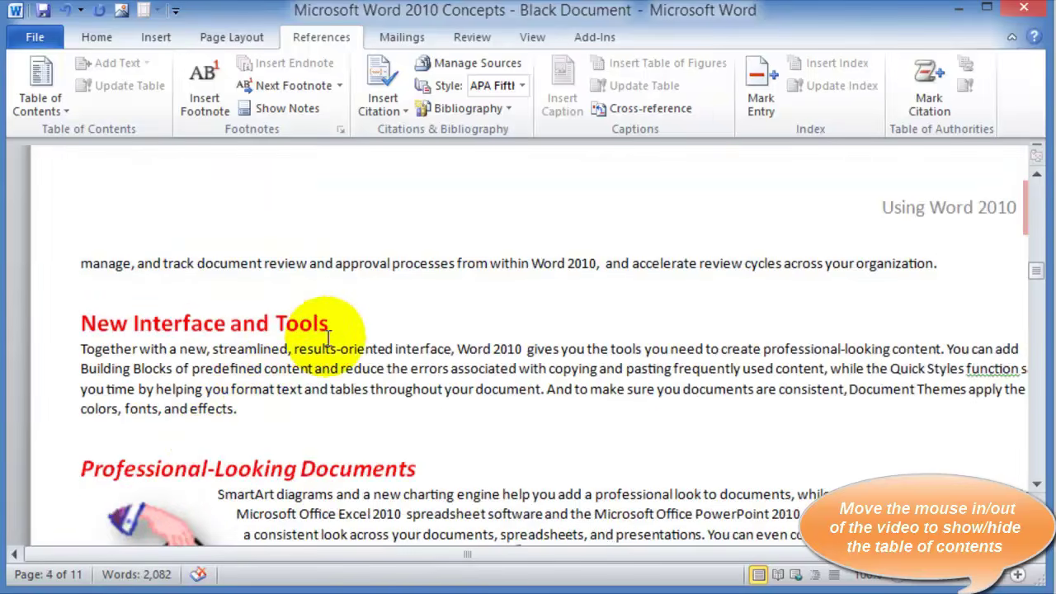
# Insert footnote 2 after the New Interface and Tools heading and type placeholder note text
pyautogui.click(348, 325)
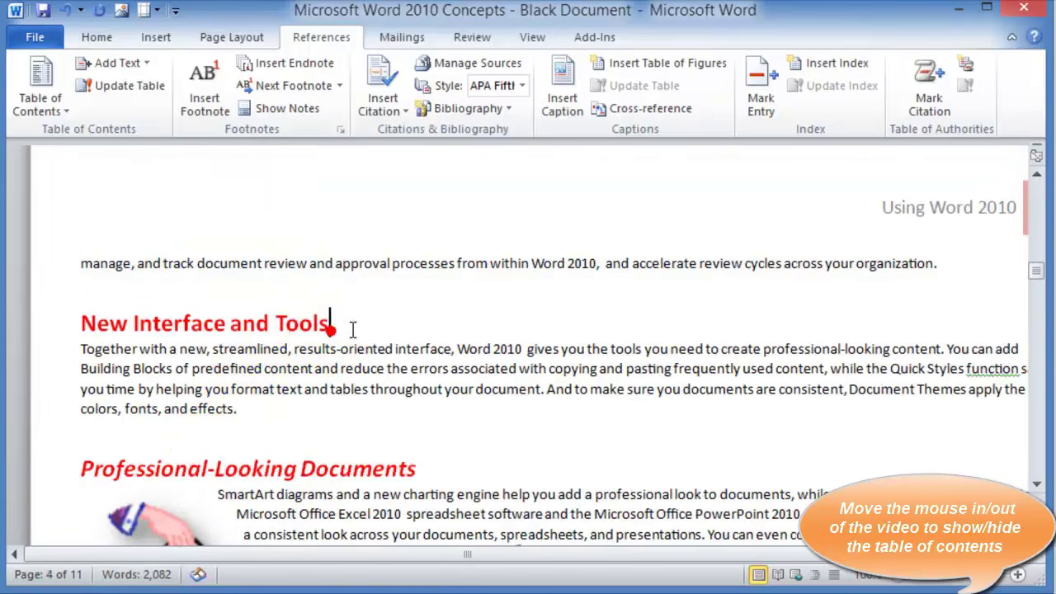
pyautogui.click(205, 105)
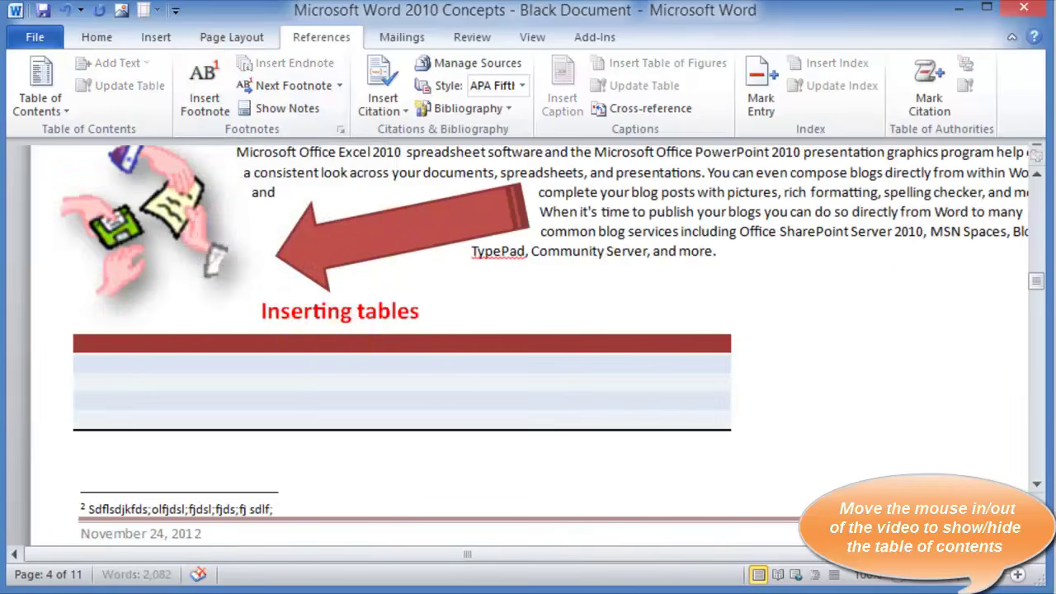
pyautogui.write('f')
pyautogui.press('Return')
pyautogui.write('sdfds')
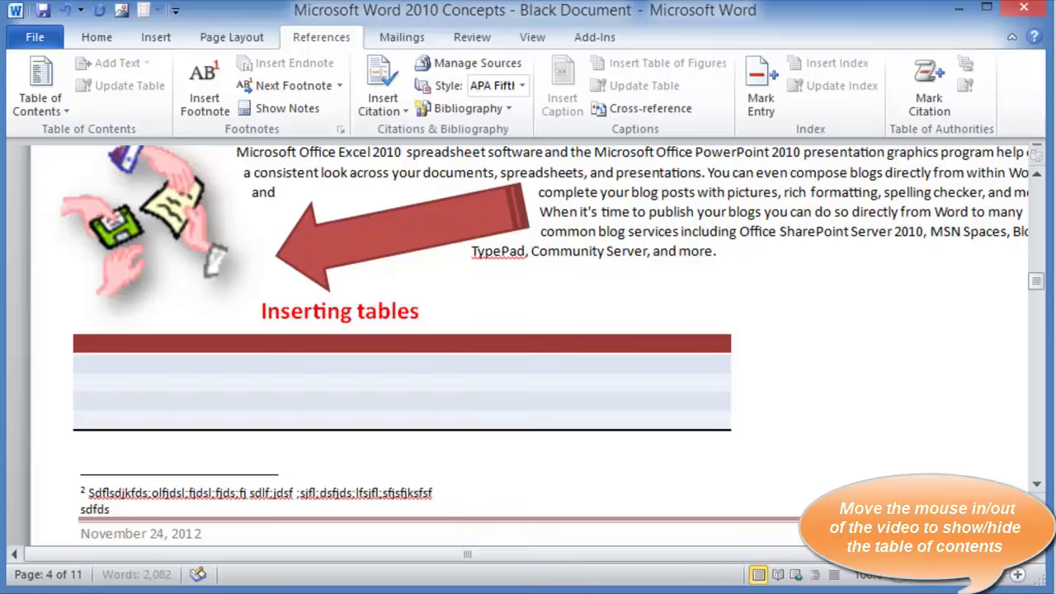
pyautogui.write('fsfsdfsdfsdfsd')
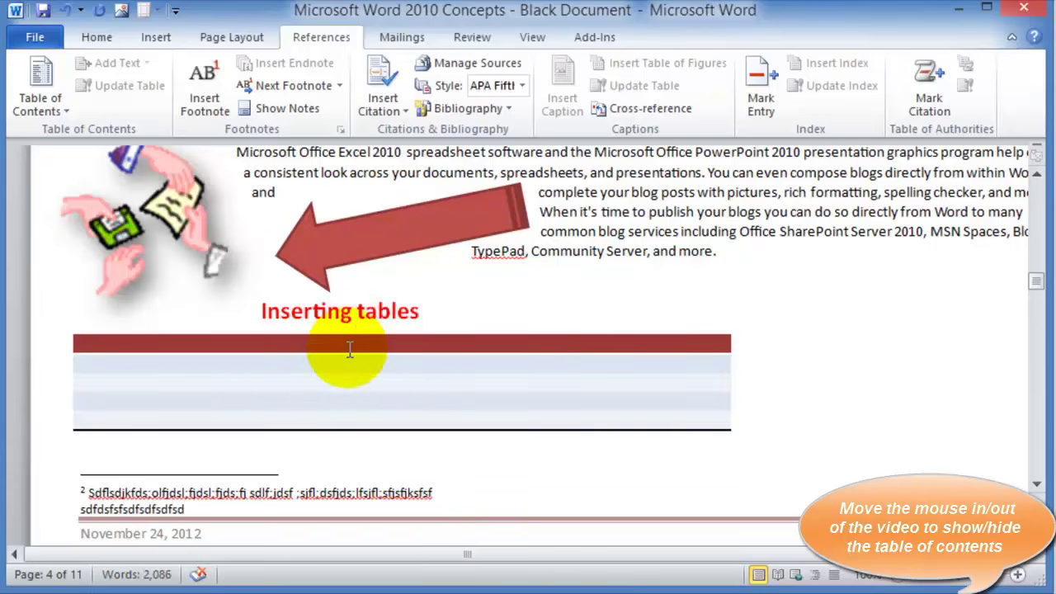
pyautogui.scroll(5, 349, 349)
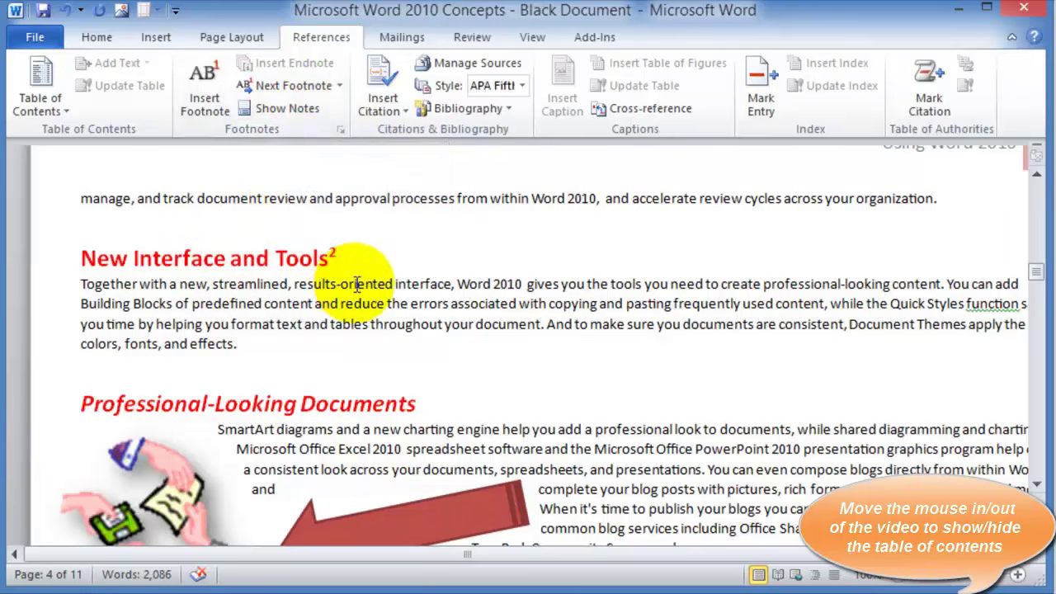
pyautogui.click(429, 403)
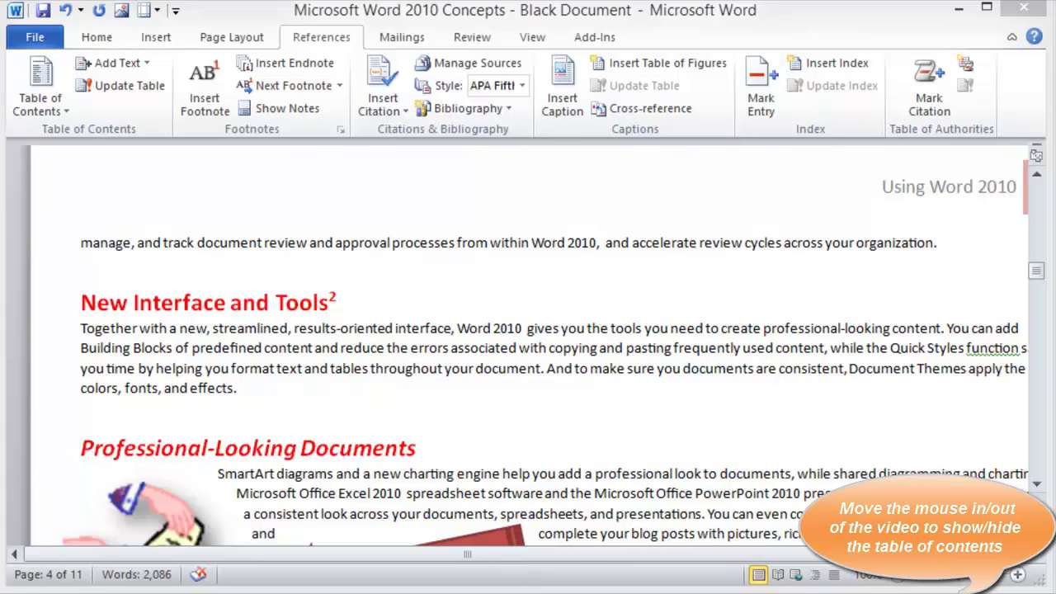
pyautogui.click(81, 329)
pyautogui.click(293, 345)
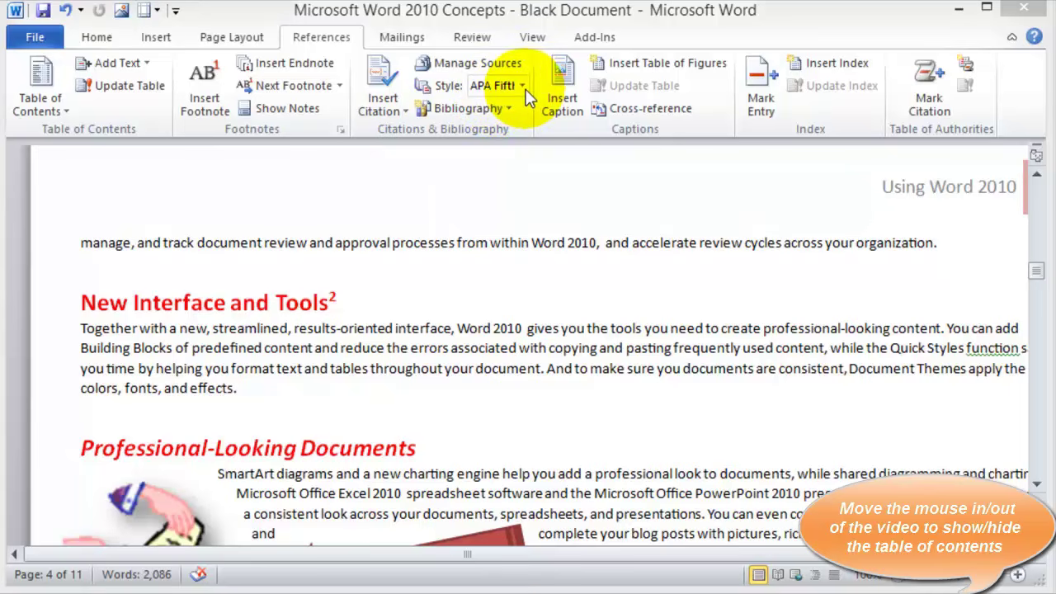
# Switch the citation style to MLA Seventh Edition and add a closing quotation mark after 'content.'
pyautogui.click(524, 89)
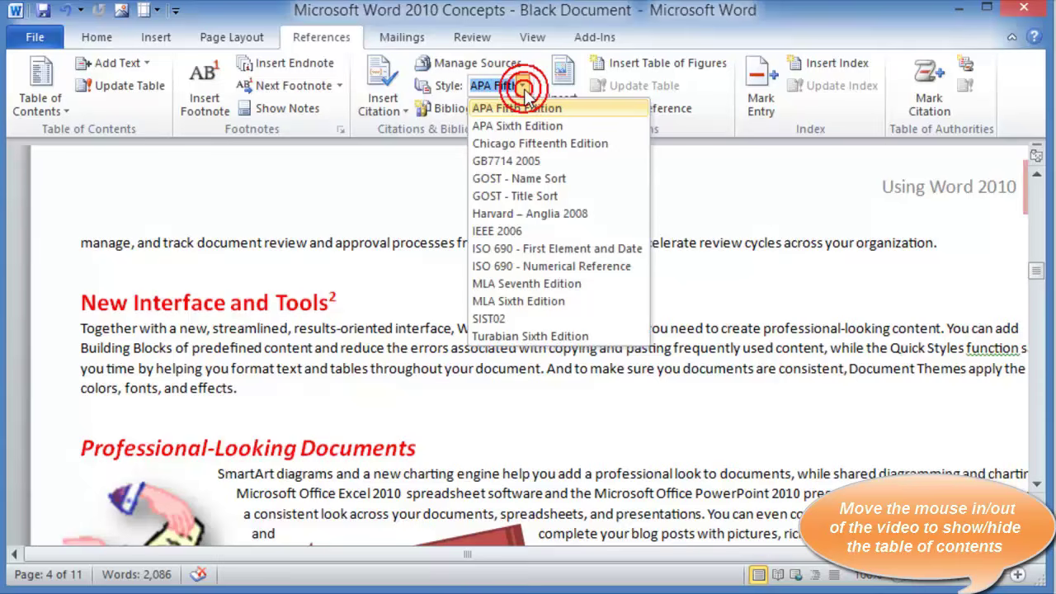
pyautogui.click(518, 284)
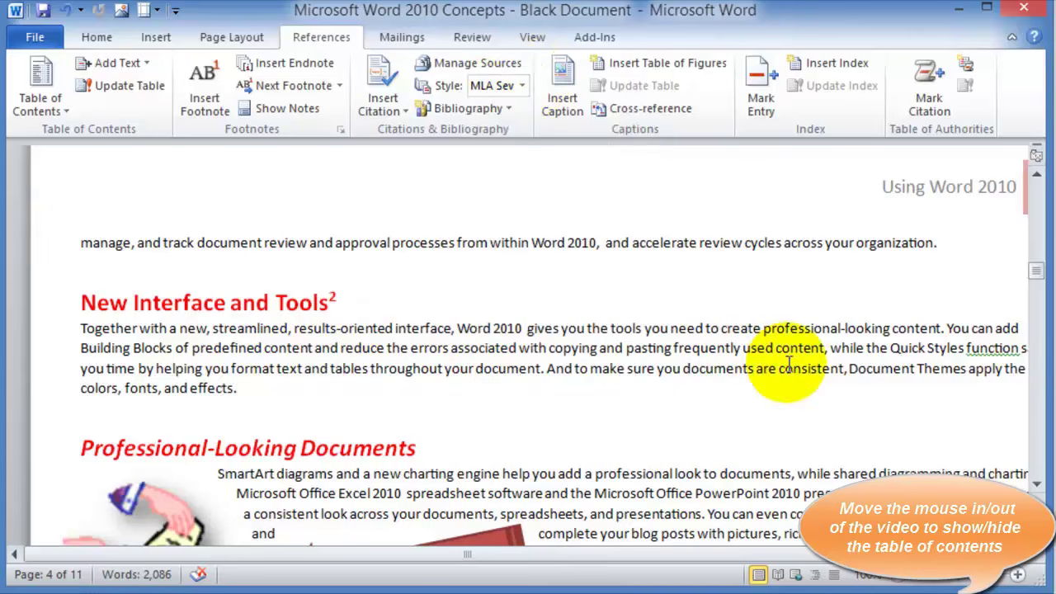
pyautogui.click(944, 333)
pyautogui.write('"')
pyautogui.click(541, 369)
pyautogui.write('"')
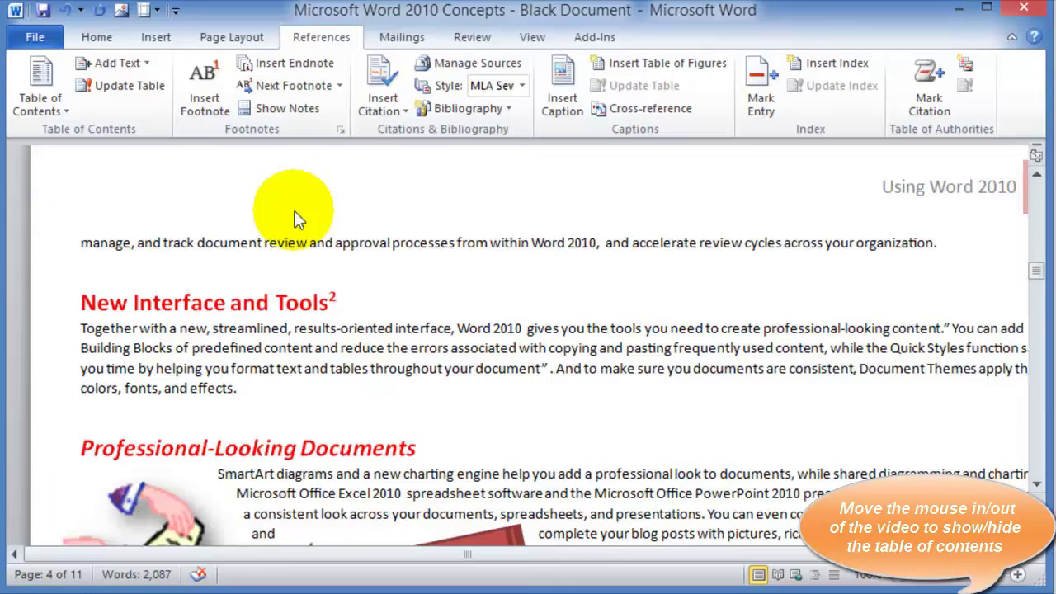
# Start a new citation source and review the Year, Month and Day field formats
pyautogui.click(384, 111)
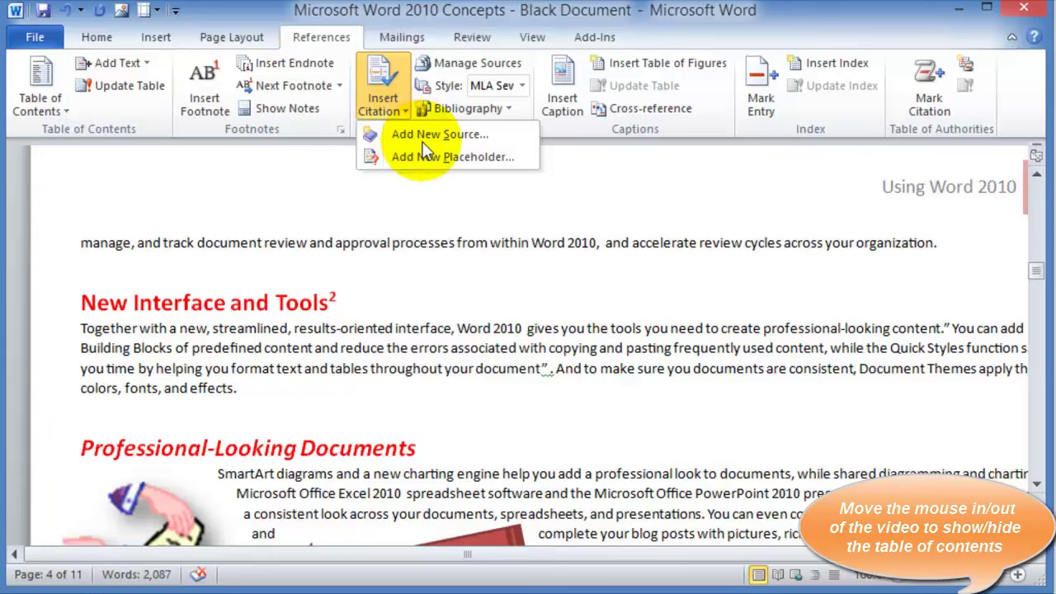
pyautogui.click(429, 136)
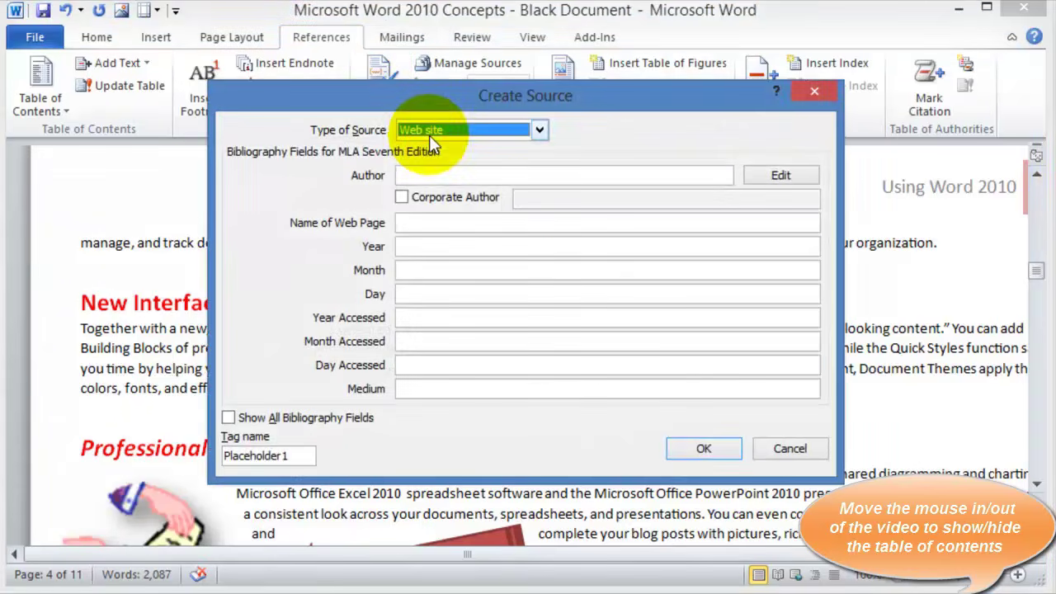
pyautogui.click(541, 132)
pyautogui.click(542, 132)
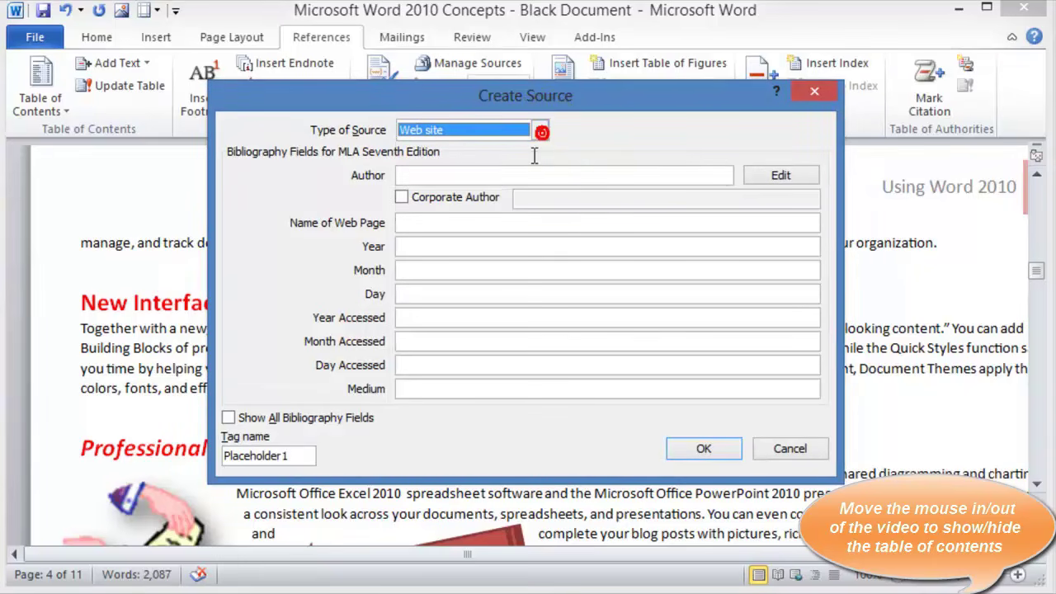
pyautogui.click(418, 244)
pyautogui.click(404, 270)
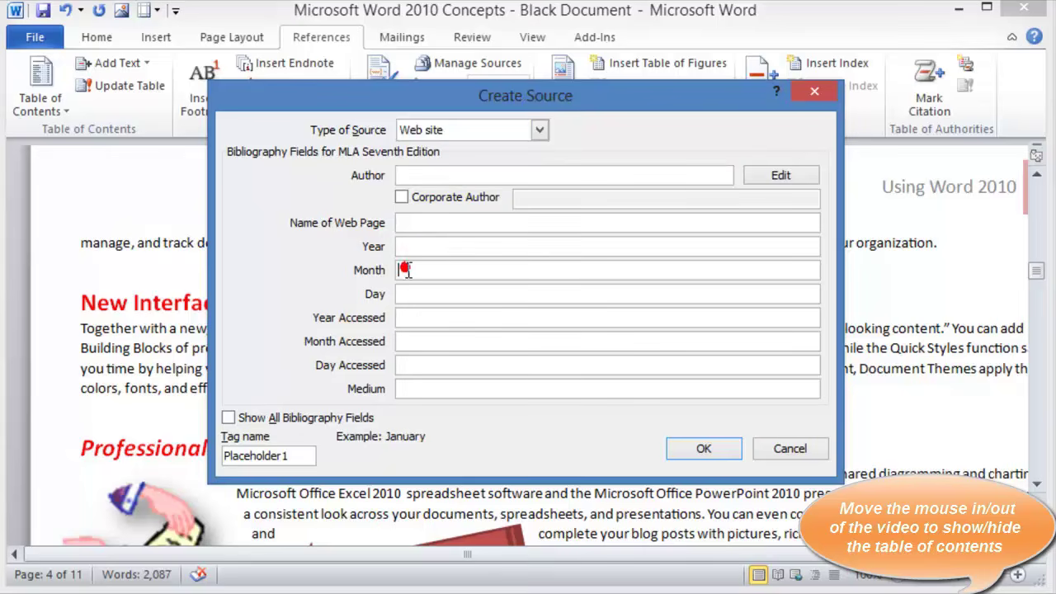
pyautogui.click(407, 294)
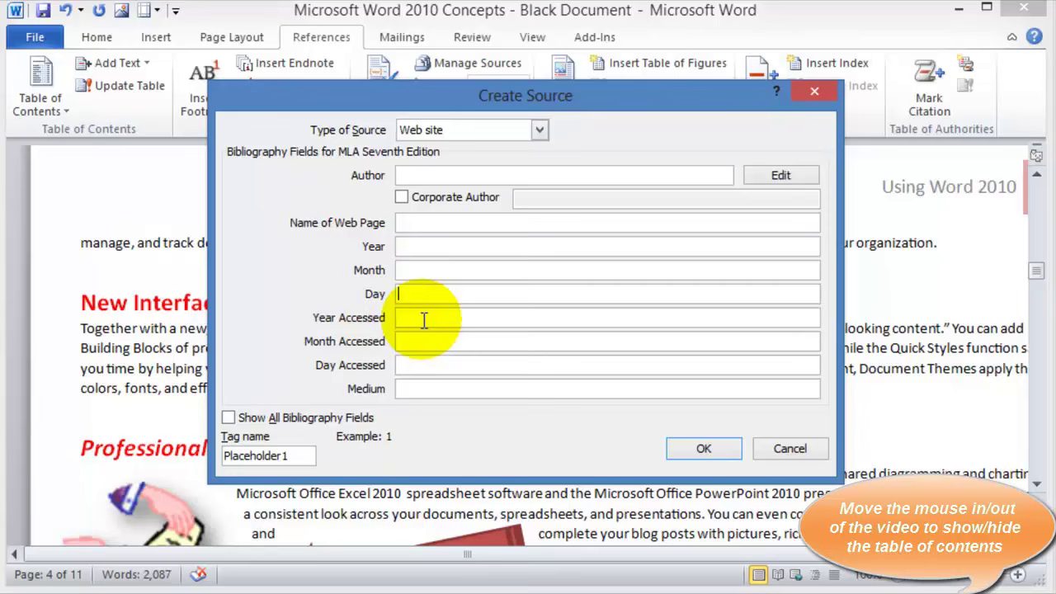
# Switch the source type to Book and review its Title, Year, Publisher and Medium fields
pyautogui.click(539, 129)
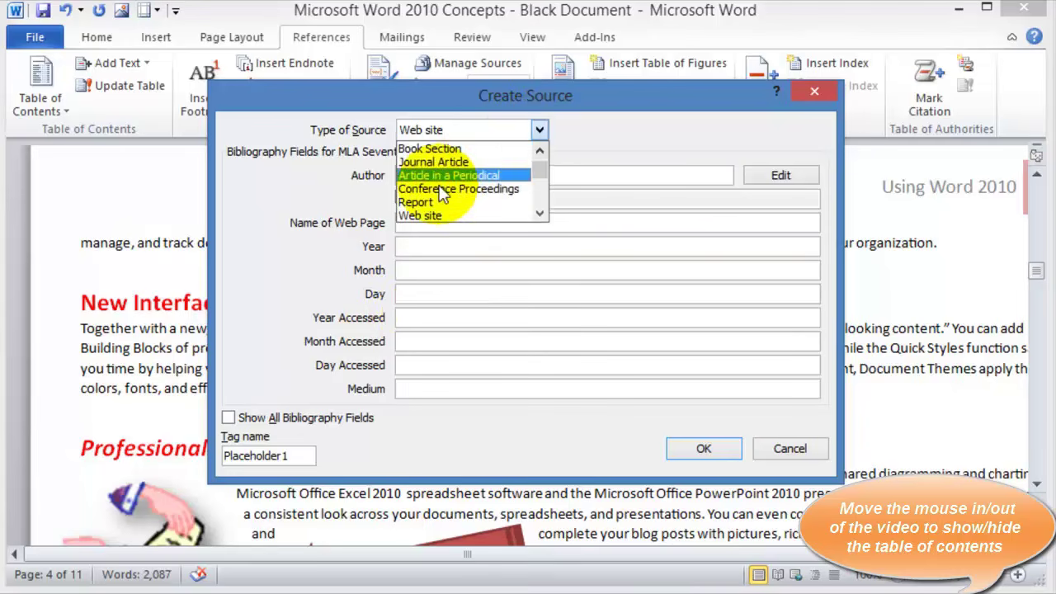
pyautogui.click(539, 151)
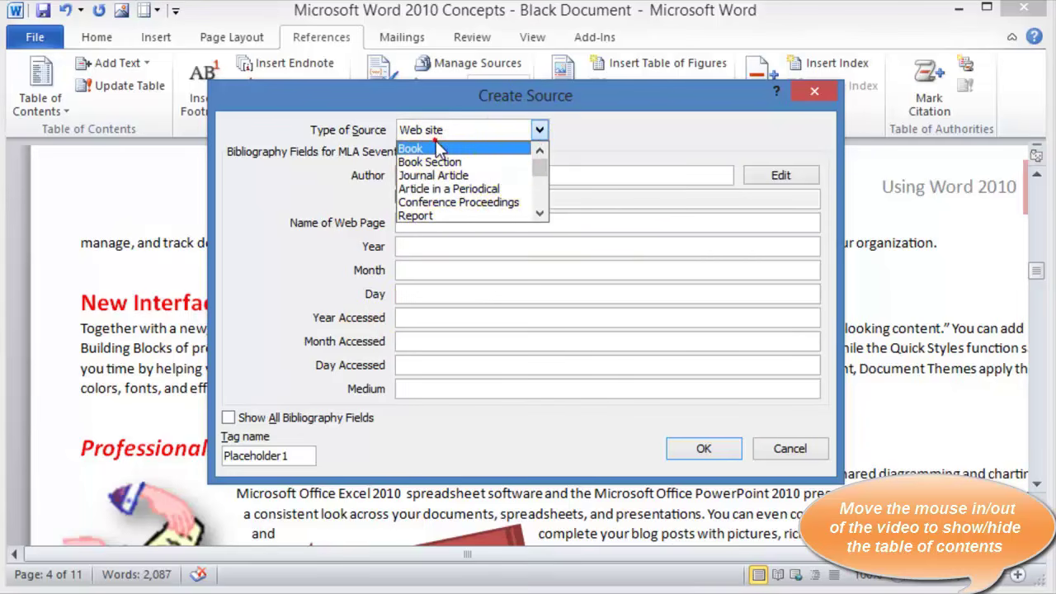
pyautogui.click(435, 146)
pyautogui.click(413, 223)
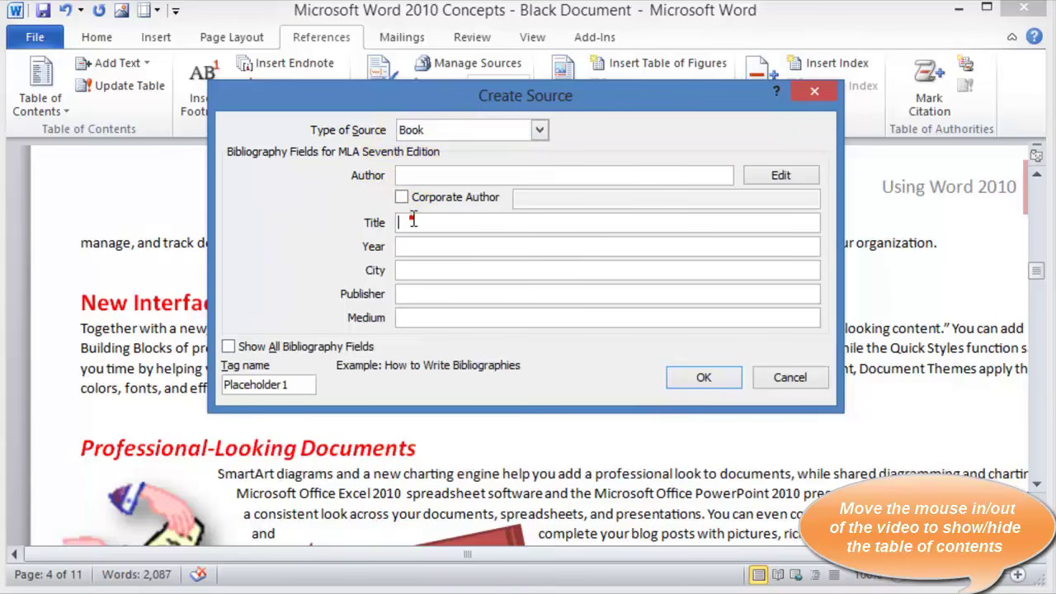
pyautogui.click(410, 246)
pyautogui.click(418, 293)
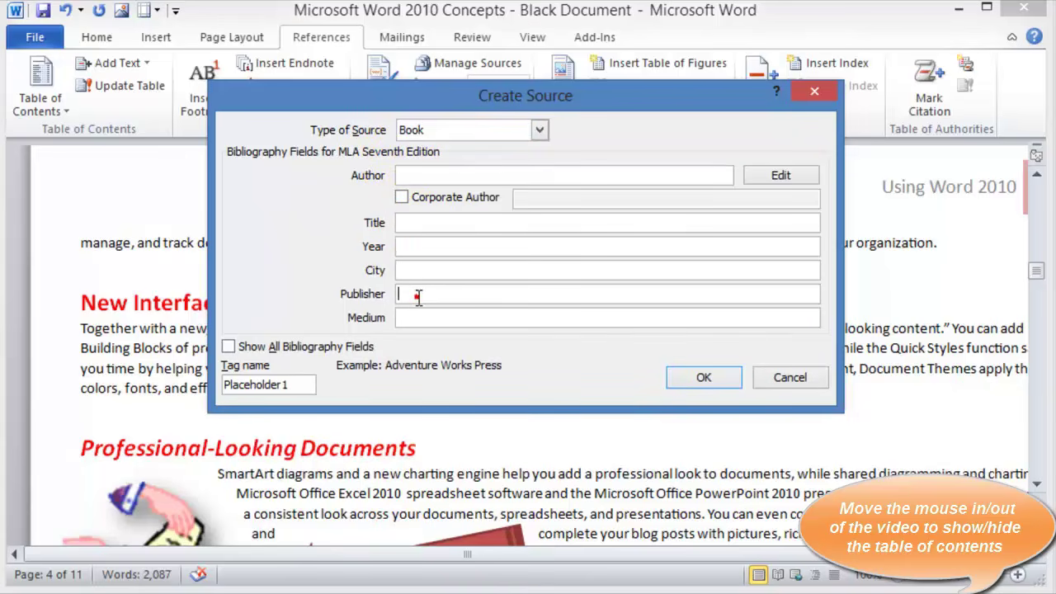
pyautogui.click(418, 321)
# Try Journal Article fields, then set the source type to Conference Proceedings
pyautogui.click(539, 131)
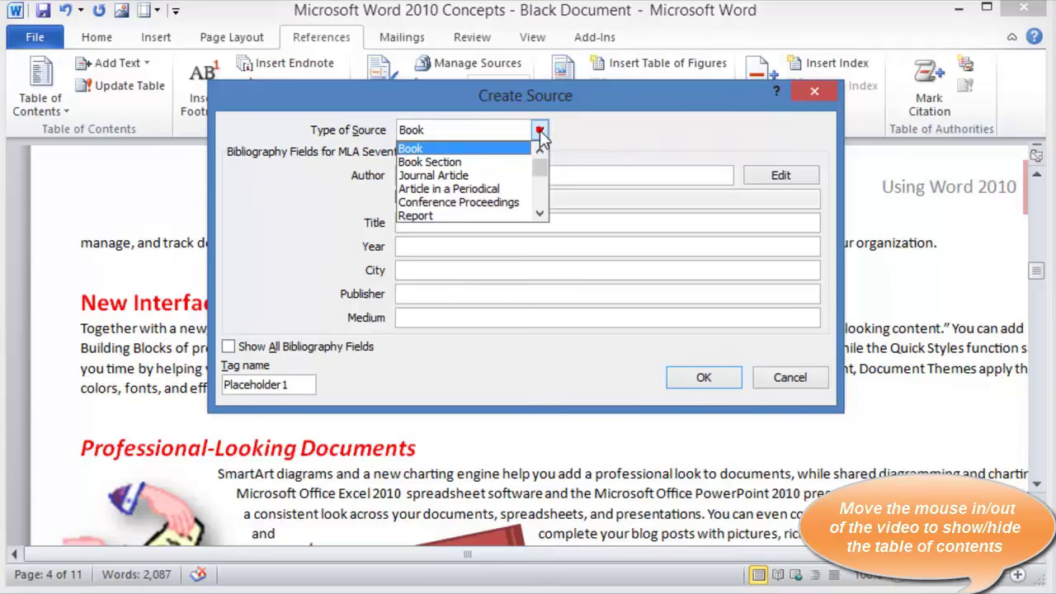
pyautogui.click(486, 177)
pyautogui.click(425, 269)
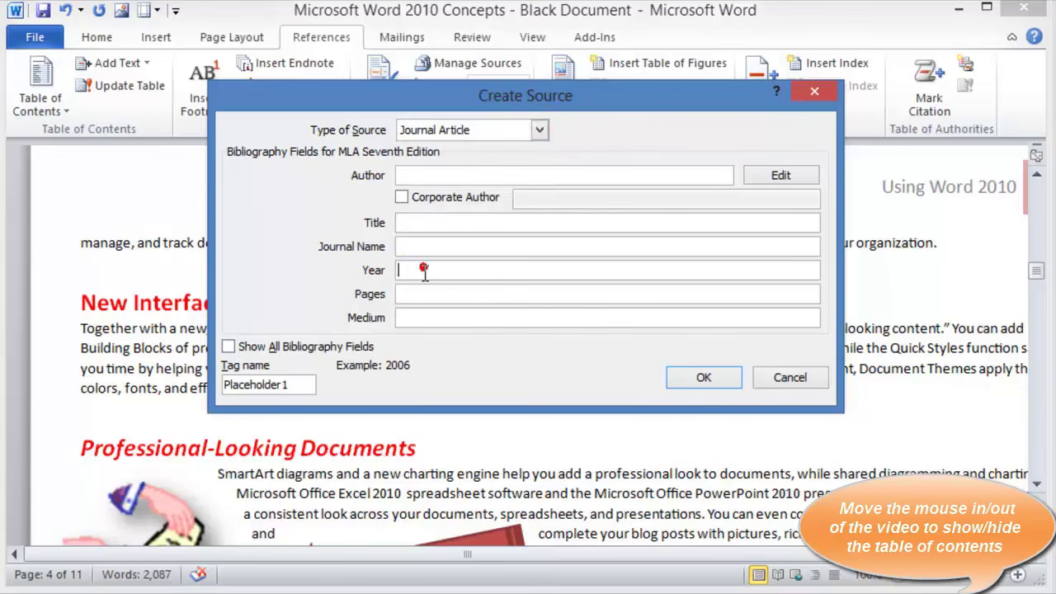
pyautogui.click(425, 317)
pyautogui.click(462, 224)
pyautogui.click(539, 132)
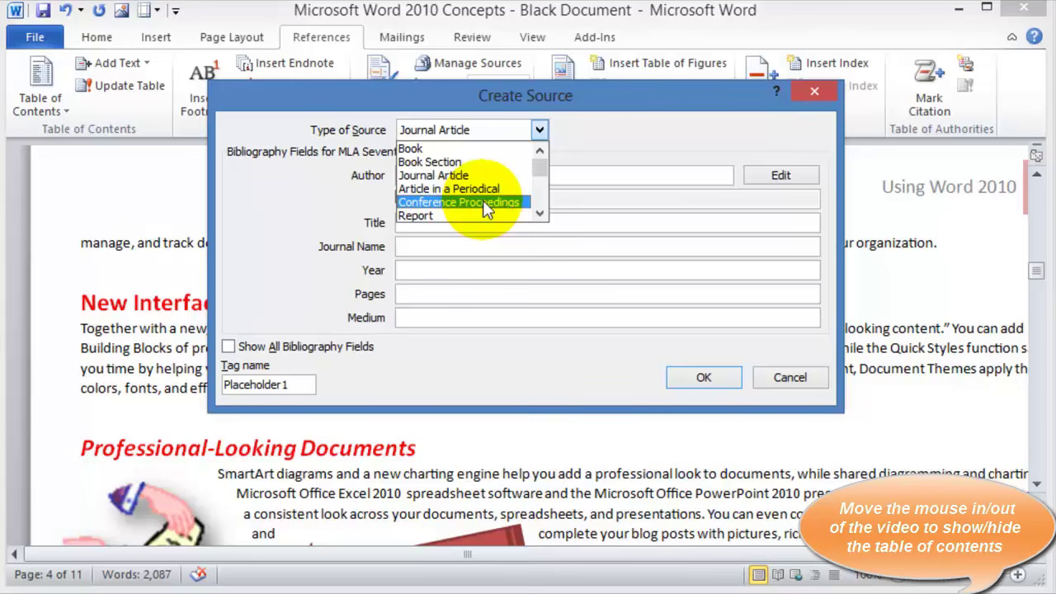
pyautogui.click(454, 203)
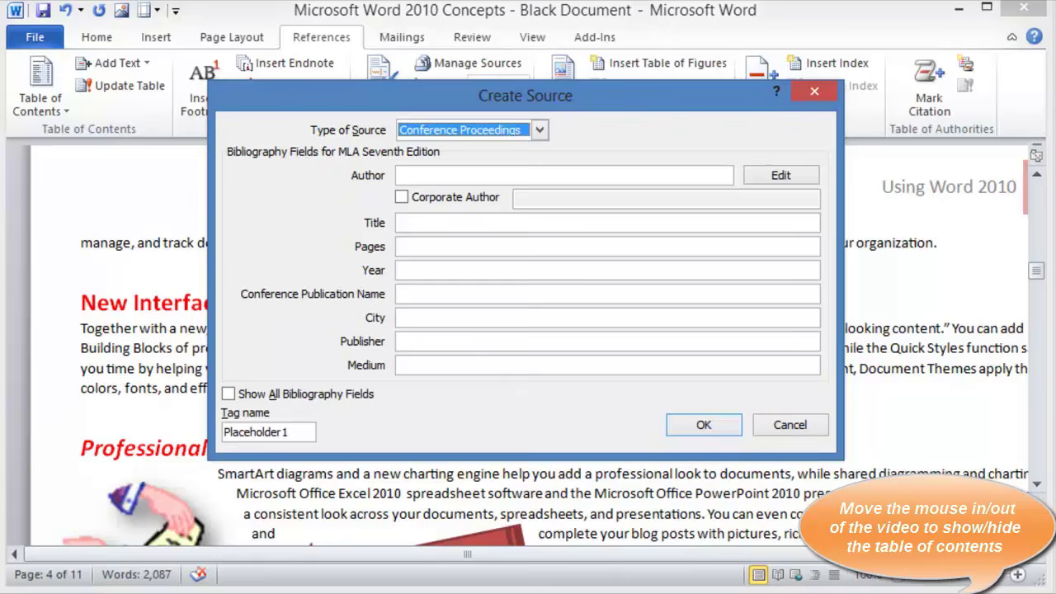
pyautogui.moveTo(89, 593)
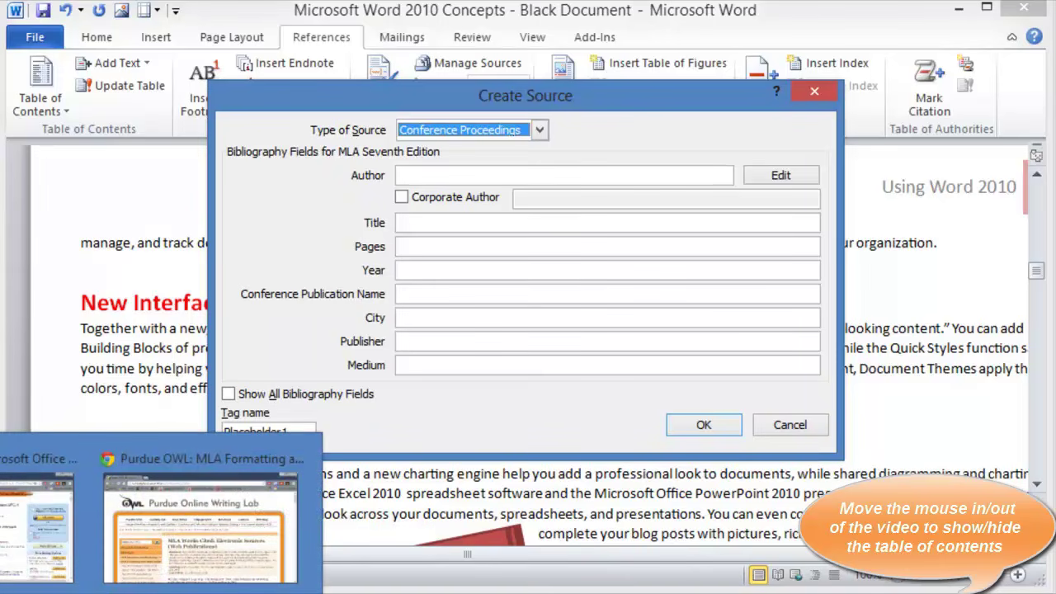
pyautogui.click(145, 551)
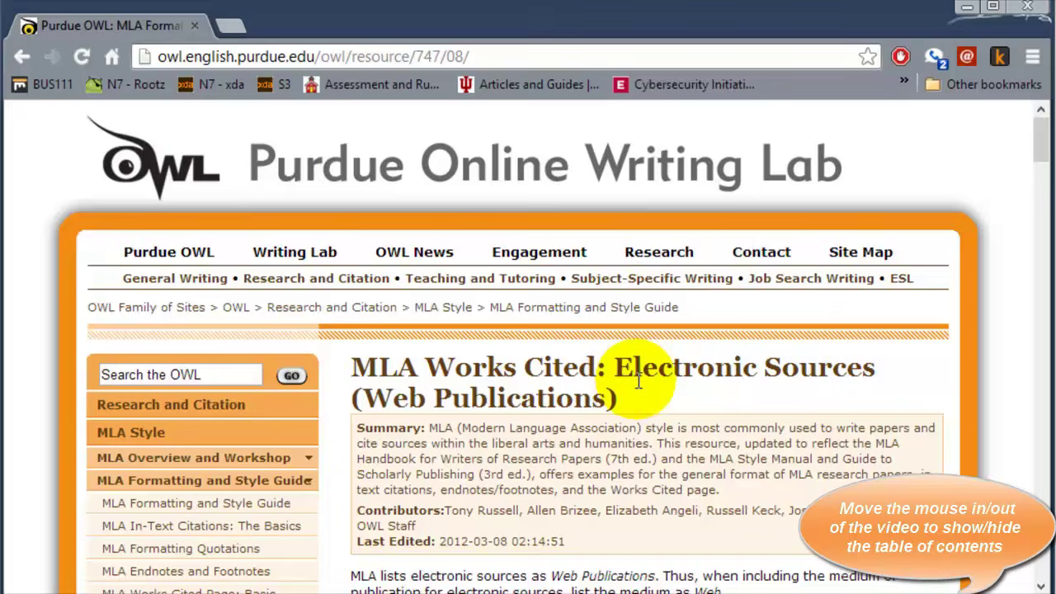
pyautogui.scroll(-3, 523, 429)
pyautogui.scroll(-1, 273, 406)
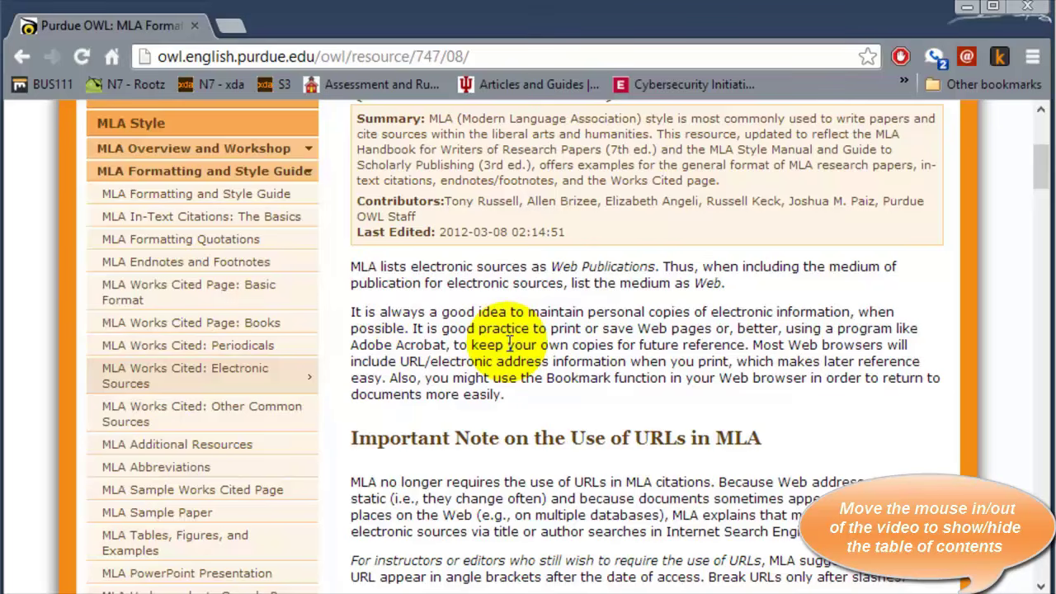
pyautogui.click(967, 9)
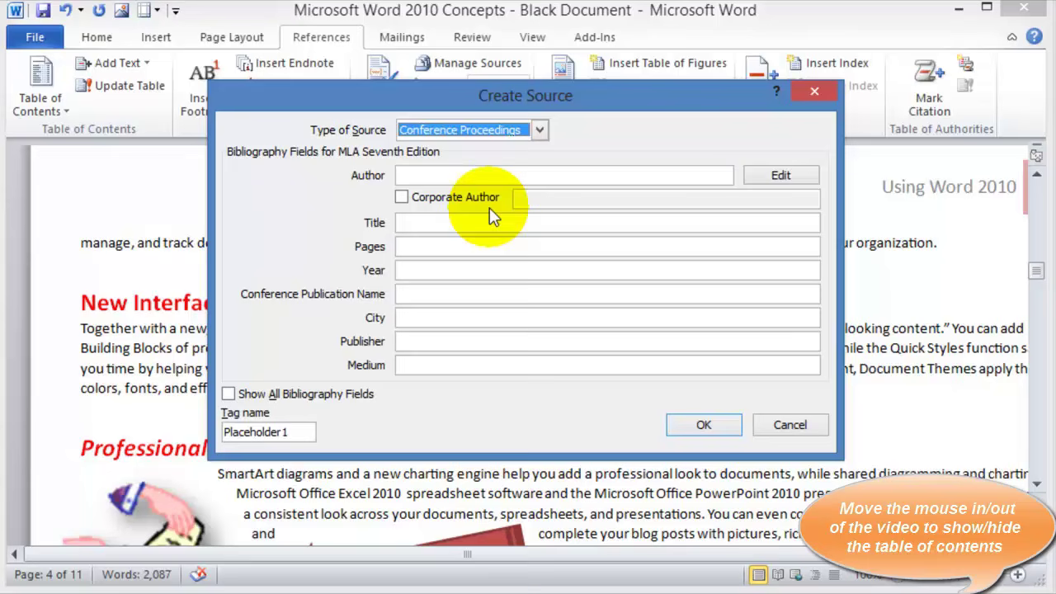
# Set the source type to Web site and check the TechSoup article in the browser
pyautogui.click(540, 131)
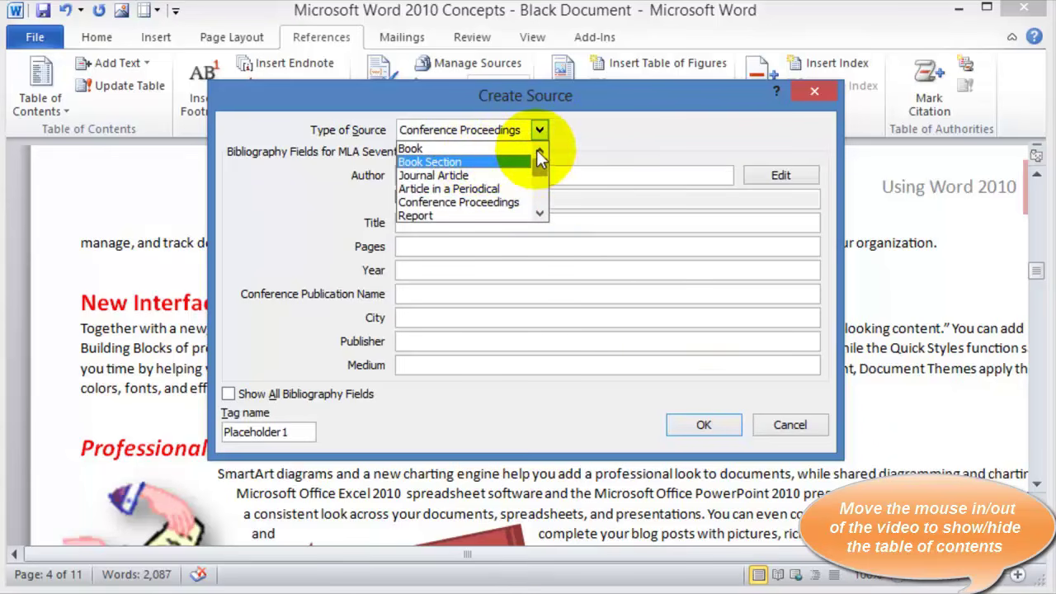
pyautogui.click(540, 214)
pyautogui.click(541, 214)
pyautogui.click(540, 215)
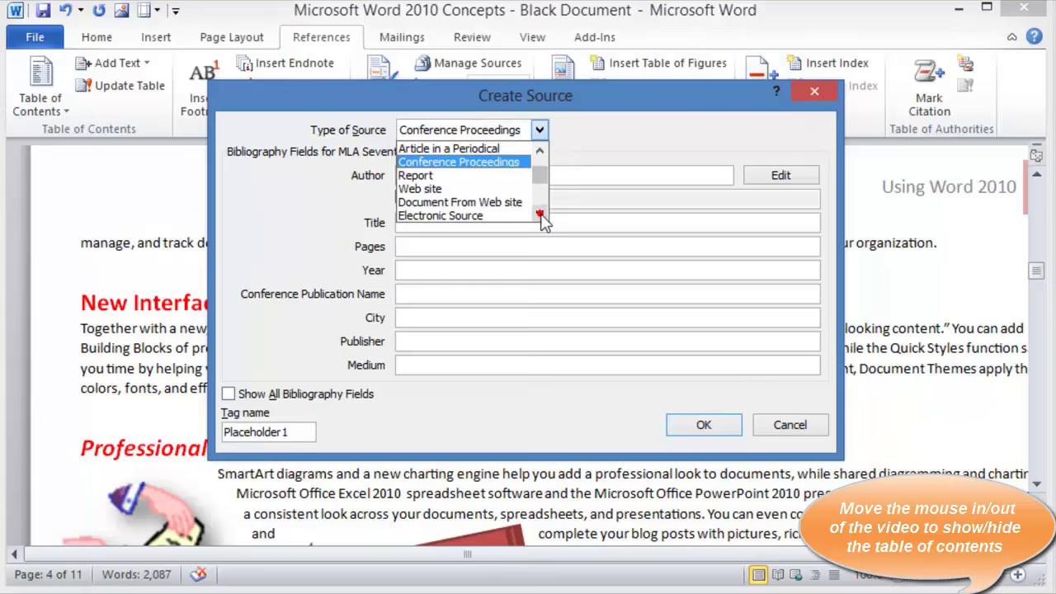
pyautogui.click(470, 189)
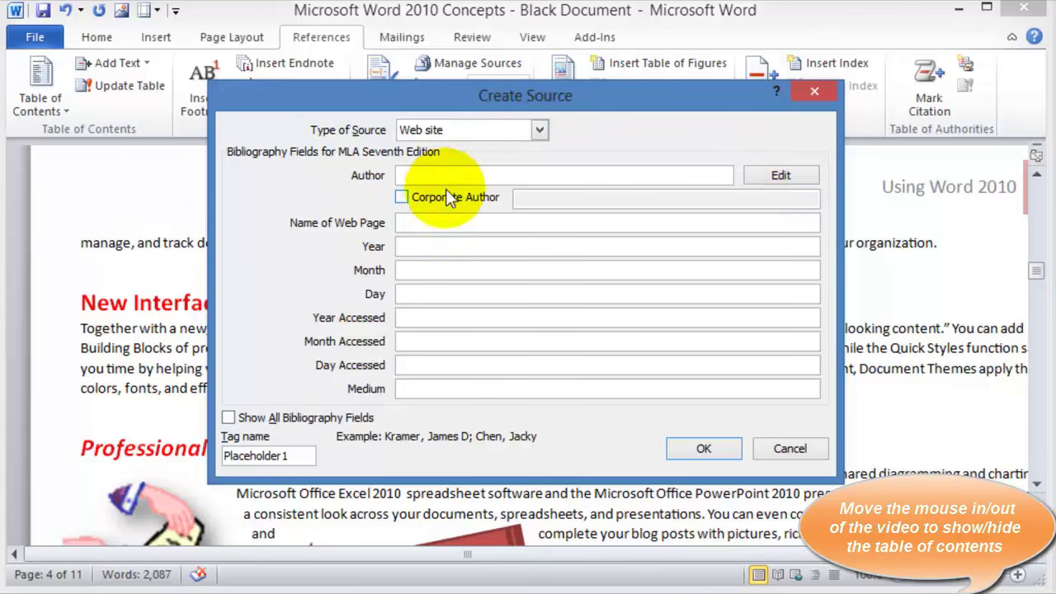
pyautogui.hotkey('alt', 'Tab')
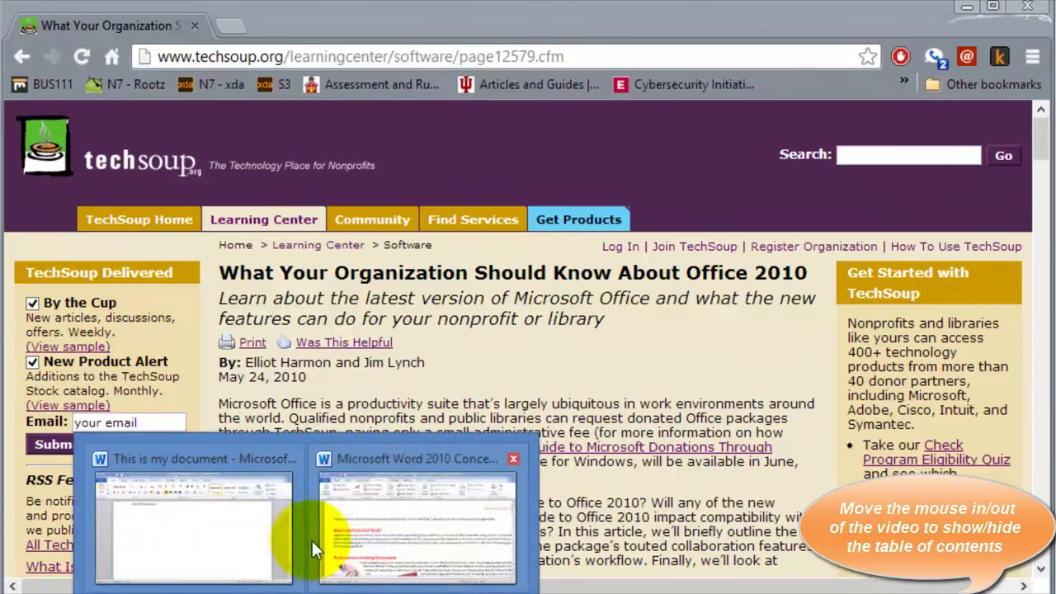
pyautogui.click(330, 554)
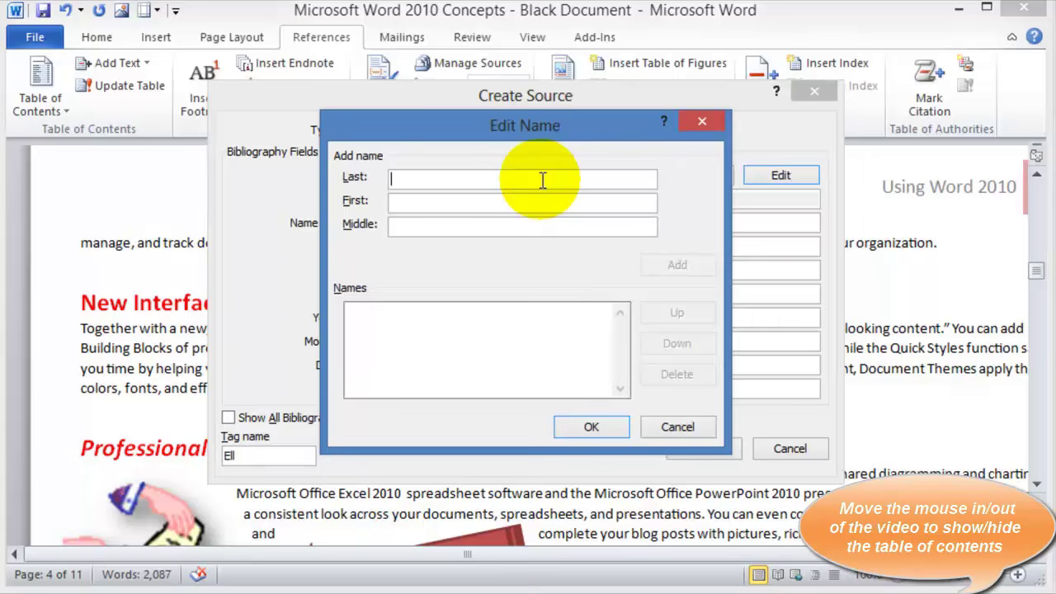
# Add the TechSoup article's two authors, by last and first name, to the Author field
pyautogui.write('Harmon')
pyautogui.press('Tab')
pyautogui.write('Elliot')
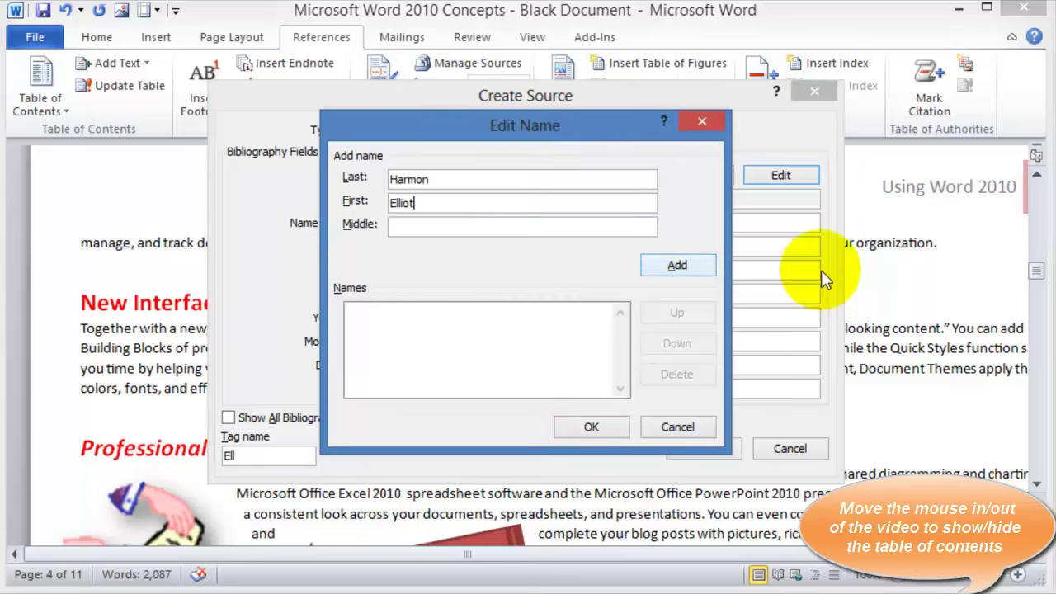
pyautogui.click(704, 269)
pyautogui.click(404, 183)
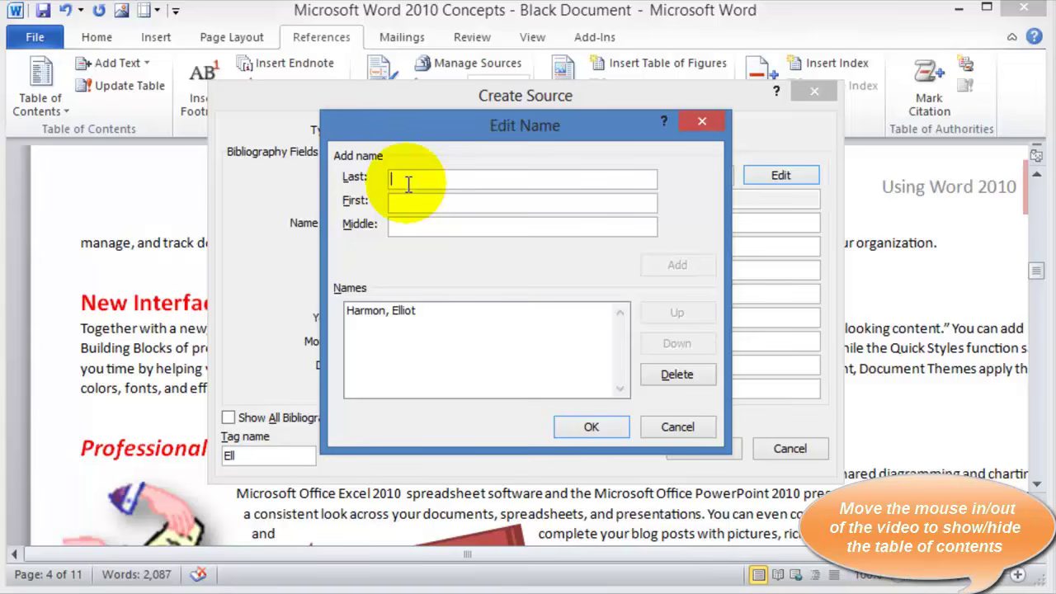
pyautogui.write('Lynch')
pyautogui.press('Tab')
pyautogui.write('Jim')
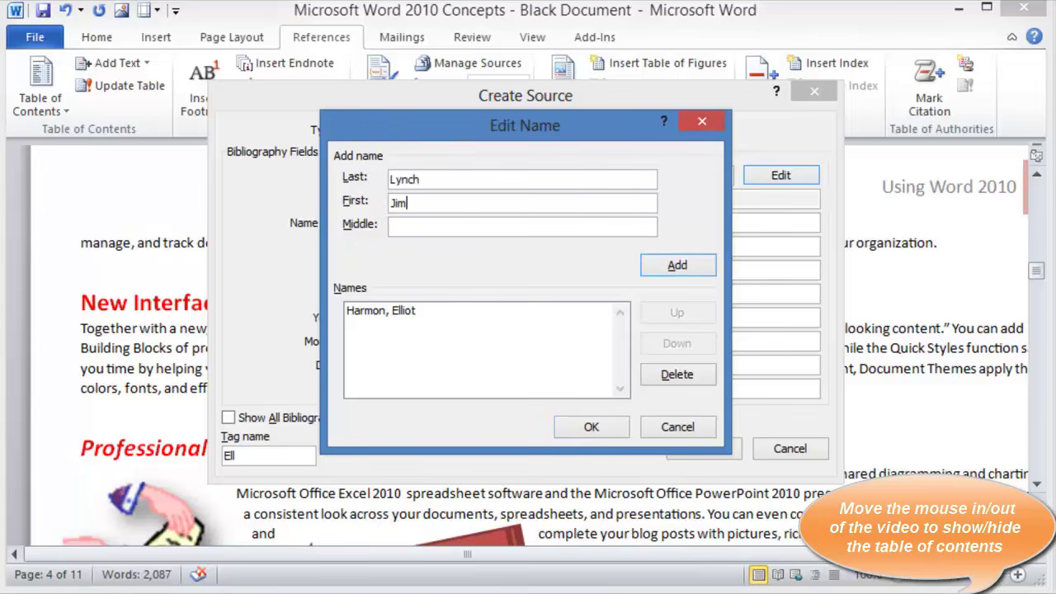
pyautogui.click(674, 266)
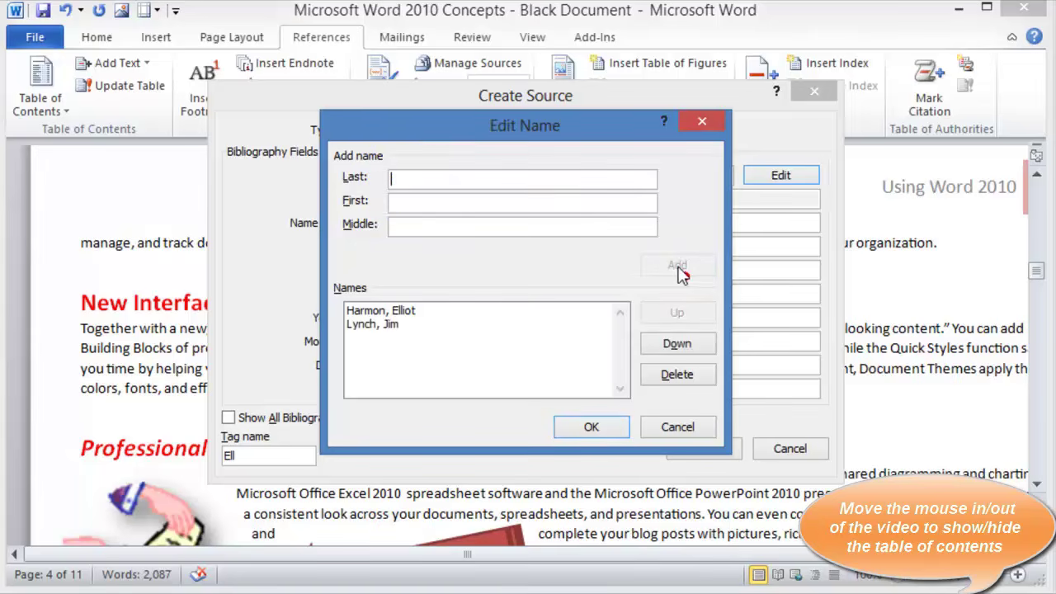
pyautogui.click(577, 427)
pyautogui.click(444, 224)
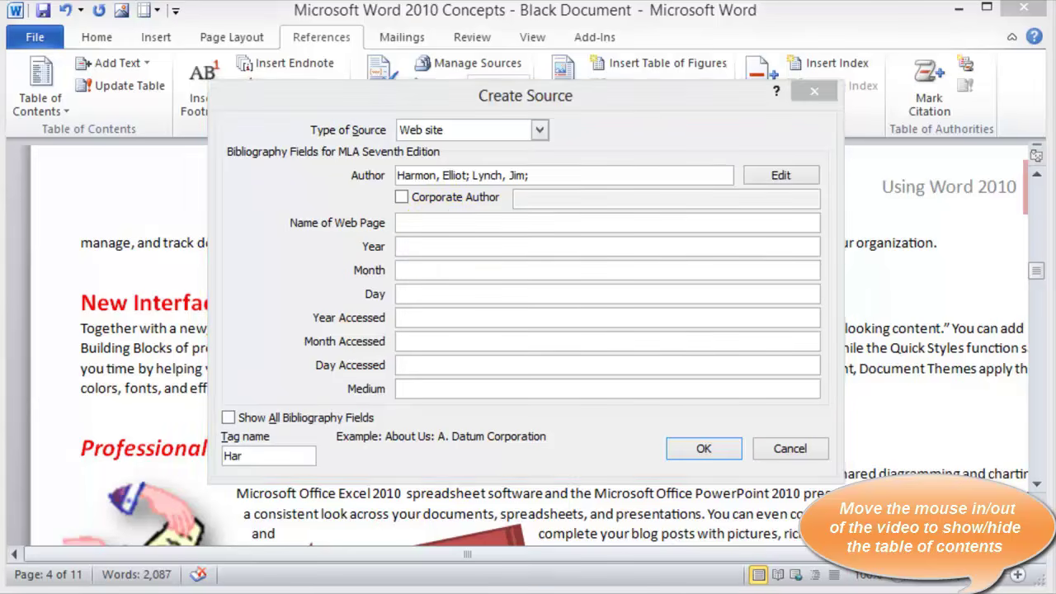
# Paste the TechSoup URL into the web source and set publication date May 24, 2010
pyautogui.moveTo(909, 163); pyautogui.dragTo(435, 13)
pyautogui.hotkey('alt', 'Tab')
pyautogui.click(421, 223)
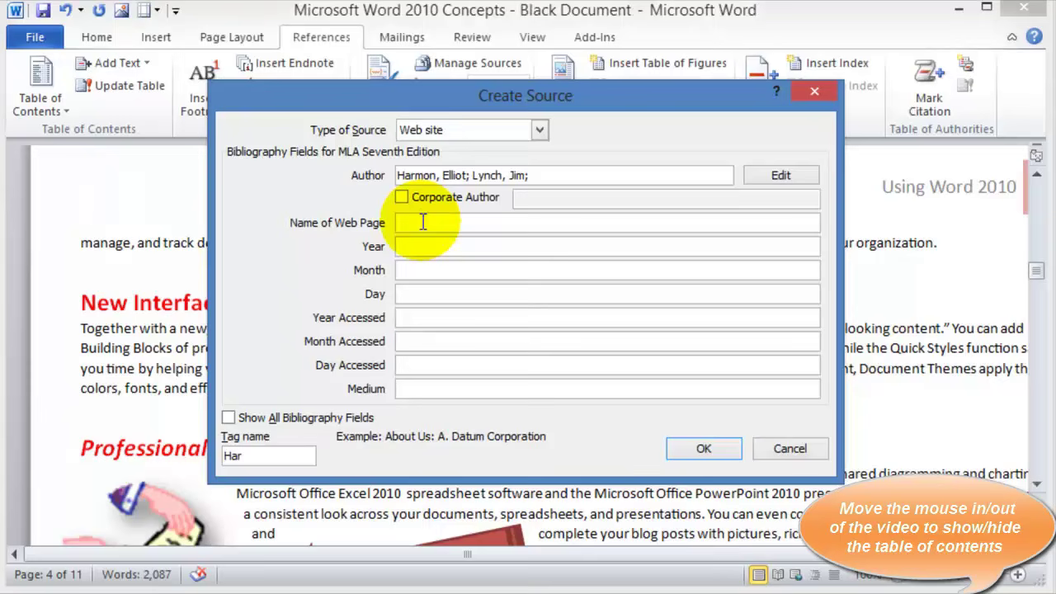
pyautogui.write('http://www.techsoup.org/learningcenter/software/page12579.cfm')
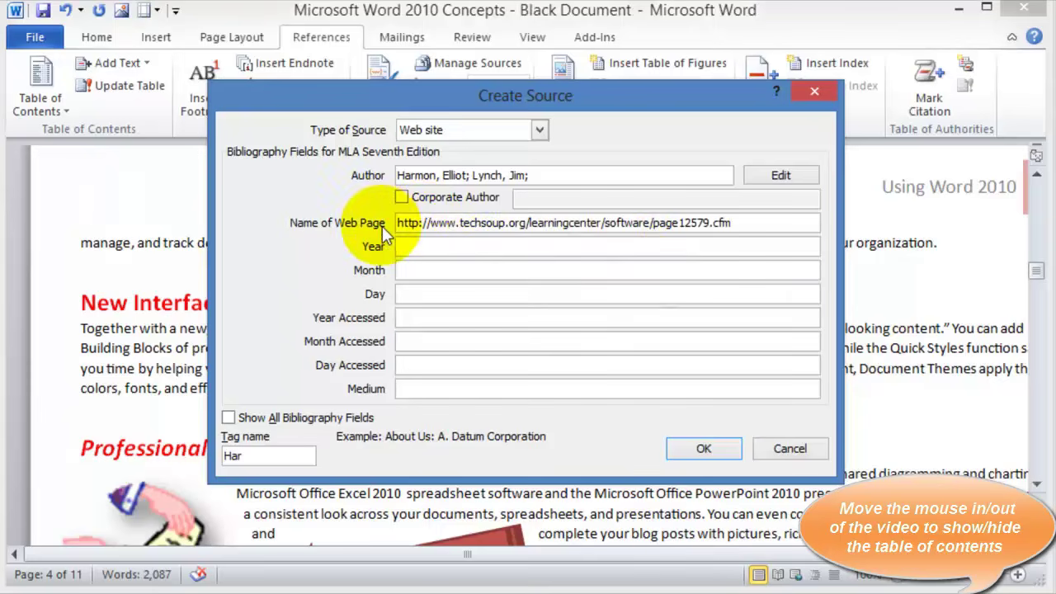
pyautogui.click(407, 246)
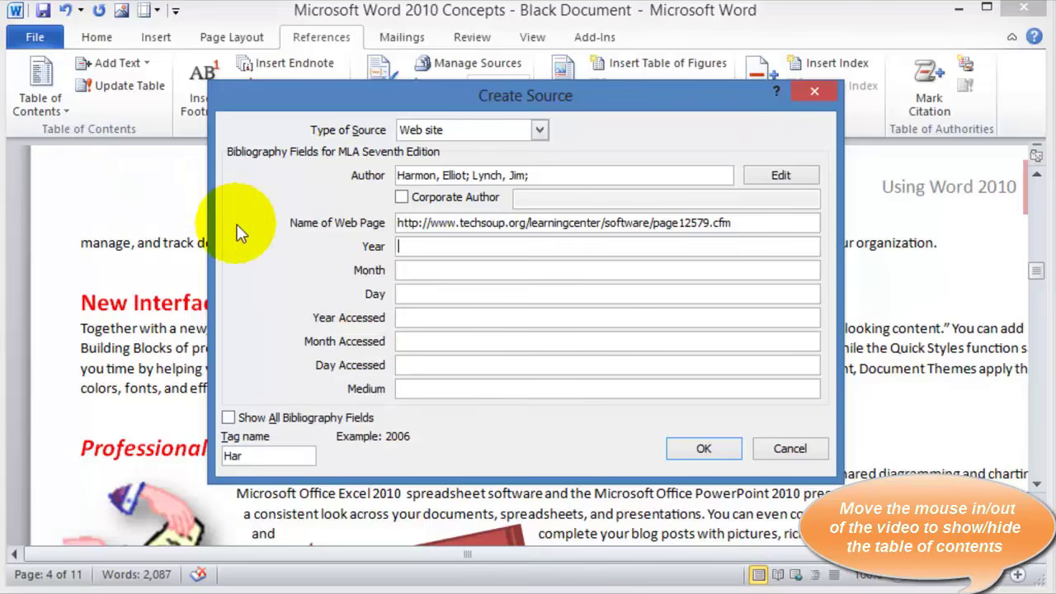
pyautogui.write('2010')
pyautogui.click(408, 271)
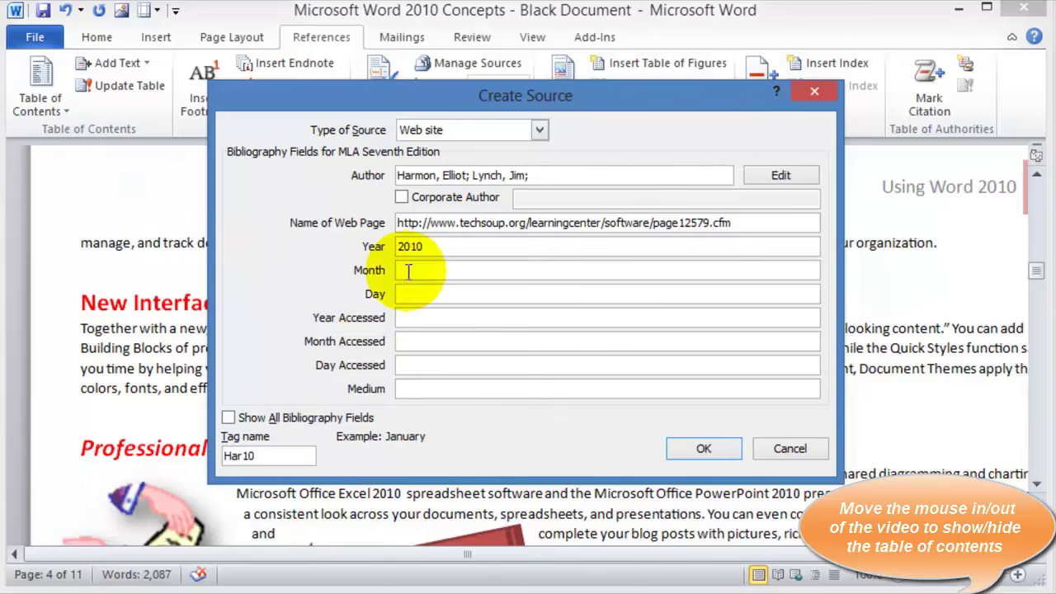
pyautogui.write('May')
pyautogui.press('Tab')
pyautogui.write('24')
pyautogui.press('Tab')
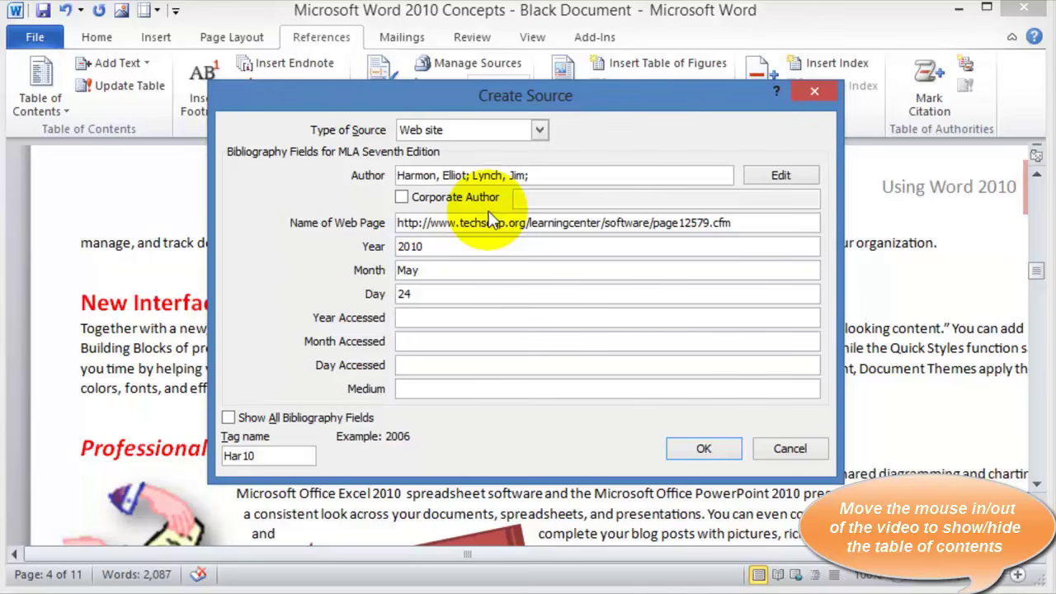
# Enter access date November 24, 2012 and medium Online, then verify the article's date in the browser
pyautogui.write('2012')
pyautogui.press('Tab')
pyautogui.write('November')
pyautogui.press('Tab')
pyautogui.write('24')
pyautogui.press('Tab')
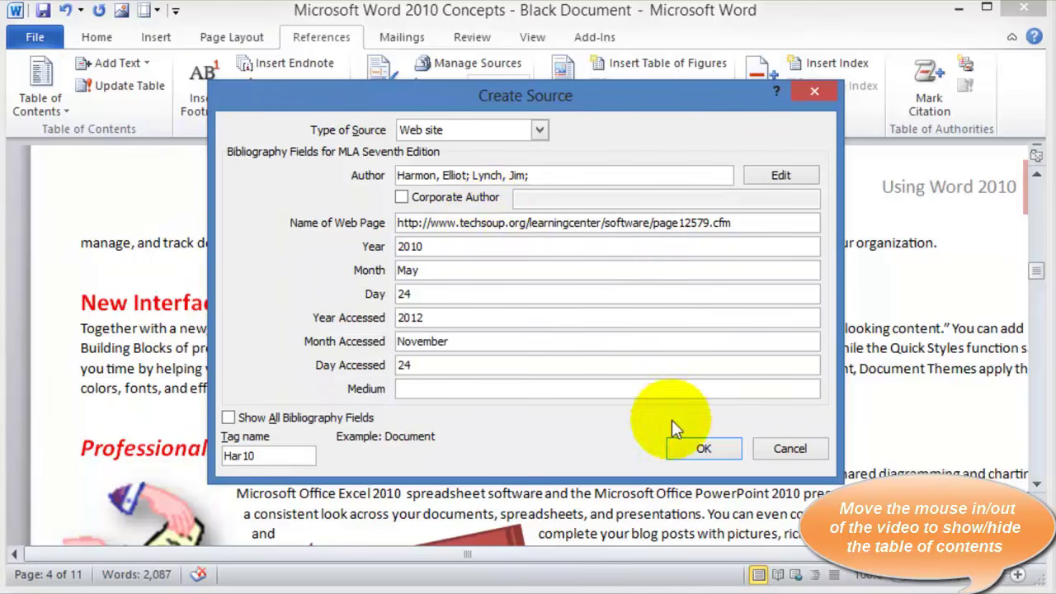
pyautogui.write('Online')
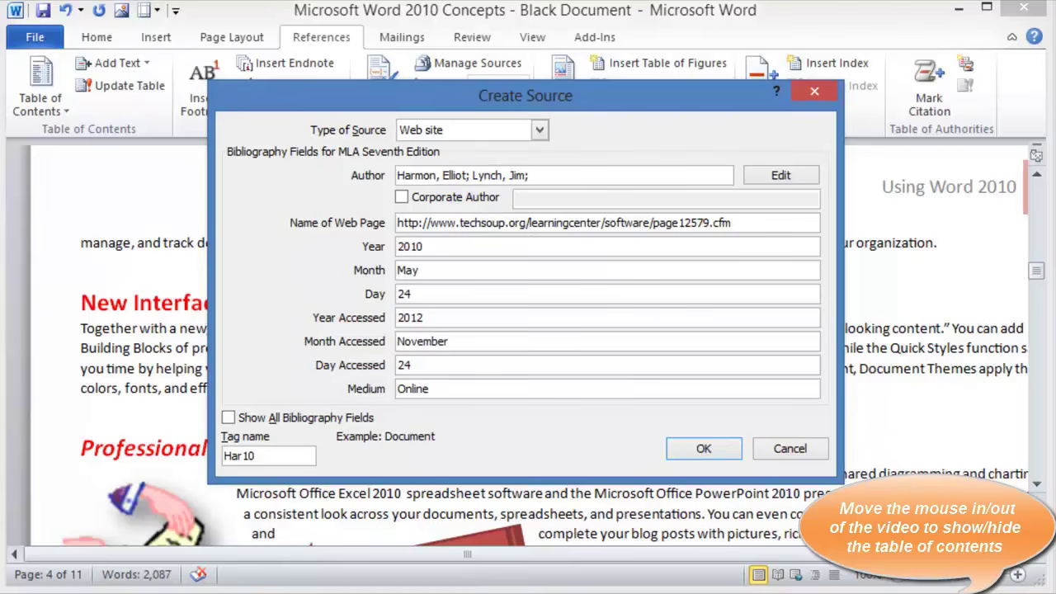
pyautogui.moveTo(1055, 173); pyautogui.dragTo(350, 1)
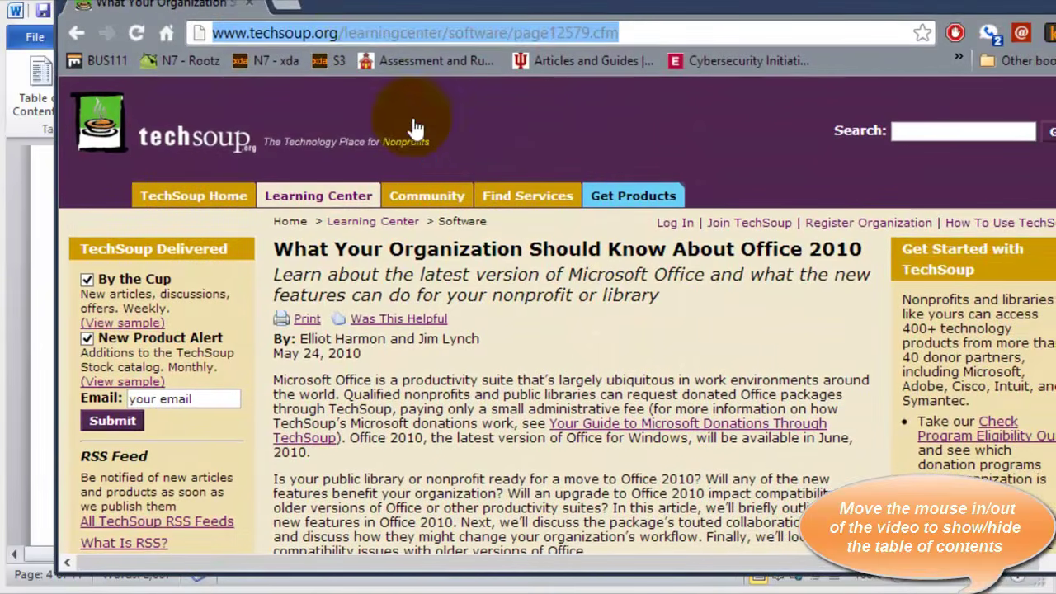
pyautogui.click(417, 128)
pyautogui.moveTo(365, 353); pyautogui.dragTo(273, 340)
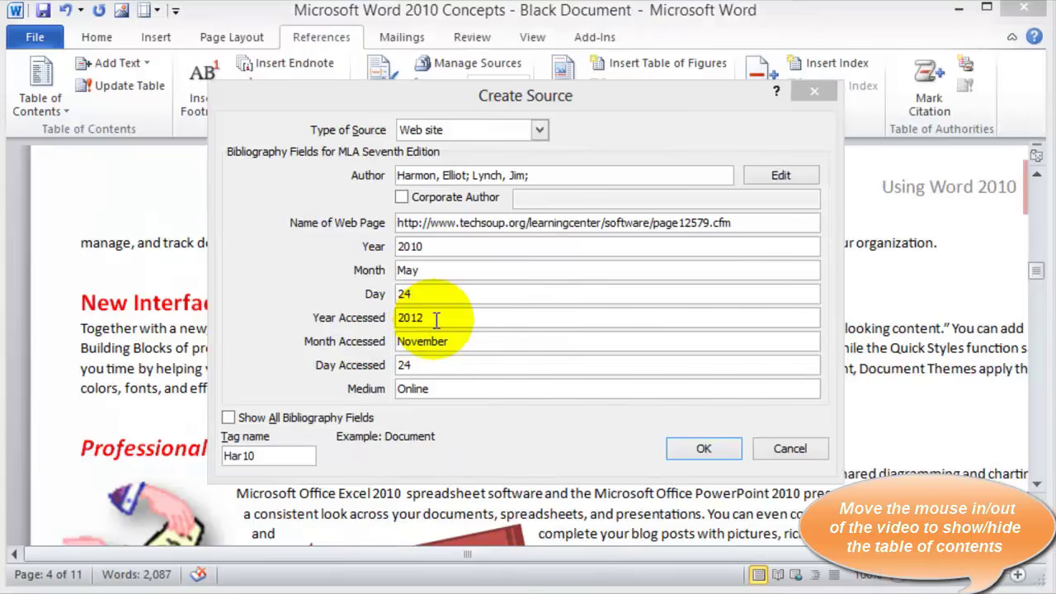
# Finish the web source to insert its citation, then move to page 5
pyautogui.click(704, 449)
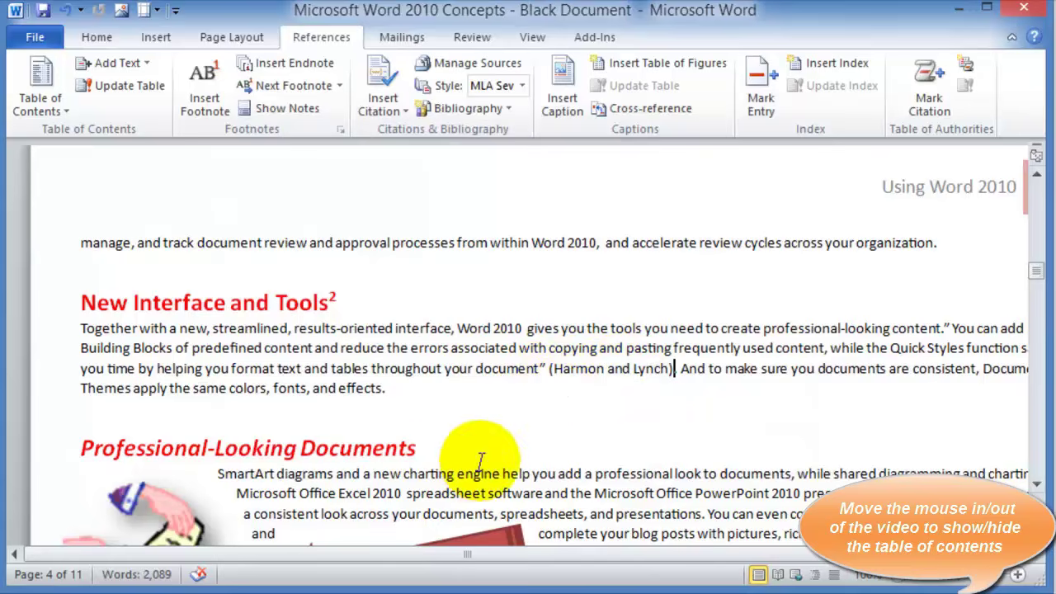
pyautogui.scroll(-10, 594, 388)
pyautogui.scroll(-6, 564, 324)
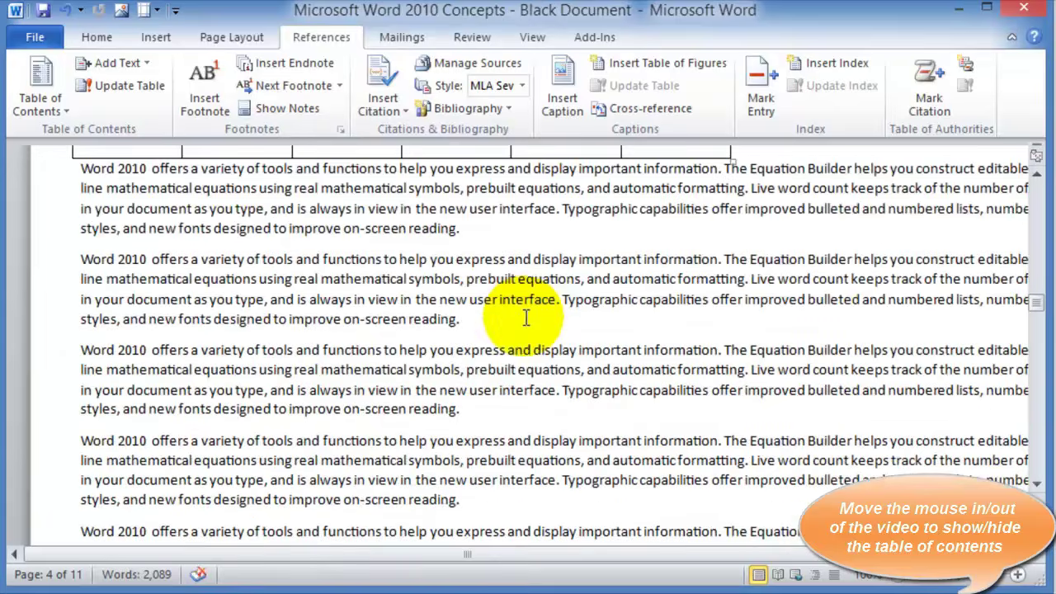
pyautogui.click(463, 321)
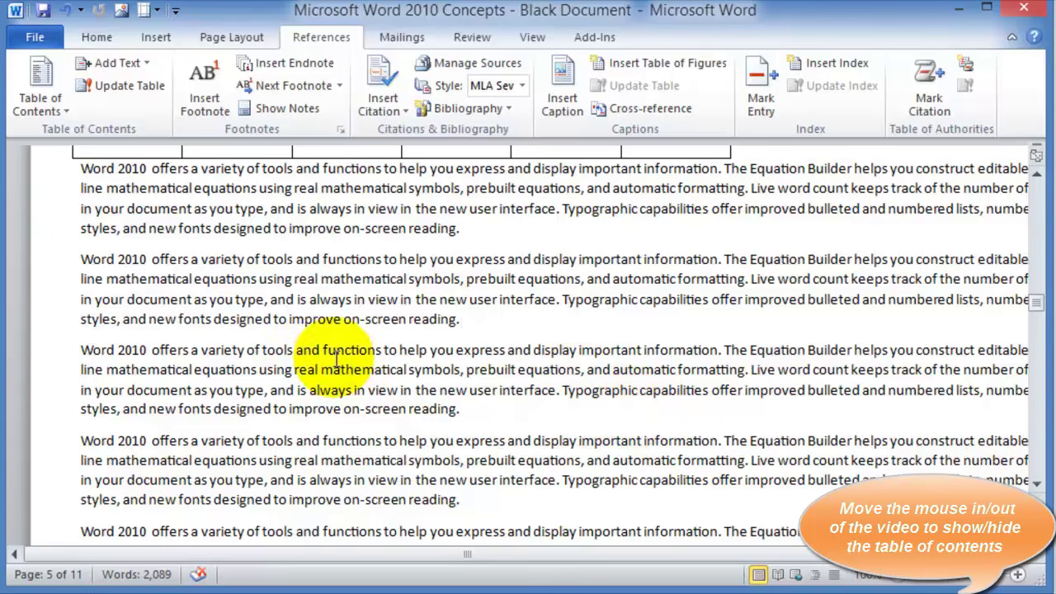
# Wrap the third paragraph's opening through 'formatting' in quotation marks
pyautogui.click(85, 352)
pyautogui.click(375, 323)
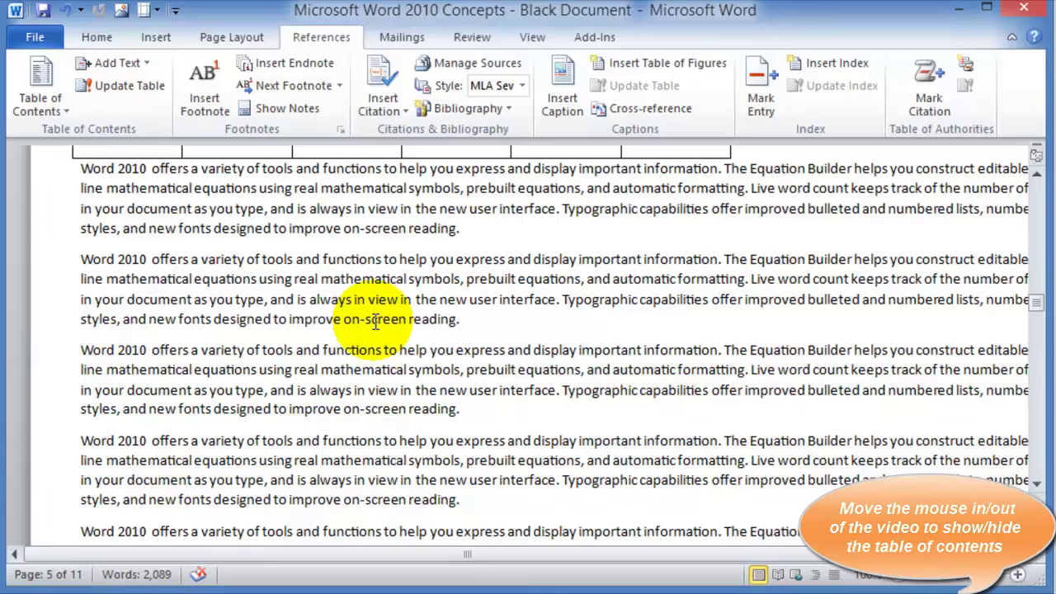
pyautogui.write('"')
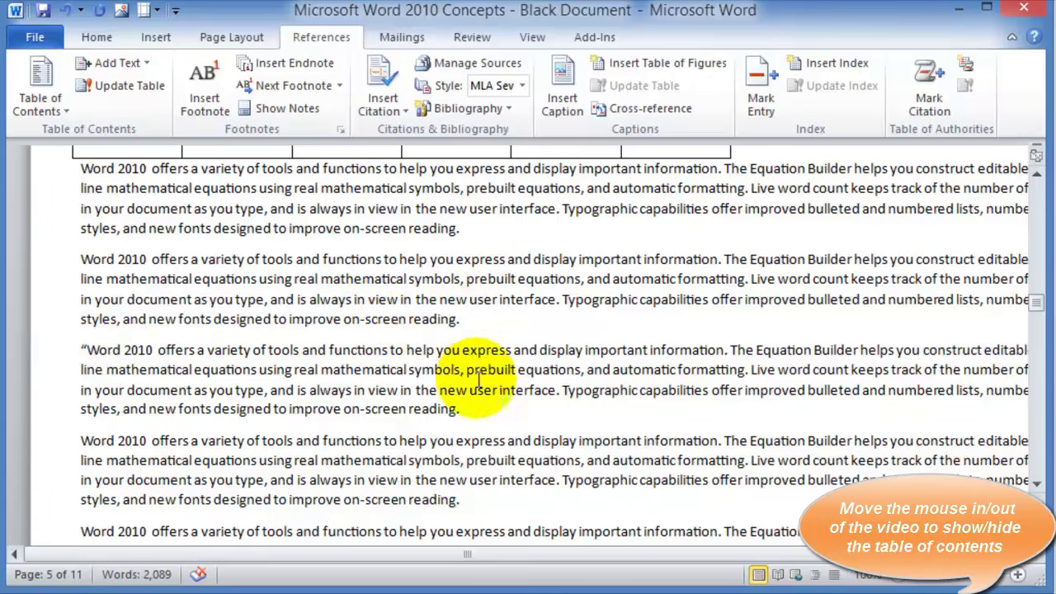
pyautogui.click(740, 371)
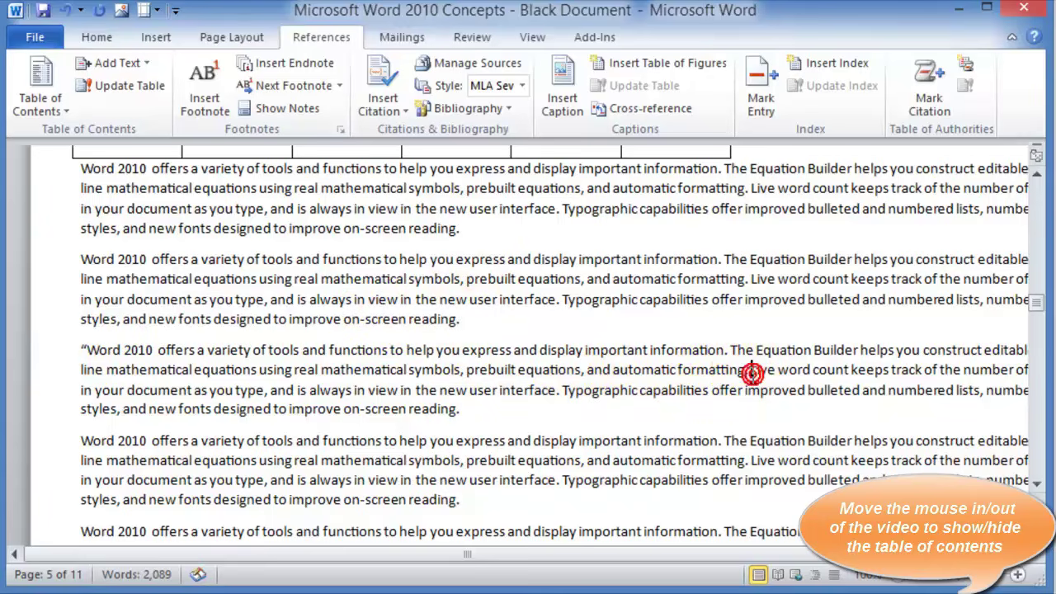
pyautogui.click(751, 372)
pyautogui.write('"')
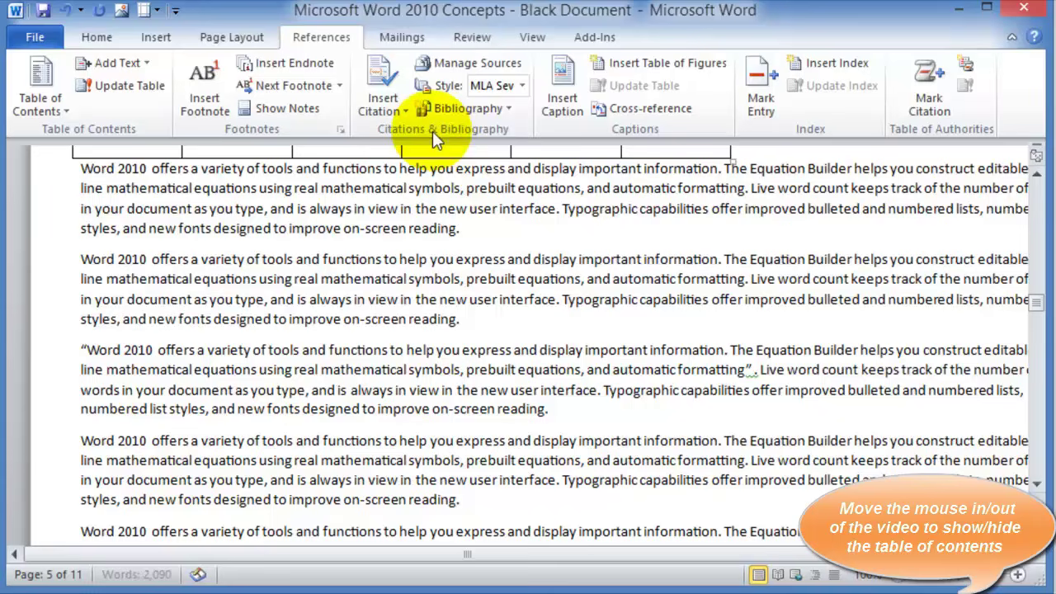
# Begin adding a new citation source after the closing quotation mark, with source type Book
pyautogui.click(398, 112)
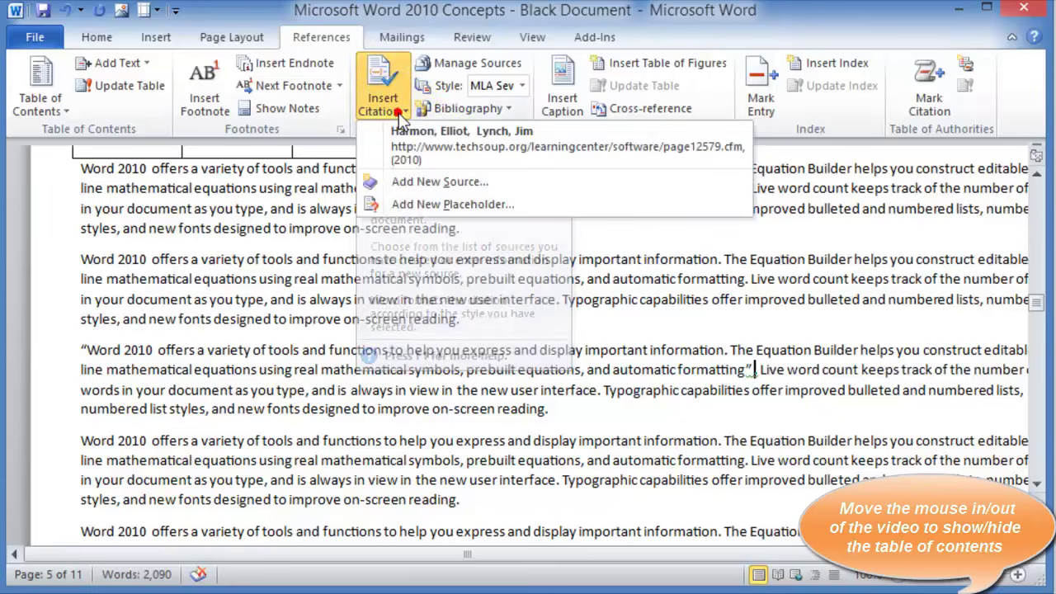
pyautogui.click(403, 185)
pyautogui.click(467, 130)
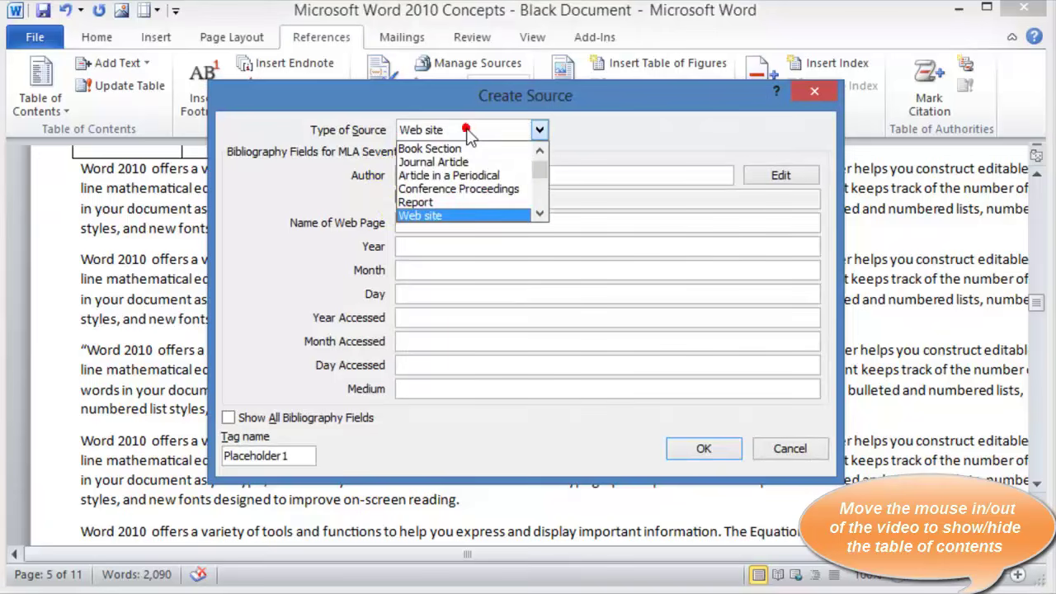
pyautogui.click(540, 151)
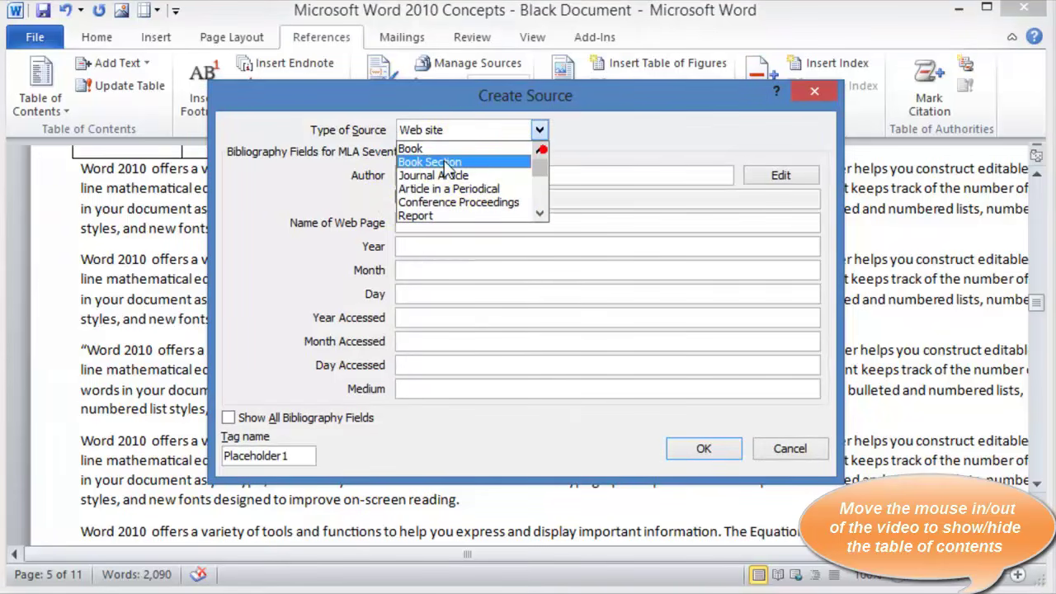
pyautogui.click(420, 150)
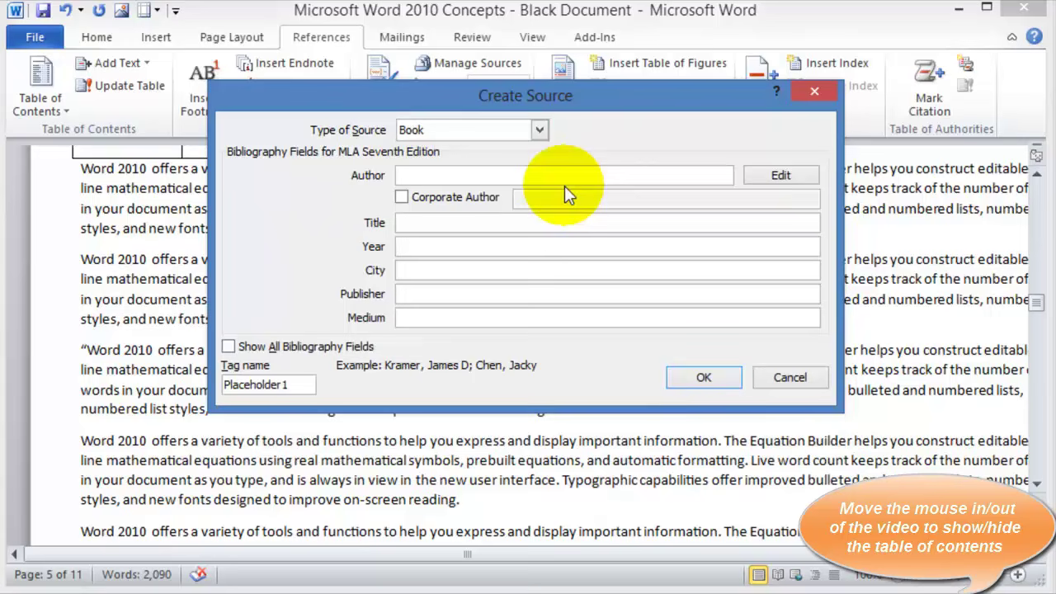
# Enter the author, title 'Using Microsoft Office 2010', year 2012, Langhorne, Cairn Press, and insert the citation
pyautogui.click(781, 175)
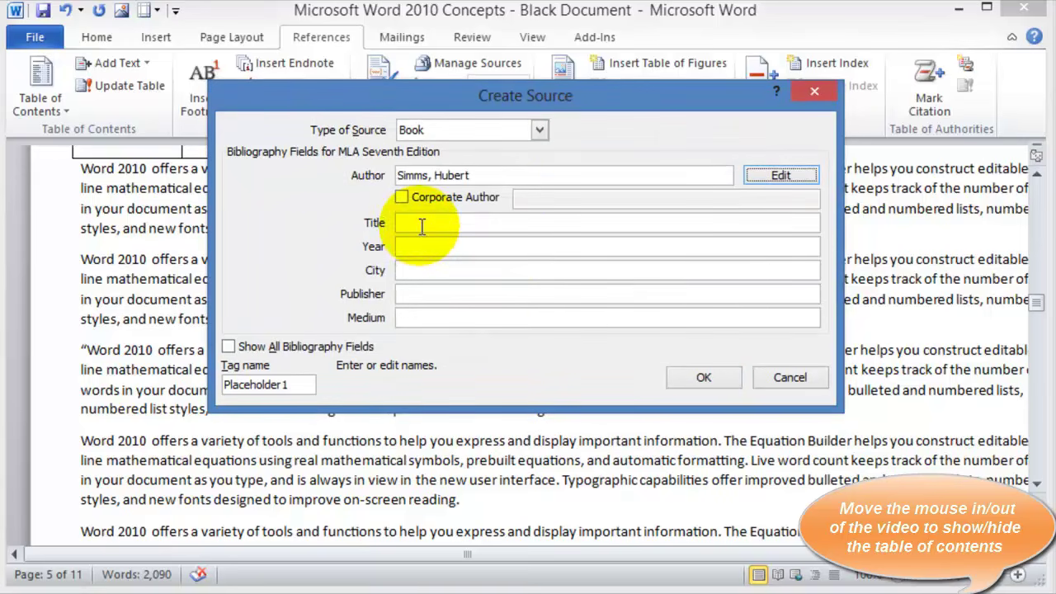
pyautogui.click(420, 225)
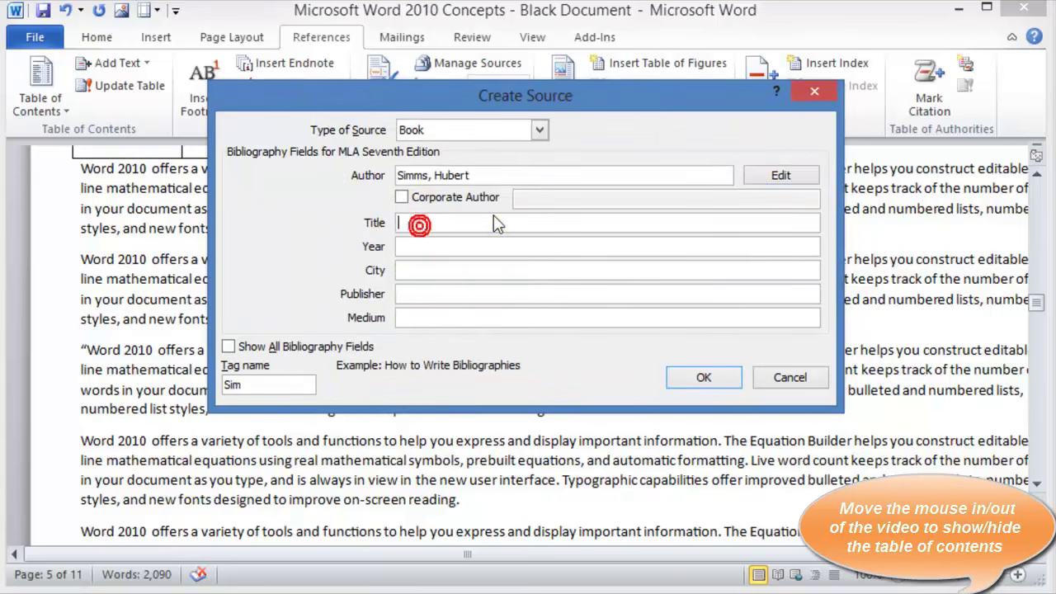
pyautogui.write('Using Microsoft Office 2010')
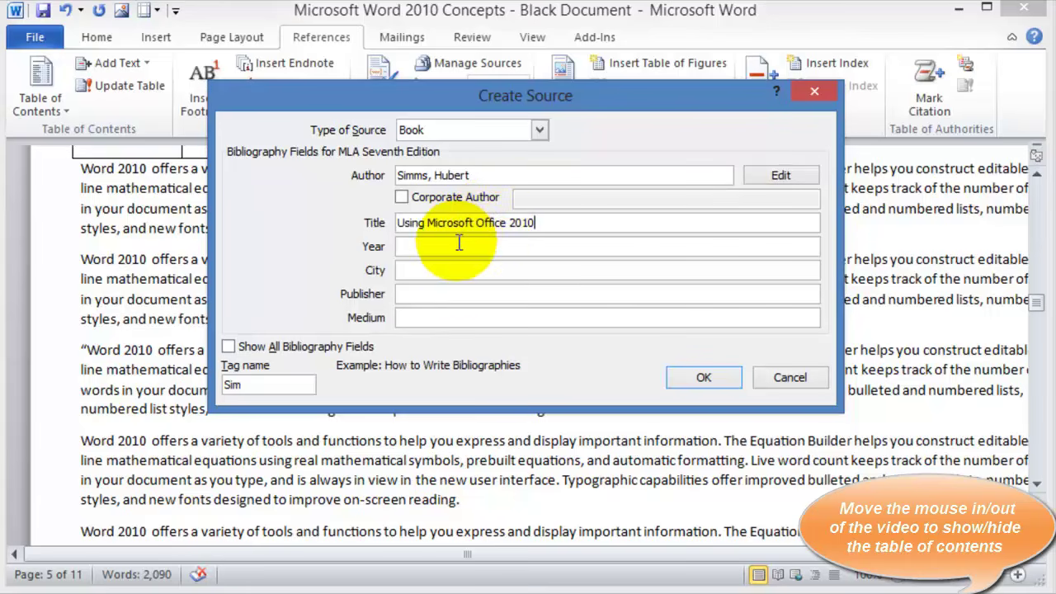
pyautogui.click(455, 245)
pyautogui.write('2012')
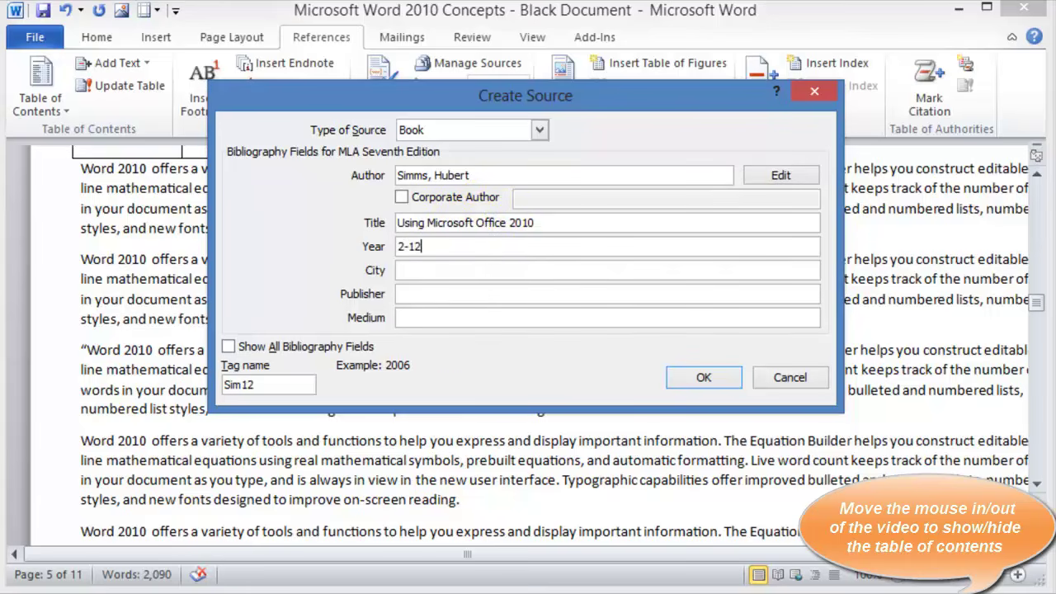
pyautogui.press('Tab')
pyautogui.write('Langhorne')
pyautogui.press('Tab')
pyautogui.write('Ca')
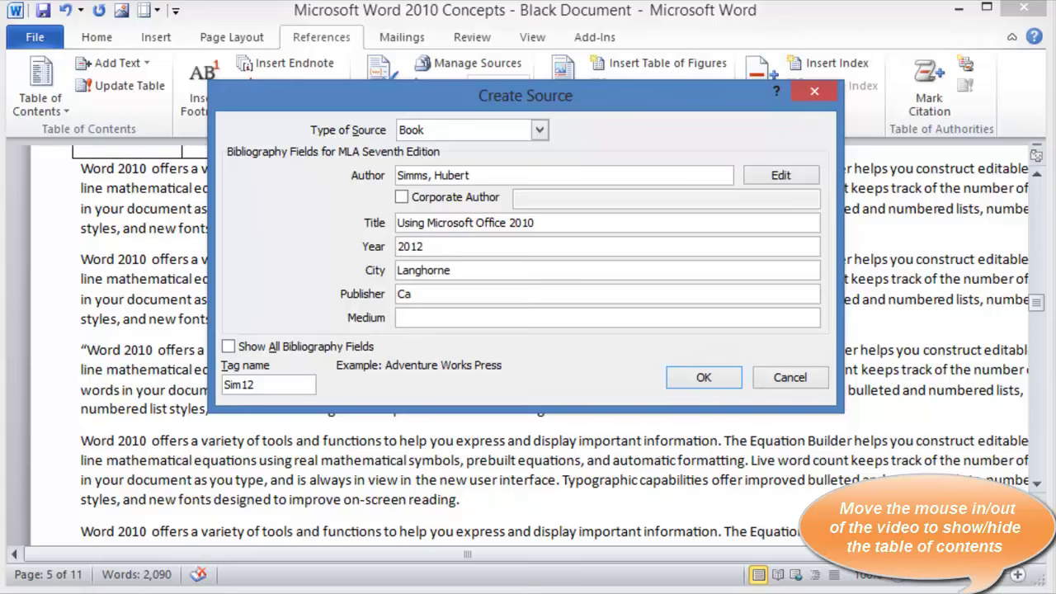
pyautogui.write('irn Press')
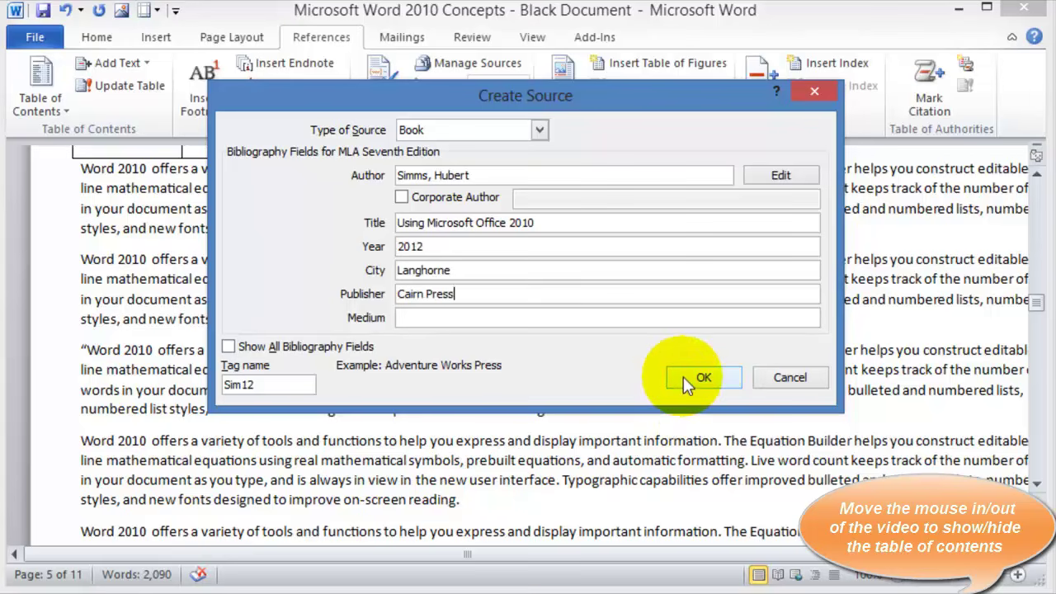
pyautogui.click(684, 376)
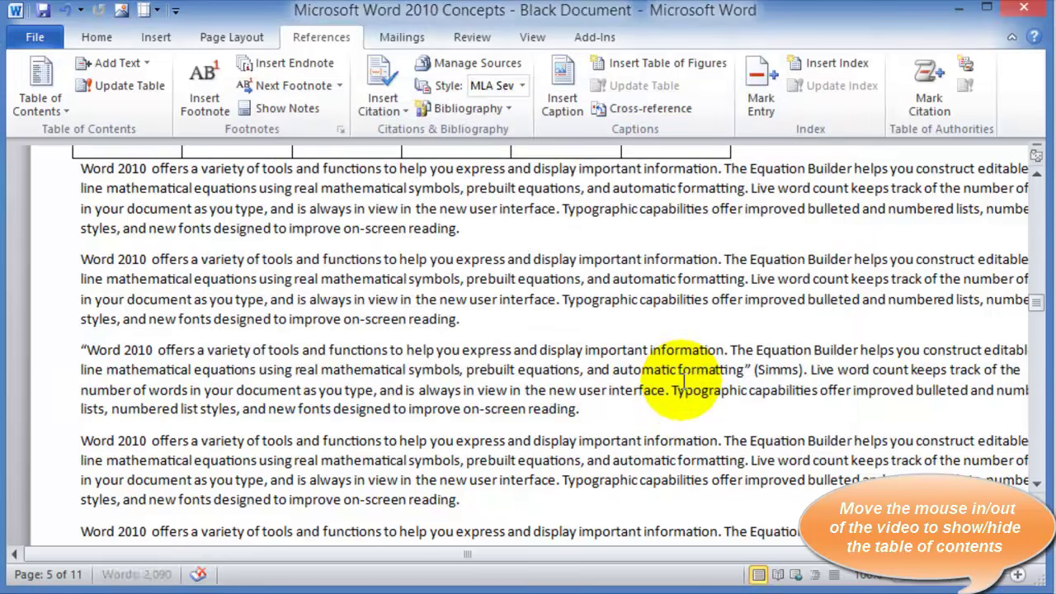
# Edit the book citation to show pages 55-57
pyautogui.click(815, 381)
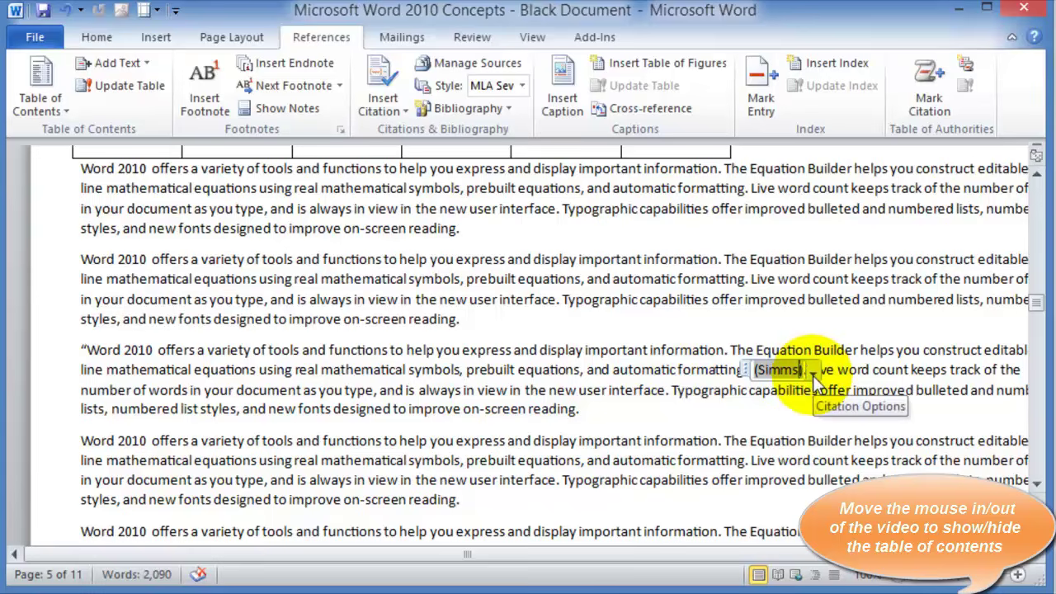
pyautogui.click(813, 376)
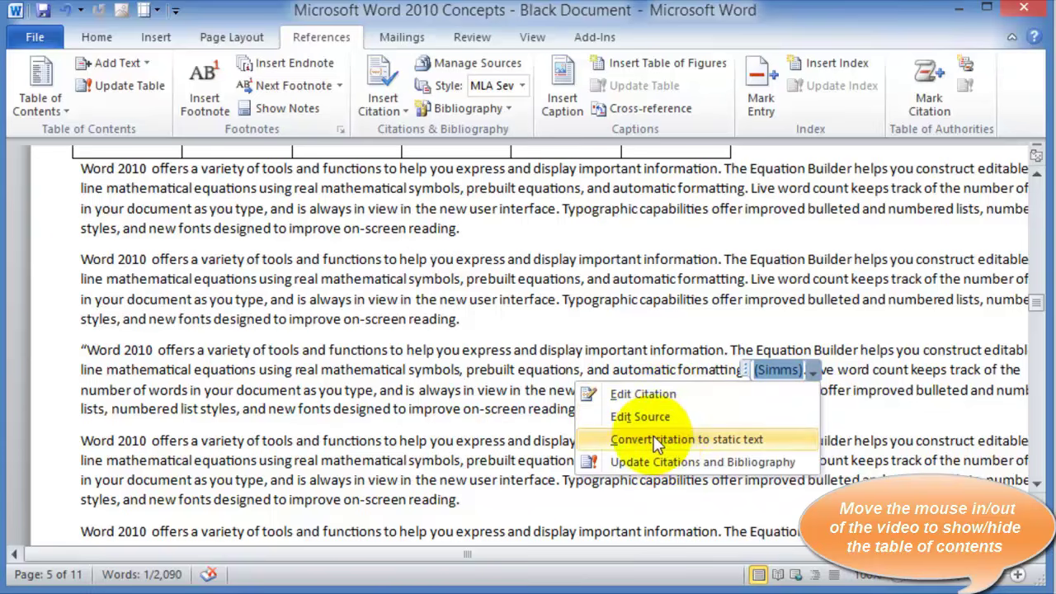
pyautogui.click(651, 394)
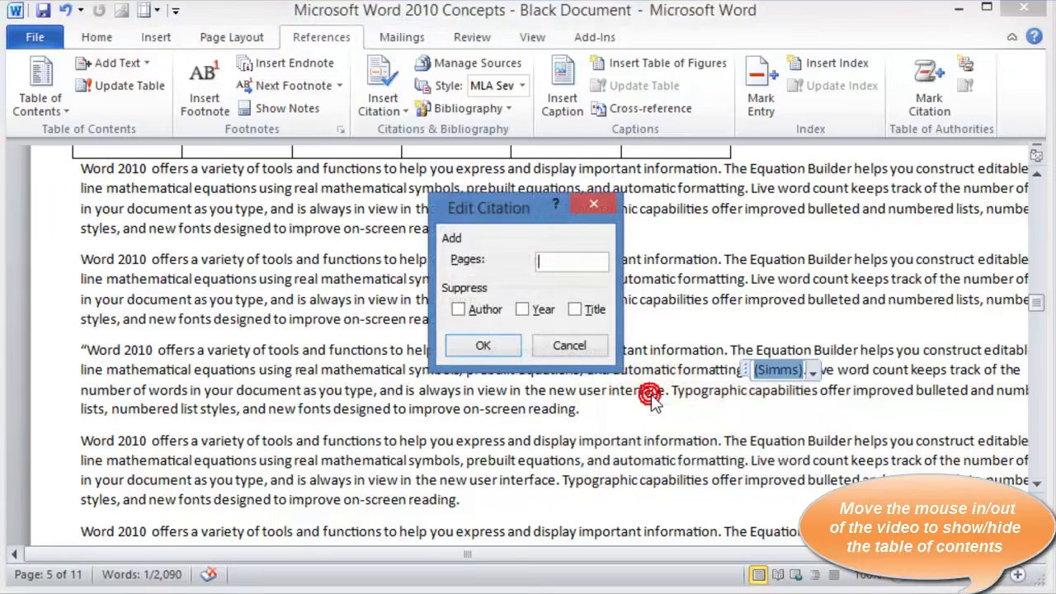
pyautogui.write('5-57')
pyautogui.click(509, 340)
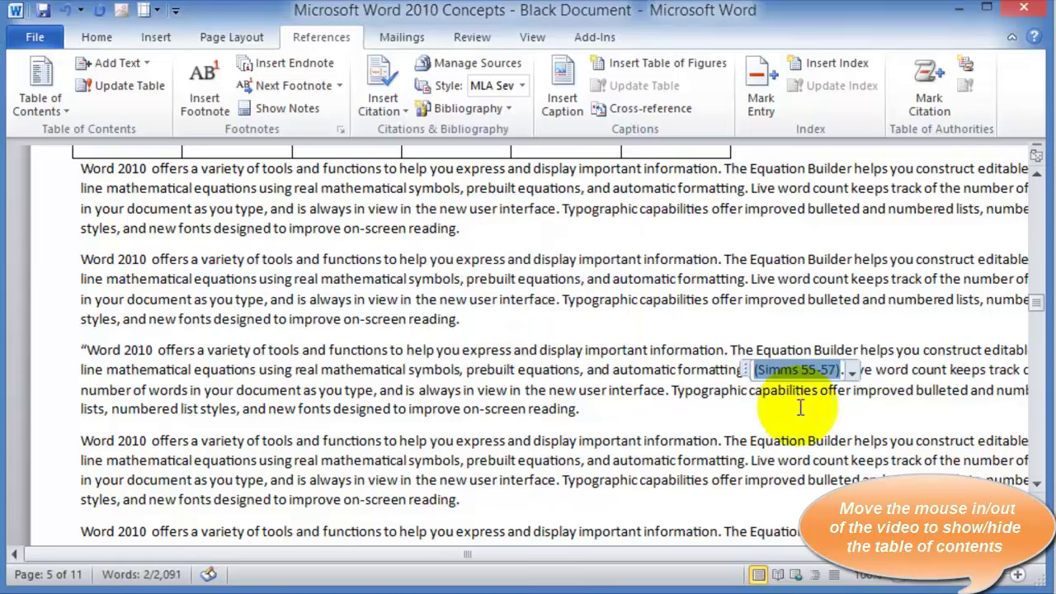
pyautogui.click(820, 426)
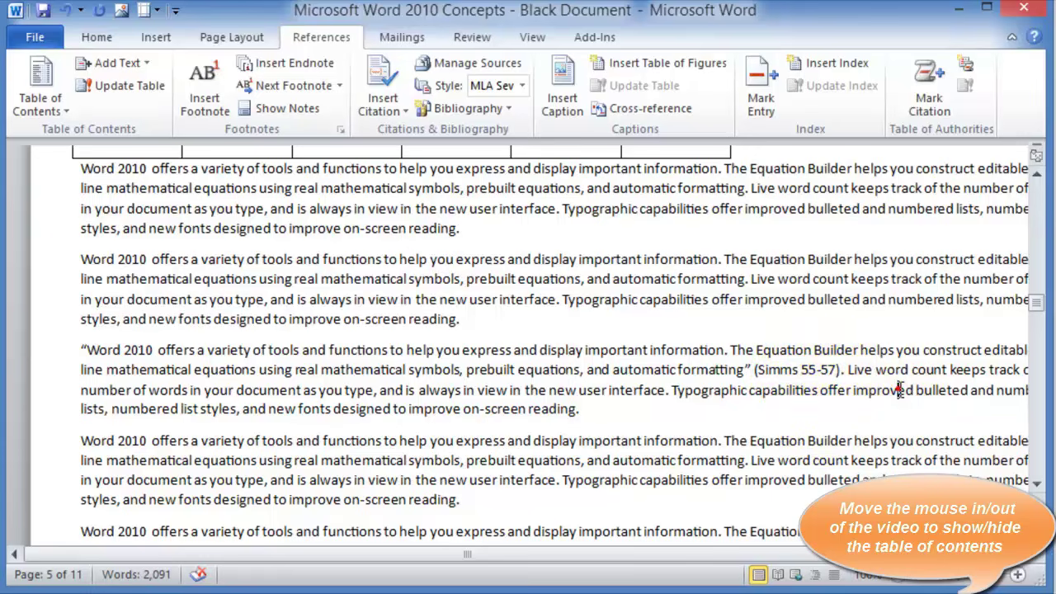
# Reopen the citation details to confirm pages 55-57, close without changes, and scroll down to page 6
pyautogui.click(802, 363)
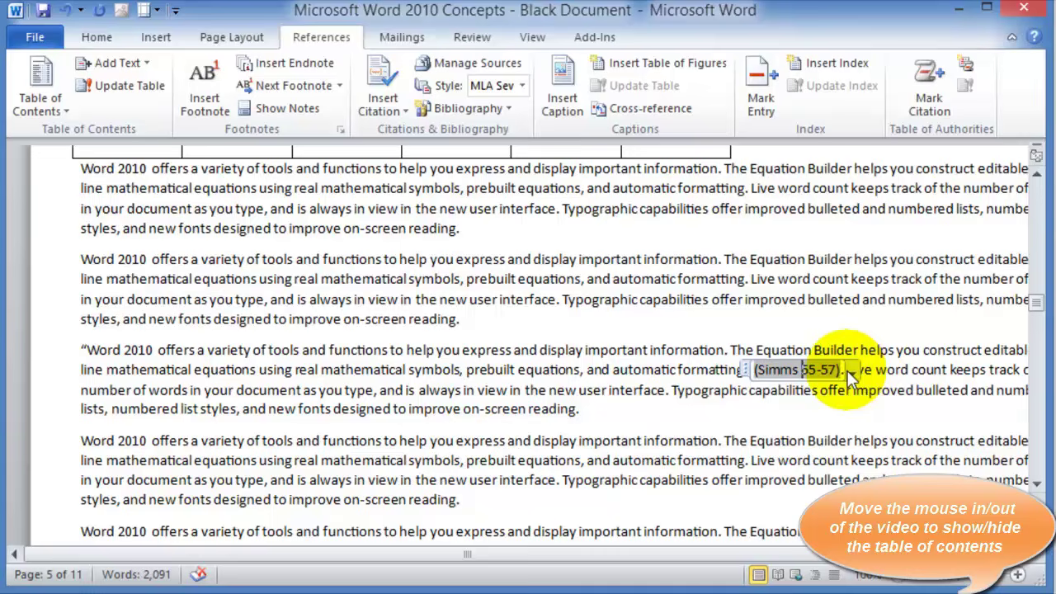
pyautogui.click(851, 373)
pyautogui.click(720, 386)
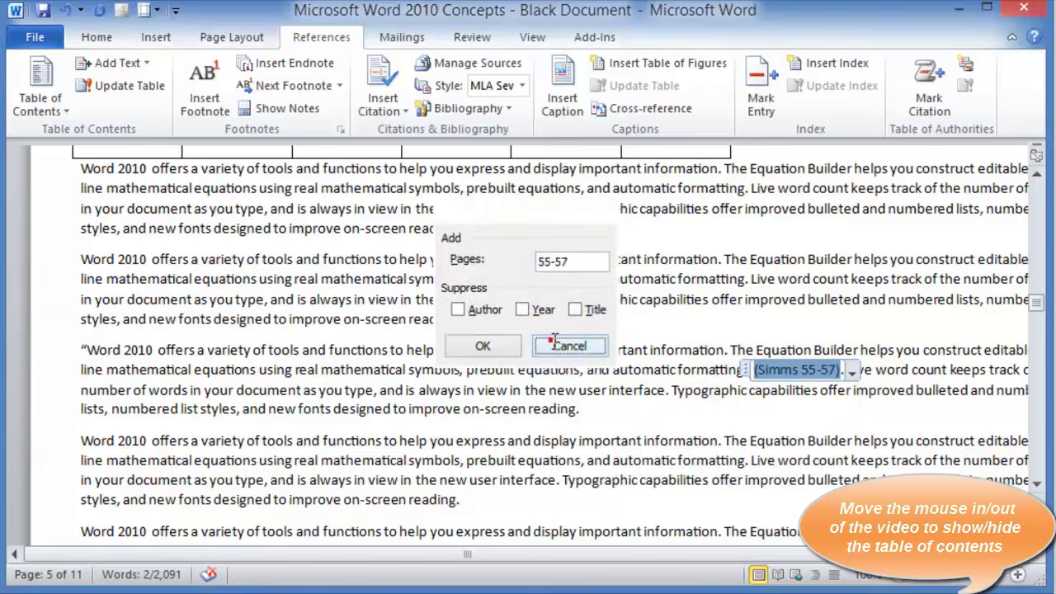
pyautogui.click(549, 347)
pyautogui.scroll(-10, 495, 449)
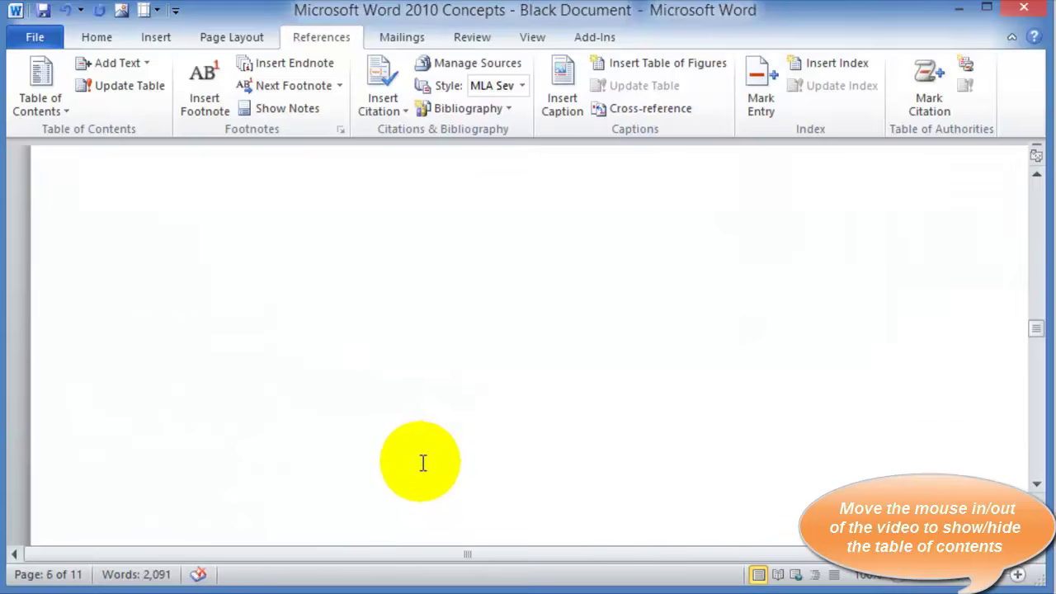
# Insert a page break at the end of the document, creating a blank twelfth page
pyautogui.scroll(-8, 421, 464)
pyautogui.scroll(-20, 412, 473)
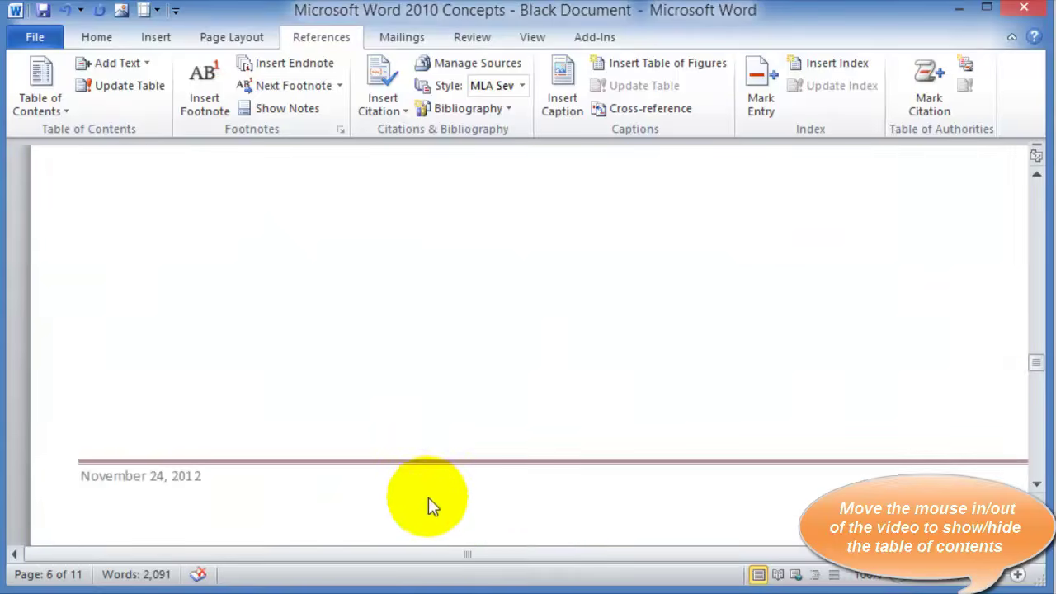
pyautogui.scroll(-20, 522, 498)
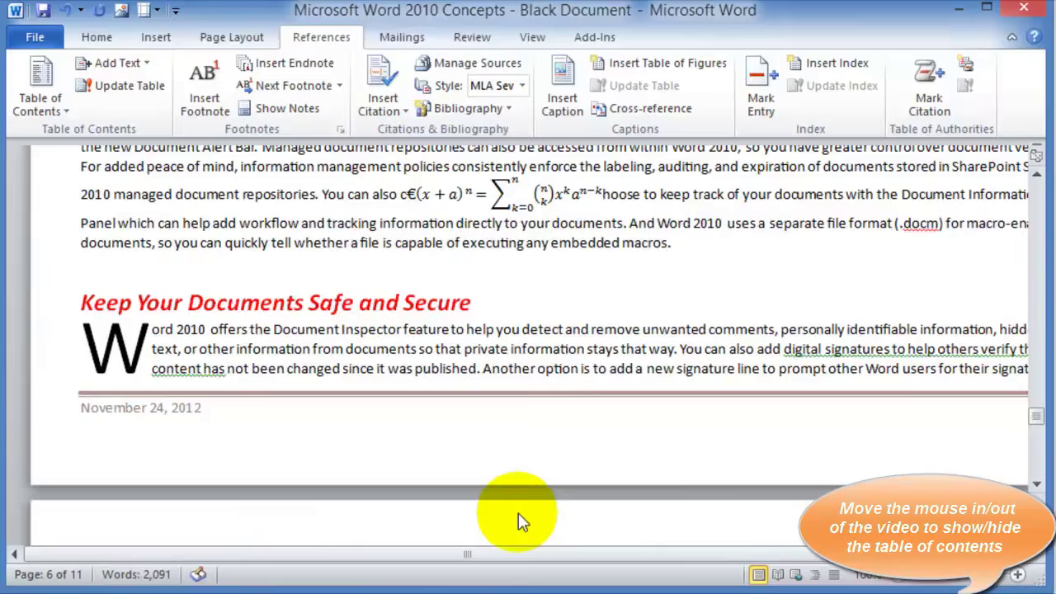
pyautogui.scroll(-3, 622, 527)
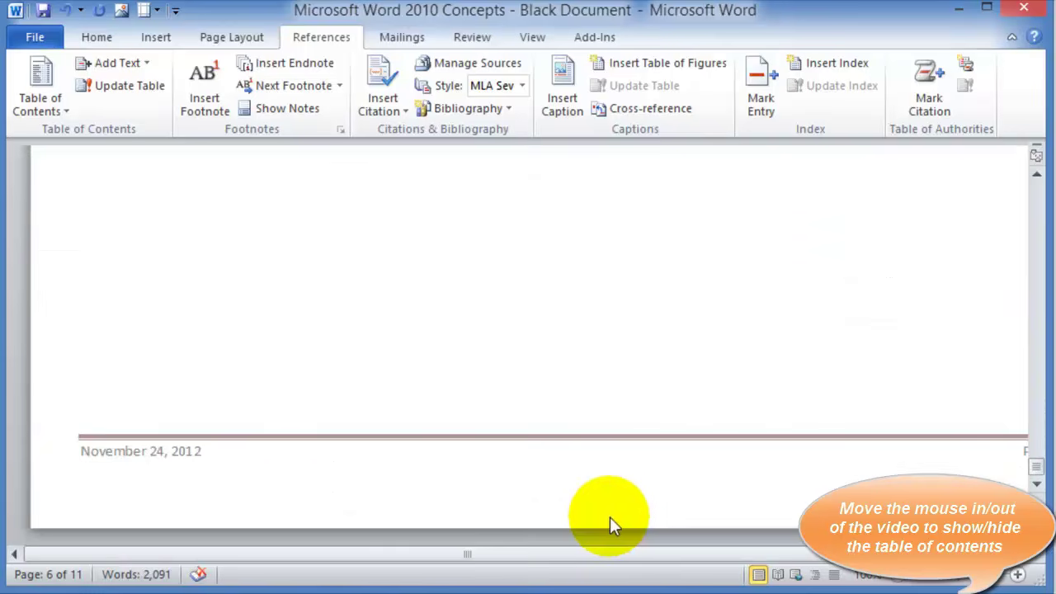
pyautogui.hotkey('ctrl', 'End')
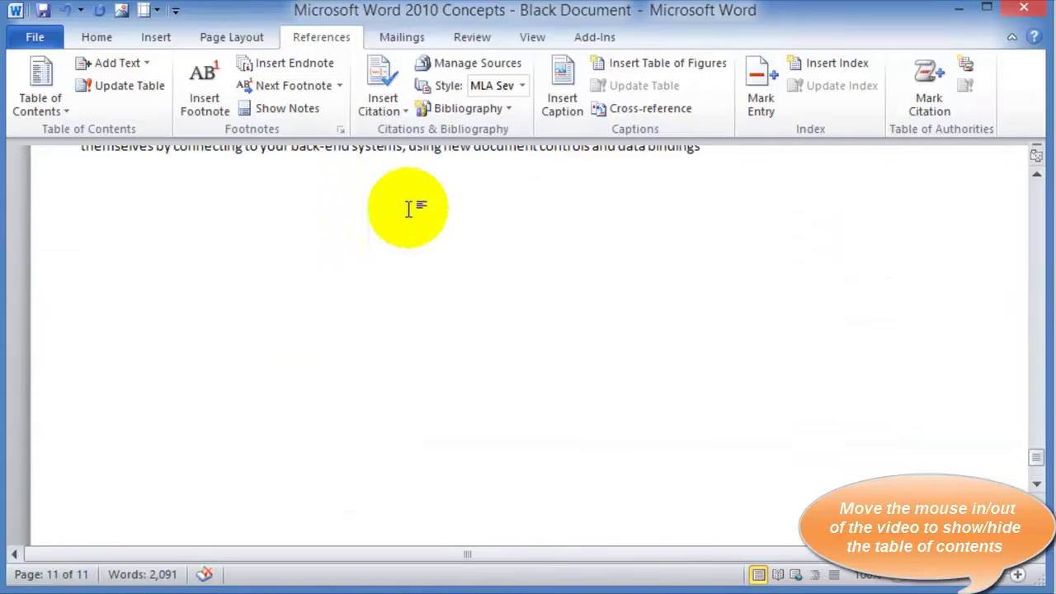
pyautogui.click(153, 38)
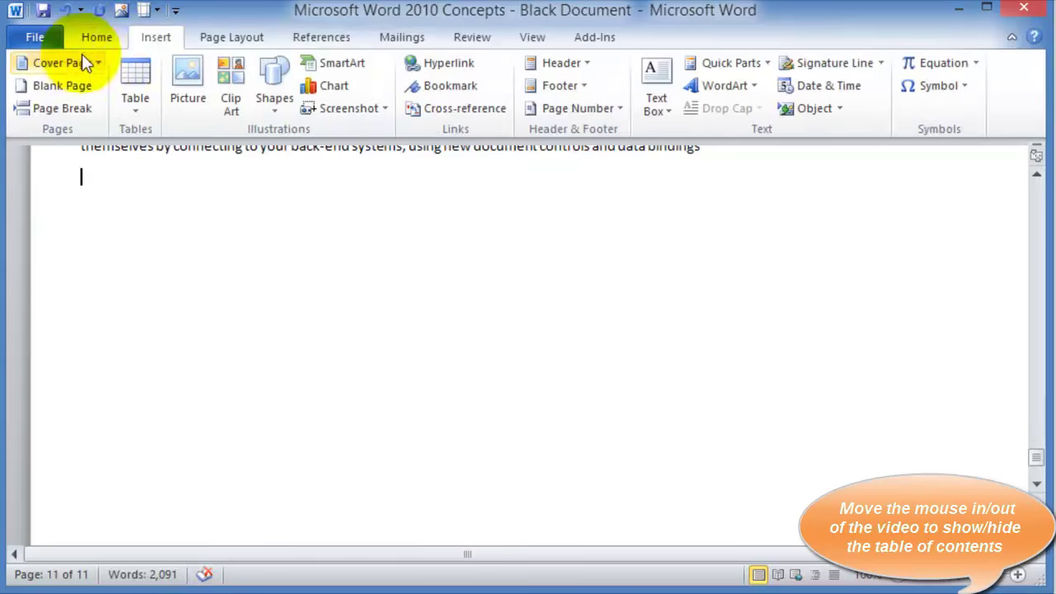
pyautogui.click(70, 107)
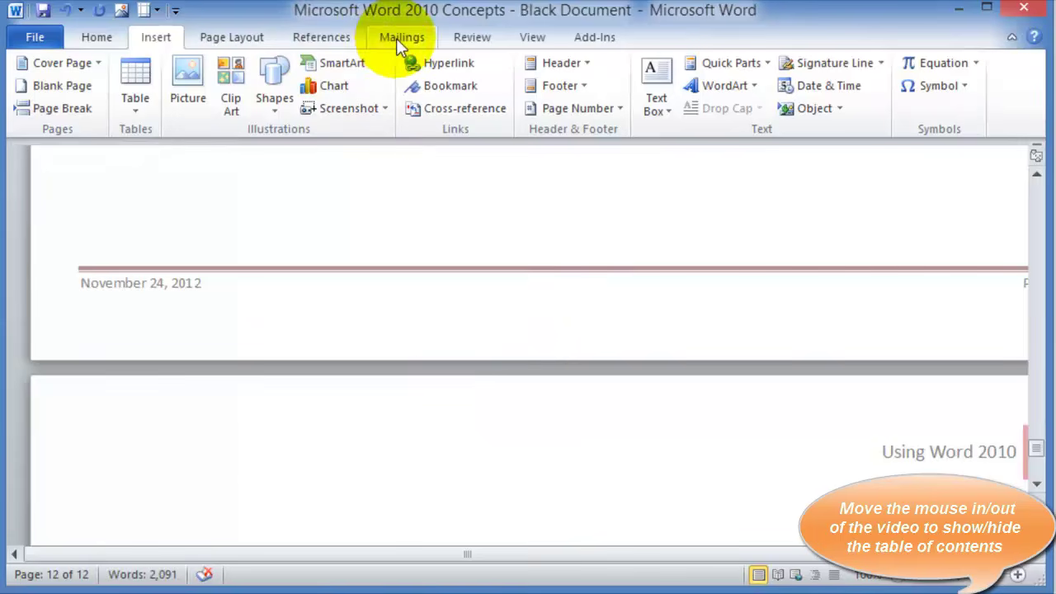
pyautogui.click(316, 37)
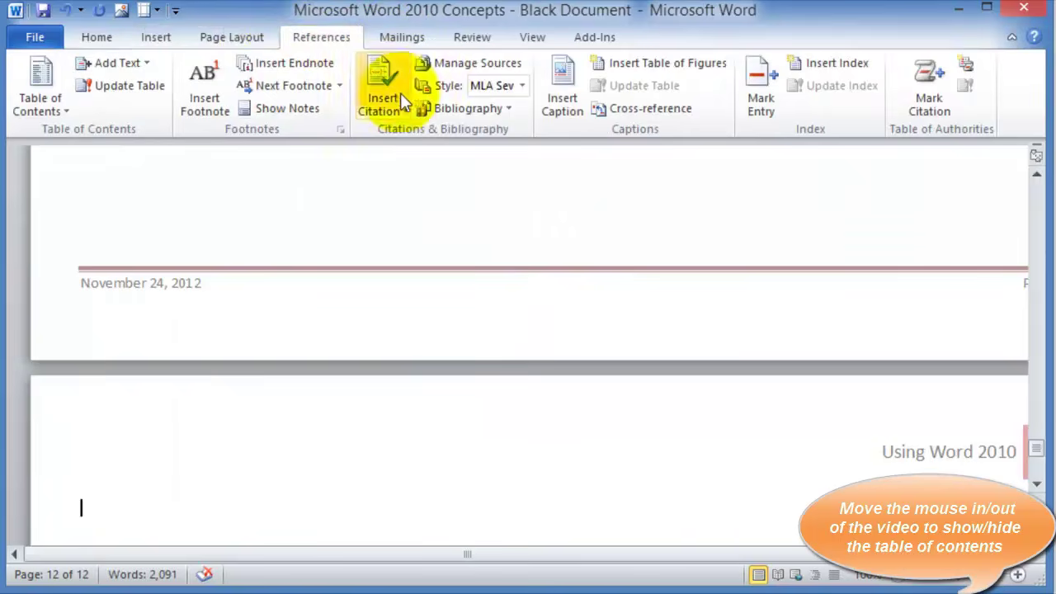
# Insert the built-in Works Cited bibliography listing the TechSoup article and 'Using Microsoft Office 2010'
pyautogui.click(509, 110)
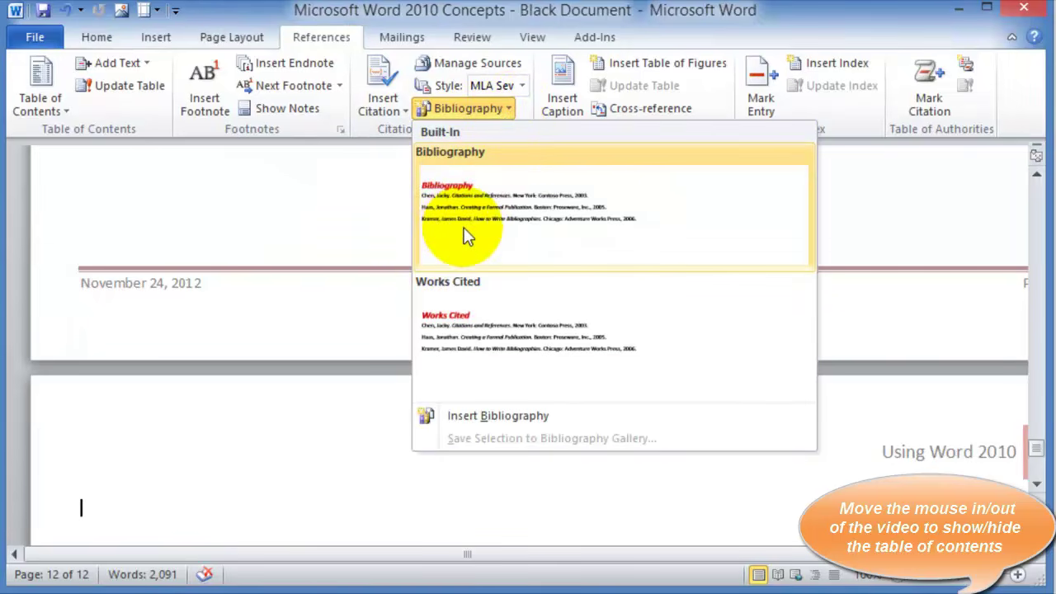
pyautogui.click(517, 330)
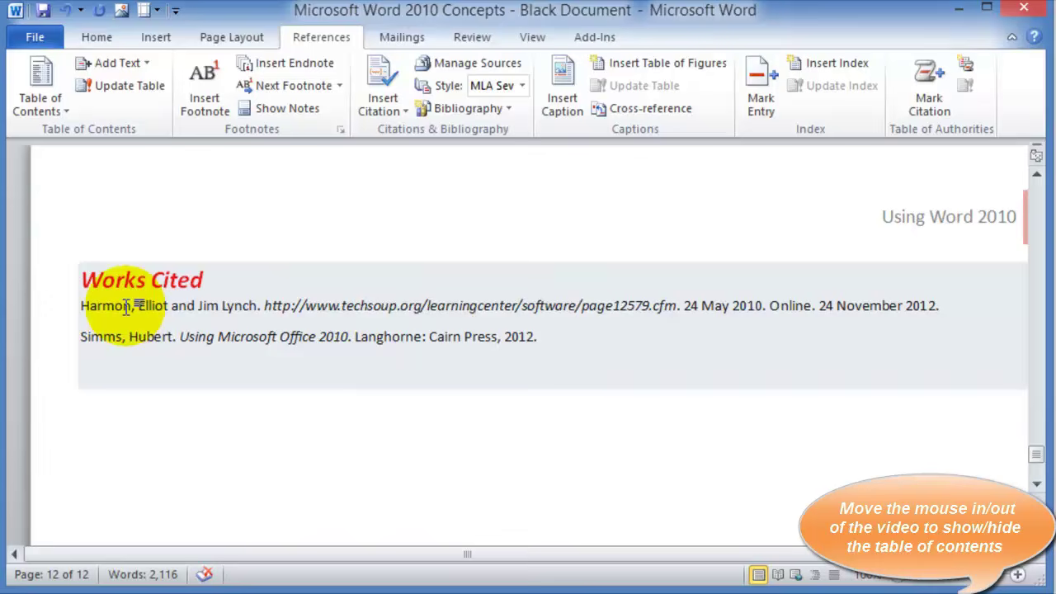
pyautogui.scroll(5, 398, 329)
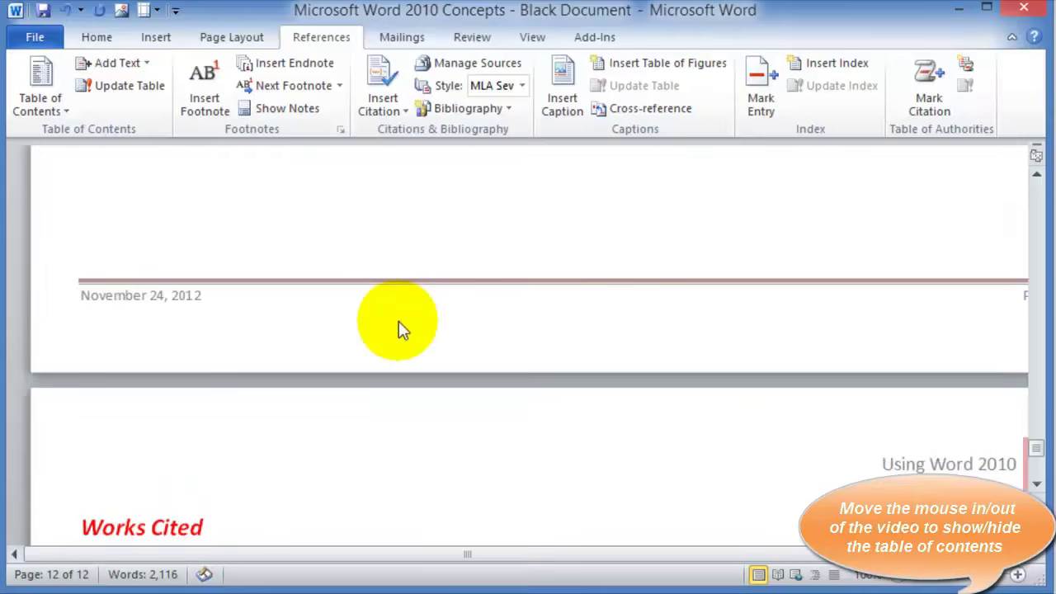
# Cite a new Book source, 'Using Technology in the 21st Century' (2011), at the paragraph's end
pyautogui.scroll(15, 399, 328)
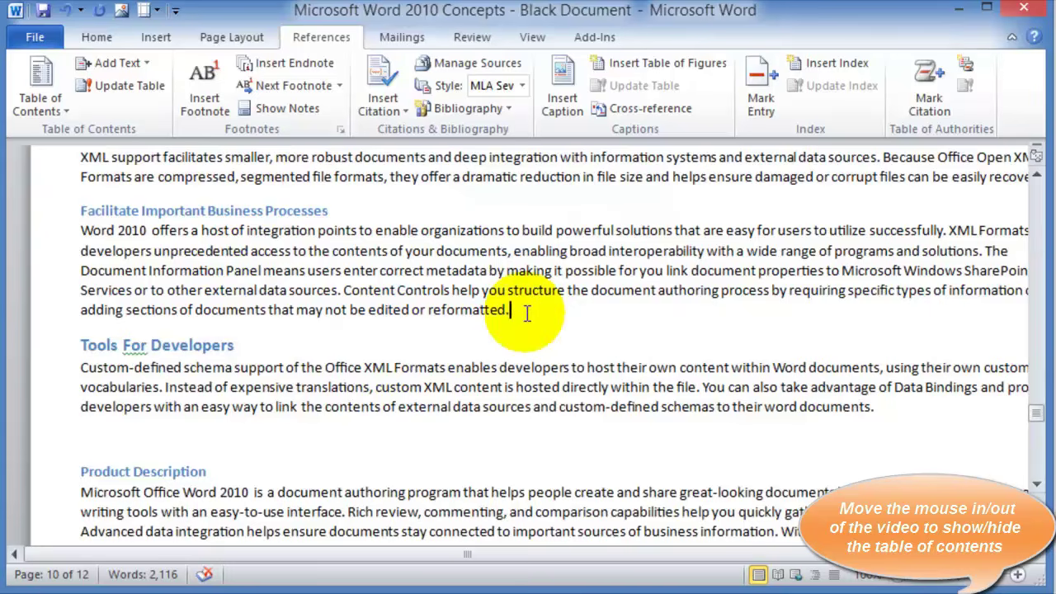
pyautogui.click(388, 112)
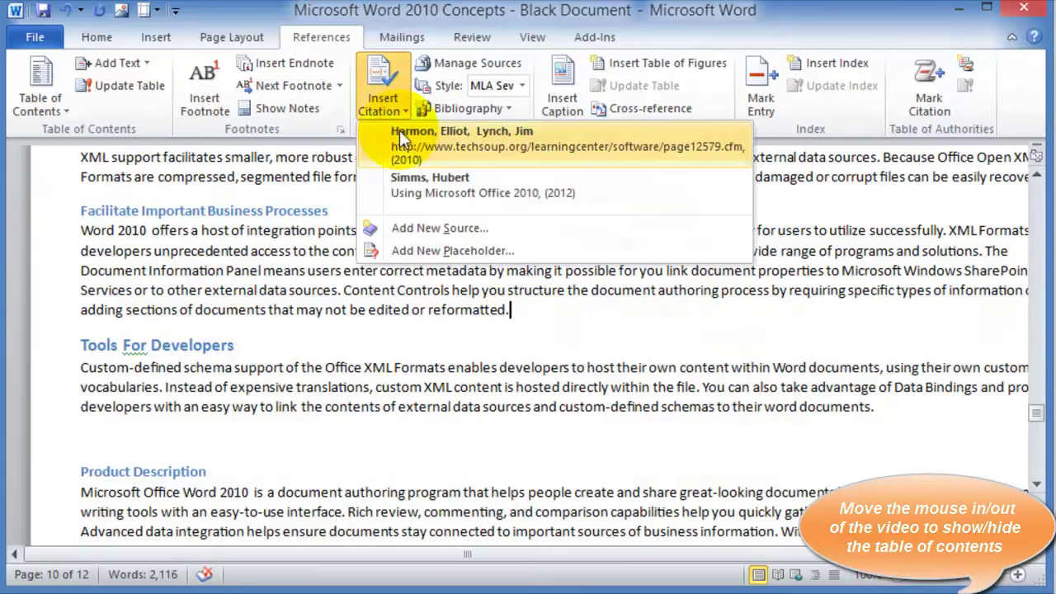
pyautogui.click(400, 231)
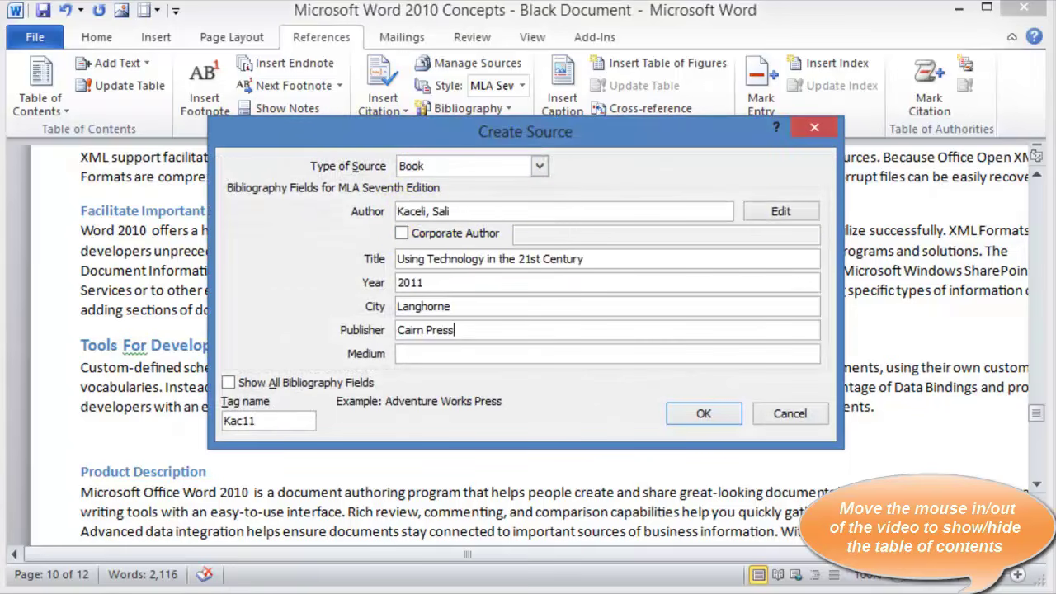
pyautogui.click(685, 414)
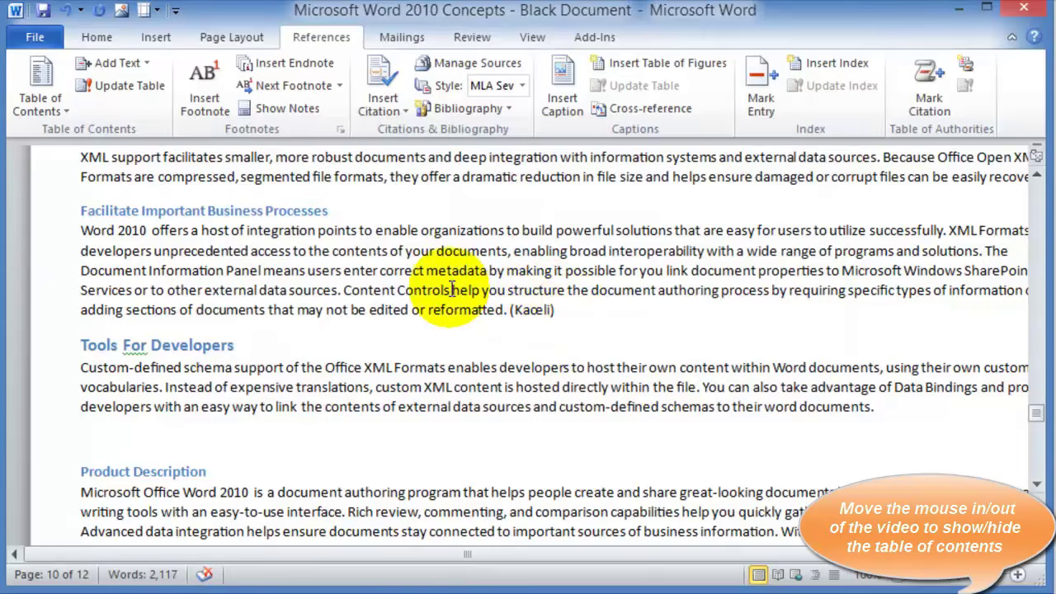
# Update the Works Cited bibliography so it lists three sources, including 'Using Technology in the 21st Century'
pyautogui.scroll(-10, 519, 314)
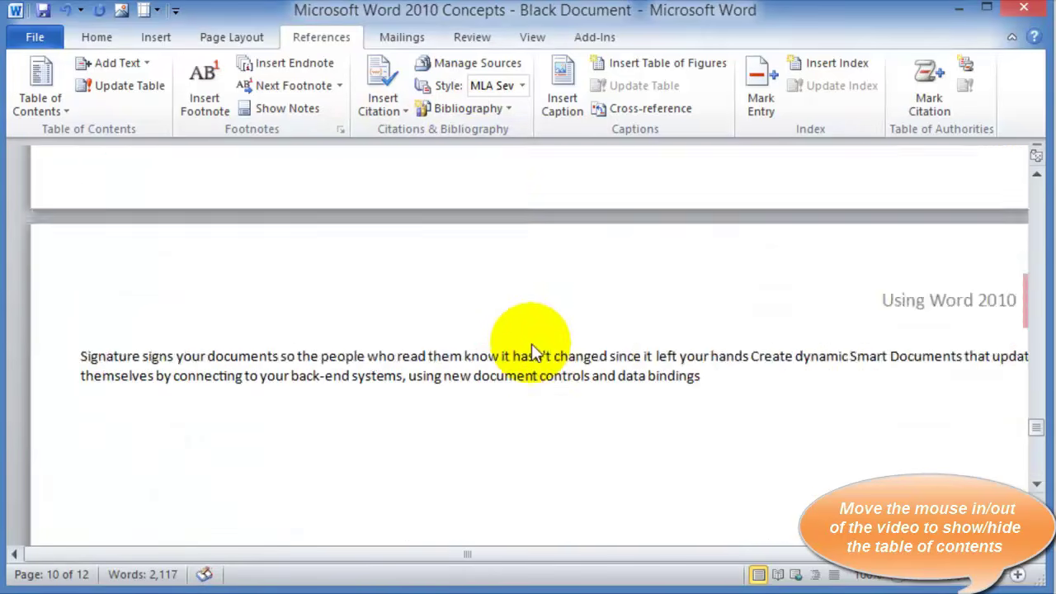
pyautogui.scroll(5, 531, 353)
pyautogui.scroll(-6, 561, 388)
pyautogui.scroll(3, 378, 330)
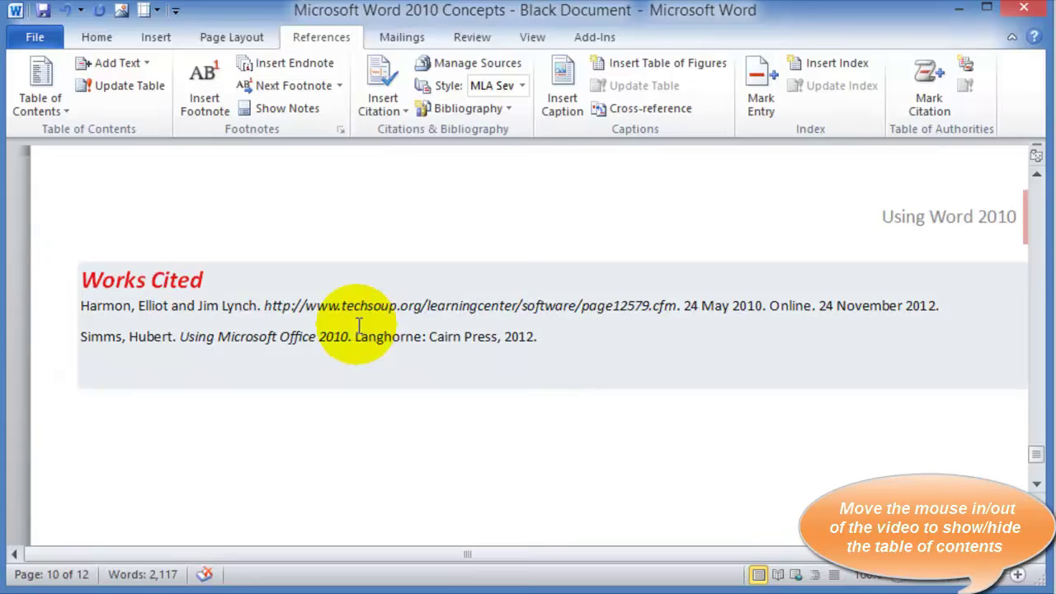
pyautogui.click(356, 320)
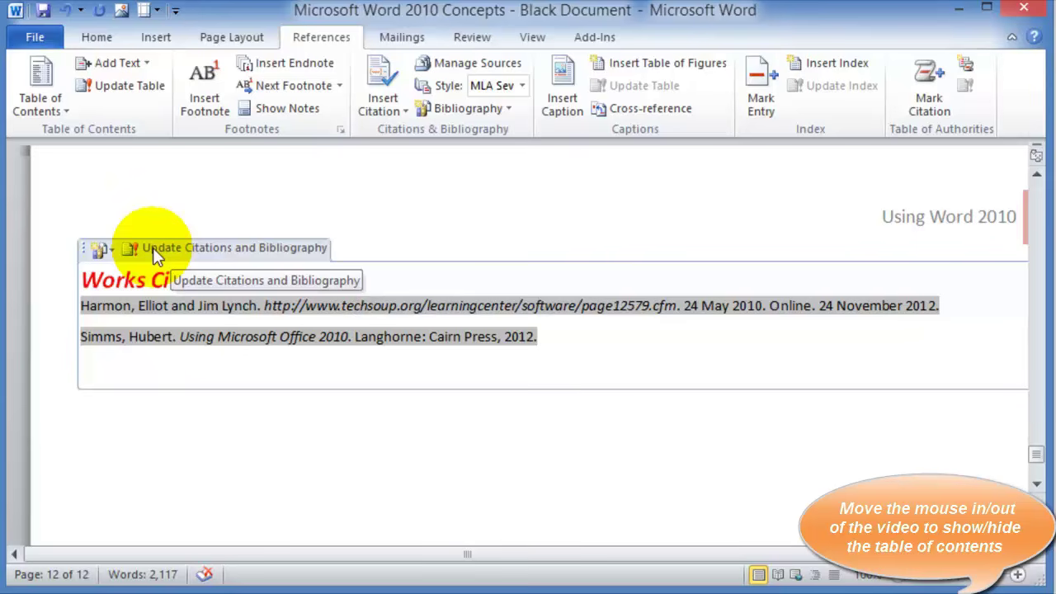
pyautogui.click(153, 247)
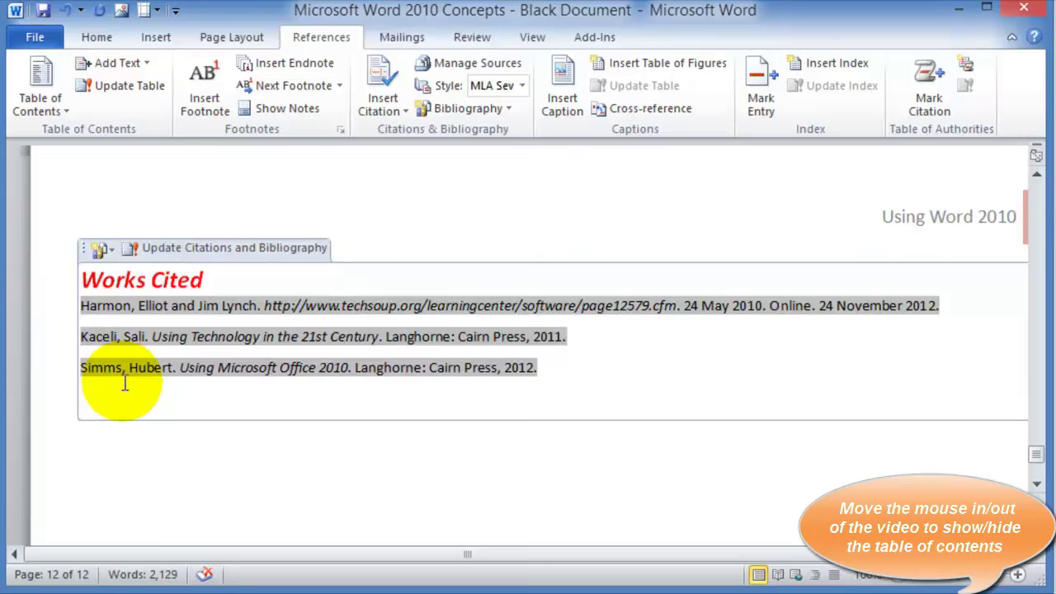
# Review the three sources in Source Manager's Master and Current lists, then deselect the Works Cited entries
pyautogui.click(462, 67)
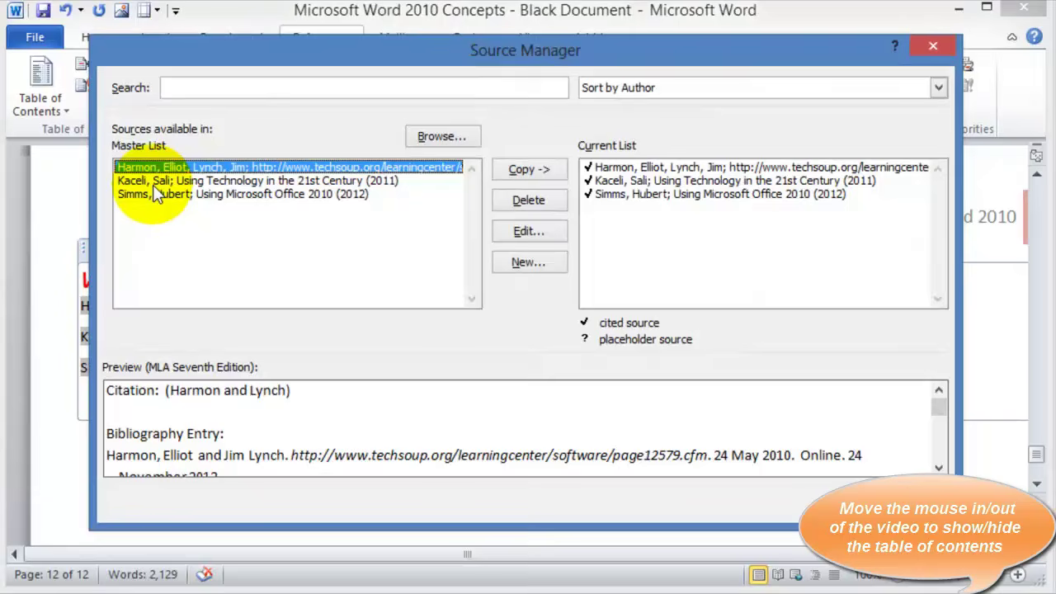
pyautogui.click(147, 181)
pyautogui.click(147, 194)
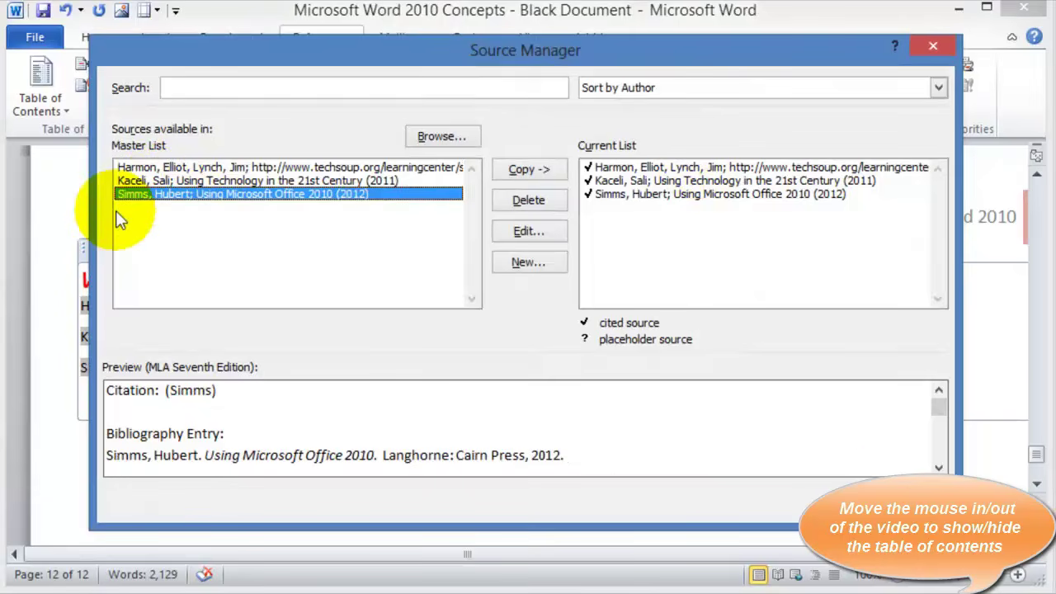
pyautogui.click(635, 194)
pyautogui.click(636, 180)
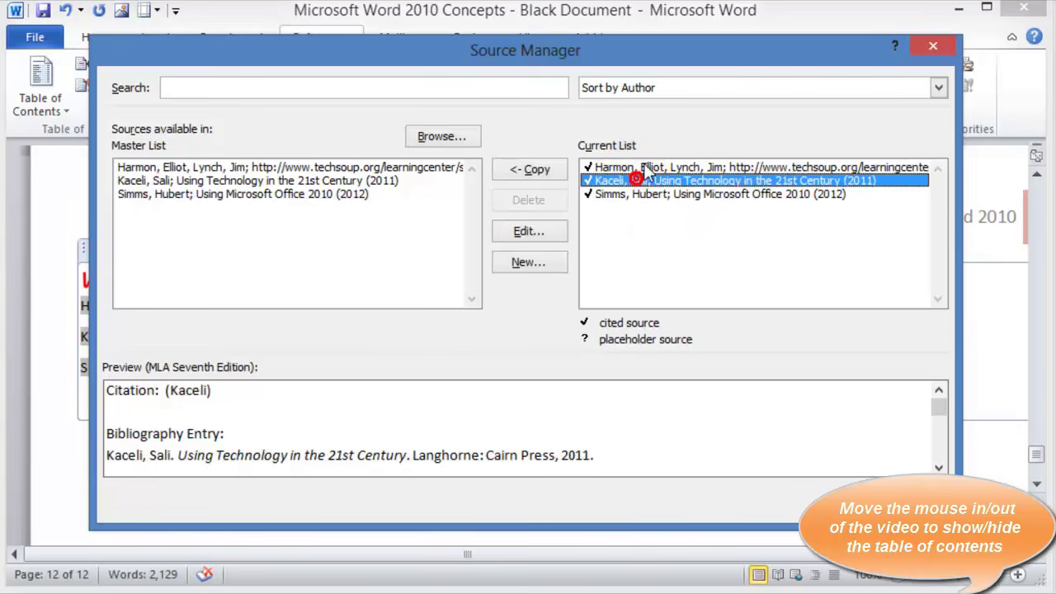
pyautogui.click(647, 167)
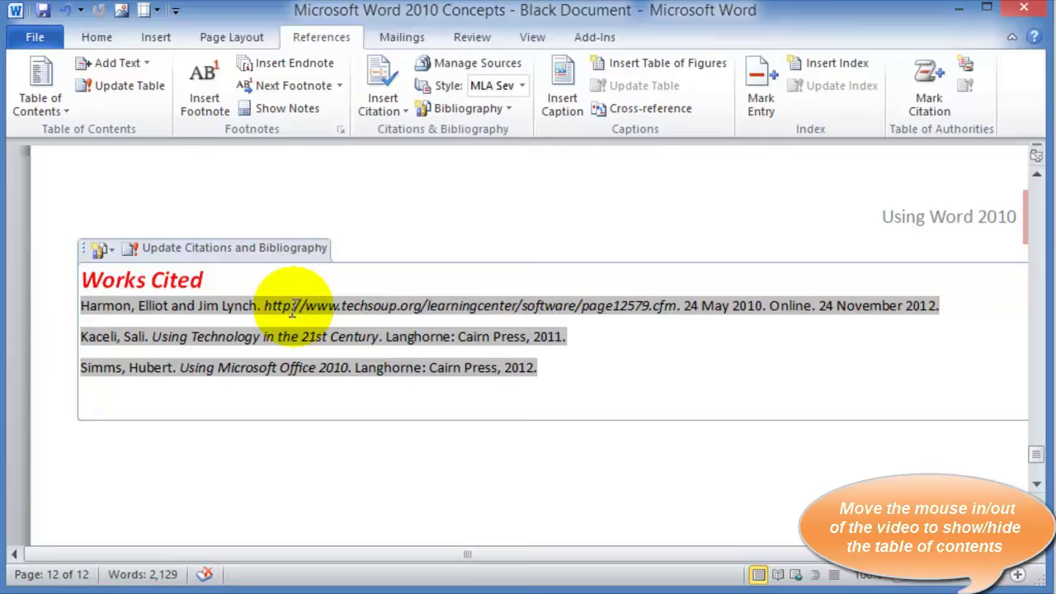
pyautogui.click(560, 373)
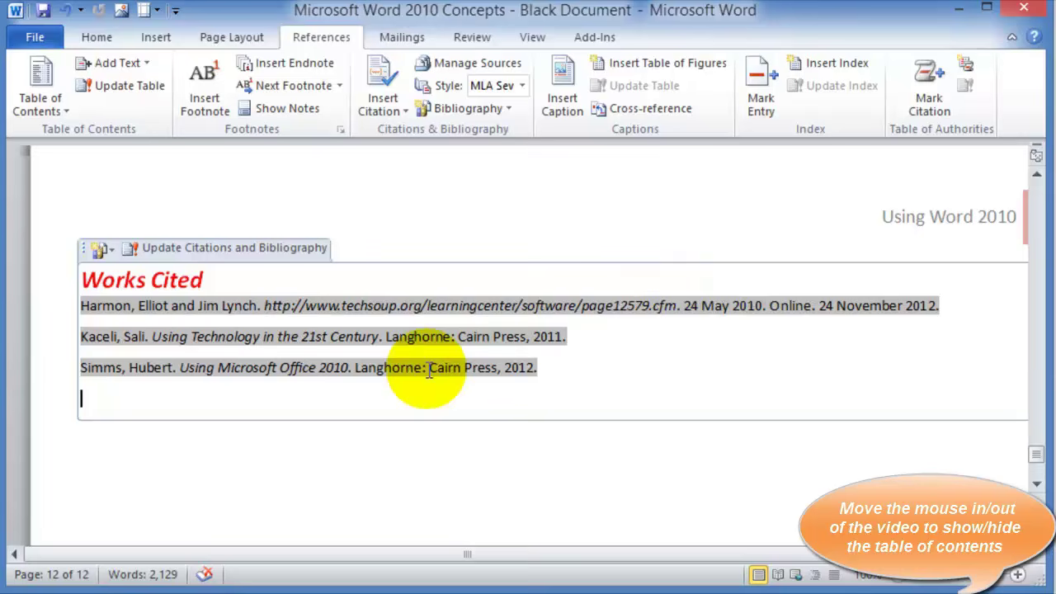
pyautogui.click(177, 394)
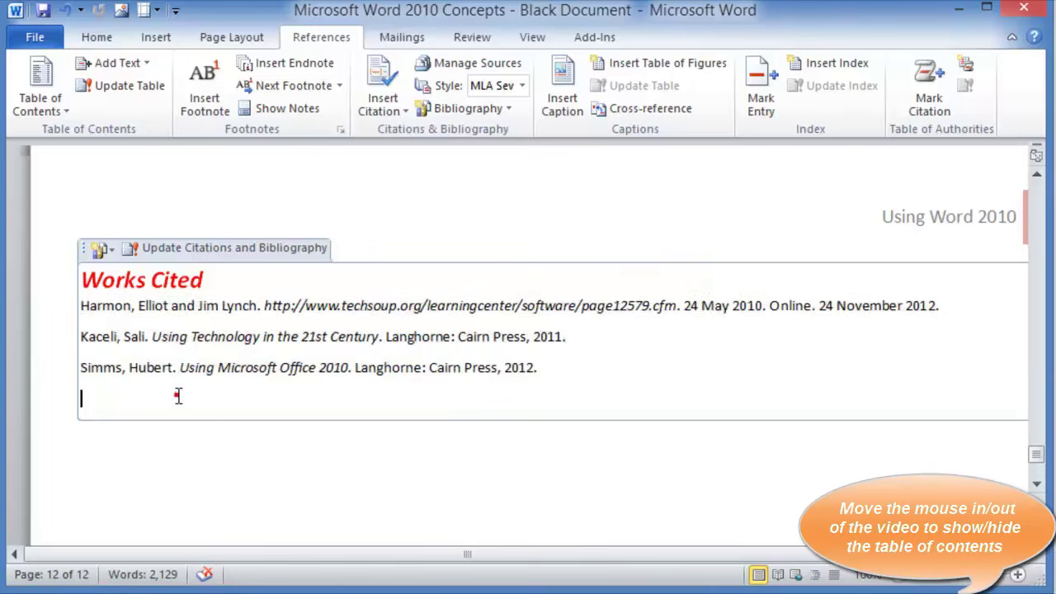
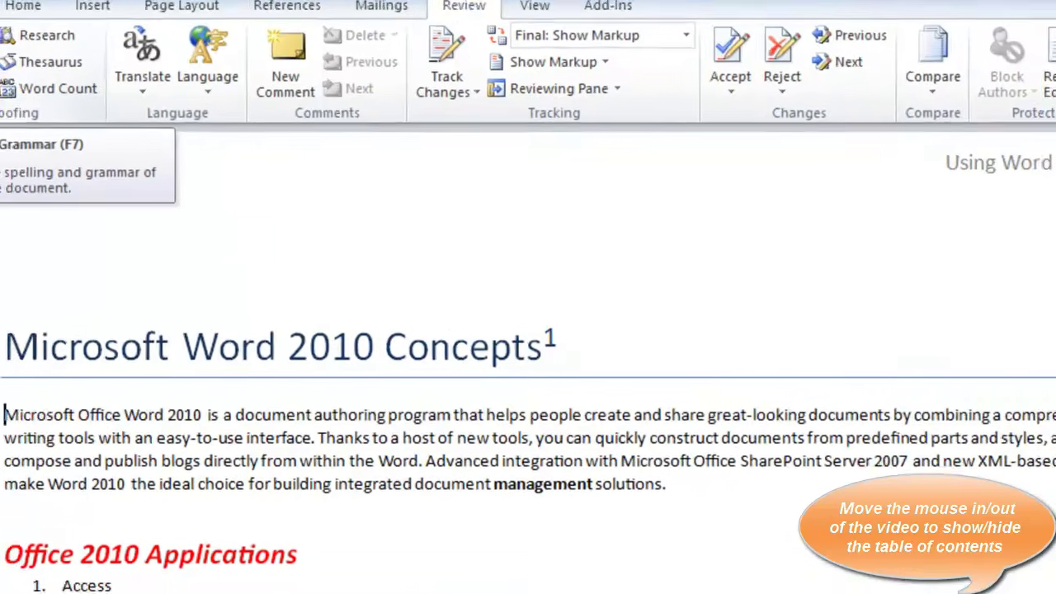
# Run a spelling and grammar check, ignore 'TypePad' once, and close the check
pyautogui.click(41, 107)
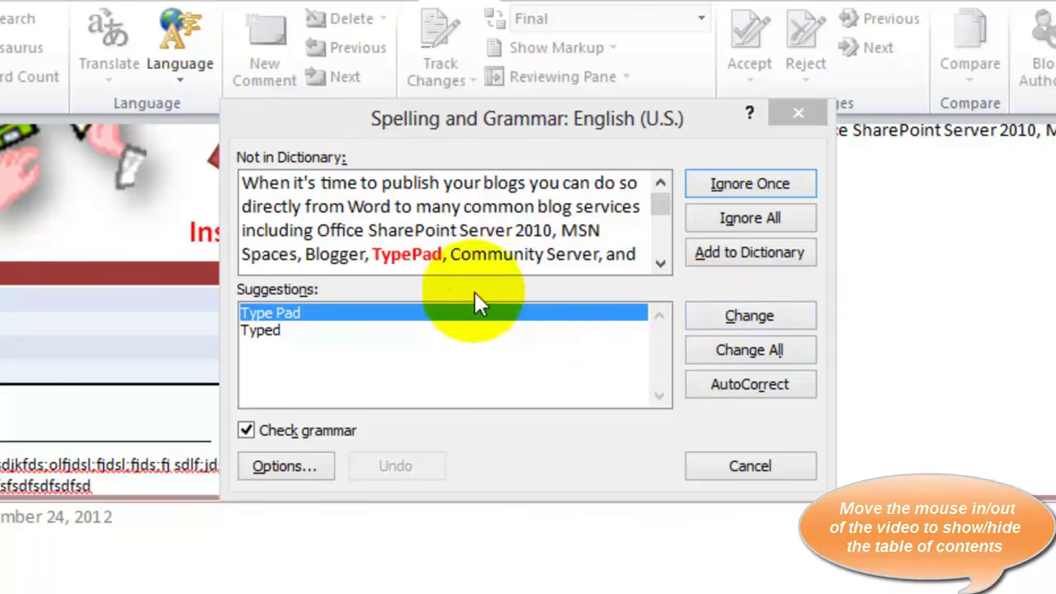
pyautogui.click(768, 184)
pyautogui.click(750, 468)
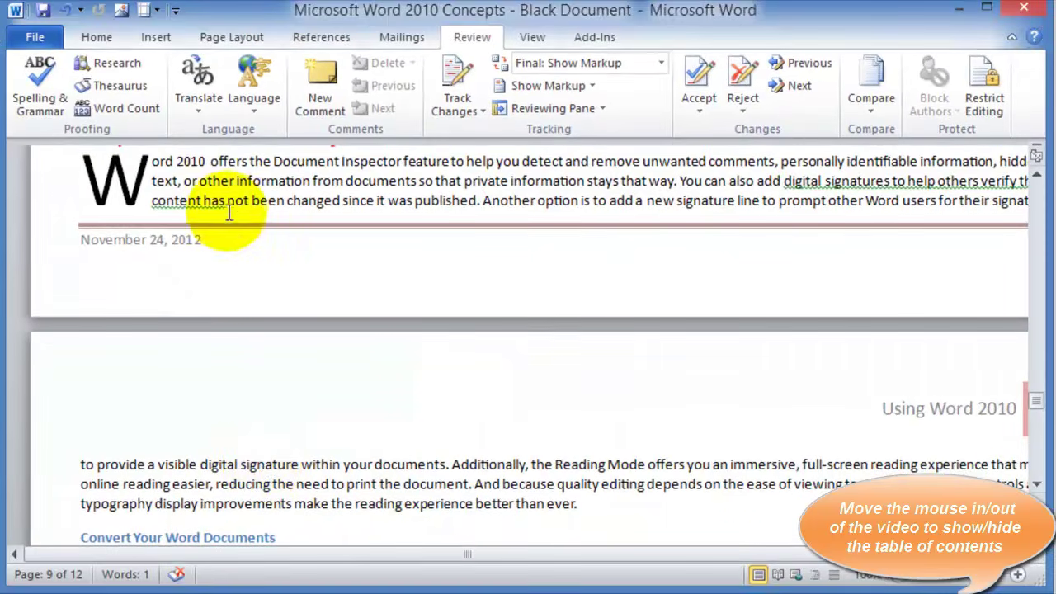
# Place the cursor at the end of the paragraph further down the page
pyautogui.click(614, 502)
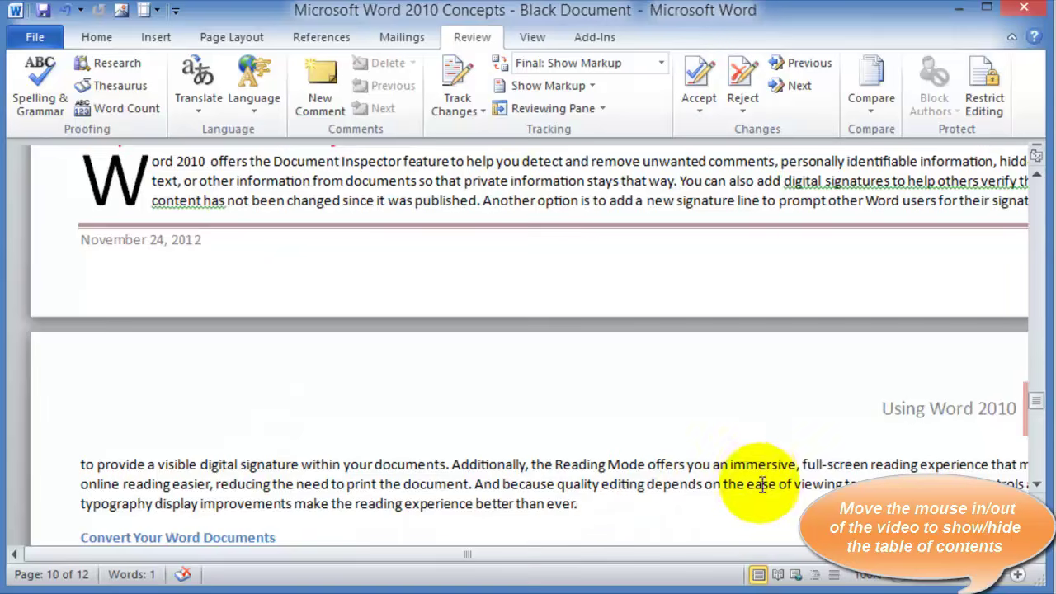
pyautogui.scroll(-1, 762, 495)
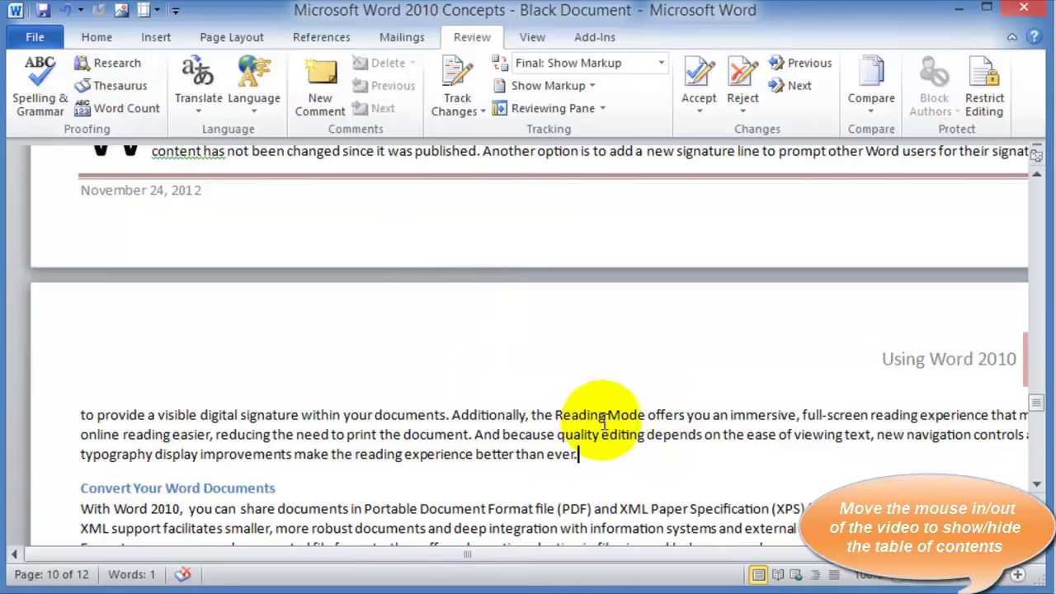
pyautogui.click(602, 458)
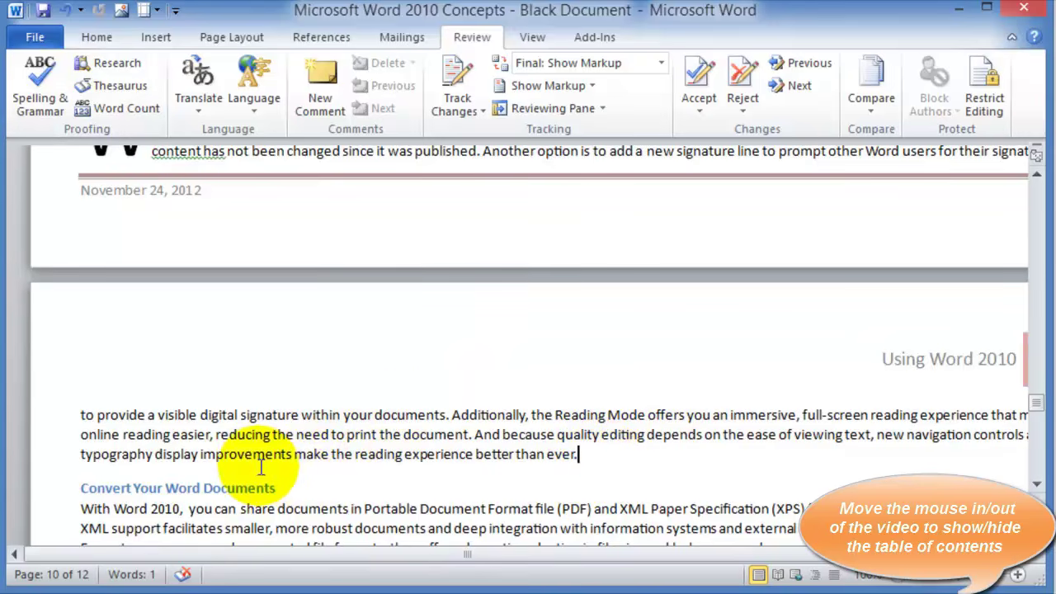
pyautogui.rightClick(440, 458)
pyautogui.press('Escape')
pyautogui.doubleClick(421, 454)
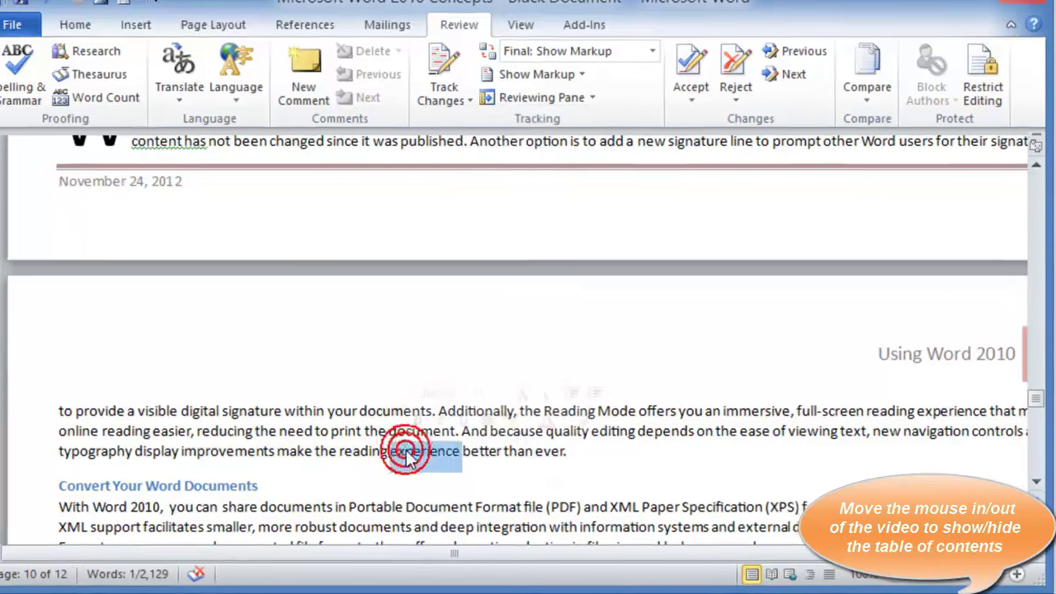
pyautogui.rightClick(446, 457)
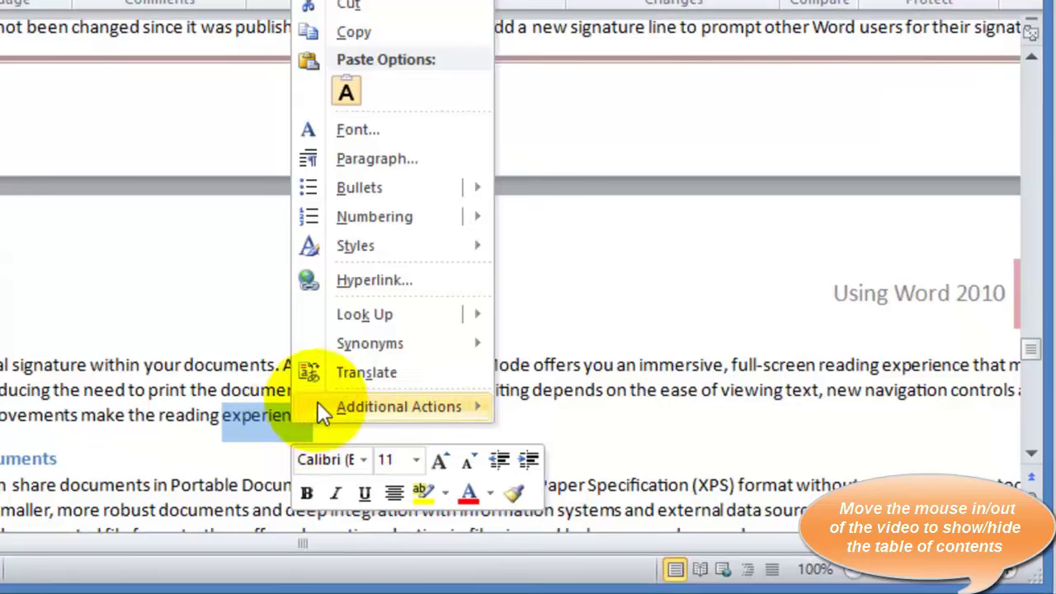
pyautogui.moveTo(396, 345)
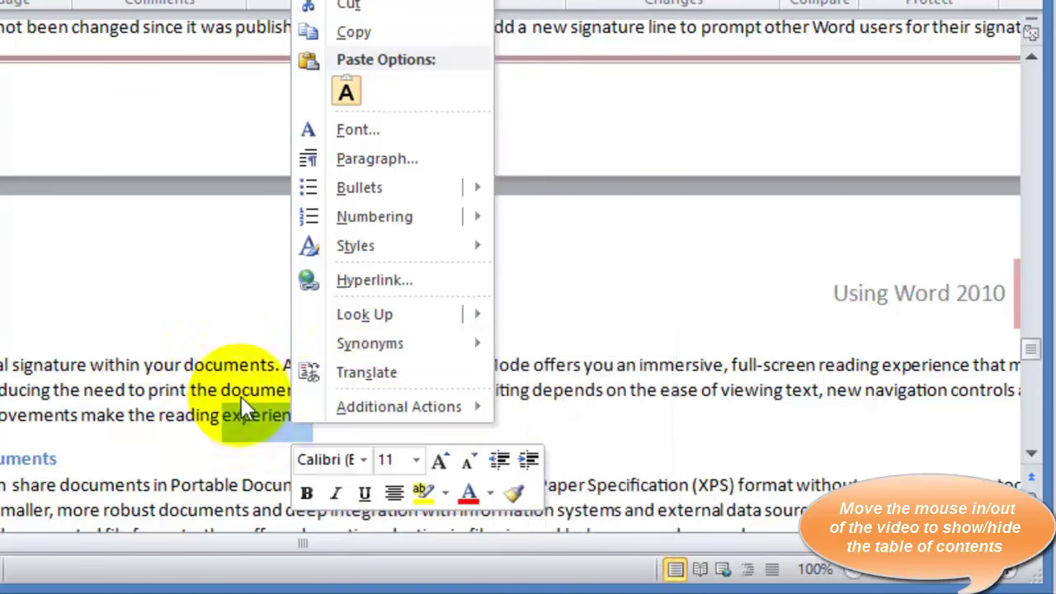
pyautogui.moveTo(426, 315)
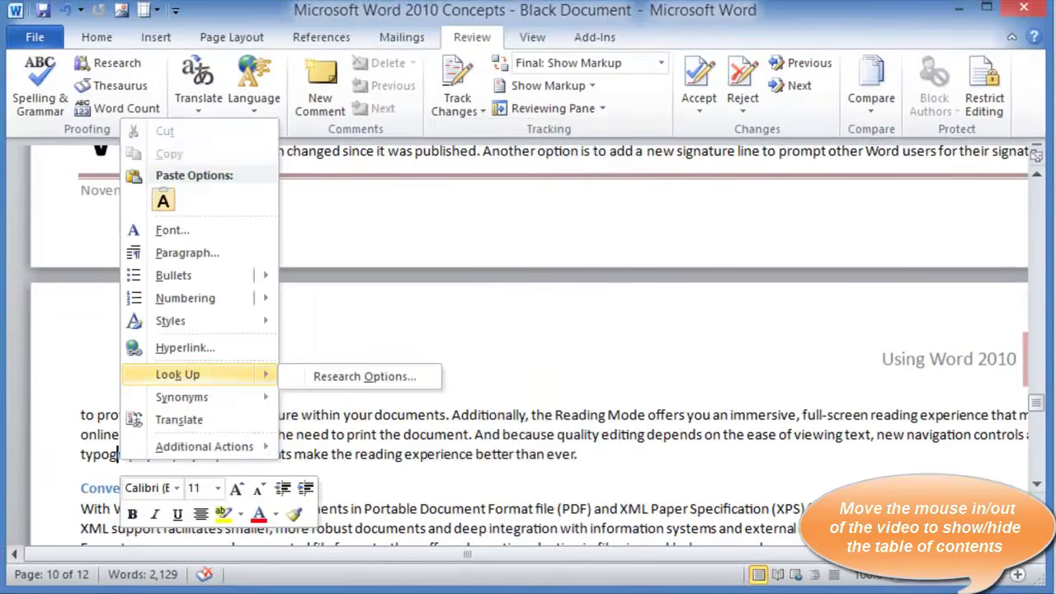
pyautogui.click(349, 88)
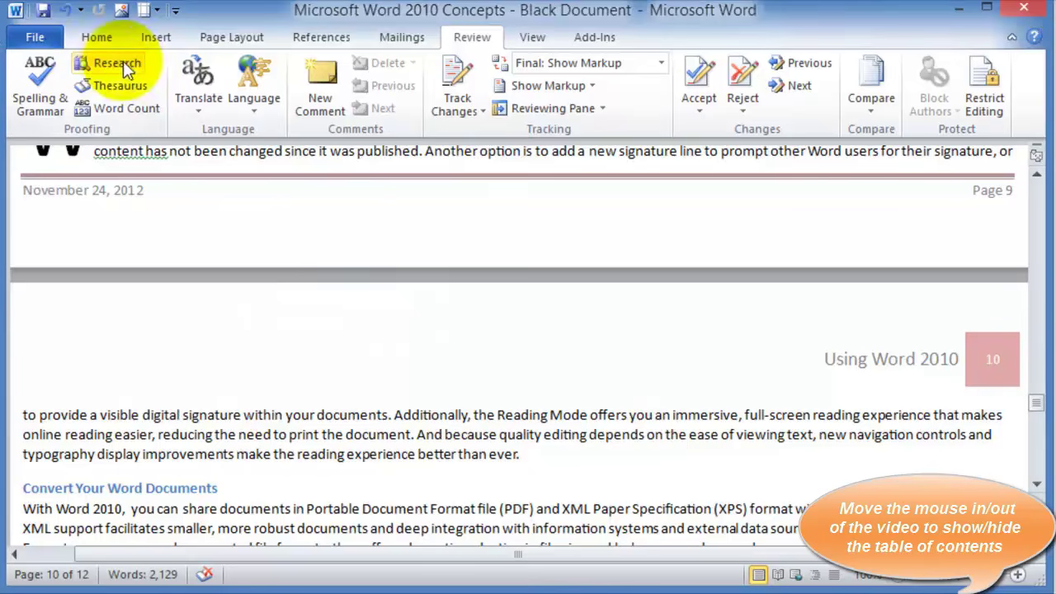
pyautogui.click(108, 64)
pyautogui.click(107, 63)
pyautogui.click(108, 62)
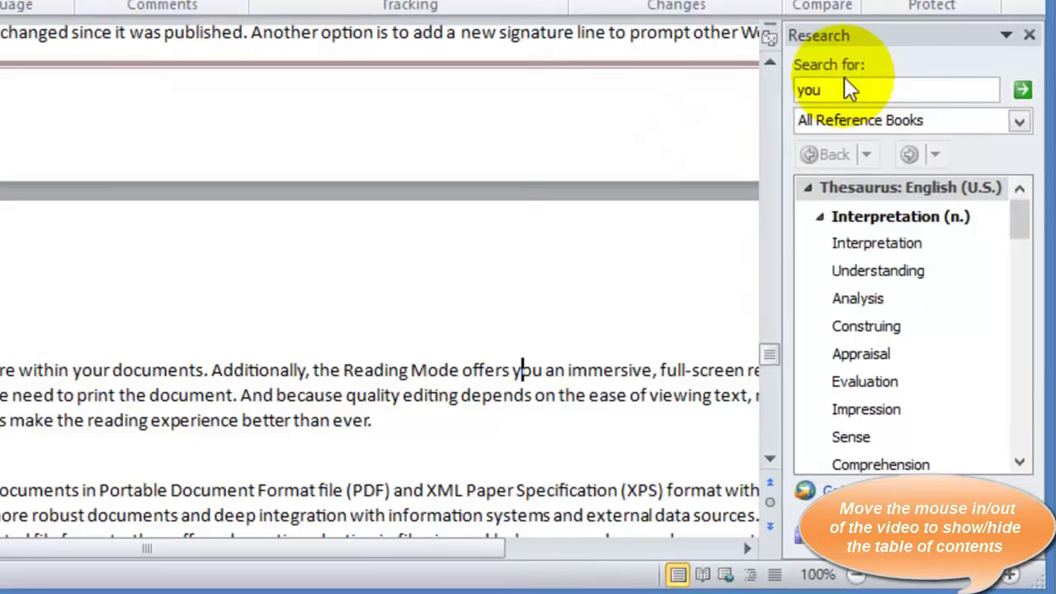
pyautogui.click(881, 195)
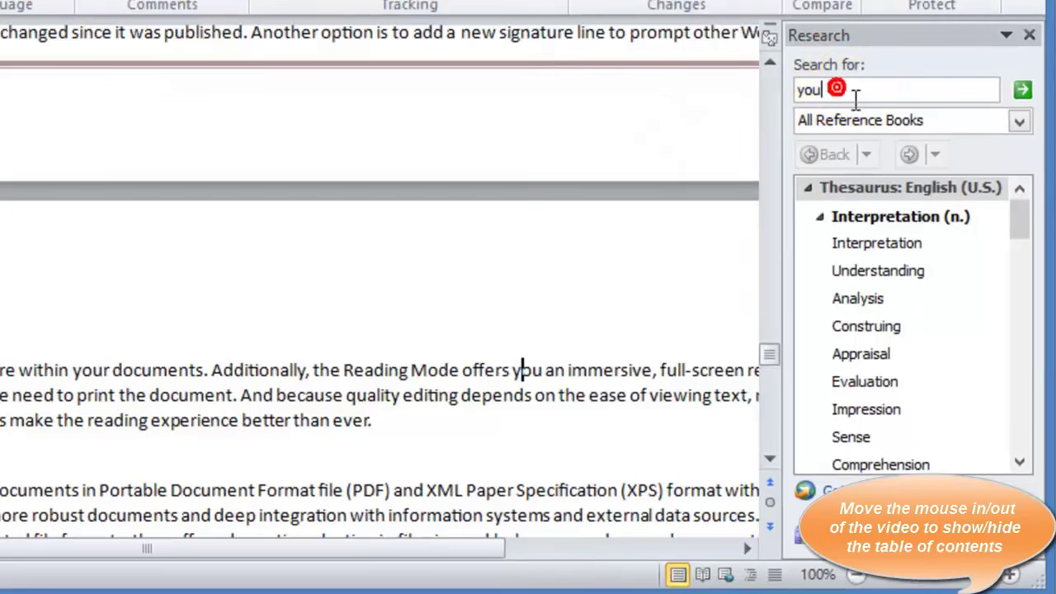
pyautogui.press('BackSpace')
pyautogui.press('BackSpace')
pyautogui.press('BackSpace')
pyautogui.write('experience')
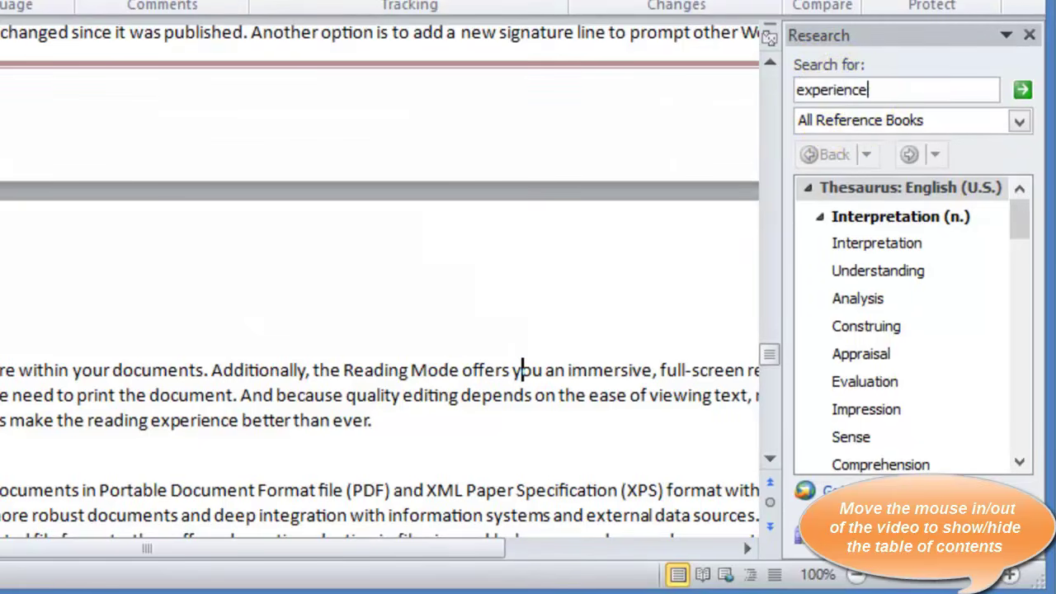
pyautogui.press('Return')
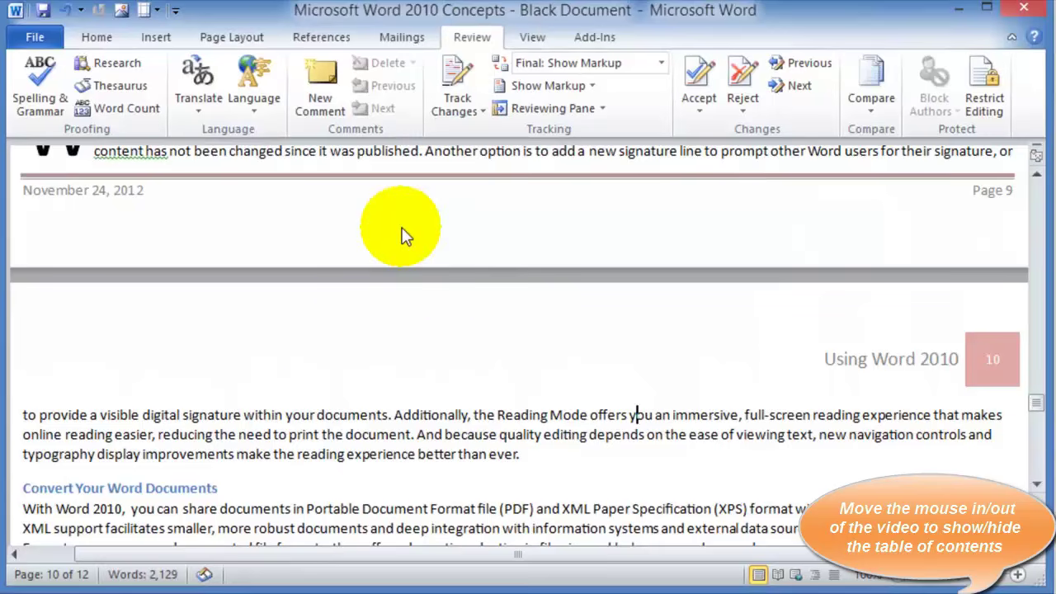
pyautogui.click(117, 369)
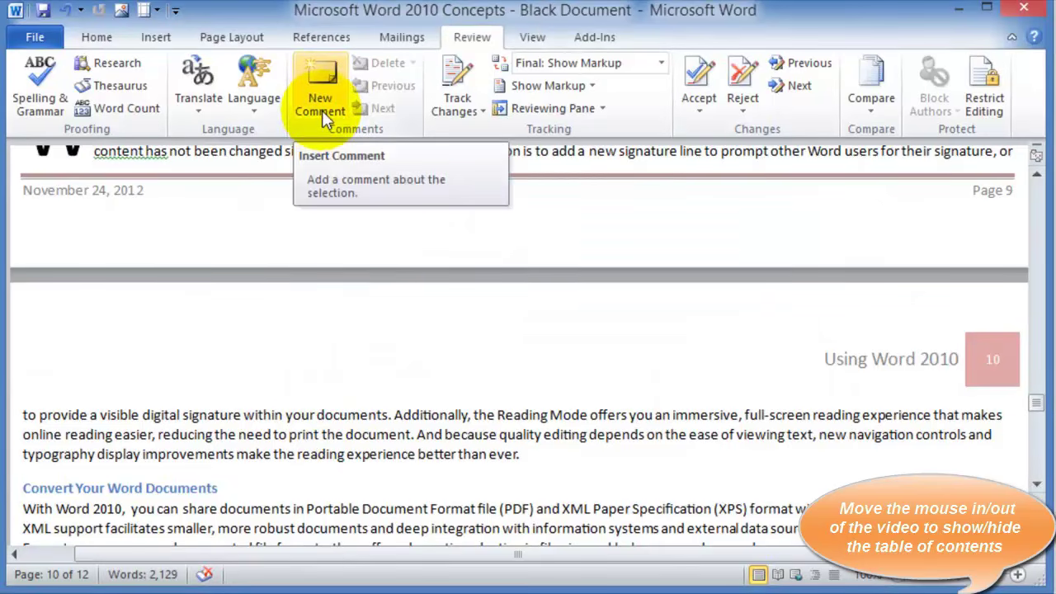
# Add New Comment to the Quick Access Toolbar and attach a three-line comment after 'ever.'
pyautogui.rightClick(321, 80)
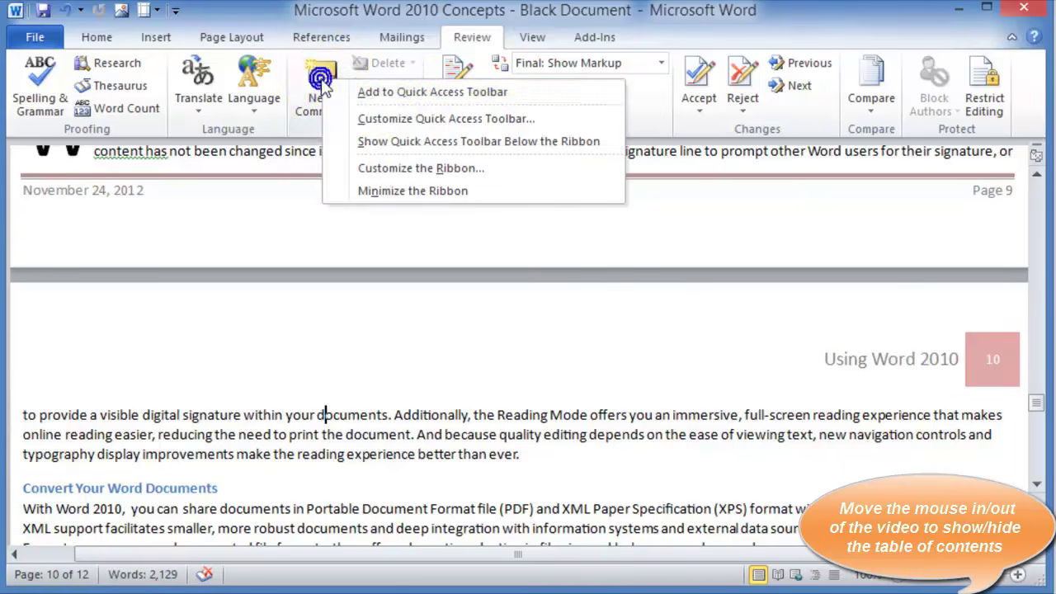
pyautogui.click(372, 93)
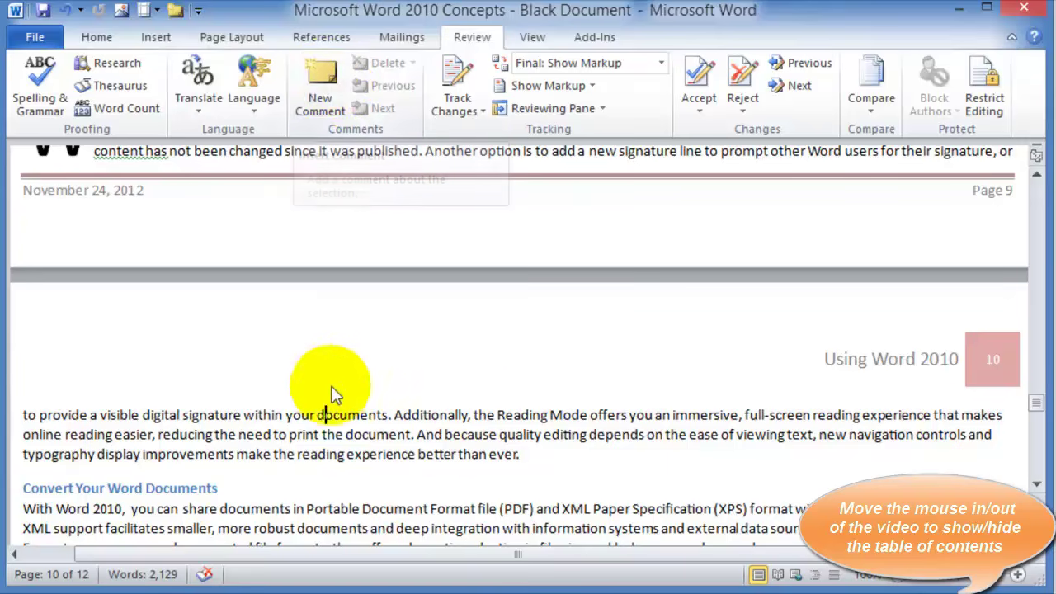
pyautogui.click(531, 455)
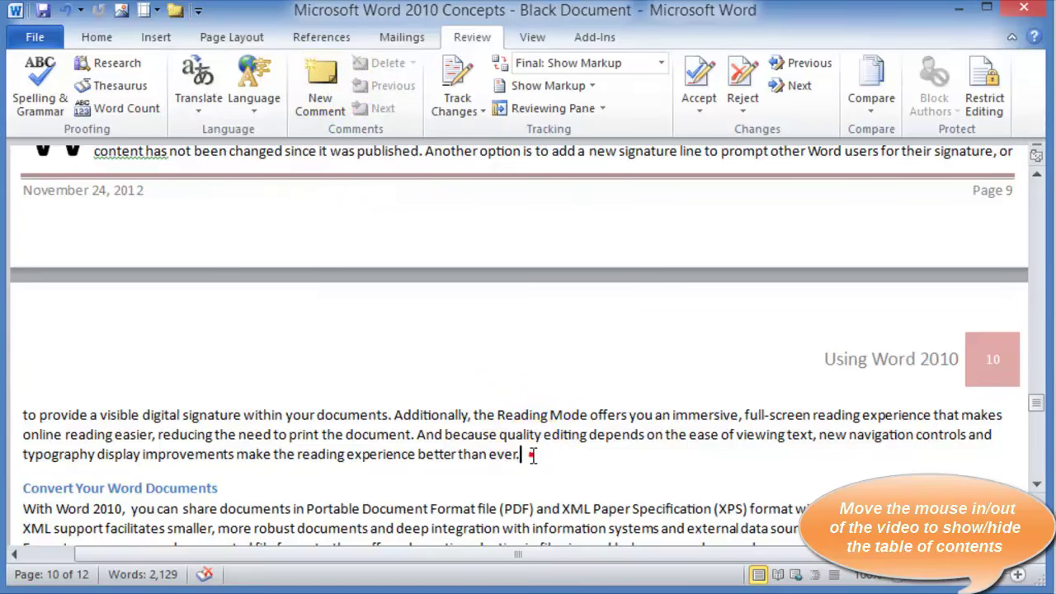
pyautogui.click(338, 95)
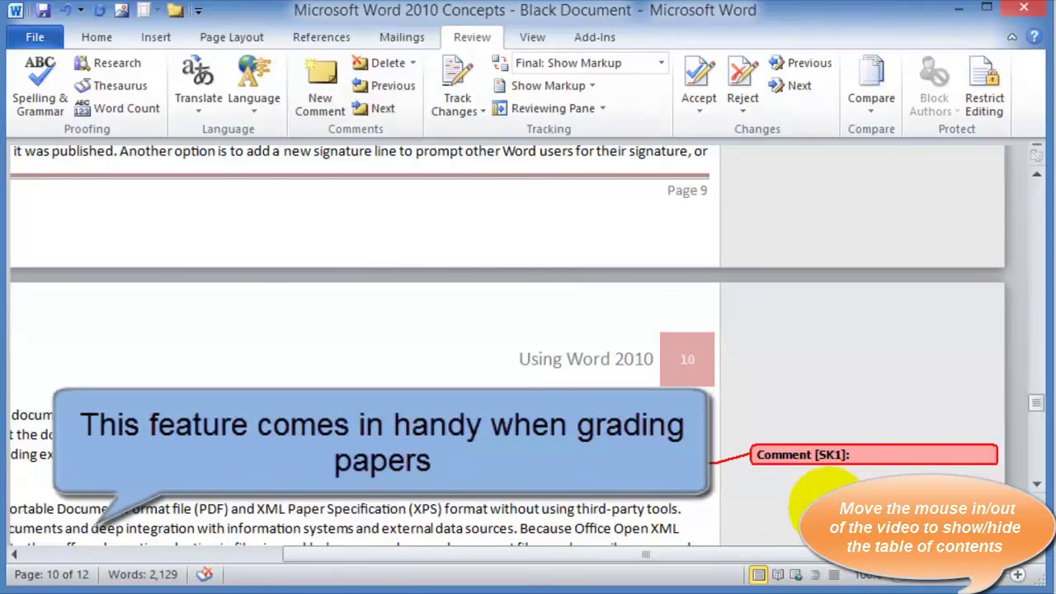
pyautogui.write('sdfsdfdsfdsfsdfs;lkjf')
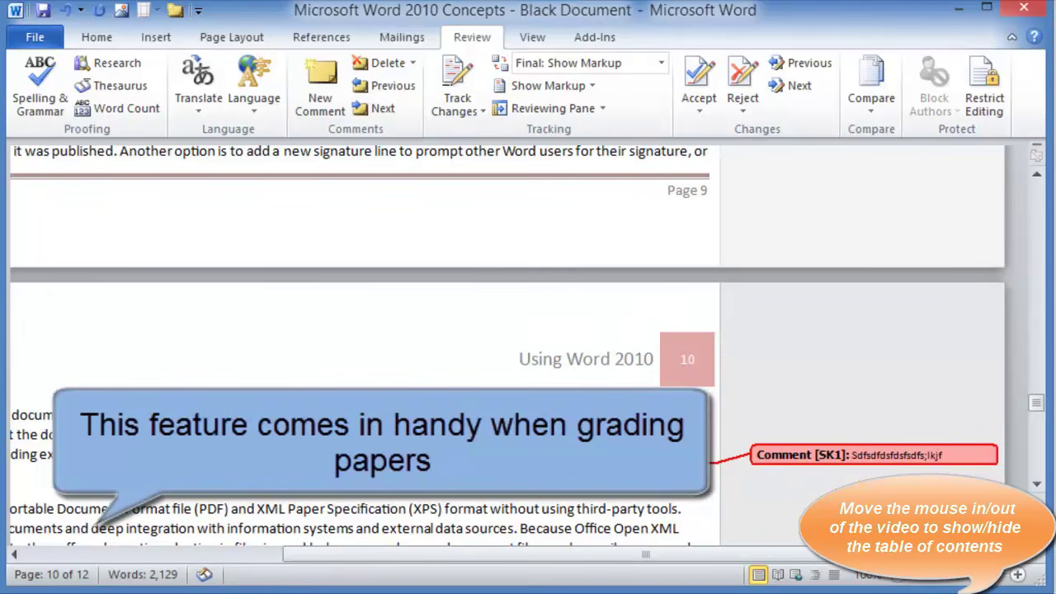
pyautogui.write('s;fja;sljf;safjasf')
pyautogui.press('Return')
pyautogui.write('sdfsd')
pyautogui.press('Return')
pyautogui.write('fsdfsdfsf')
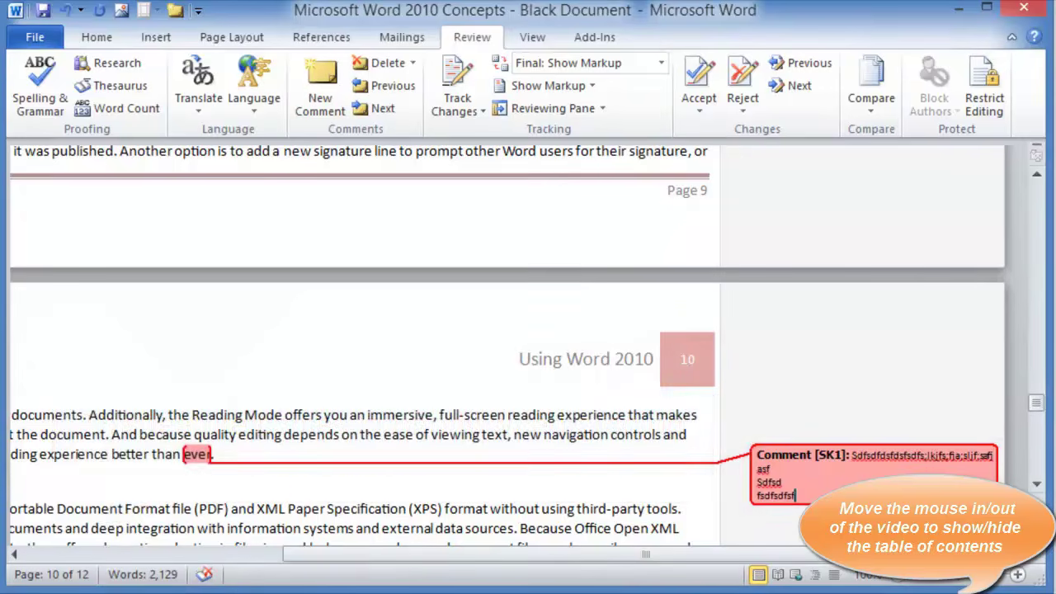
pyautogui.click(328, 509)
# Insert a second comment right after '(Kaceli)'
pyautogui.scroll(-3, 325, 512)
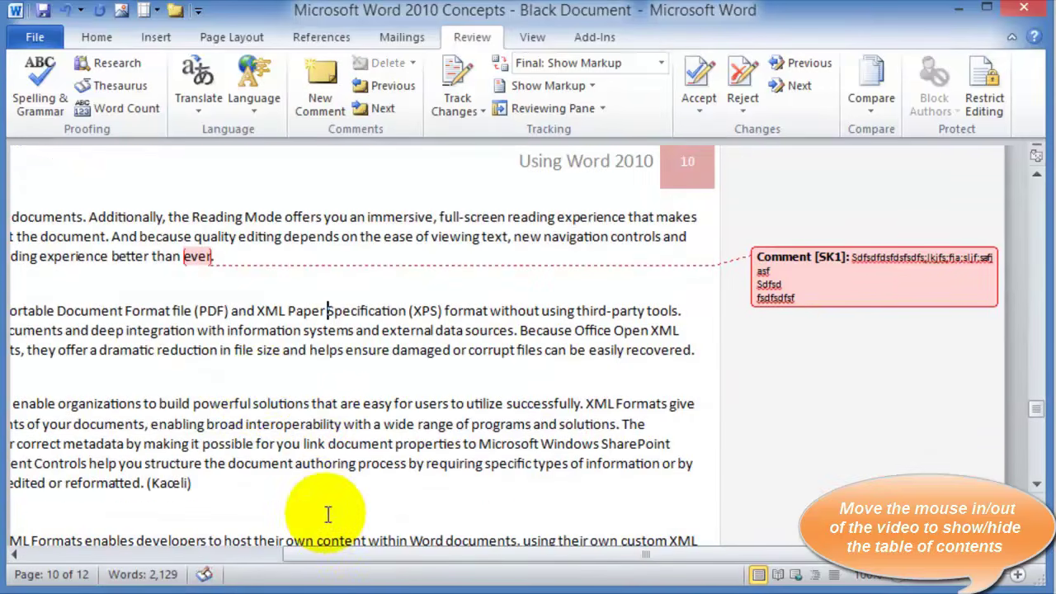
pyautogui.click(193, 483)
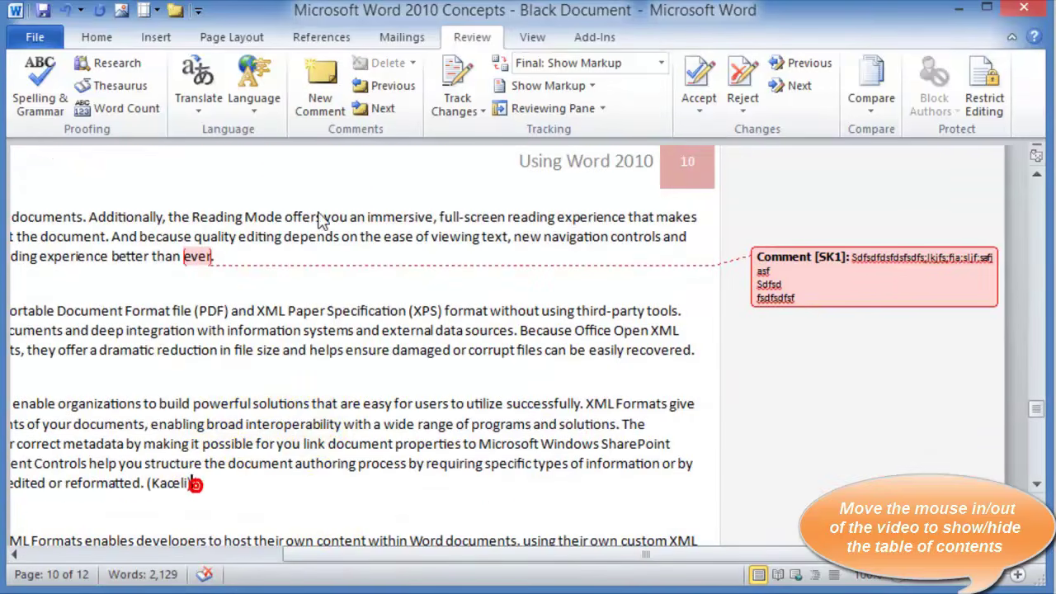
pyautogui.click(321, 92)
pyautogui.click(528, 375)
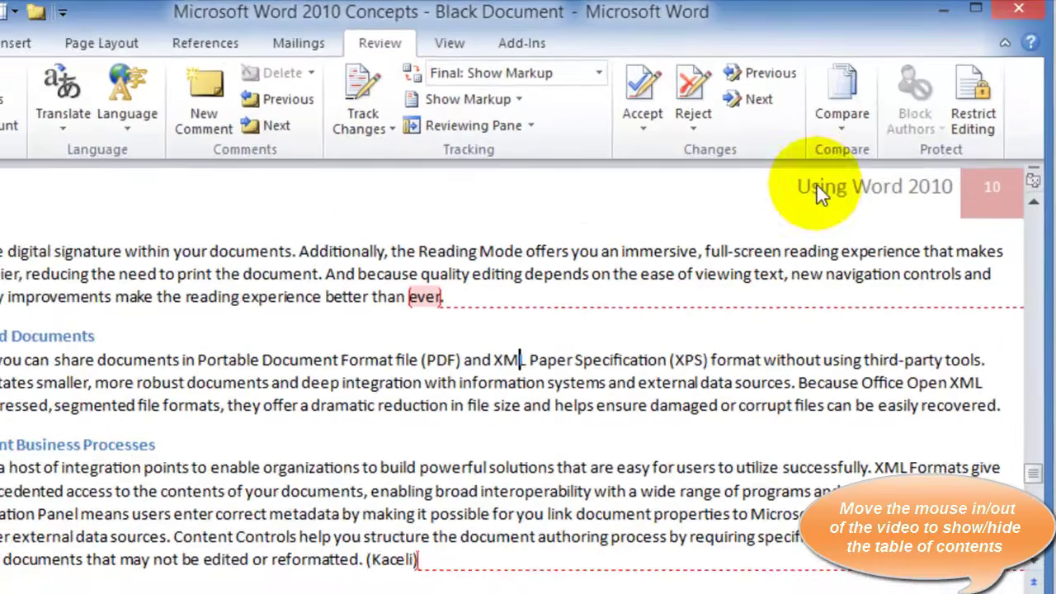
# Look at the Review tab's Compare options, then switch to the View tab
pyautogui.click(872, 109)
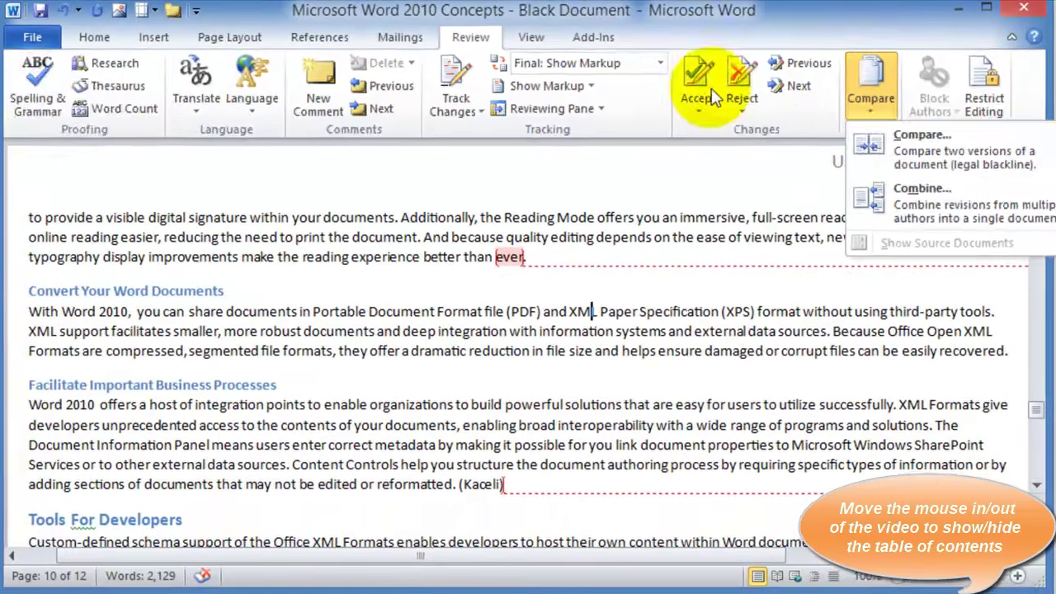
pyautogui.click(385, 48)
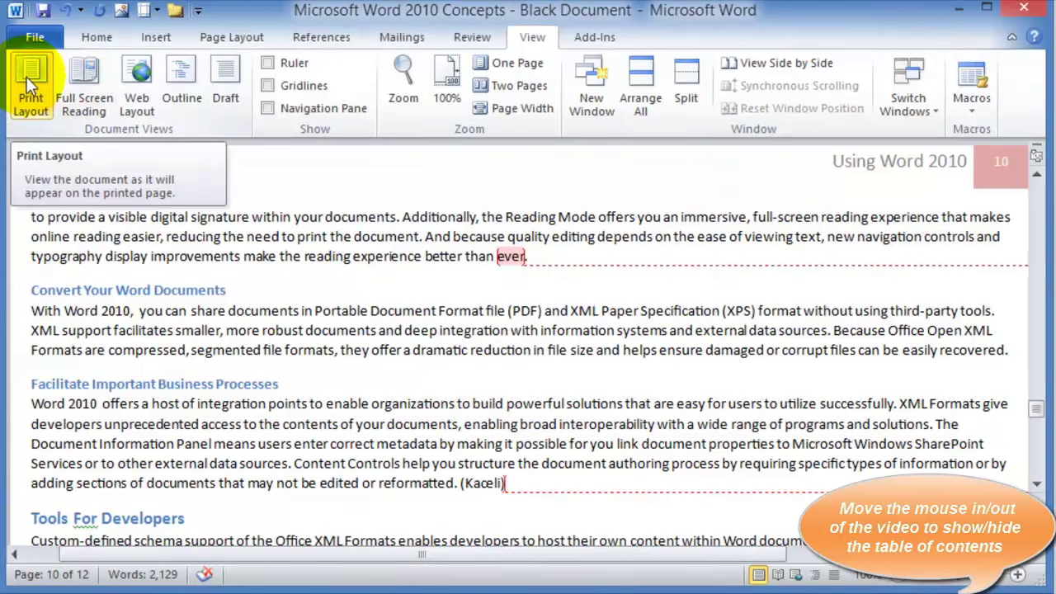
# Show the document in Full Screen Reading view and scroll back through the pages
pyautogui.click(91, 75)
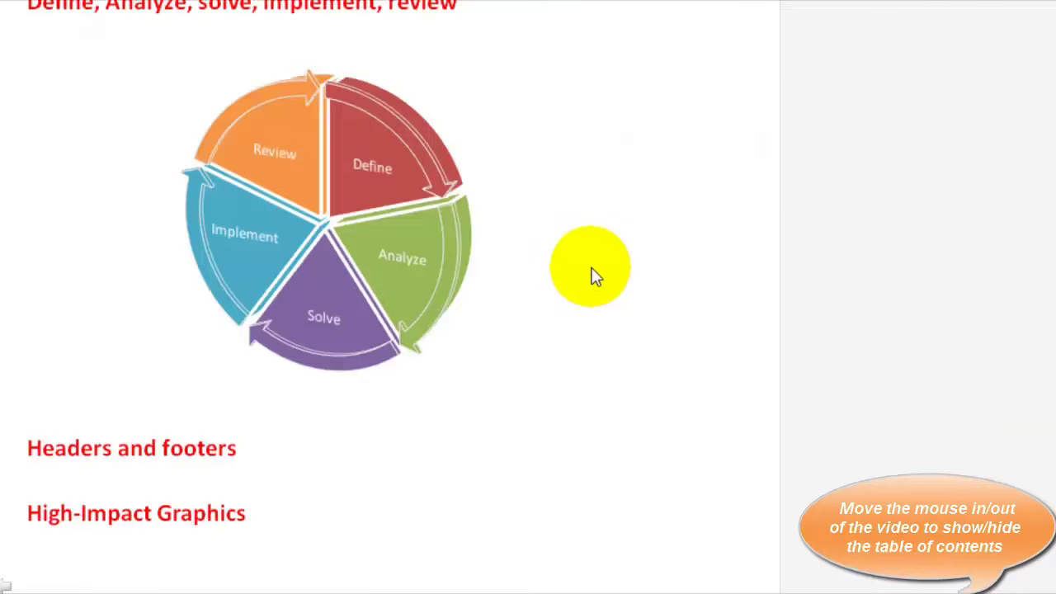
pyautogui.scroll(10, 588, 267)
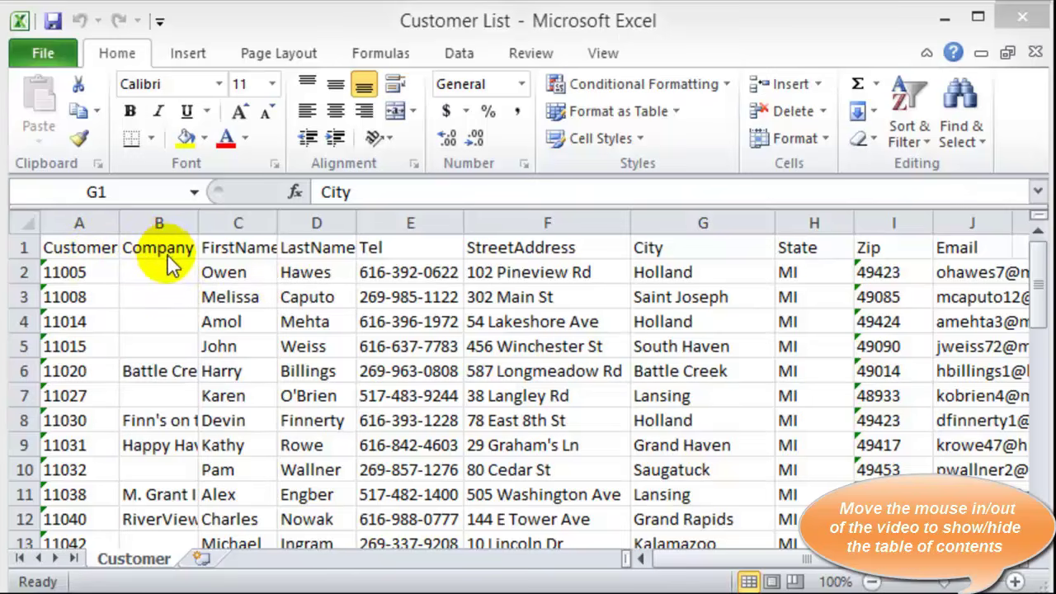
# Review the Customer List column headings from FirstName through City, then minimize Excel
pyautogui.click(224, 246)
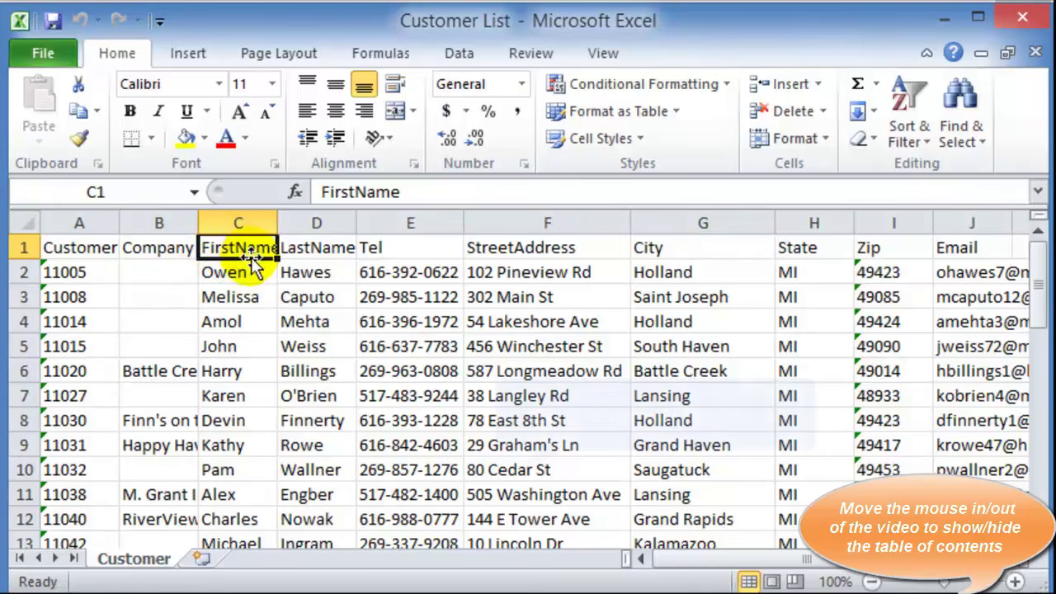
pyautogui.click(314, 246)
pyautogui.click(394, 247)
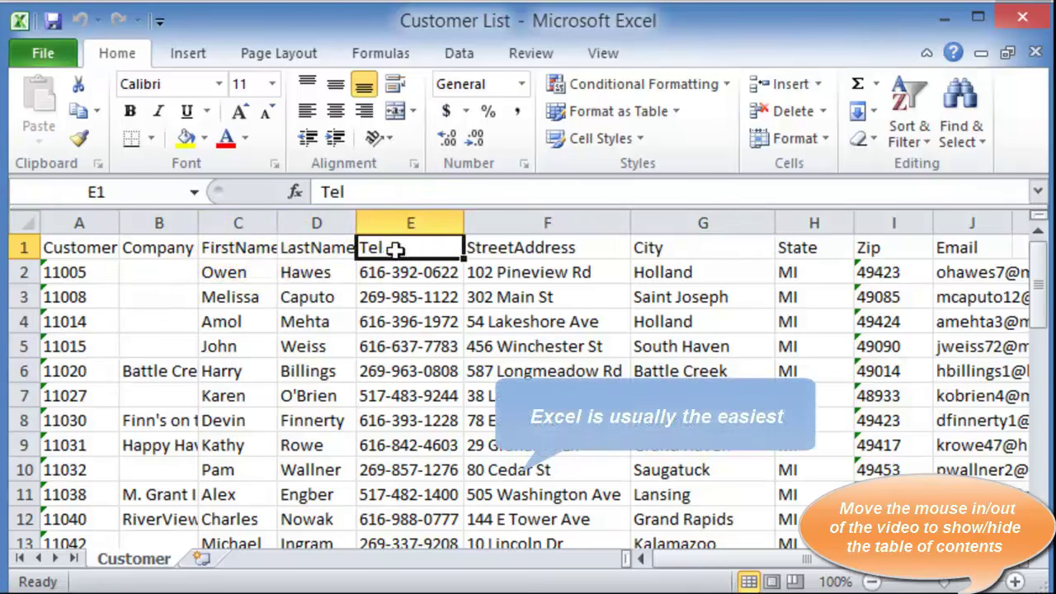
pyautogui.click(507, 252)
pyautogui.click(653, 248)
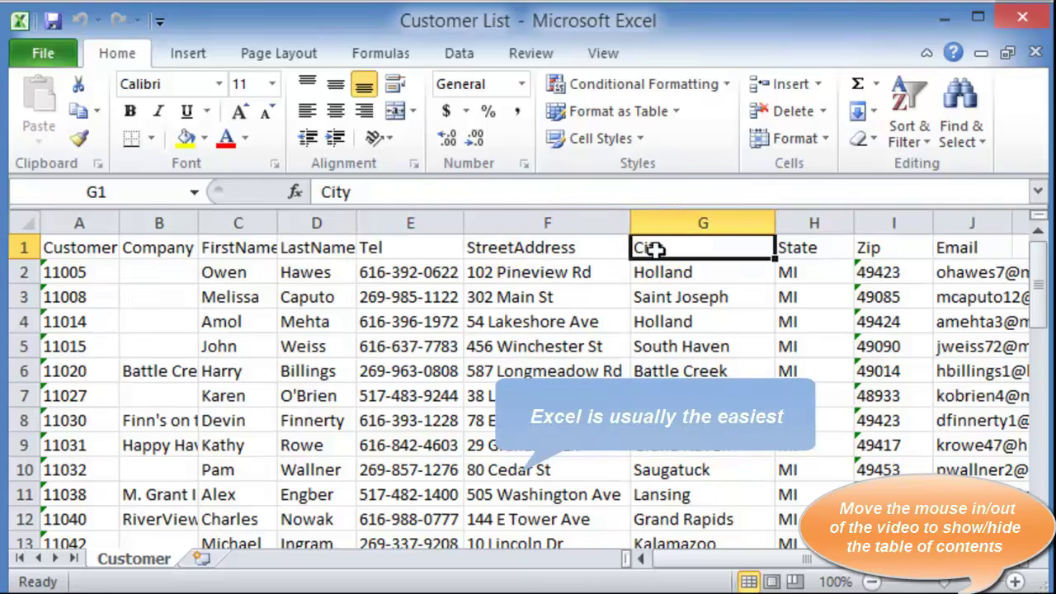
pyautogui.scroll(-11, 288, 371)
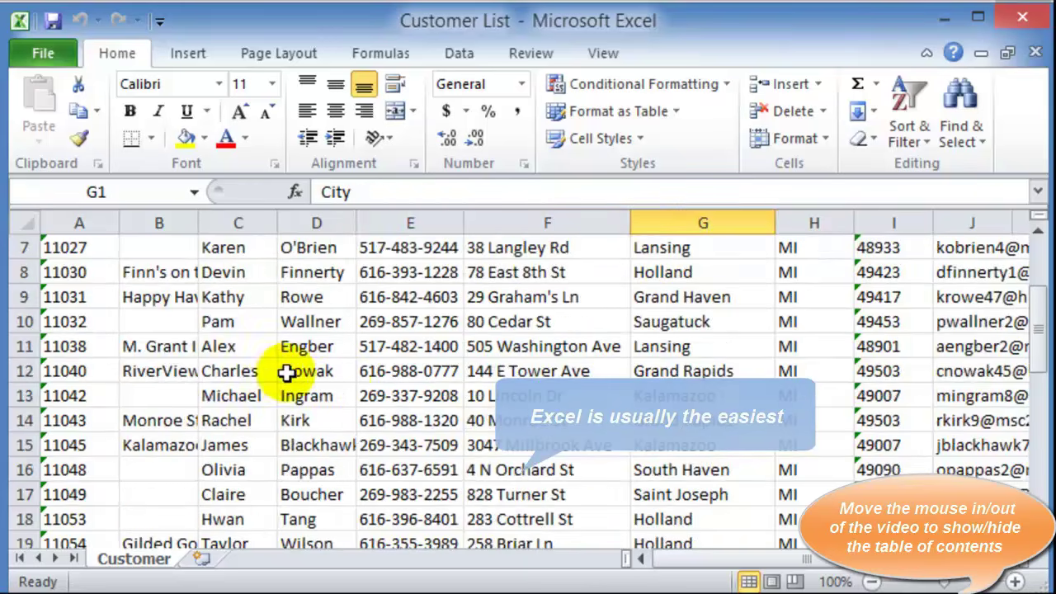
pyautogui.scroll(-3, 353, 402)
pyautogui.scroll(14, 353, 402)
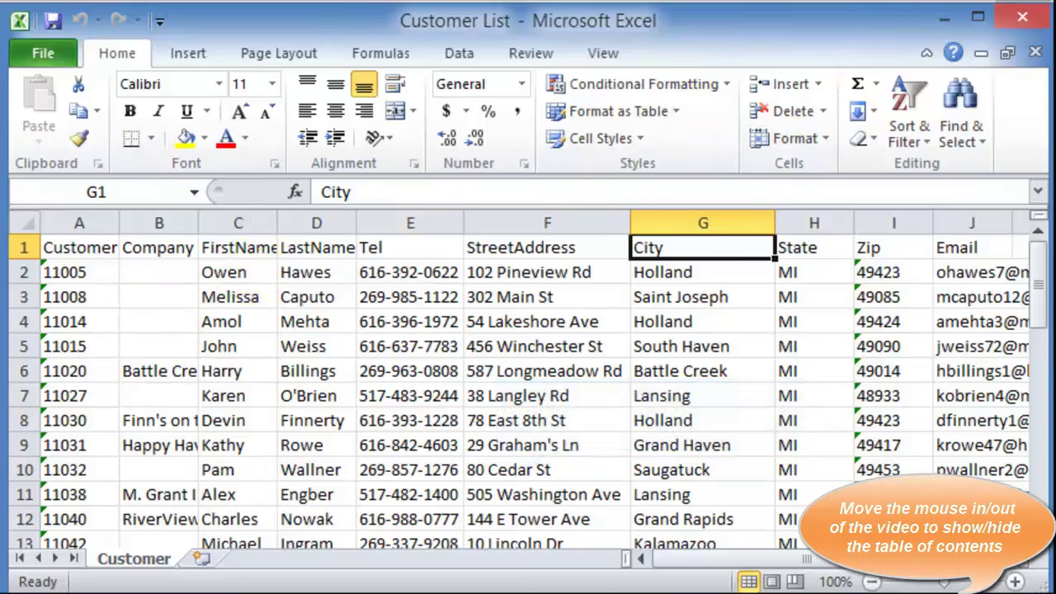
pyautogui.click(945, 16)
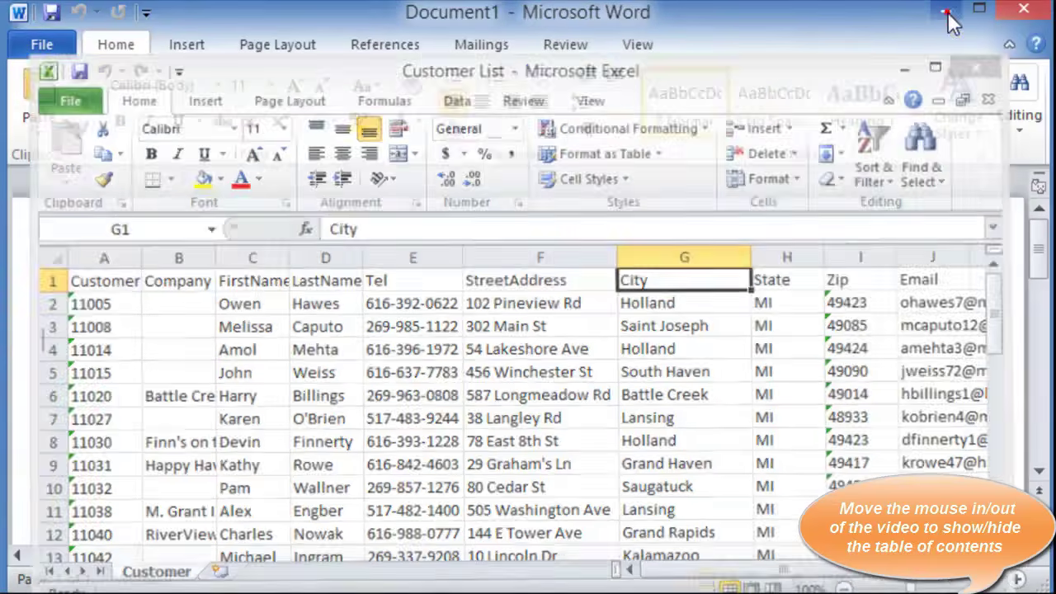
# Open the Start Mail Merge dropdown on the Mailings tab of blank Document1
pyautogui.click(165, 323)
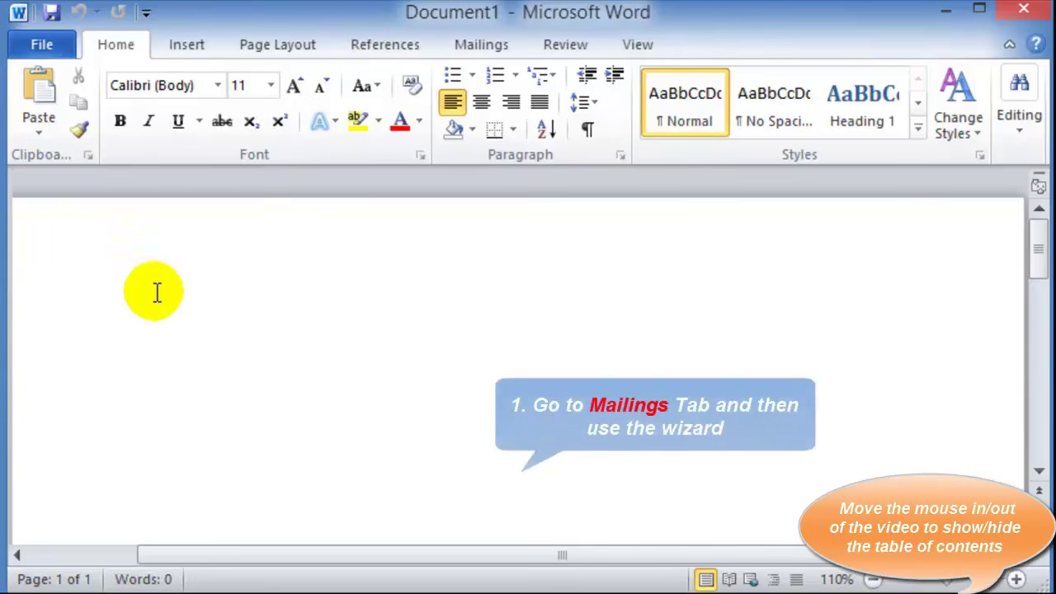
pyautogui.click(462, 48)
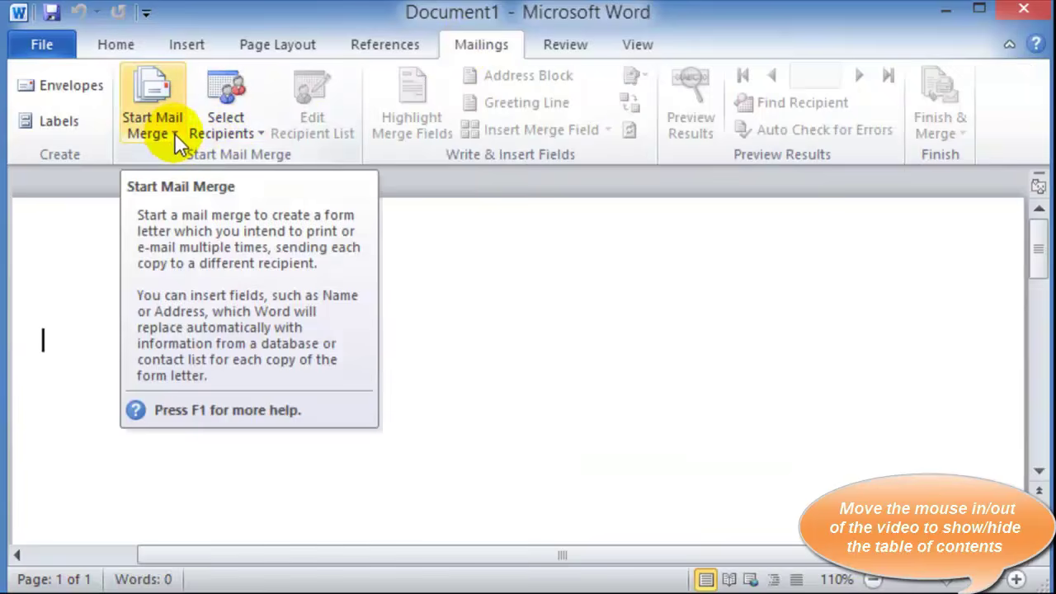
pyautogui.click(174, 133)
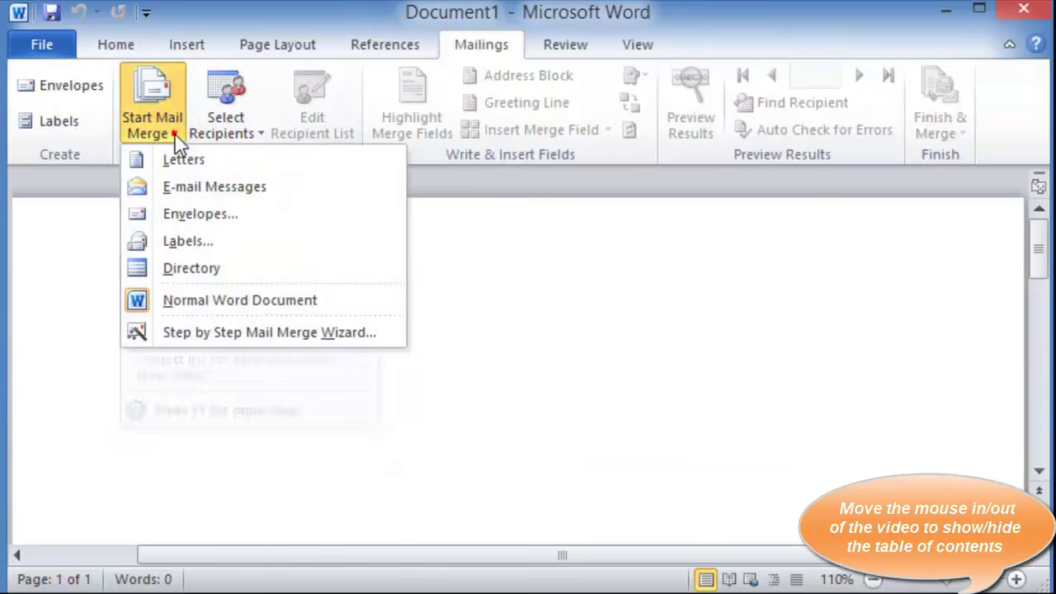
# Launch the Step by Step Mail Merge Wizard with Labels and advance to the starting document
pyautogui.click(179, 337)
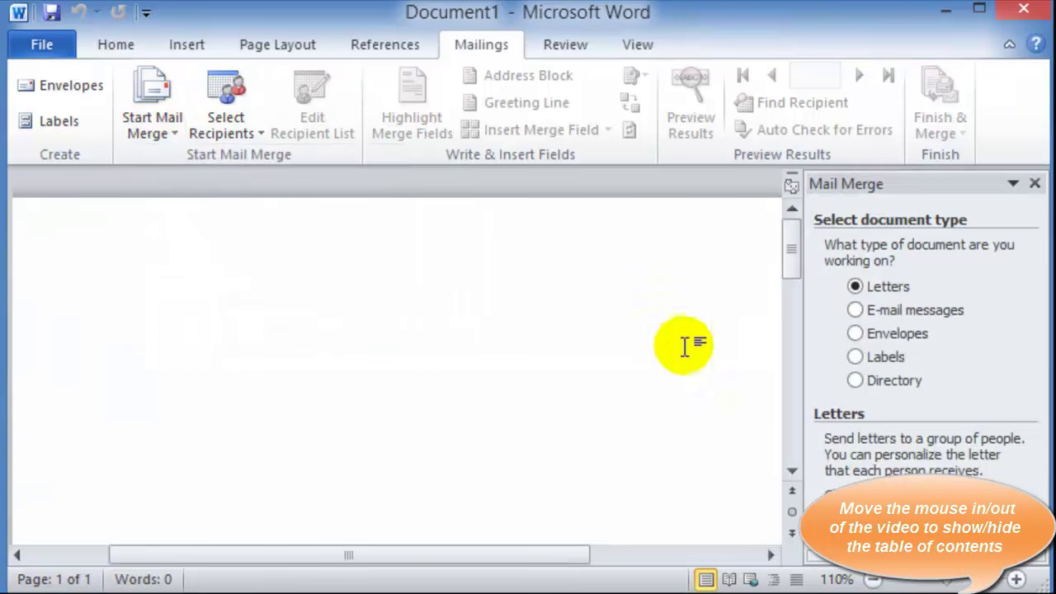
pyautogui.click(855, 358)
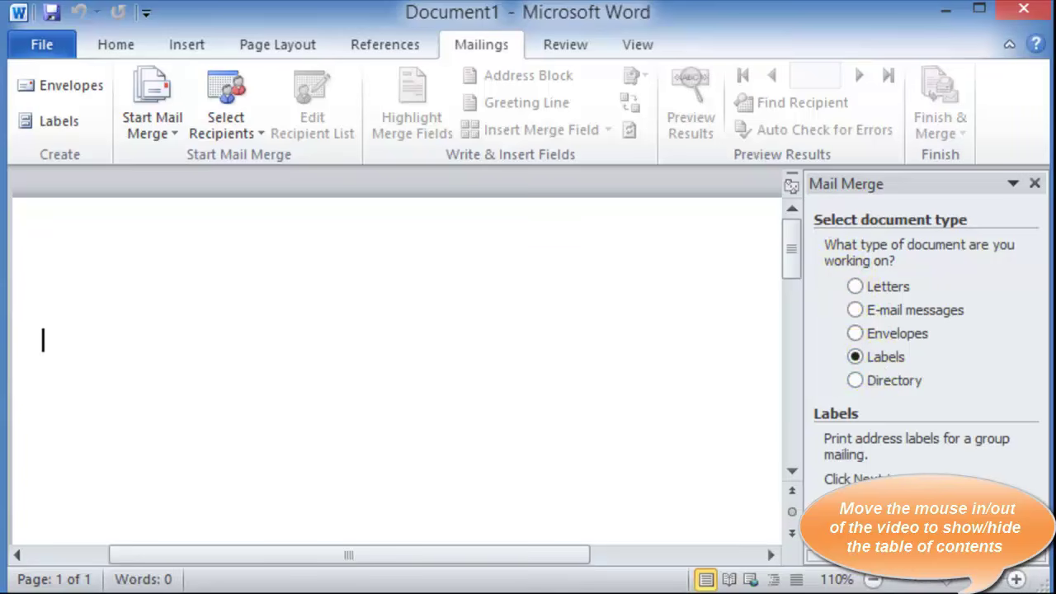
pyautogui.click(909, 546)
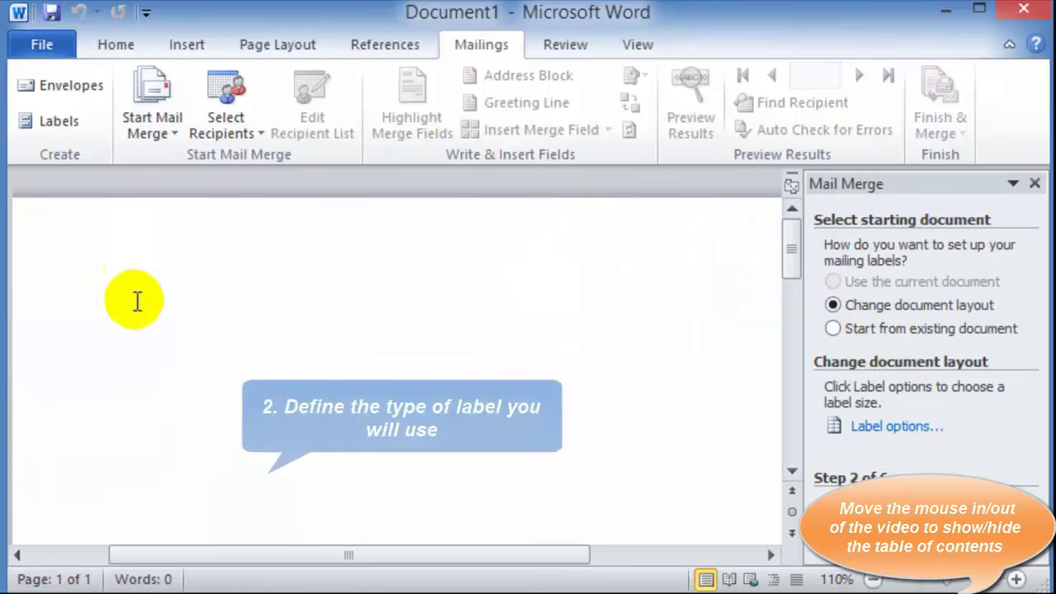
# In Label Options, choose Avery US Letter product 5162 Easy Peel Address Labels
pyautogui.click(884, 428)
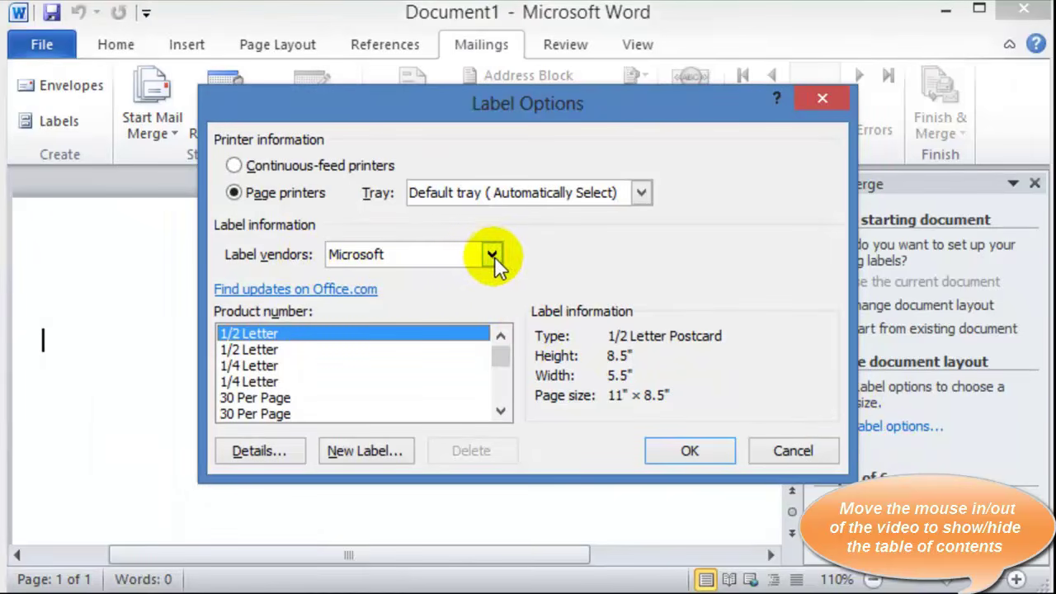
pyautogui.click(492, 256)
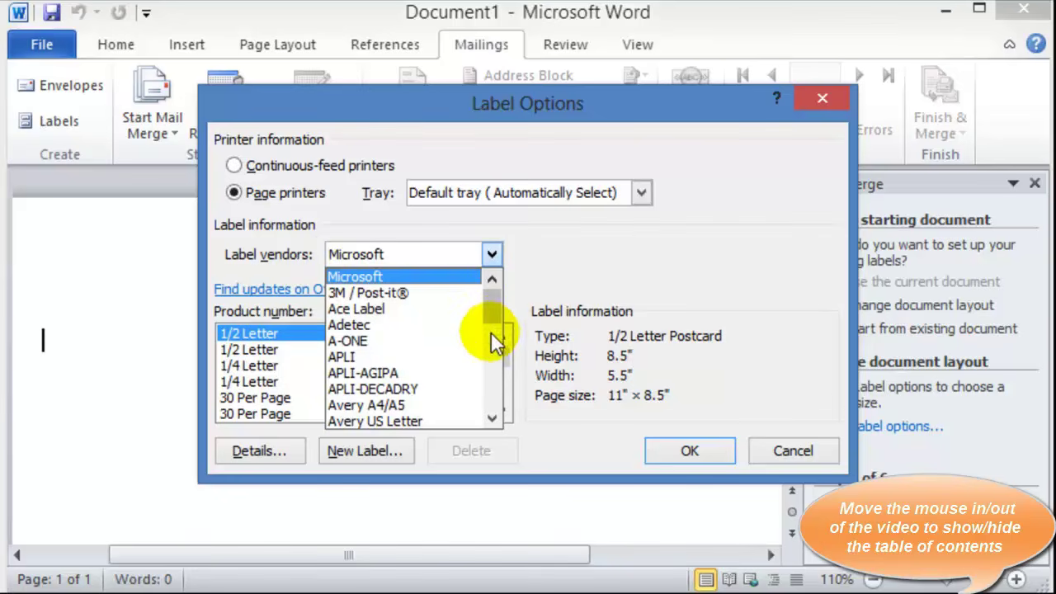
pyautogui.moveTo(495, 331); pyautogui.dragTo(503, 339)
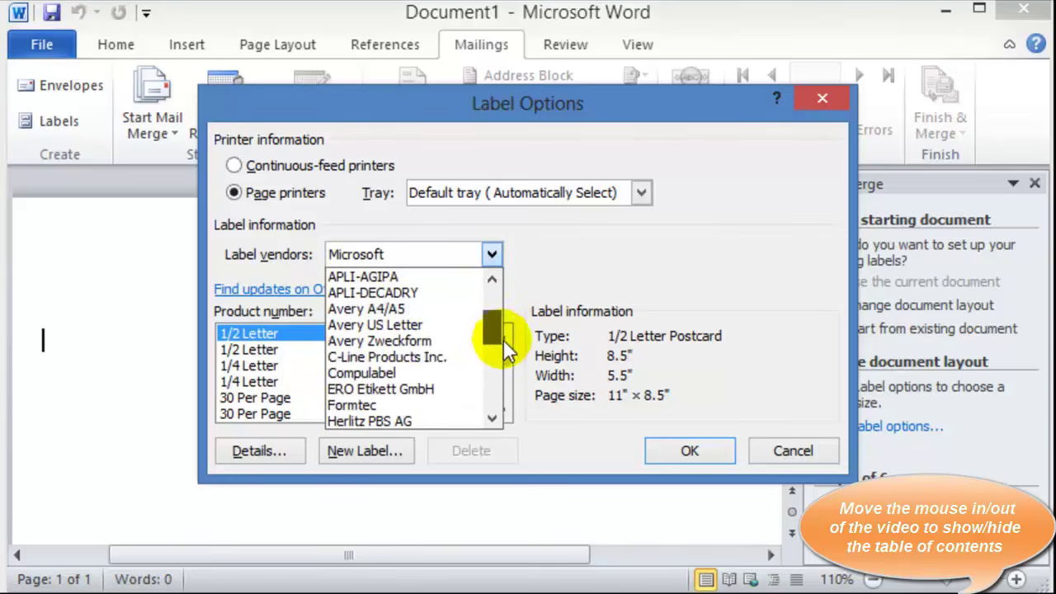
pyautogui.click(410, 327)
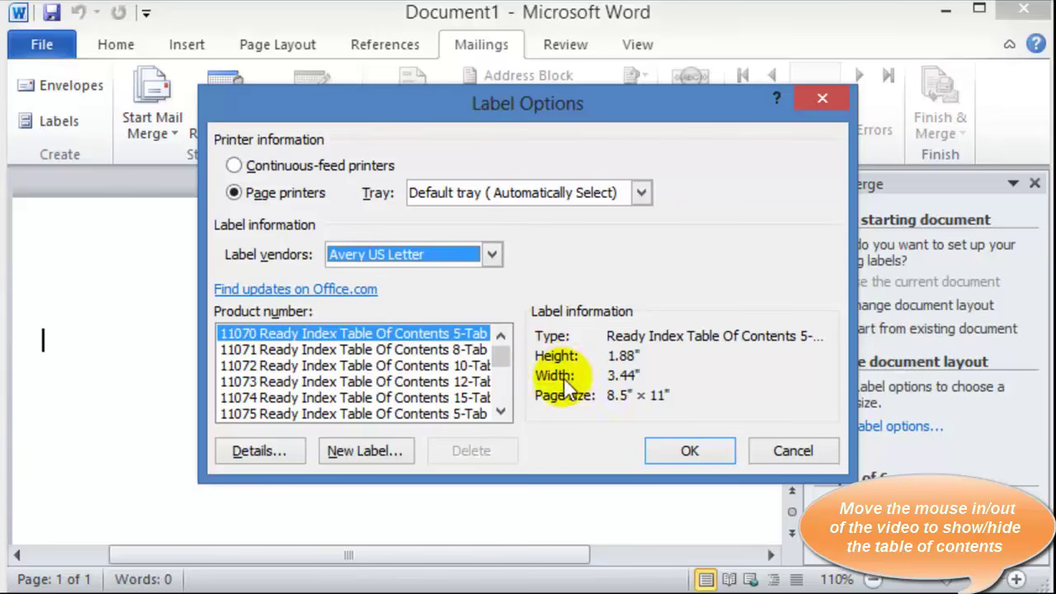
pyautogui.click(264, 385)
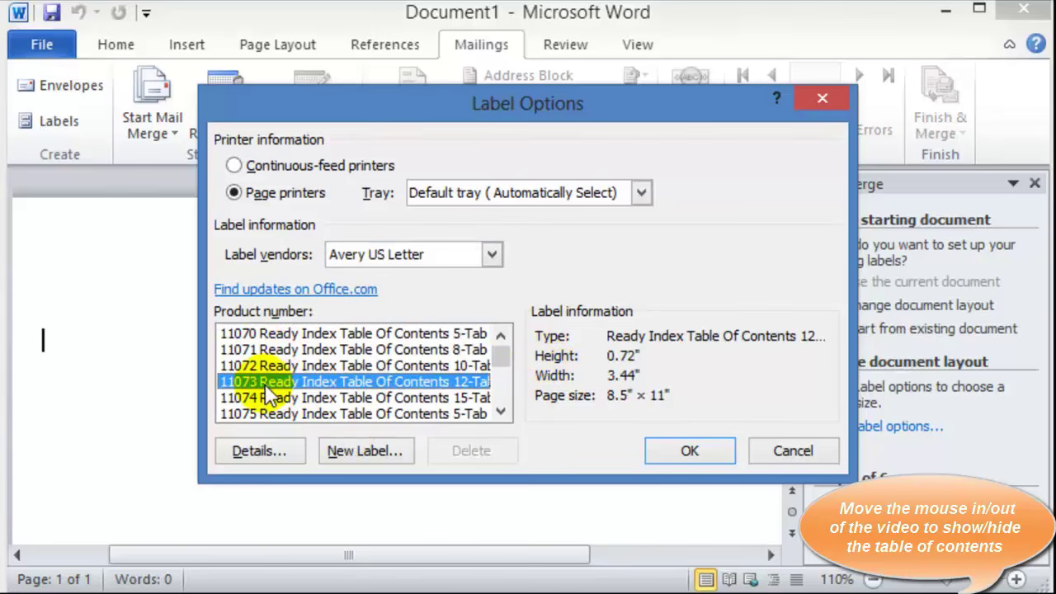
pyautogui.write('5027')
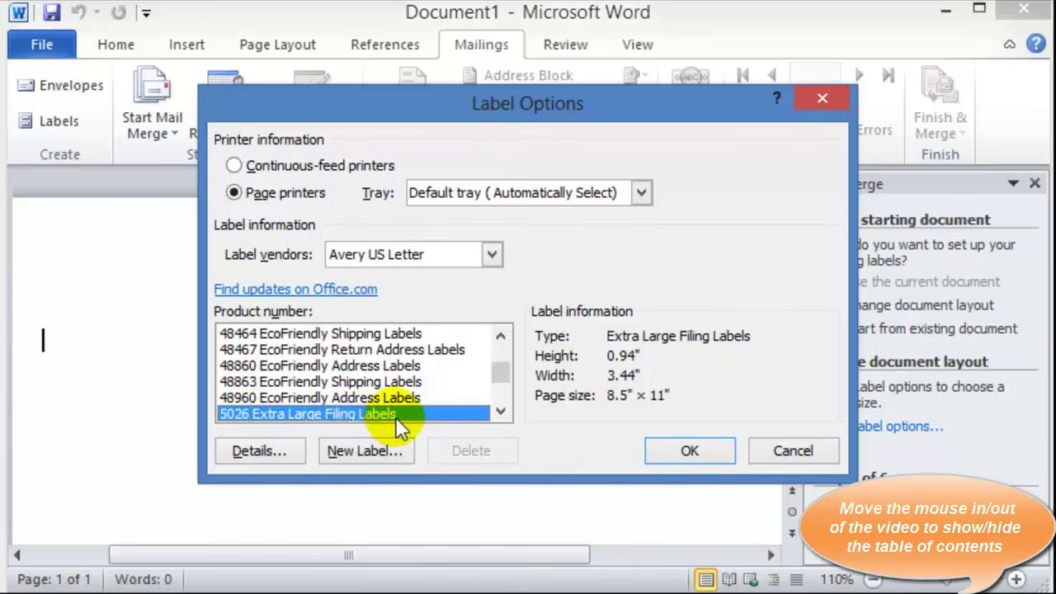
pyautogui.write('55160 Easy Peel Repositionable Address Labe')
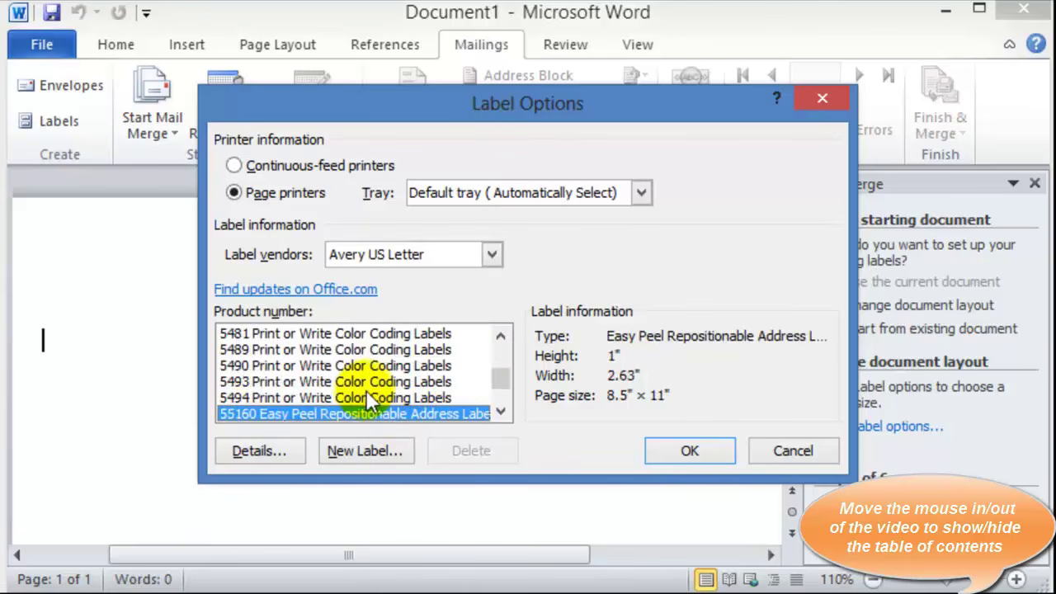
pyautogui.write('5162')
pyautogui.click(708, 452)
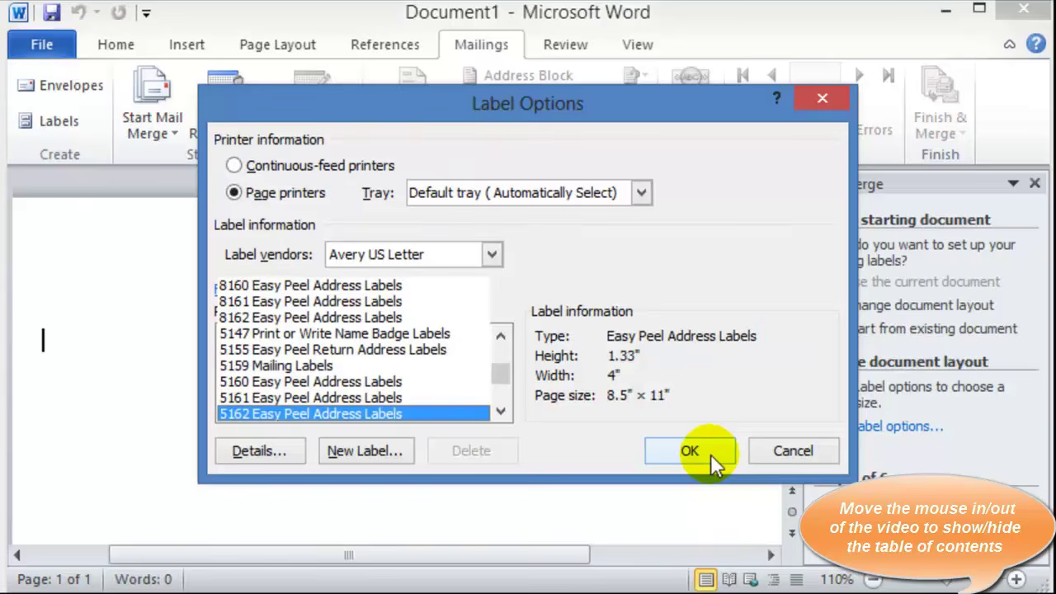
pyautogui.click(708, 451)
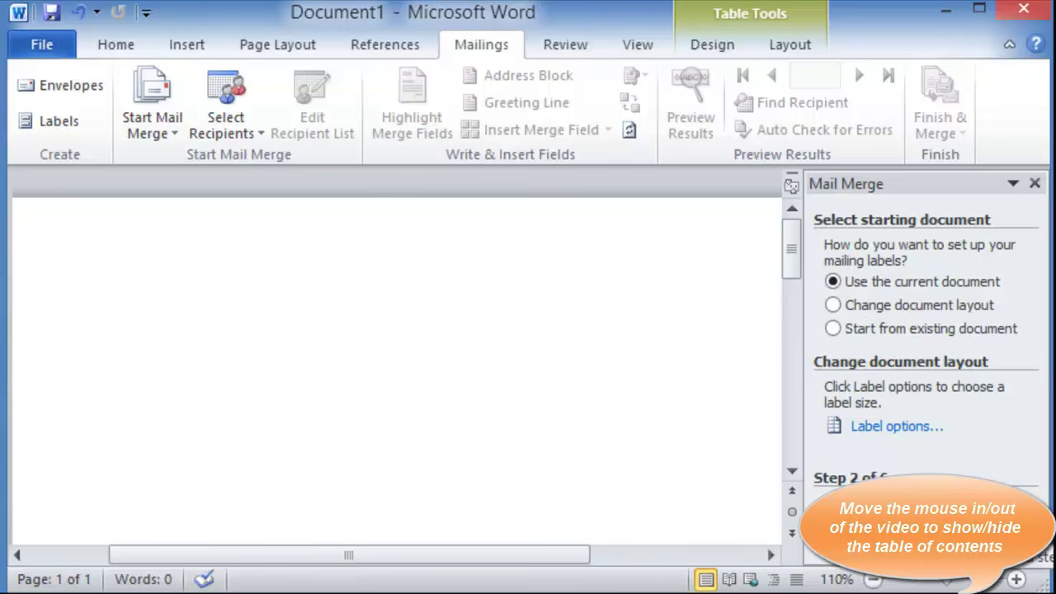
# Advance the label mail merge to step 3, Select recipients
pyautogui.click(924, 506)
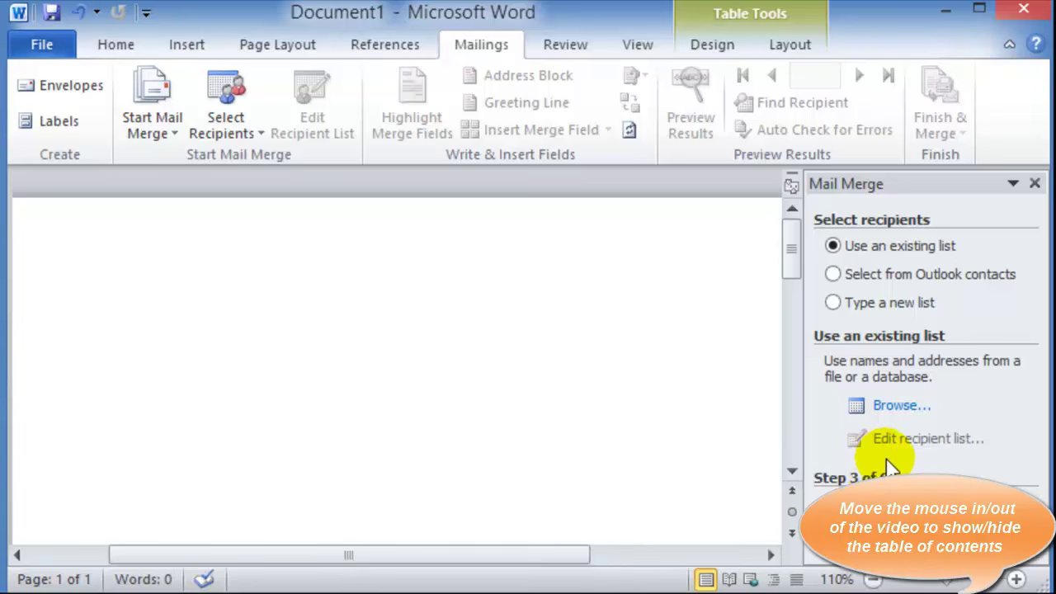
# Use the Customer table of Documents\Customer List as the recipient list, keeping every record
pyautogui.click(901, 406)
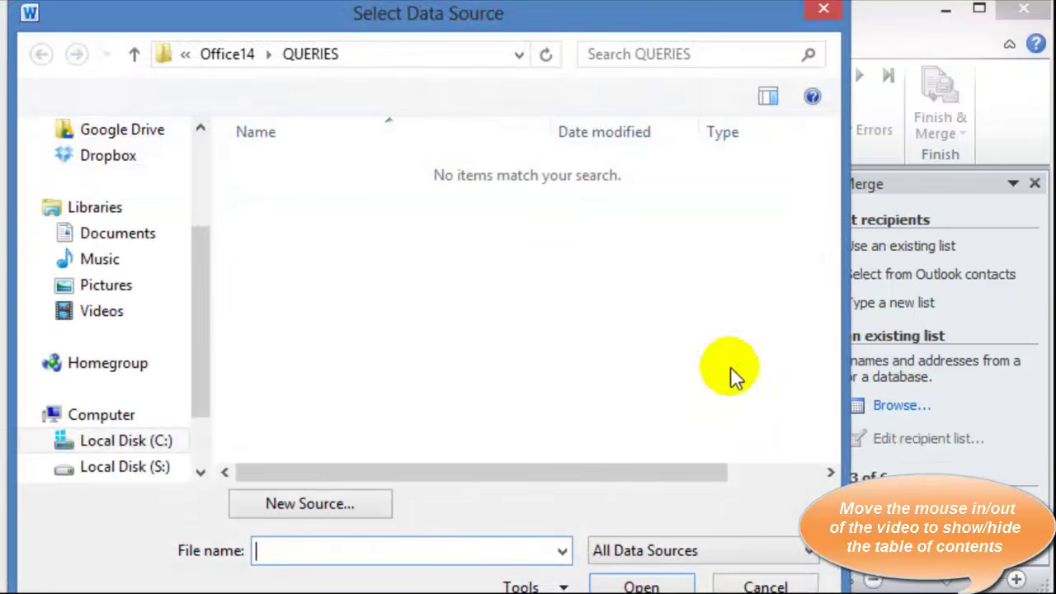
pyautogui.click(132, 234)
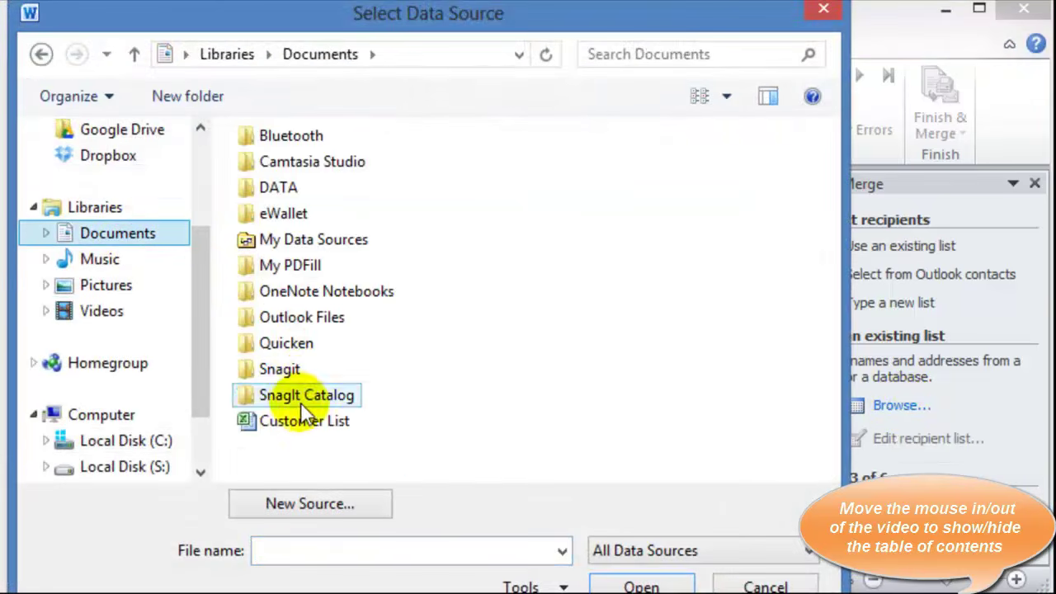
pyautogui.doubleClick(304, 424)
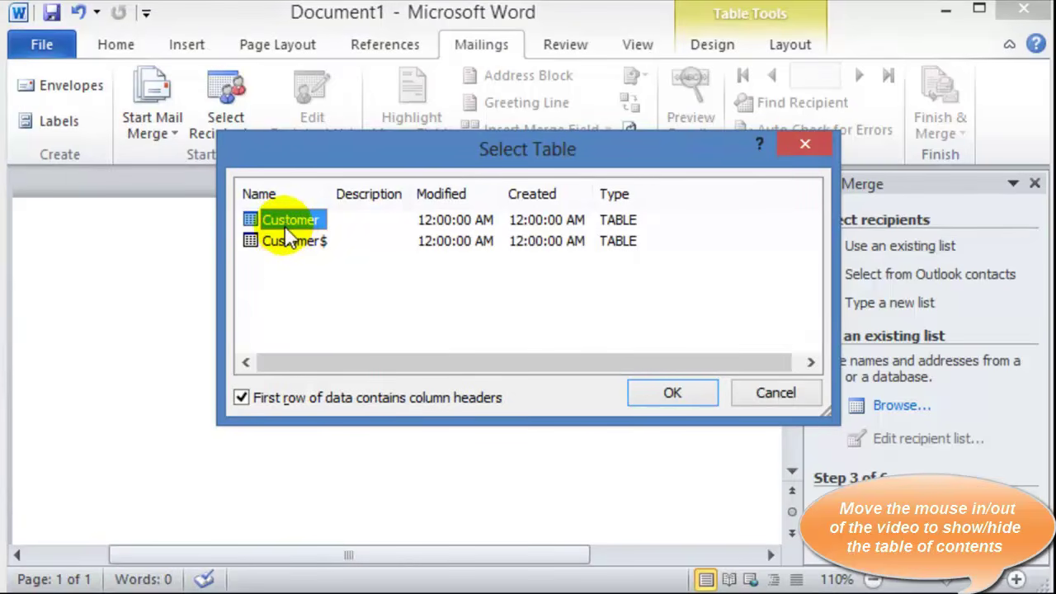
pyautogui.doubleClick(285, 221)
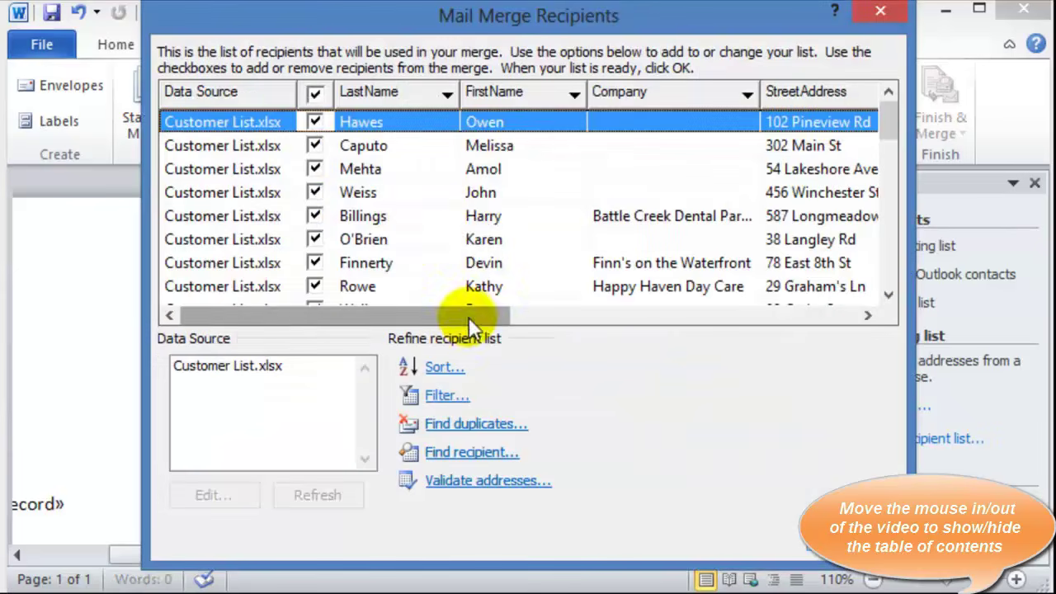
pyautogui.scroll(-10, 409, 213)
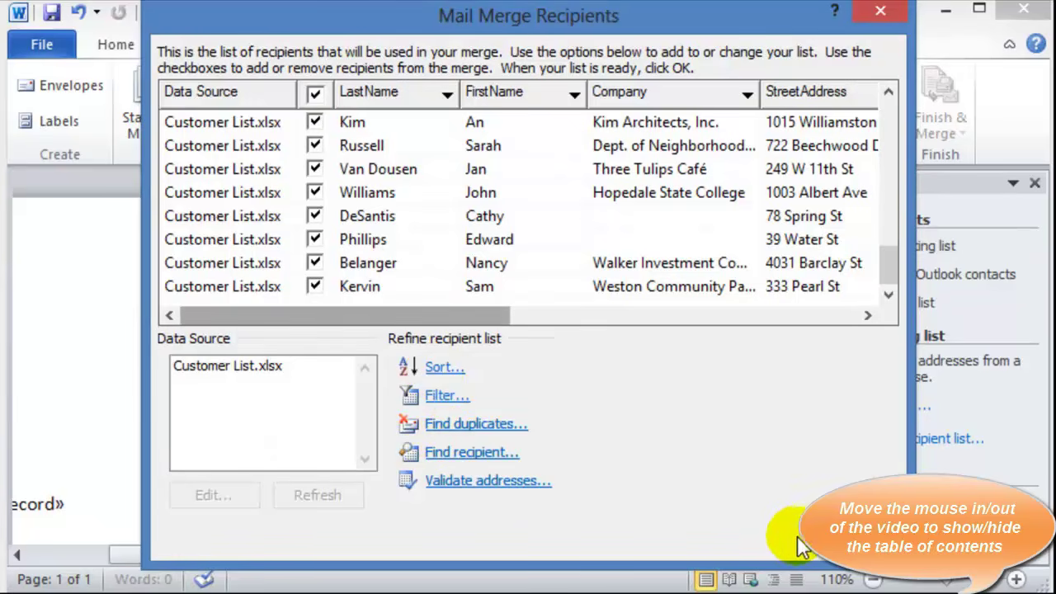
pyautogui.click(834, 536)
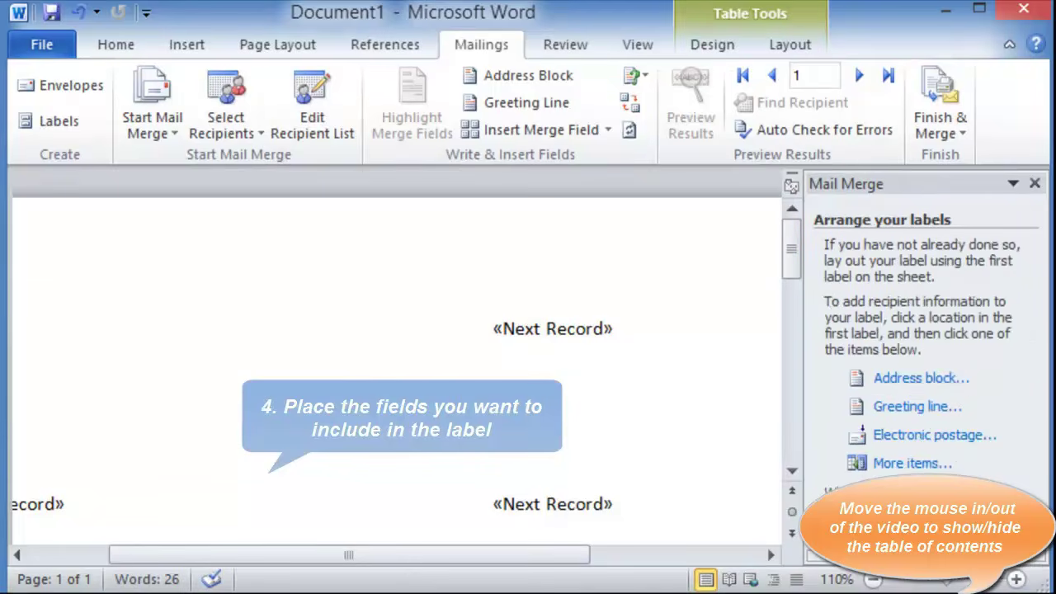
# Insert the FirstName and LastName merge fields on the first label's top line
pyautogui.scroll(-1, 979, 372)
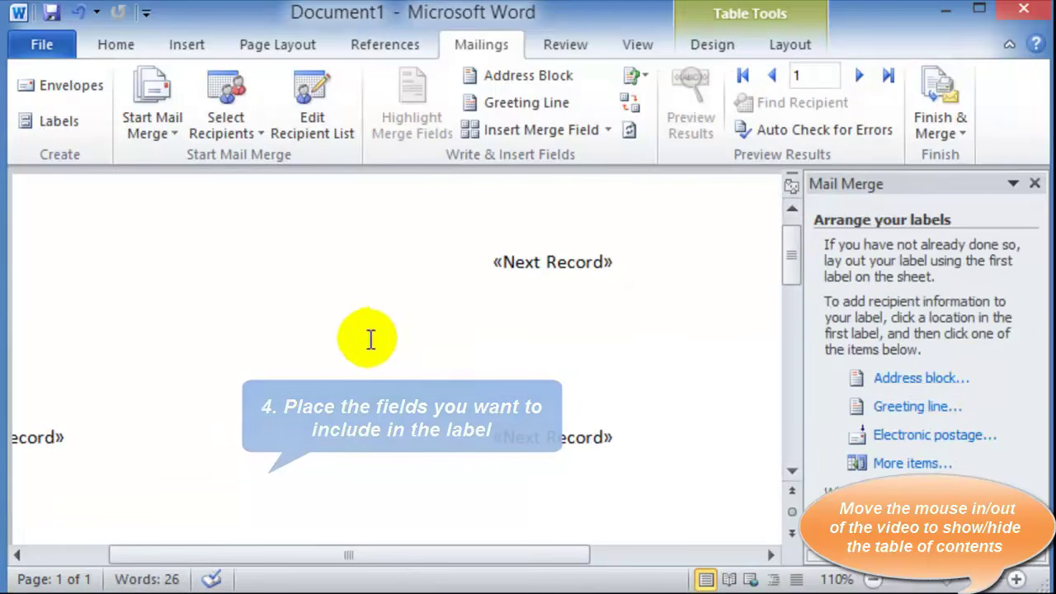
pyautogui.scroll(1, 371, 339)
pyautogui.click(83, 328)
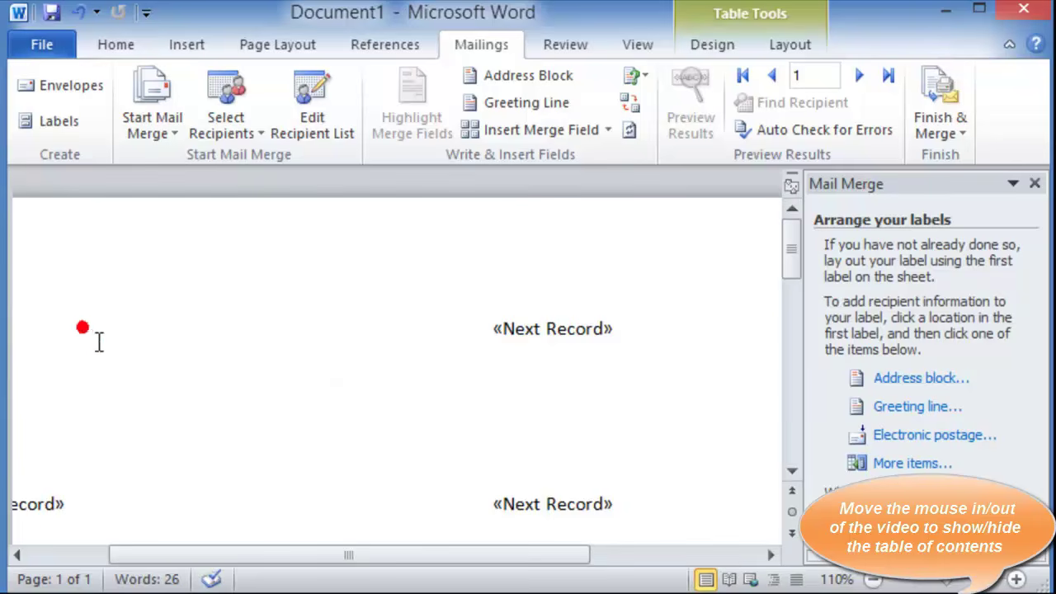
pyautogui.click(66, 556)
pyautogui.click(99, 314)
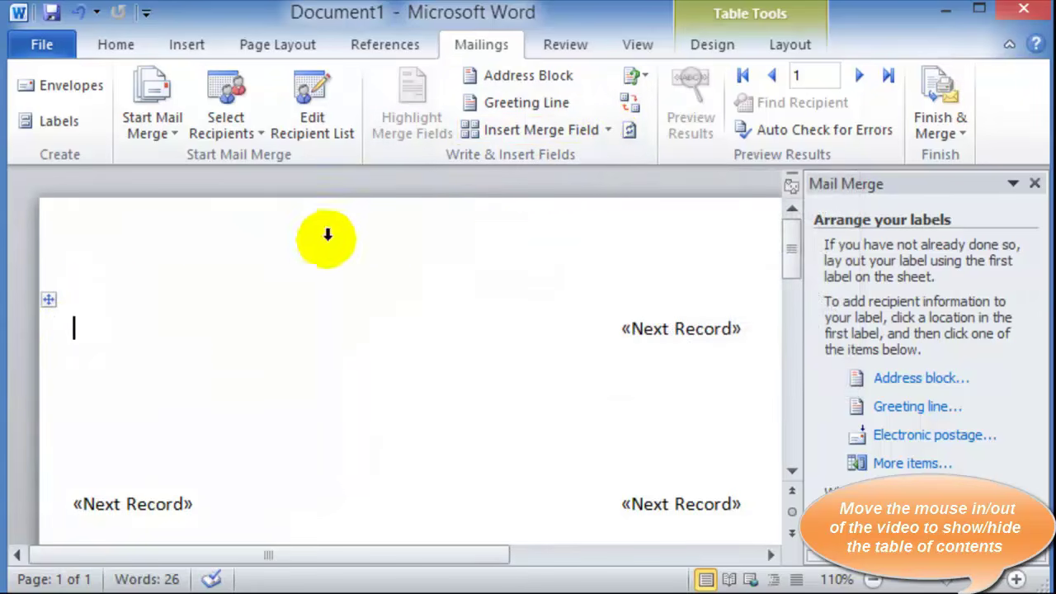
pyautogui.click(608, 132)
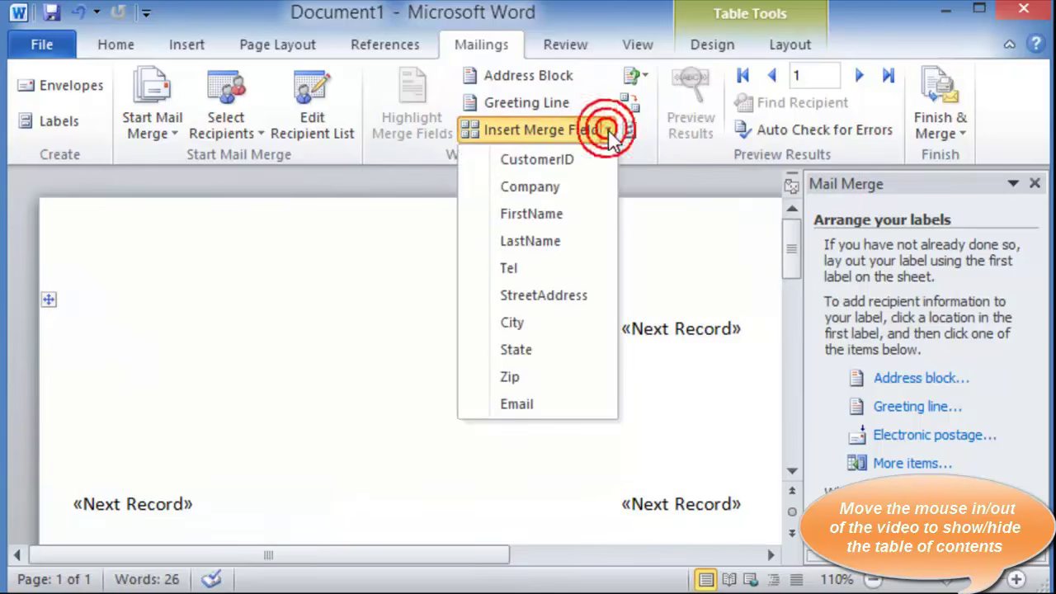
pyautogui.click(529, 216)
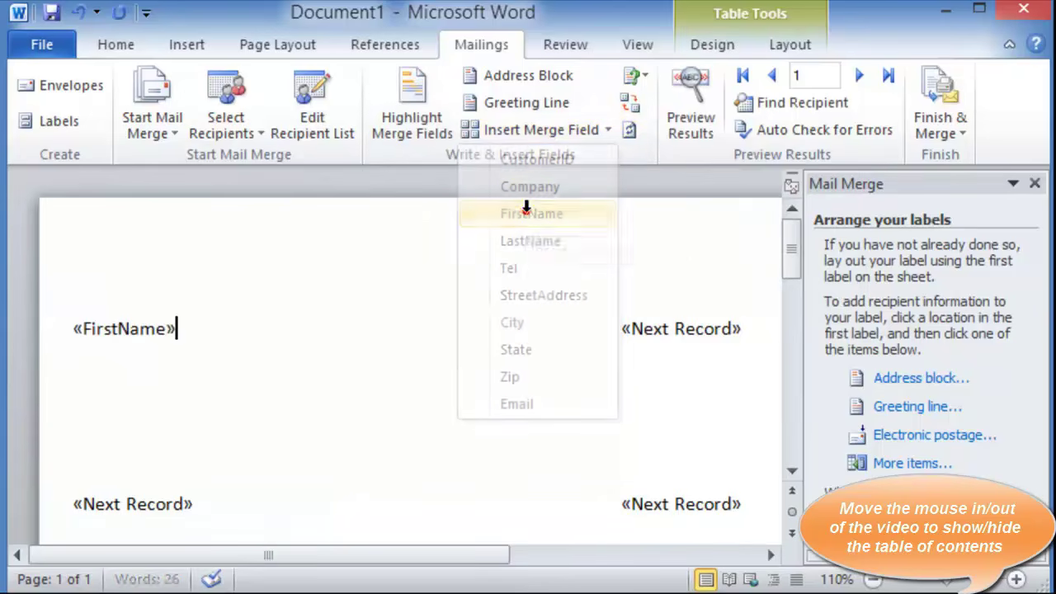
pyautogui.click(608, 132)
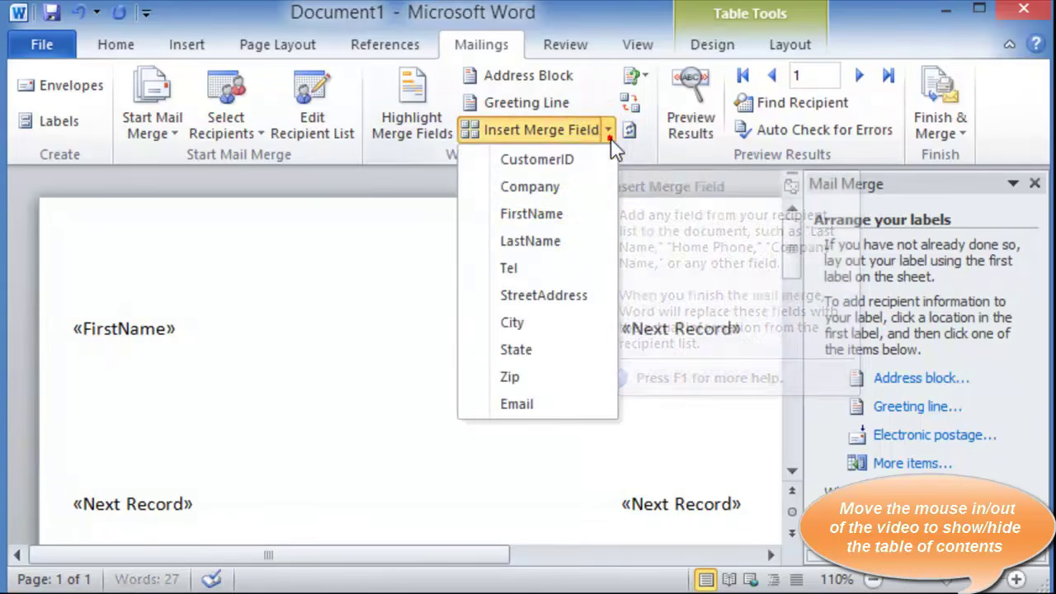
pyautogui.click(554, 248)
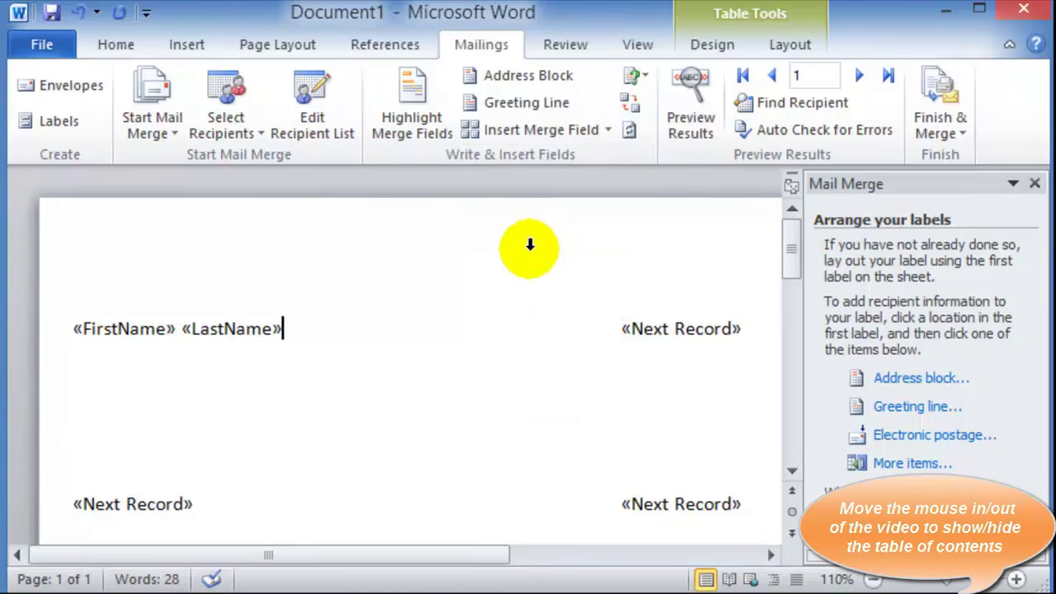
# Add StreetAddress on a second line and 'City, State' on a third, then select the name line
pyautogui.press('Return')
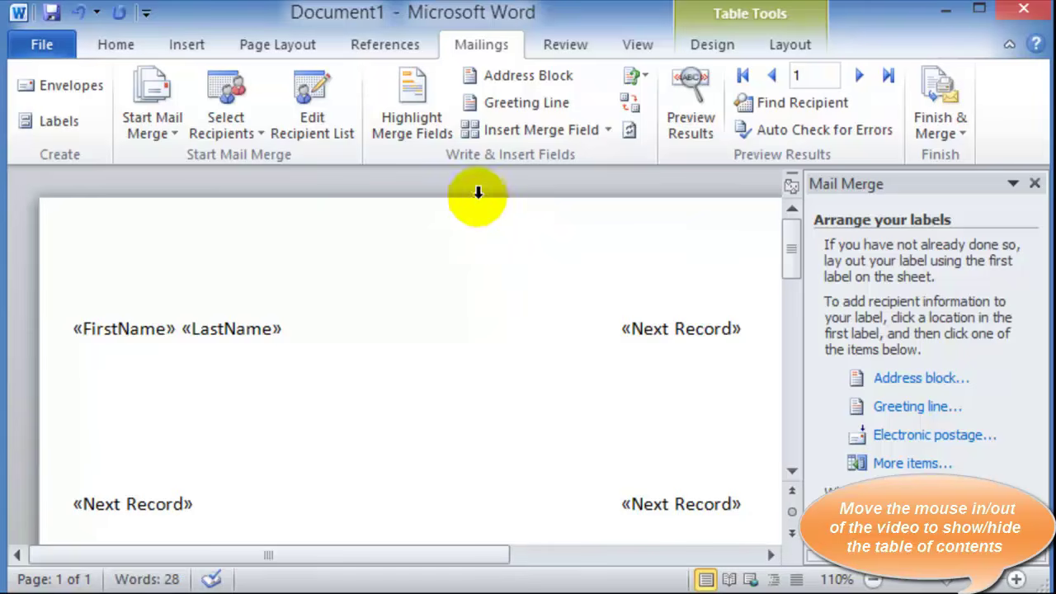
pyautogui.click(608, 132)
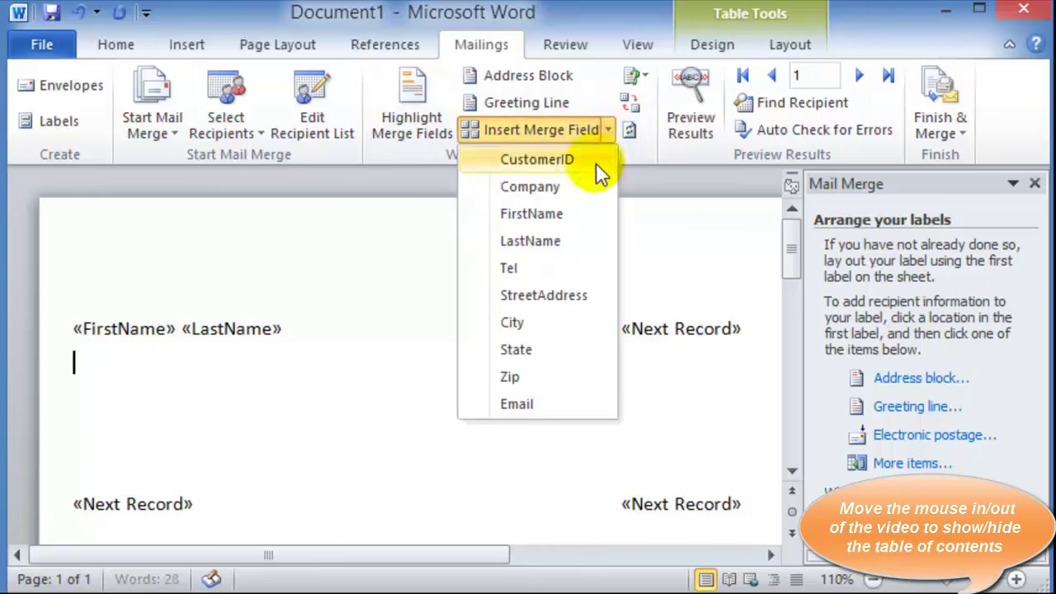
pyautogui.click(535, 290)
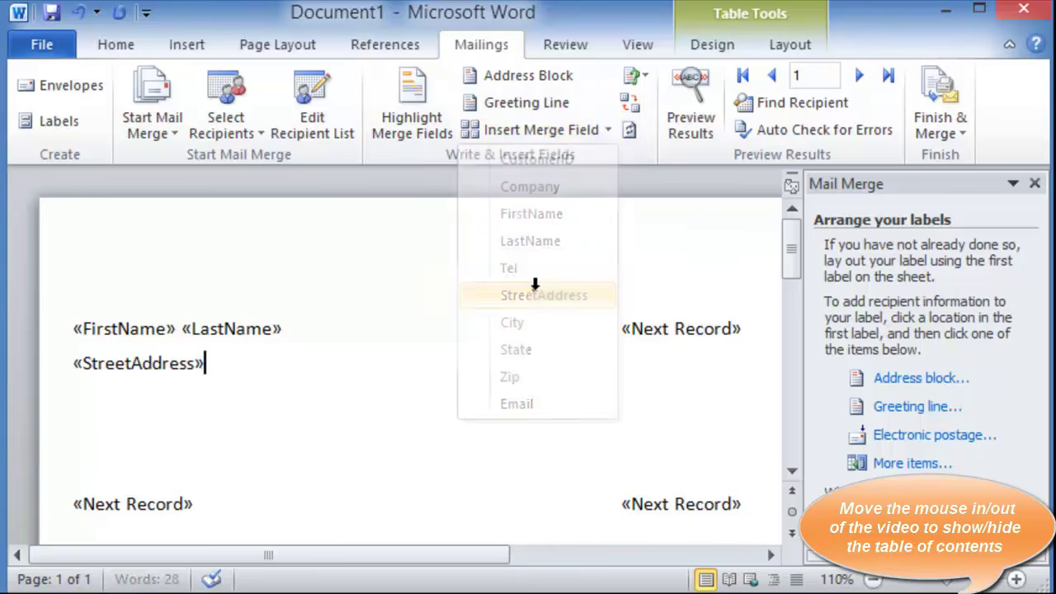
pyautogui.press('Return')
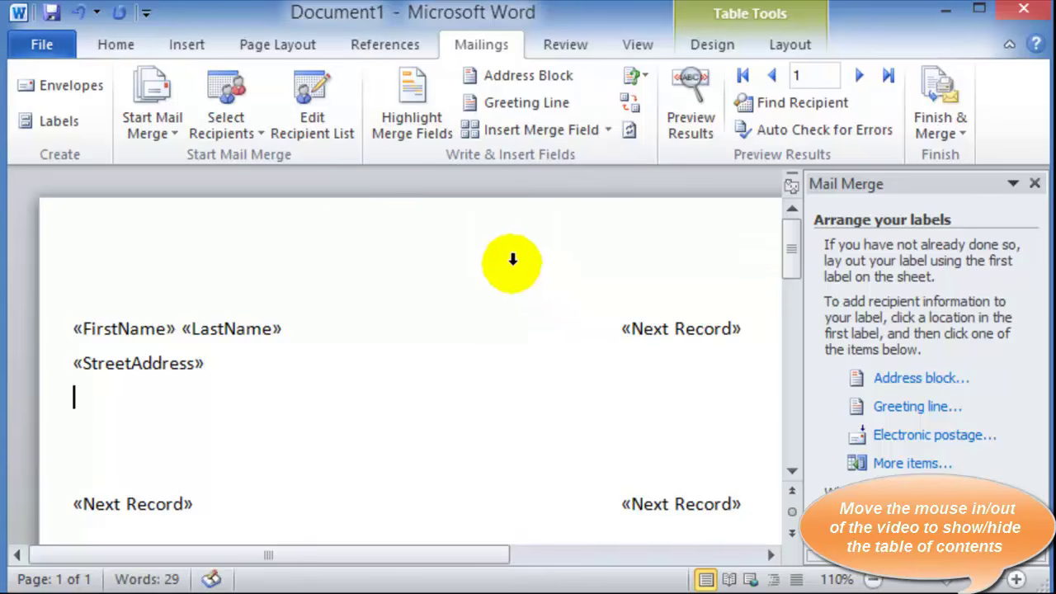
pyautogui.click(608, 130)
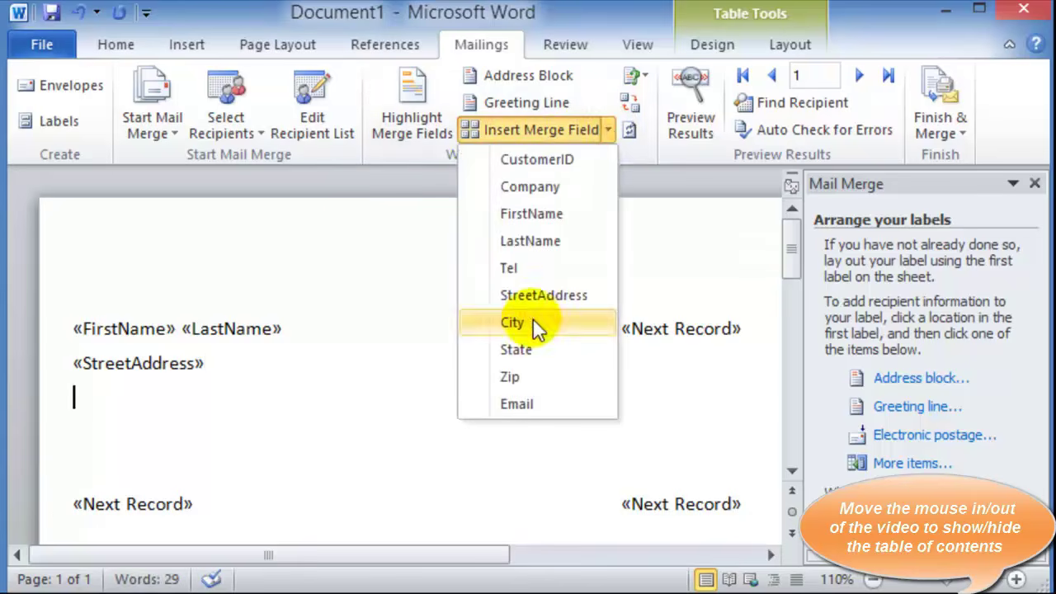
pyautogui.click(533, 320)
pyautogui.write(',')
pyautogui.click(607, 130)
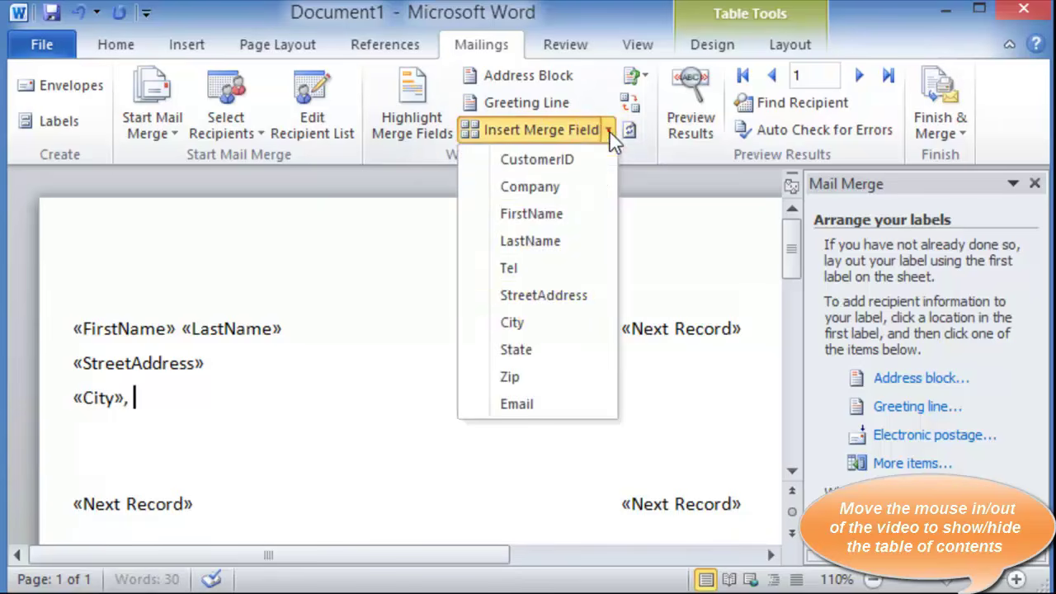
pyautogui.click(528, 349)
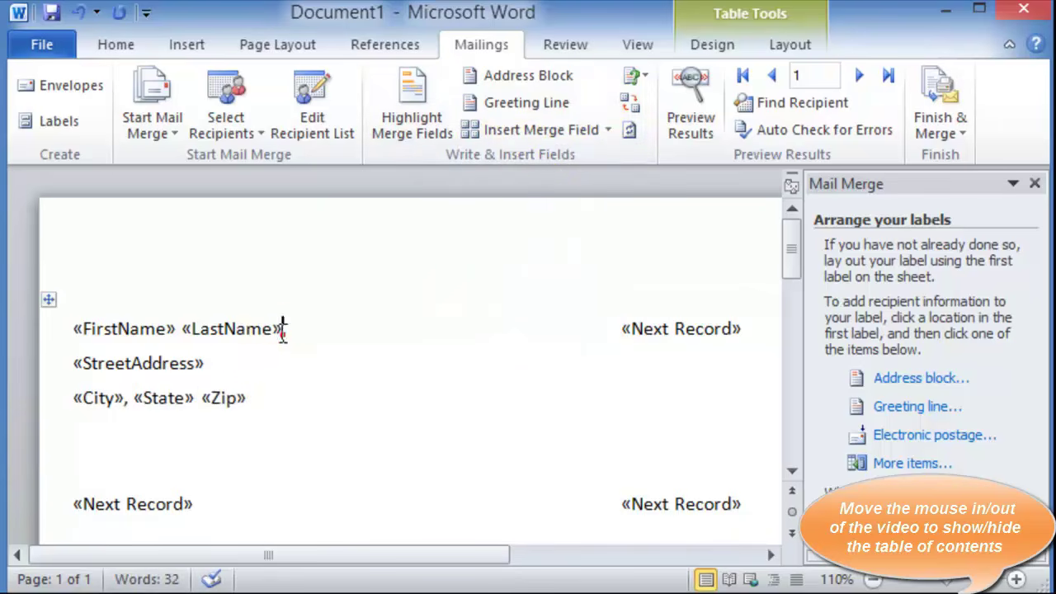
pyautogui.moveTo(283, 330); pyautogui.dragTo(70, 328)
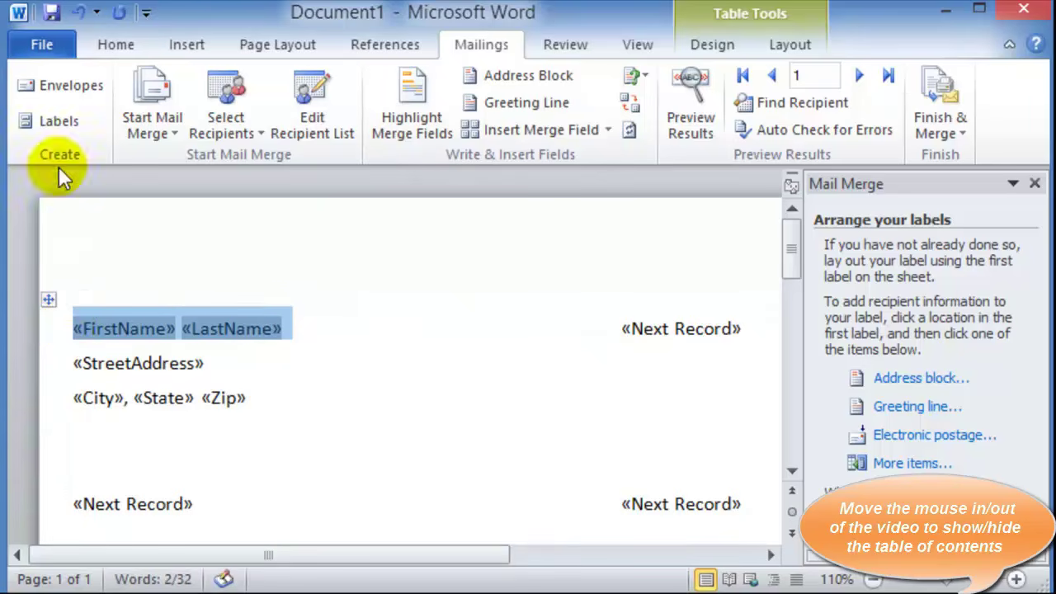
# Bold the «FirstName» «LastName» line from the Home tab and scroll the Mail Merge pane down
pyautogui.click(115, 46)
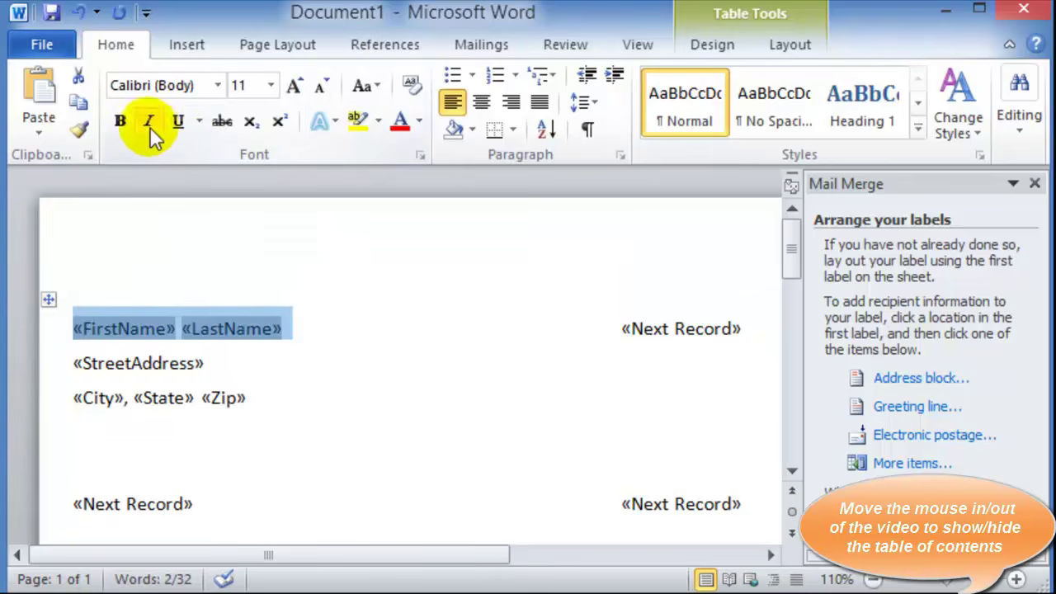
pyautogui.click(119, 124)
pyautogui.click(248, 369)
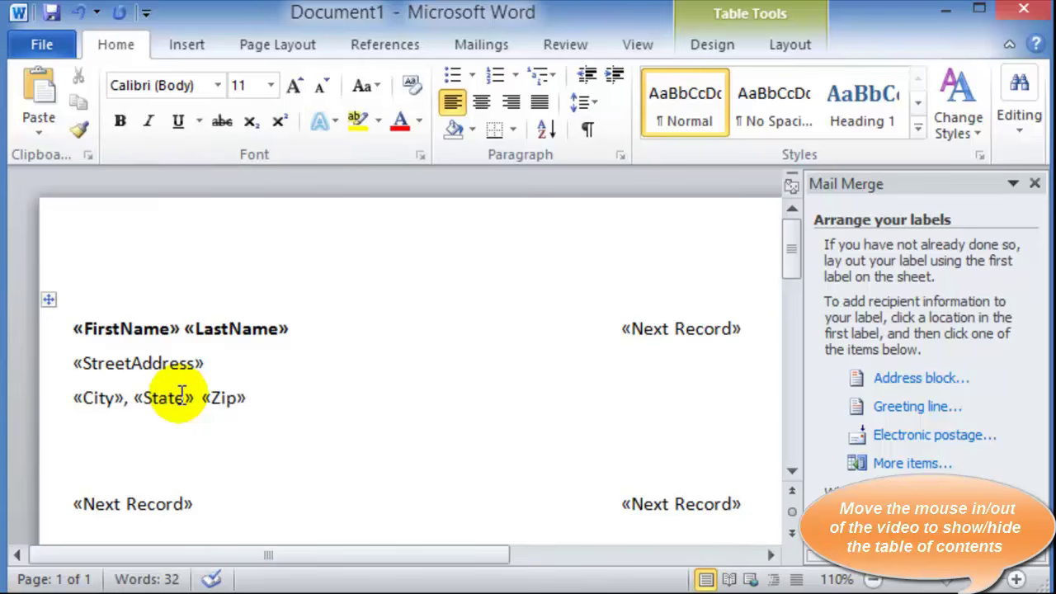
pyautogui.scroll(-3, 961, 466)
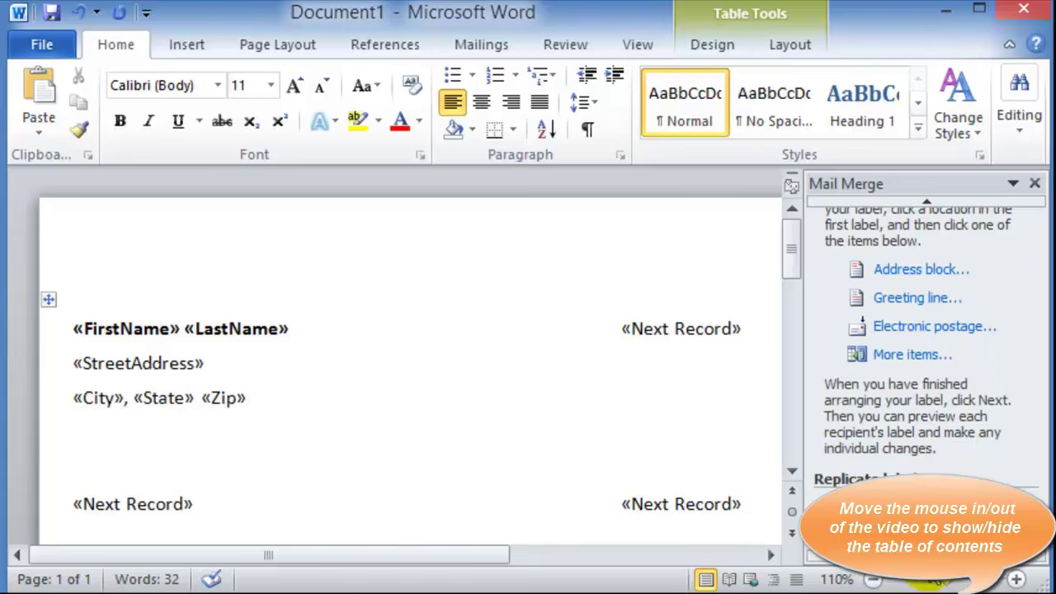
pyautogui.scroll(-3, 941, 446)
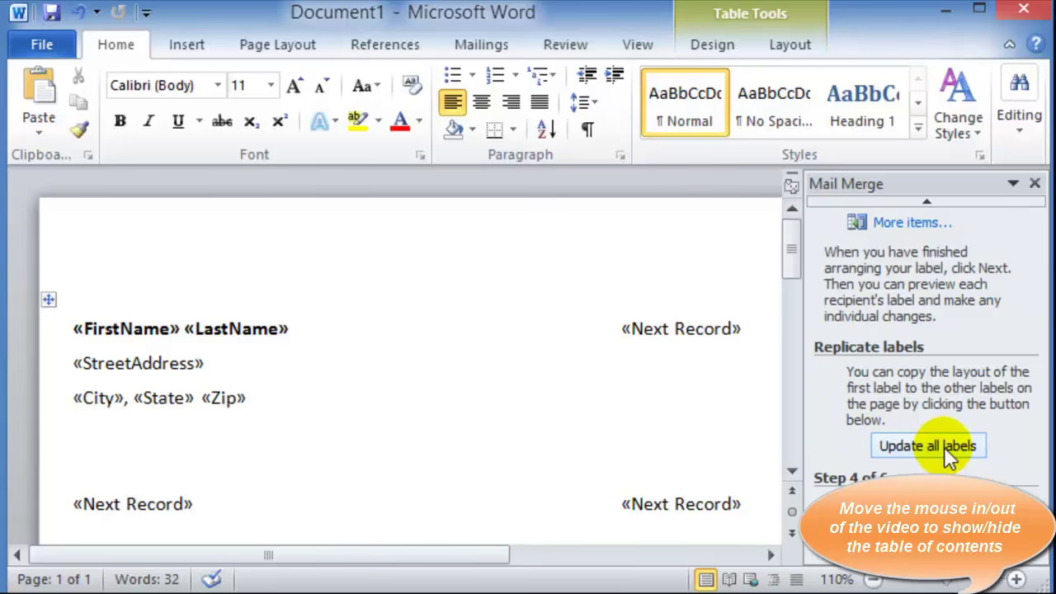
# Copy the first label's layout to all labels with Update all labels
pyautogui.click(944, 447)
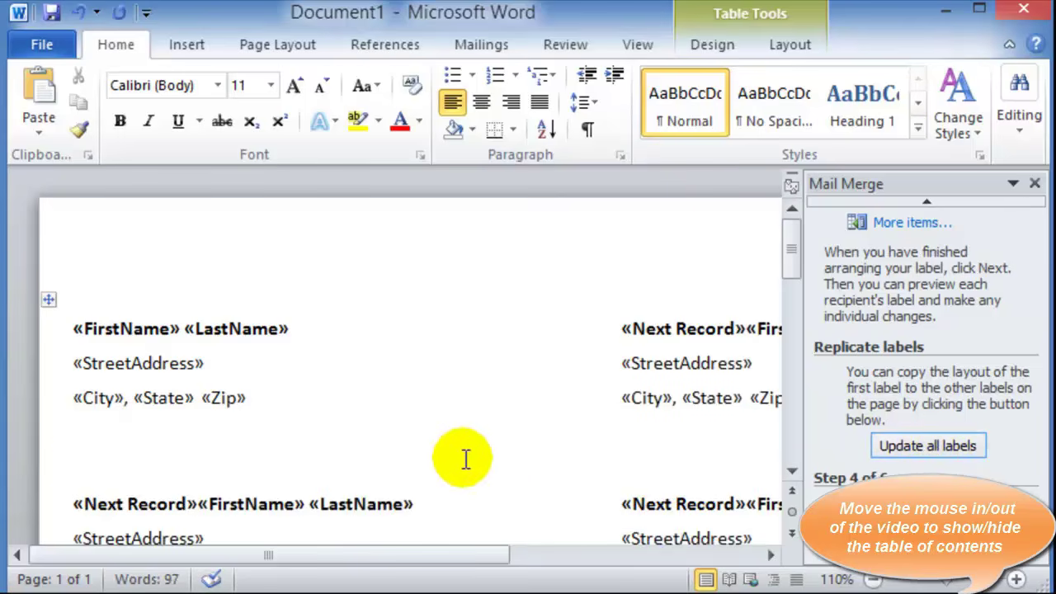
pyautogui.scroll(-3, 514, 441)
pyautogui.scroll(-6, 522, 444)
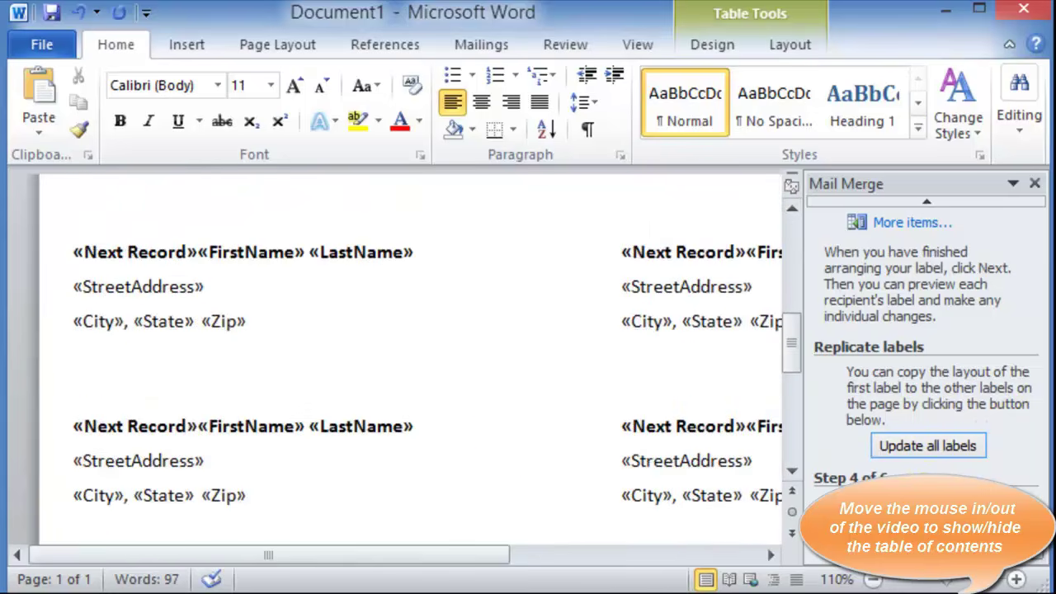
# Preview the labels filled with recipient addresses and advance to Complete the merge
pyautogui.click(908, 503)
pyautogui.scroll(-4, 394, 349)
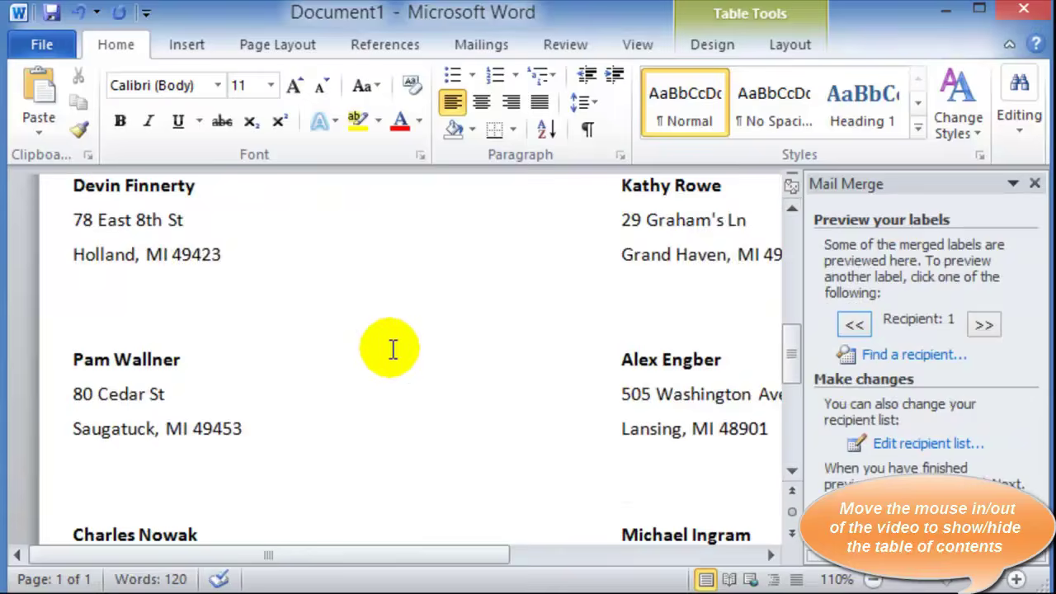
pyautogui.scroll(-3, 368, 354)
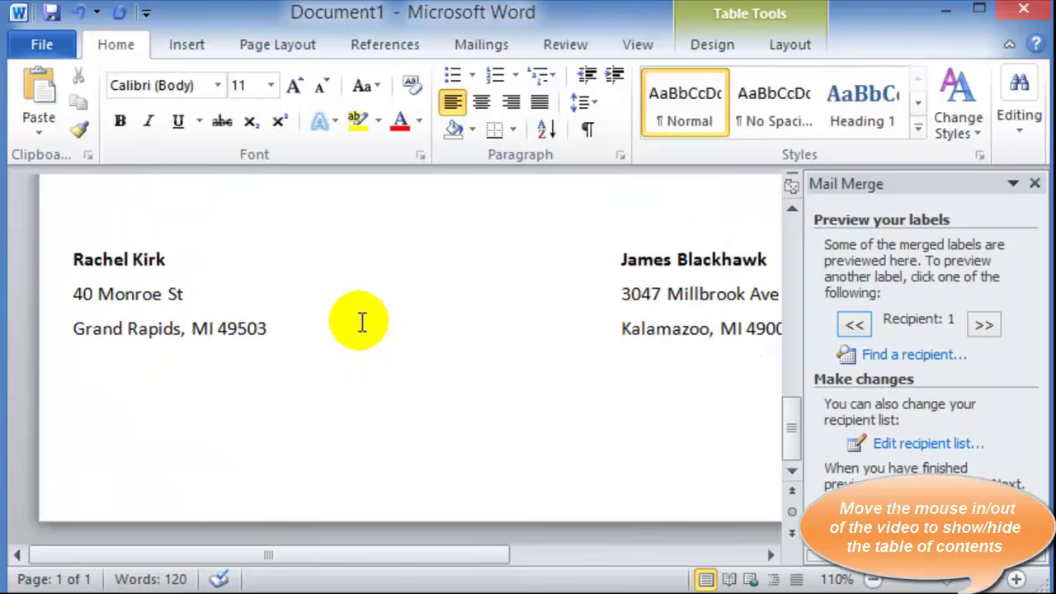
pyautogui.scroll(4, 356, 310)
pyautogui.scroll(4, 356, 310)
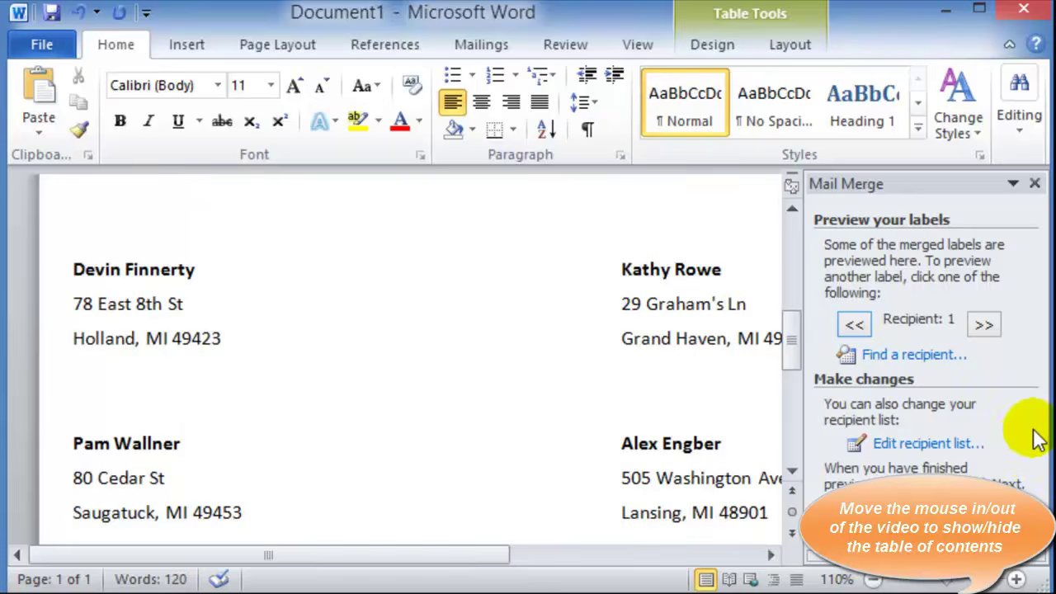
pyautogui.scroll(-1, 1009, 448)
pyautogui.click(926, 557)
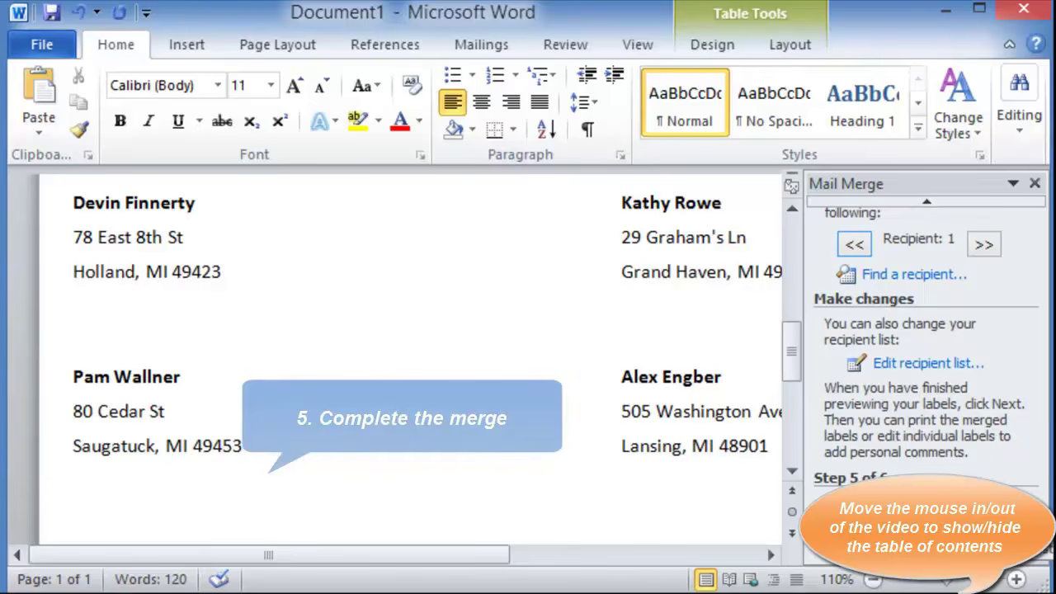
pyautogui.click(916, 501)
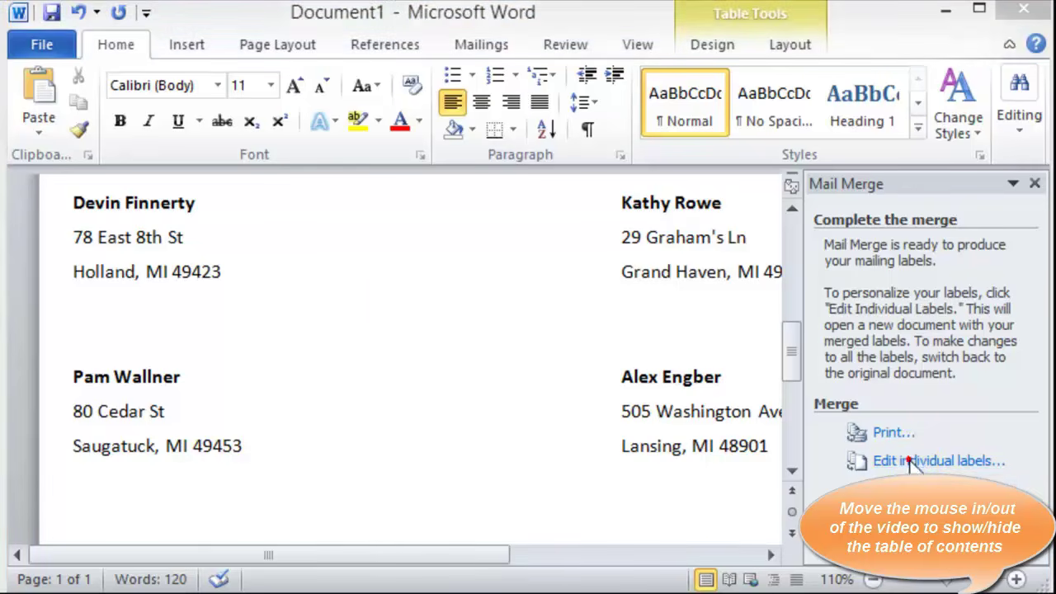
# Merge all records into the new Labels1 document and scroll through the labels
pyautogui.click(912, 464)
pyautogui.click(519, 358)
pyautogui.scroll(-15, 417, 377)
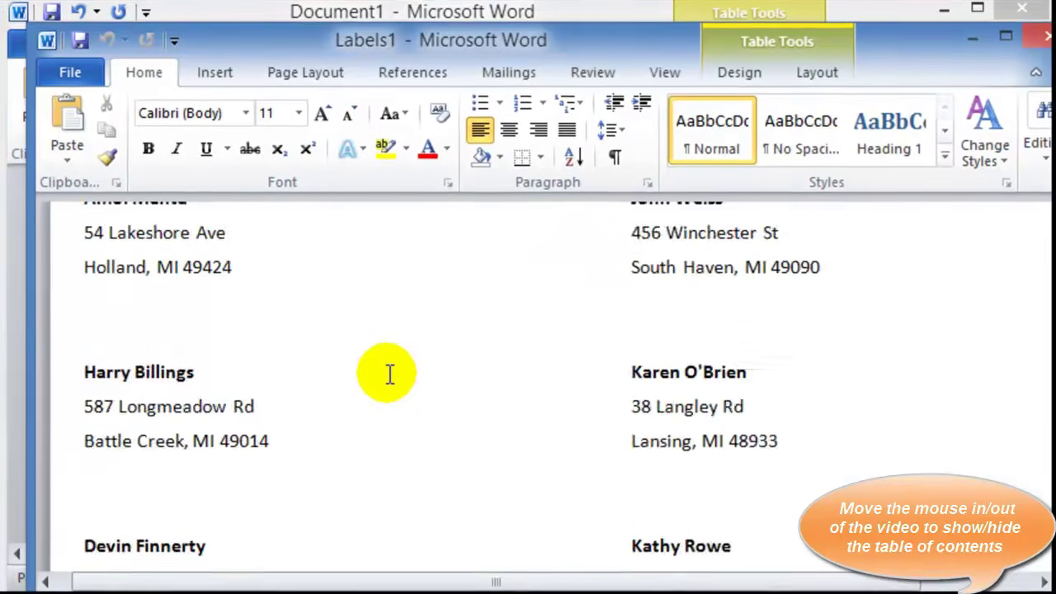
pyautogui.scroll(-12, 426, 328)
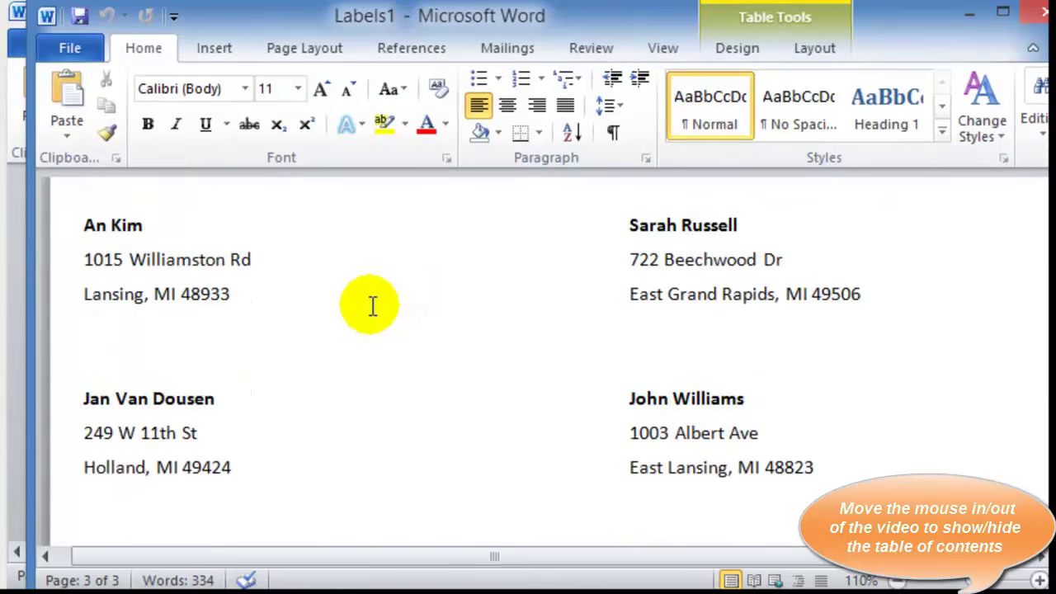
pyautogui.scroll(-10, 372, 307)
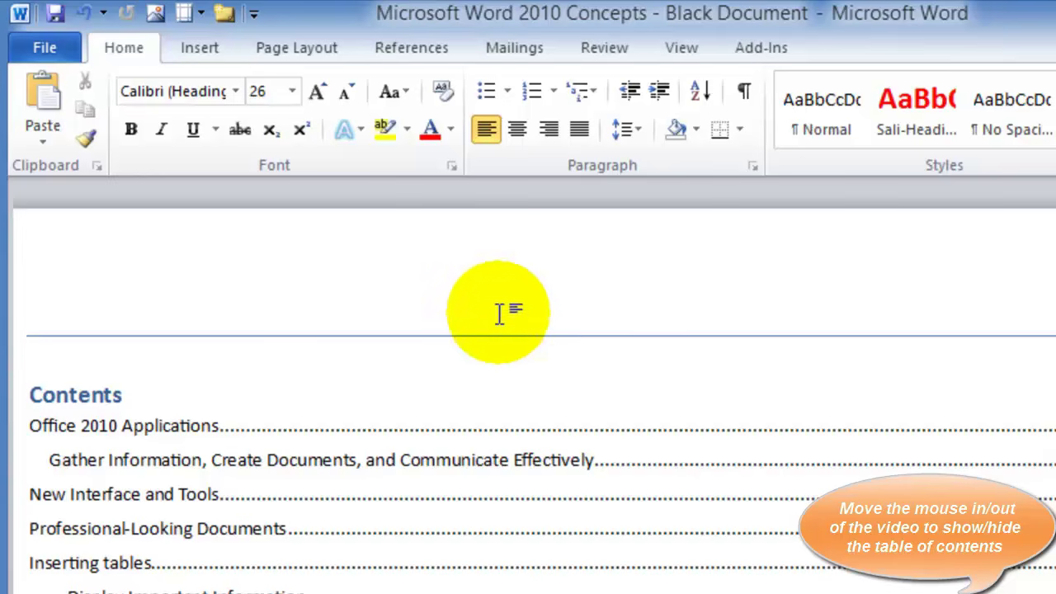
# From File > New, browse Flyers > Marketing flyers and pick the Business sale flyer template
pyautogui.click(37, 49)
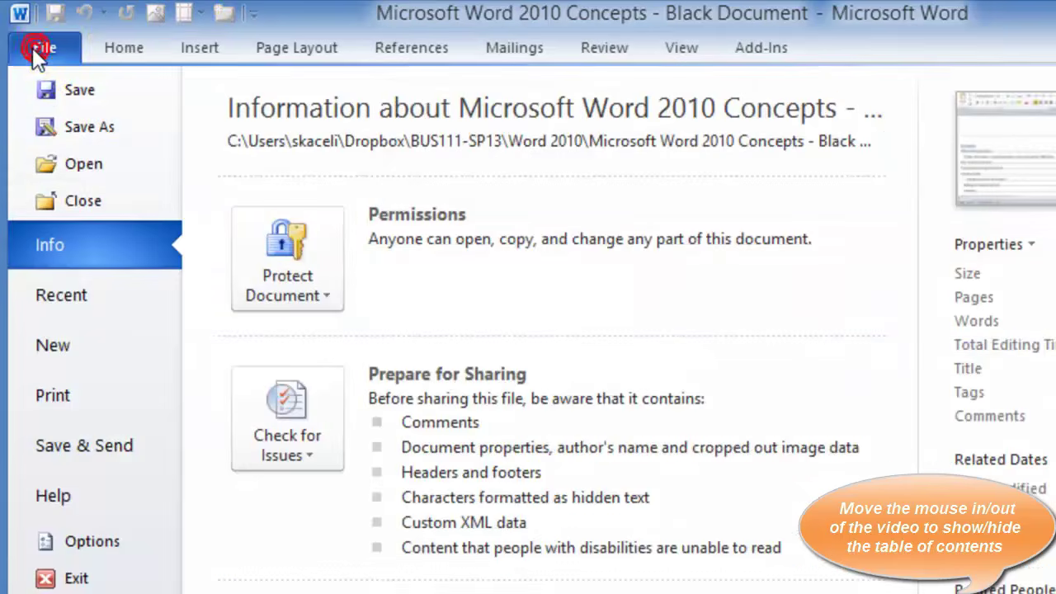
pyautogui.click(108, 342)
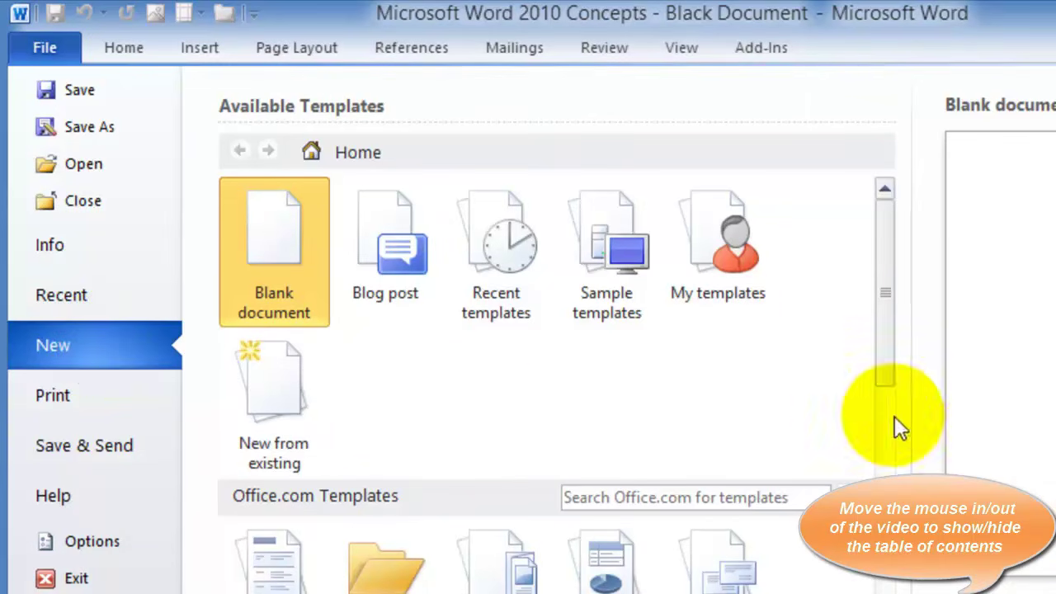
pyautogui.moveTo(891, 375); pyautogui.dragTo(899, 537)
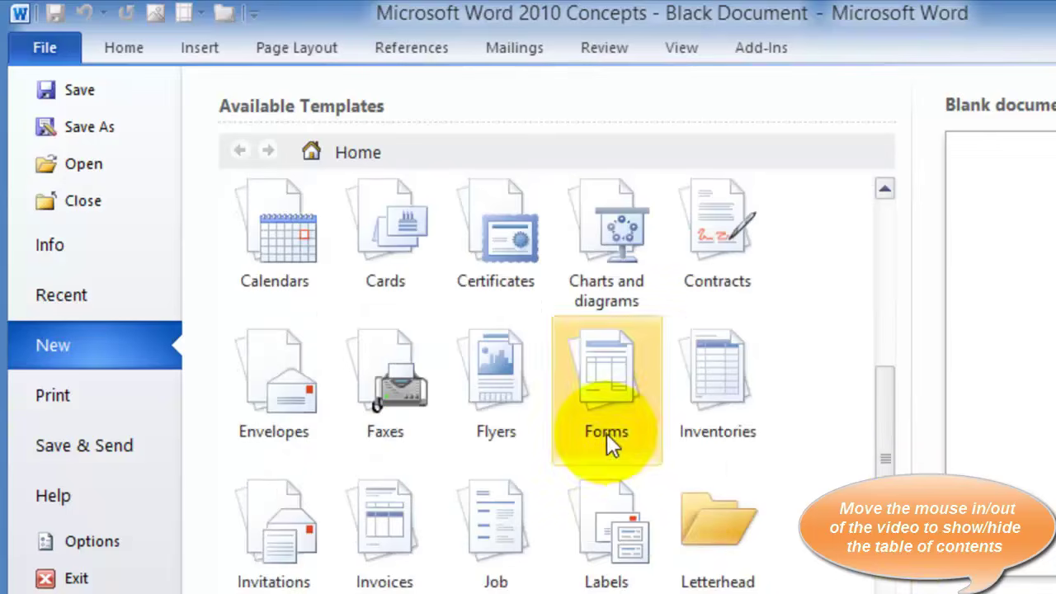
pyautogui.click(476, 351)
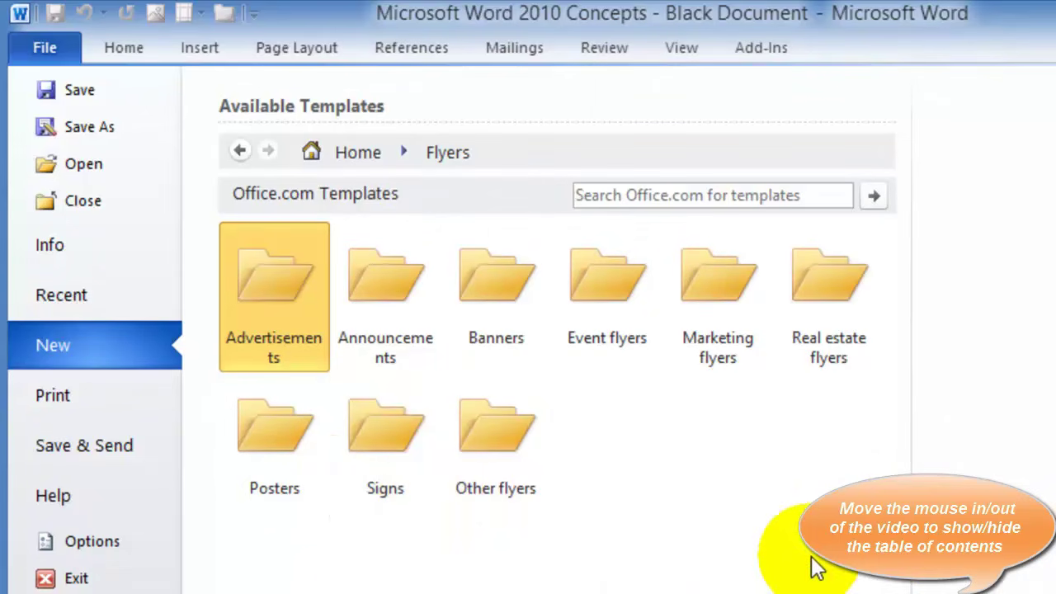
pyautogui.click(722, 288)
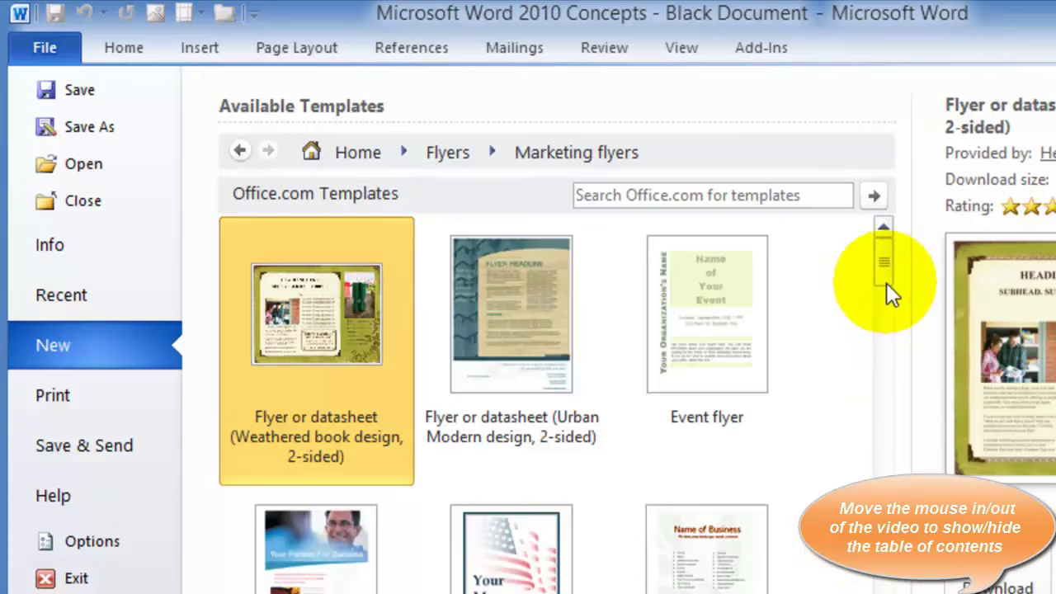
pyautogui.moveTo(887, 282); pyautogui.dragTo(922, 348)
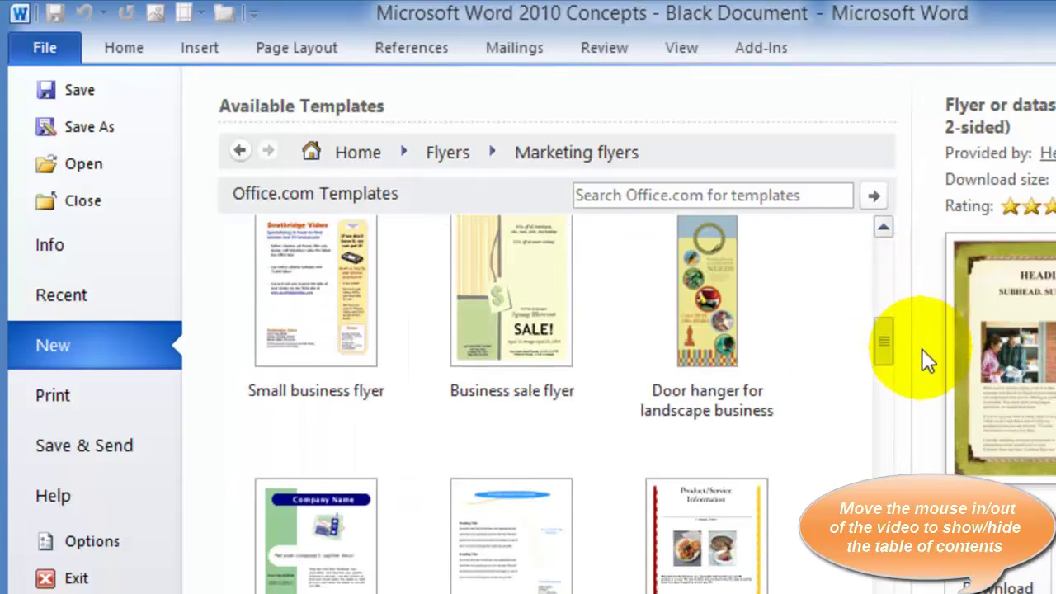
pyautogui.click(554, 295)
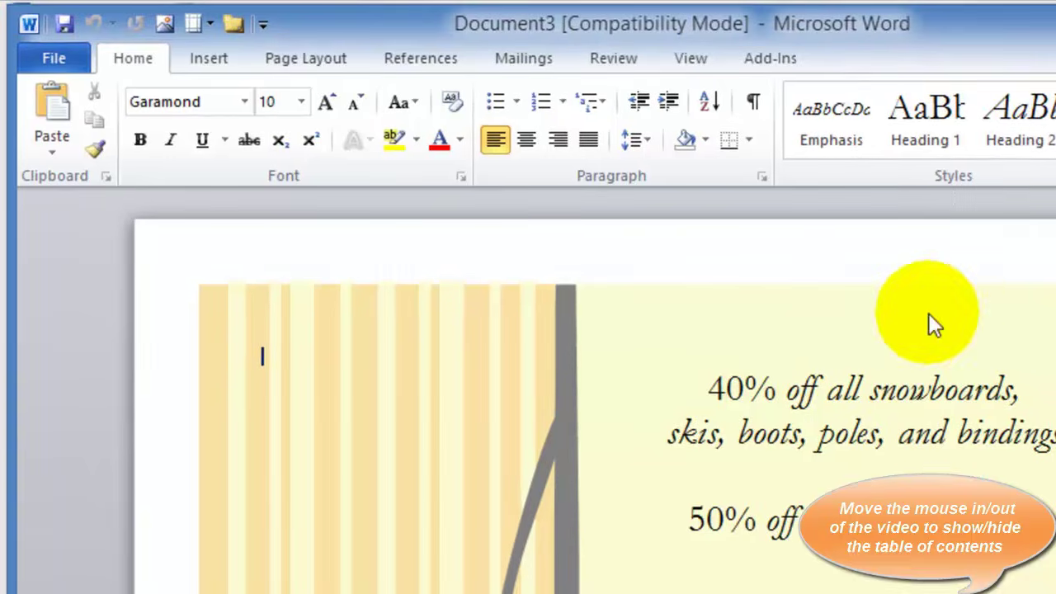
pyautogui.scroll(-3, 722, 141)
pyautogui.scroll(-8, 767, 306)
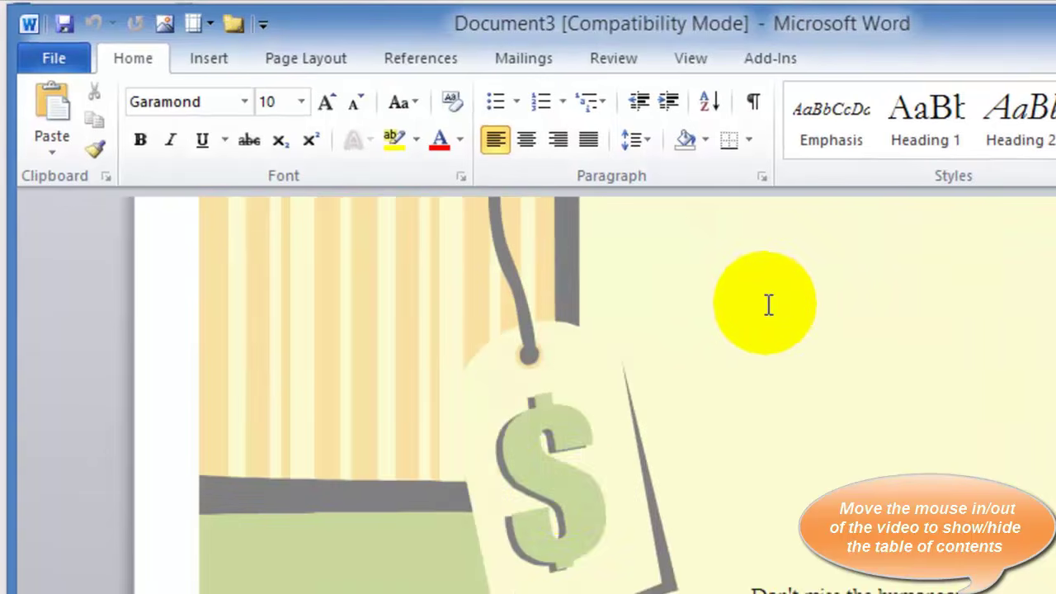
pyautogui.scroll(-5, 766, 416)
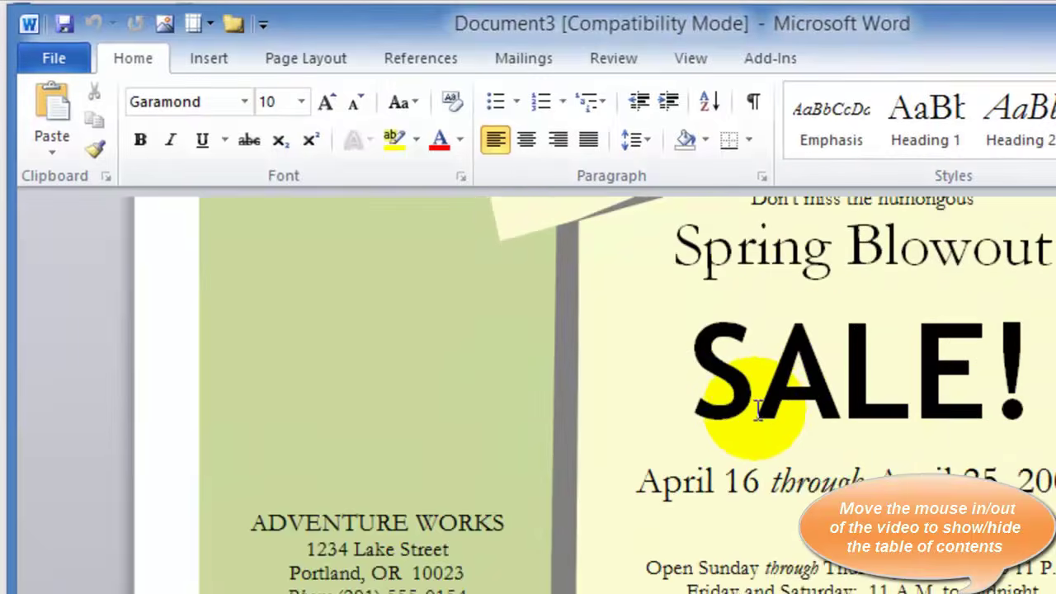
pyautogui.scroll(10, 756, 373)
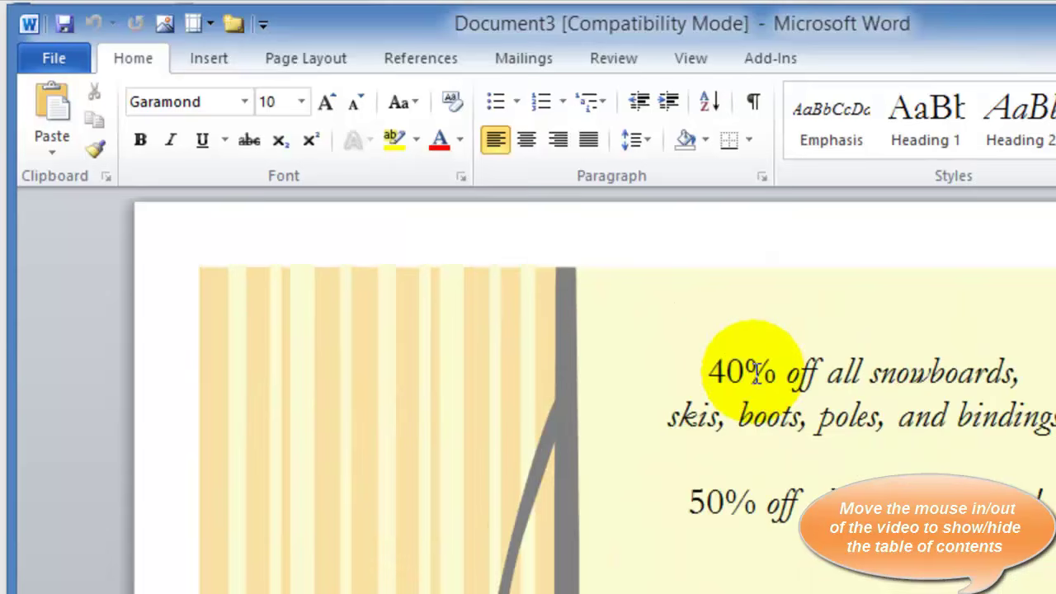
pyautogui.click(858, 433)
pyautogui.scroll(-3, 862, 431)
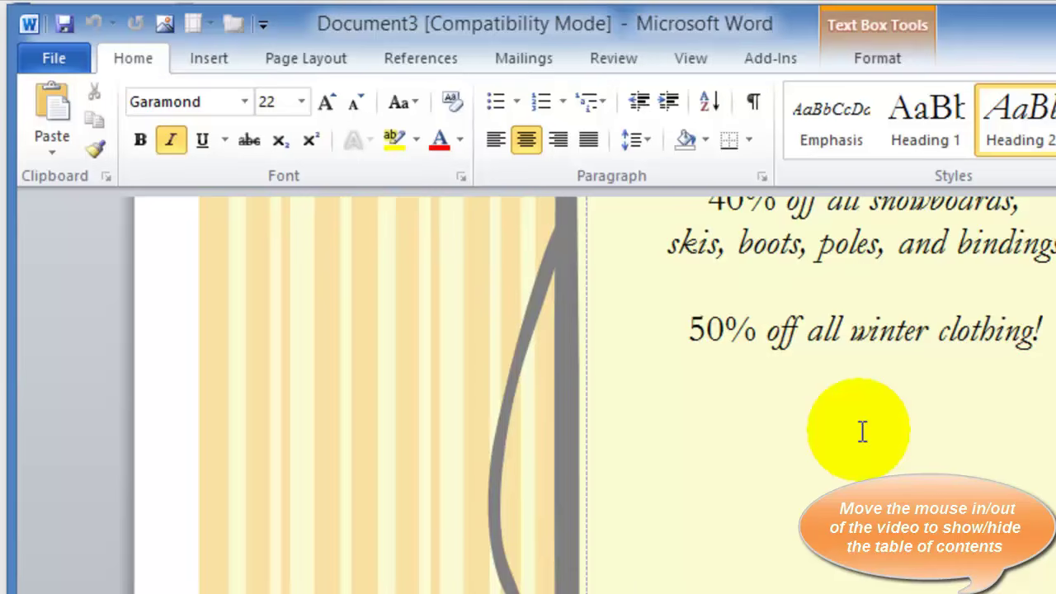
pyautogui.scroll(-8, 863, 432)
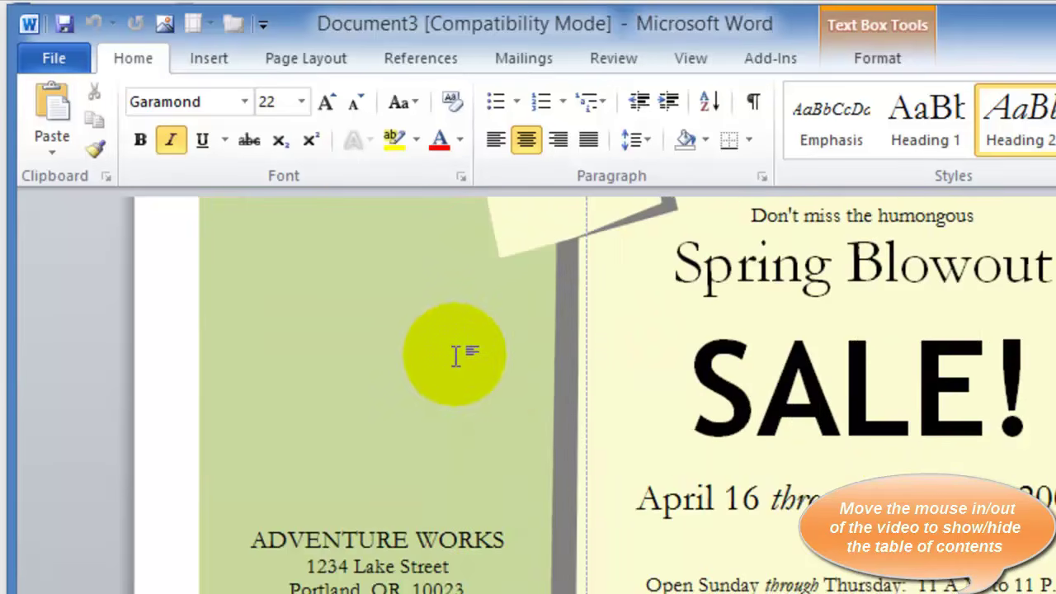
pyautogui.scroll(10, 806, 391)
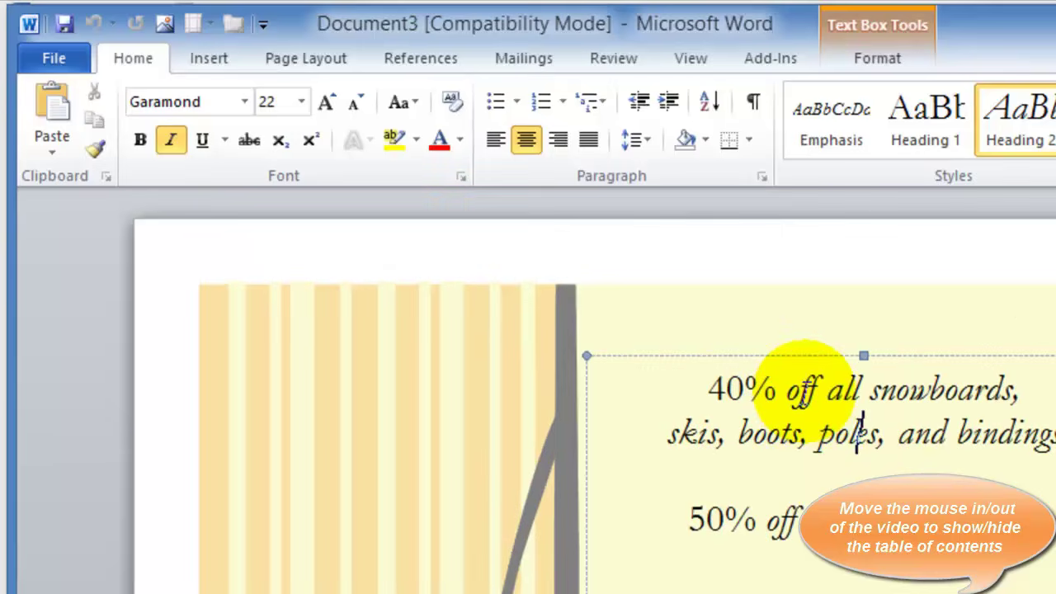
pyautogui.click(553, 378)
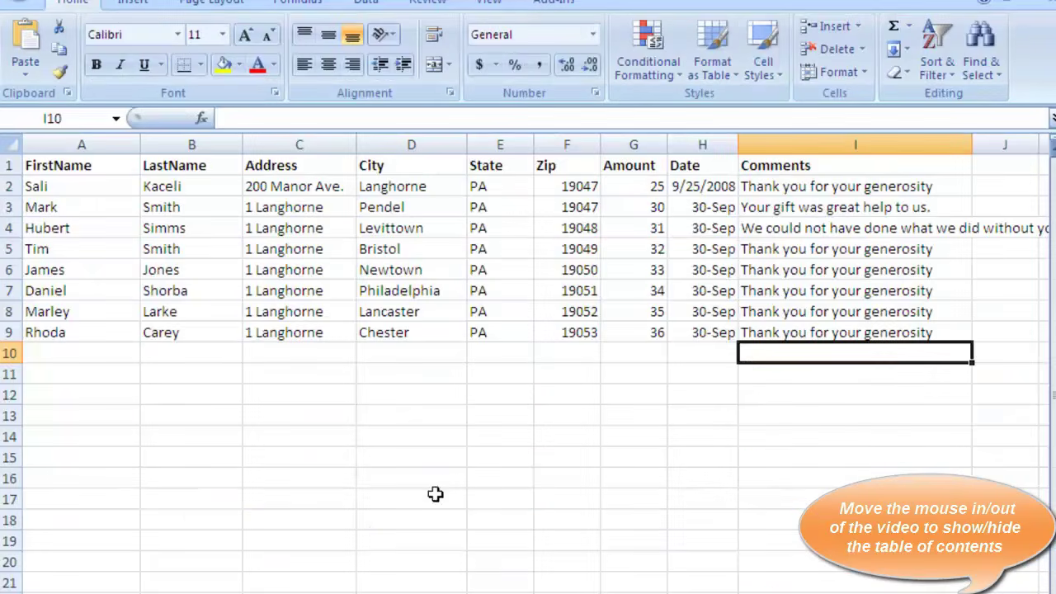
pyautogui.click(60, 188)
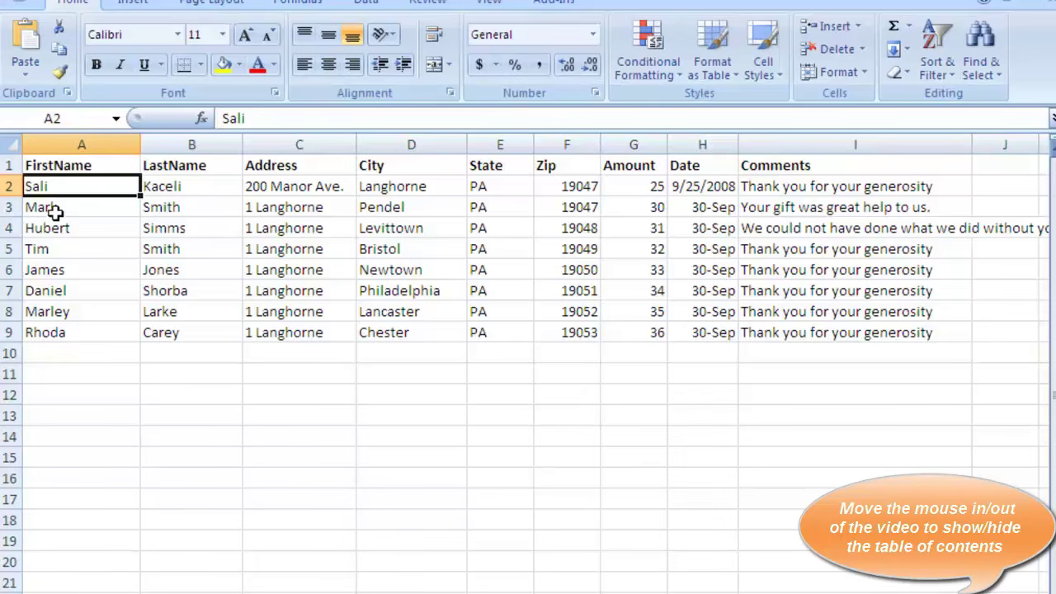
pyautogui.click(54, 212)
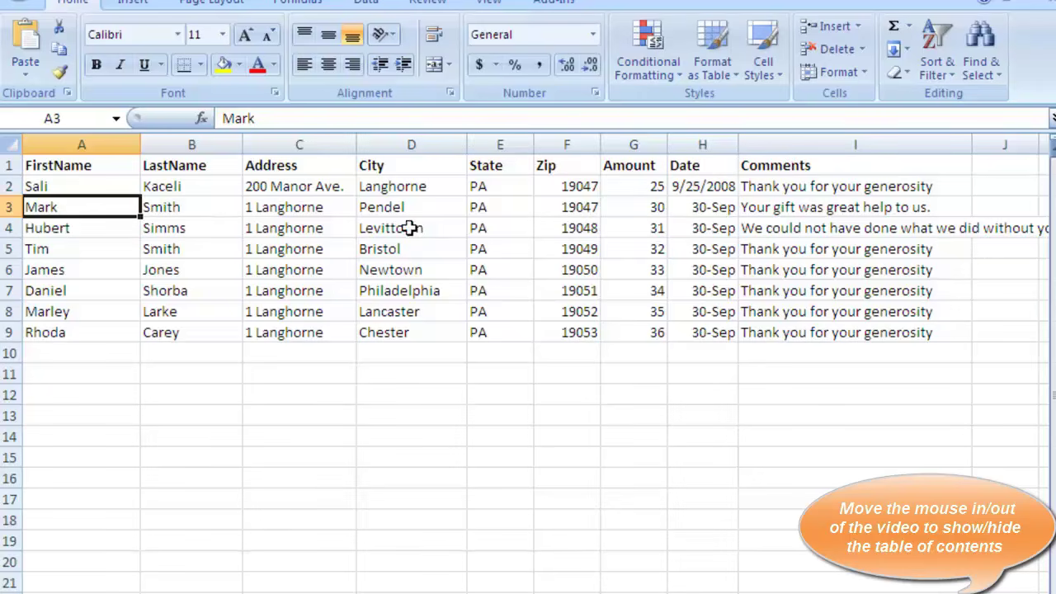
pyautogui.click(65, 353)
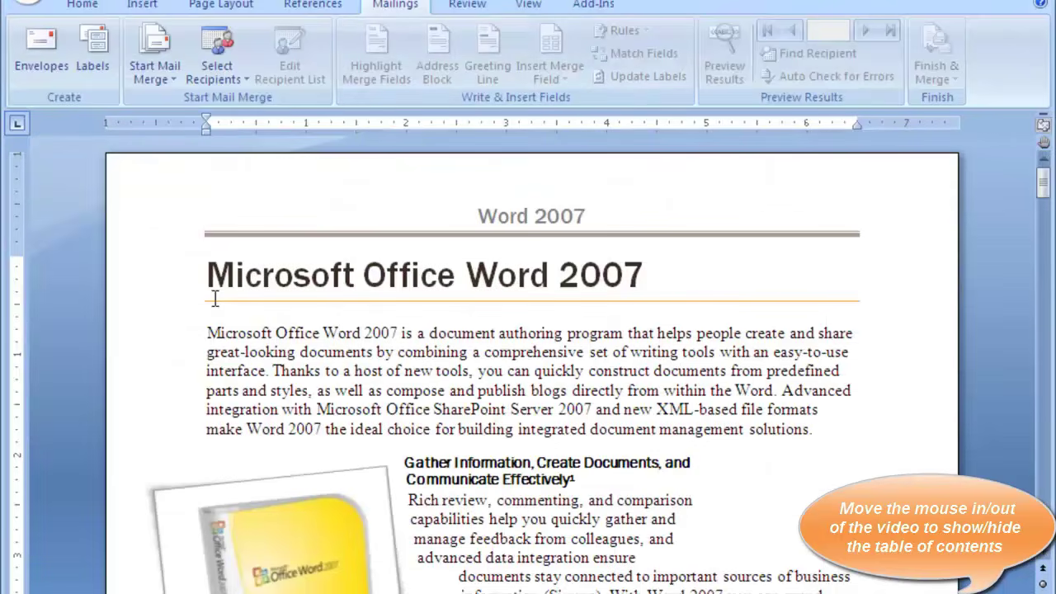
# Launch the Step by Step Mail Merge Wizard with Letters as the document type
pyautogui.click(261, 334)
pyautogui.click(169, 77)
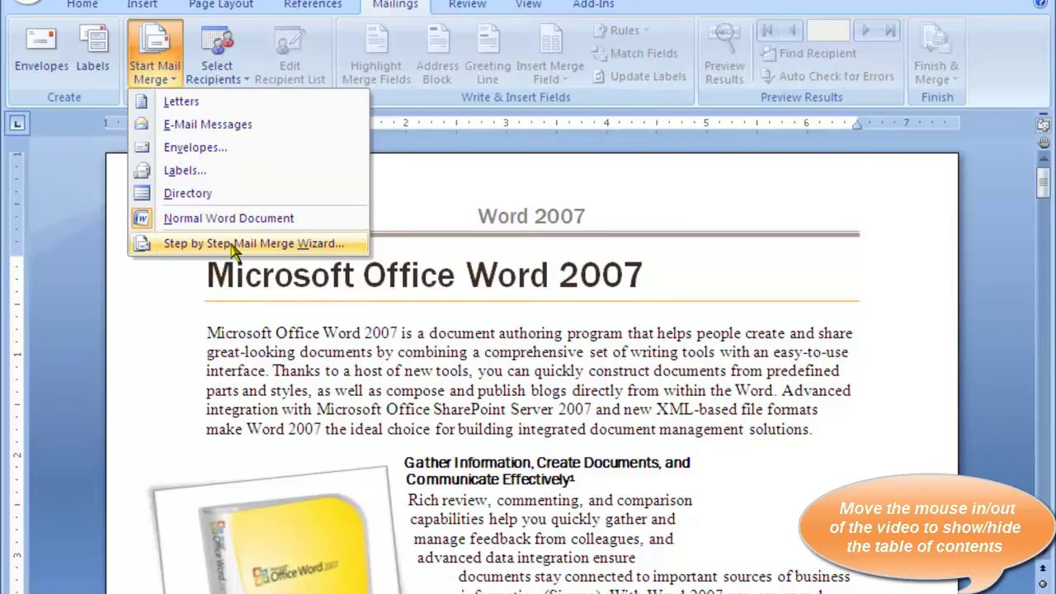
pyautogui.click(235, 245)
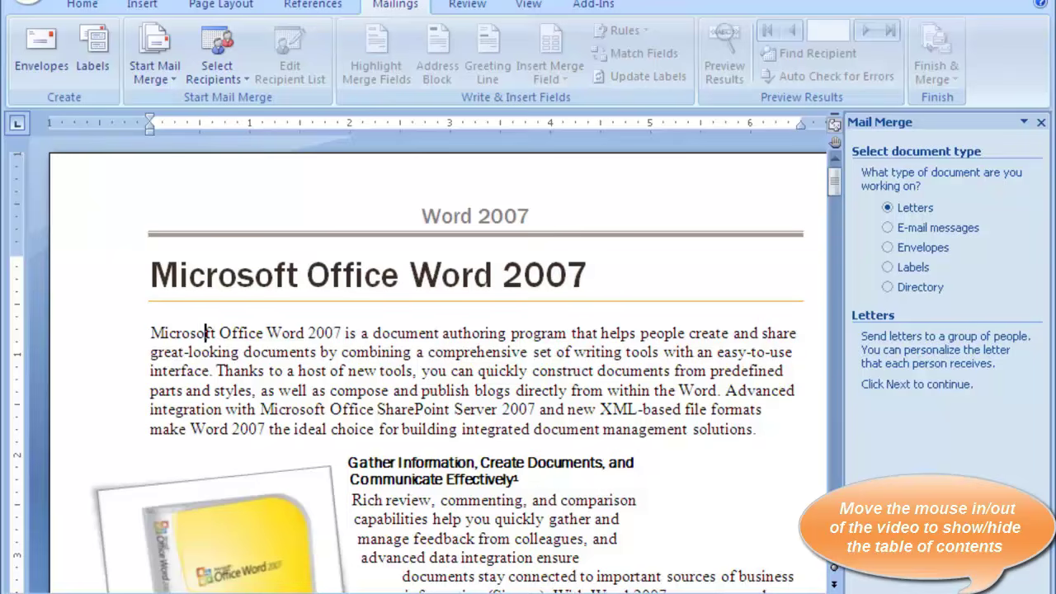
pyautogui.click(960, 582)
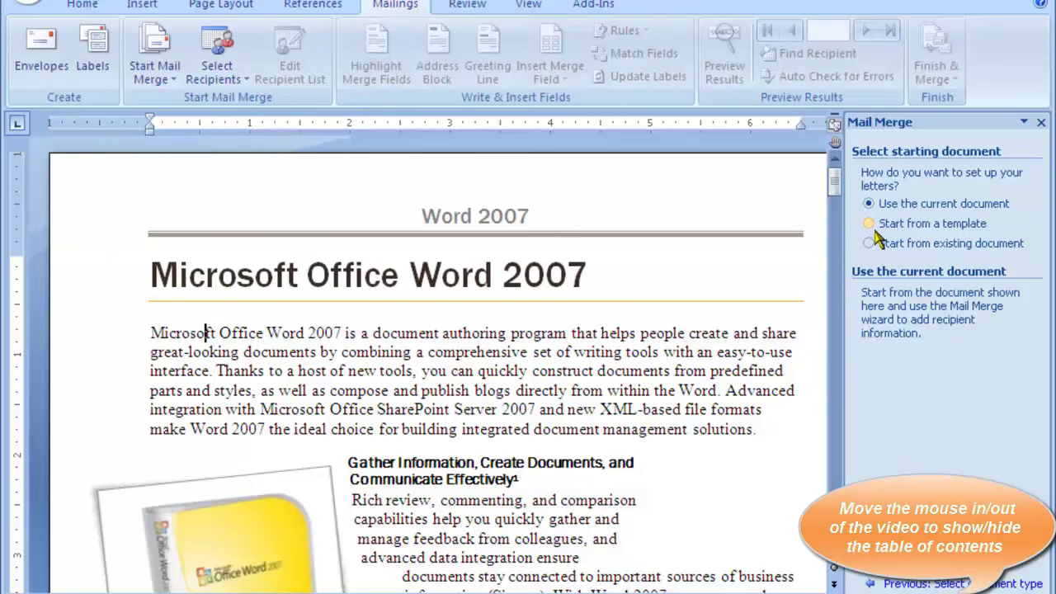
# Start the letter from the Blank Document template, replacing the current contents
pyautogui.click(872, 225)
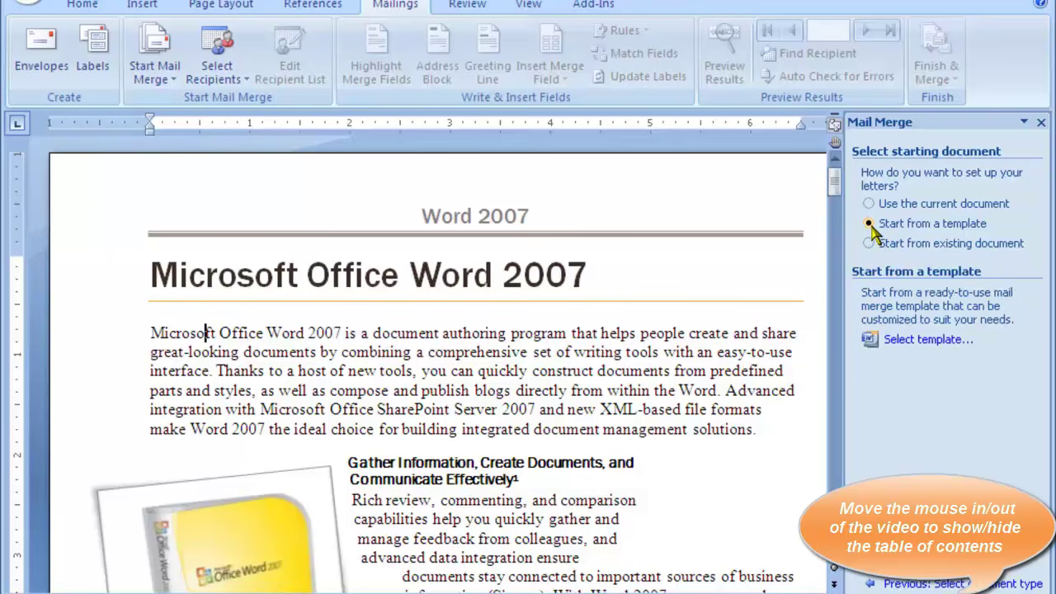
pyautogui.click(900, 340)
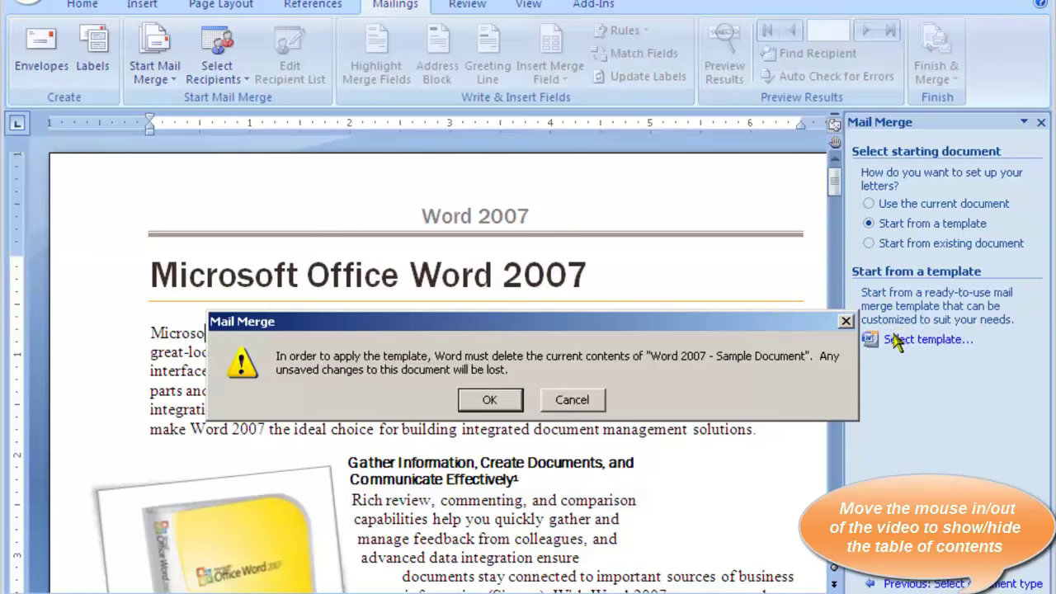
pyautogui.click(491, 400)
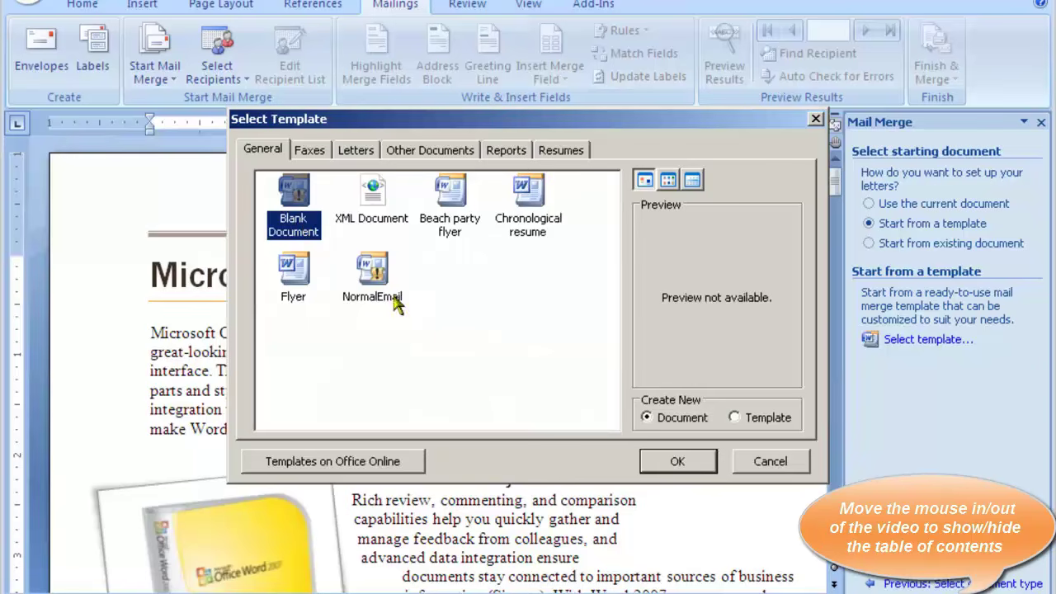
pyautogui.click(677, 461)
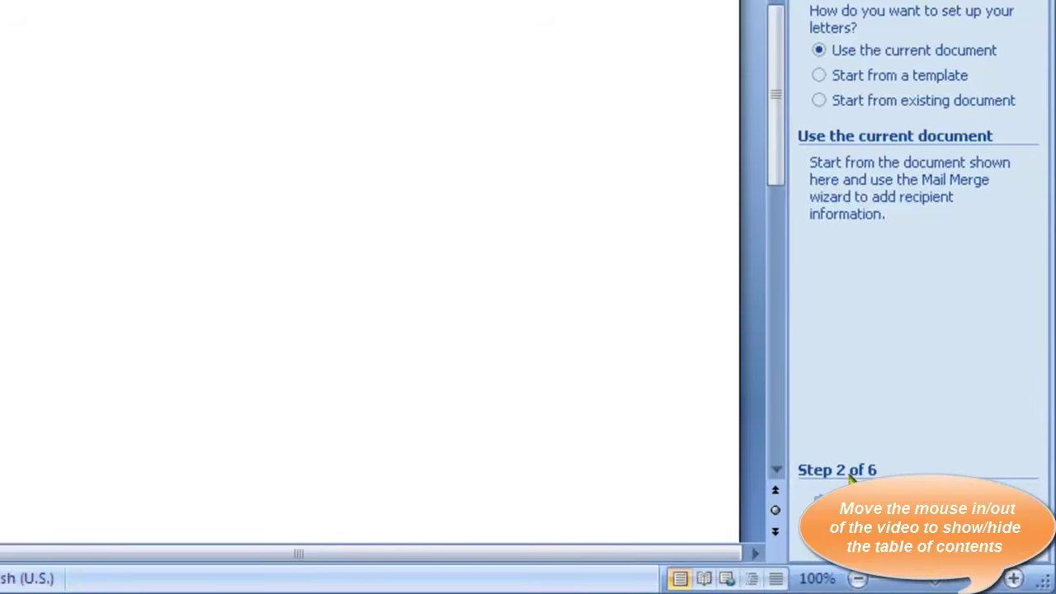
# Browse to the Missions Trip Donations workbook, use Sheet1$, and keep all eight recipients
pyautogui.click(825, 497)
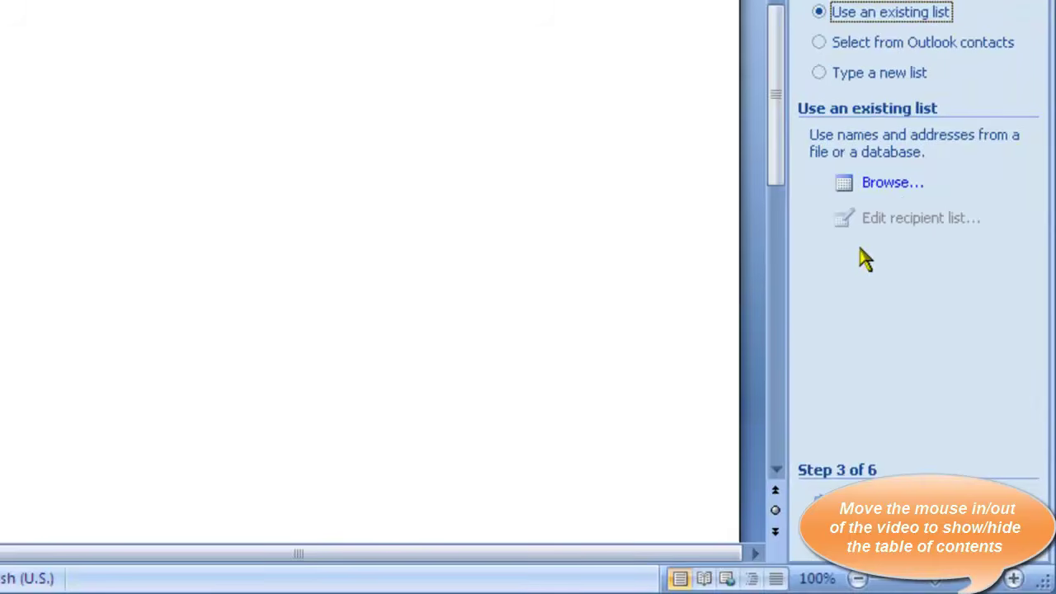
pyautogui.click(897, 187)
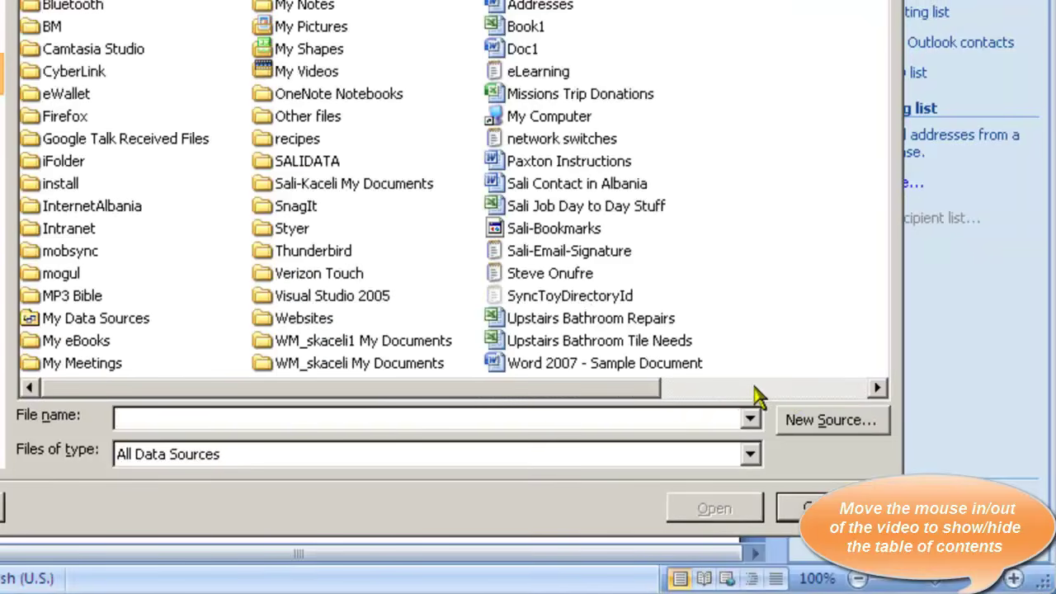
pyautogui.click(767, 389)
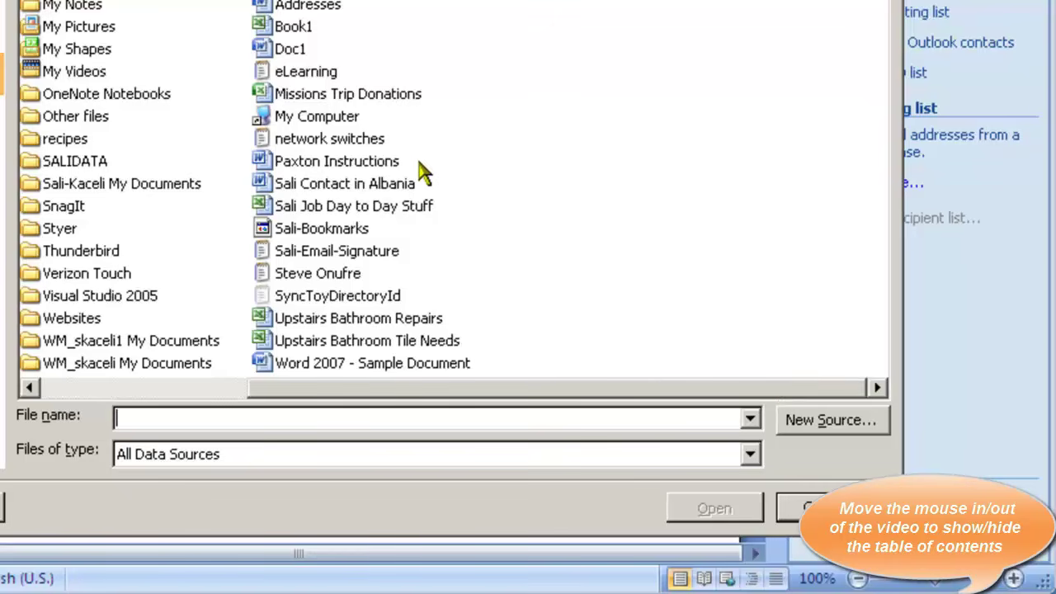
pyautogui.doubleClick(372, 97)
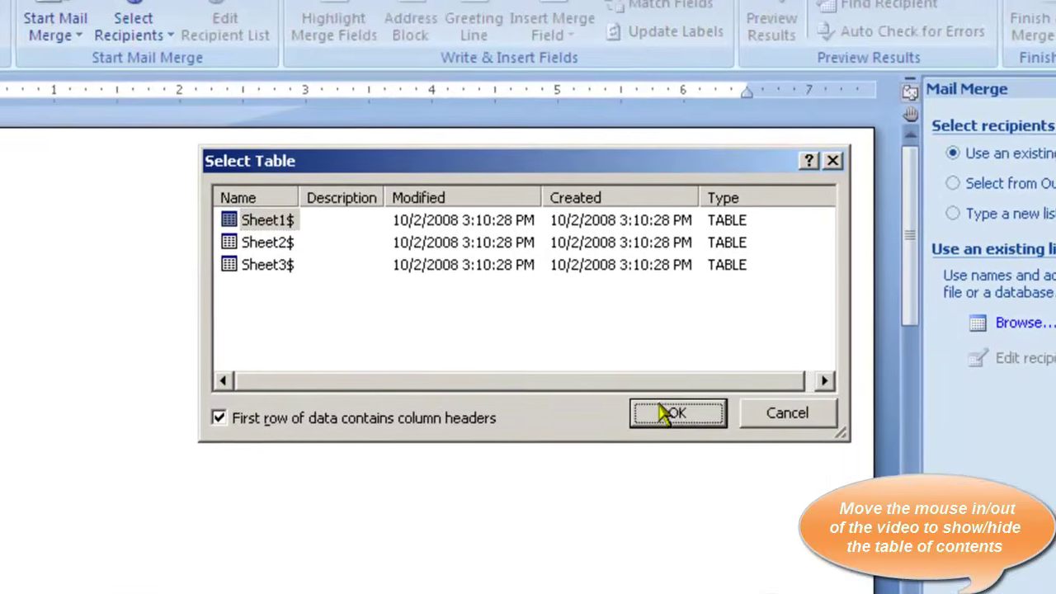
pyautogui.click(528, 273)
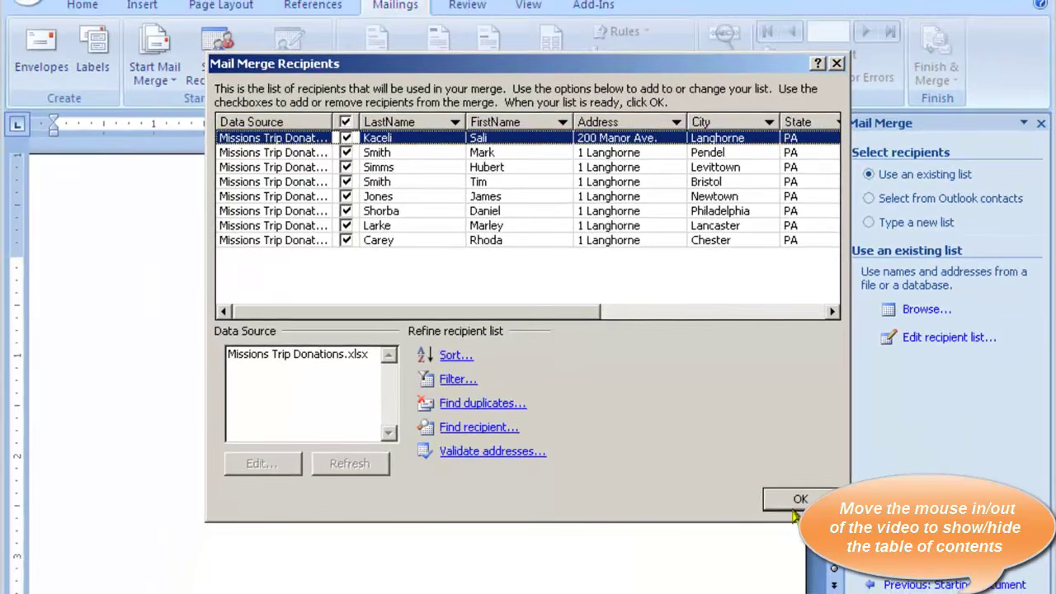
pyautogui.click(794, 502)
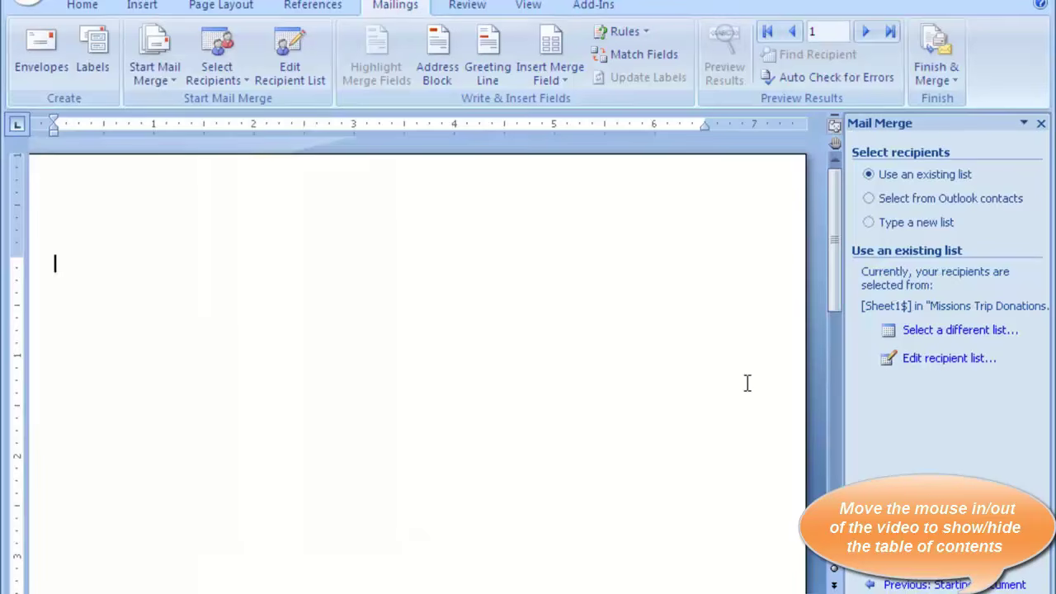
# Open the letter with the greeting 'Dear «FirstName» «LastName»,'
pyautogui.click(956, 590)
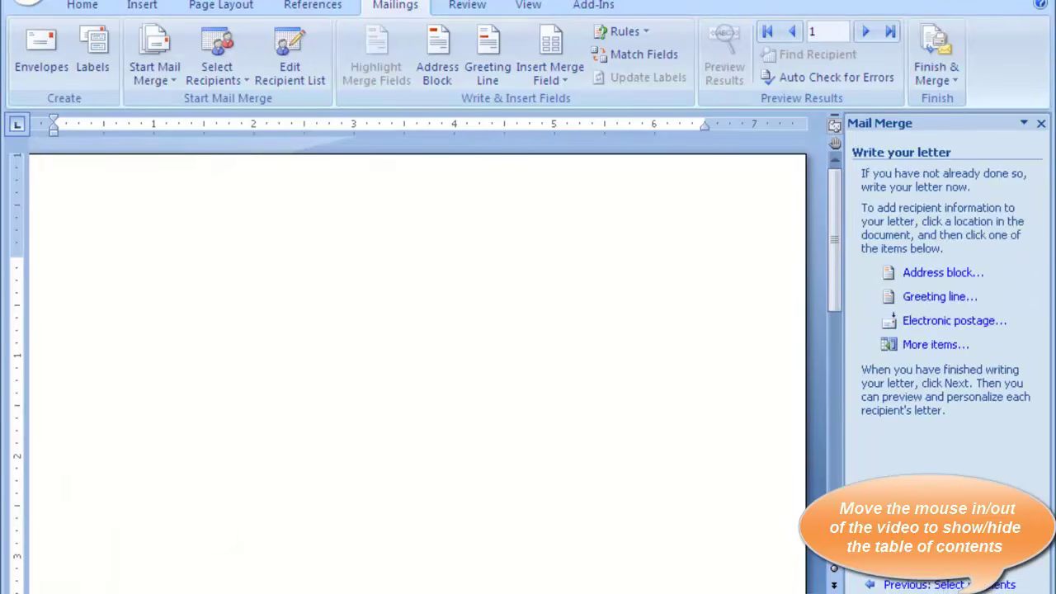
pyautogui.write('Dear')
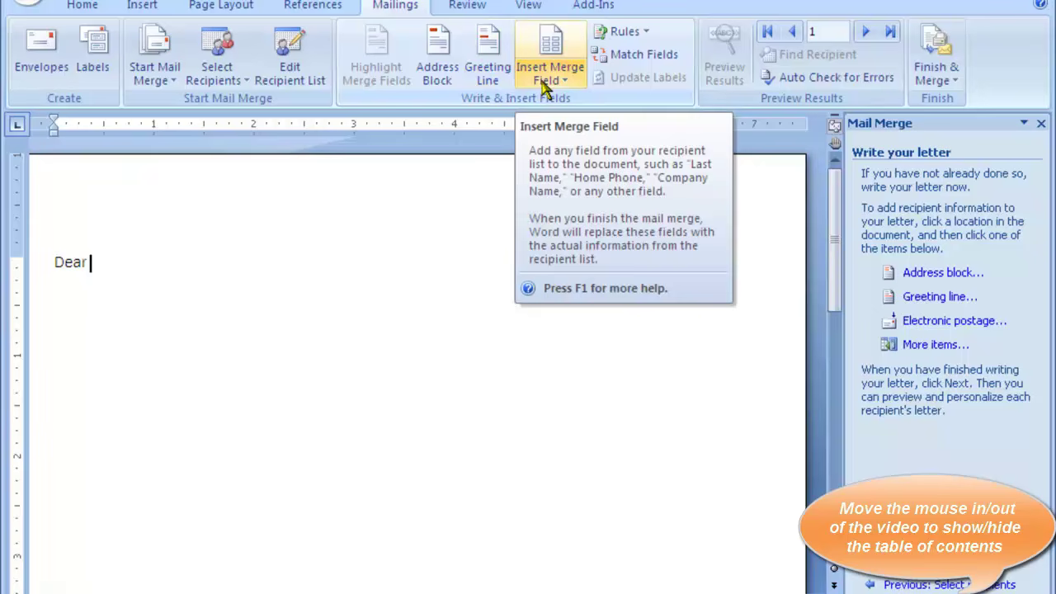
pyautogui.click(546, 87)
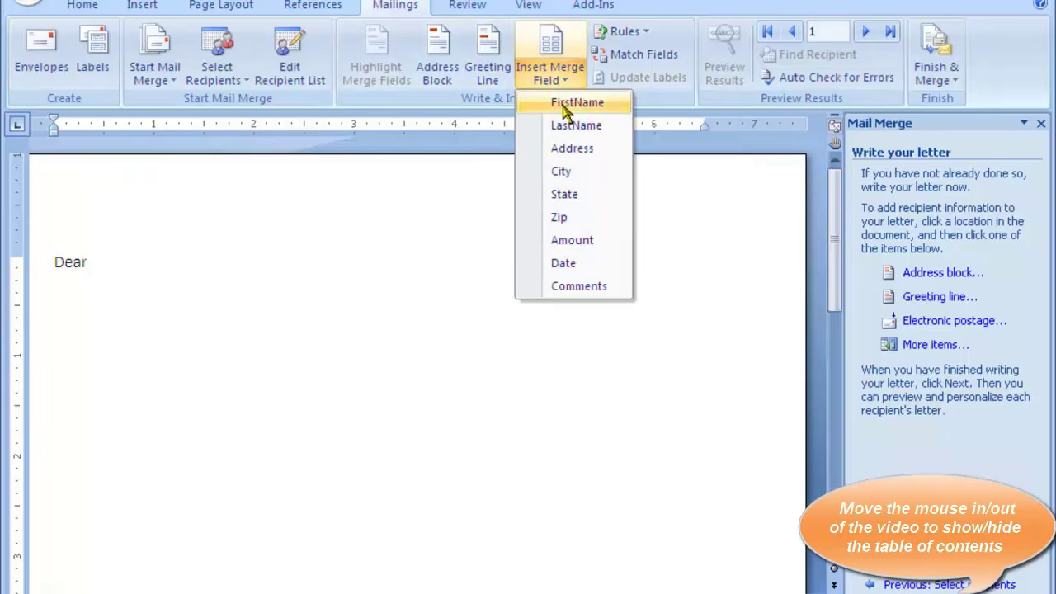
pyautogui.click(566, 106)
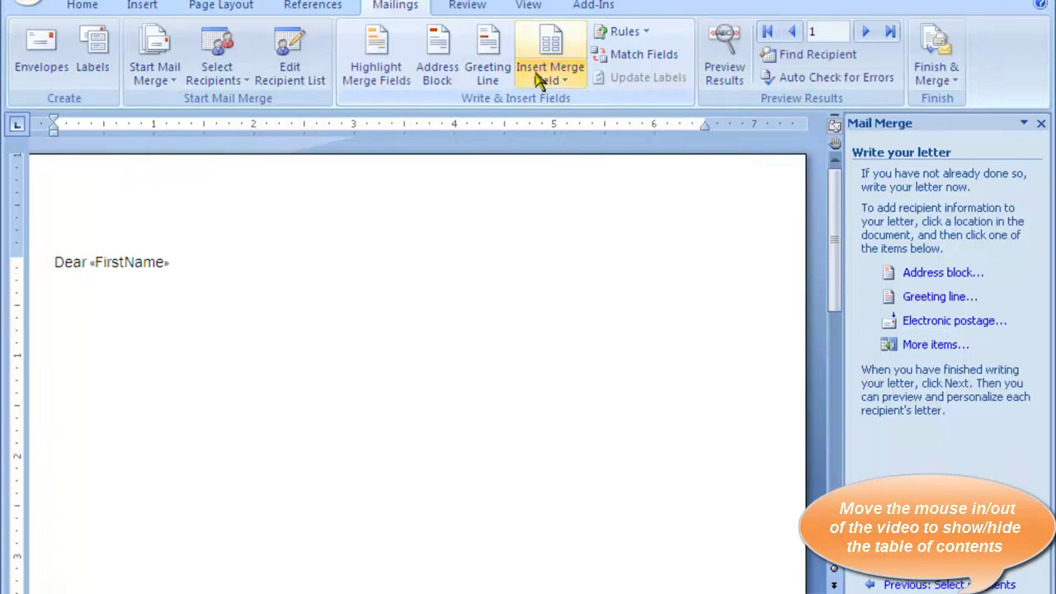
pyautogui.click(537, 76)
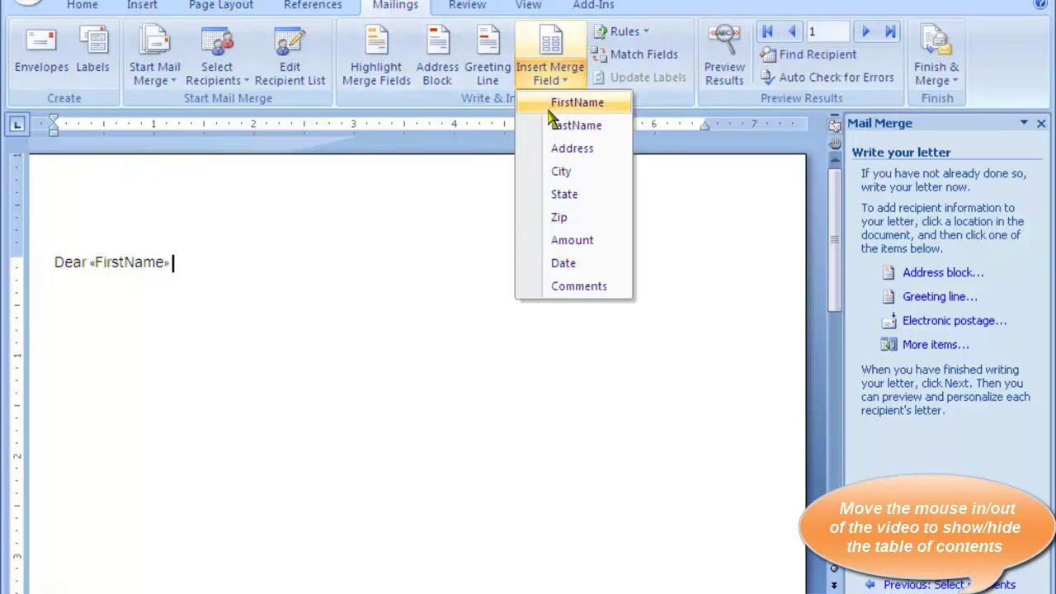
pyautogui.click(561, 126)
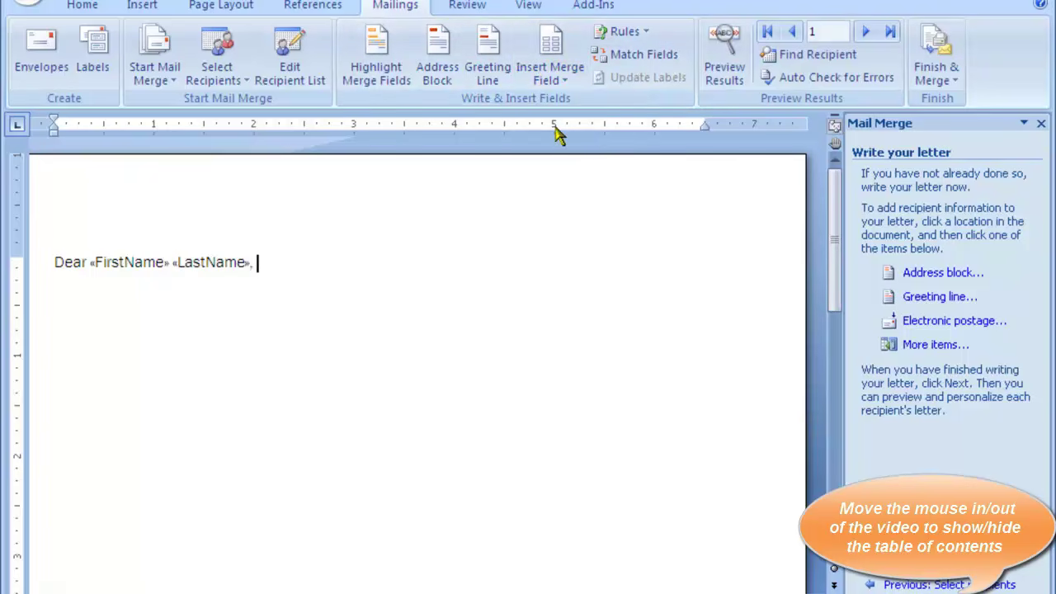
pyautogui.write(',')
pyautogui.press('Return')
pyautogui.press('Return')
# Write the thank-you sentence with «Date» and $«Amount» fields for the mission's trip to Mexico
pyautogui.write('Than')
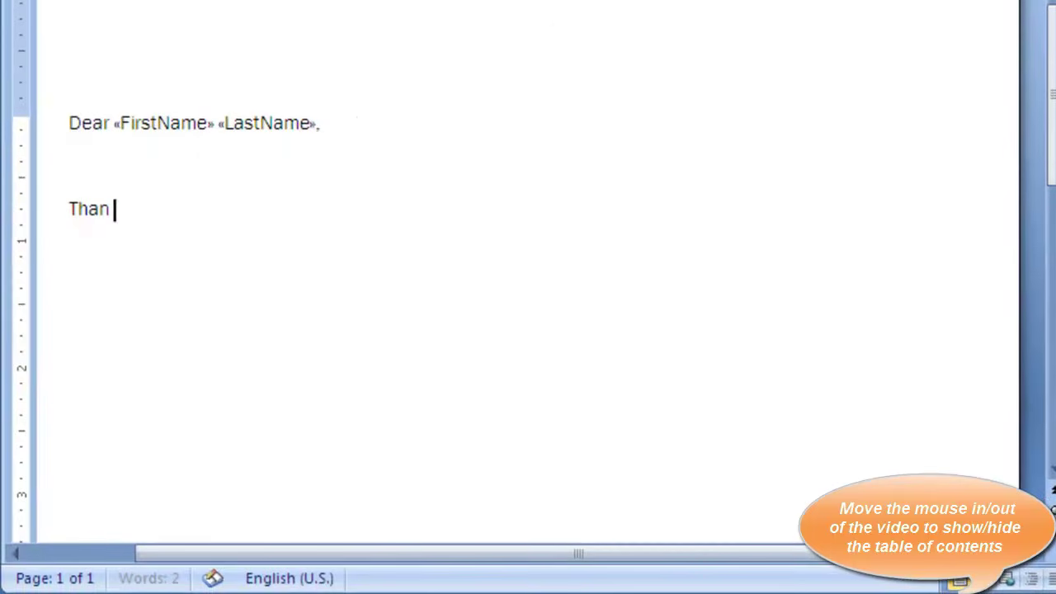
pyautogui.write('k you for your')
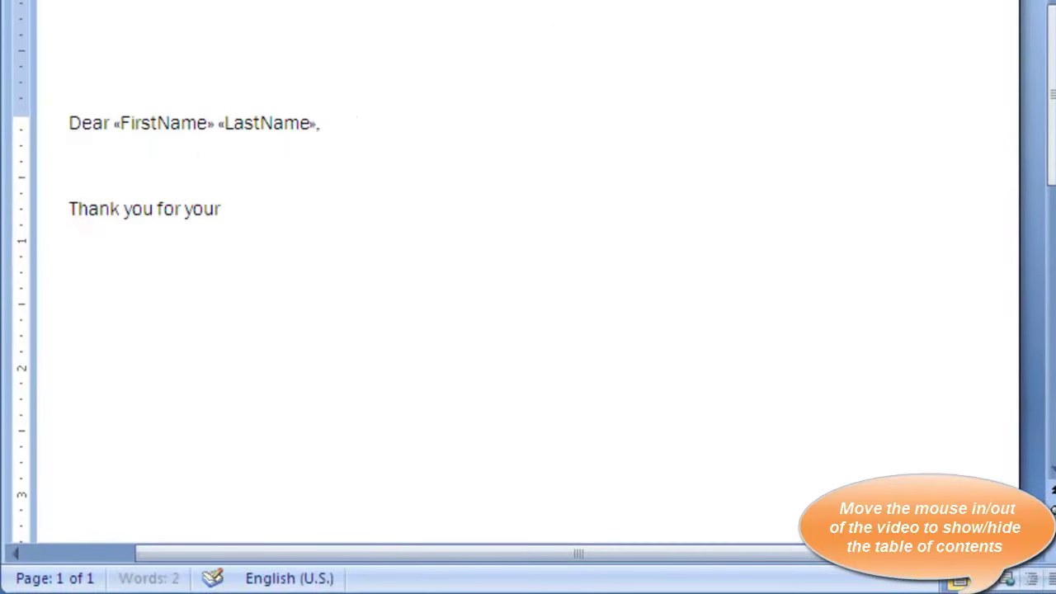
pyautogui.write(' donation on')
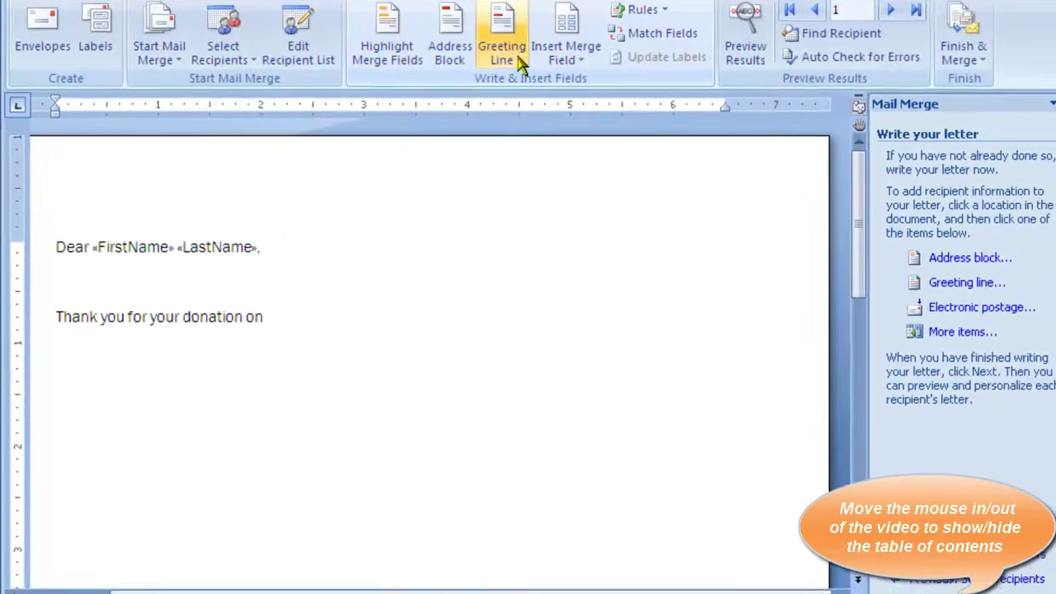
pyautogui.click(566, 58)
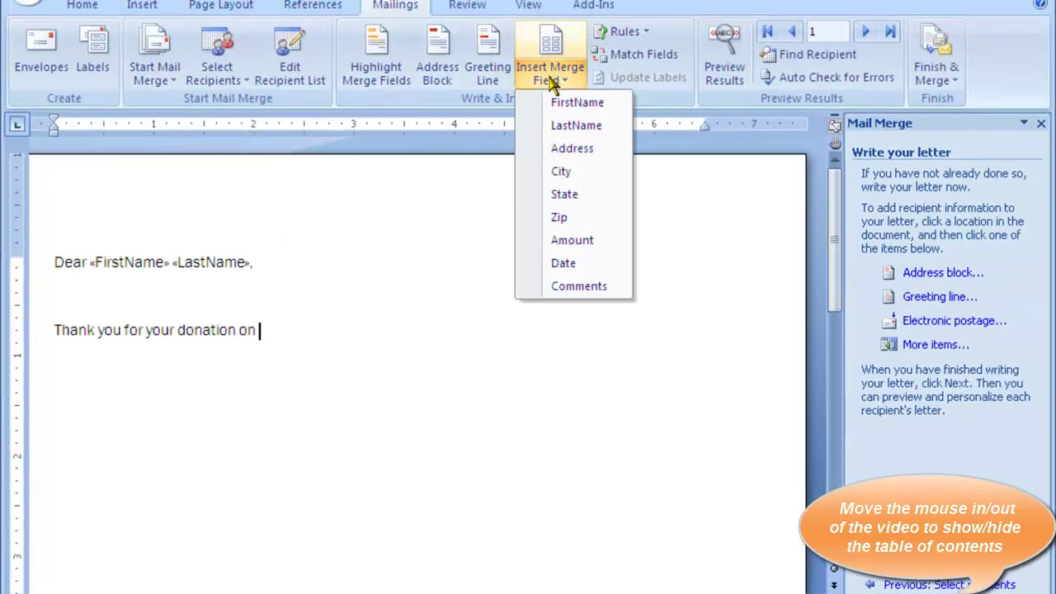
pyautogui.click(564, 263)
pyautogui.write('in the amount of $')
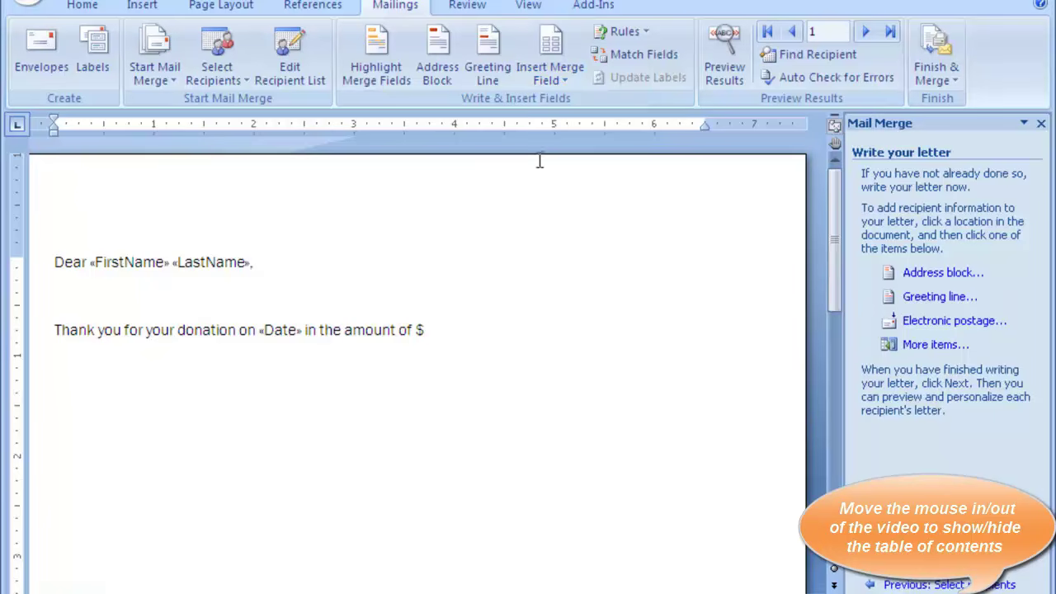
pyautogui.click(551, 70)
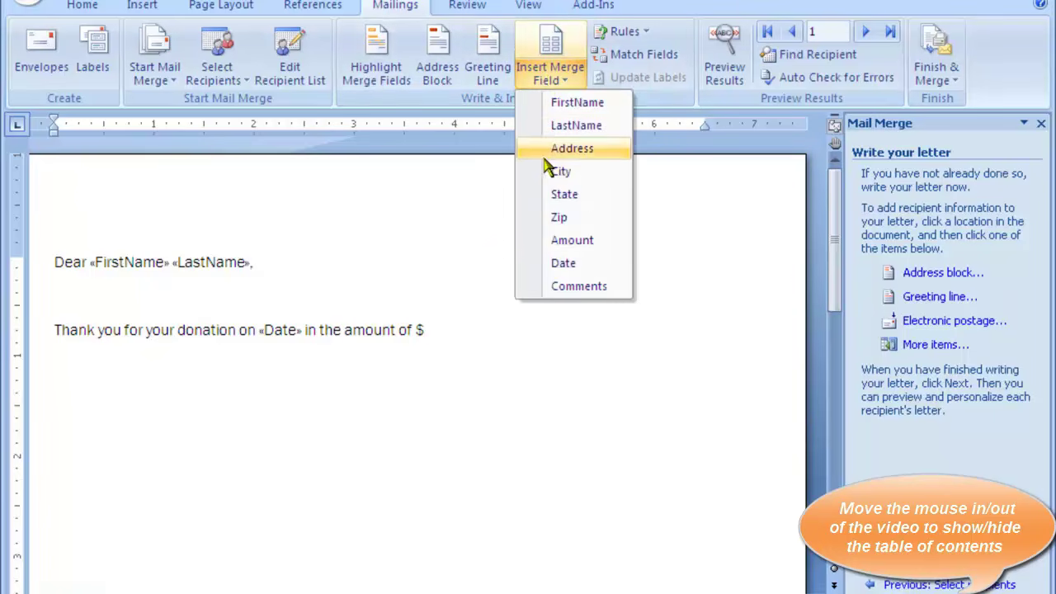
pyautogui.click(572, 241)
pyautogui.write('fo')
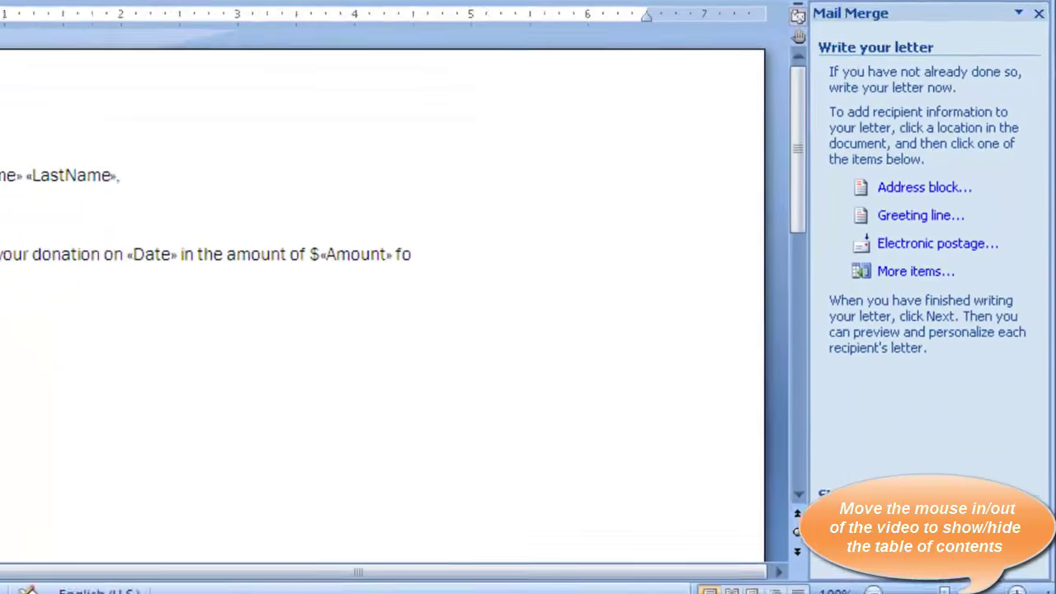
pyautogui.write('r our')
pyautogui.write(' miss')
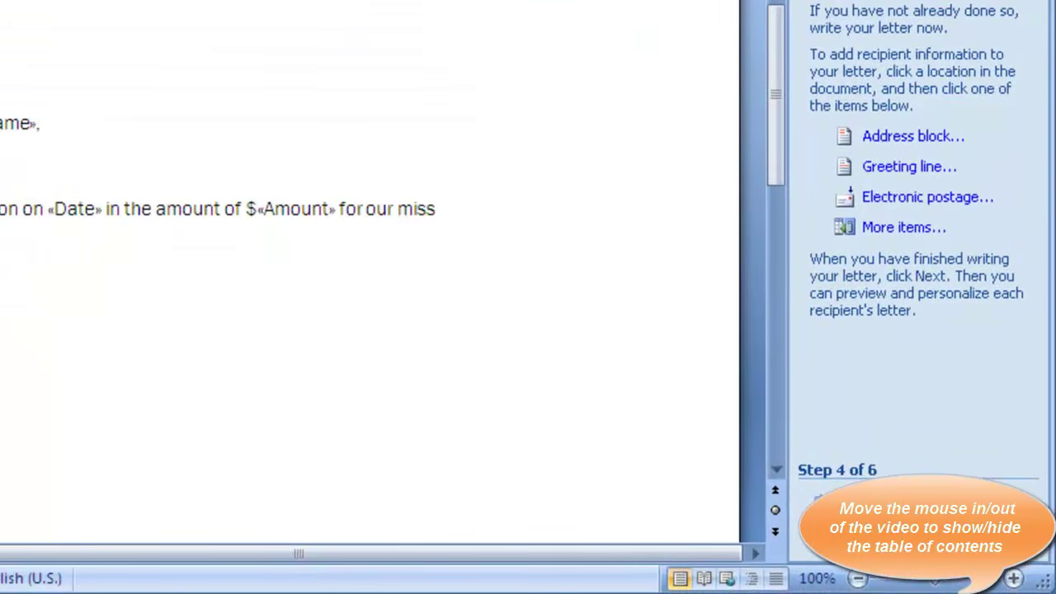
pyautogui.write('ion’s t')
pyautogui.press('BackSpace')
pyautogui.press('BackSpace')
pyautogui.press('BackSpace')
pyautogui.write("'s trip")
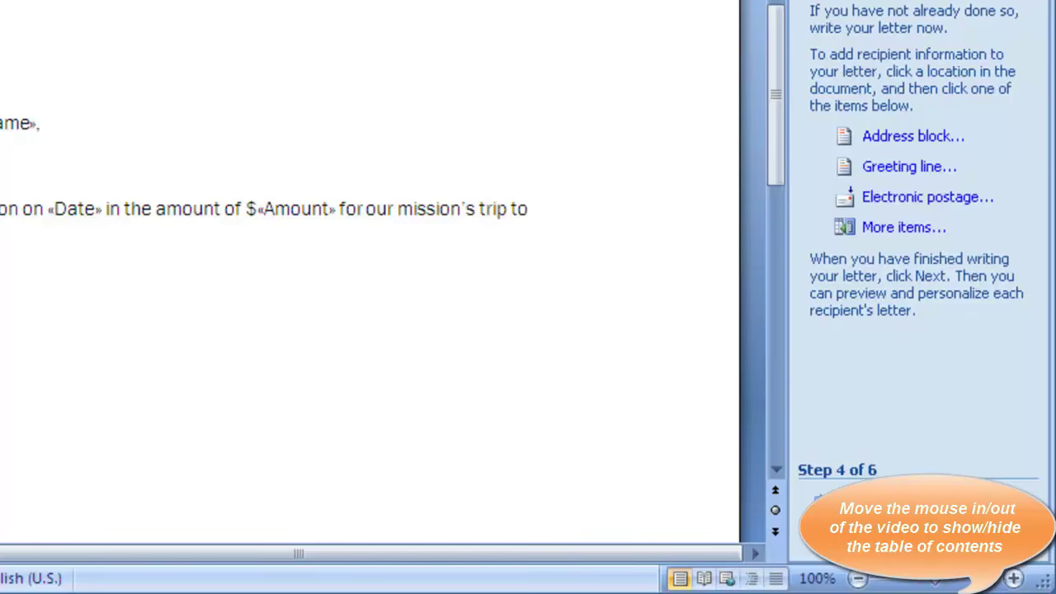
pyautogui.write(' to Mexico.')
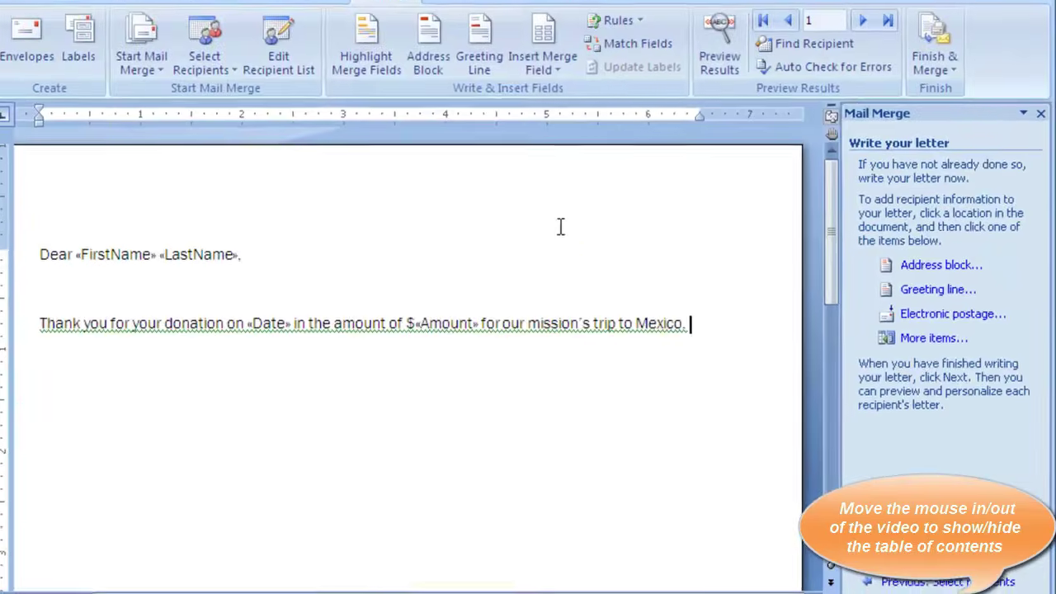
# Add 'Additional verbage here.', the «Comments» field, a 'Sincerely,' closing and the signer's name
pyautogui.press('Return')
pyautogui.write('Additional verbage here.')
pyautogui.rightClick(153, 351)
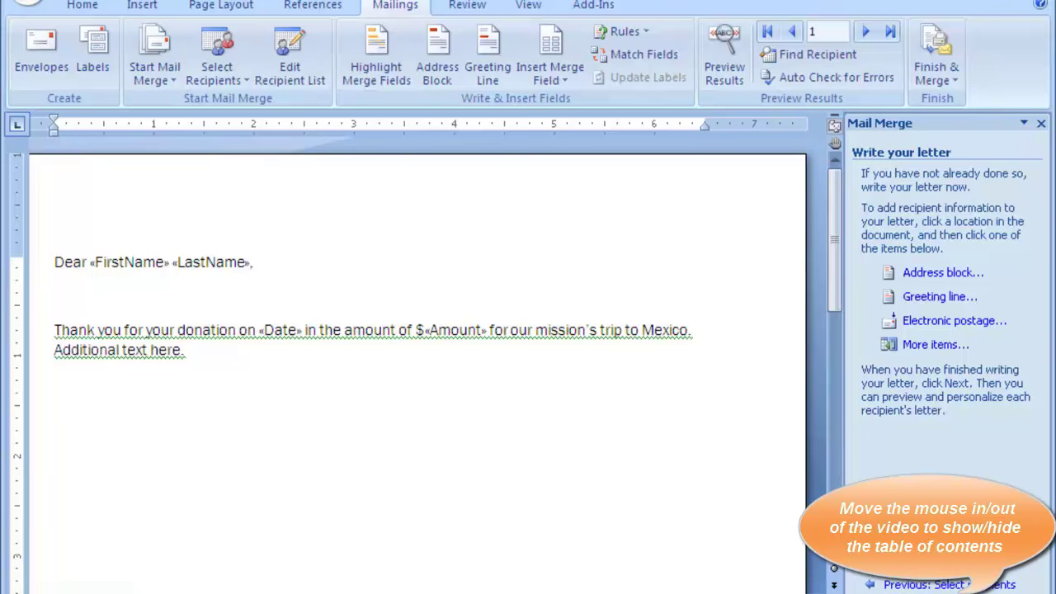
pyautogui.click(575, 74)
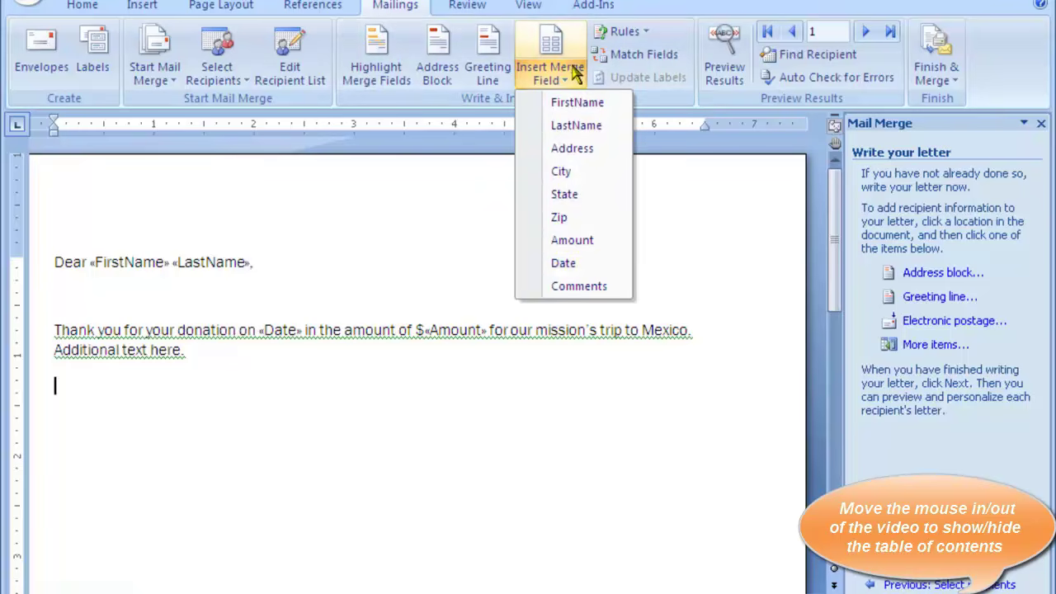
pyautogui.click(592, 285)
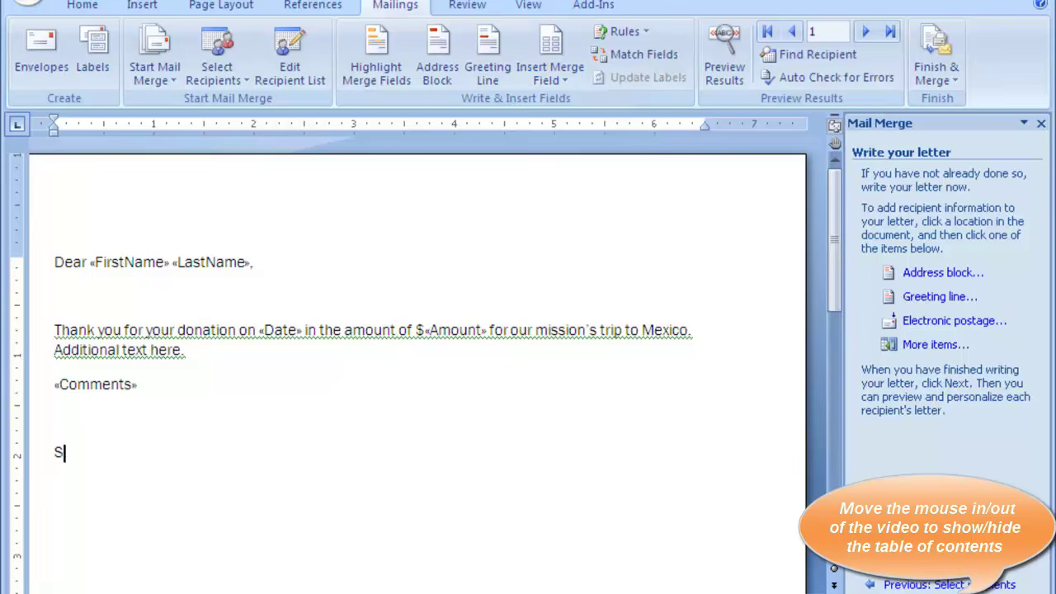
pyautogui.write('incerely,')
pyautogui.press('Return')
pyautogui.press('Return')
pyautogui.write('Sali Kaceli')
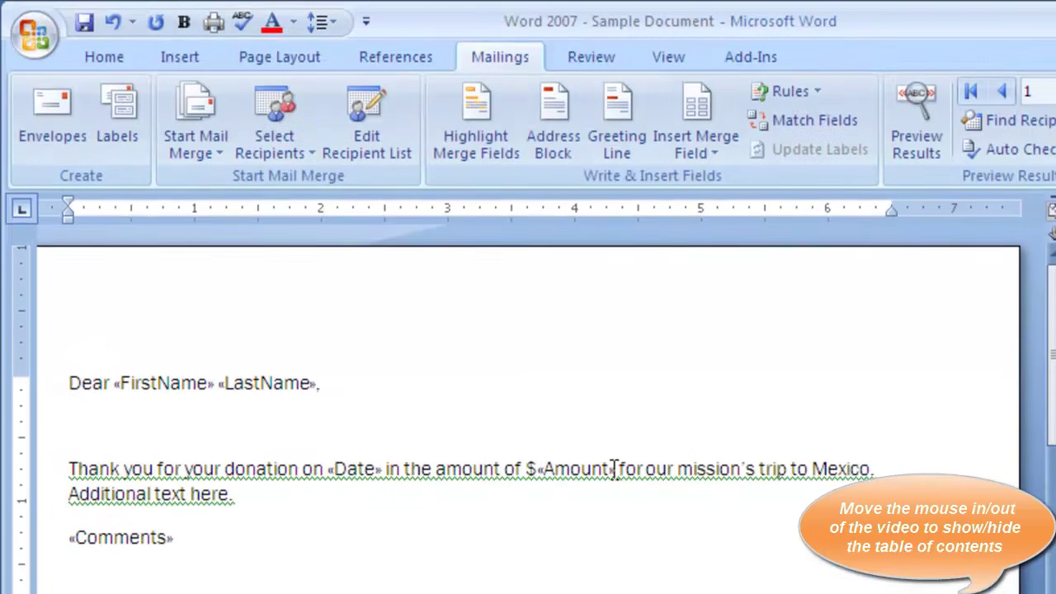
pyautogui.moveTo(621, 469); pyautogui.dragTo(526, 466)
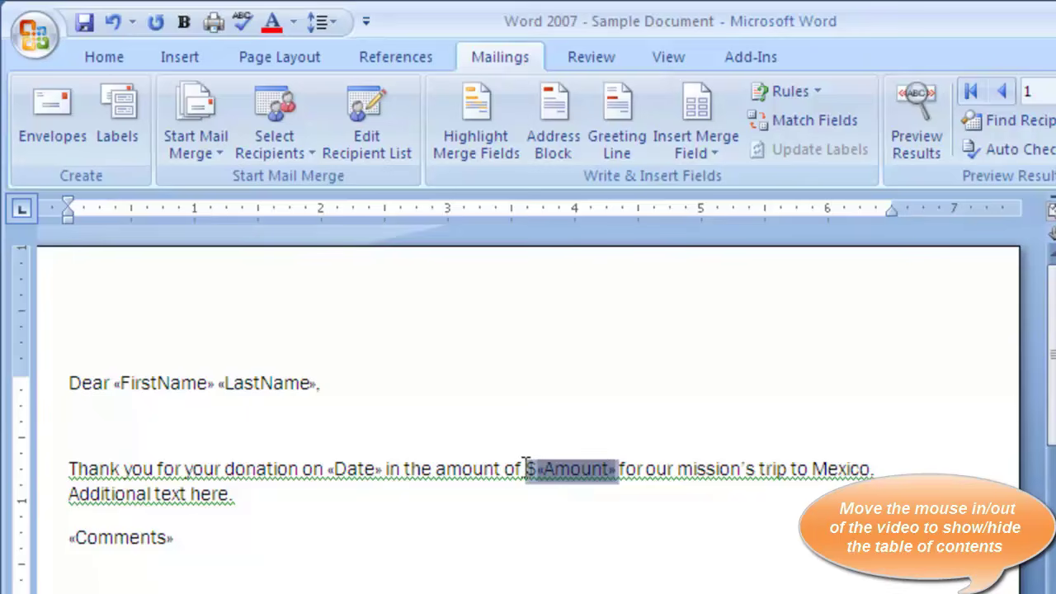
# Bold the $«Amount» and «Comments» fields and return to the Mailings tab
pyautogui.click(101, 58)
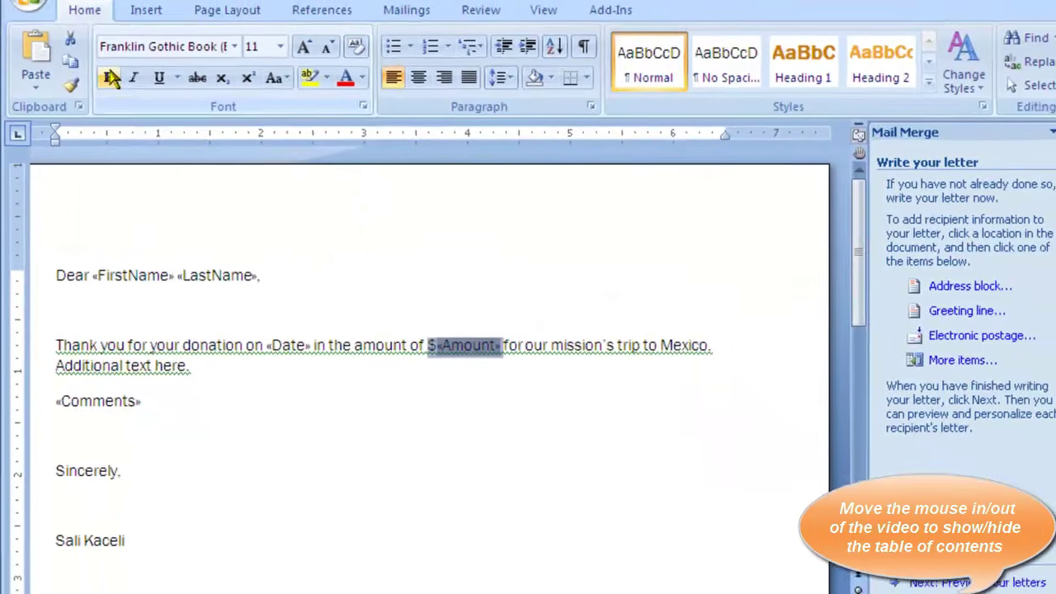
pyautogui.click(110, 77)
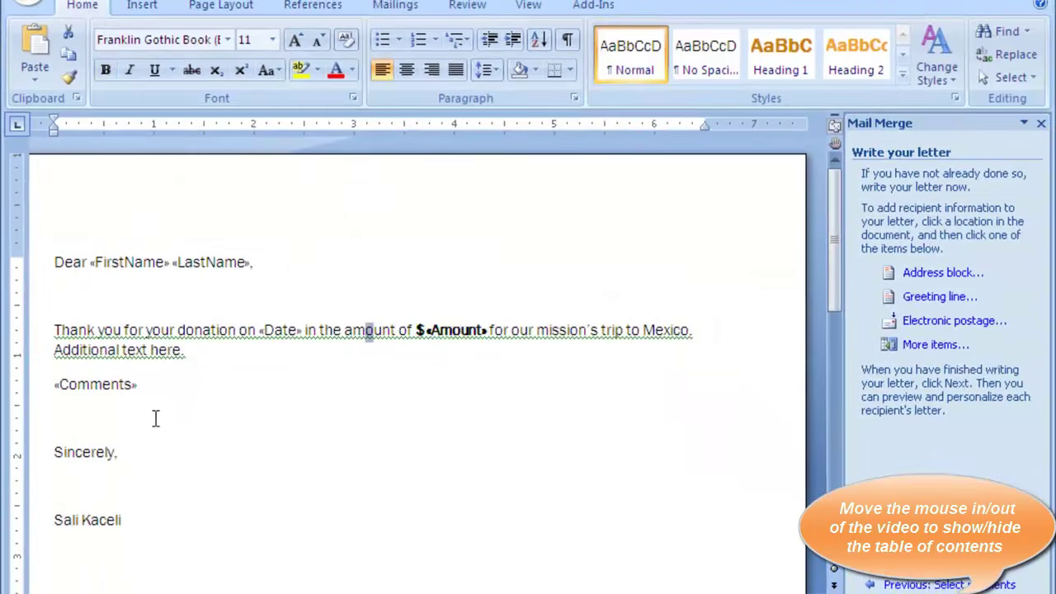
pyautogui.moveTo(143, 390); pyautogui.dragTo(51, 388)
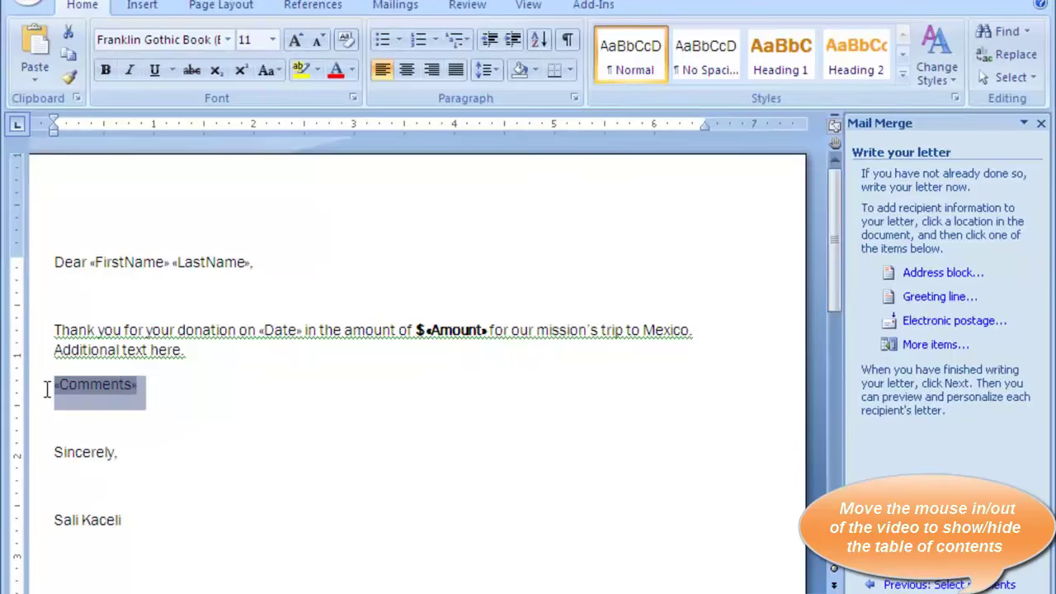
pyautogui.hotkey('ctrl', 'b')
pyautogui.click(395, 5)
pyautogui.click(434, 368)
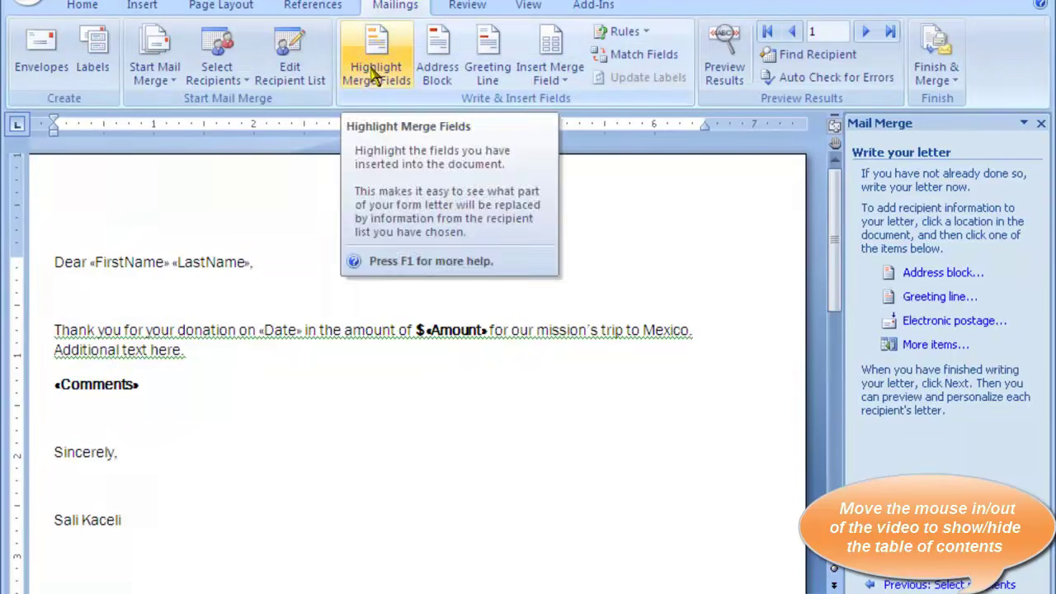
pyautogui.click(222, 371)
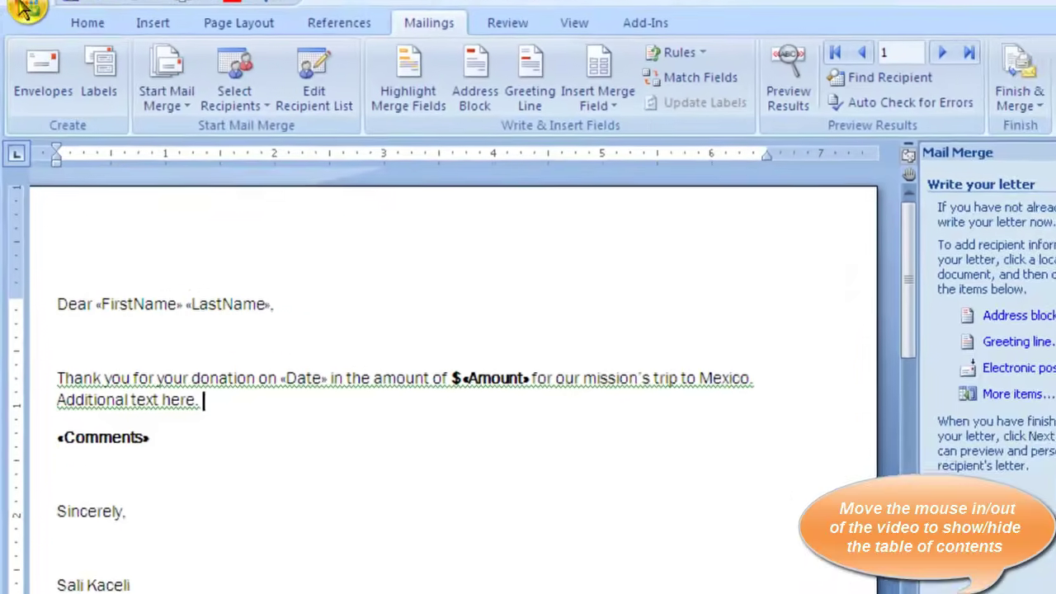
# Save the letter from the Office button menu
pyautogui.click(27, 2)
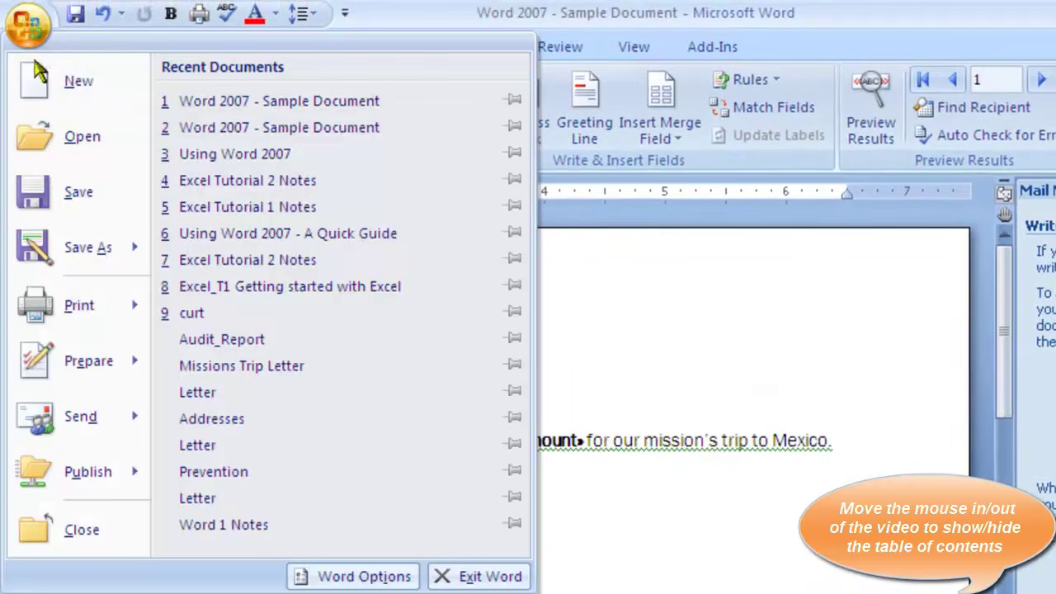
pyautogui.click(79, 191)
pyautogui.click(533, 562)
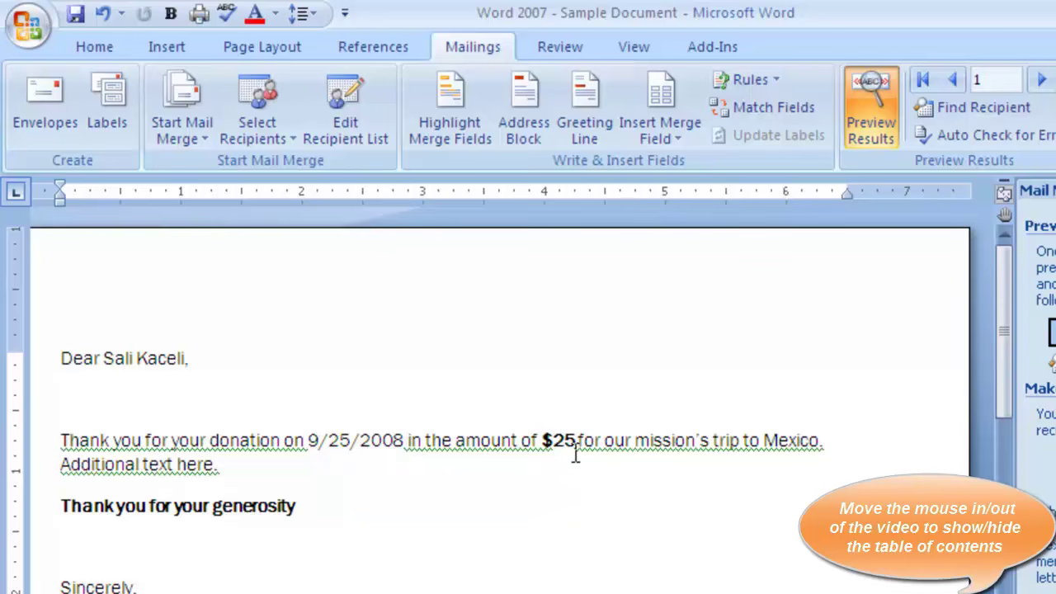
pyautogui.click(340, 508)
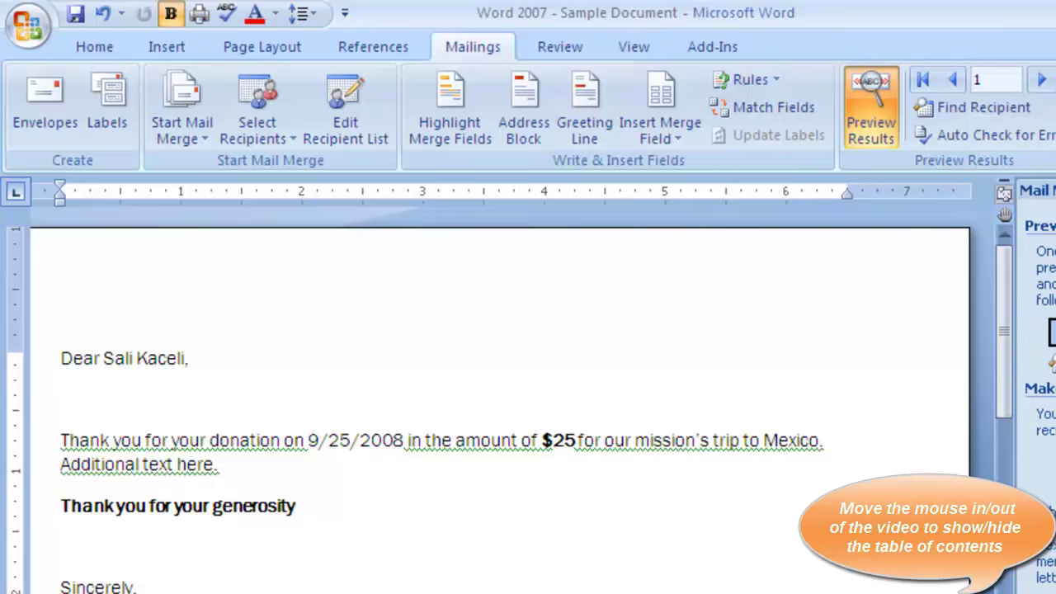
# Step through the previewed merged letters up to recipient 8
pyautogui.click(1051, 286)
pyautogui.click(1010, 282)
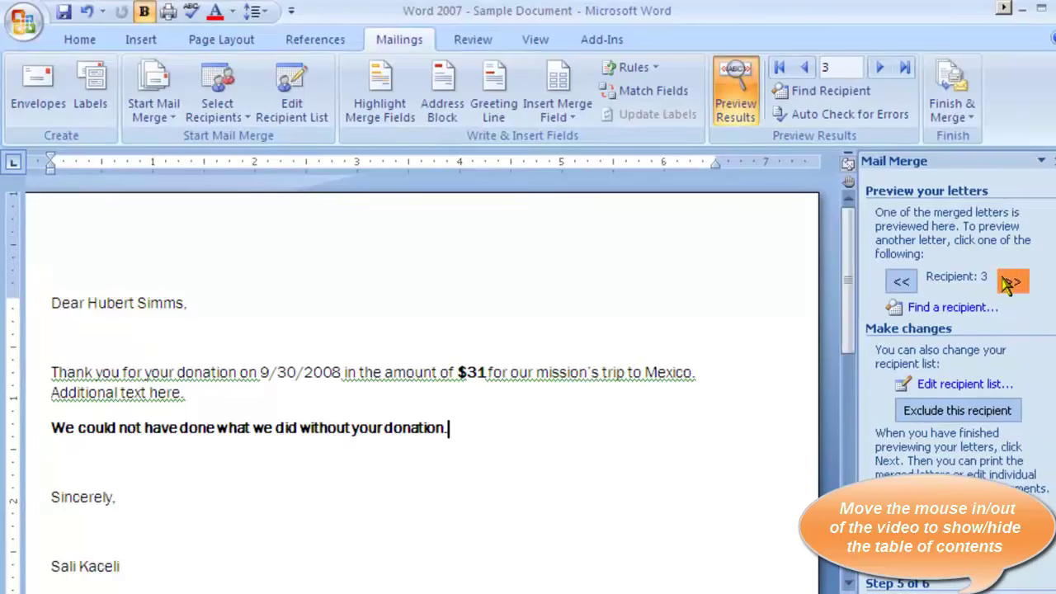
pyautogui.click(1010, 283)
pyautogui.click(1010, 282)
pyautogui.click(1010, 282)
pyautogui.click(1010, 283)
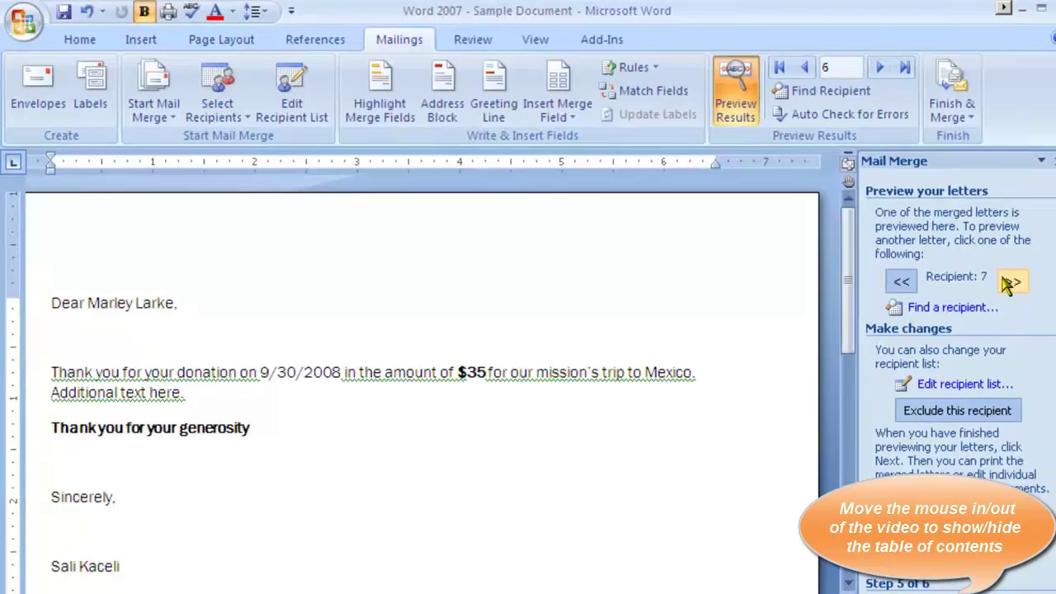
pyautogui.click(1010, 283)
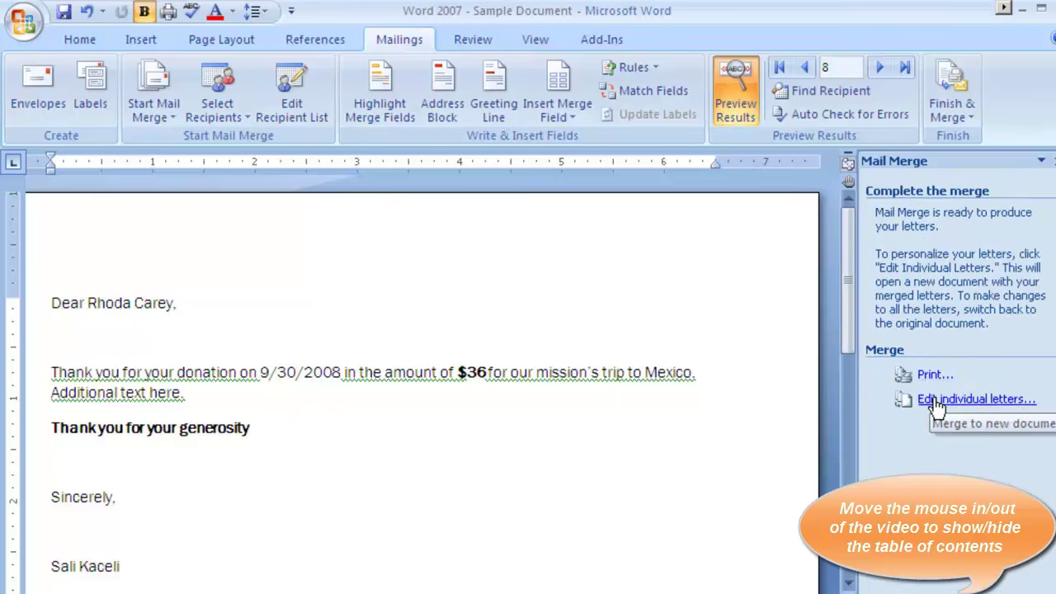
# Merge all records into a new Letters1 document and scroll through the merged letters
pyautogui.click(936, 404)
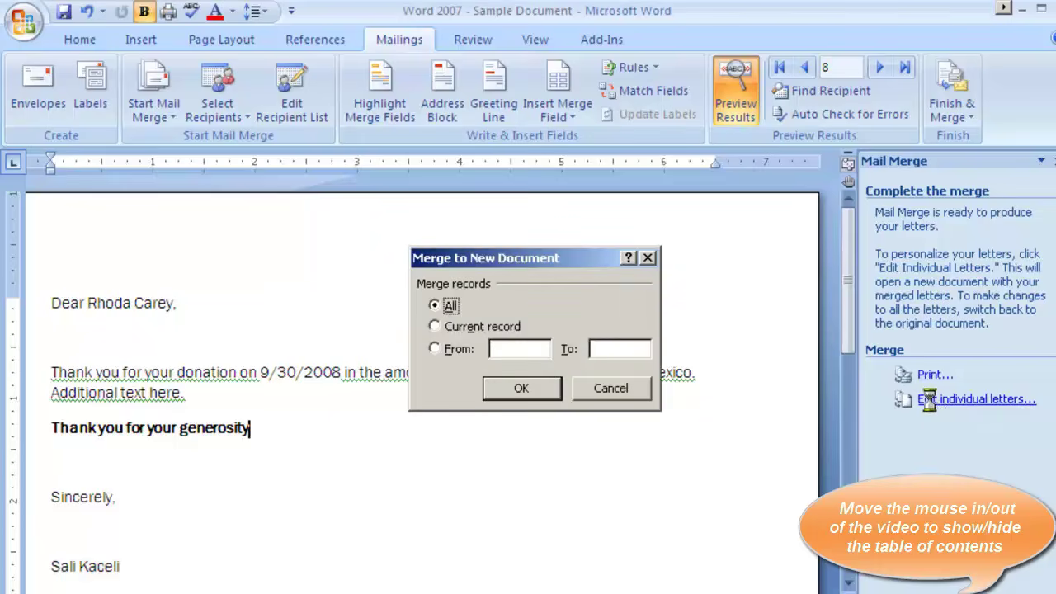
pyautogui.click(521, 389)
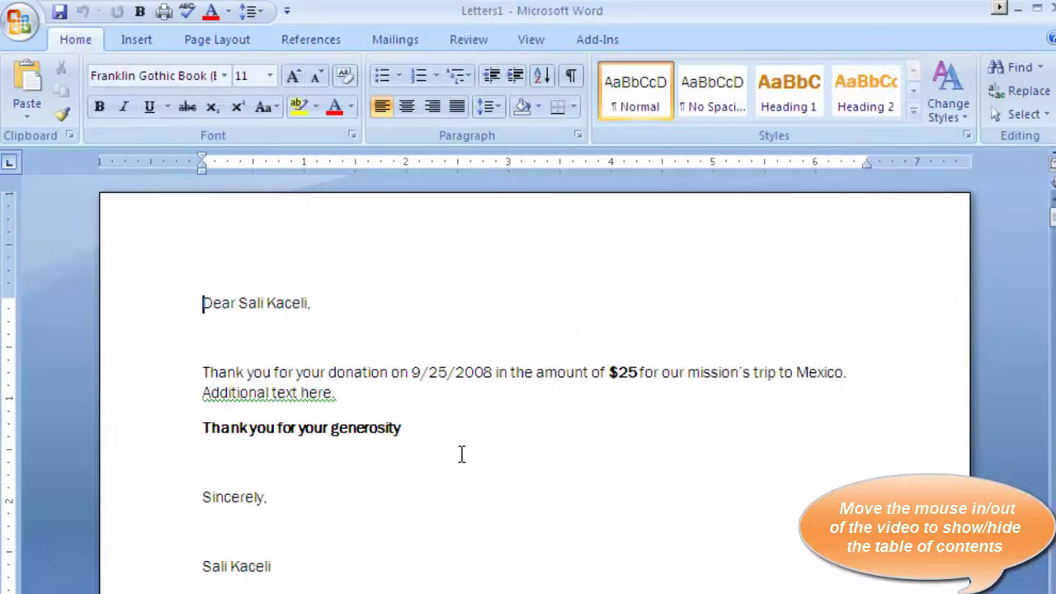
pyautogui.scroll(-15, 460, 453)
pyautogui.scroll(-15, 424, 461)
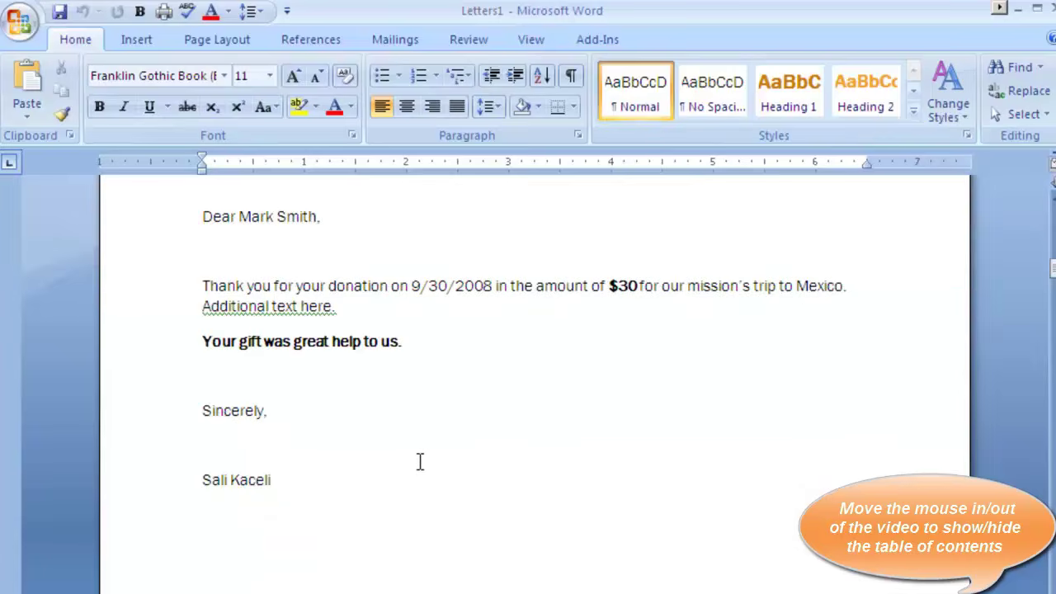
pyautogui.scroll(-15, 414, 453)
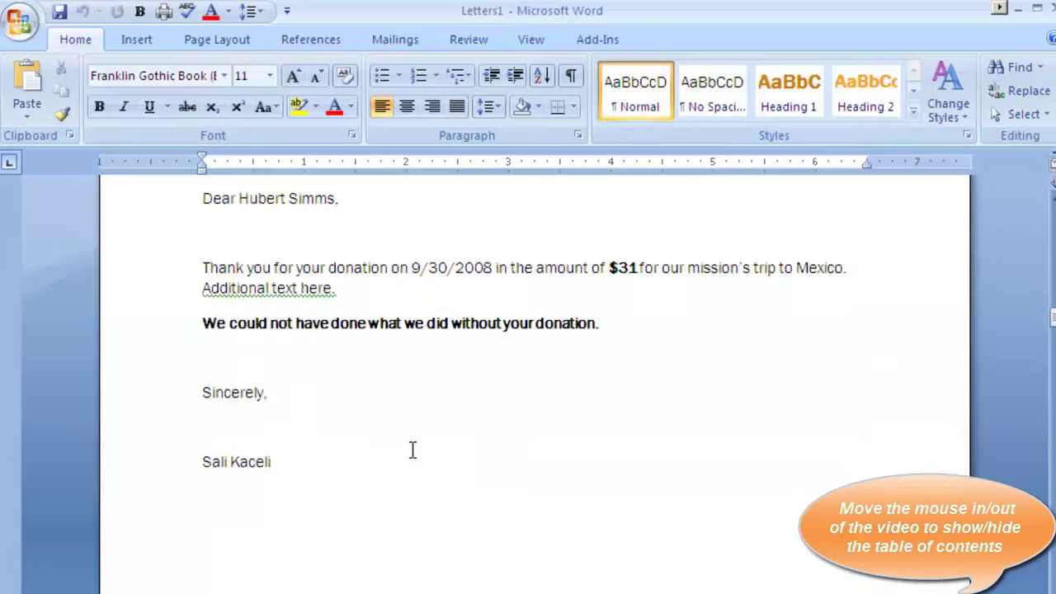
pyautogui.scroll(-10, 408, 441)
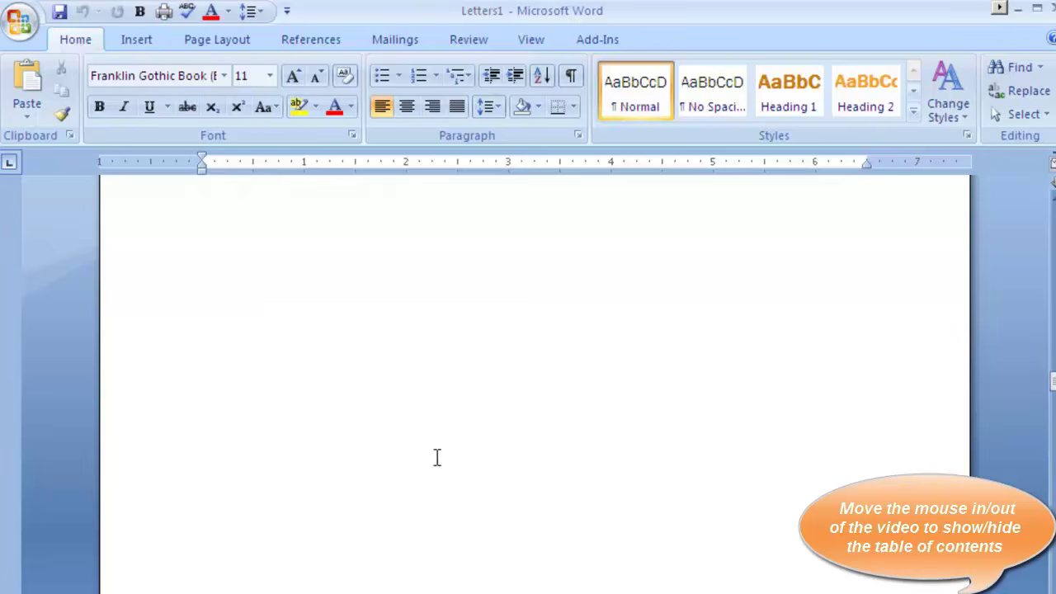
pyautogui.scroll(20, 435, 457)
pyautogui.scroll(8, 448, 376)
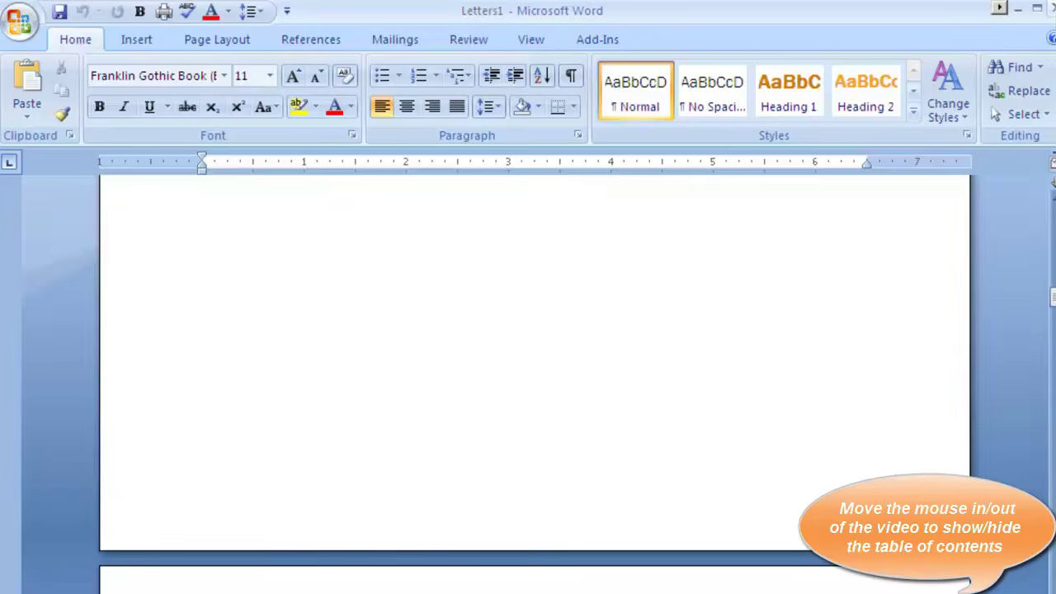
# Close Letters1 without saving and return to the sample letter below the closing line
pyautogui.click(1051, 7)
pyautogui.click(541, 444)
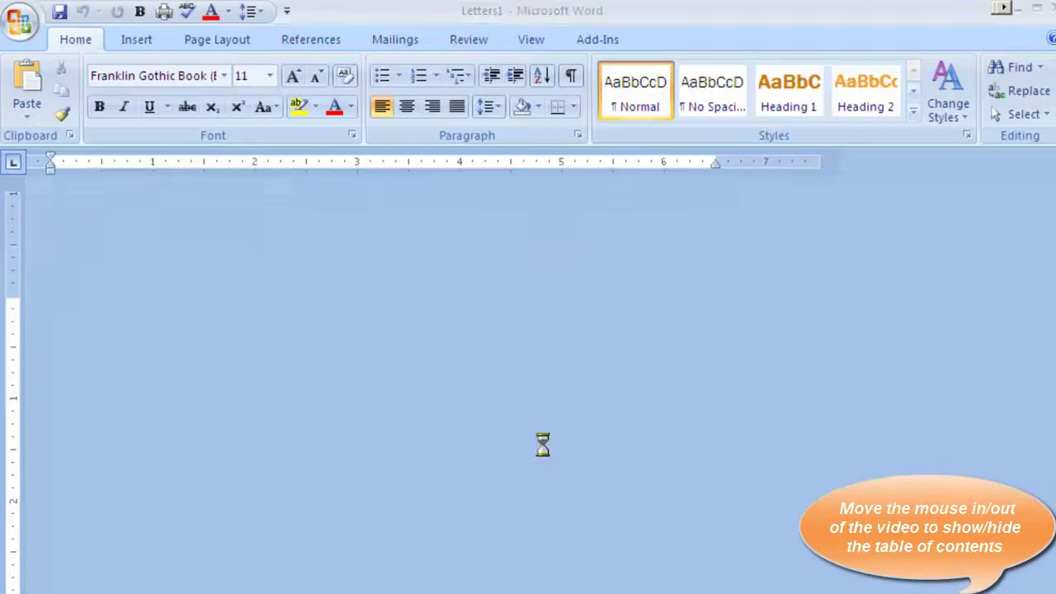
pyautogui.click(388, 469)
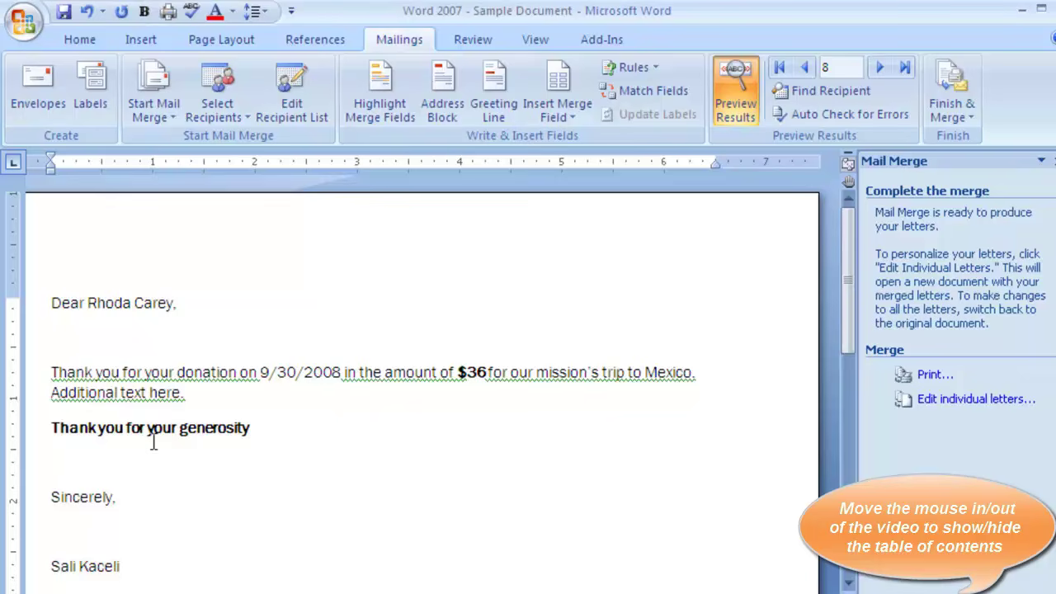
# Insert the cartoon car clip art from a 'trip' search above the closing, then preview the letters
pyautogui.click(229, 487)
pyautogui.click(180, 469)
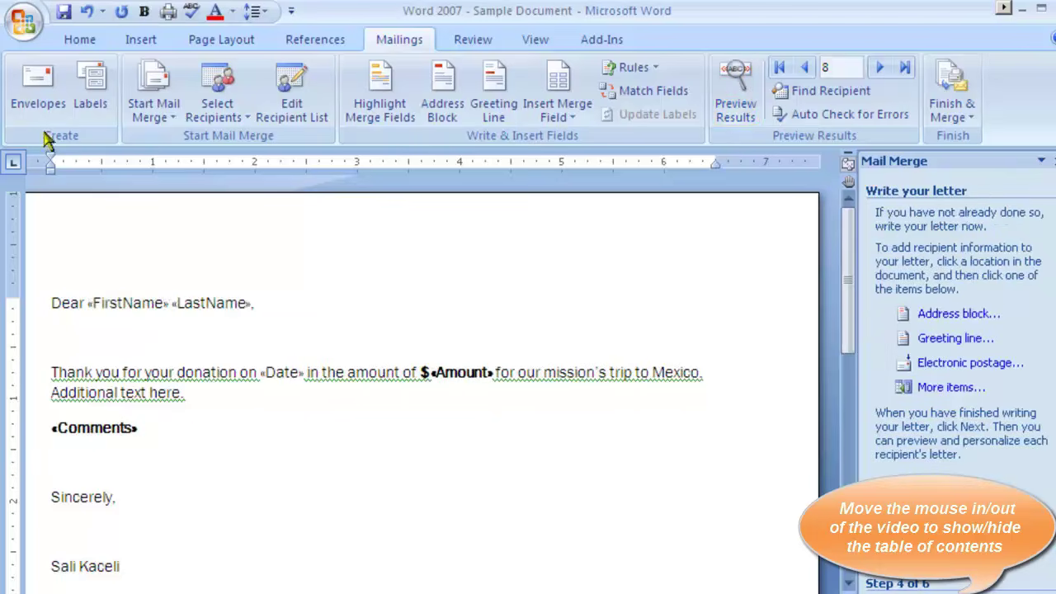
pyautogui.click(135, 41)
pyautogui.click(237, 95)
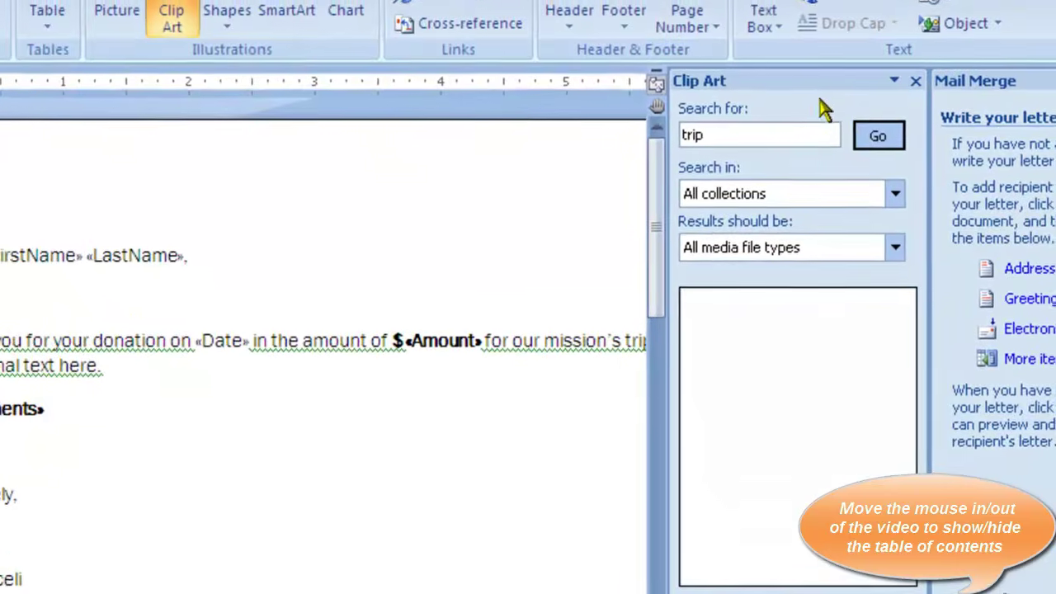
pyautogui.click(836, 182)
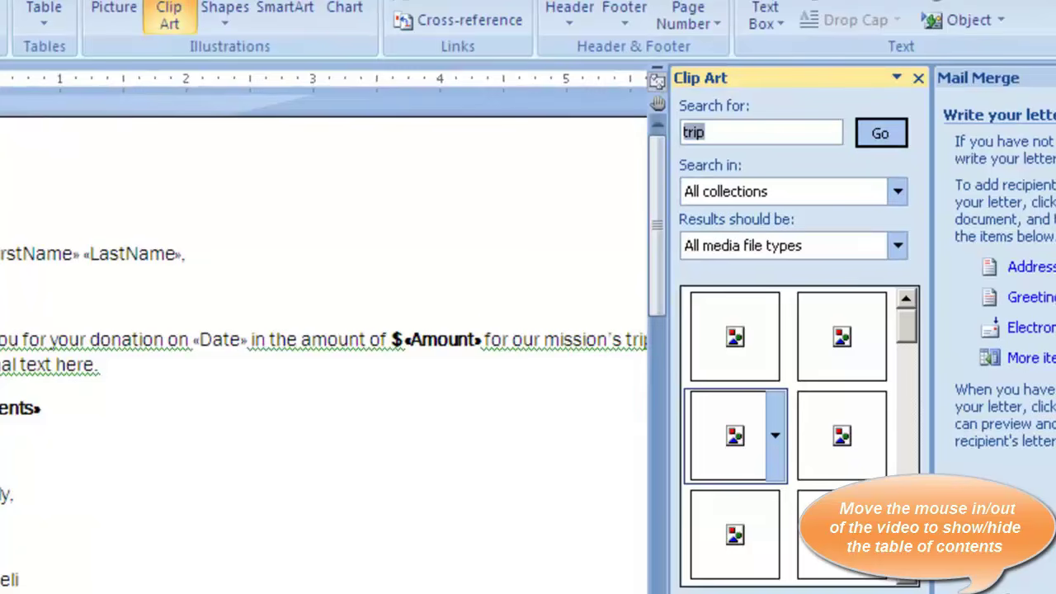
pyautogui.click(736, 435)
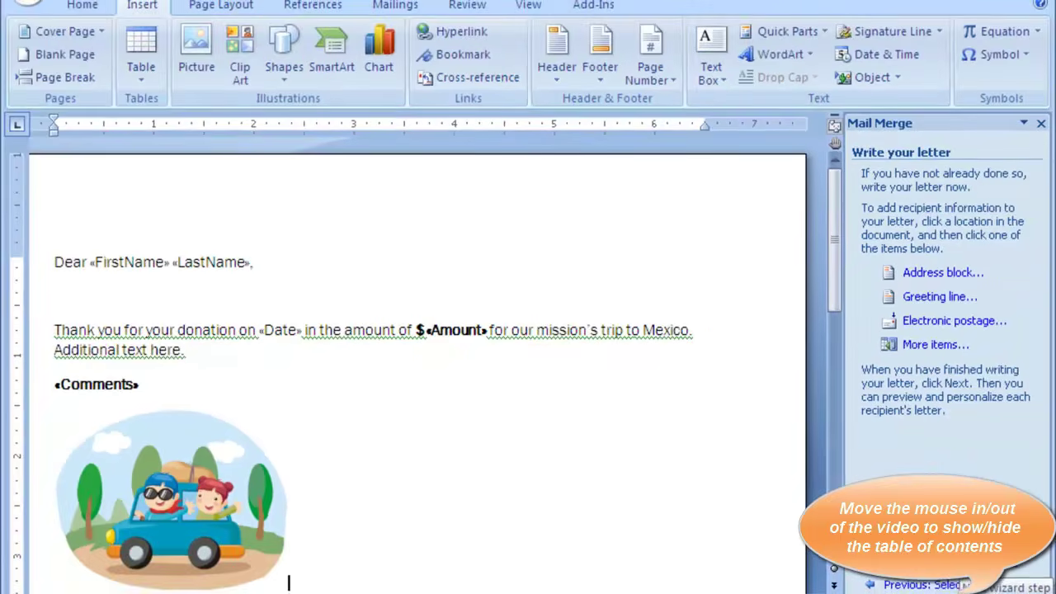
pyautogui.click(973, 568)
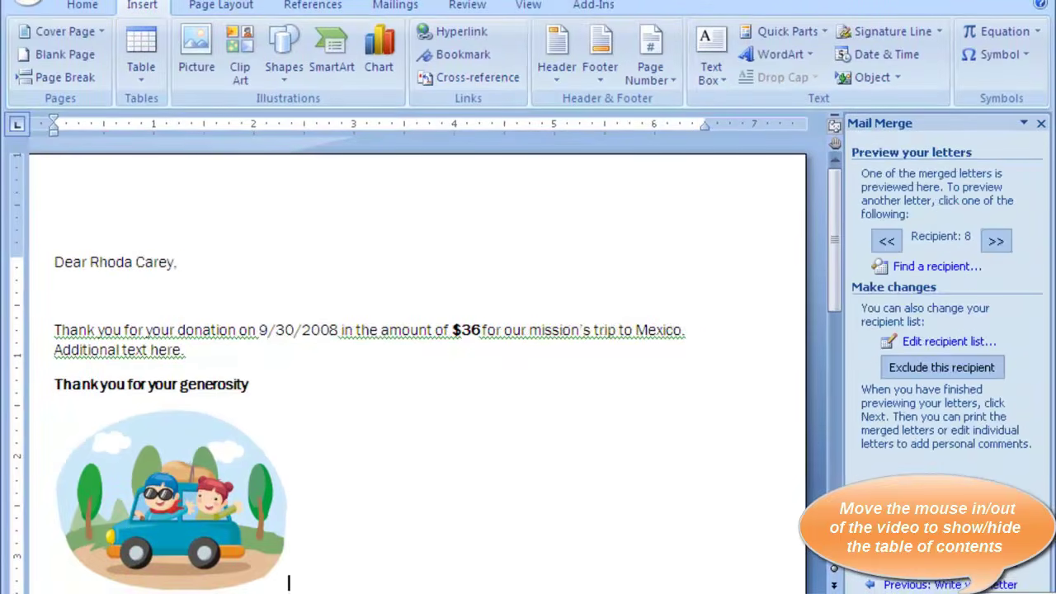
# Complete the merge by editing individual letters for all records, then scroll the result
pyautogui.click(974, 569)
pyautogui.click(937, 361)
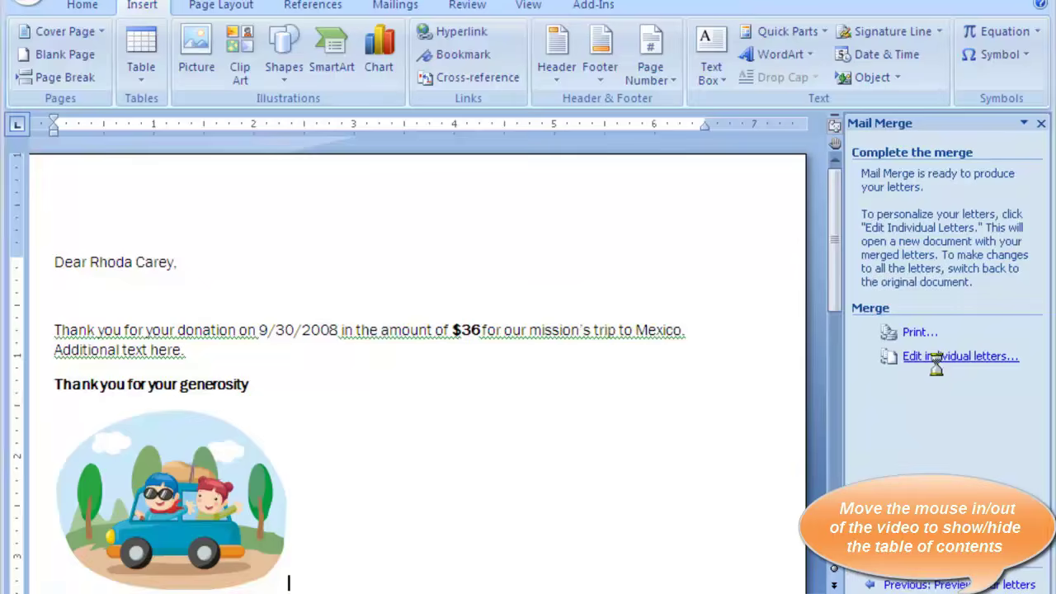
pyautogui.click(515, 346)
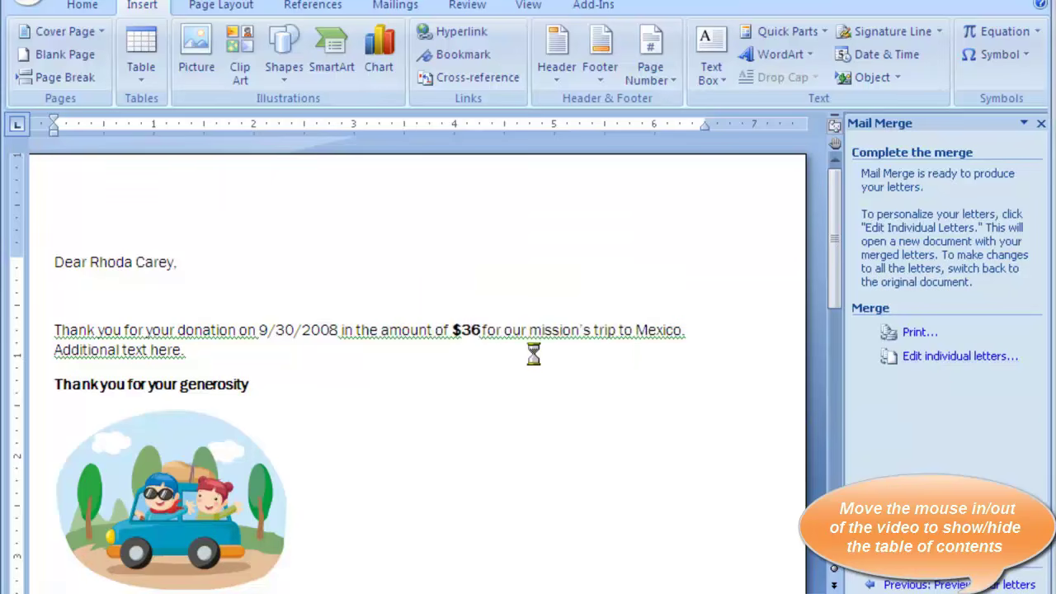
pyautogui.scroll(-10, 520, 487)
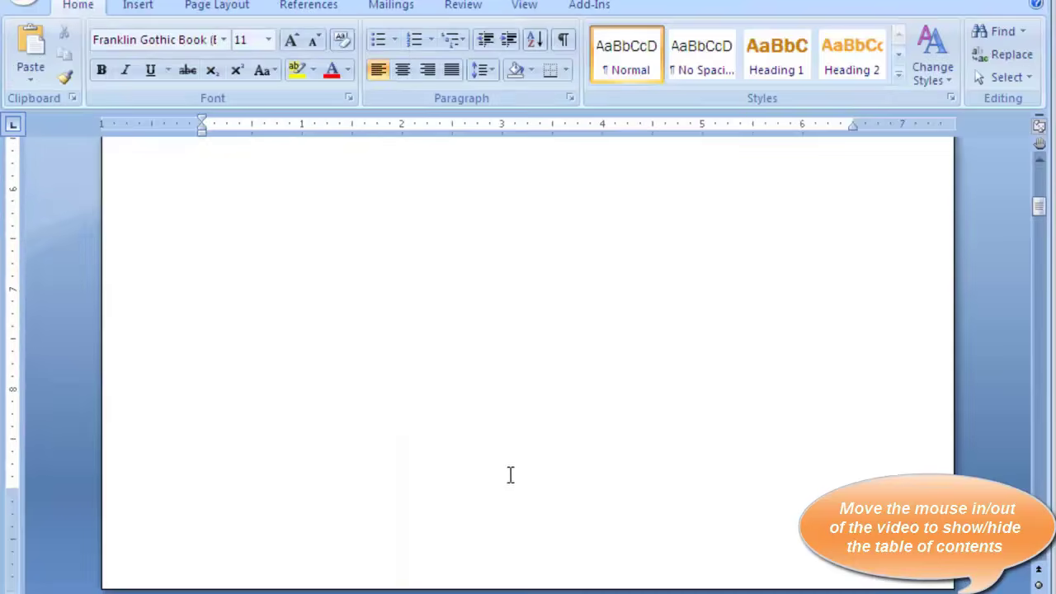
pyautogui.scroll(-15, 510, 475)
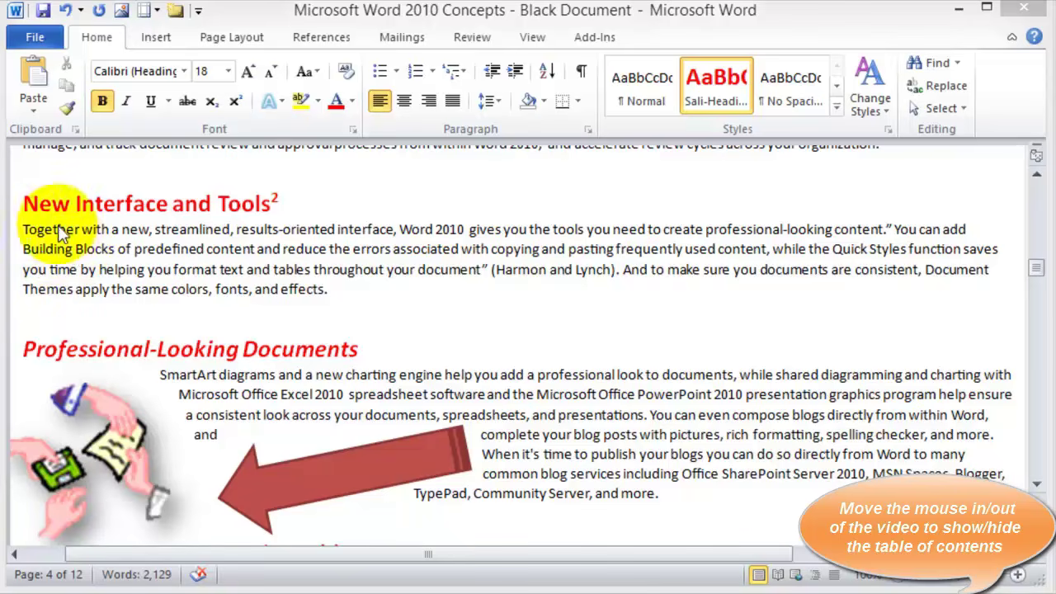
# Put the insertion point before the New Interface and Tools heading and show Page Layout commands
pyautogui.click(25, 203)
pyautogui.click(25, 203)
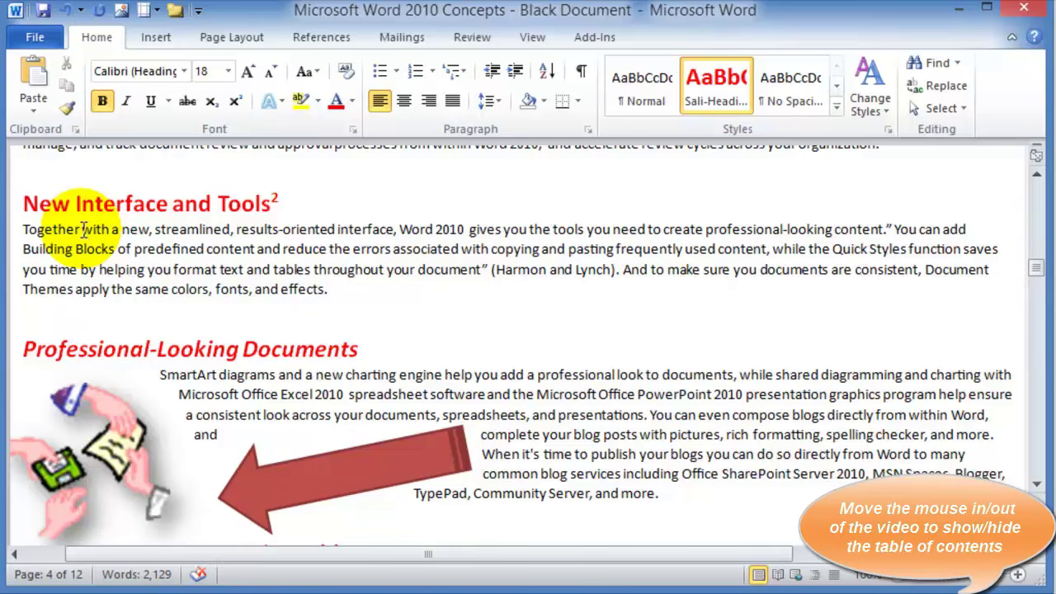
pyautogui.click(232, 37)
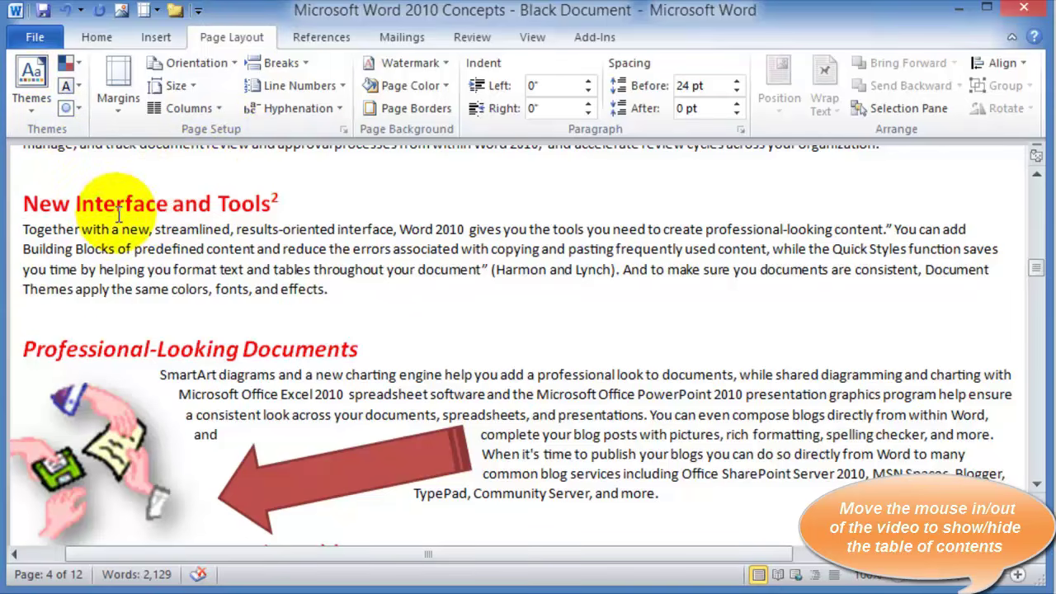
# Try the preset two-column layout on the whole document, then undo it
pyautogui.click(220, 110)
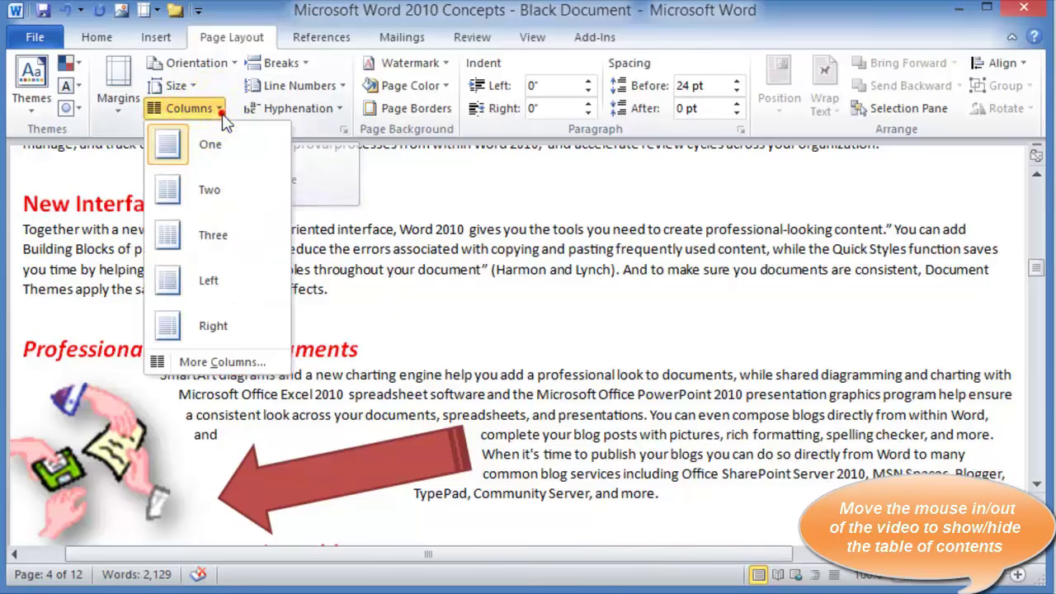
pyautogui.click(221, 204)
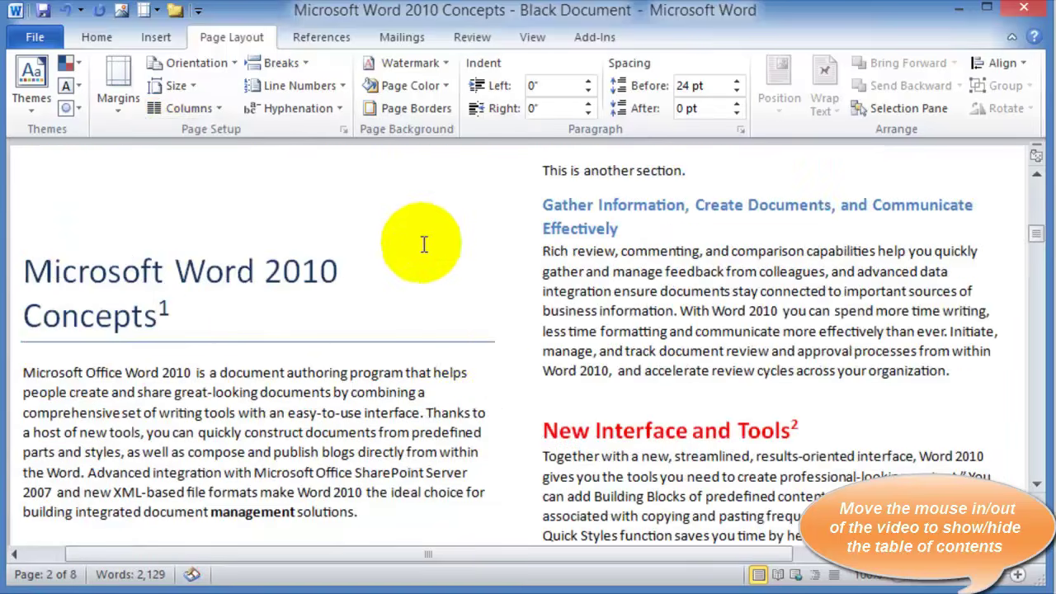
pyautogui.scroll(-10, 453, 381)
pyautogui.scroll(3, 454, 381)
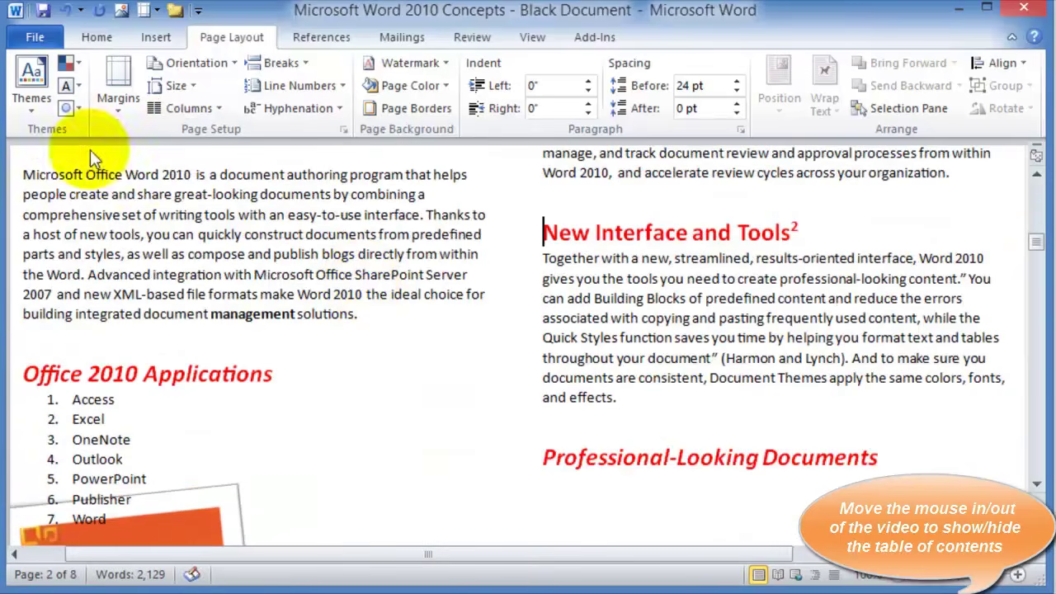
pyautogui.click(65, 11)
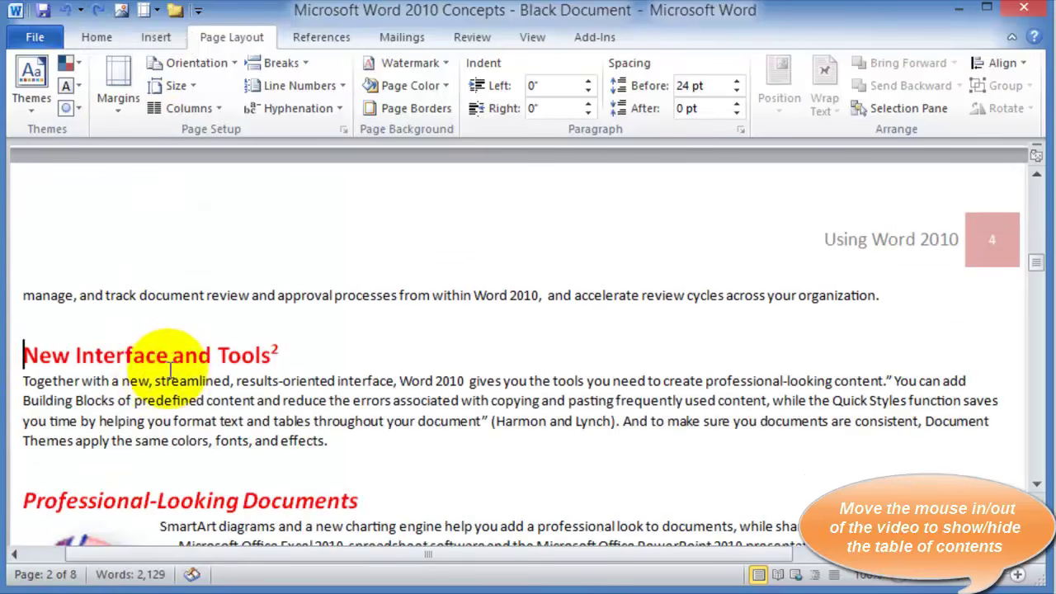
# Set 2 columns with a line between, applied from this point forward
pyautogui.click(217, 107)
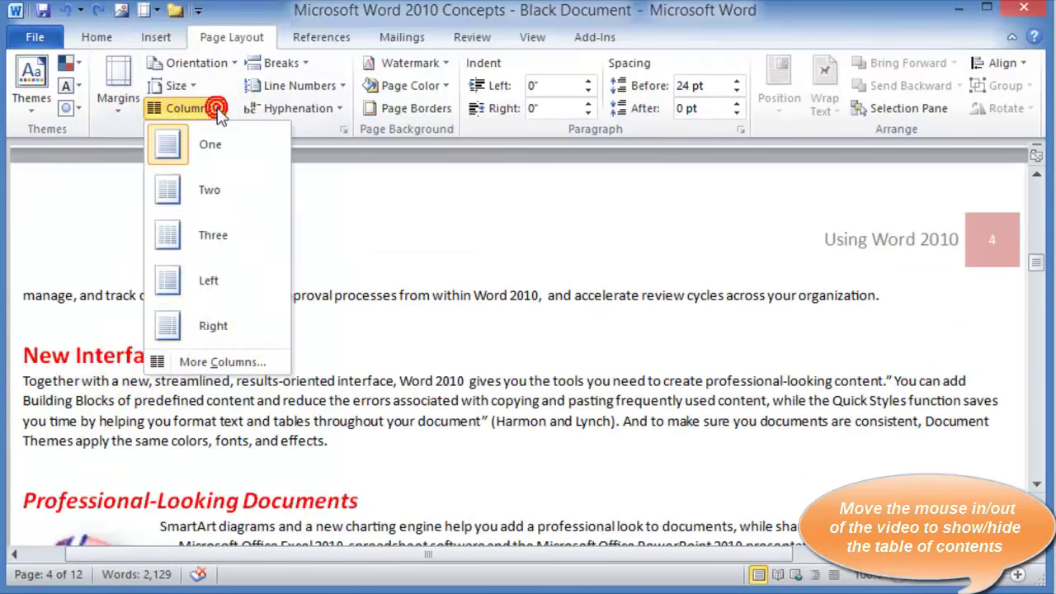
pyautogui.click(234, 361)
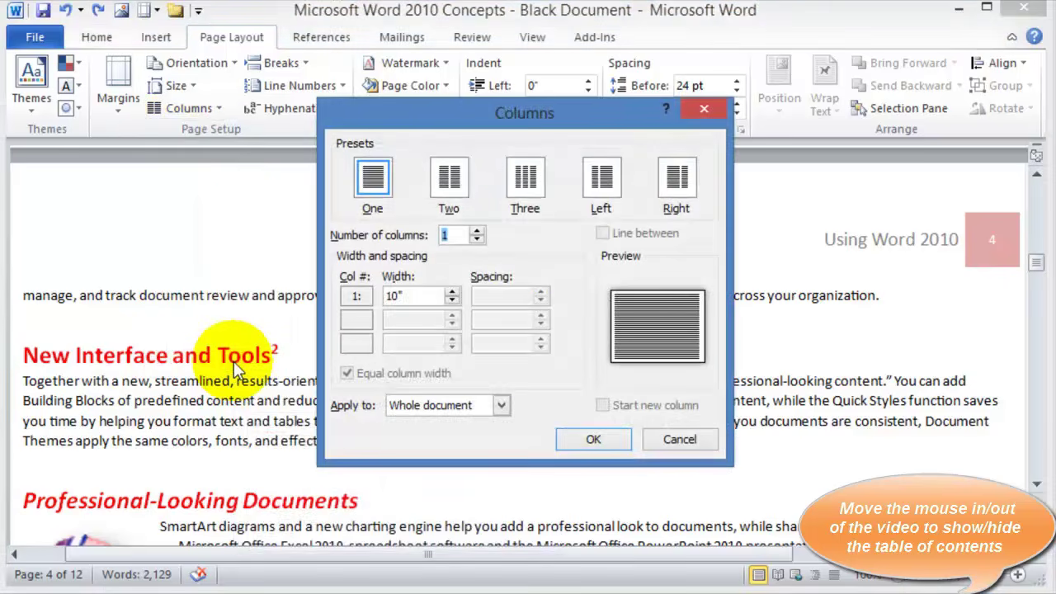
pyautogui.click(476, 231)
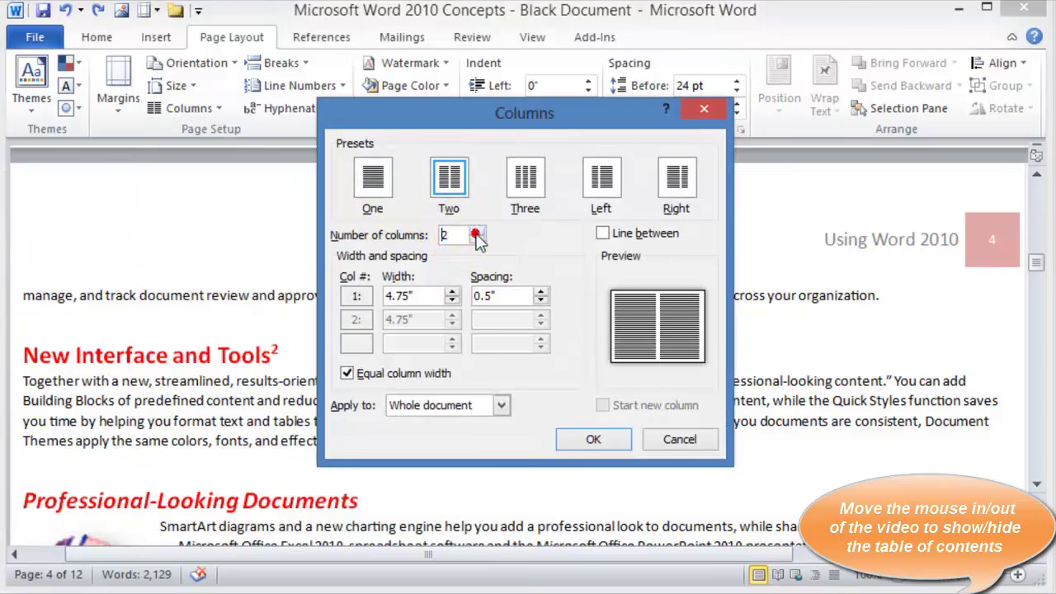
pyautogui.click(604, 234)
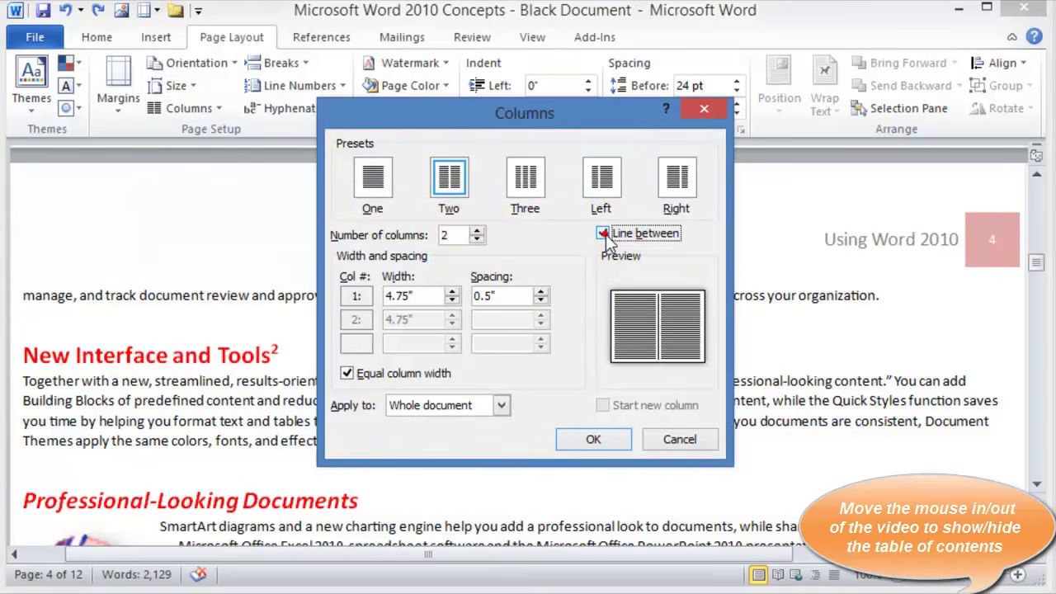
pyautogui.click(500, 411)
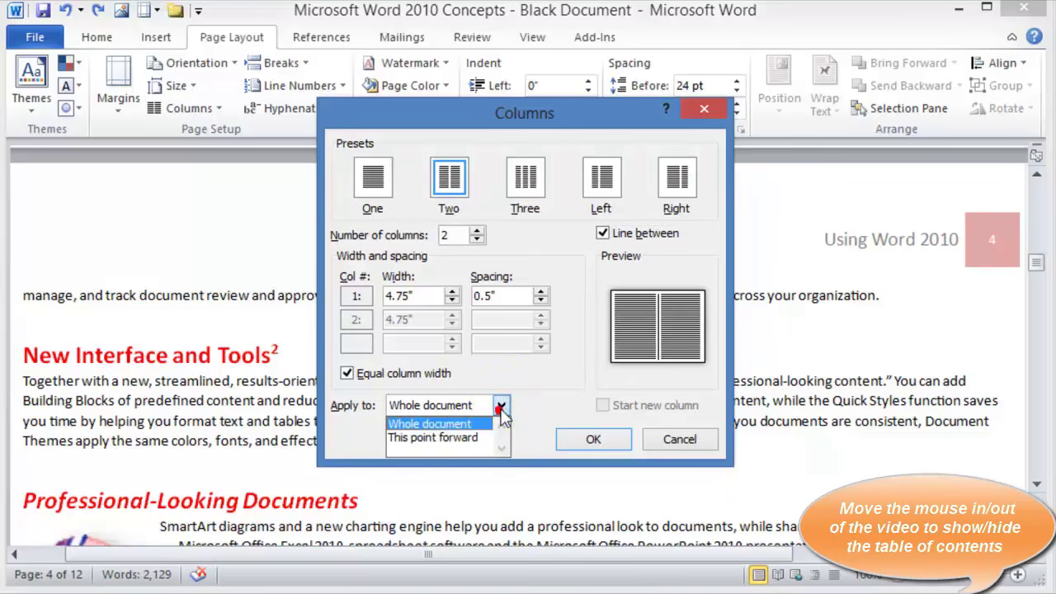
pyautogui.click(456, 440)
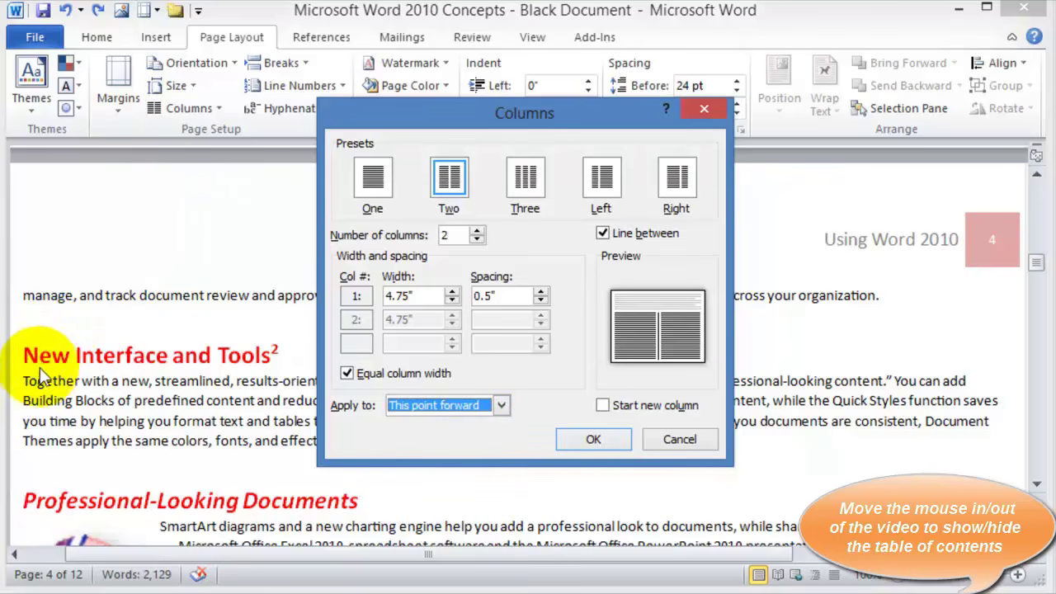
pyautogui.click(594, 446)
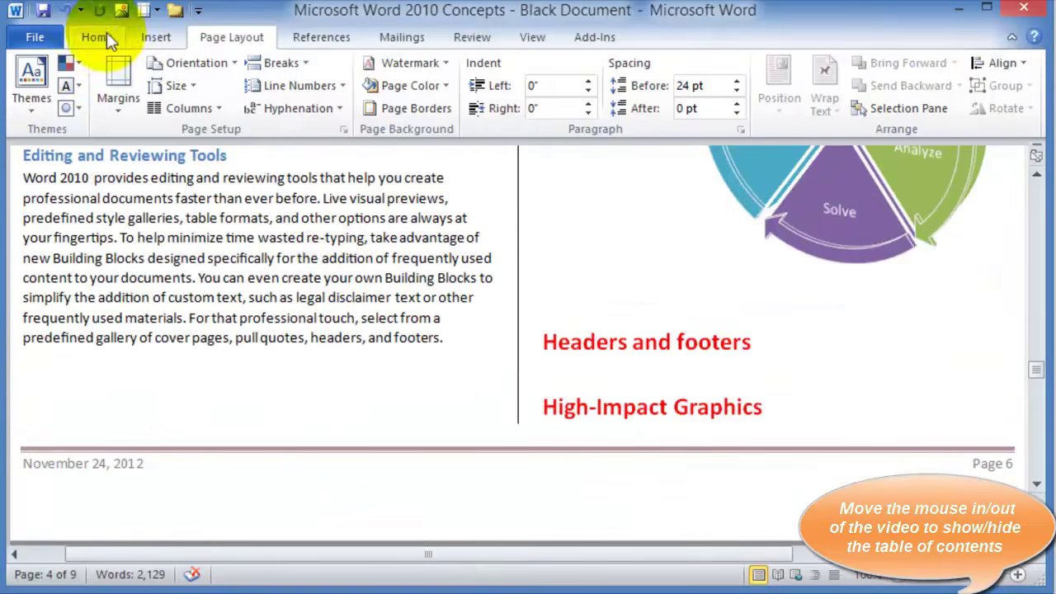
# Undo the previous column change and select the New Interface and Tools heading and paragraph
pyautogui.click(66, 12)
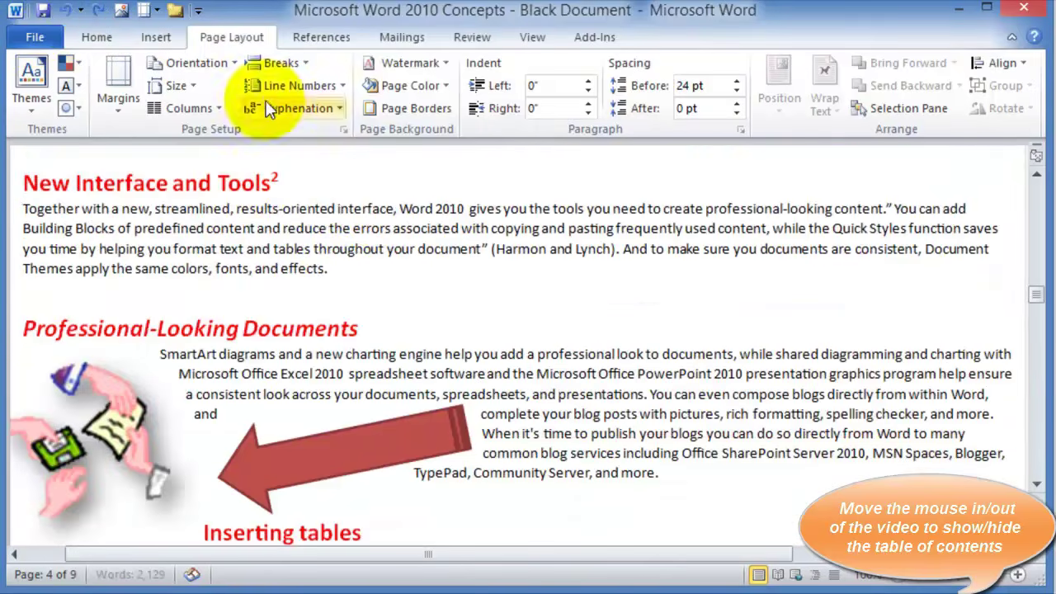
pyautogui.click(330, 271)
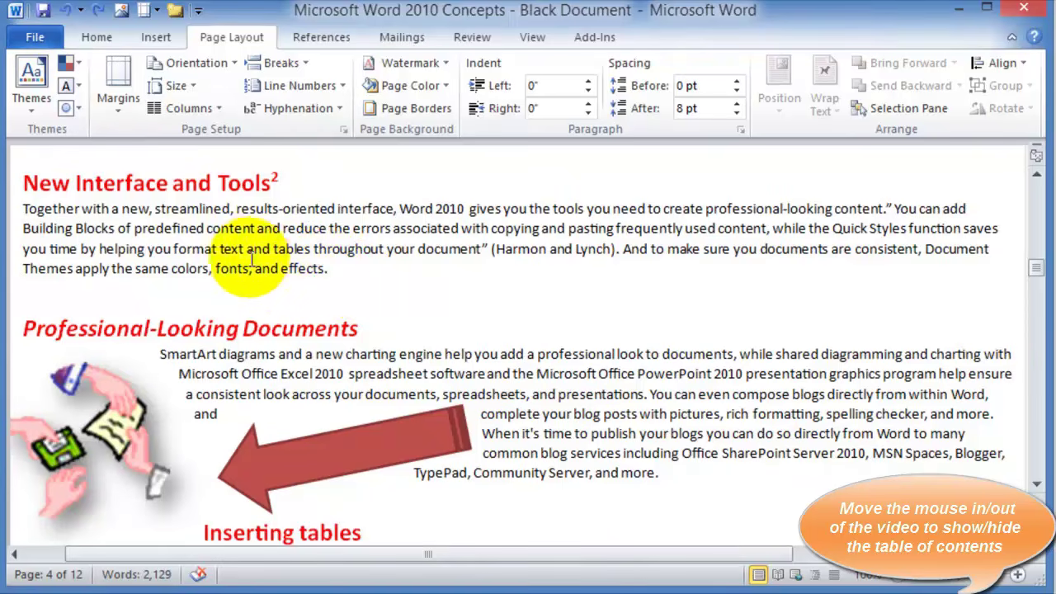
pyautogui.click(15, 182)
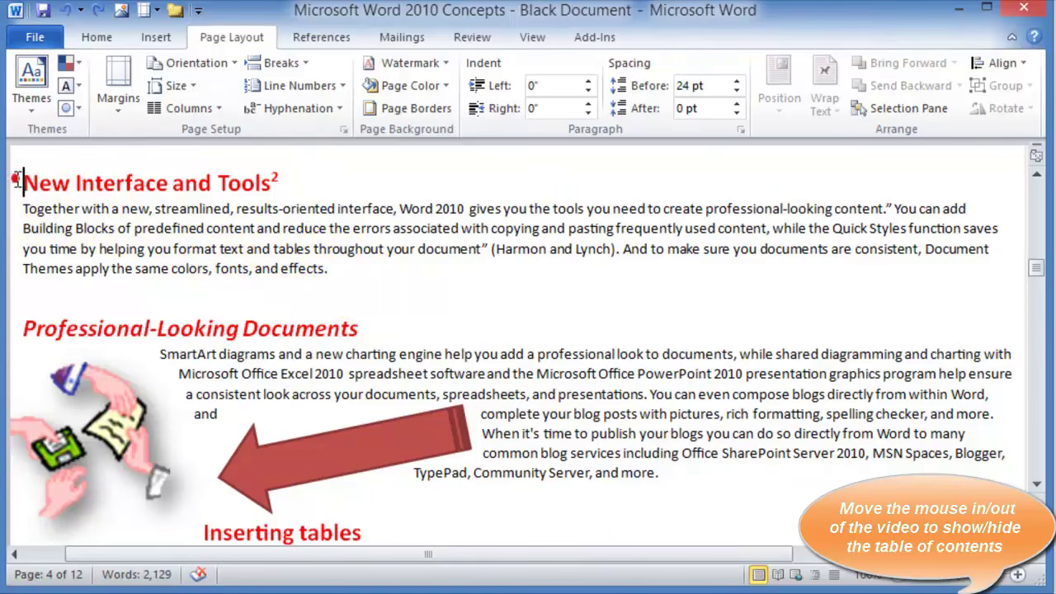
pyautogui.hotkey('shift', 'Down')
pyautogui.hotkey('shift', 'Down')
pyautogui.hotkey('shift', 'Down')
pyautogui.hotkey('shift', 'Down')
pyautogui.hotkey('shift', 'Down')
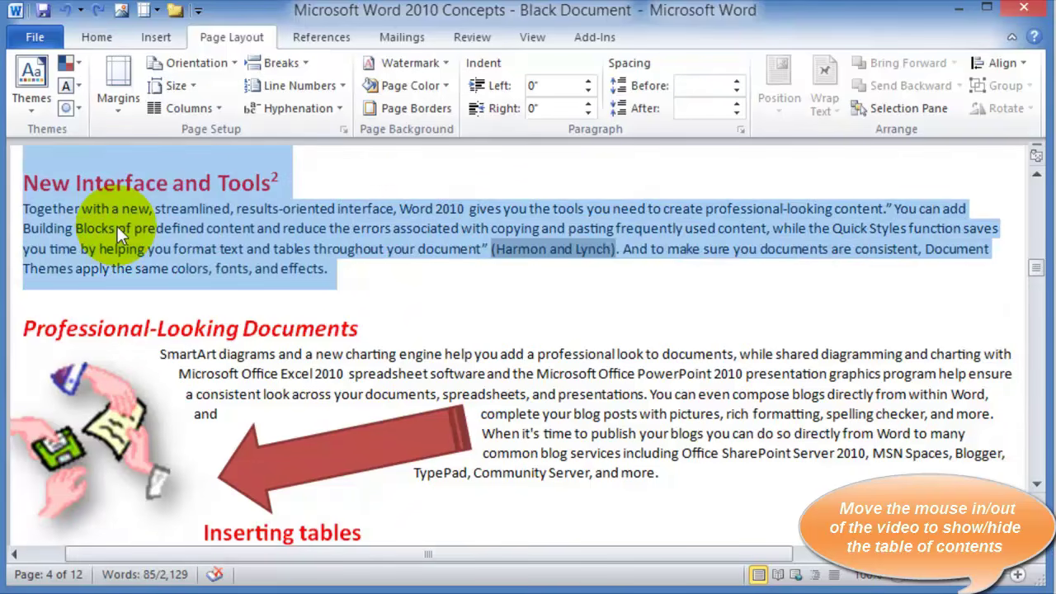
# Set the selected section to 2 columns via More Columns
pyautogui.click(220, 108)
pyautogui.click(202, 360)
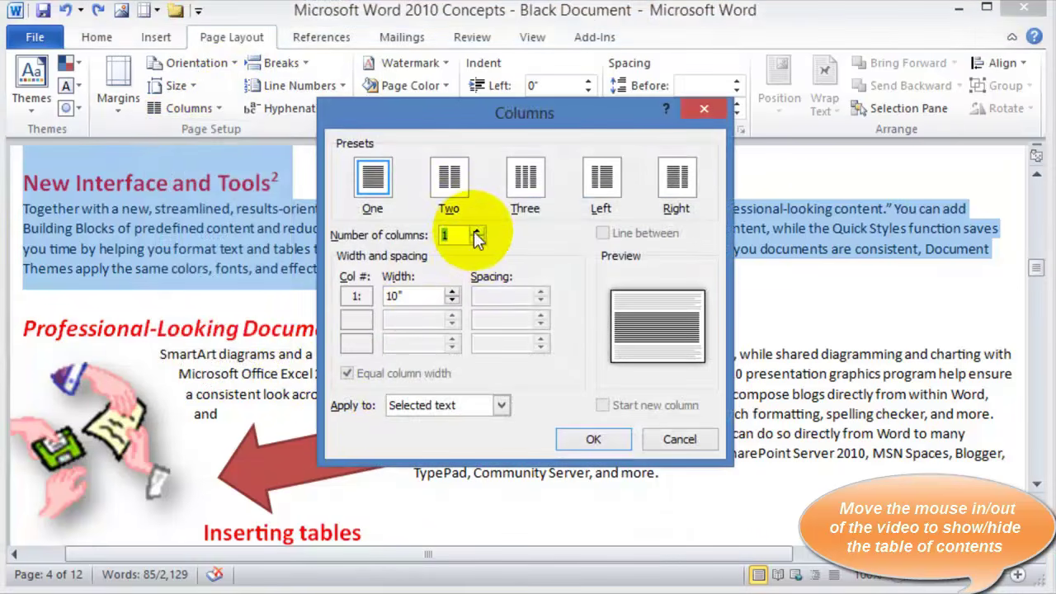
pyautogui.click(477, 231)
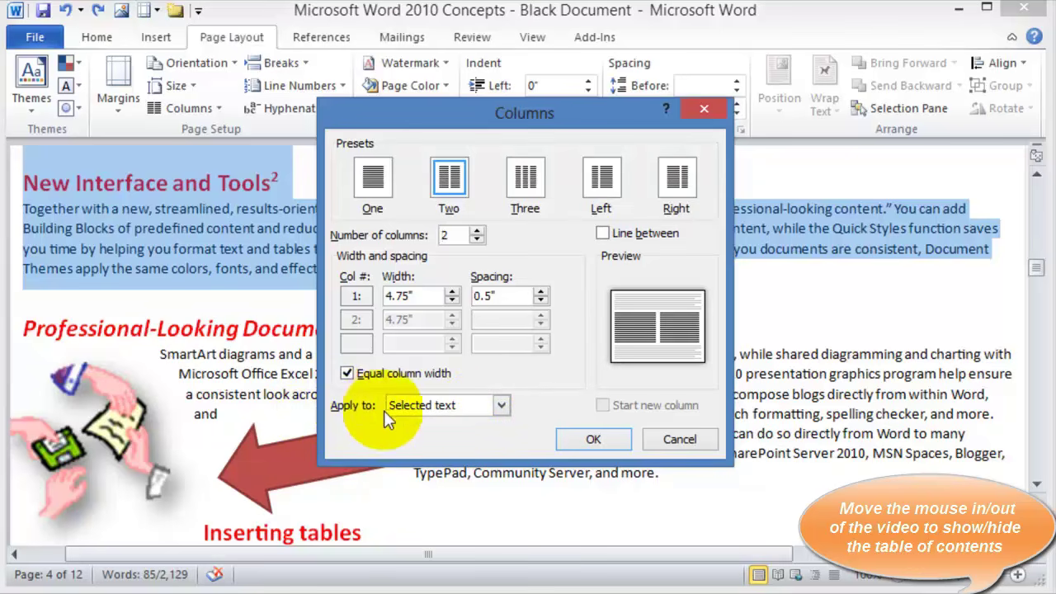
pyautogui.click(592, 440)
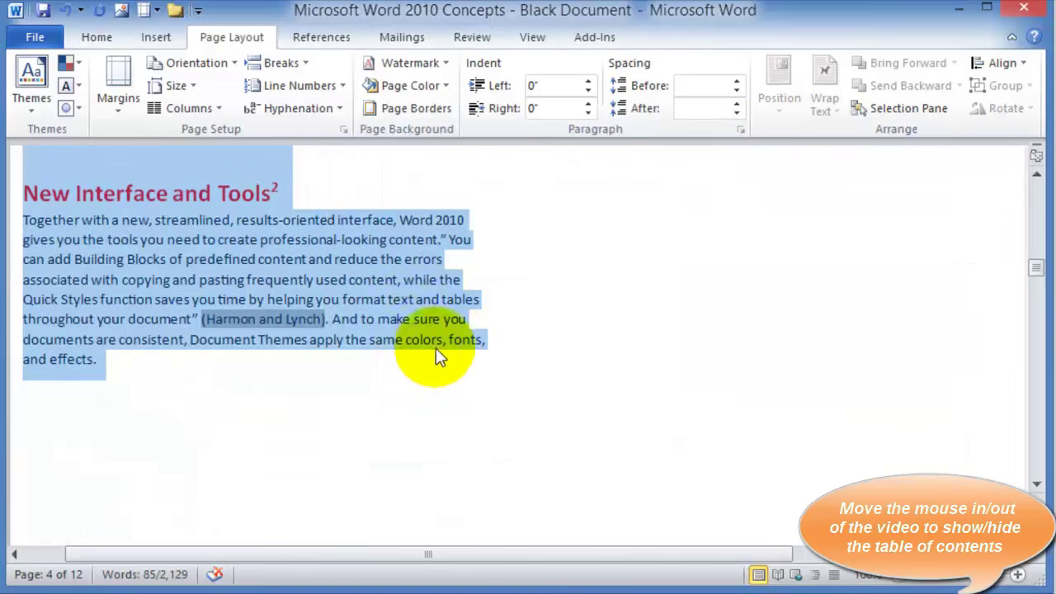
# Select the page 7 text, excluding its last line
pyautogui.scroll(8, 446, 338)
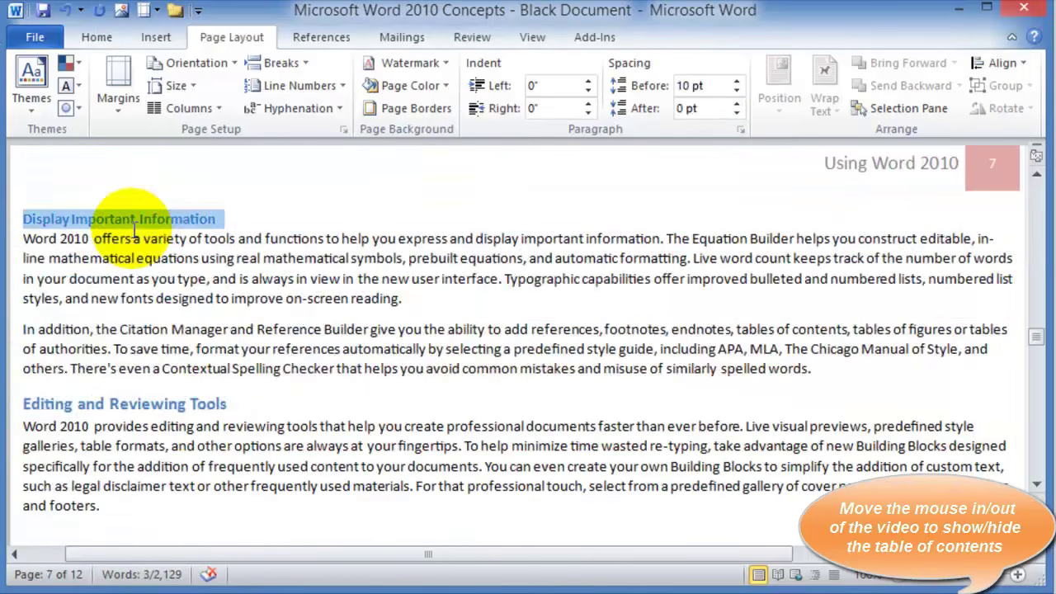
pyautogui.hotkey('shift', 'pagedown')
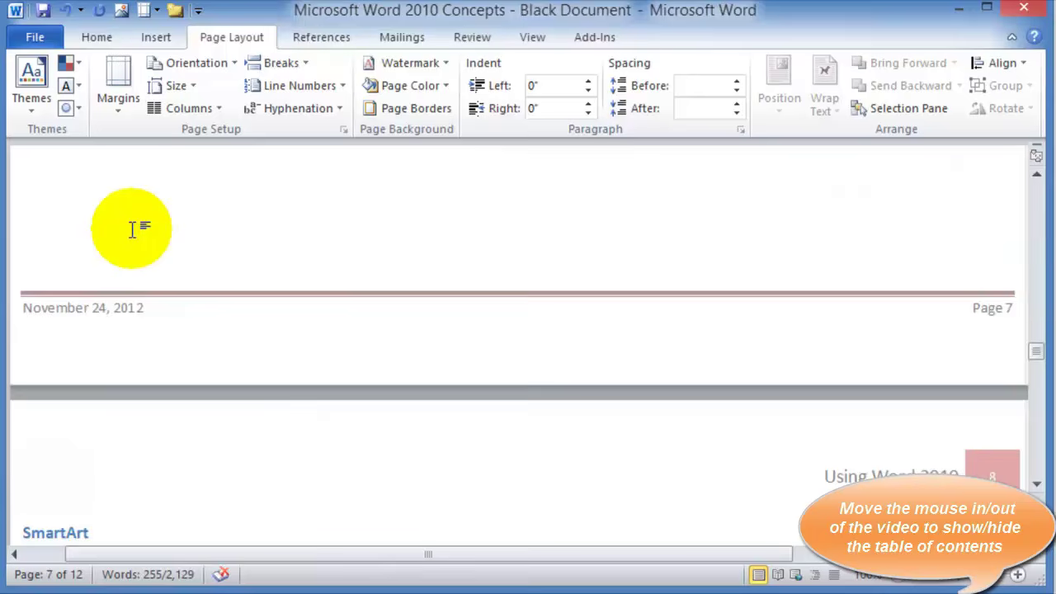
pyautogui.hotkey('shift', 'Up')
pyautogui.scroll(2, 274, 250)
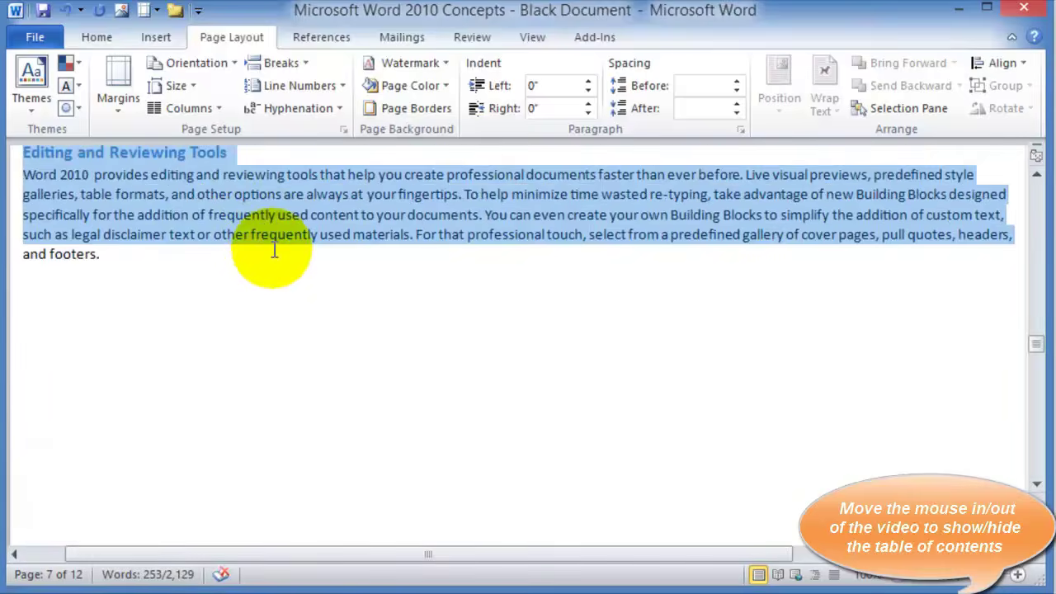
pyautogui.scroll(5, 275, 250)
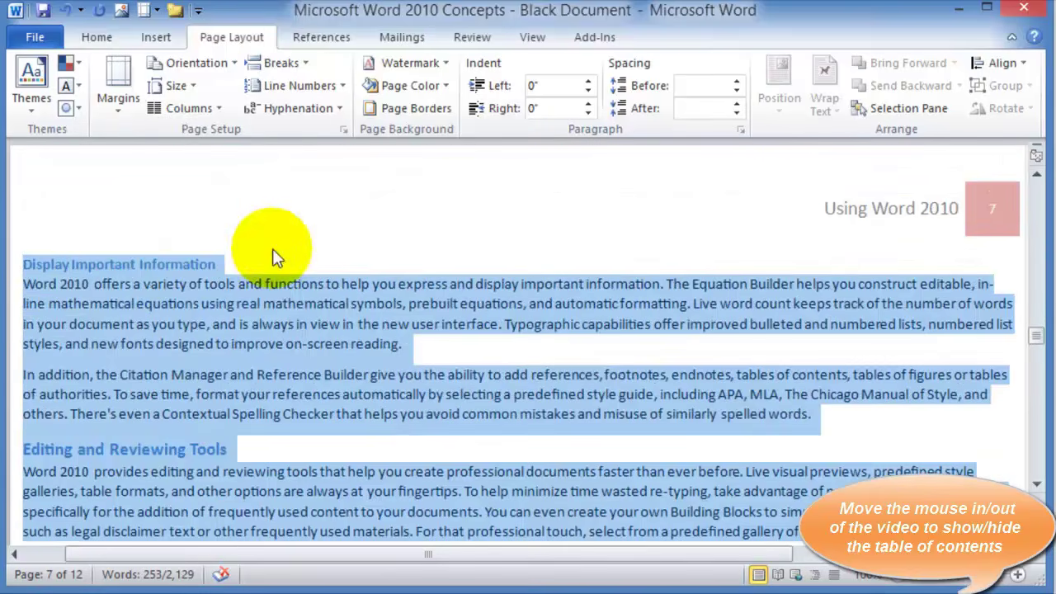
# Apply 2 columns to the selected page 7 text and scroll to check the result
pyautogui.click(217, 111)
pyautogui.click(213, 357)
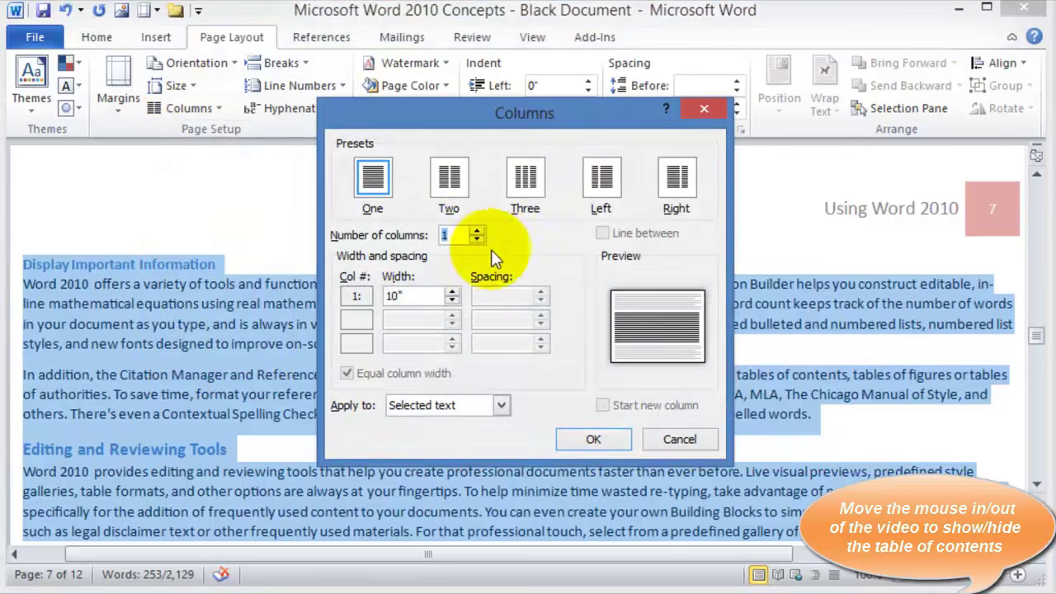
pyautogui.click(477, 231)
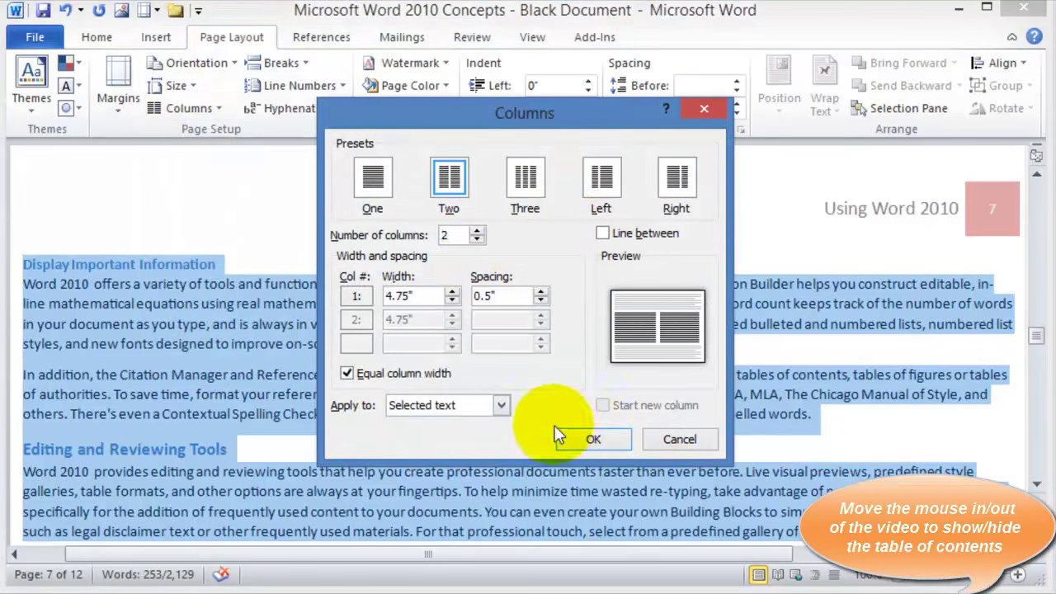
pyautogui.click(582, 439)
pyautogui.click(348, 310)
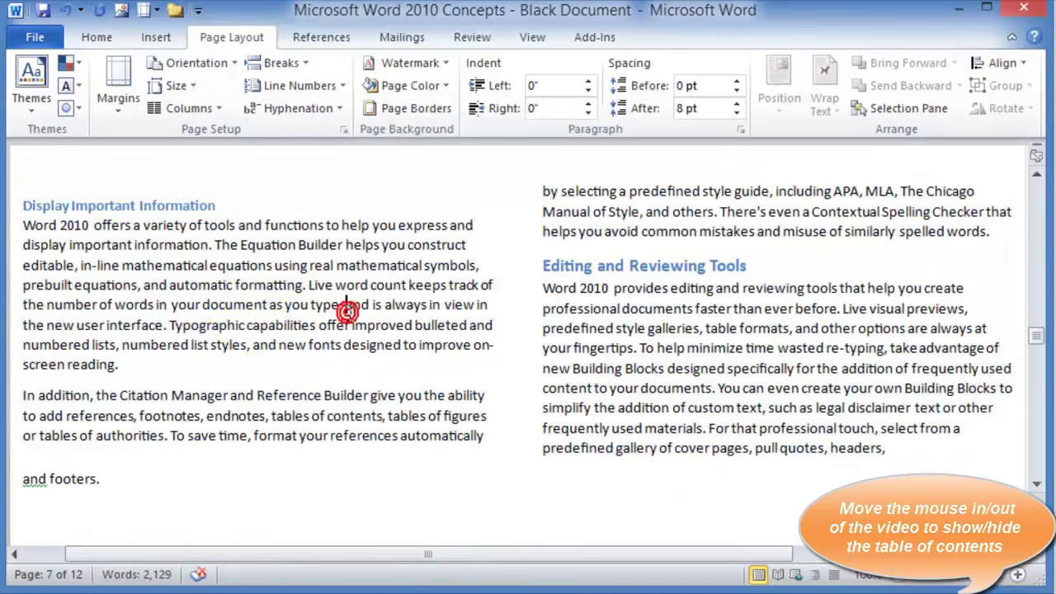
pyautogui.scroll(8, 252, 318)
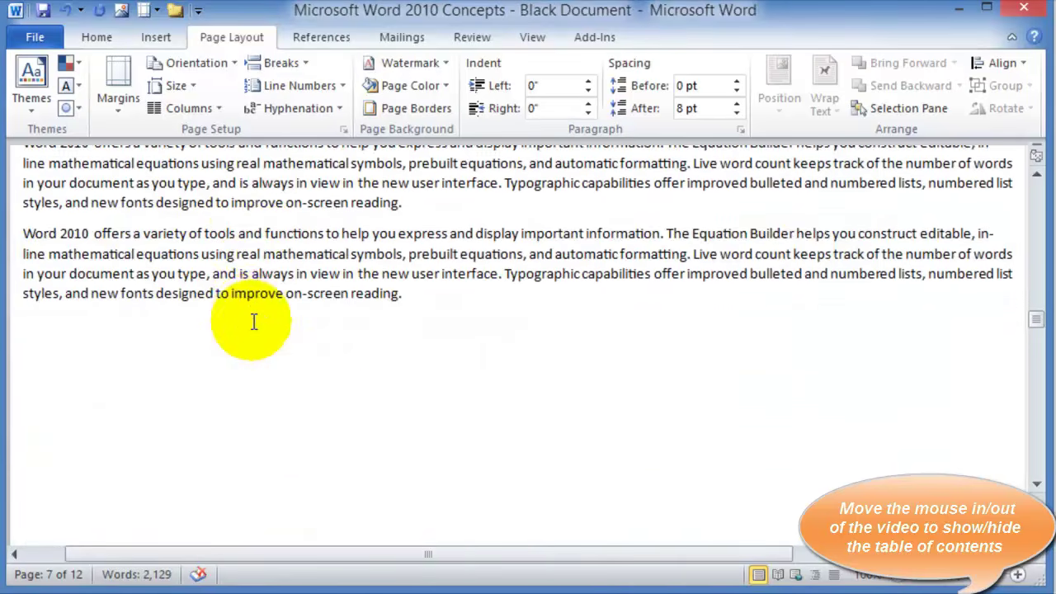
pyautogui.scroll(-10, 254, 322)
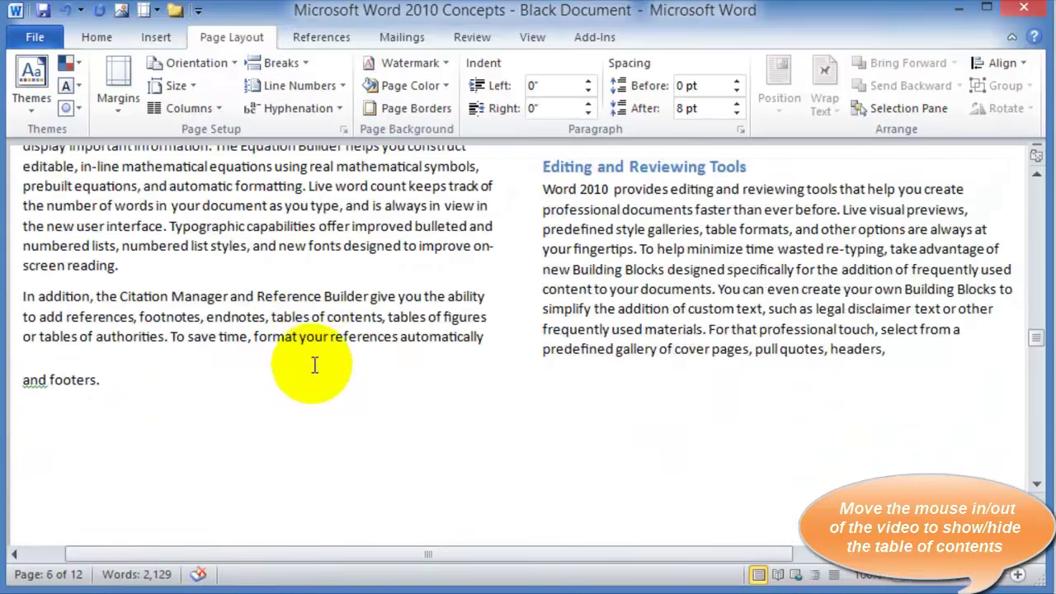
pyautogui.scroll(-10, 315, 366)
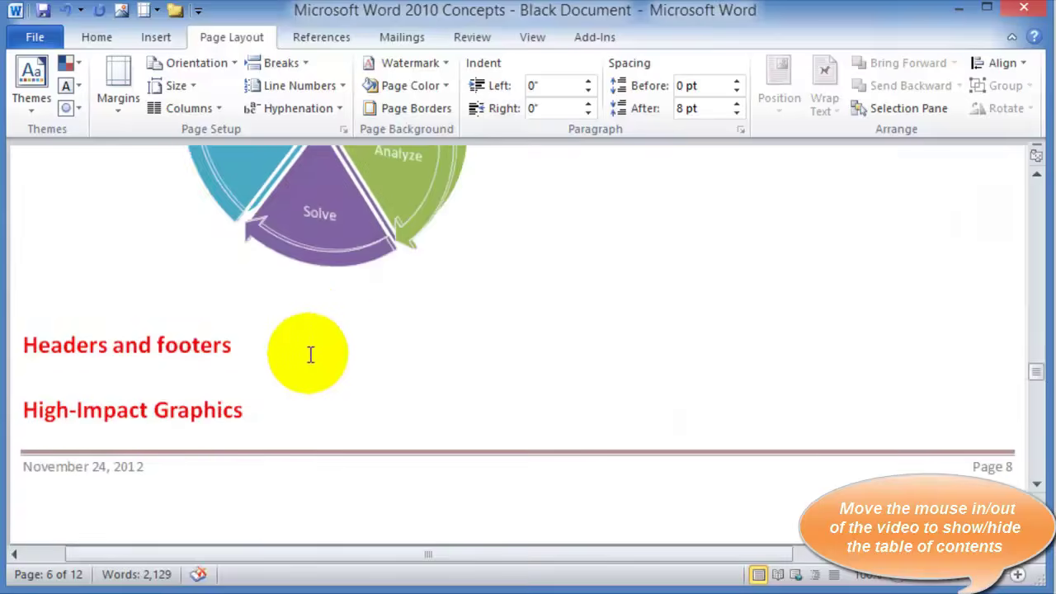
pyautogui.scroll(-6, 310, 355)
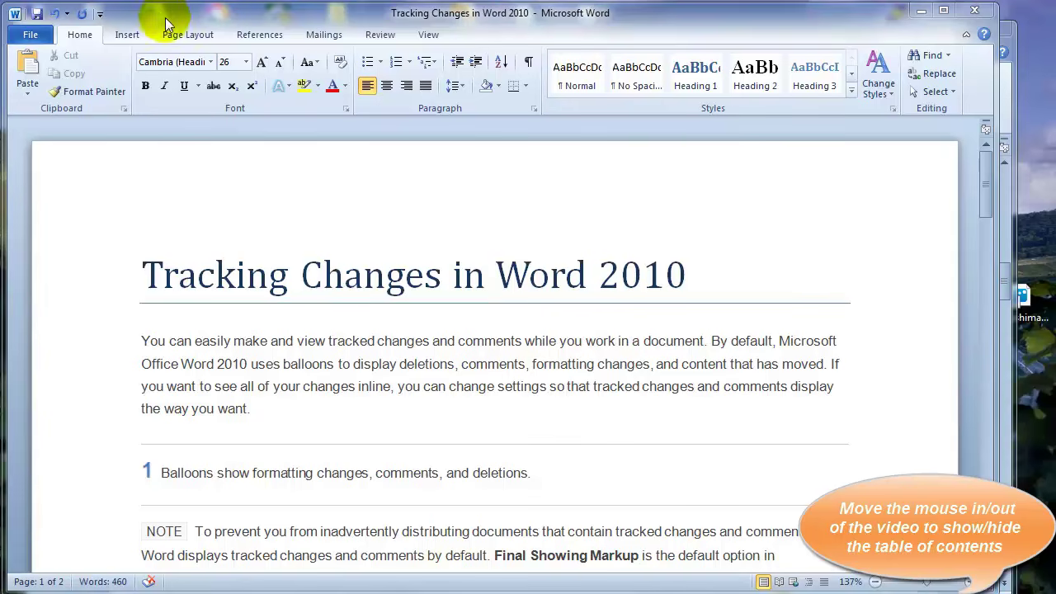
# Show the Review tab tools in the Requirements Gathering document
pyautogui.click(377, 34)
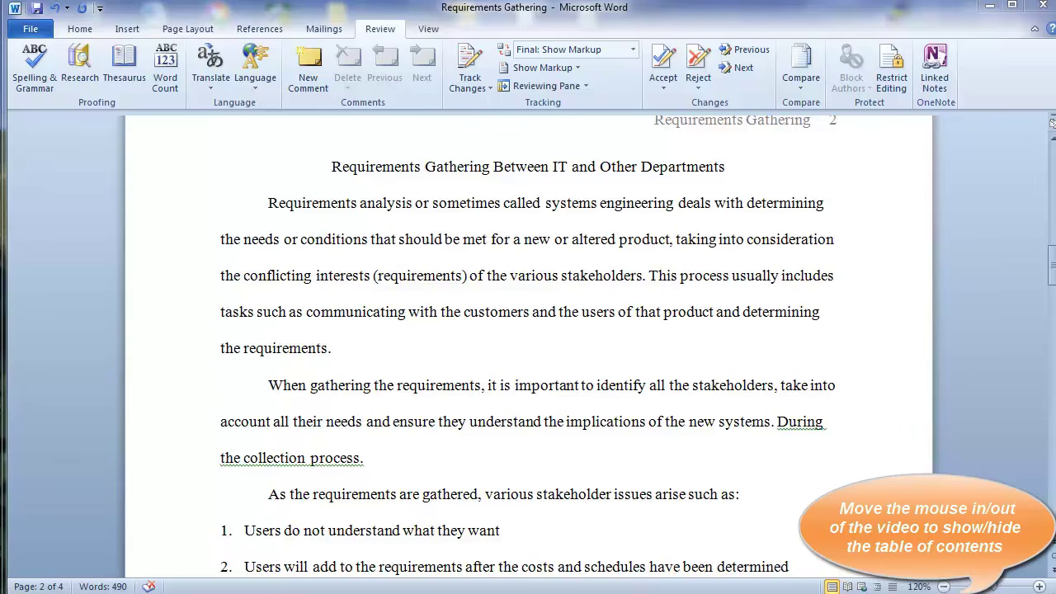
# Set the Track Changes user name and initials to the reviewer's own name and initials
pyautogui.click(80, 28)
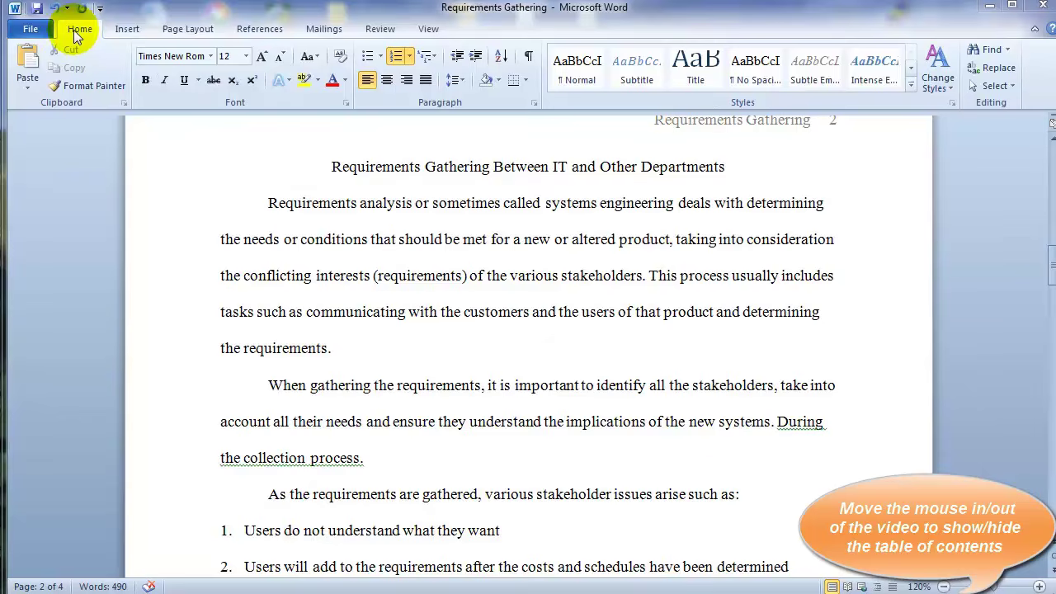
pyautogui.click(375, 28)
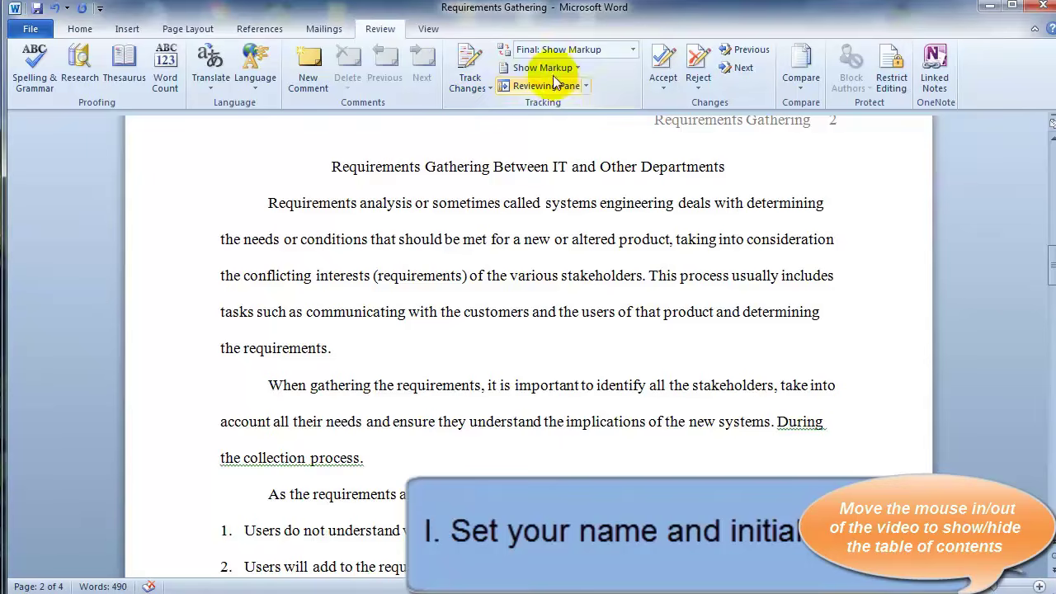
pyautogui.click(489, 89)
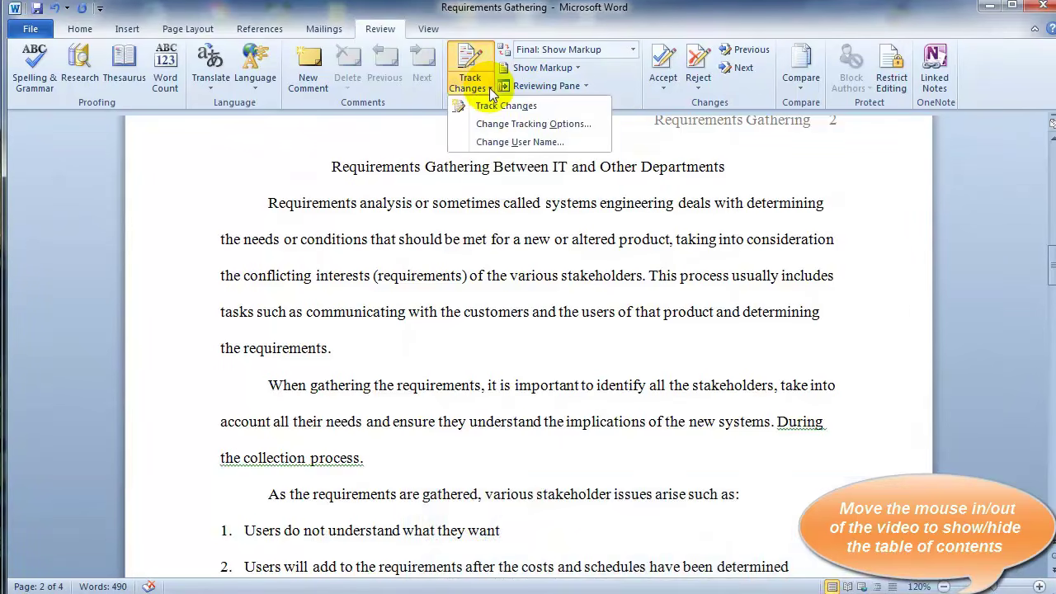
pyautogui.click(493, 142)
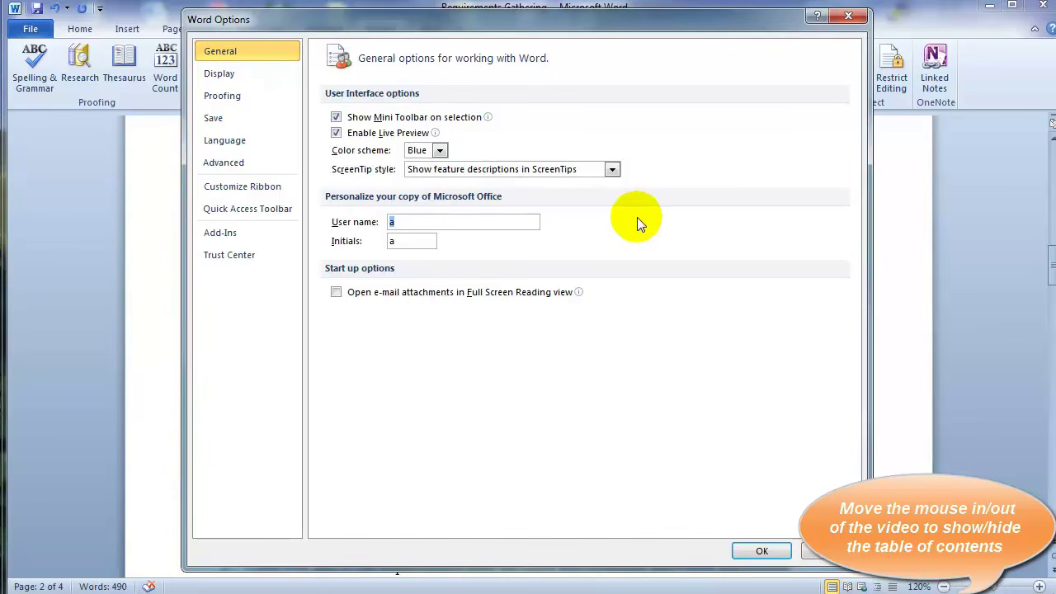
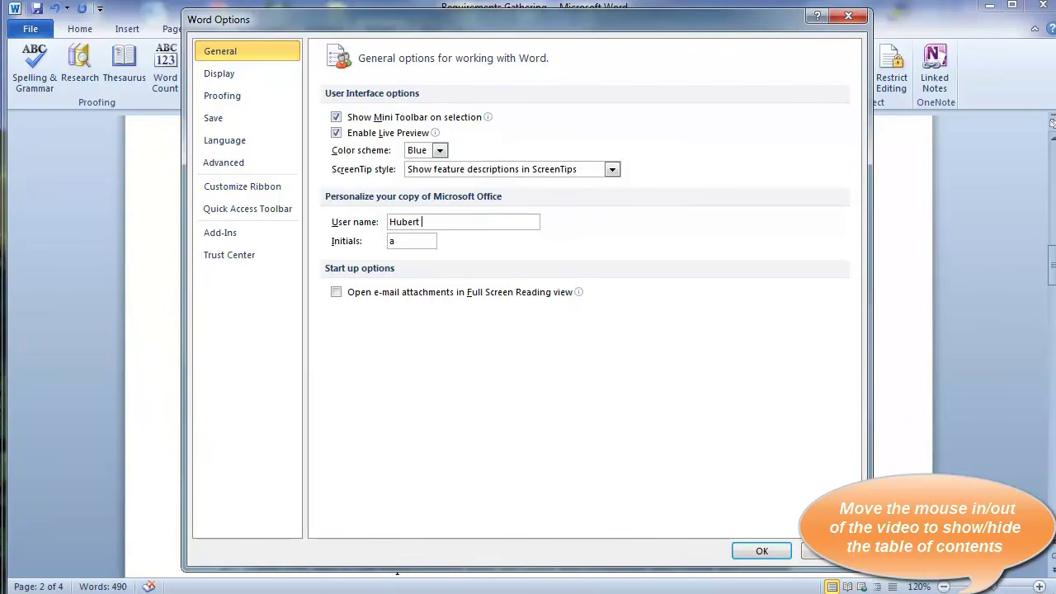
pyautogui.press('Tab')
pyautogui.write('HS')
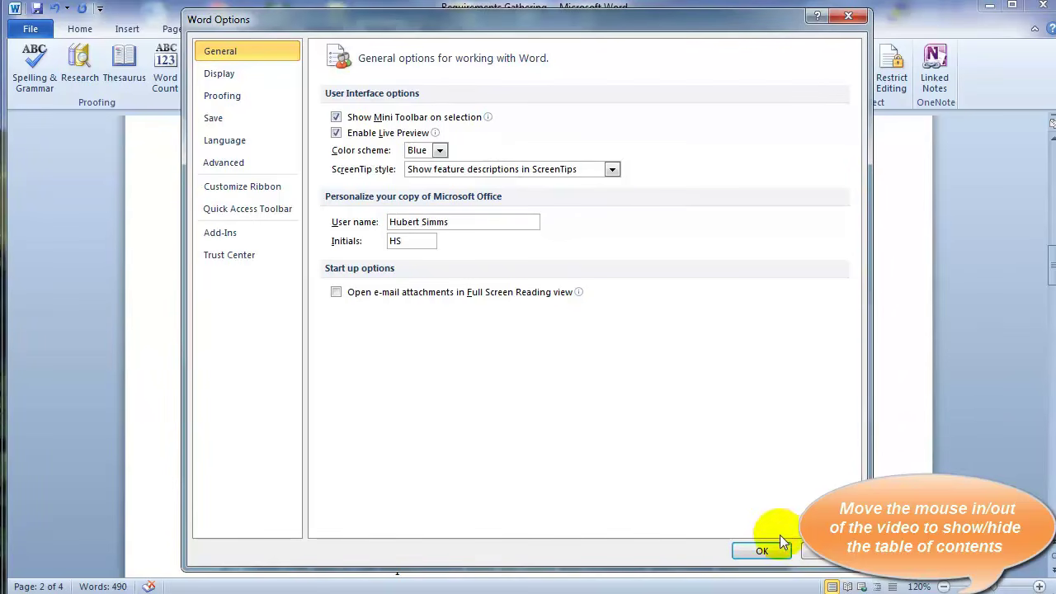
pyautogui.click(776, 548)
pyautogui.click(492, 90)
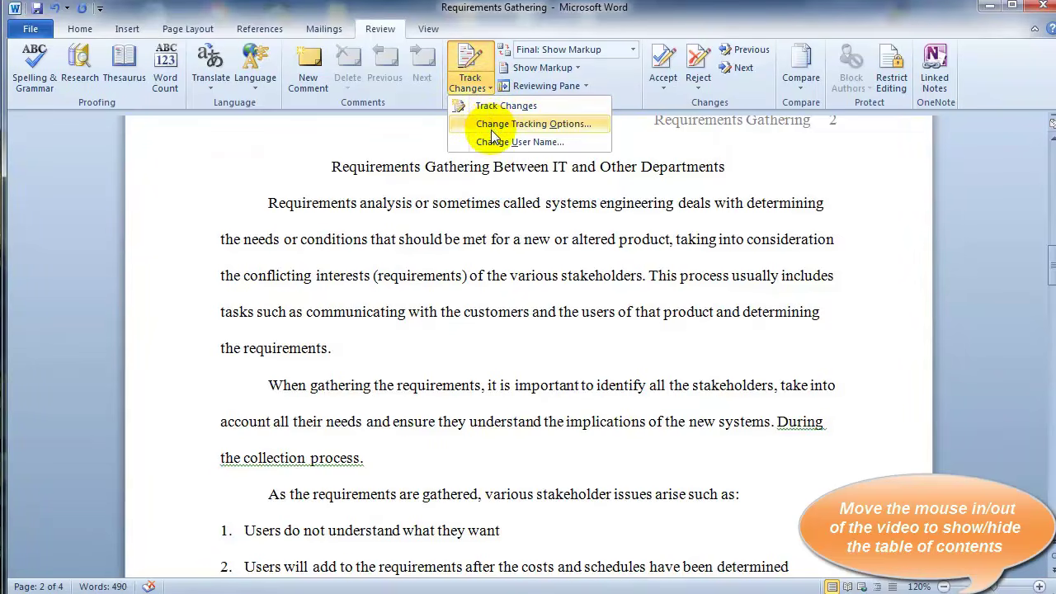
pyautogui.click(494, 125)
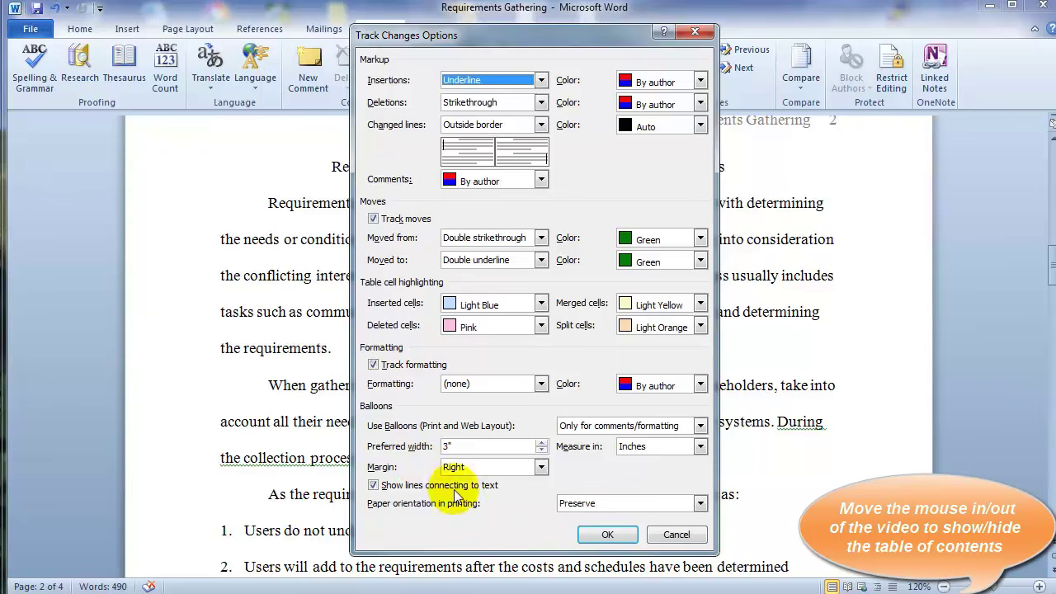
pyautogui.click(602, 537)
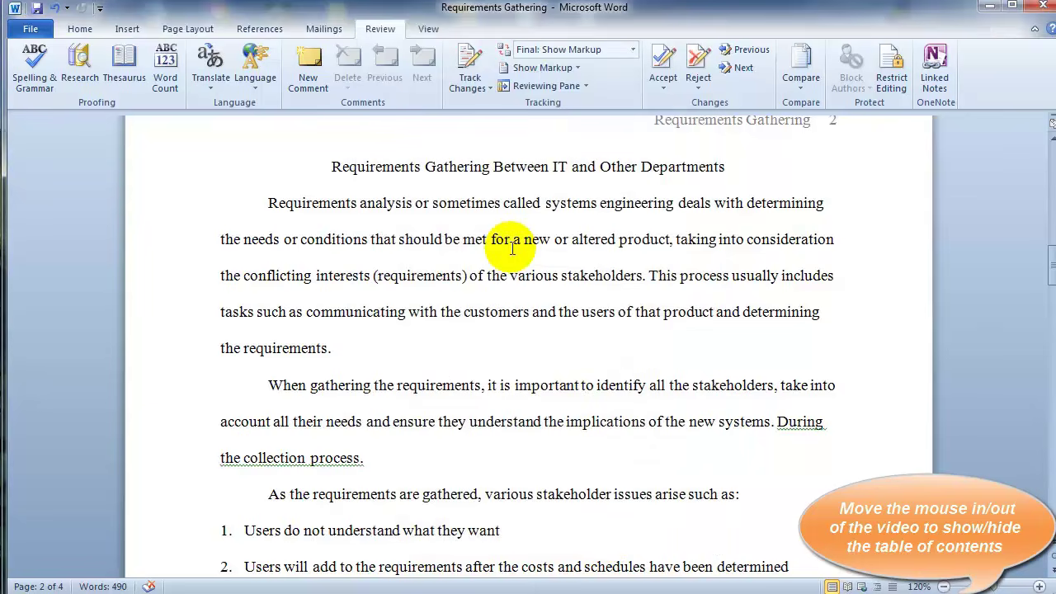
# Turn on Track Changes and bold the title 'Requirements Gathering Between IT and Other Departments'
pyautogui.click(467, 88)
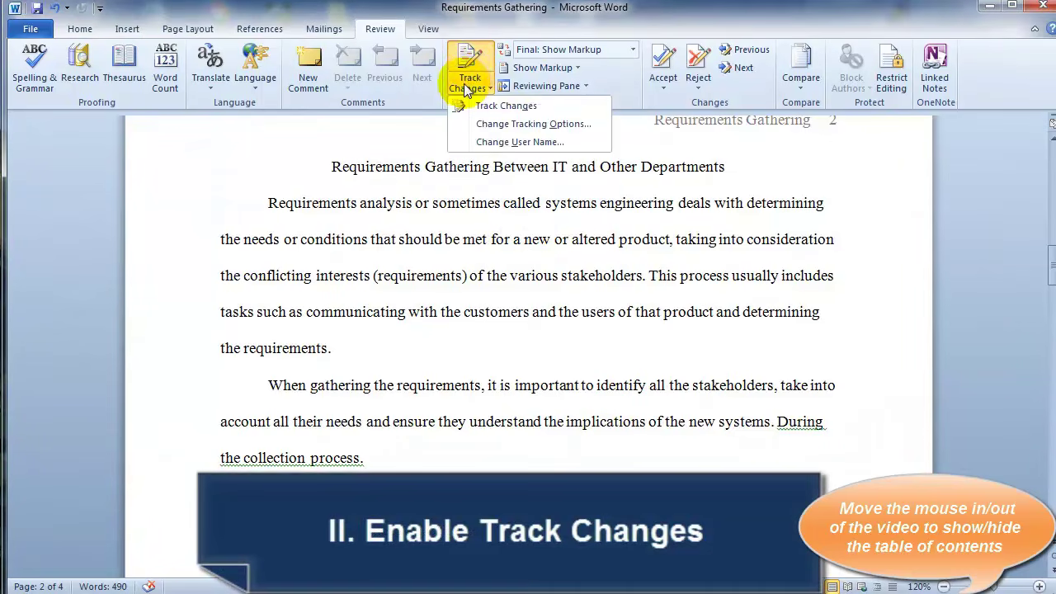
pyautogui.click(495, 105)
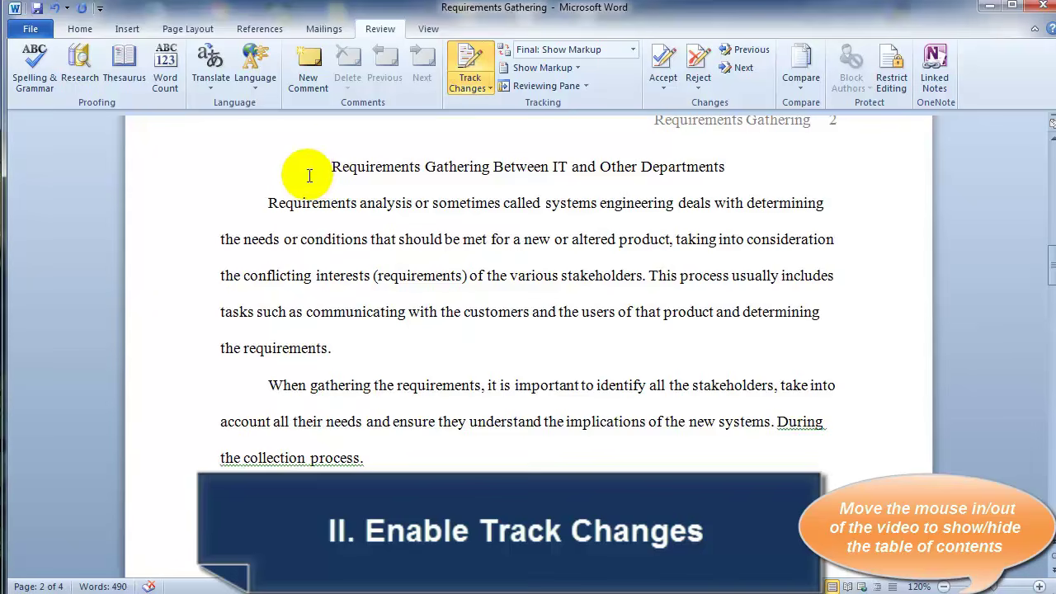
pyautogui.moveTo(331, 166); pyautogui.dragTo(716, 168)
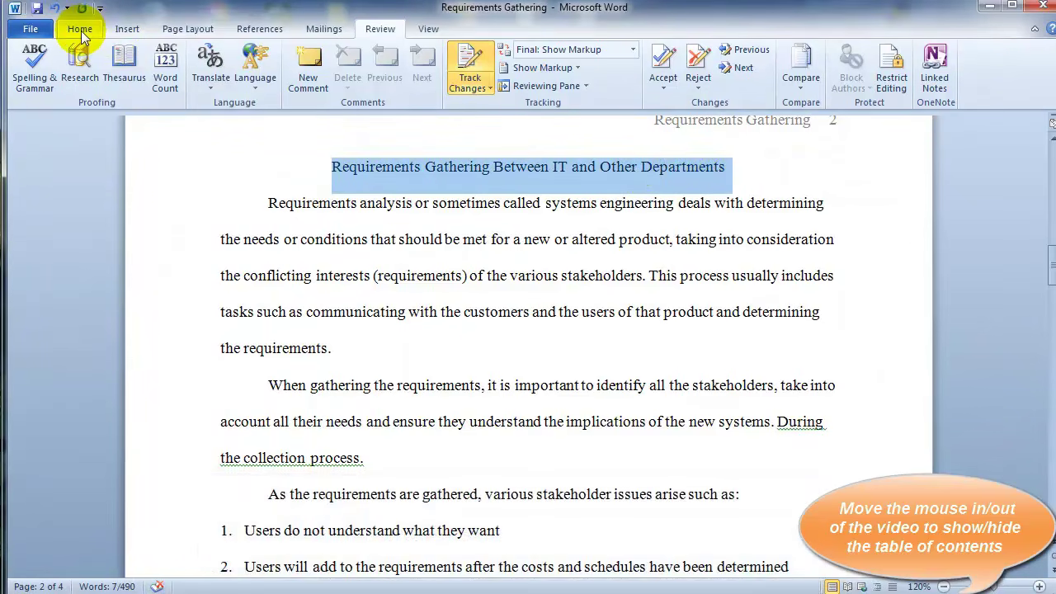
pyautogui.click(80, 29)
pyautogui.click(145, 80)
pyautogui.click(280, 203)
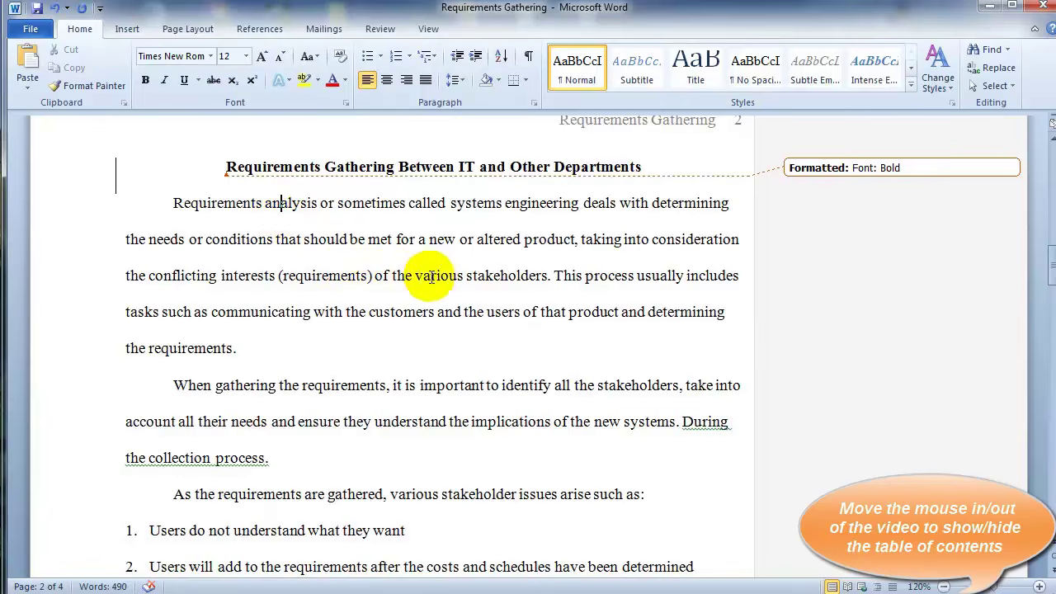
# Start a new line after 'the collection process.' for the Issues heading
pyautogui.click(237, 348)
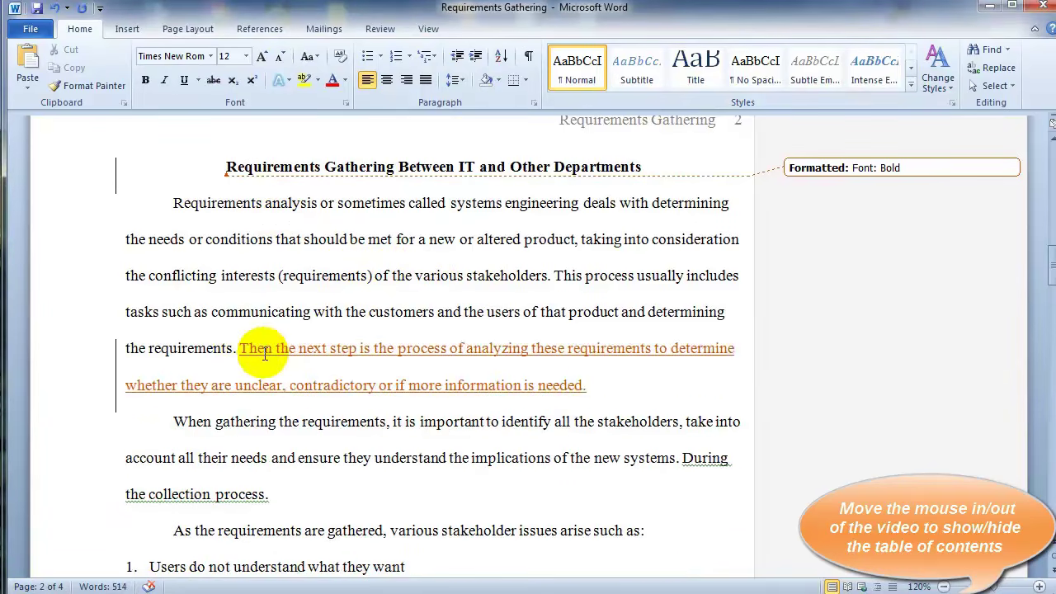
pyautogui.moveTo(257, 352)
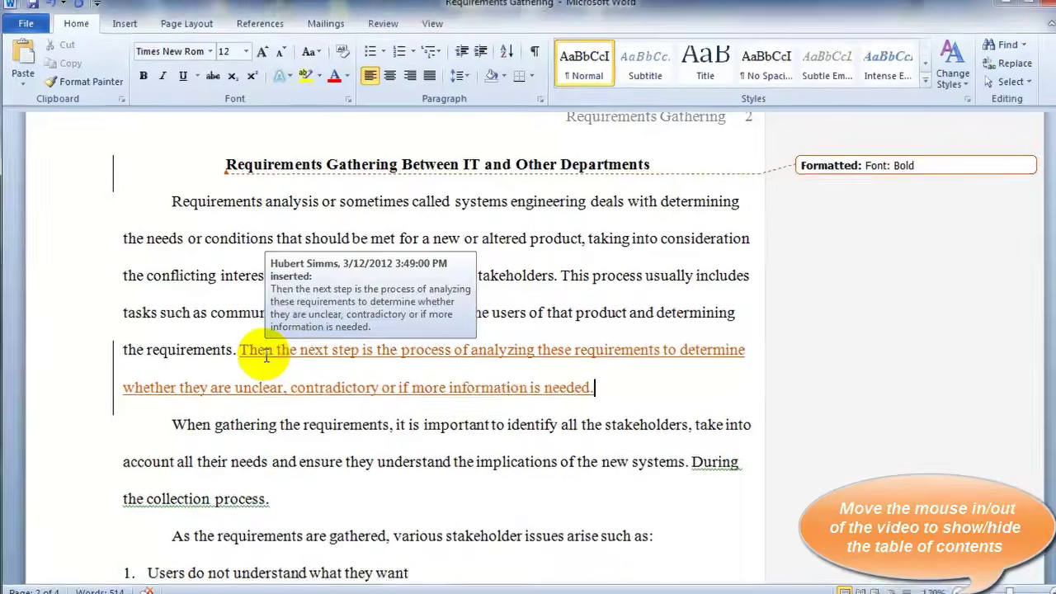
pyautogui.click(172, 425)
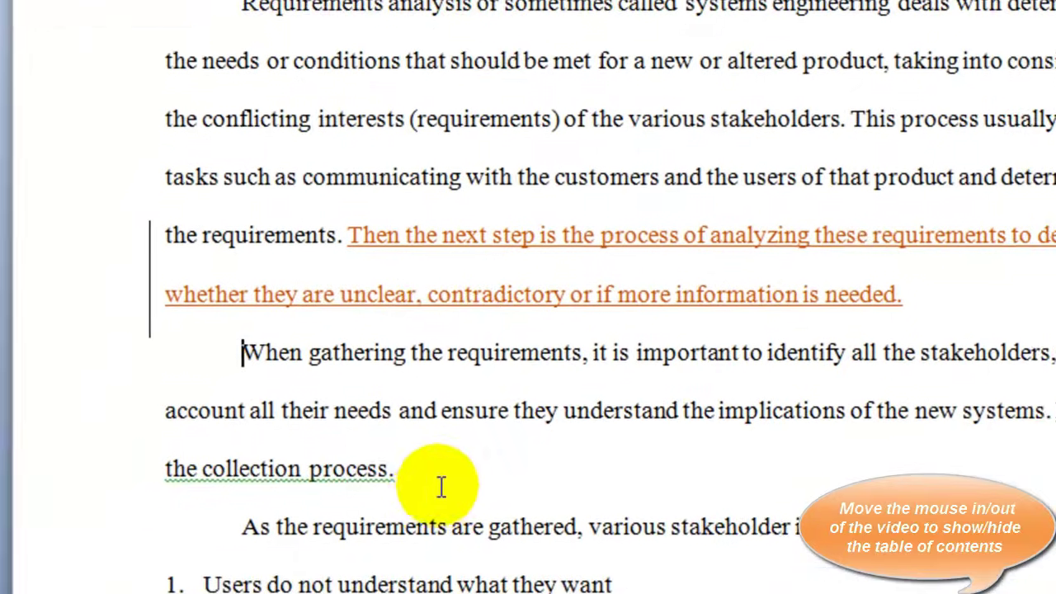
pyautogui.click(434, 482)
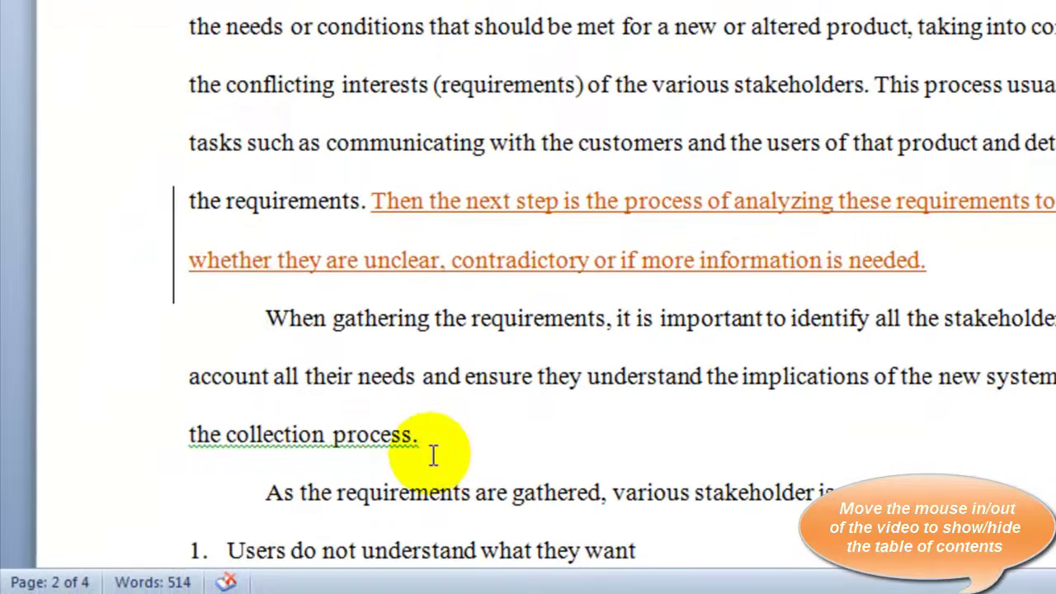
pyautogui.scroll(-1, 425, 454)
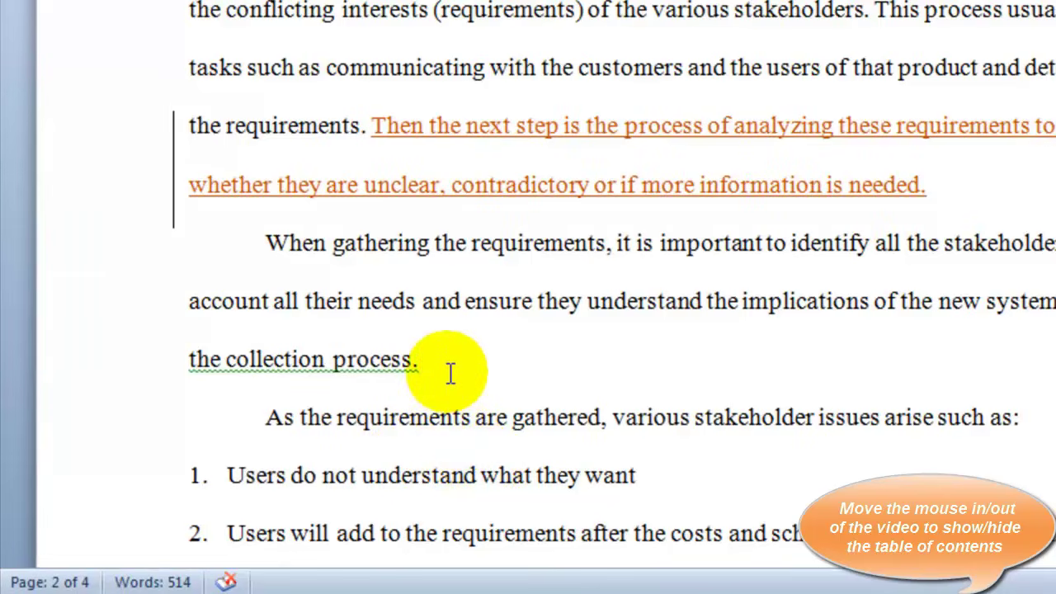
pyautogui.press('Return')
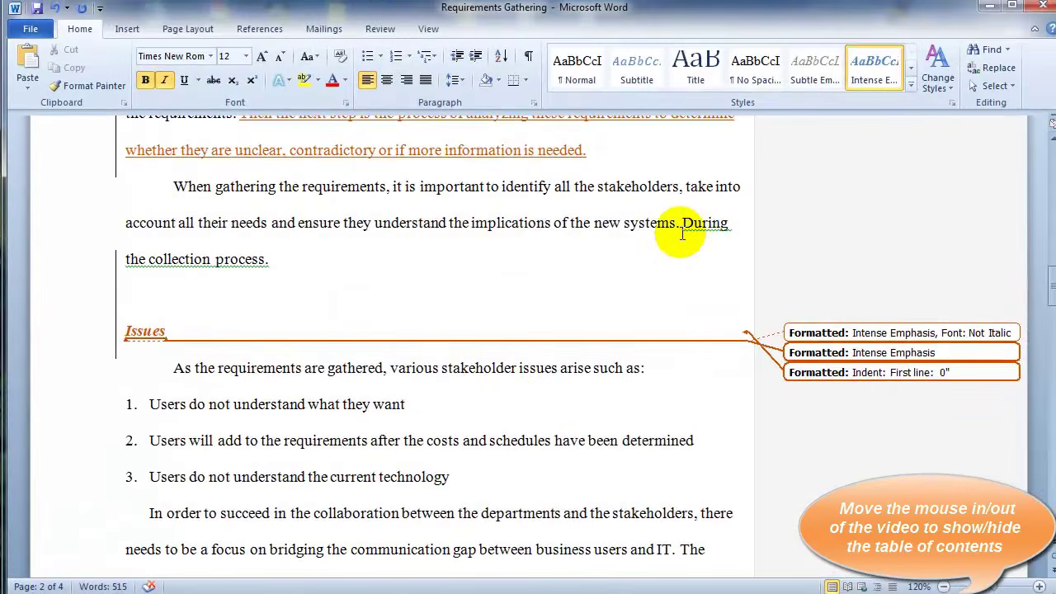
# Change 'systems. During' to 'systems during' and remove the blank line above Issues
pyautogui.click(680, 224)
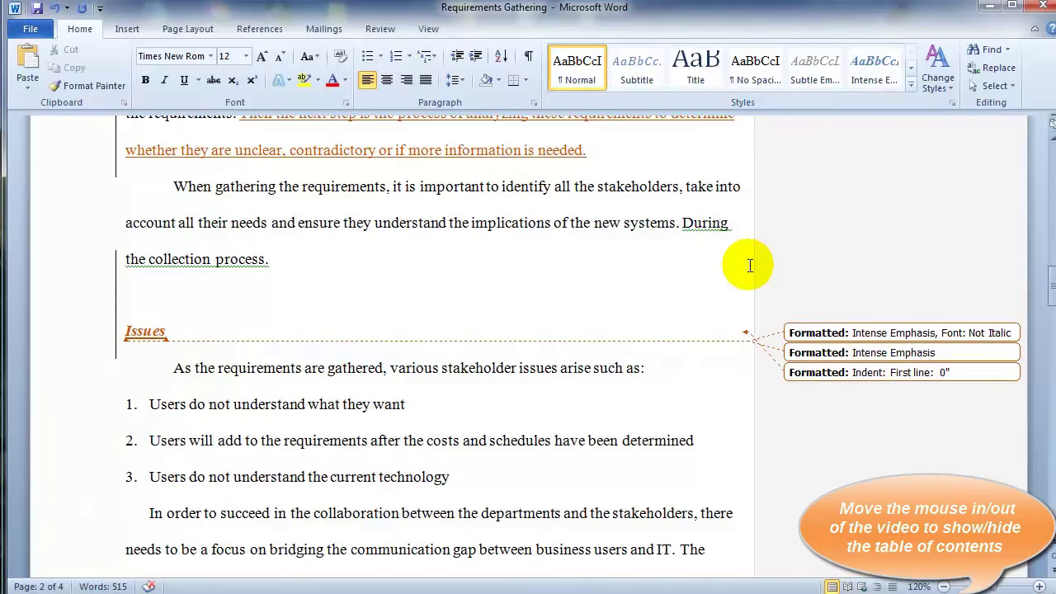
pyautogui.press('BackSpace')
pyautogui.press('BackSpace')
pyautogui.press('Delete')
pyautogui.write('d')
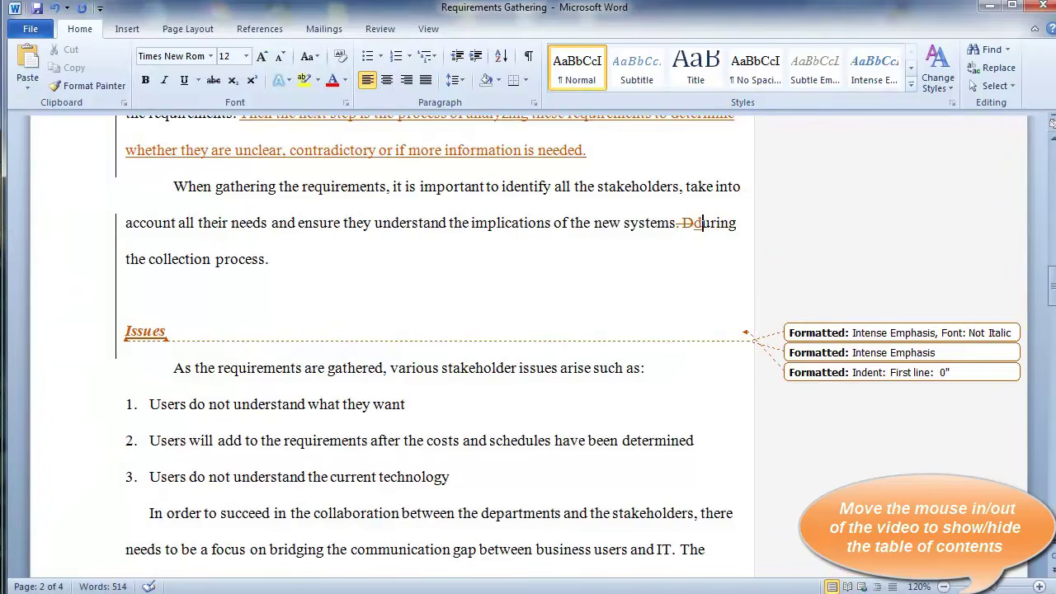
pyautogui.click(176, 302)
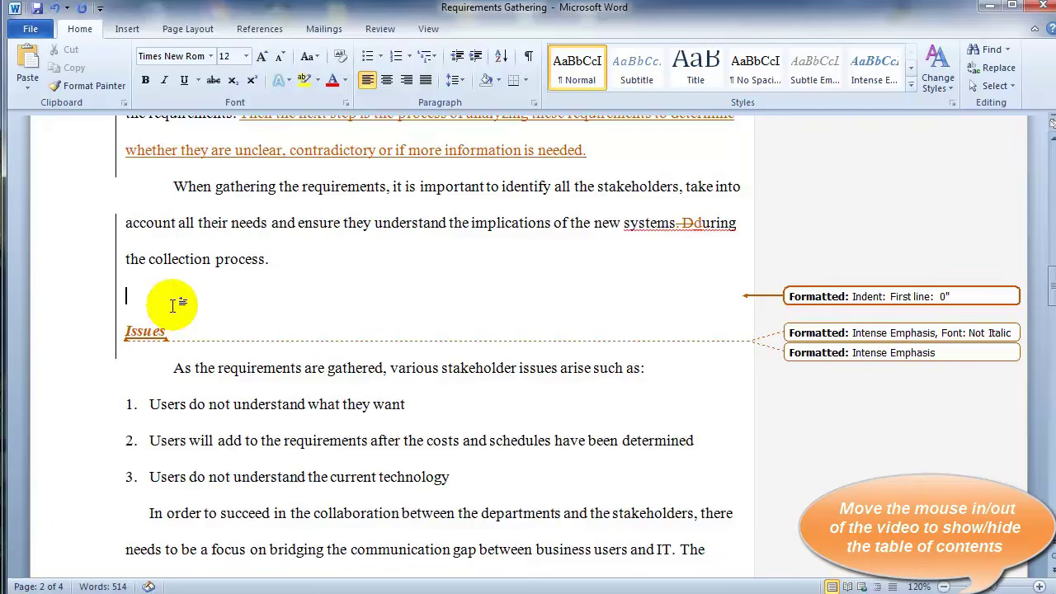
pyautogui.press('BackSpace')
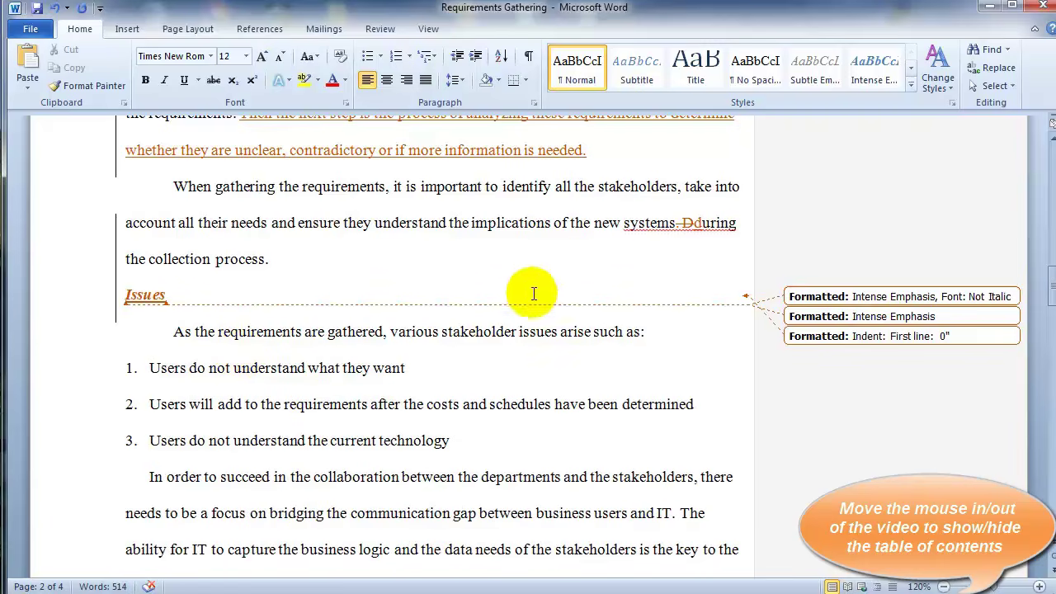
pyautogui.scroll(-1, 499, 285)
pyautogui.scroll(-2, 501, 291)
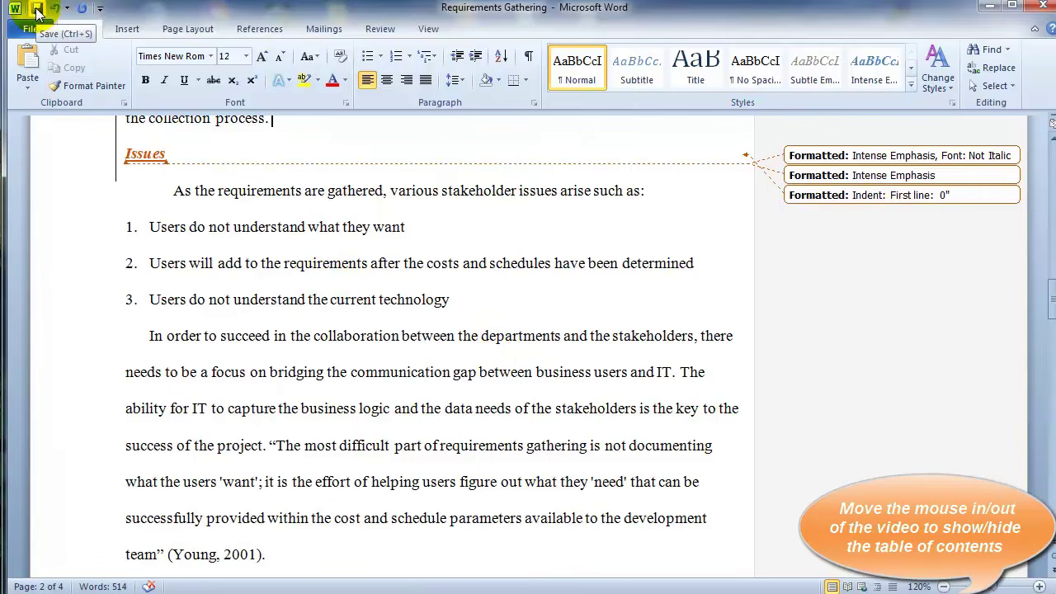
# Save the document and place the cursor in the opening paragraph
pyautogui.click(37, 12)
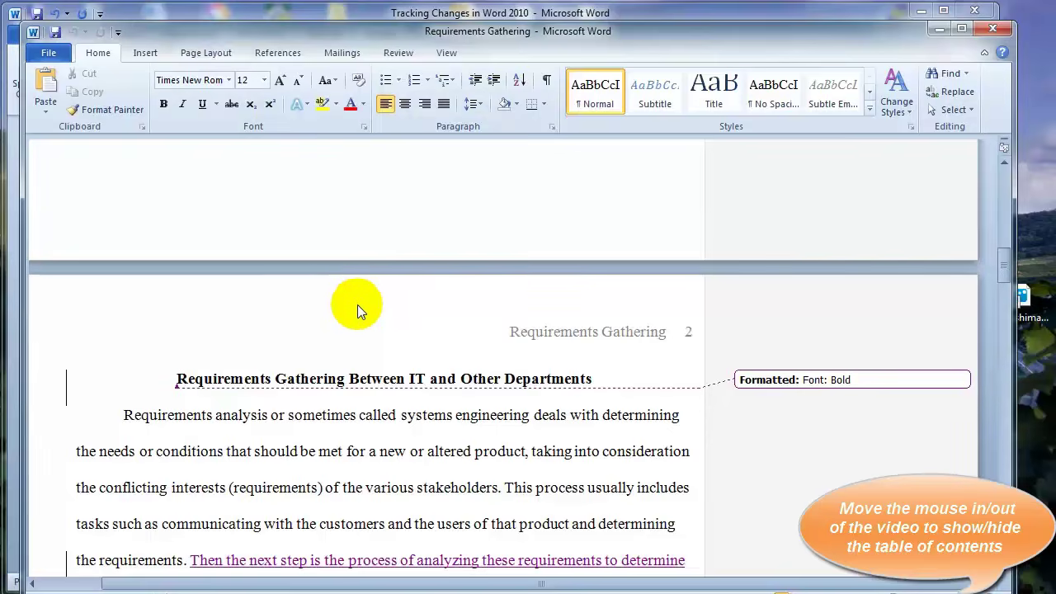
pyautogui.scroll(-1, 357, 305)
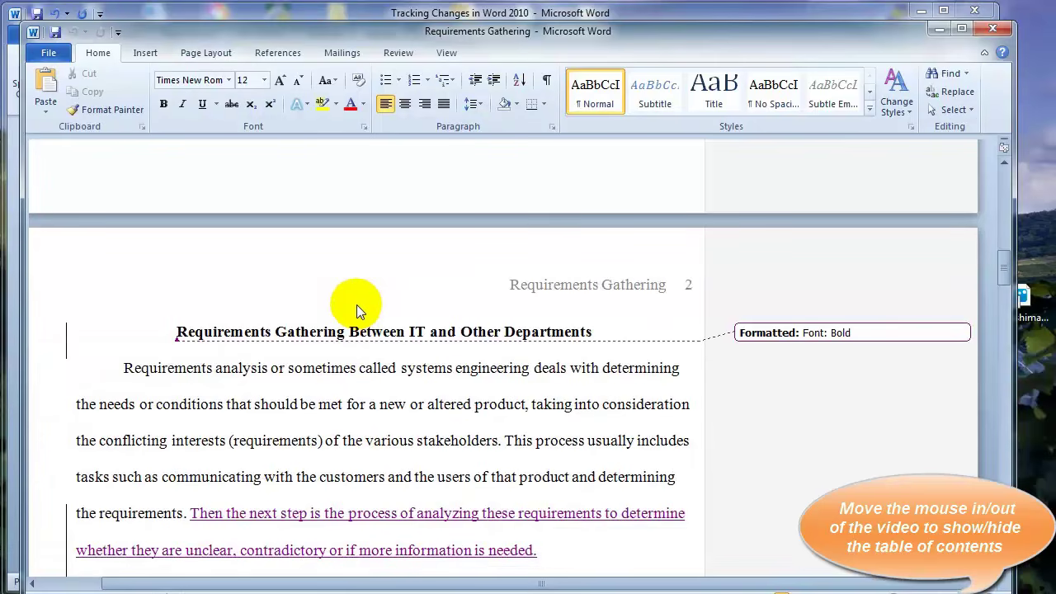
pyautogui.click(309, 404)
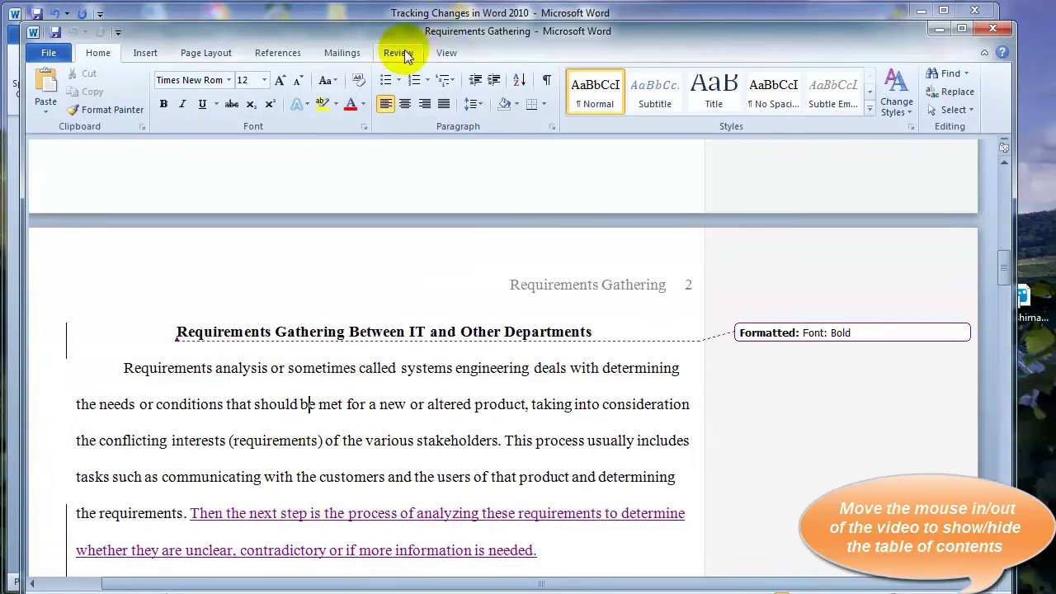
# Replace the reviewer user name in Word Options with a different person's name and confirm
pyautogui.click(379, 53)
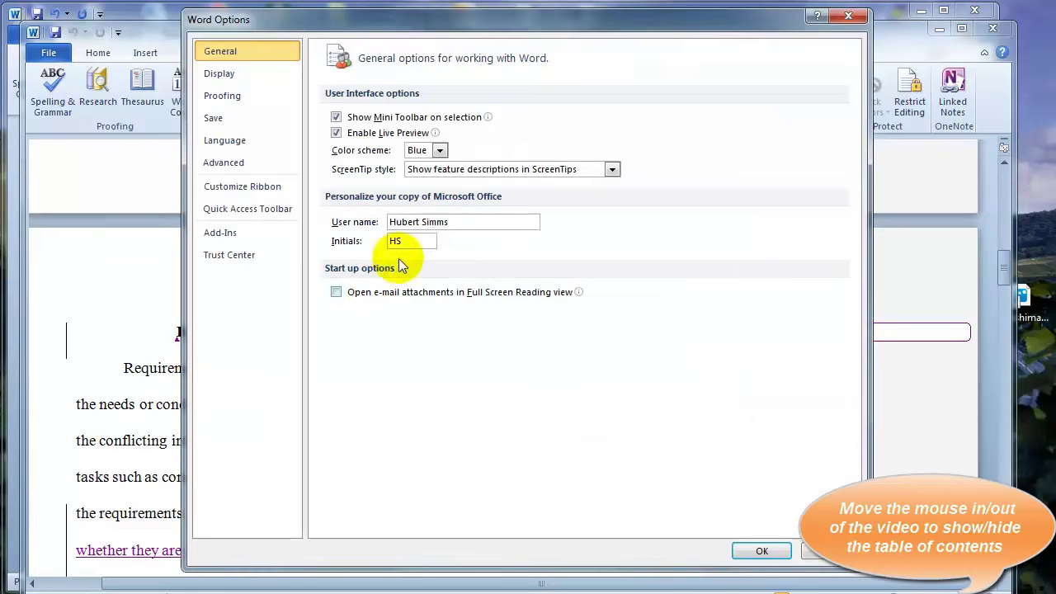
pyautogui.moveTo(467, 223); pyautogui.dragTo(349, 216)
pyautogui.press('Tab')
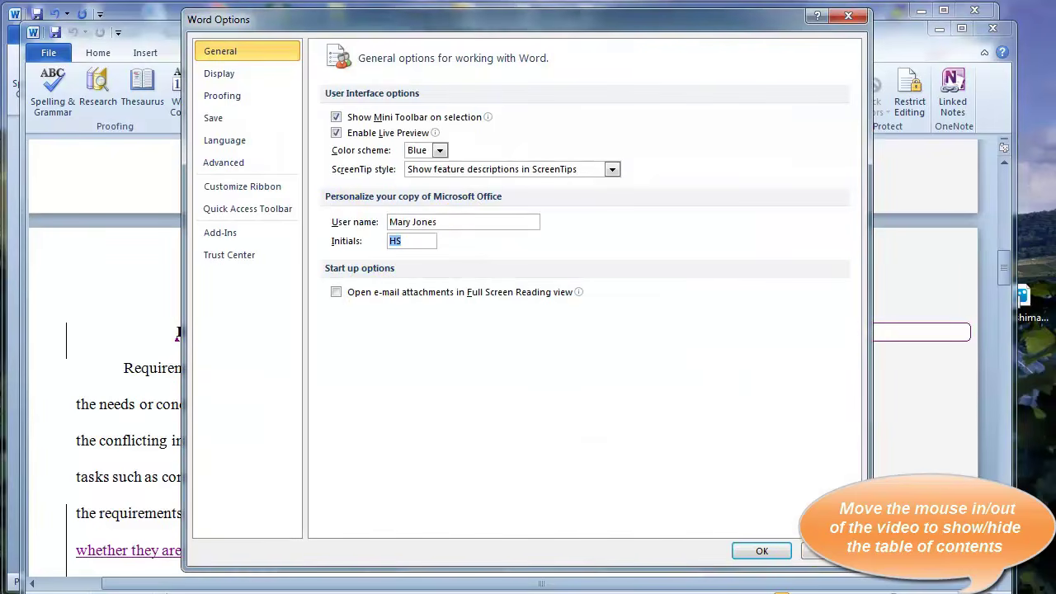
pyautogui.press('Return')
pyautogui.scroll(-2, 295, 367)
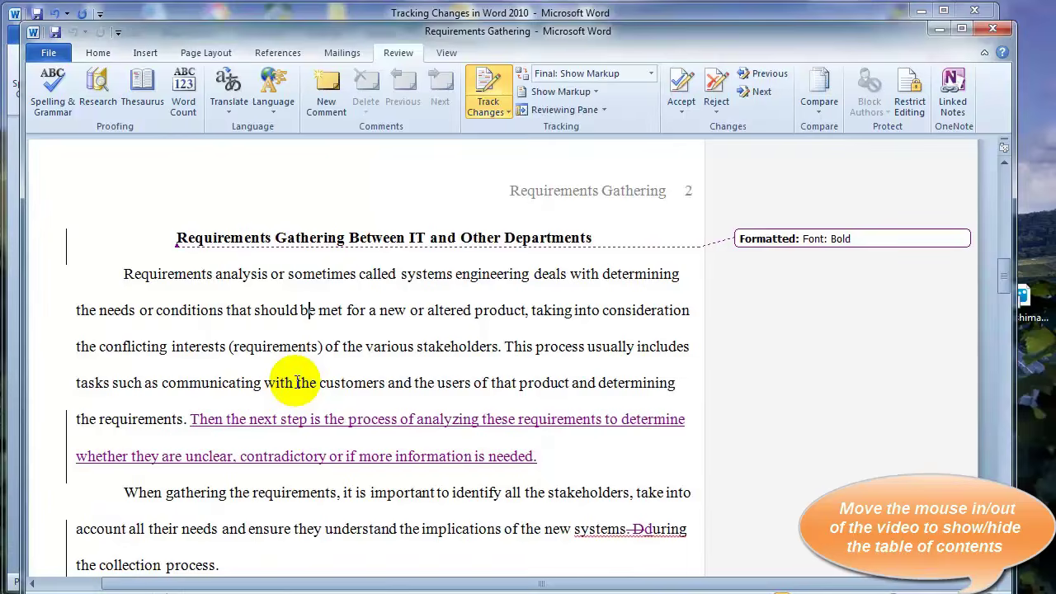
# Select the quoted passage from Young and make it bold
pyautogui.scroll(-3, 283, 382)
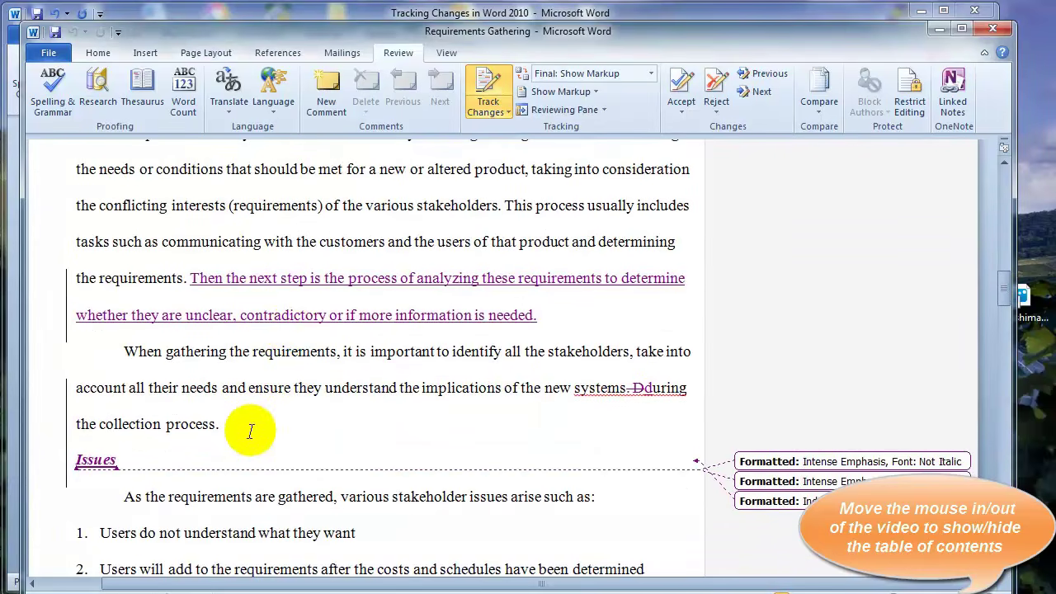
pyautogui.scroll(-8, 363, 417)
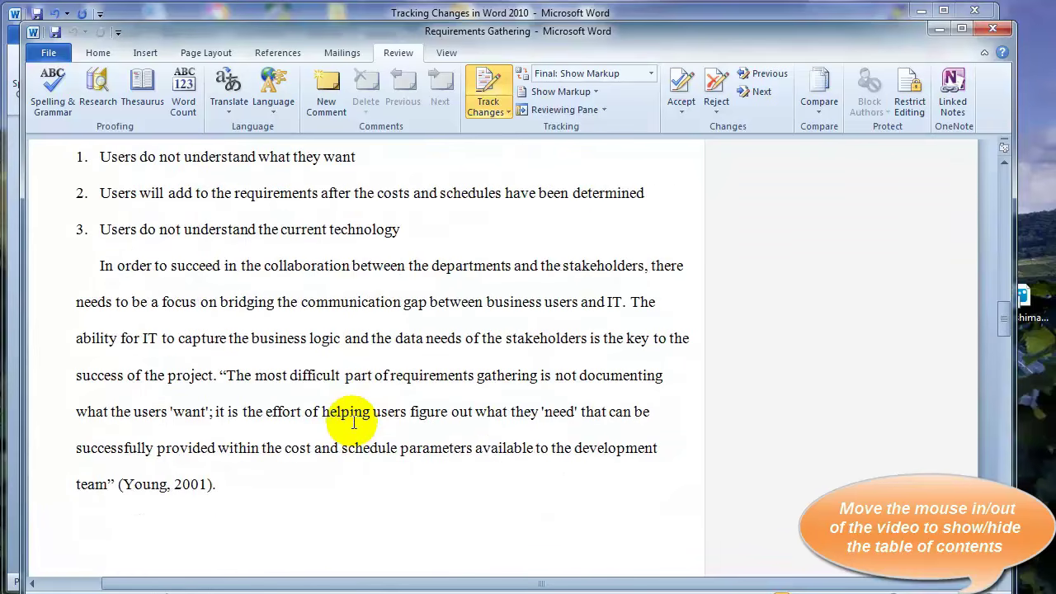
pyautogui.moveTo(228, 377); pyautogui.dragTo(110, 481)
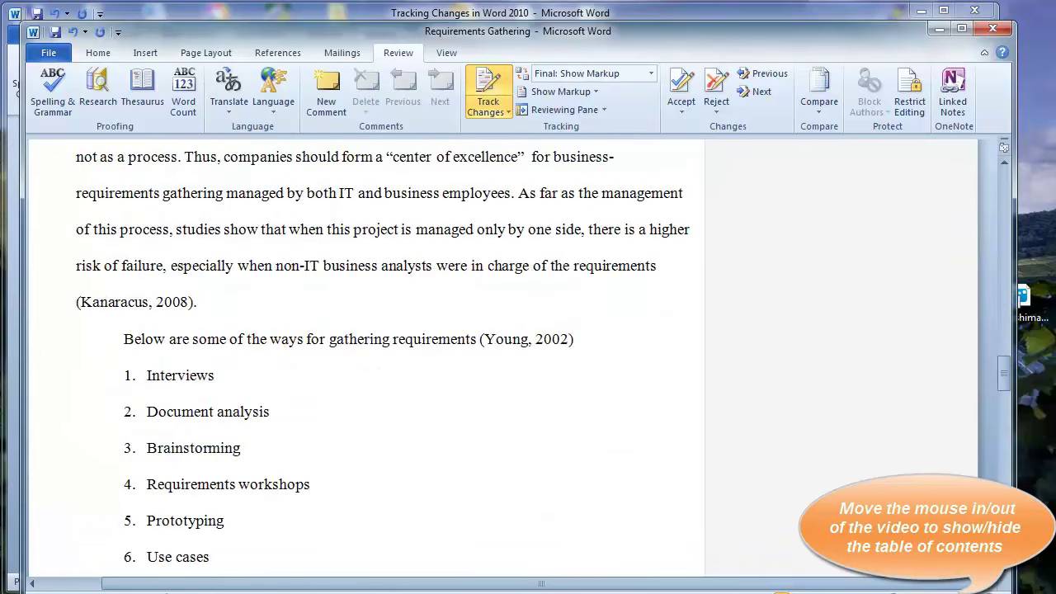
# Add a bold 'Techniques' heading on a new line after '(Kanaracus, 2008).'
pyautogui.press('Return')
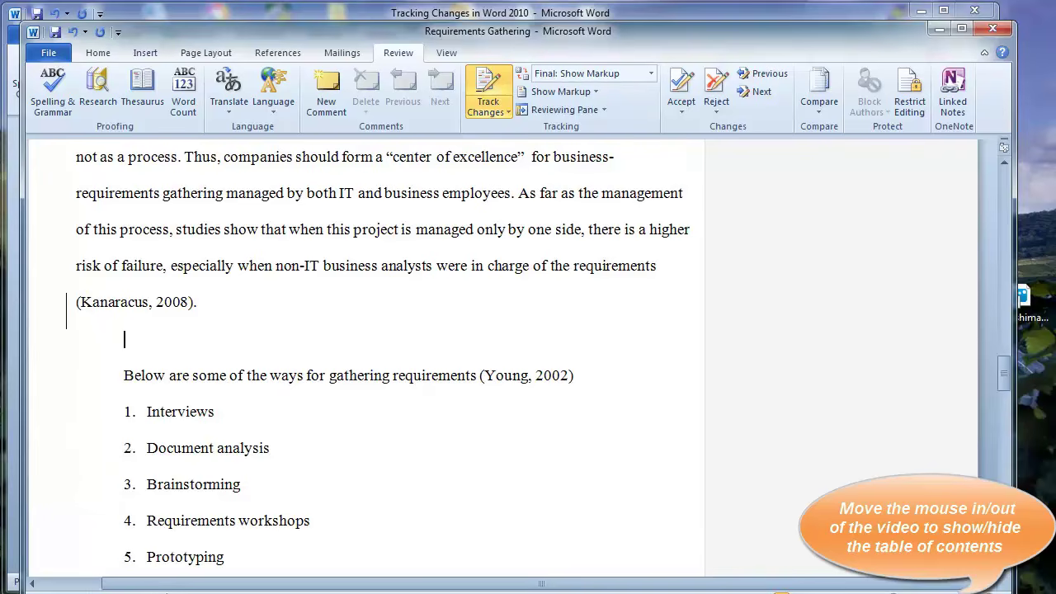
pyautogui.write('Te')
pyautogui.write('chniques')
pyautogui.click(98, 52)
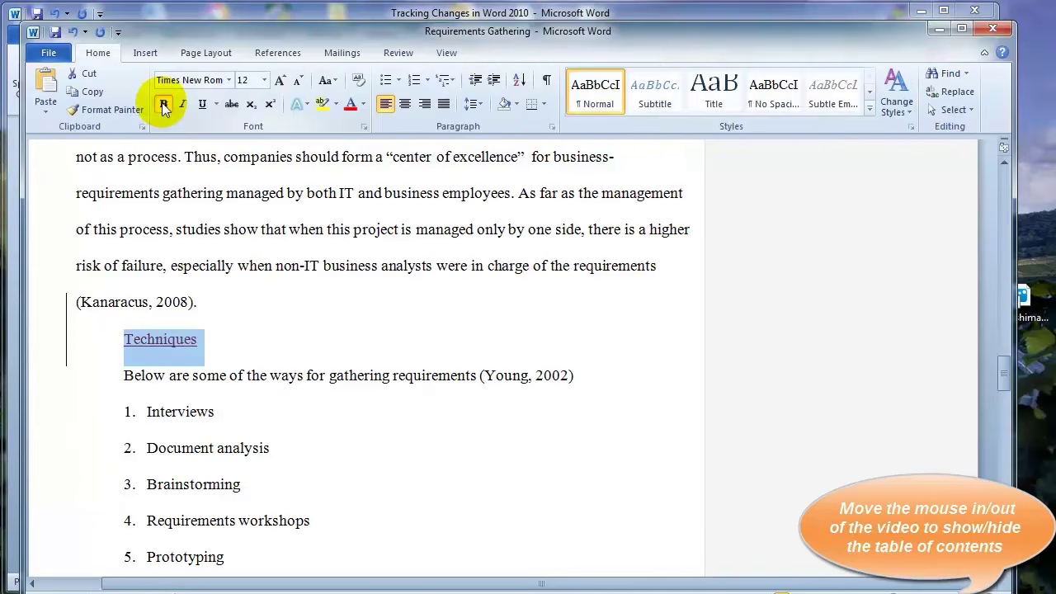
pyautogui.click(164, 104)
pyautogui.click(225, 350)
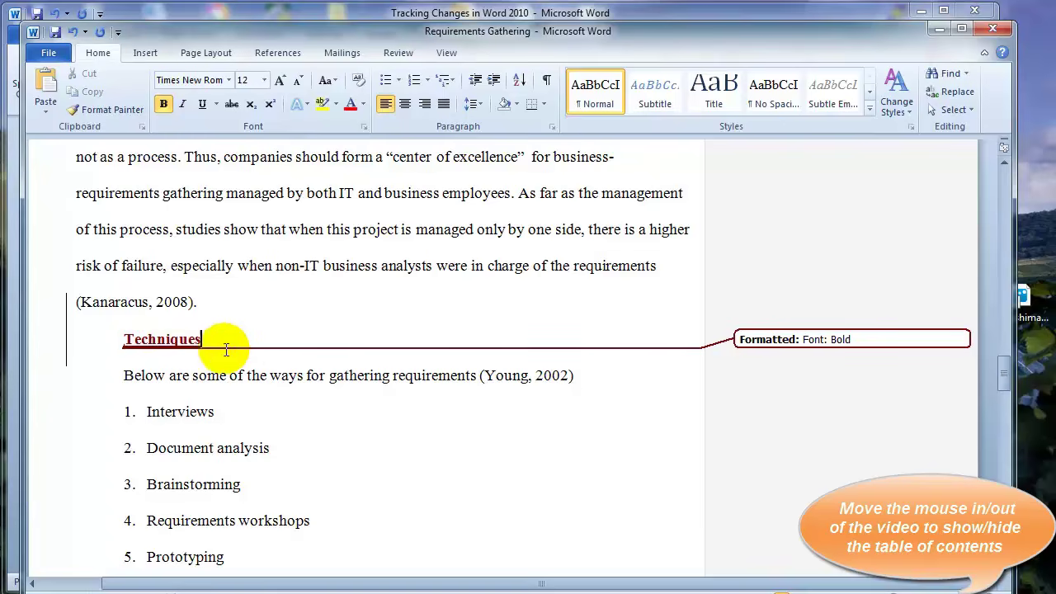
pyautogui.scroll(4, 342, 312)
pyautogui.scroll(2, 343, 312)
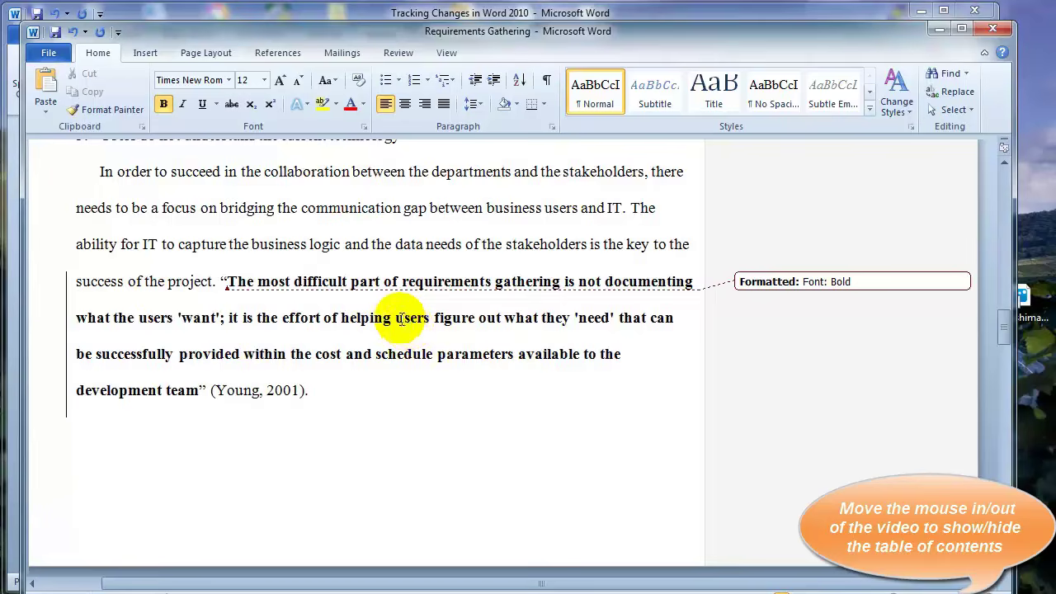
pyautogui.scroll(3, 401, 318)
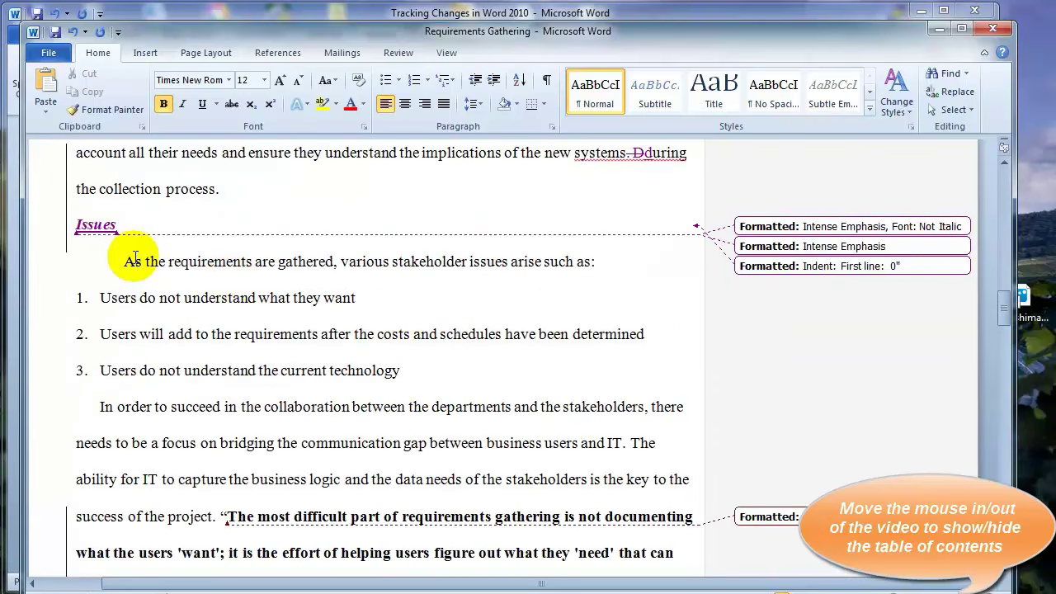
pyautogui.scroll(-10, 421, 352)
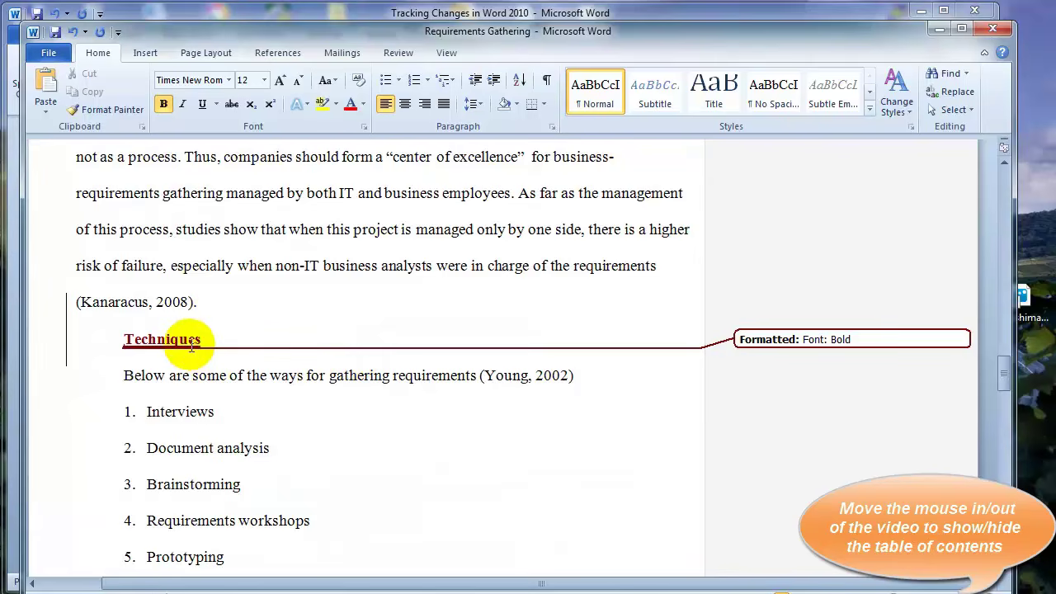
pyautogui.moveTo(188, 340)
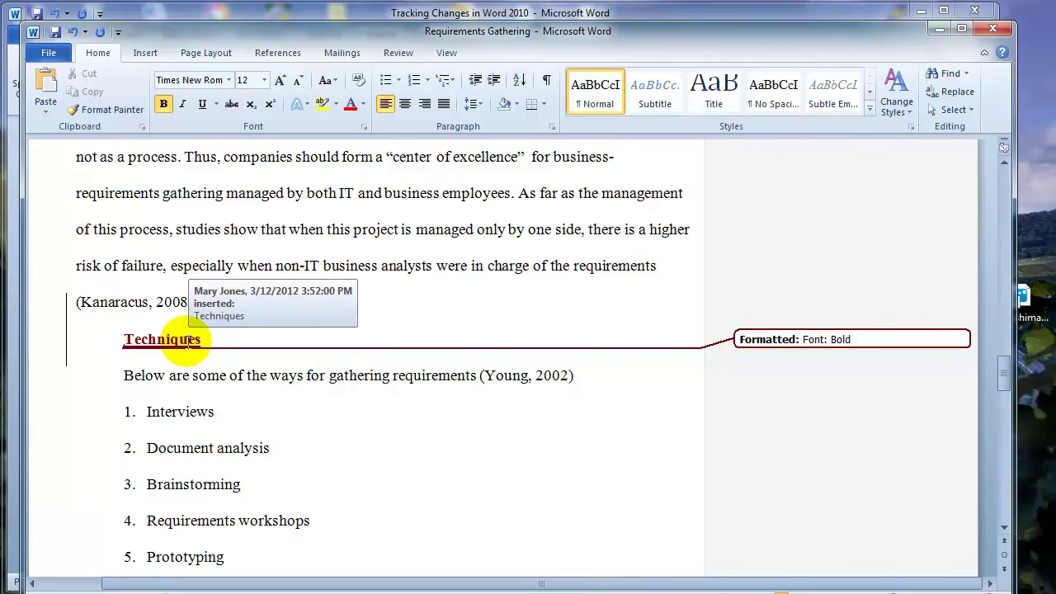
pyautogui.scroll(10, 188, 340)
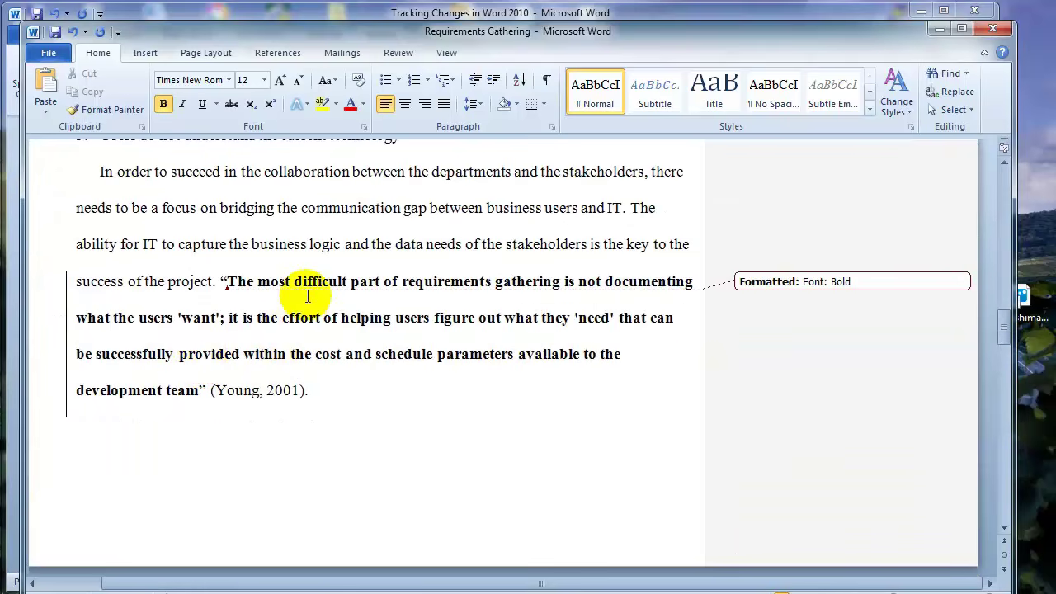
pyautogui.scroll(3, 307, 295)
# Delete 'Use cases' from the techniques list as a tracked deletion
pyautogui.moveTo(93, 278)
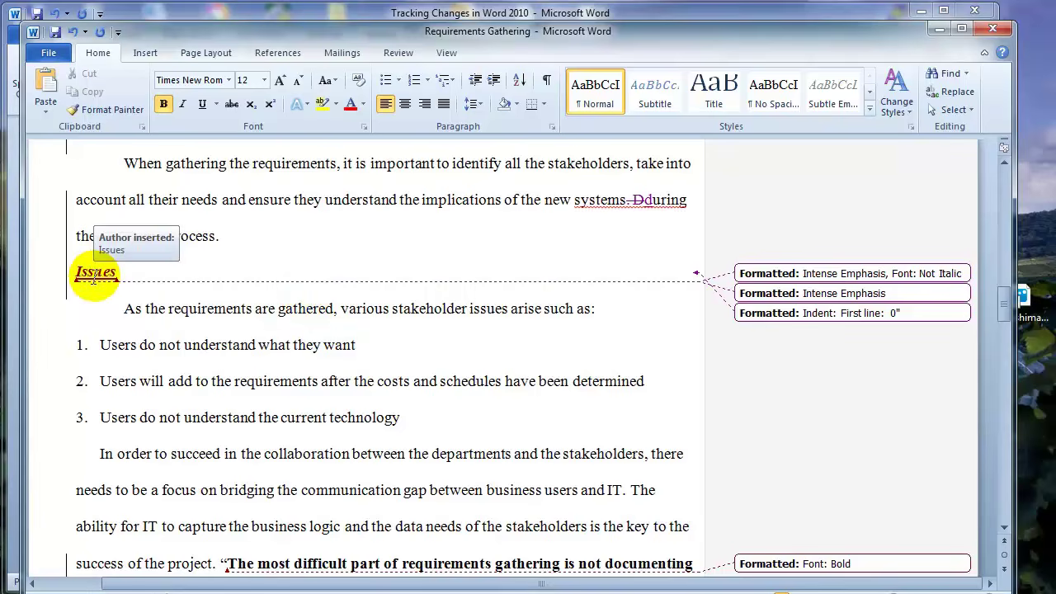
pyautogui.scroll(3, 248, 319)
pyautogui.moveTo(235, 325)
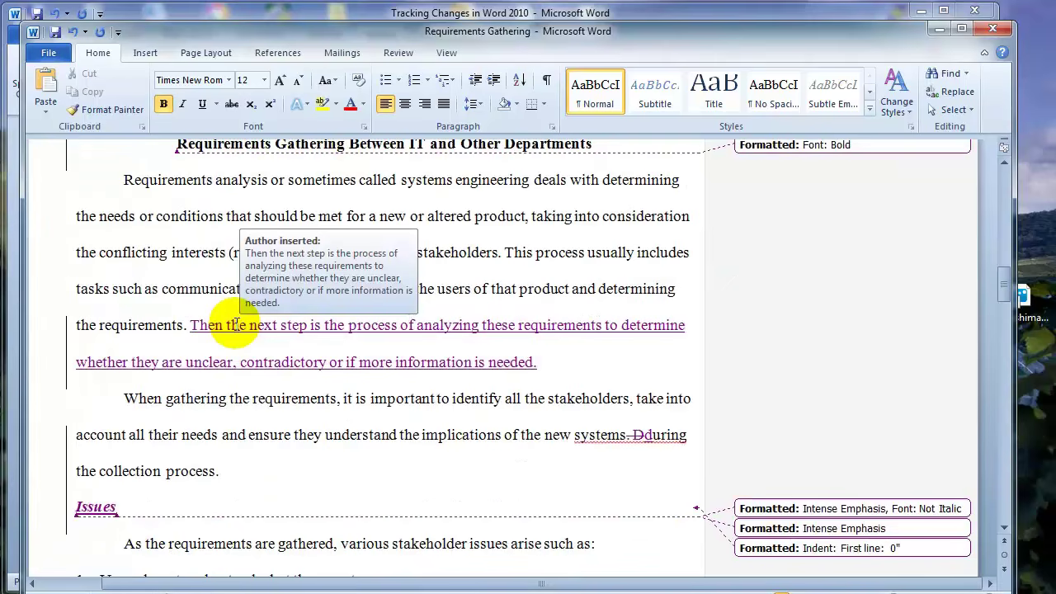
pyautogui.scroll(-10, 236, 324)
pyautogui.moveTo(231, 498); pyautogui.dragTo(132, 498)
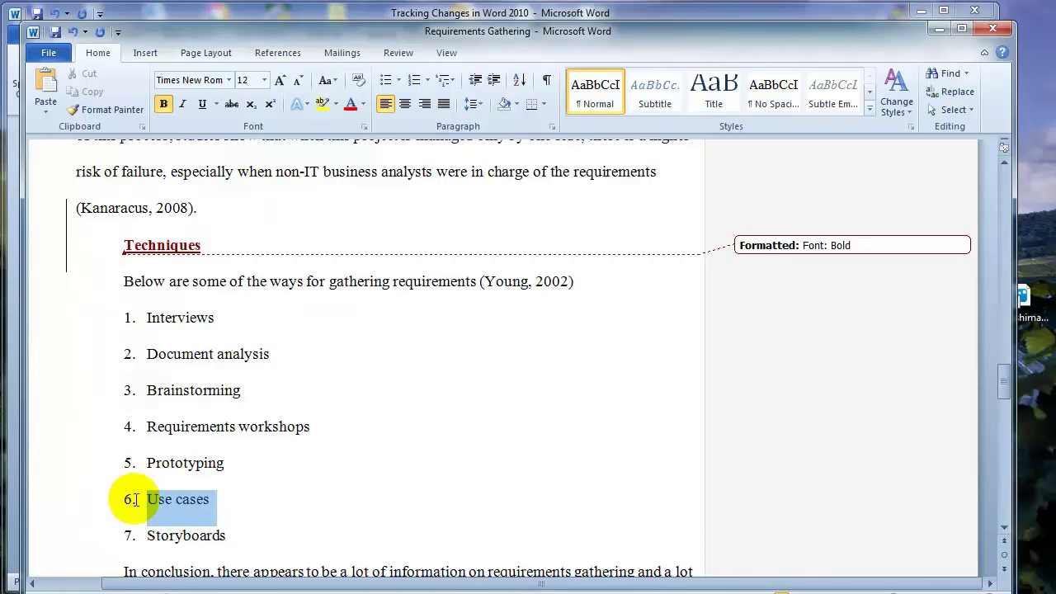
pyautogui.press('Delete')
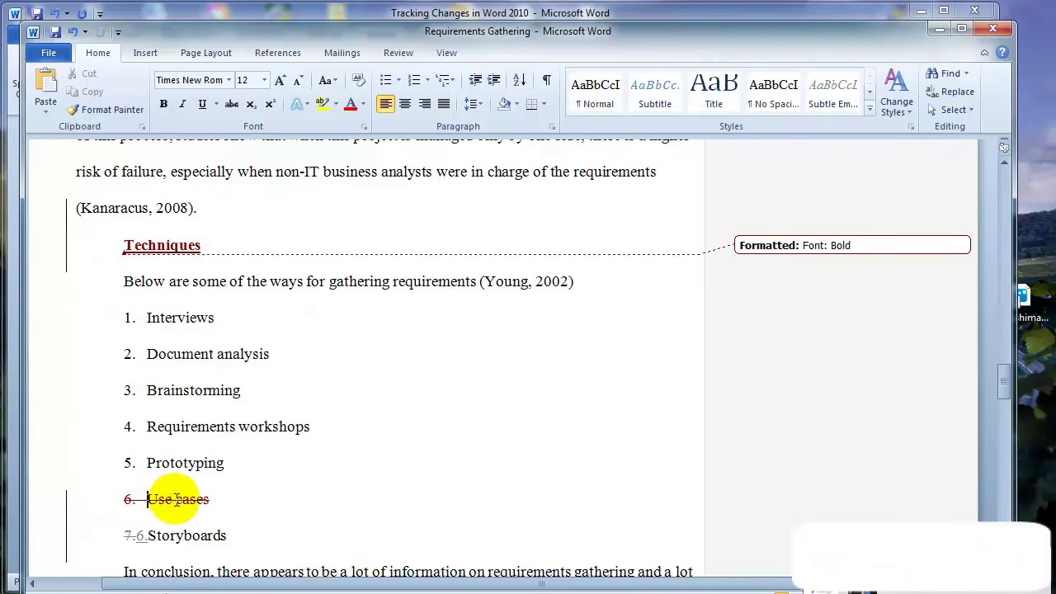
# Scroll back up to the 'Requirements Gathering Between IT and Other Departments' heading on page 2
pyautogui.scroll(-10, 264, 535)
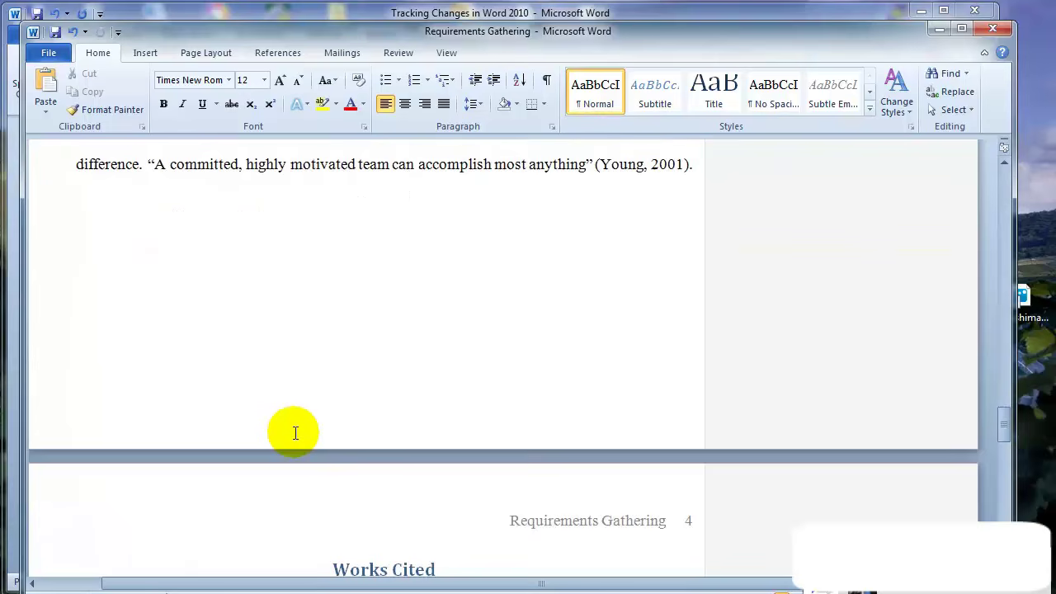
pyautogui.scroll(3, 372, 384)
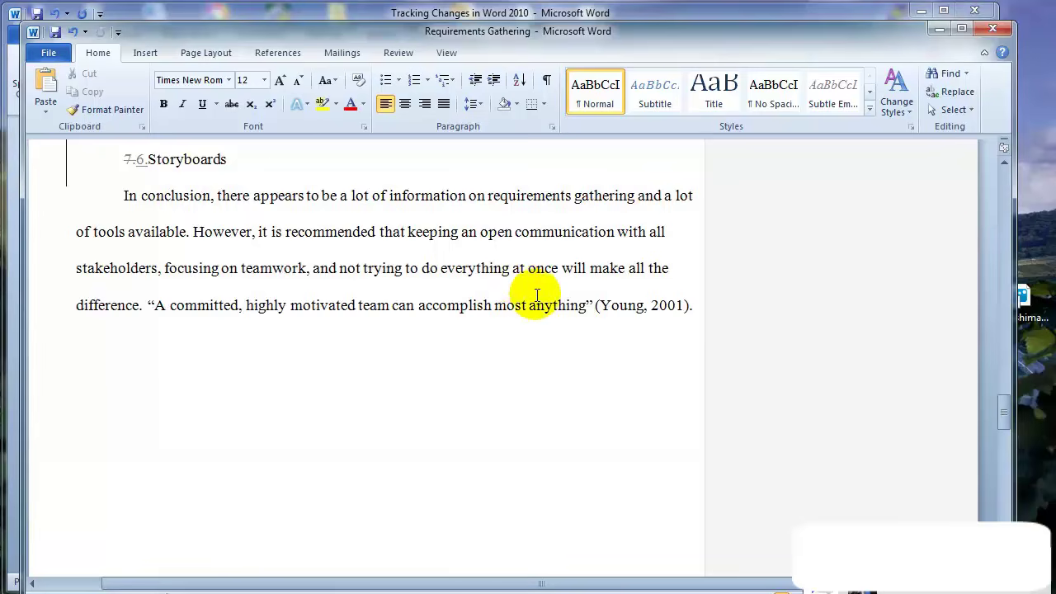
pyautogui.scroll(7, 538, 295)
pyautogui.scroll(7, 537, 295)
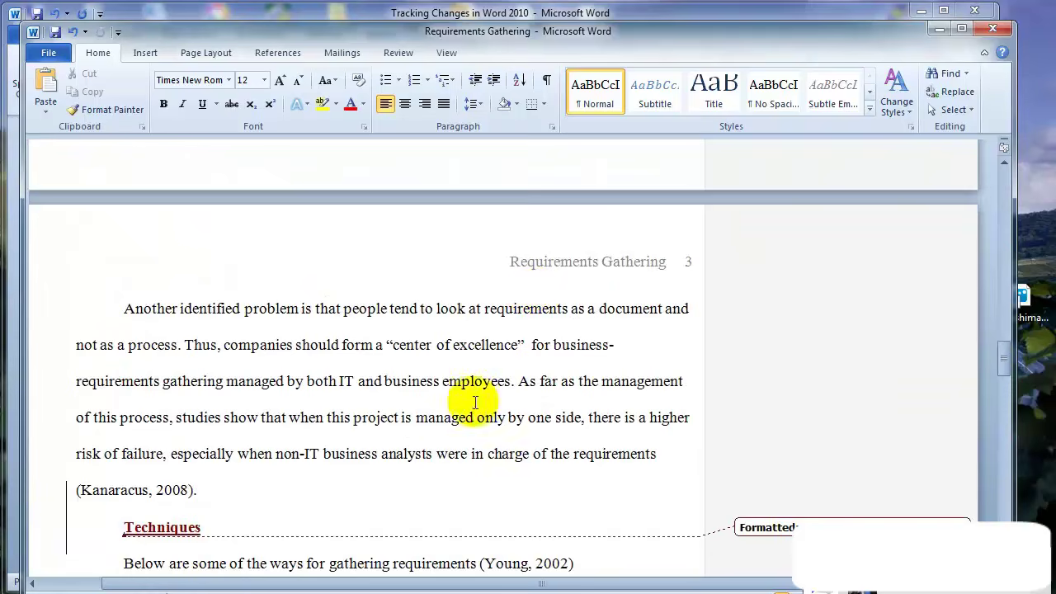
pyautogui.scroll(11, 476, 415)
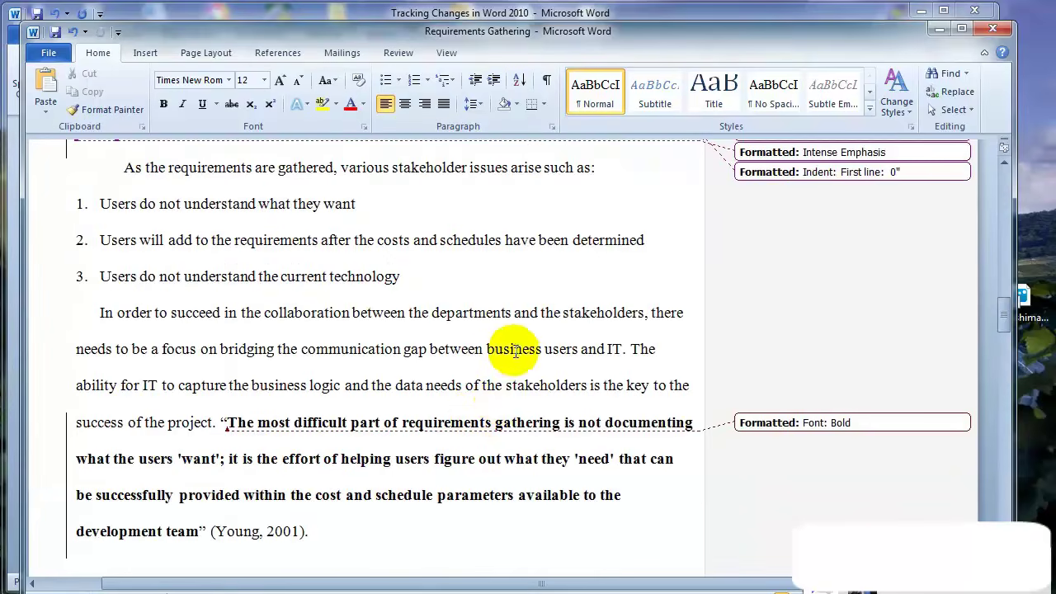
pyautogui.scroll(3, 511, 353)
pyautogui.scroll(8, 503, 380)
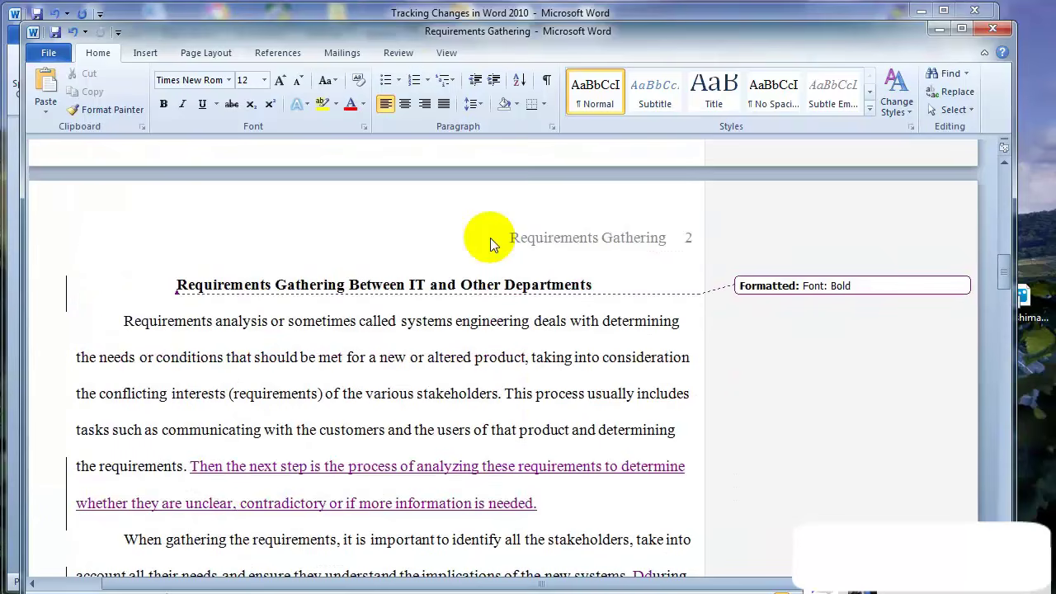
# Set the Review display to Original to view the text before edits
pyautogui.click(405, 53)
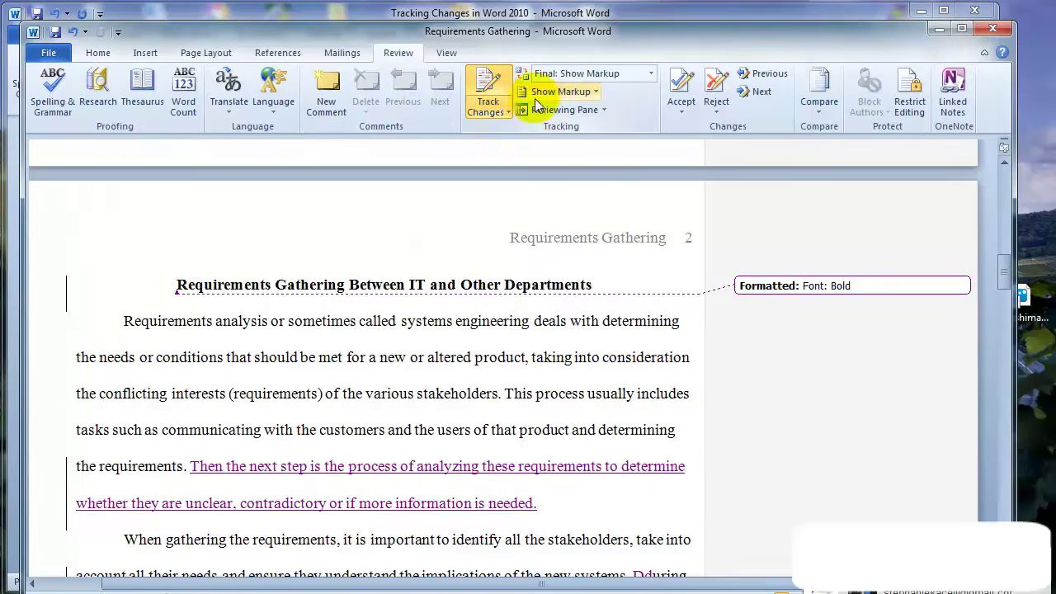
pyautogui.click(483, 357)
pyautogui.scroll(4, 483, 372)
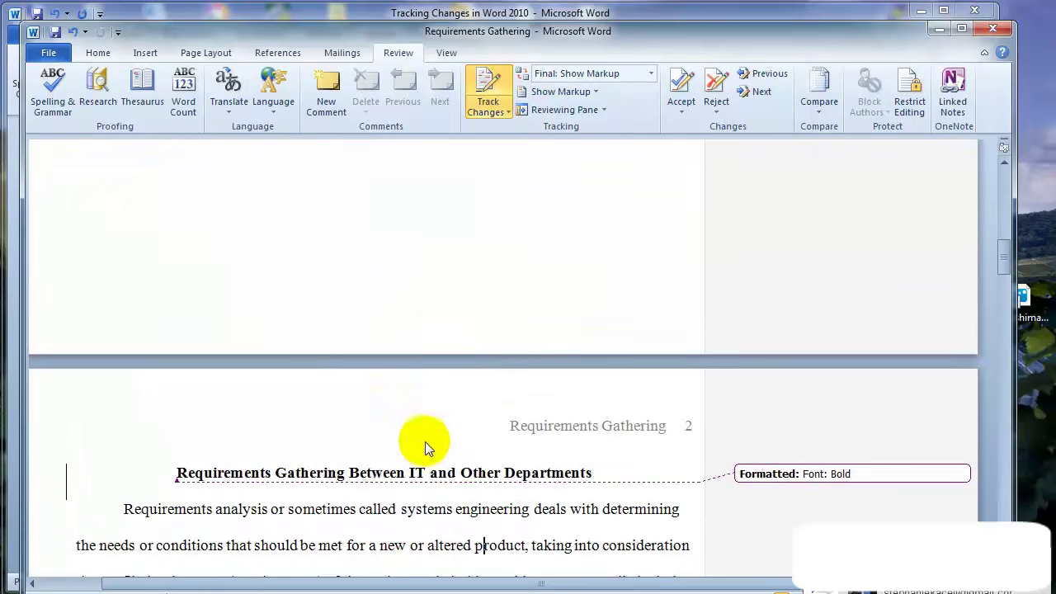
pyautogui.scroll(-1, 425, 441)
pyautogui.click(654, 77)
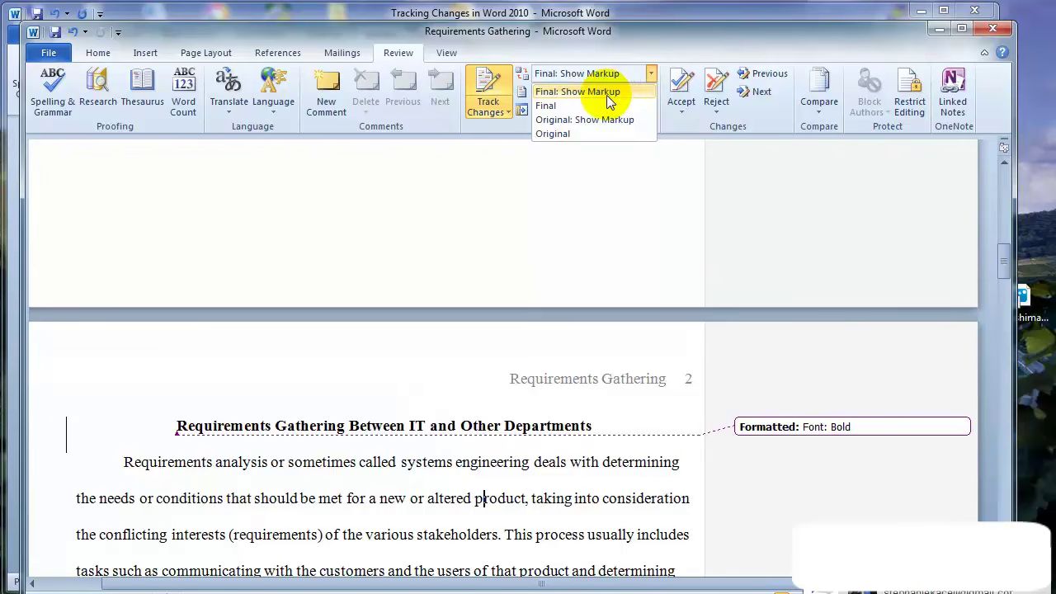
pyautogui.click(558, 135)
# Switch the display to Original: Show Markup, then to Final: Show Markup
pyautogui.scroll(-4, 509, 457)
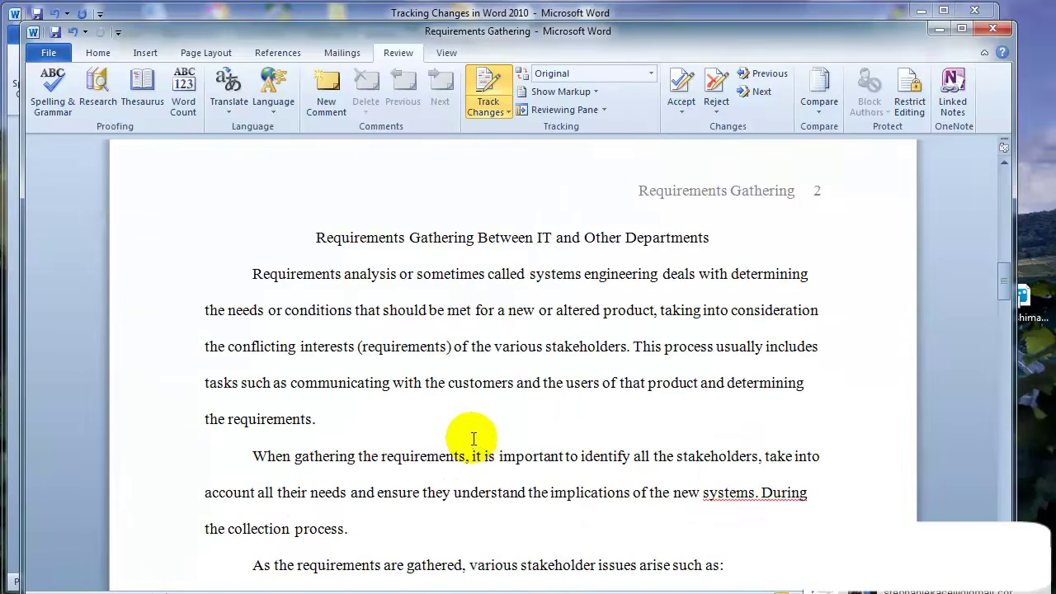
pyautogui.scroll(2, 471, 436)
pyautogui.click(650, 74)
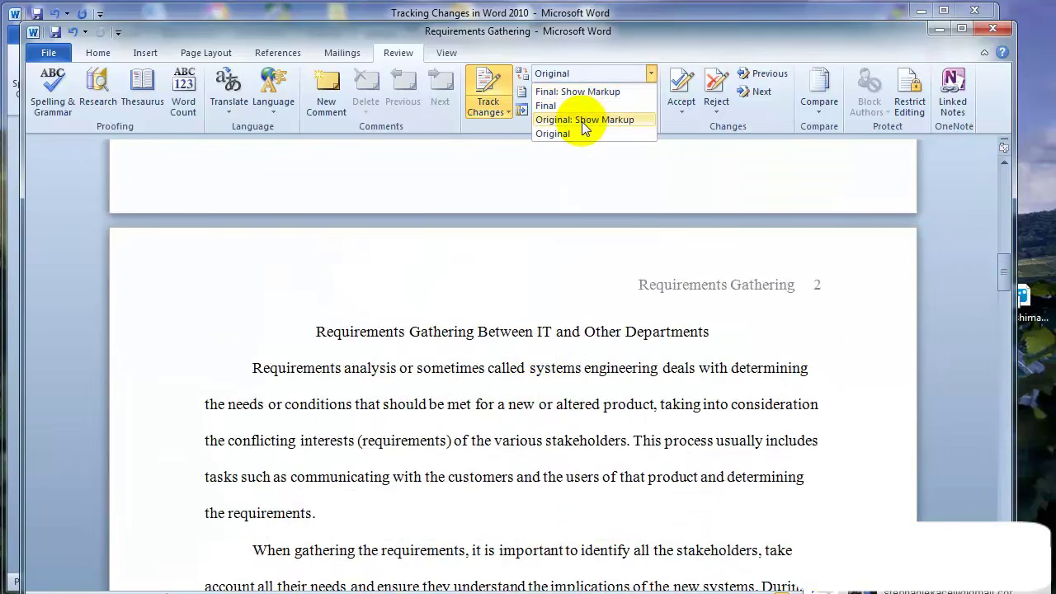
pyautogui.click(582, 123)
pyautogui.click(651, 74)
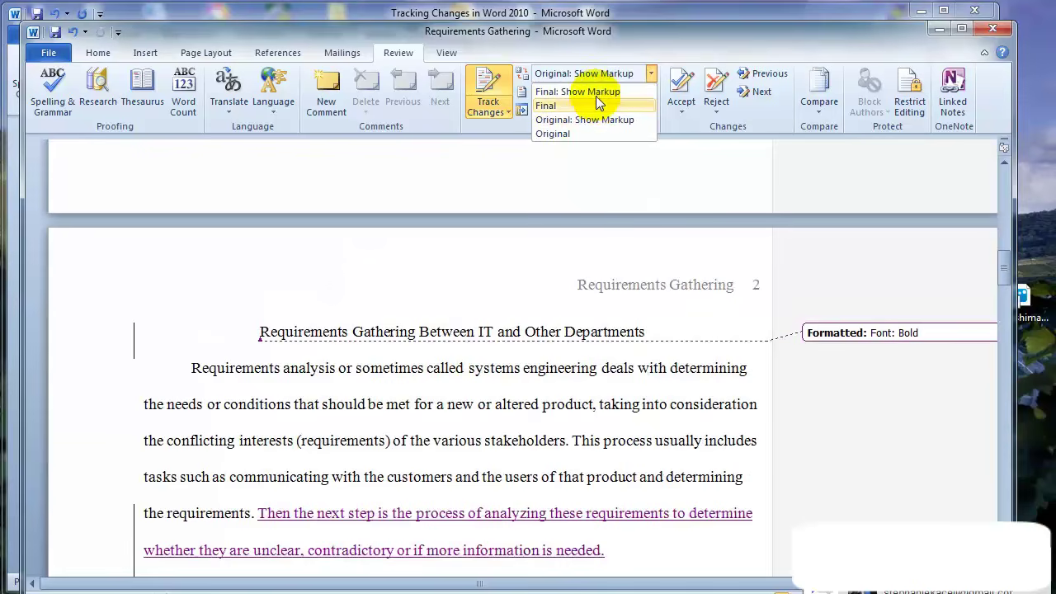
pyautogui.click(596, 95)
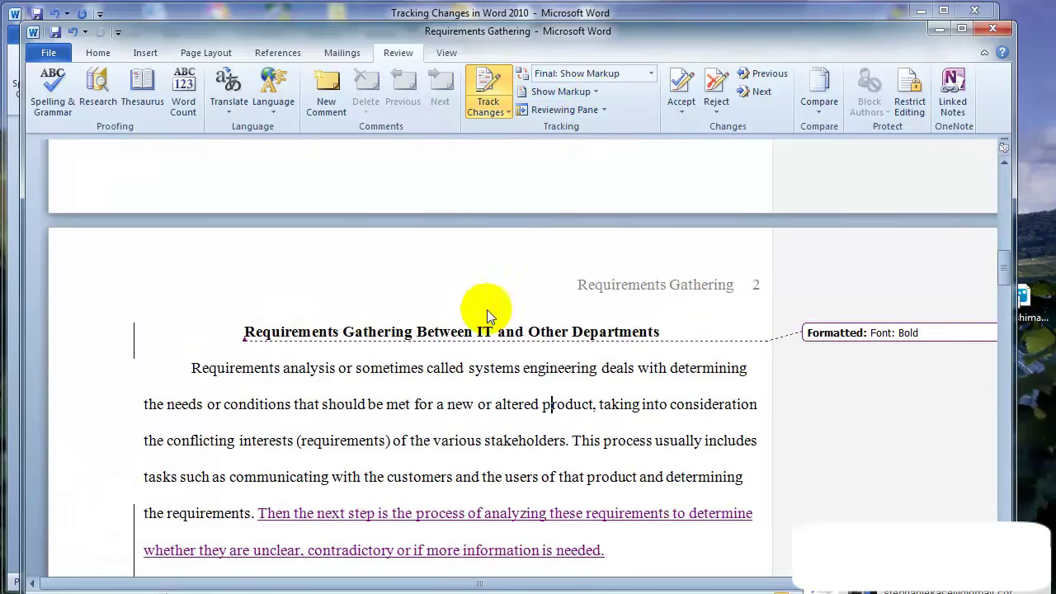
# View the Final text without markup, then return to Final: Show Markup
pyautogui.click(416, 445)
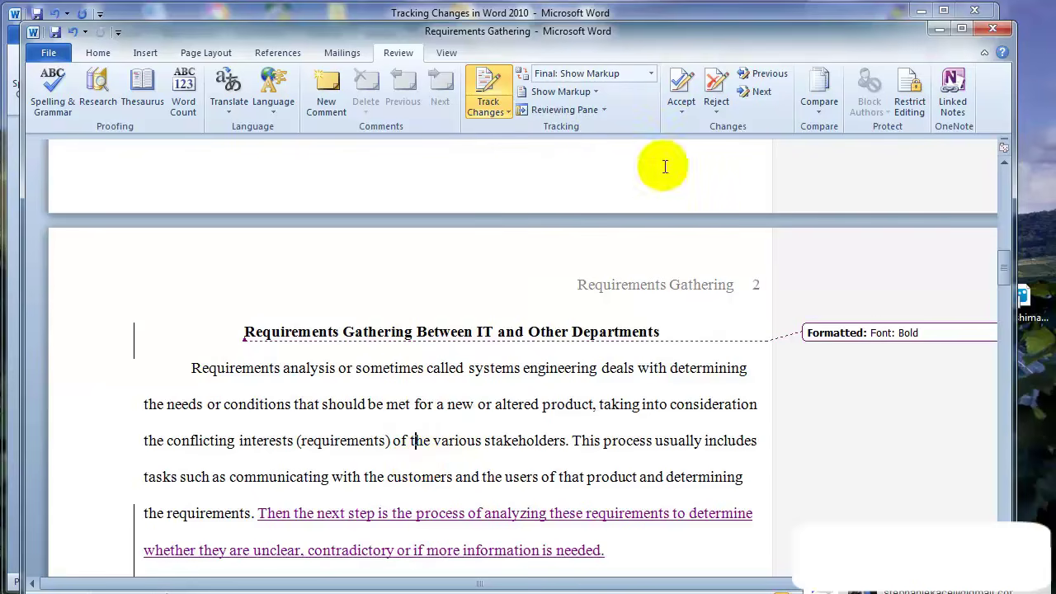
pyautogui.click(651, 76)
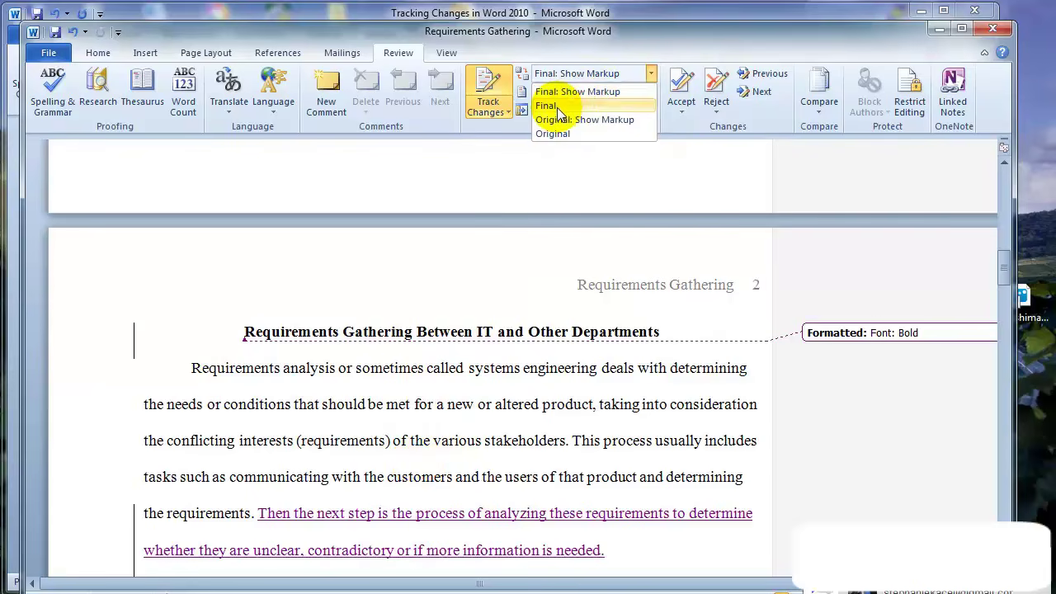
pyautogui.click(557, 107)
pyautogui.scroll(-3, 388, 379)
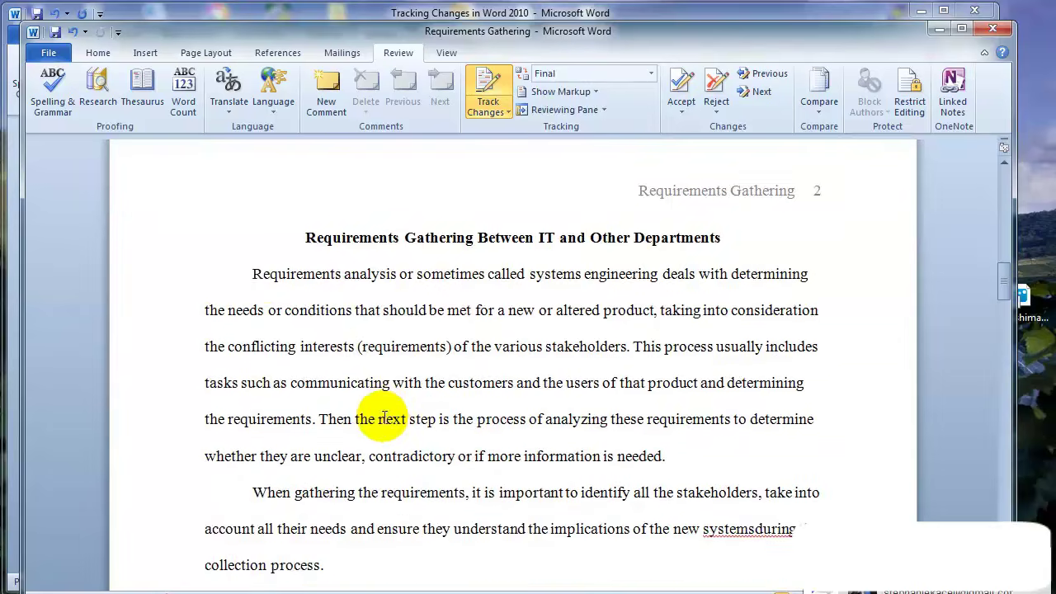
pyautogui.scroll(2, 389, 405)
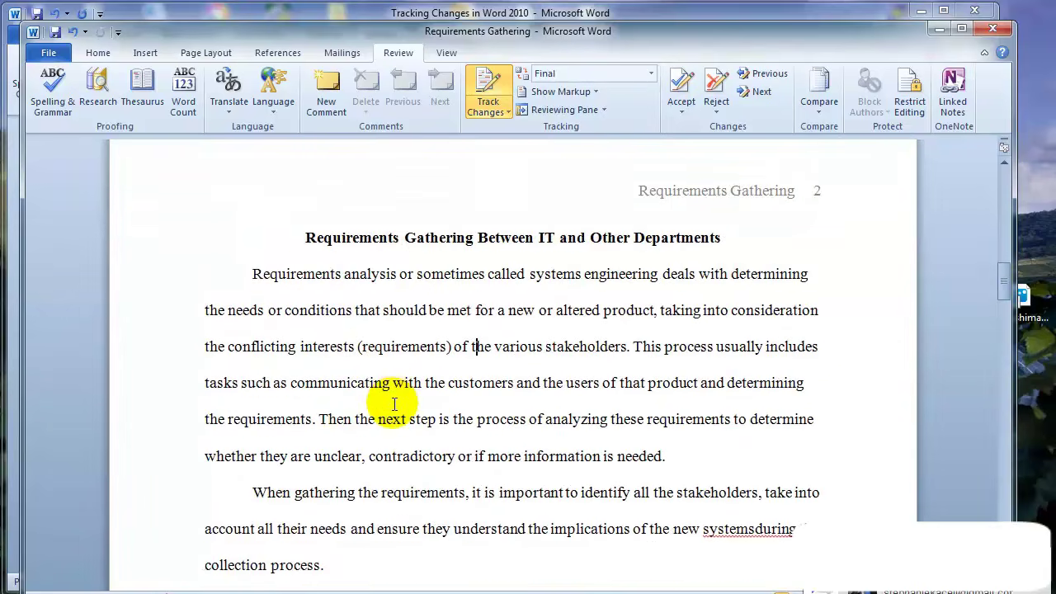
pyautogui.scroll(2, 395, 404)
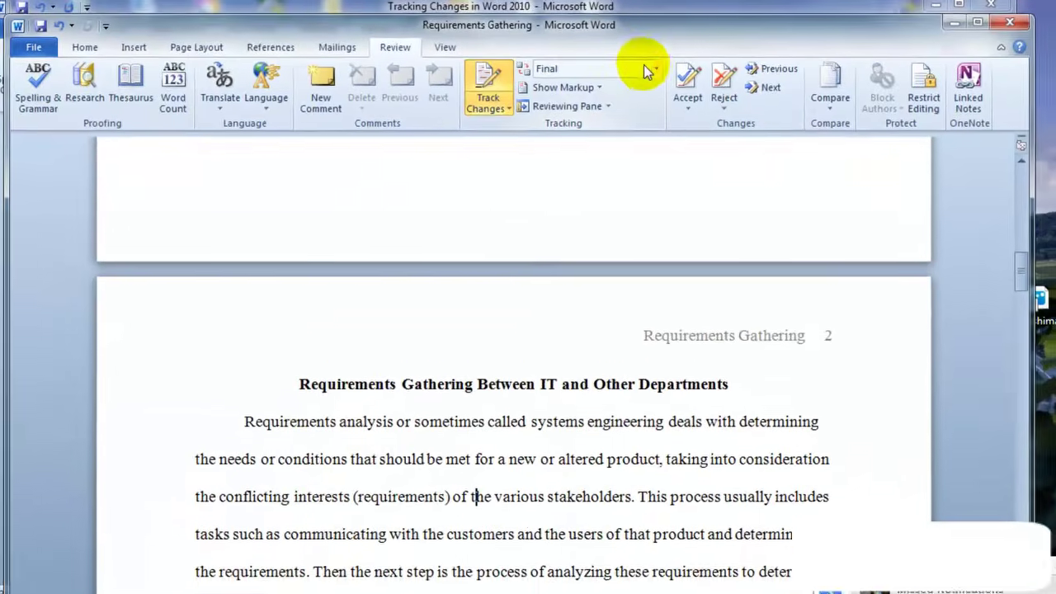
pyautogui.click(581, 117)
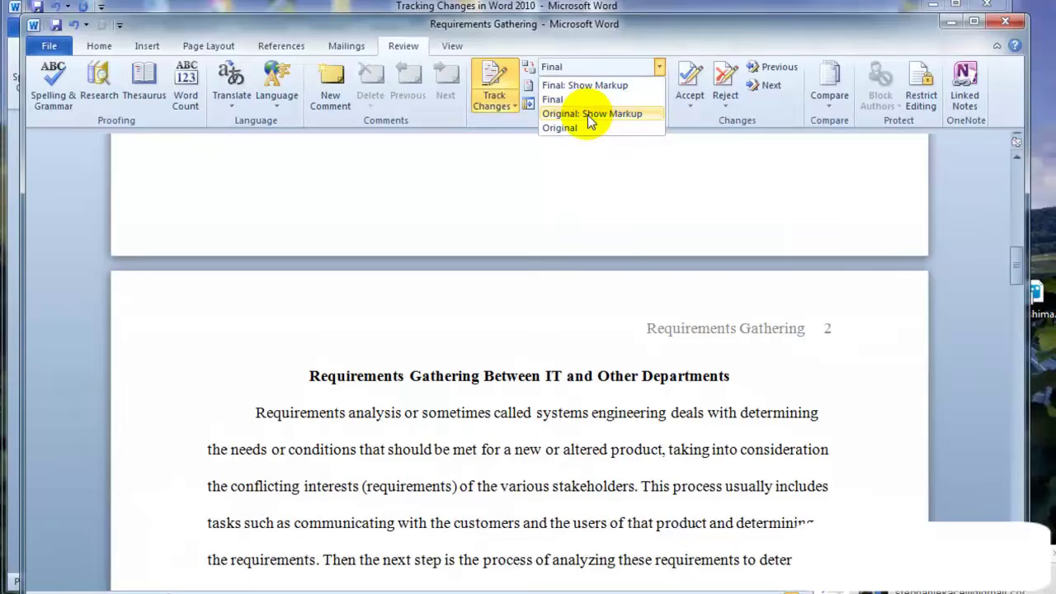
pyautogui.click(592, 86)
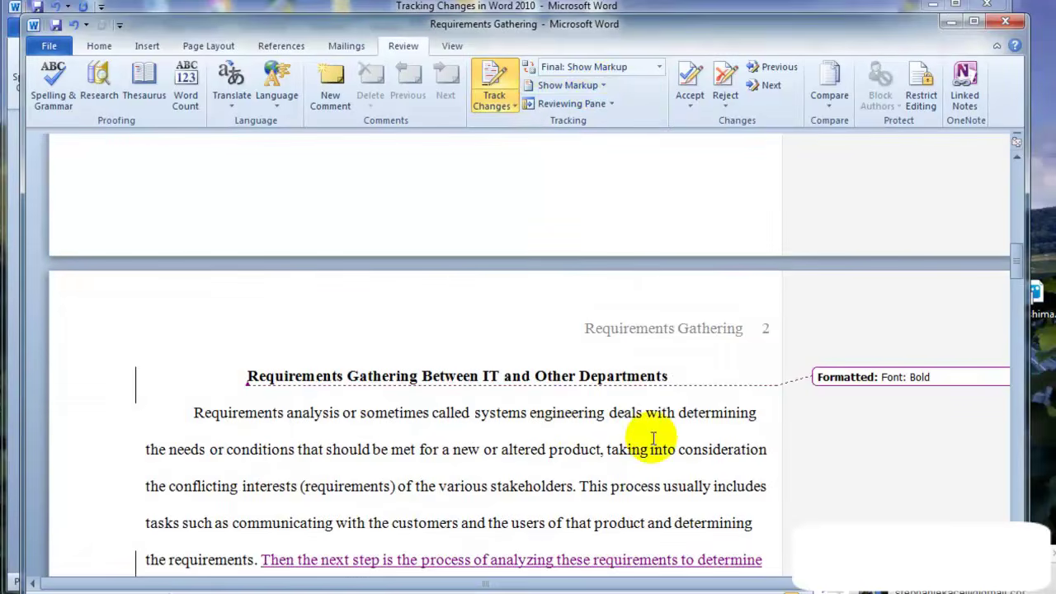
pyautogui.scroll(-2, 483, 401)
pyautogui.scroll(-2, 452, 415)
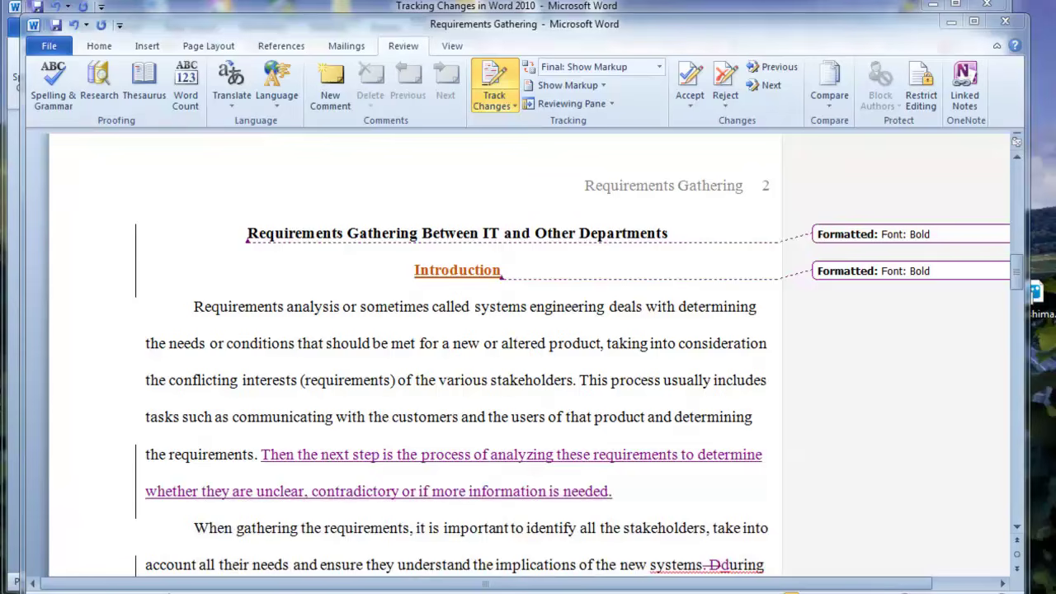
pyautogui.click(516, 107)
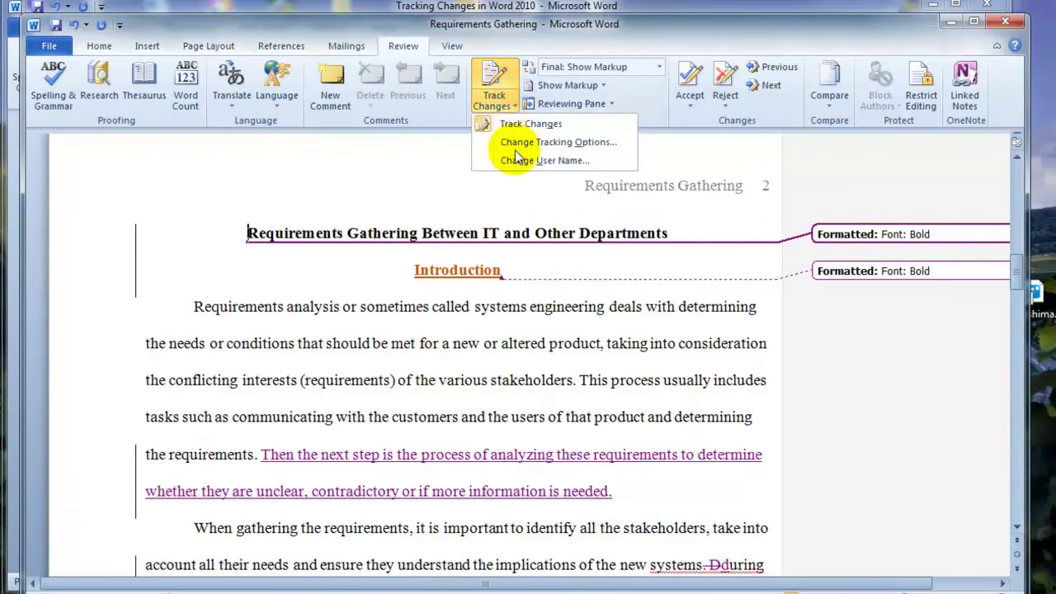
pyautogui.click(518, 161)
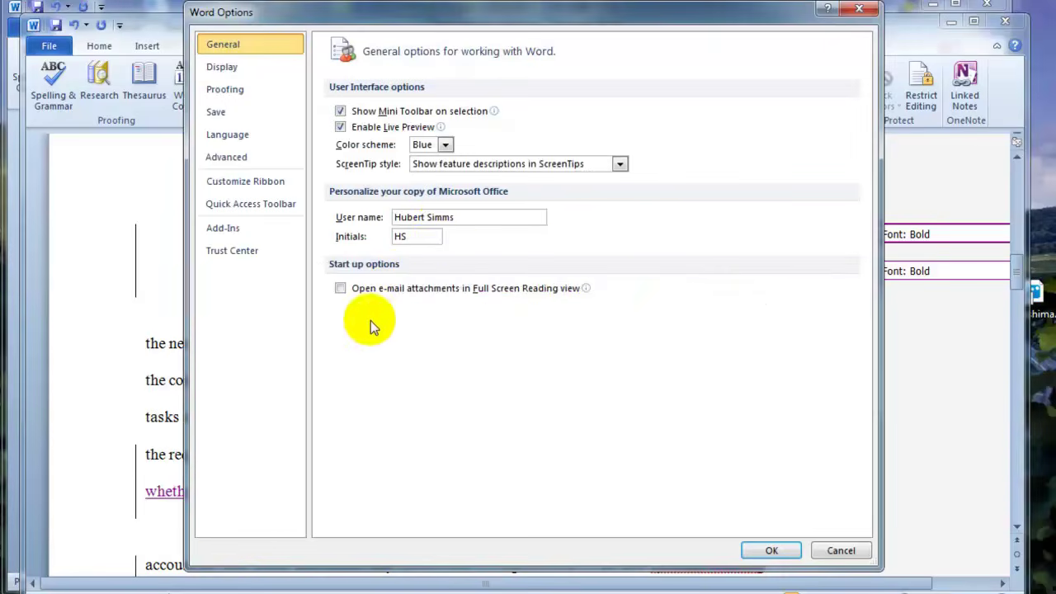
pyautogui.click(455, 217)
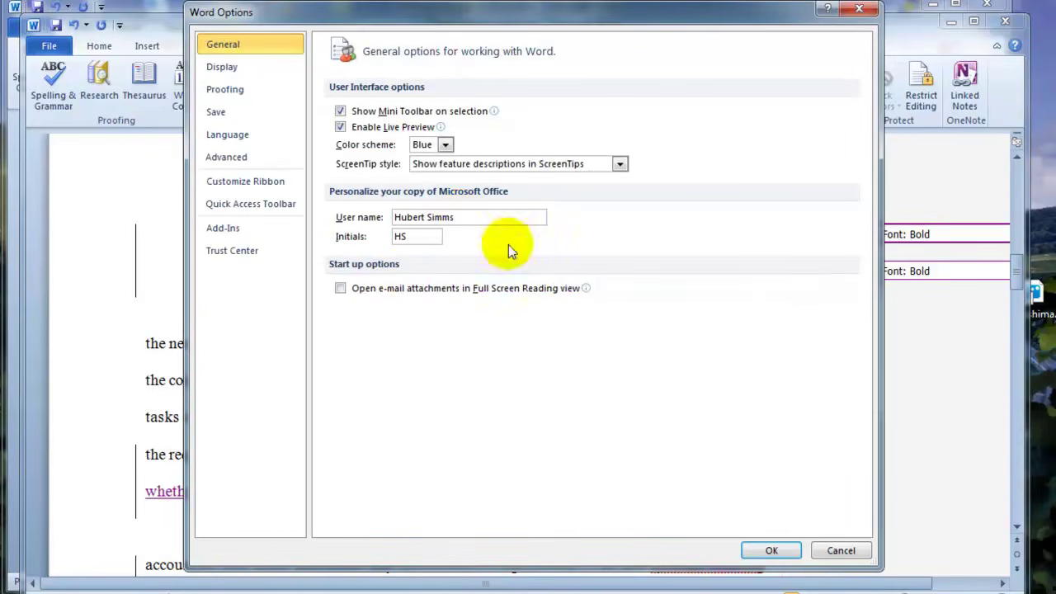
pyautogui.click(792, 549)
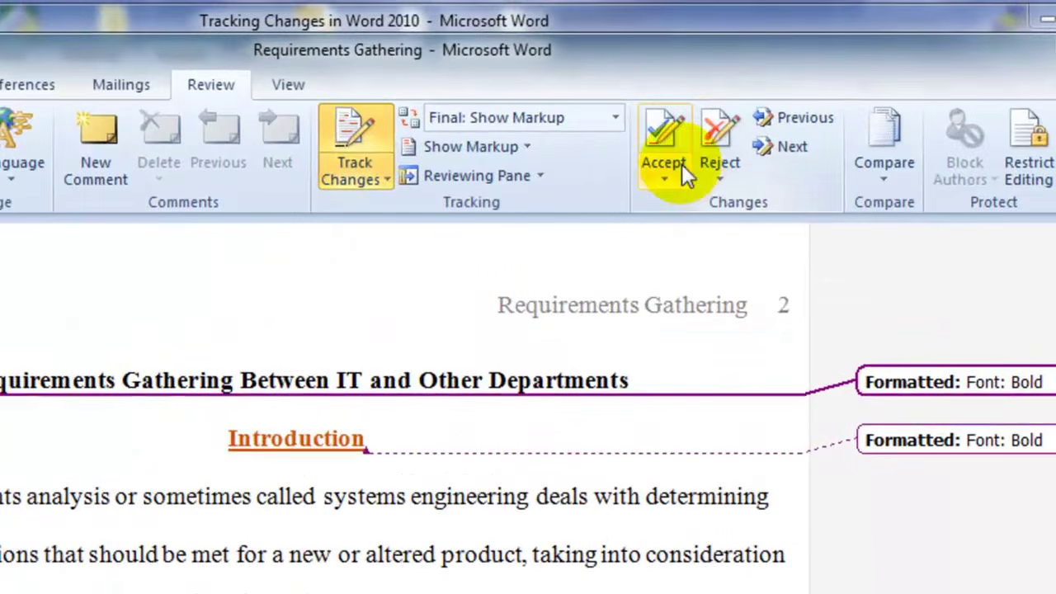
# Accept the current tracked change and reject the inserted Introduction heading
pyautogui.click(680, 180)
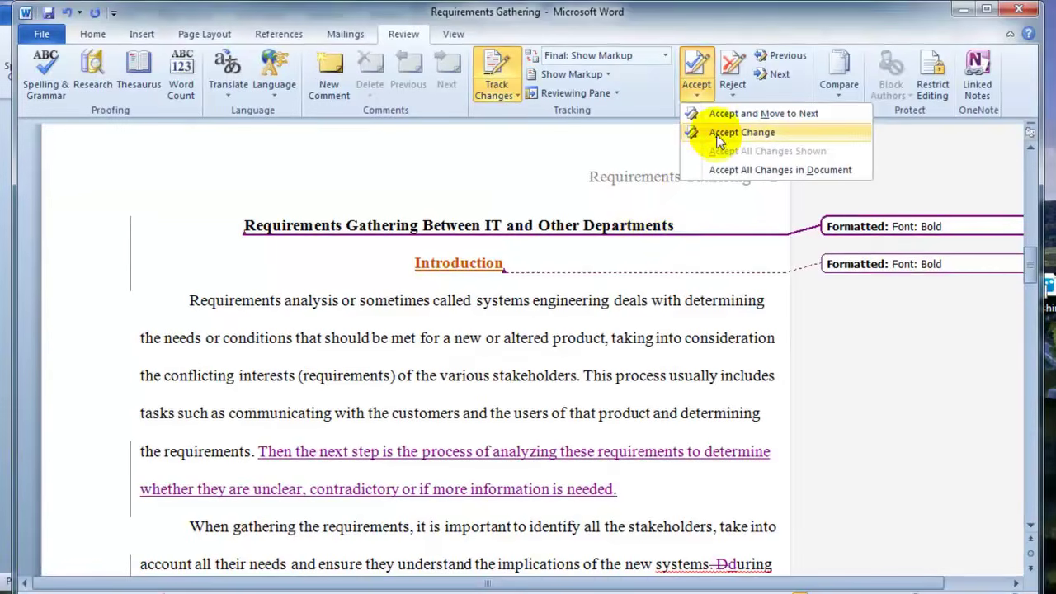
pyautogui.click(722, 116)
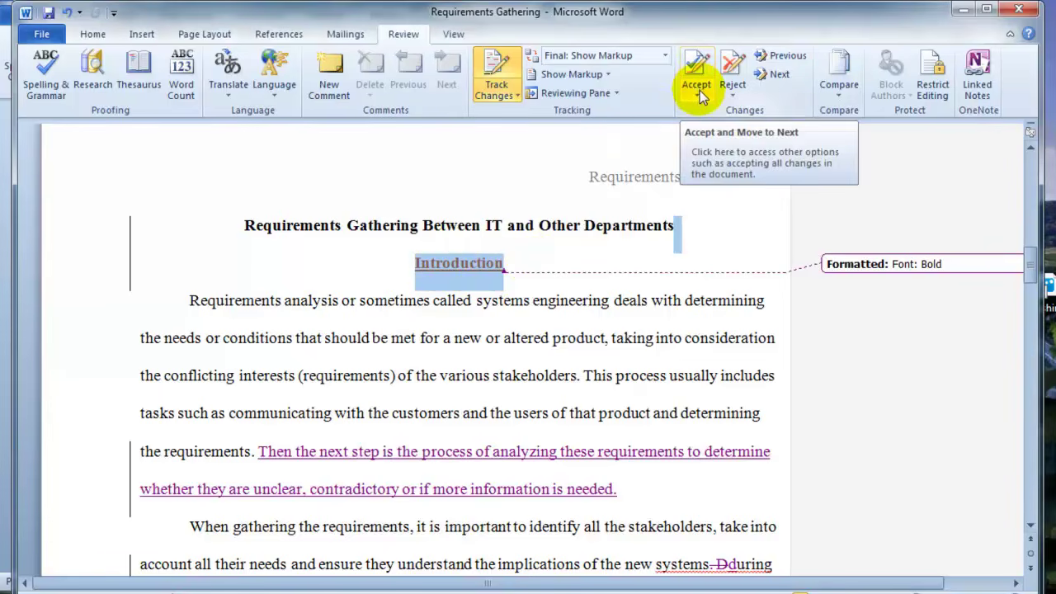
pyautogui.click(733, 92)
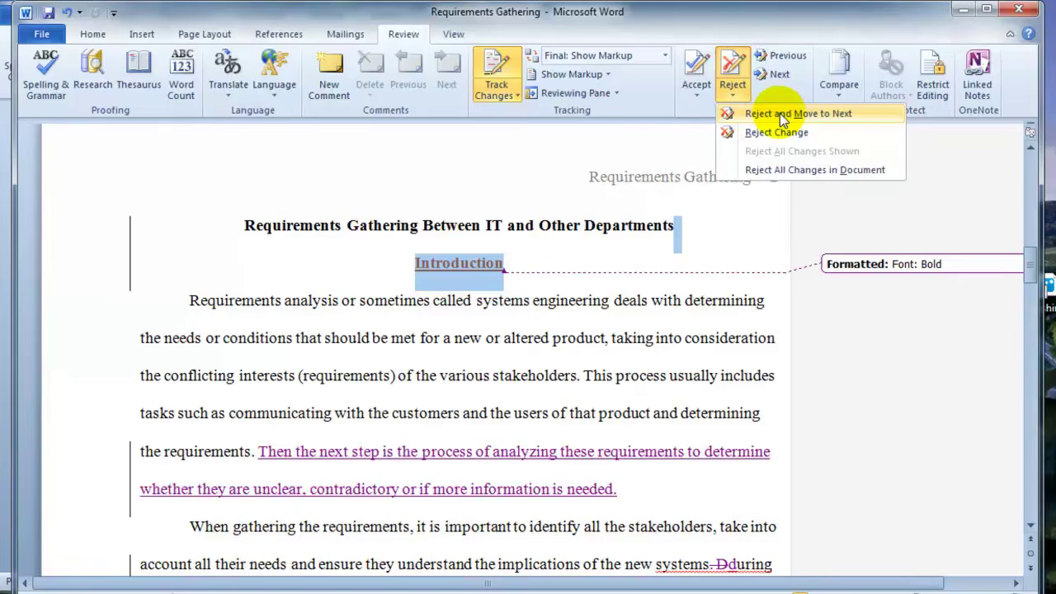
pyautogui.click(780, 113)
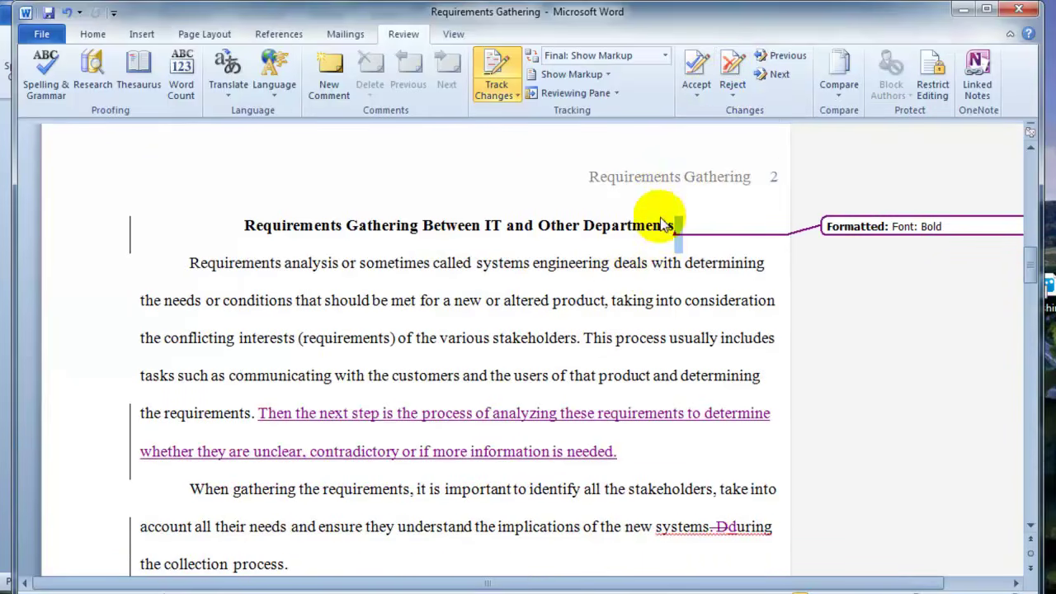
# Accept the title's bold formatting, the new analysis sentence, and the edits between 'systems' and 'during'
pyautogui.click(695, 62)
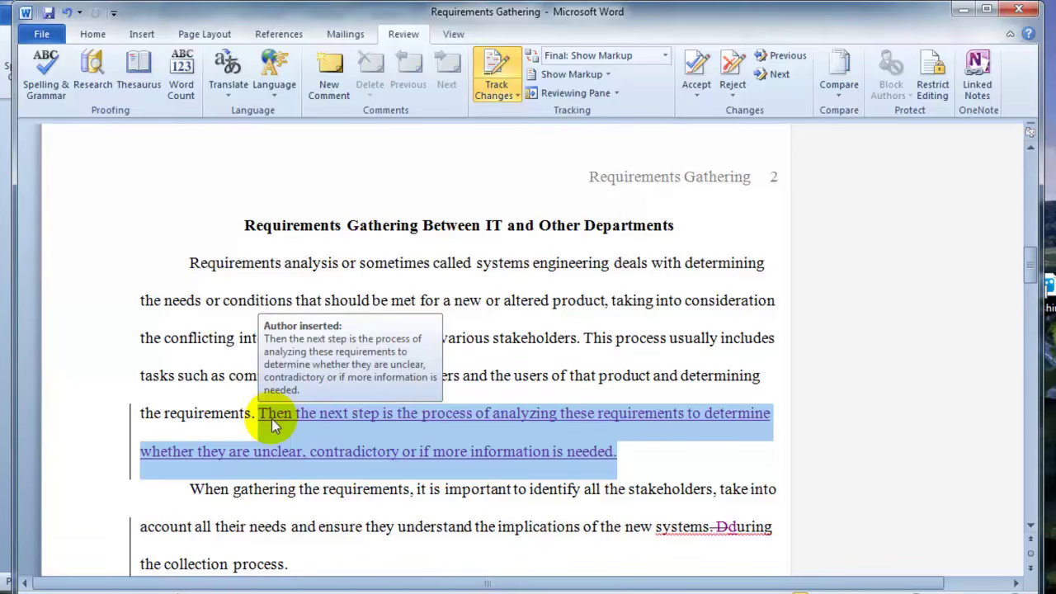
pyautogui.click(695, 73)
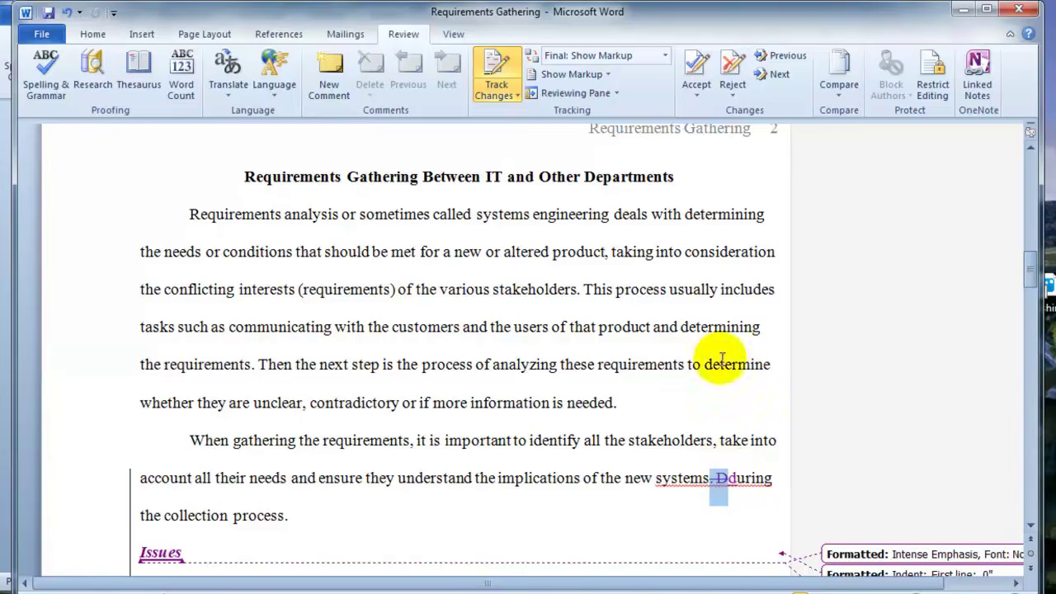
pyautogui.click(702, 71)
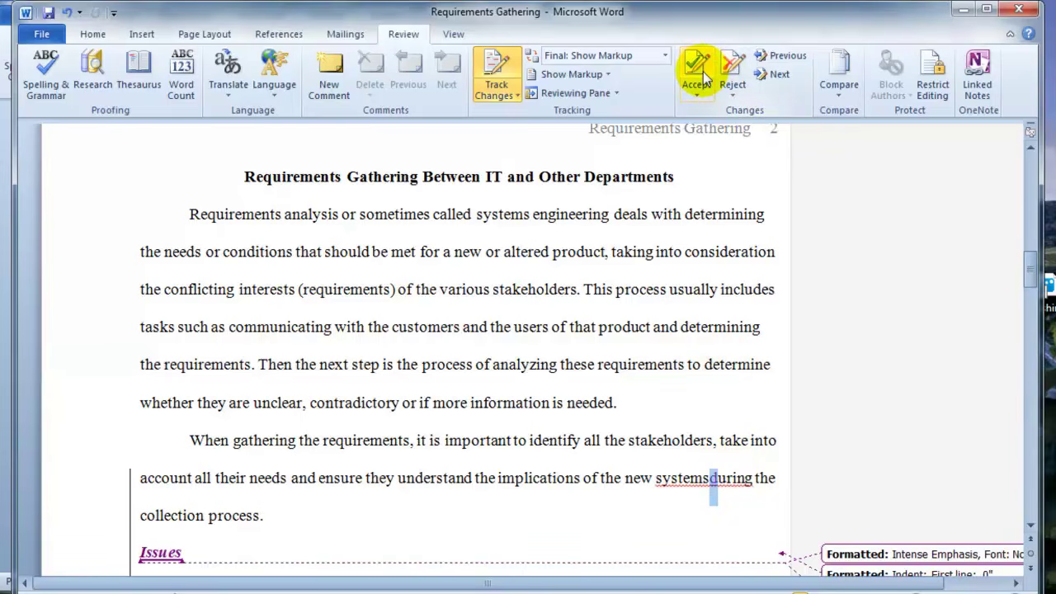
pyautogui.click(703, 71)
pyautogui.click(703, 479)
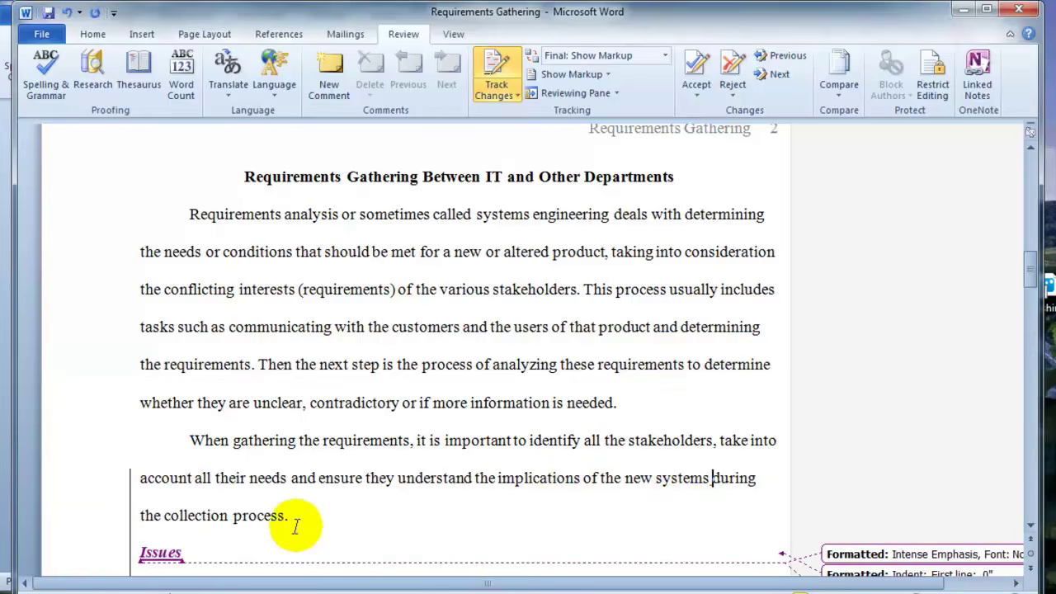
pyautogui.click(696, 71)
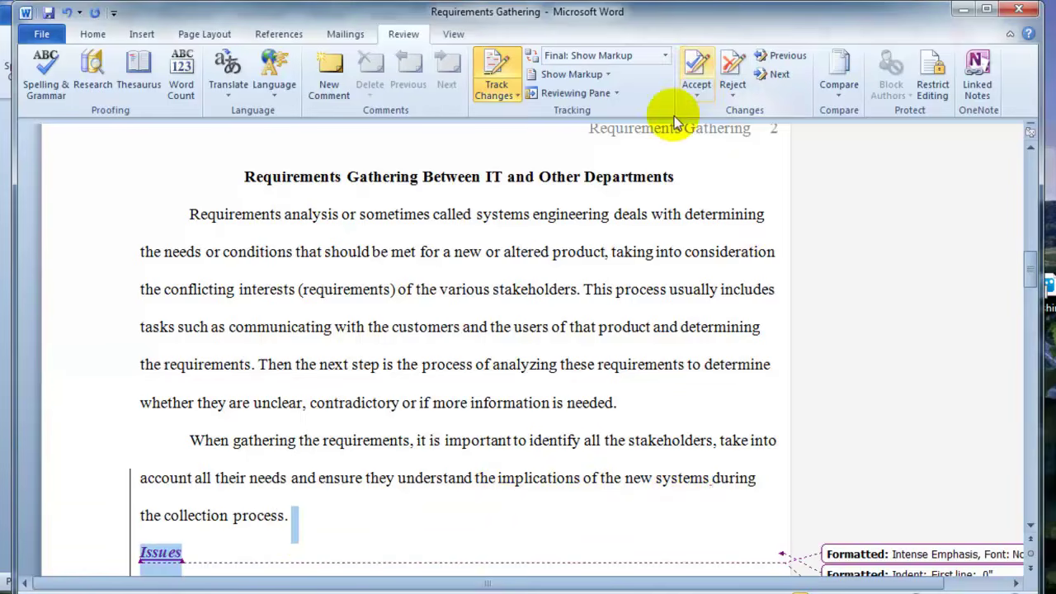
# Accept the font, first-line indent and Intense Emphasis changes on the Issues heading
pyautogui.scroll(-2, 566, 490)
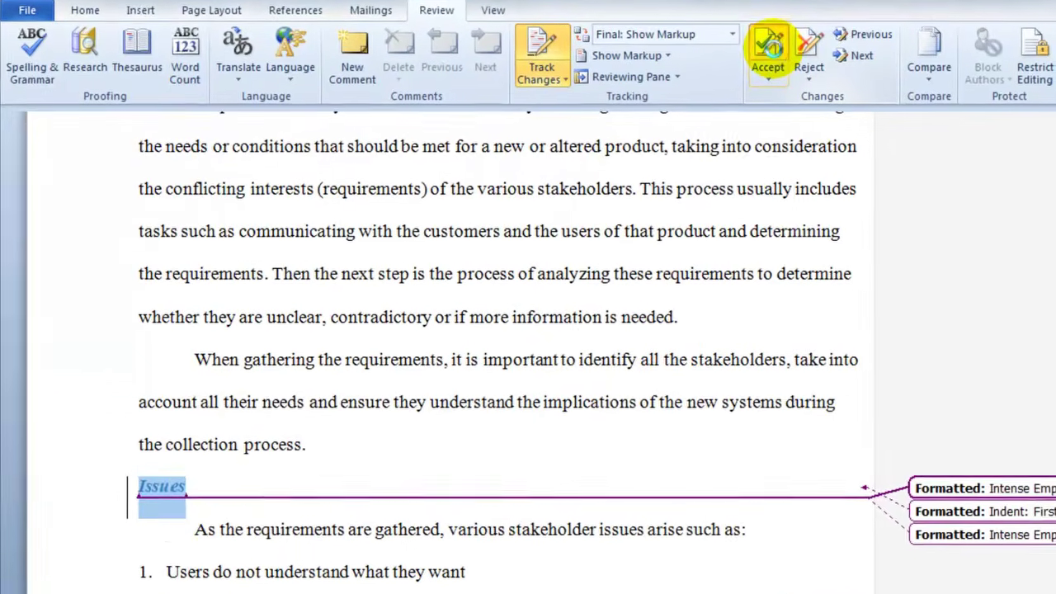
pyautogui.click(701, 73)
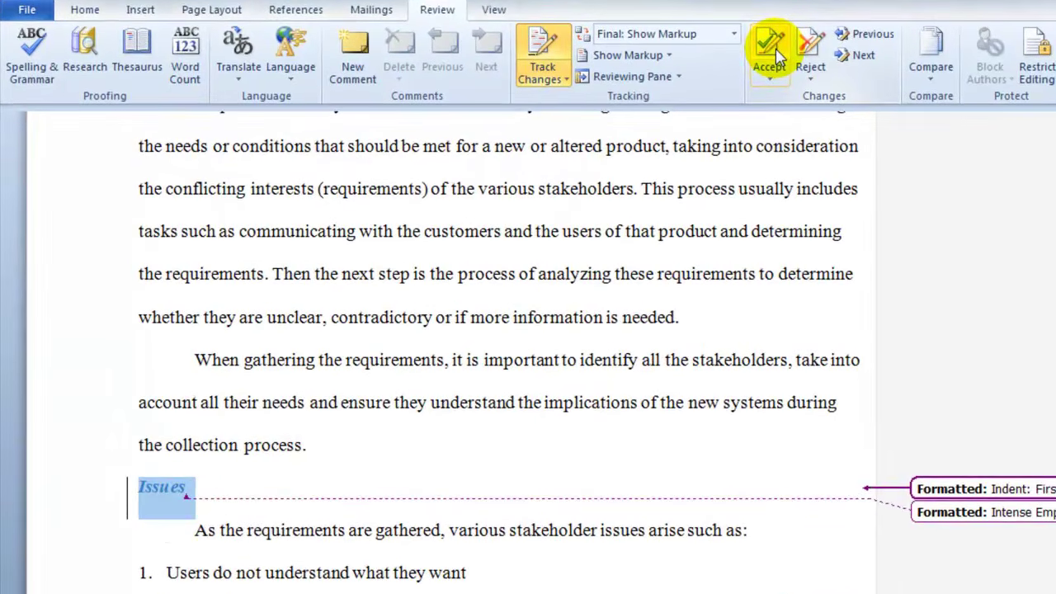
pyautogui.click(777, 54)
pyautogui.click(778, 54)
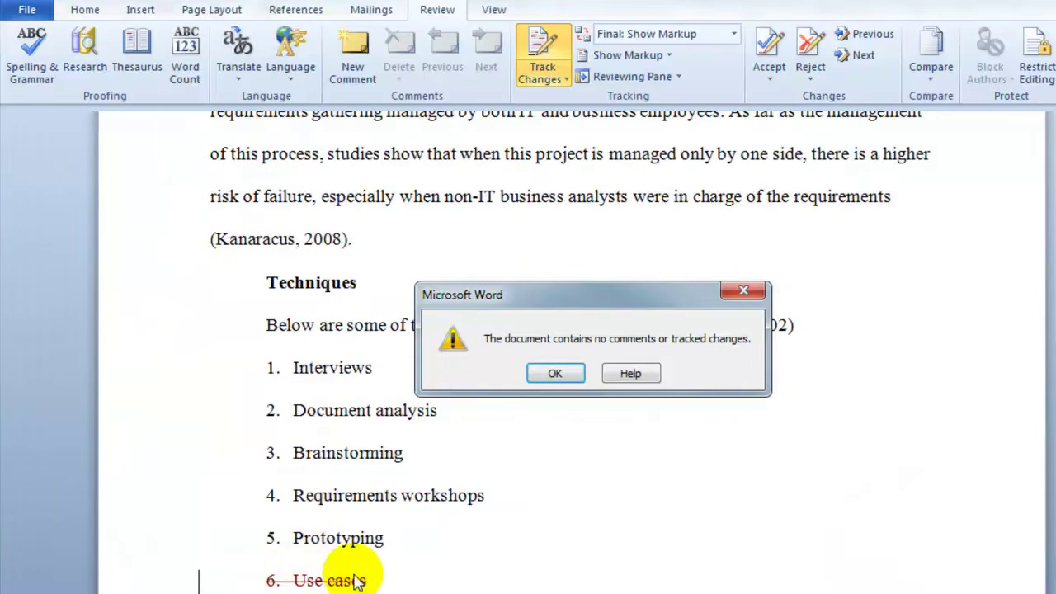
# Dismiss the no-tracked-changes message, check the document for markup, and turn off Track Changes
pyautogui.click(556, 376)
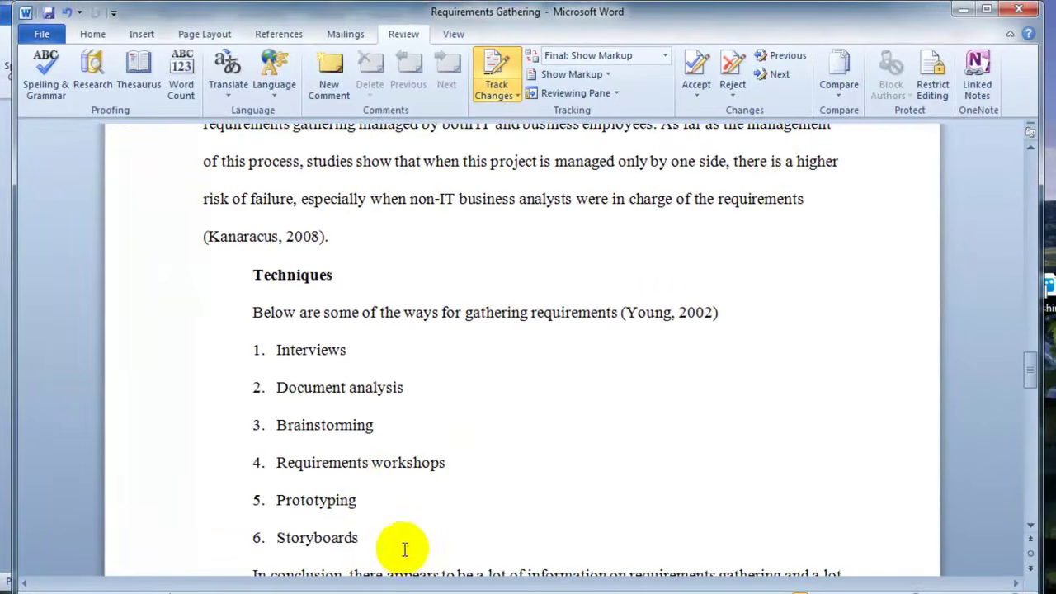
pyautogui.scroll(-2, 462, 376)
pyautogui.scroll(5, 544, 355)
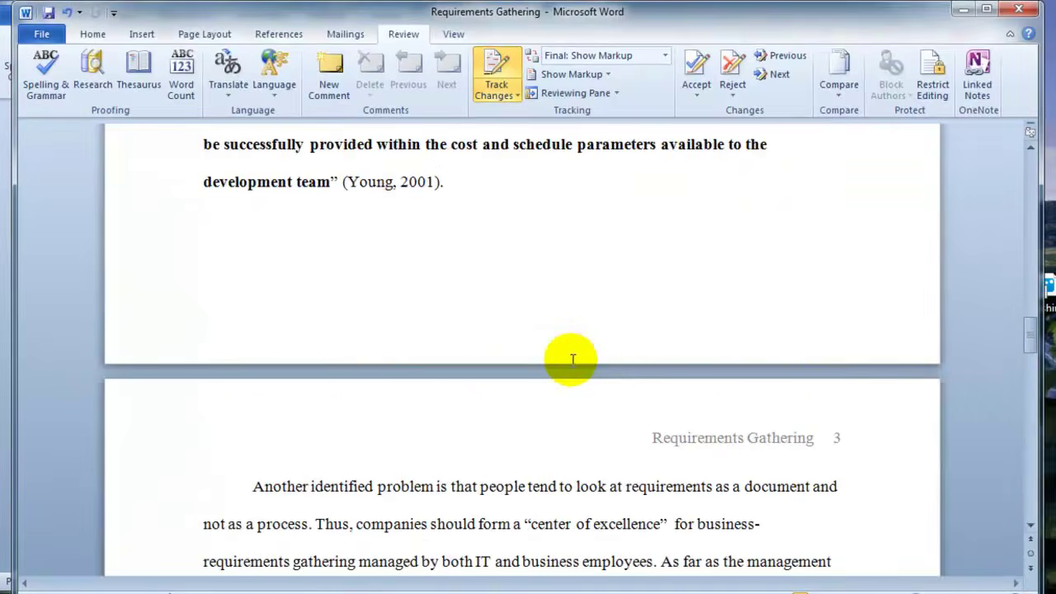
pyautogui.scroll(-1, 573, 363)
pyautogui.scroll(5, 582, 359)
pyautogui.scroll(8, 590, 355)
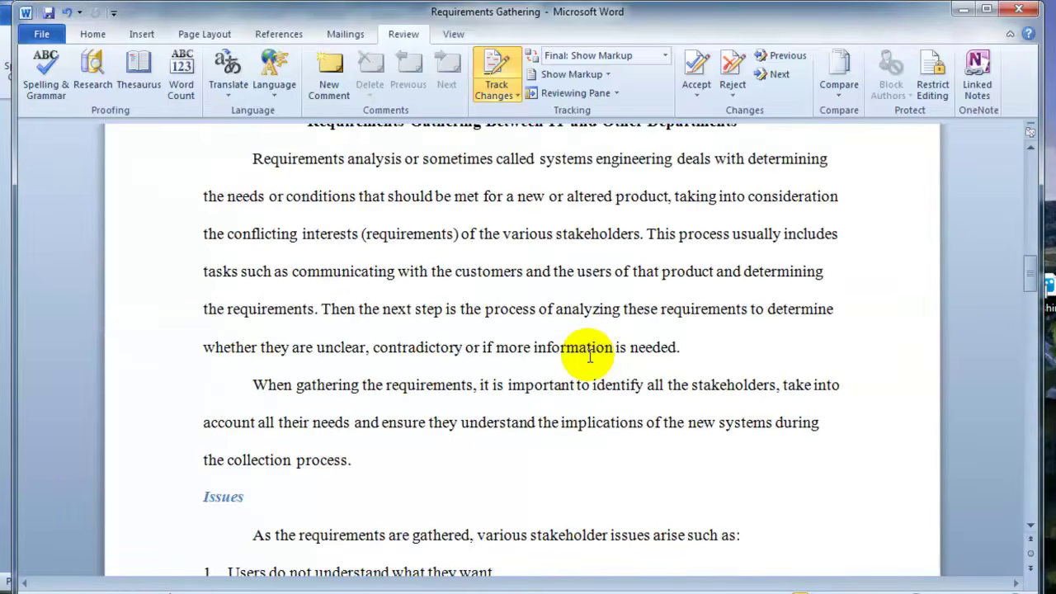
pyautogui.scroll(6, 588, 355)
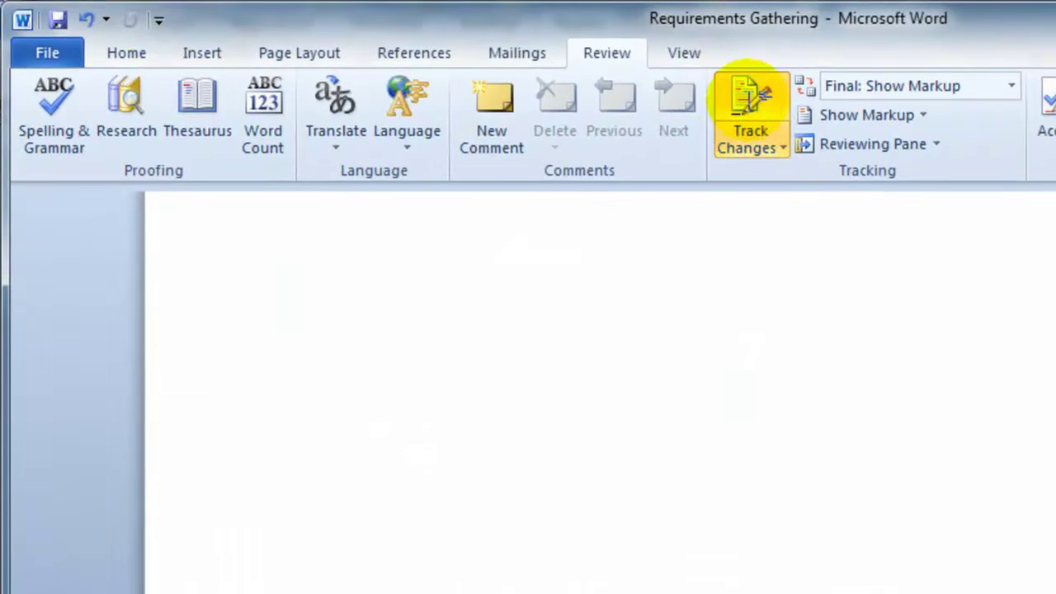
pyautogui.click(754, 101)
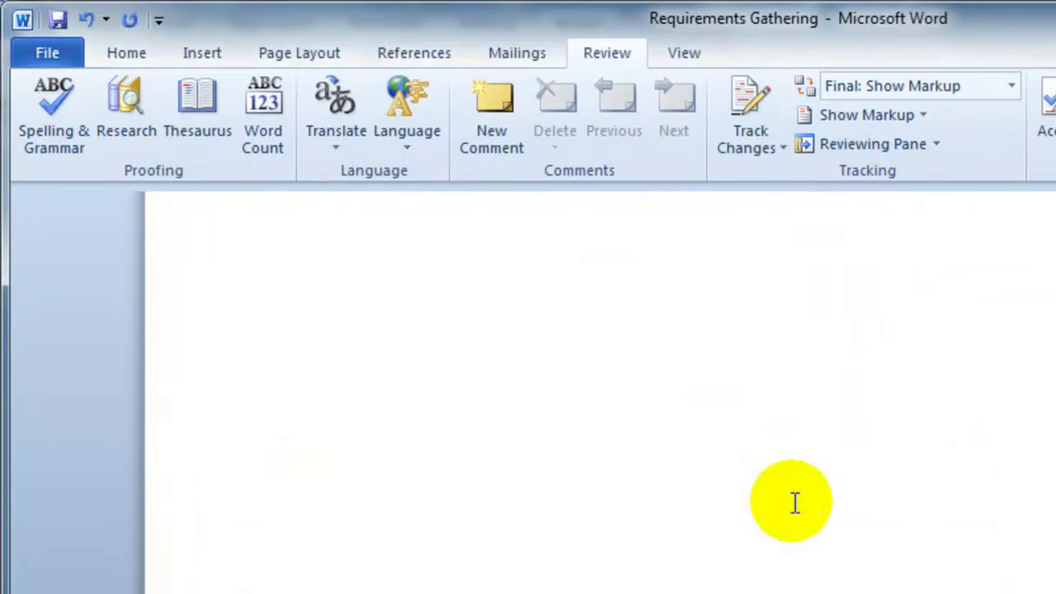
# Start Inspect Document from File > Info > Check for Issues, saving the file when prompted
pyautogui.click(58, 57)
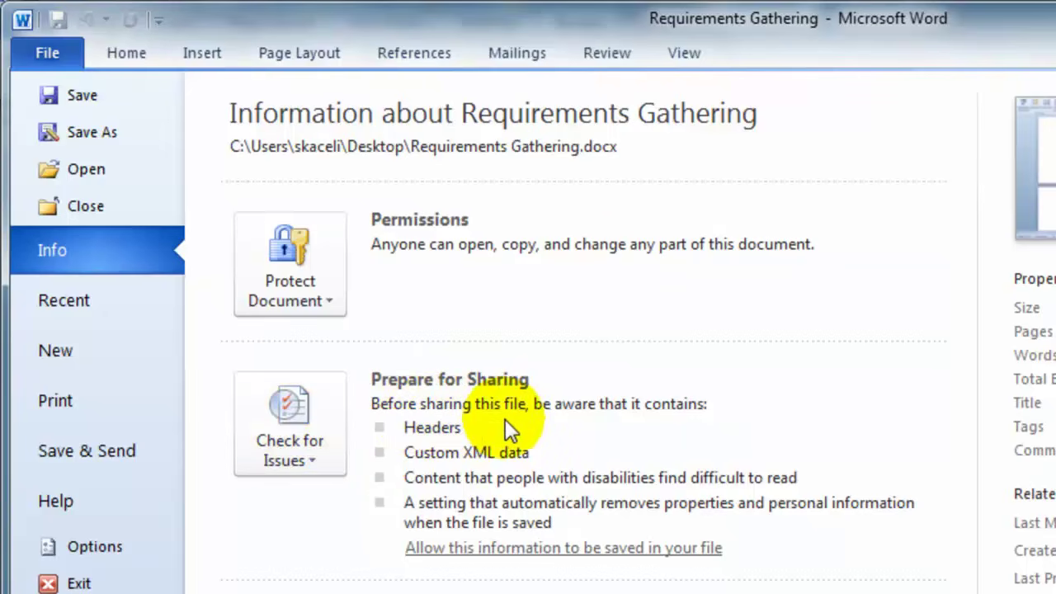
pyautogui.moveTo(499, 429)
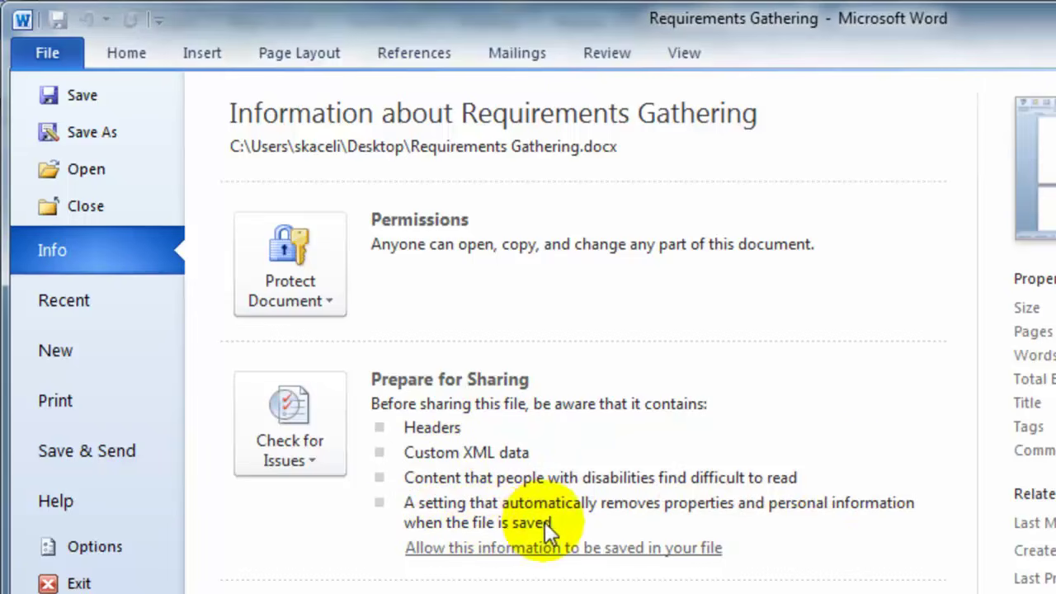
pyautogui.click(335, 455)
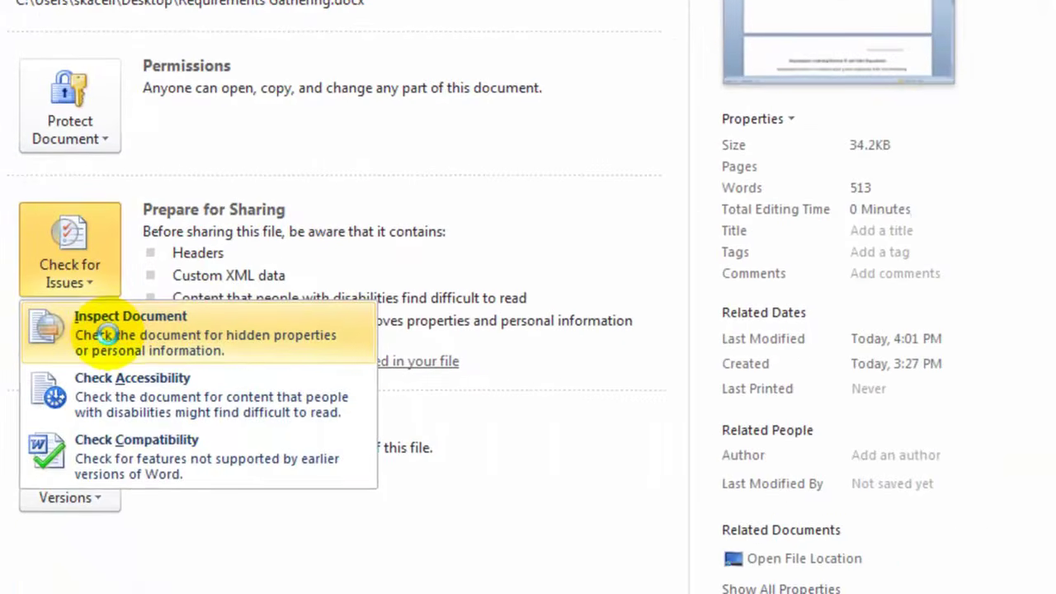
pyautogui.click(107, 334)
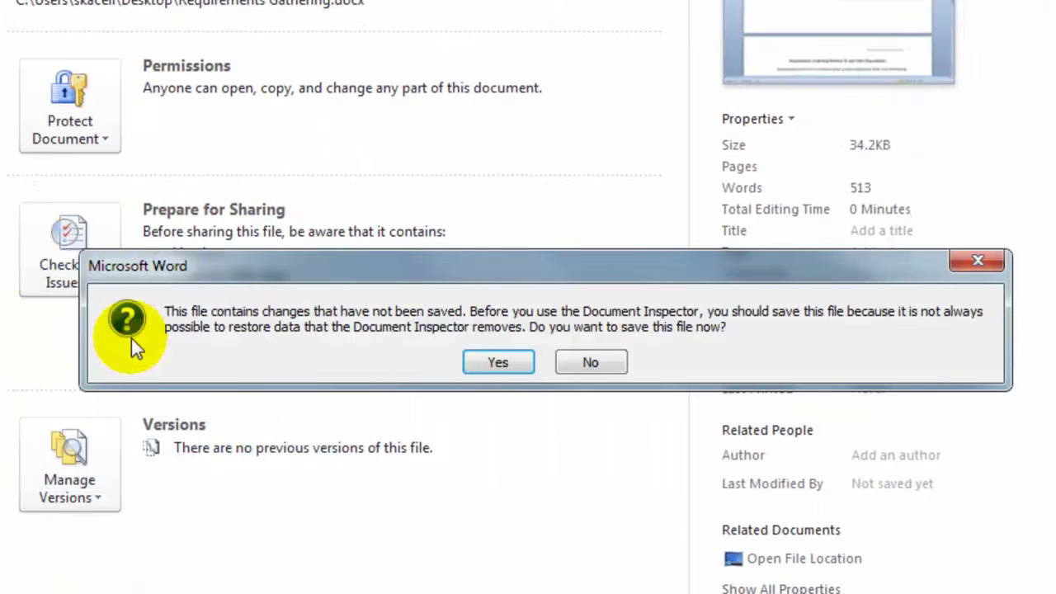
pyautogui.click(497, 363)
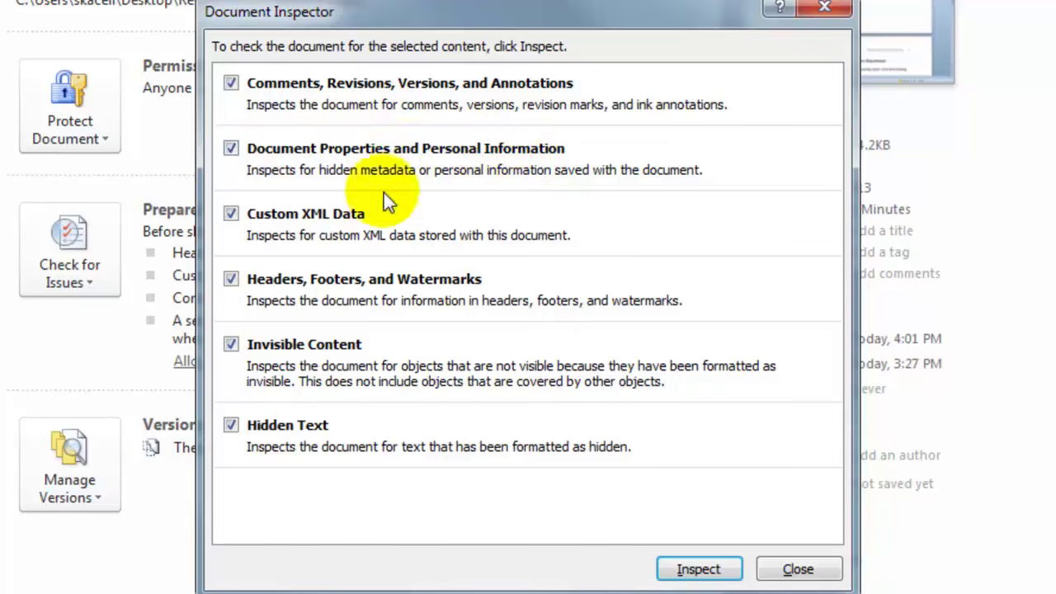
# Inspect without Headers/Footers, remove all Custom XML data, reinspect, and close the inspector
pyautogui.click(230, 281)
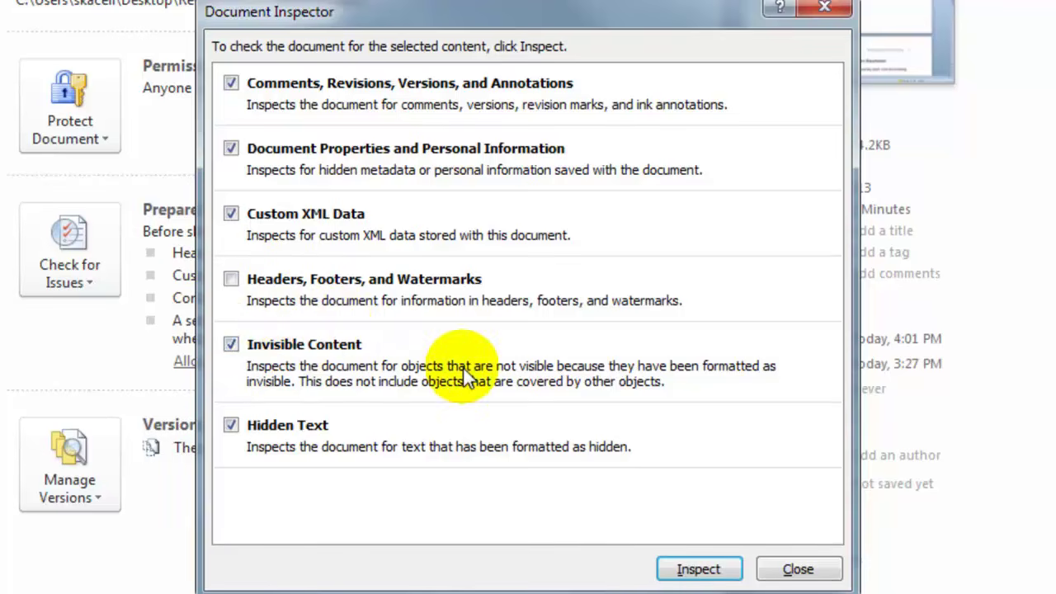
pyautogui.click(698, 569)
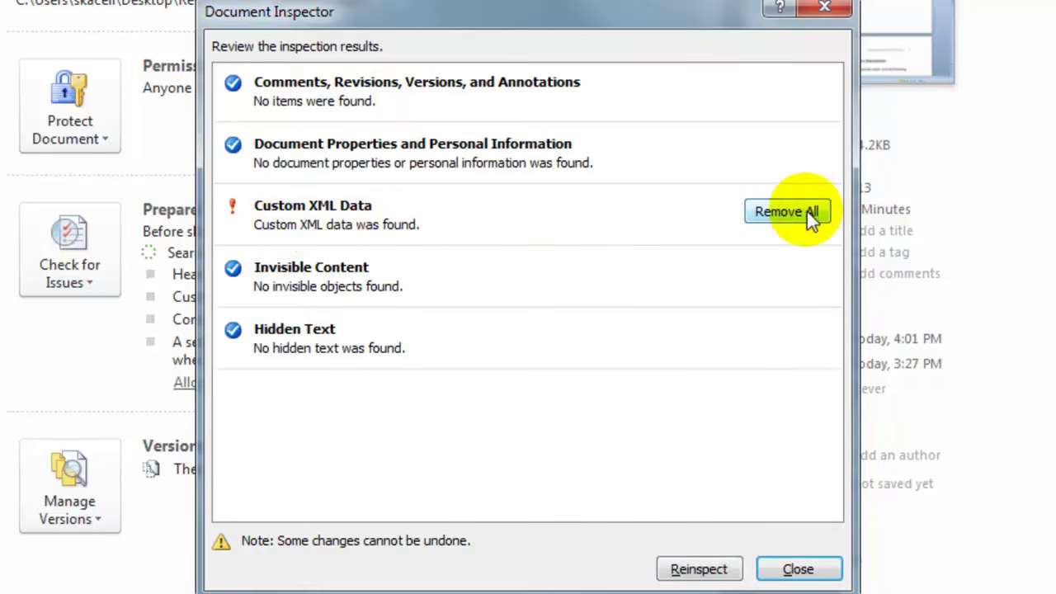
pyautogui.click(786, 216)
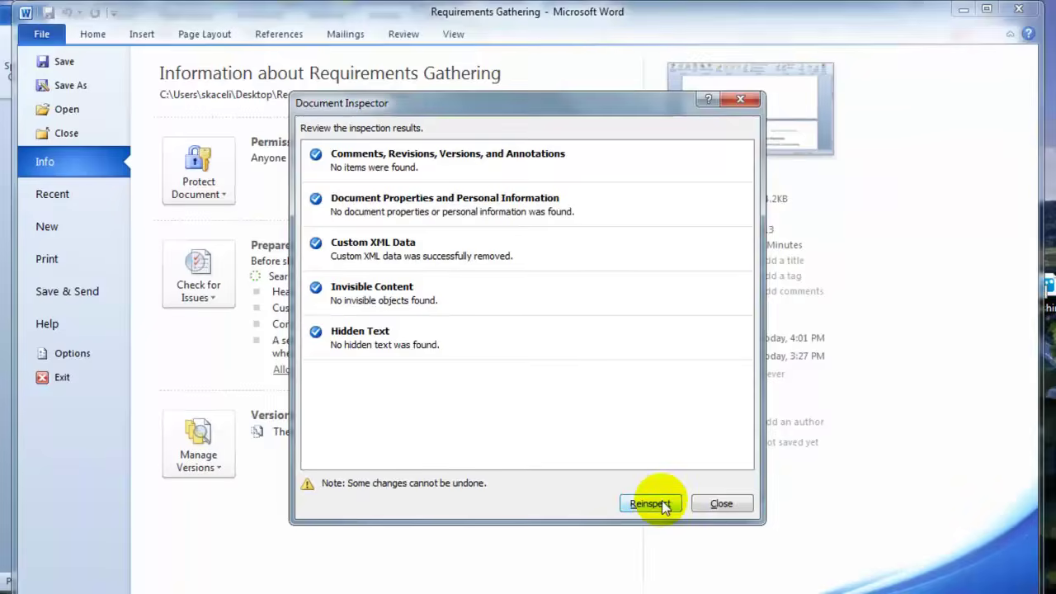
pyautogui.click(699, 569)
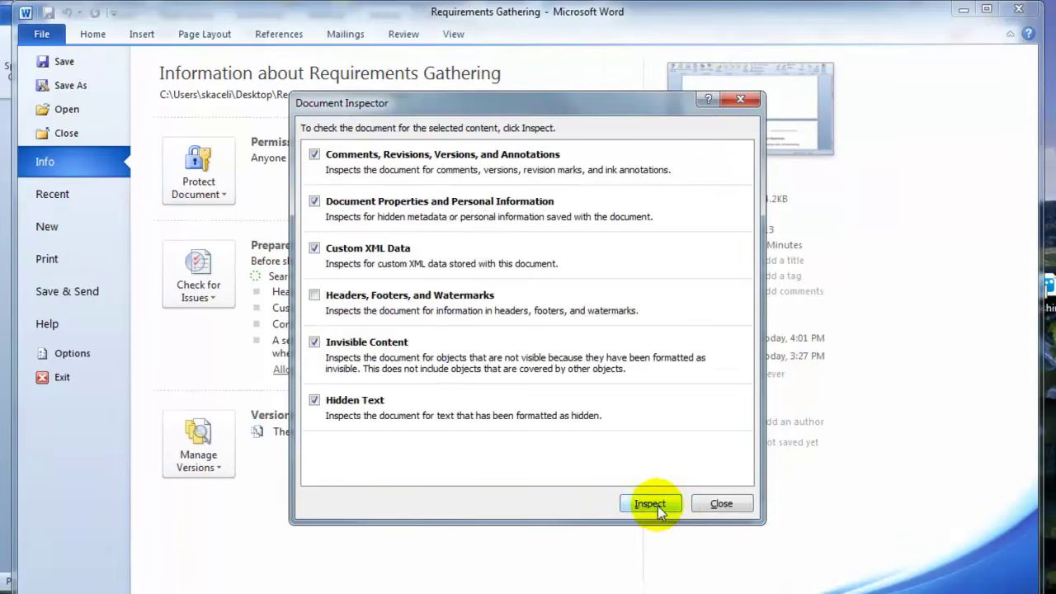
pyautogui.click(672, 510)
pyautogui.click(723, 504)
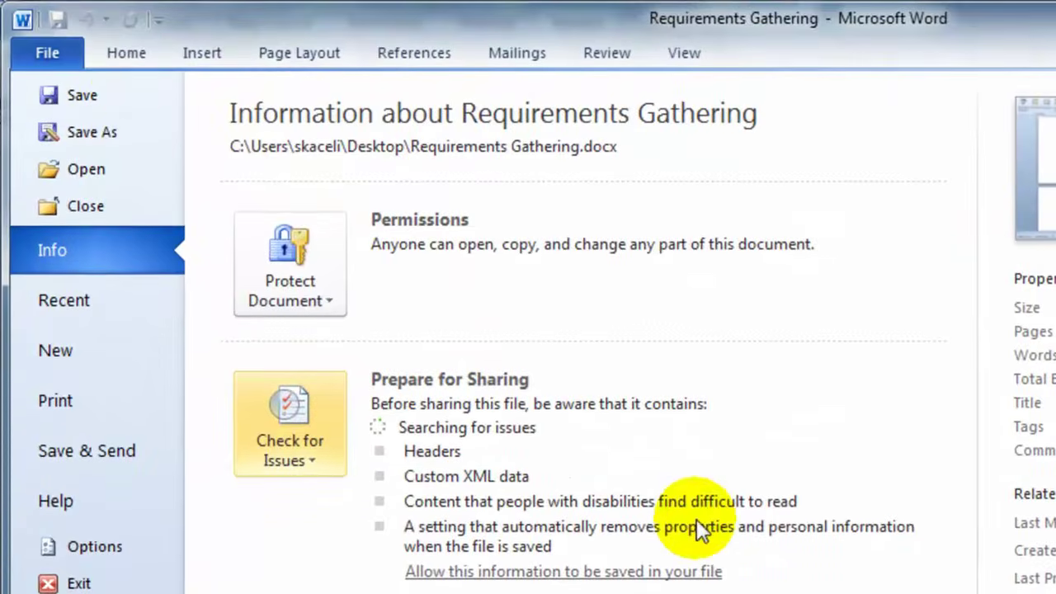
pyautogui.click(131, 54)
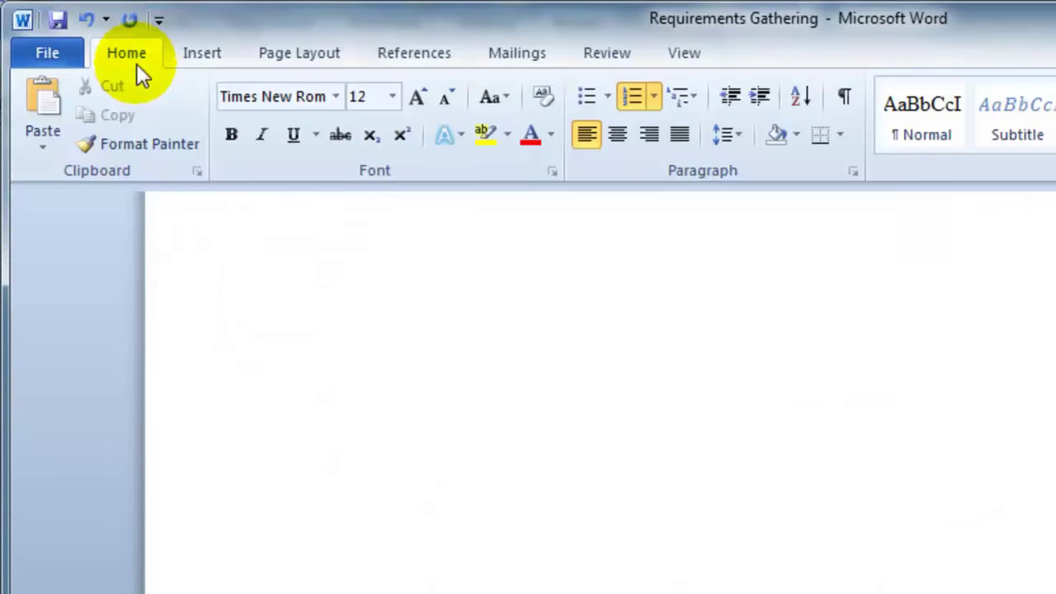
# Verify Prepare for Sharing in File > Info, then open and close the Review tab's Track Changes list
pyautogui.click(54, 53)
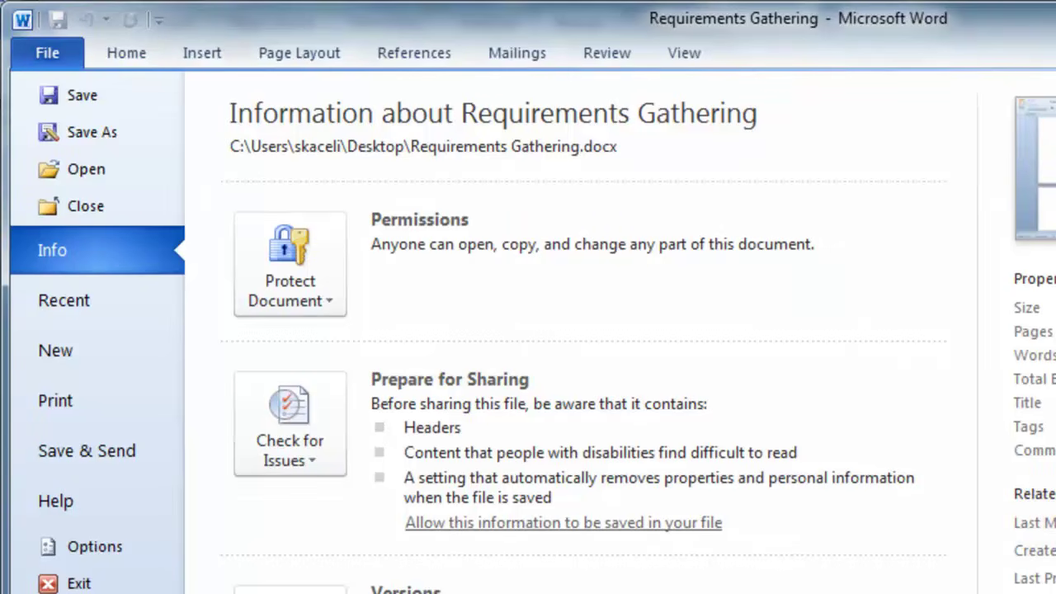
pyautogui.click(108, 53)
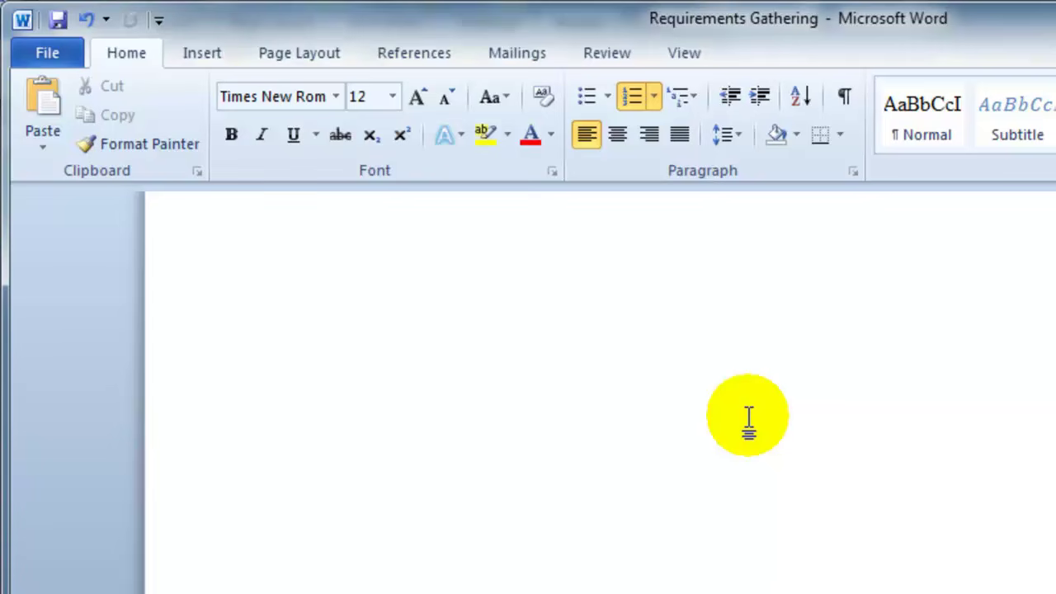
pyautogui.click(600, 52)
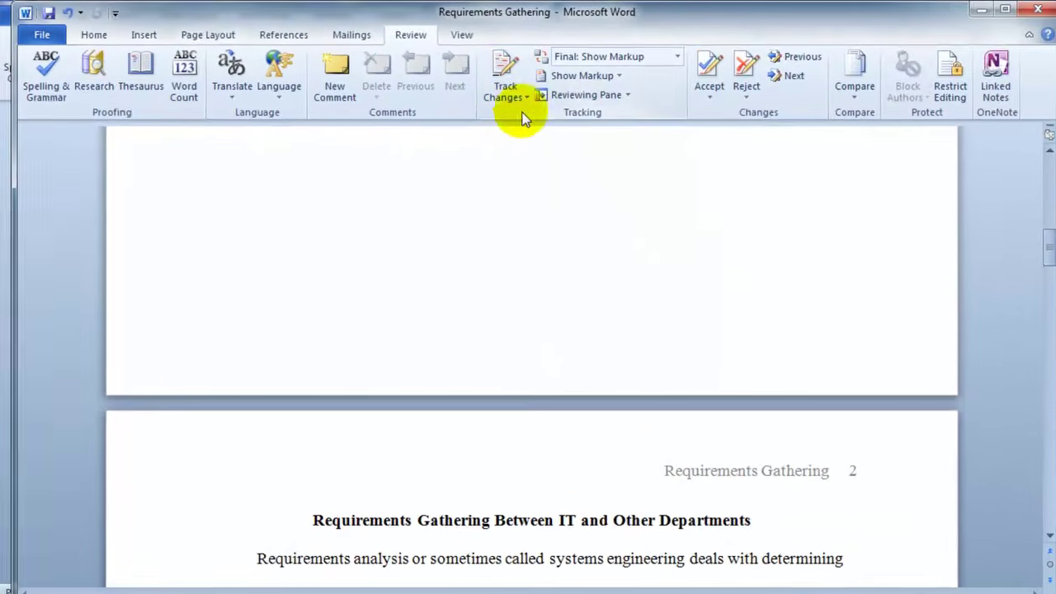
pyautogui.click(513, 96)
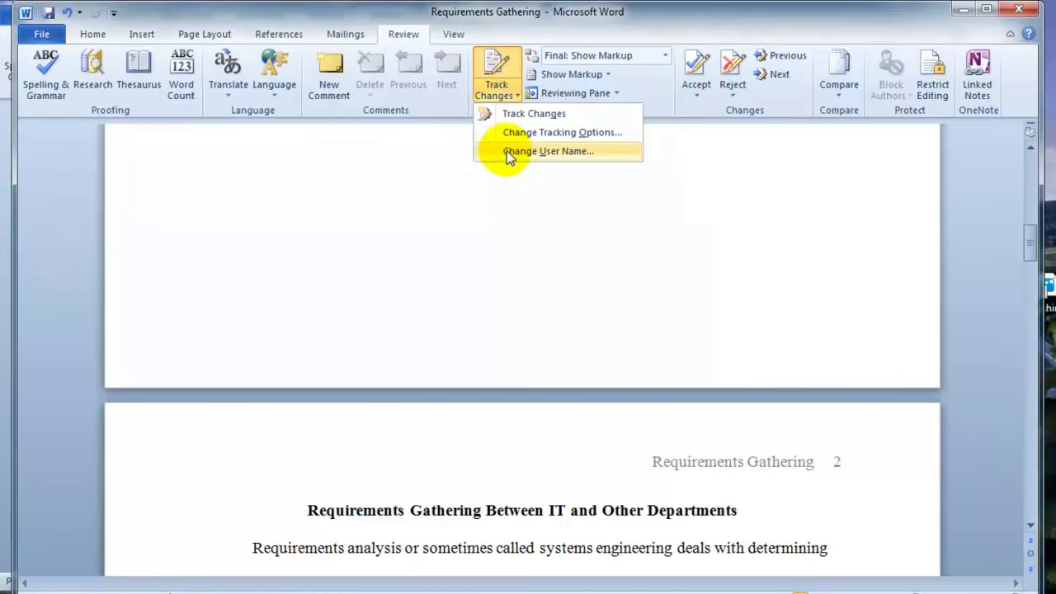
pyautogui.click(500, 519)
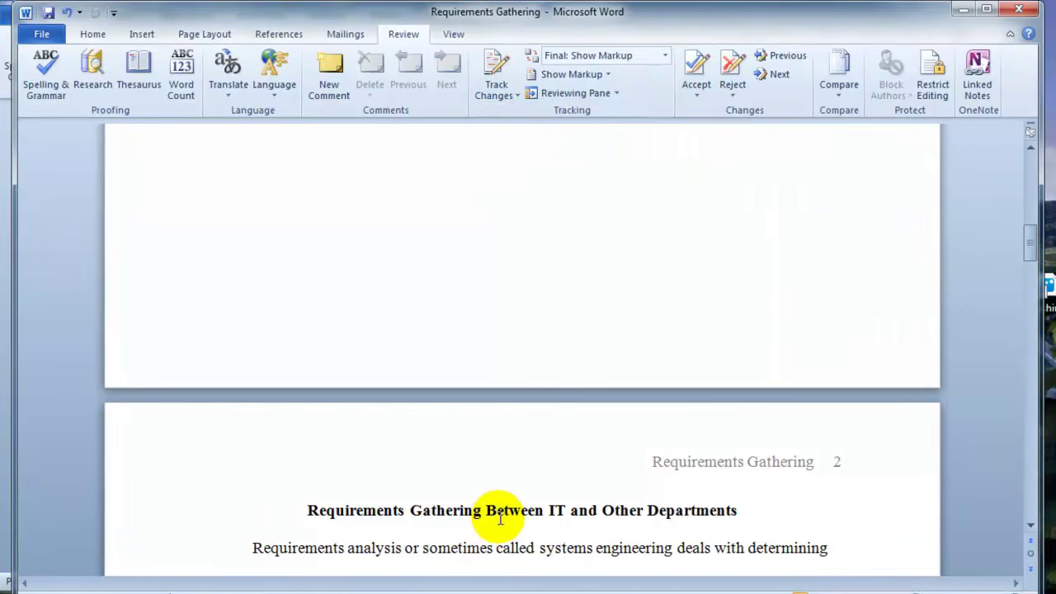